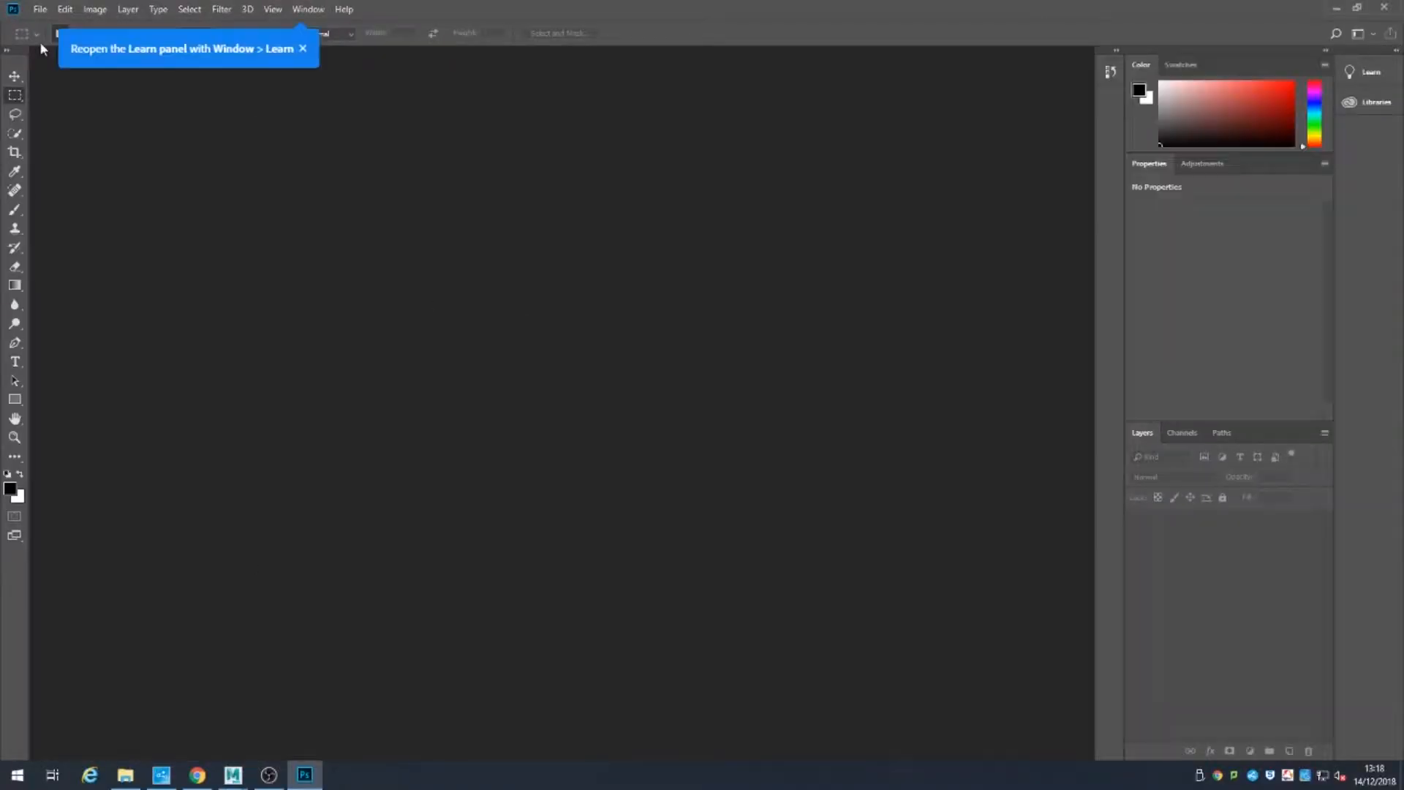
Step: Start a new document and change its dimension units to pixels
{"action": "left_click", "coordinate": [39, 9]}
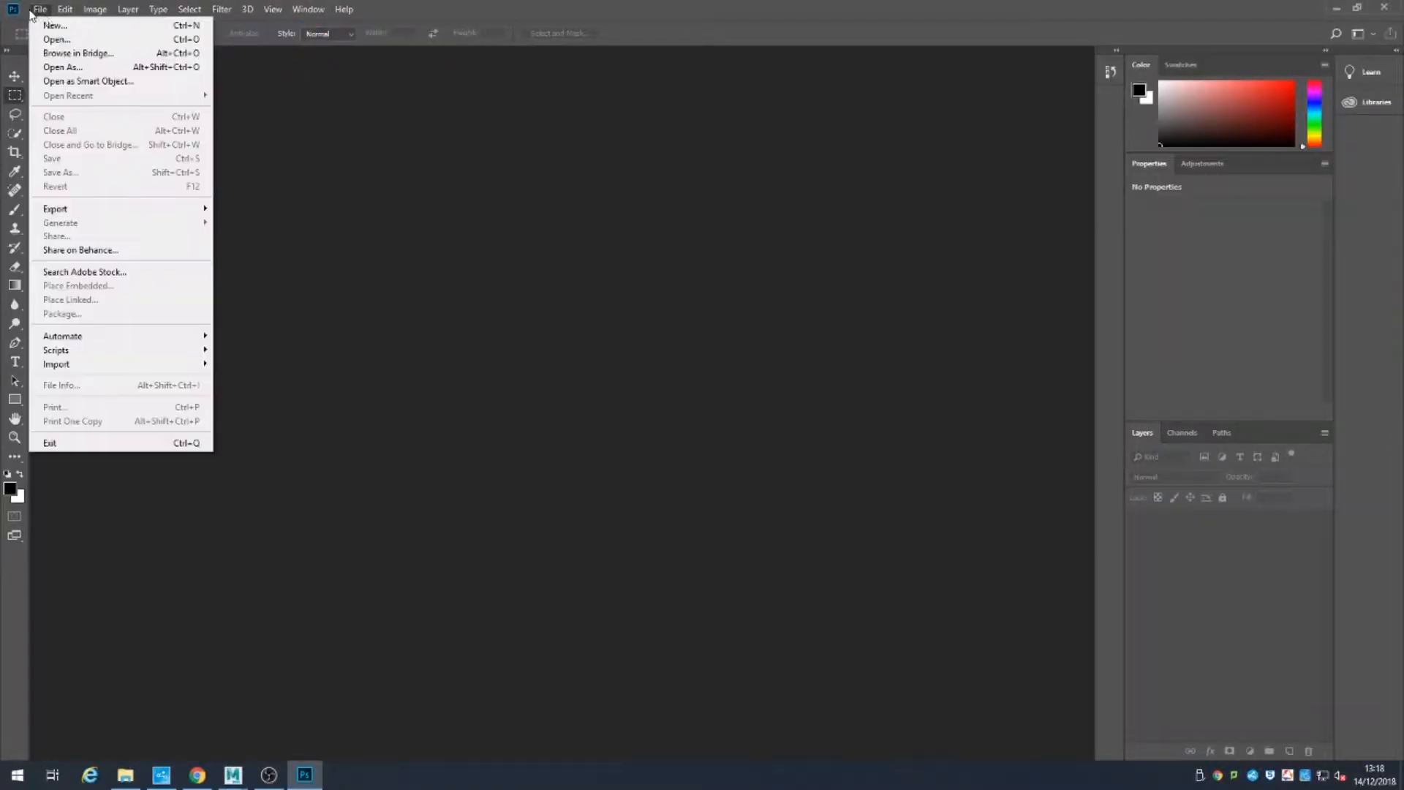
{"action": "left_click", "coordinate": [50, 22]}
{"action": "left_click", "coordinate": [994, 316]}
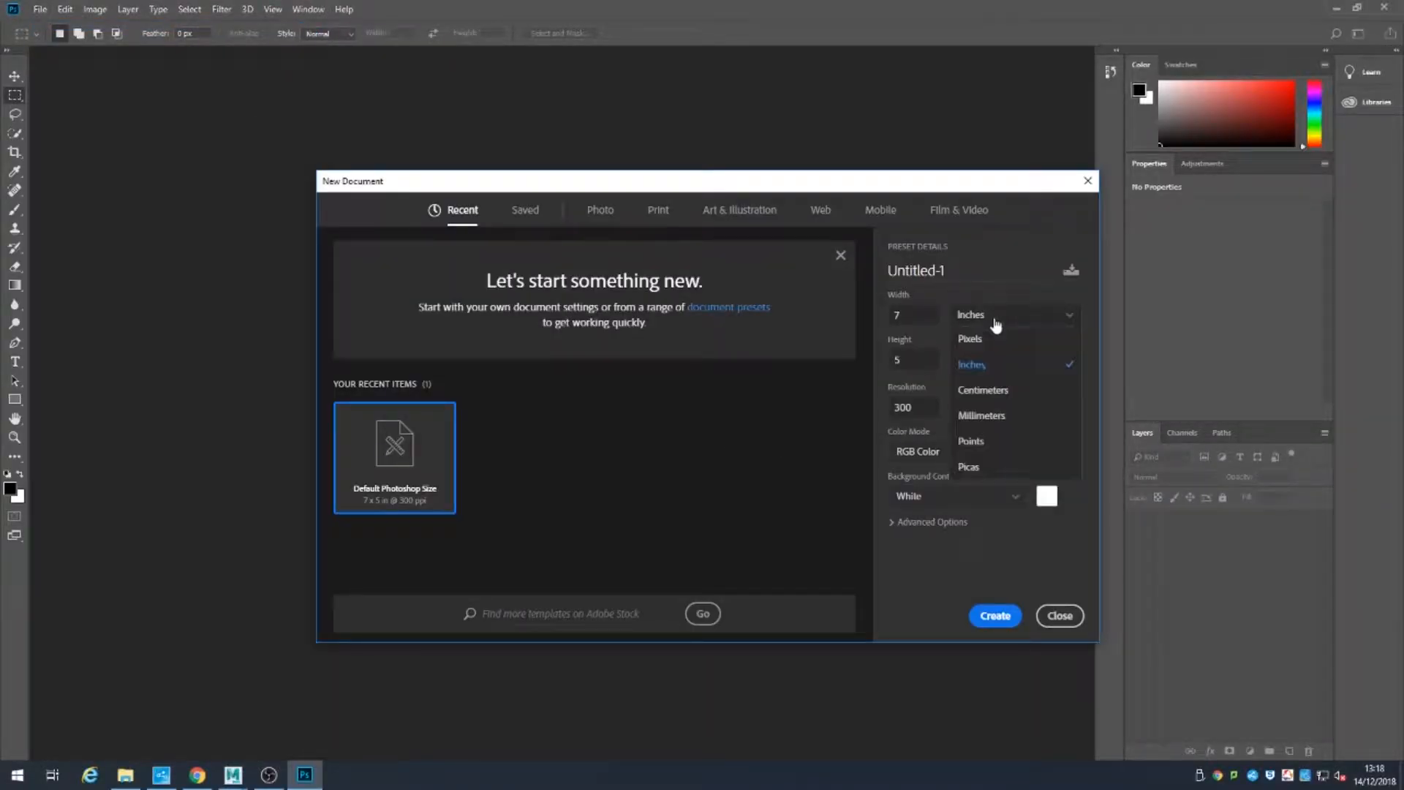
{"action": "left_click", "coordinate": [996, 343]}
{"action": "left_click", "coordinate": [995, 326]}
{"action": "left_click", "coordinate": [996, 337]}
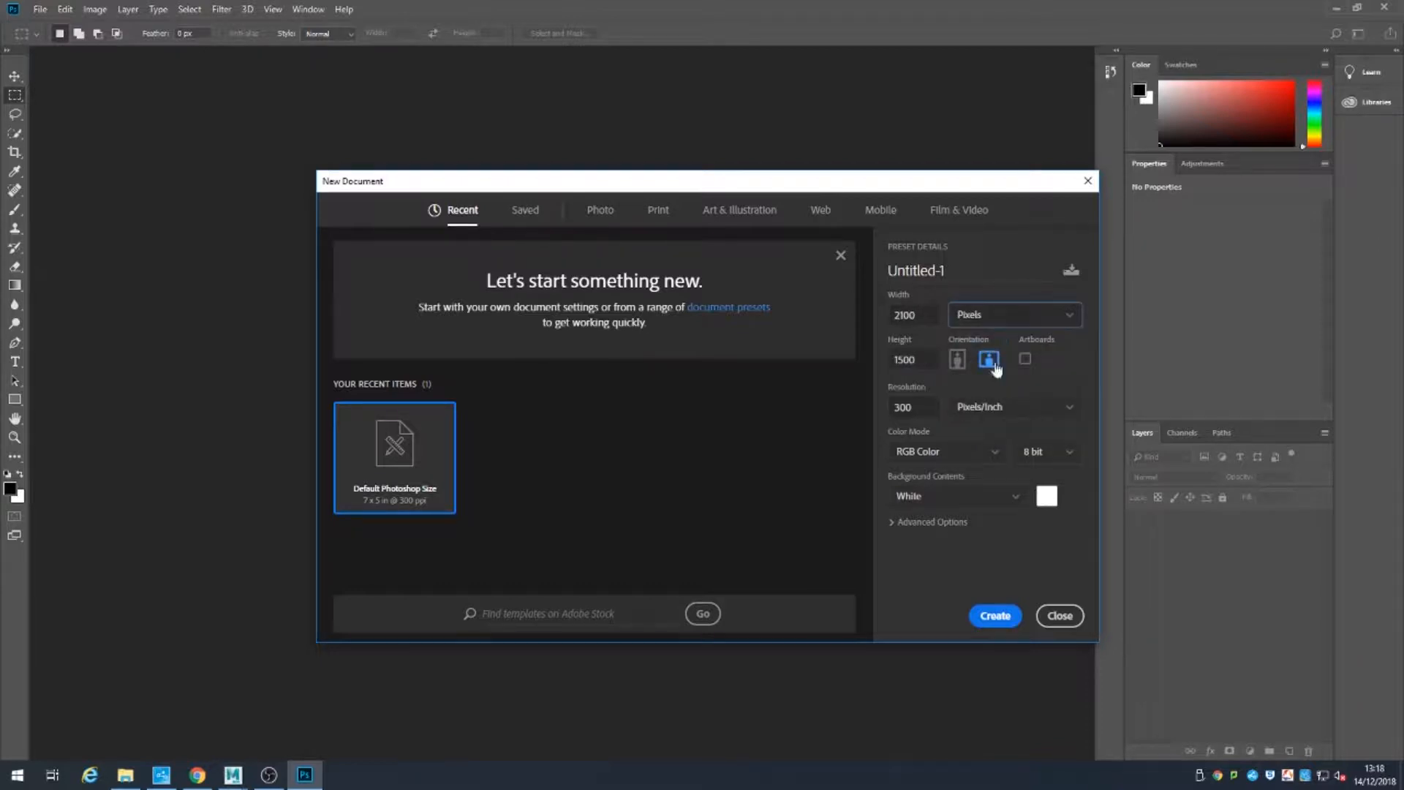
Step: Set the new document to 1024 by 1024 pixels at 150 pixels/inch and create it
{"action": "double_click", "coordinate": [911, 319]}
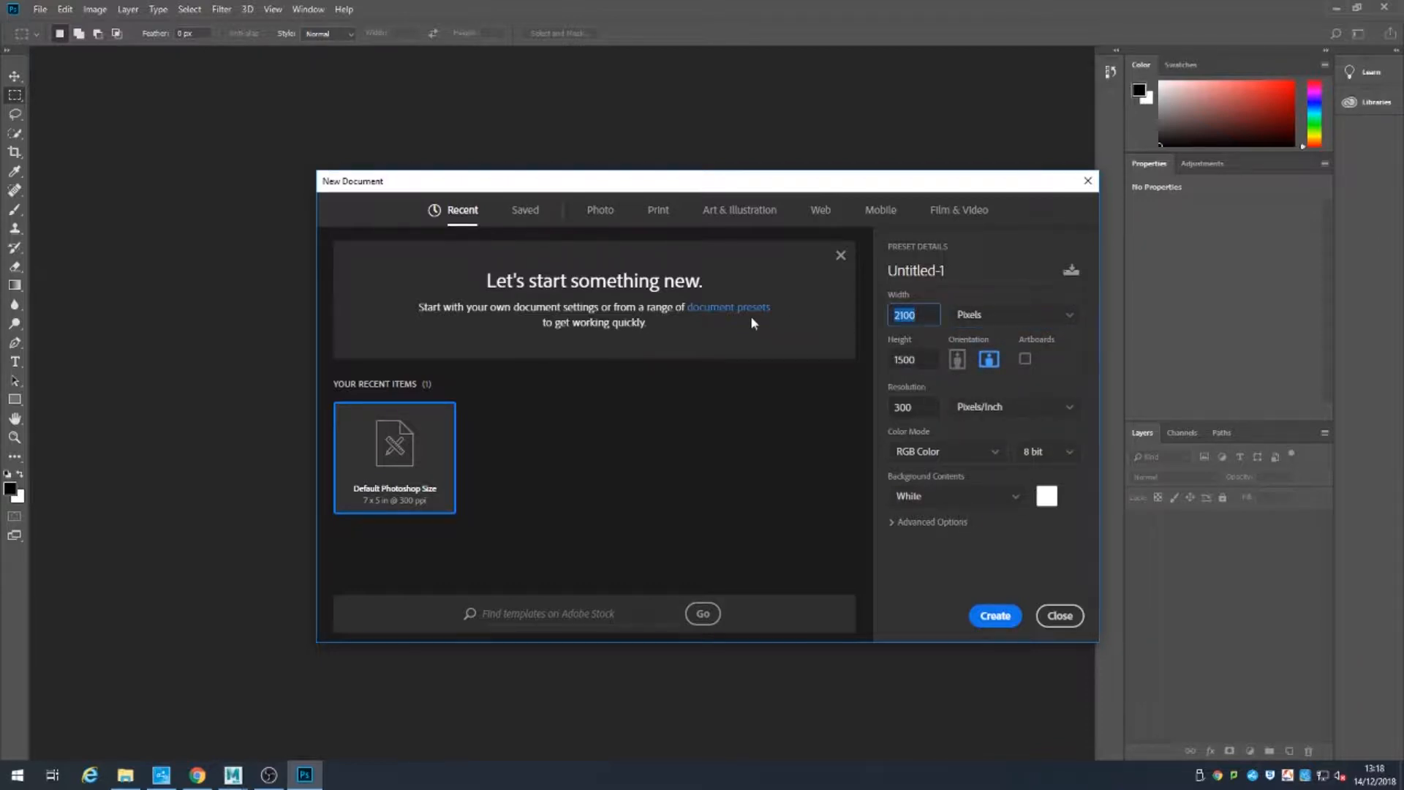
{"action": "type", "text": "1024"}
{"action": "key", "text": "Tab"}
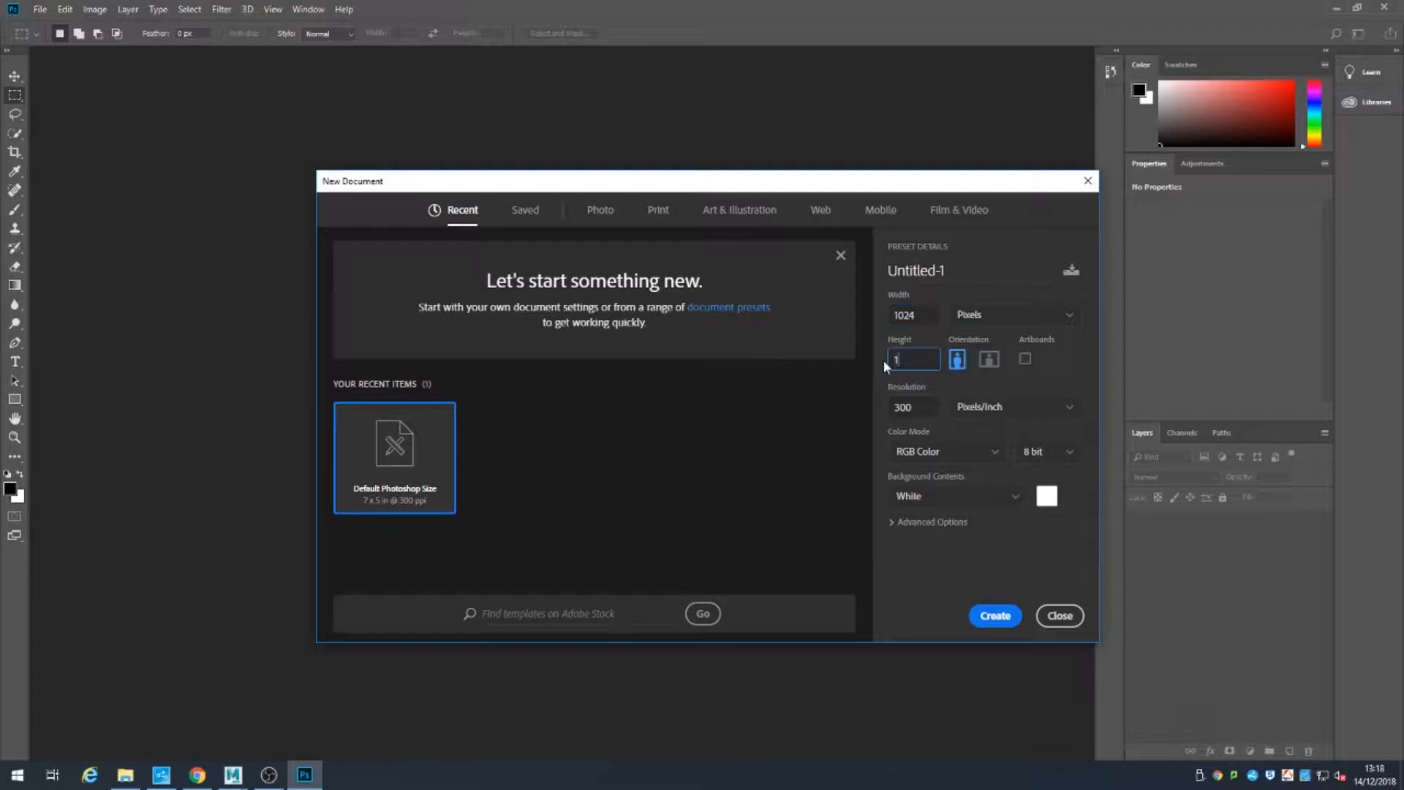
{"action": "type", "text": "1024"}
{"action": "key", "text": "Tab"}
{"action": "type", "text": "150"}
{"action": "left_click", "coordinate": [995, 615]}
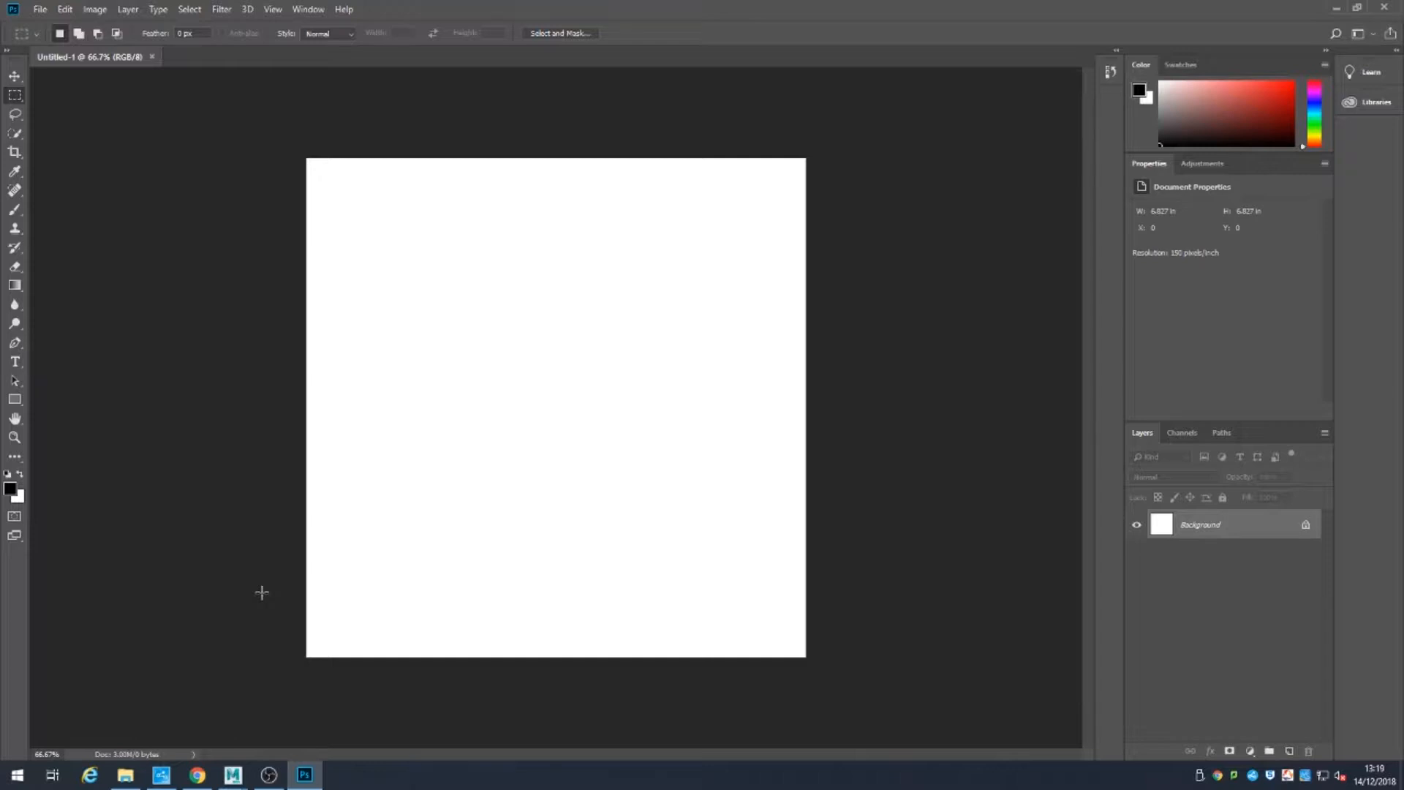
Step: Open a new File Explorer window and browse the H: drive to docs, maya, projects, Well, sourceimages
{"action": "left_click", "coordinate": [118, 779]}
{"action": "right_click", "coordinate": [118, 778]}
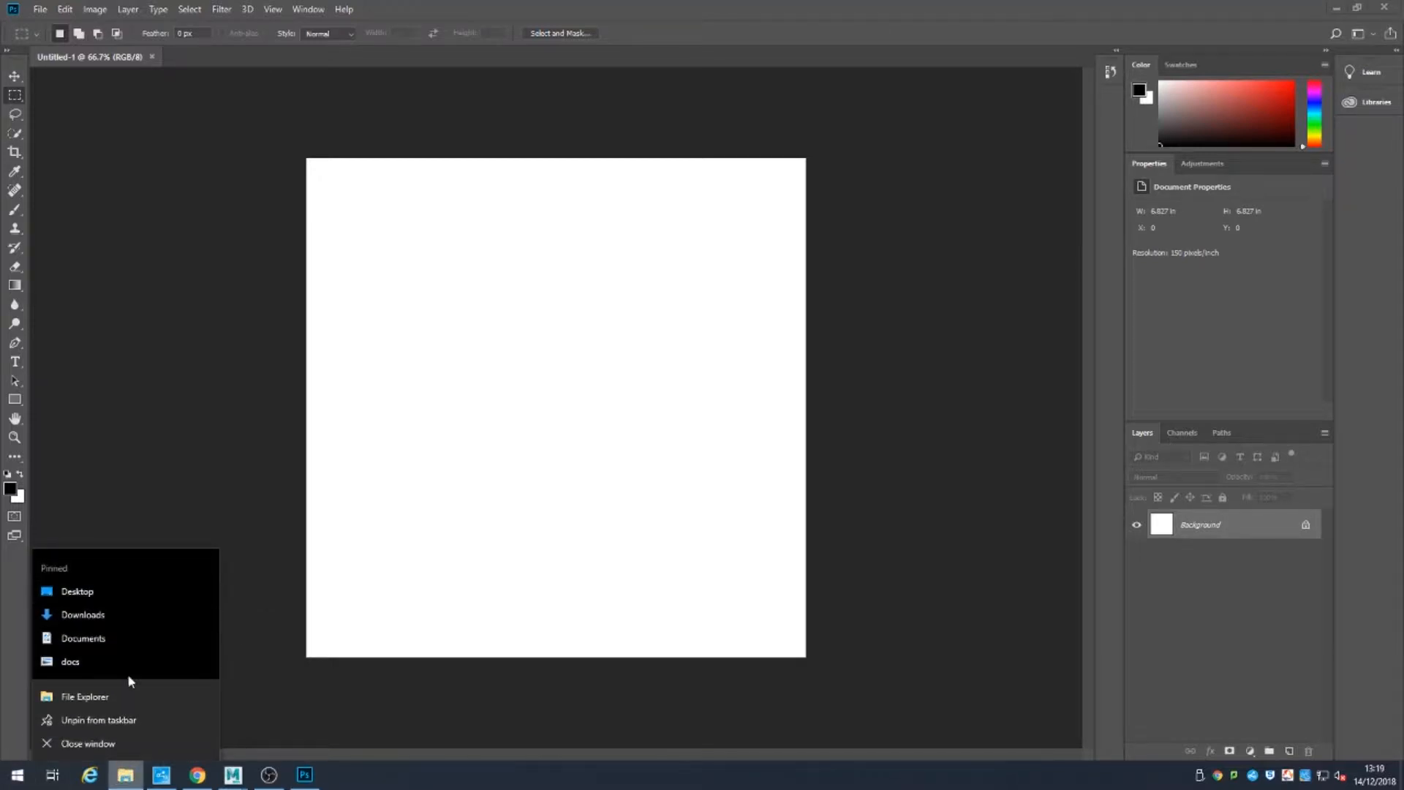
{"action": "left_click", "coordinate": [127, 695]}
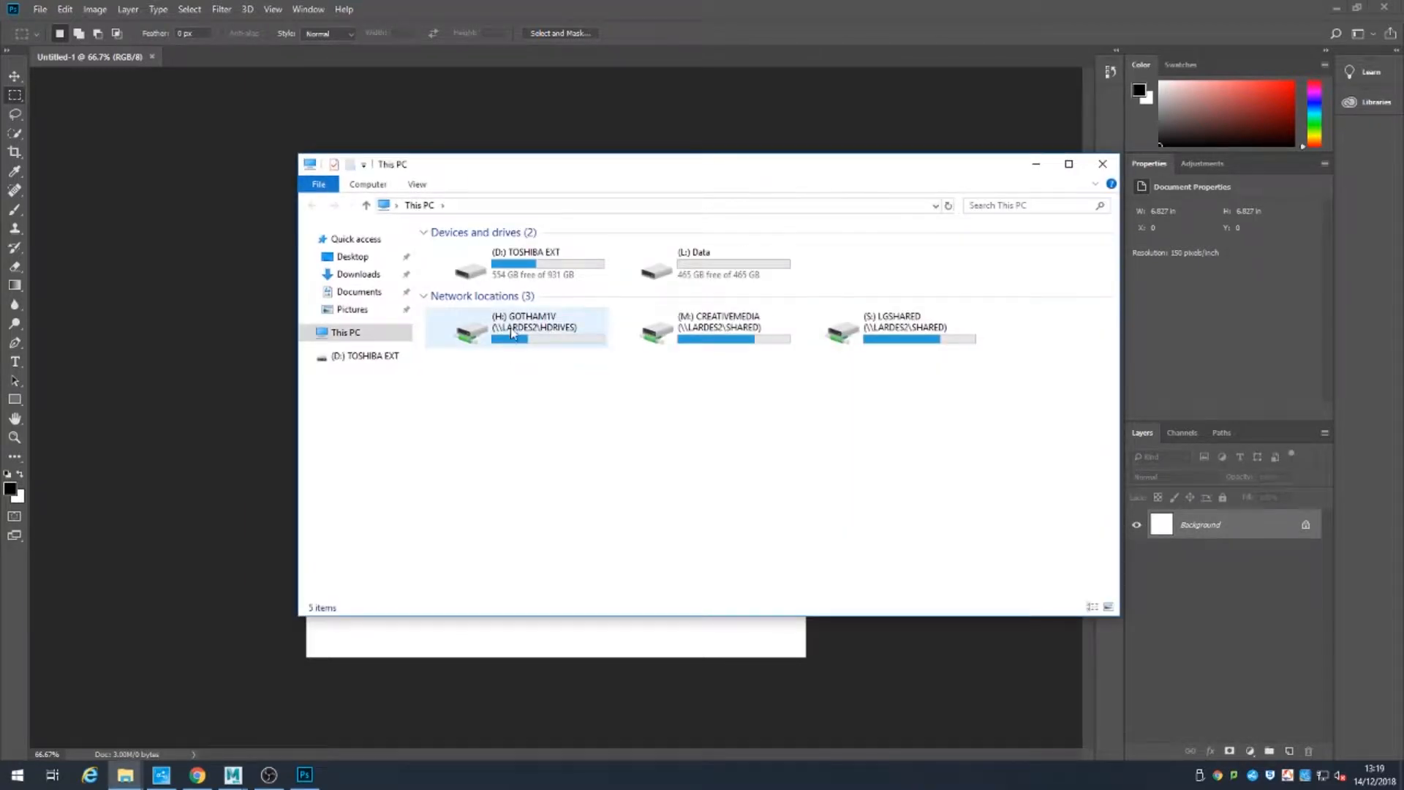
{"action": "double_click", "coordinate": [511, 331]}
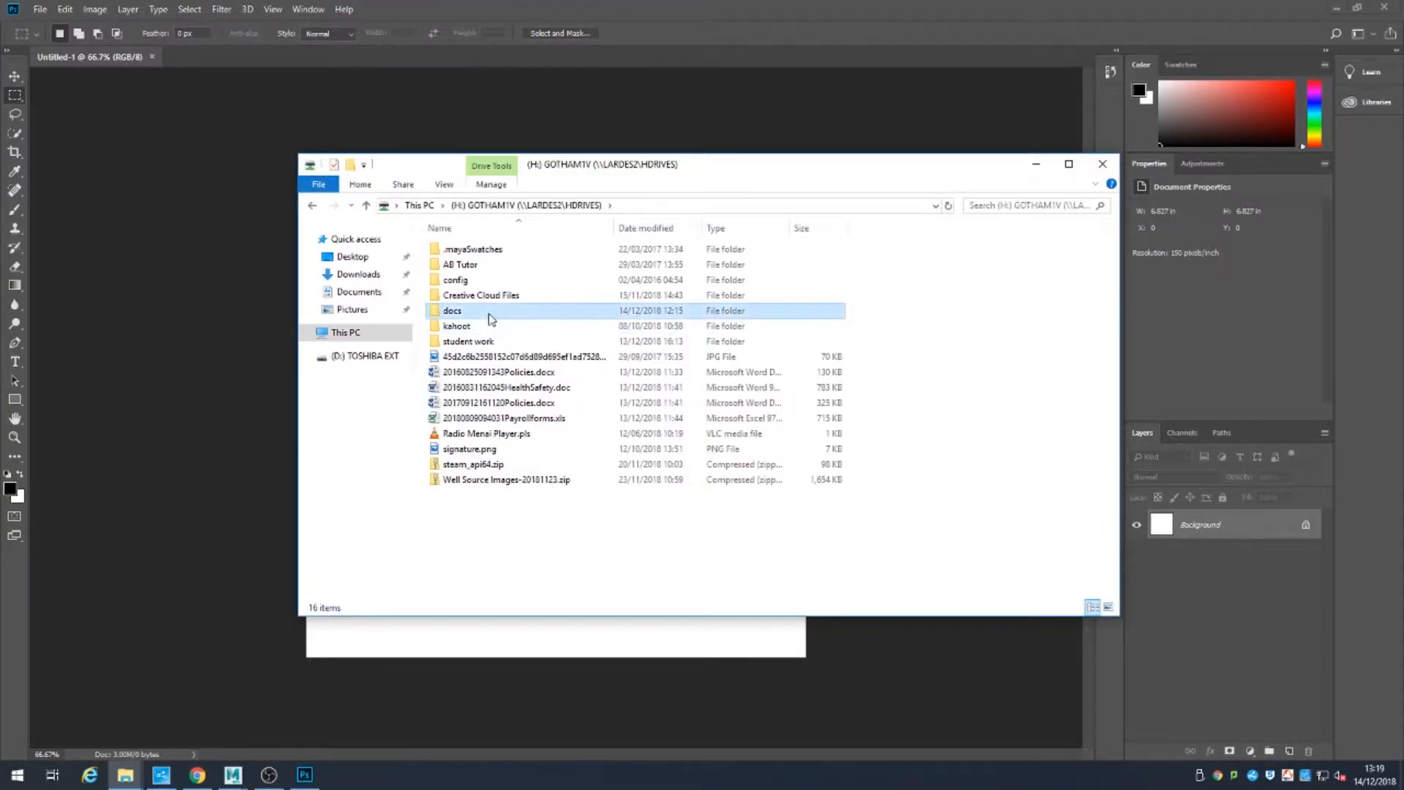
{"action": "double_click", "coordinate": [485, 311]}
{"action": "double_click", "coordinate": [451, 466]}
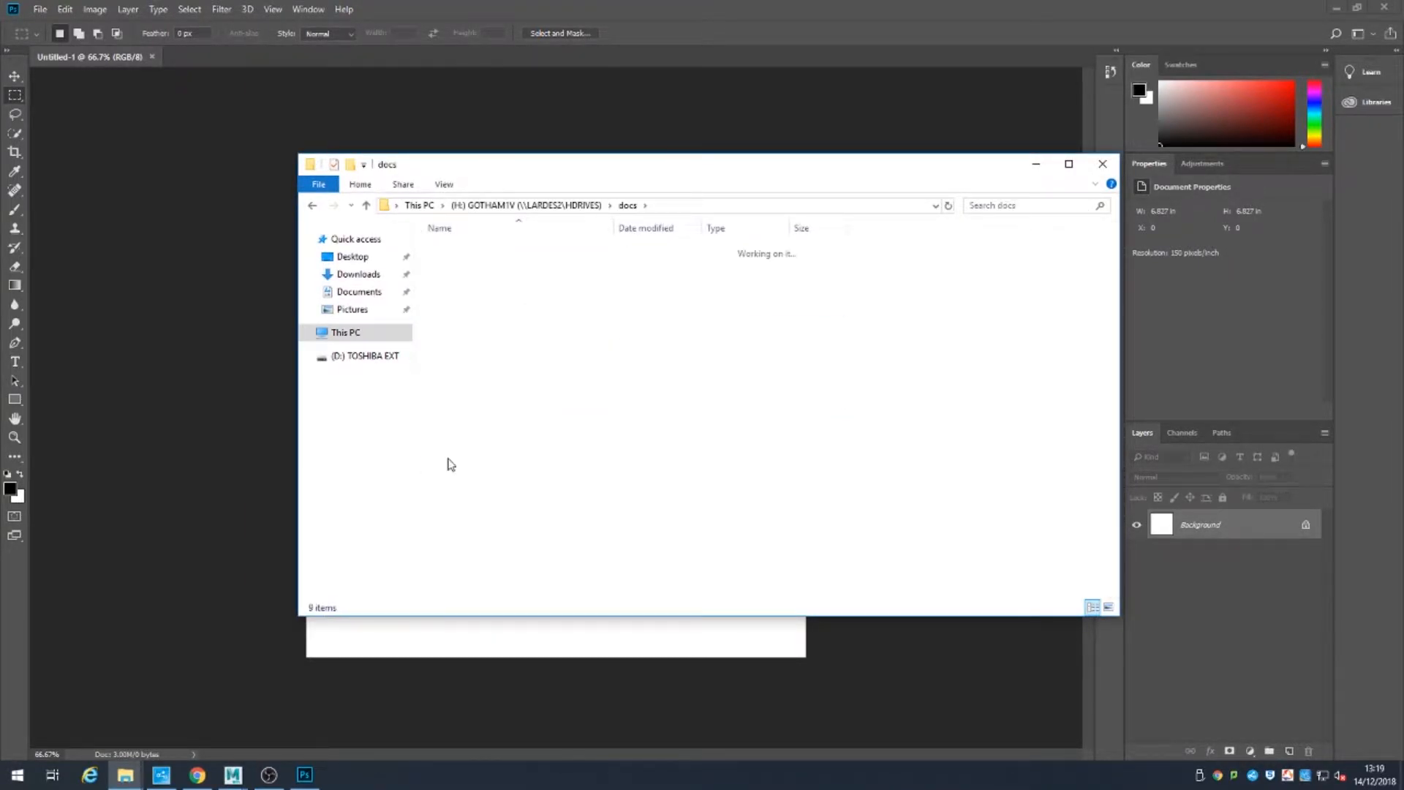
{"action": "left_click", "coordinate": [470, 316]}
{"action": "double_click", "coordinate": [469, 319]}
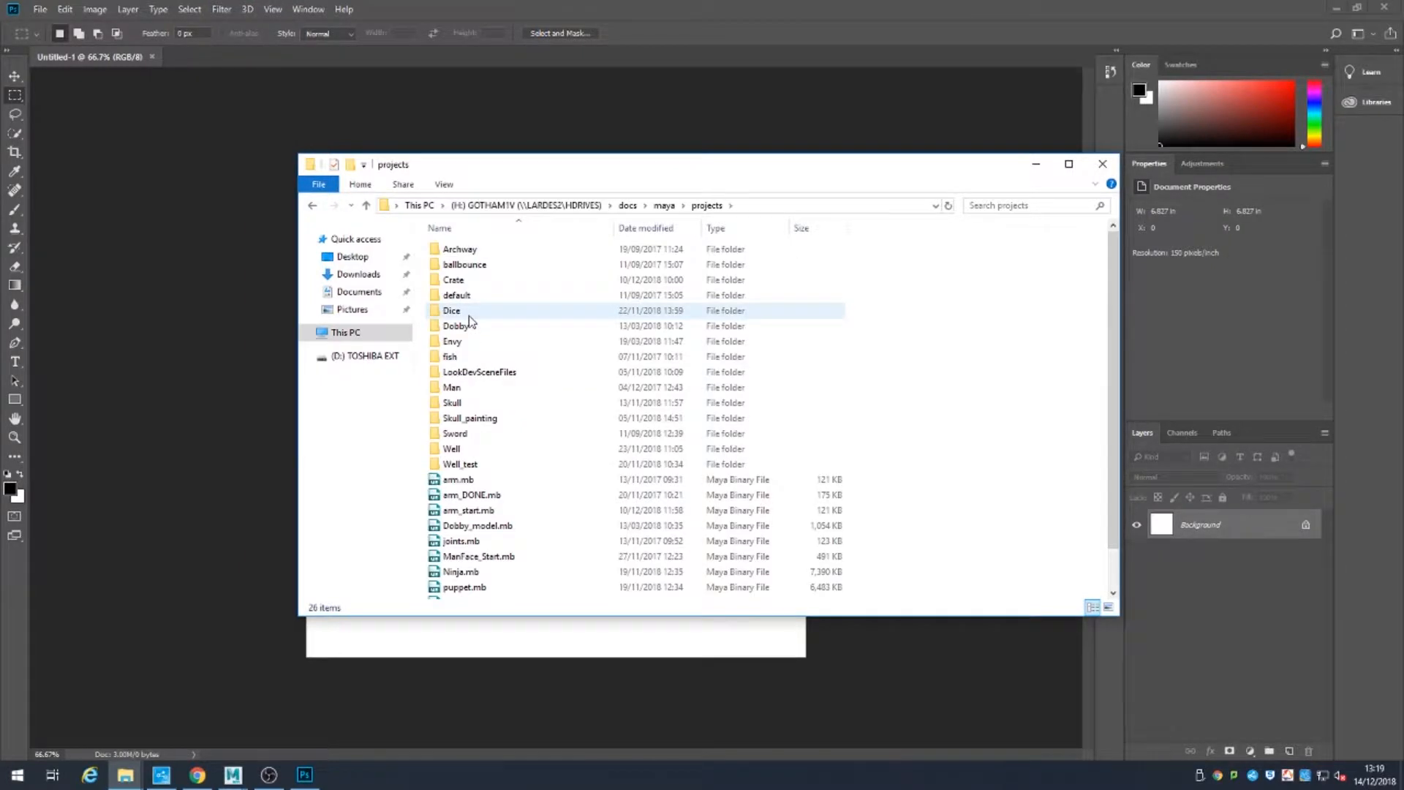
{"action": "double_click", "coordinate": [471, 451]}
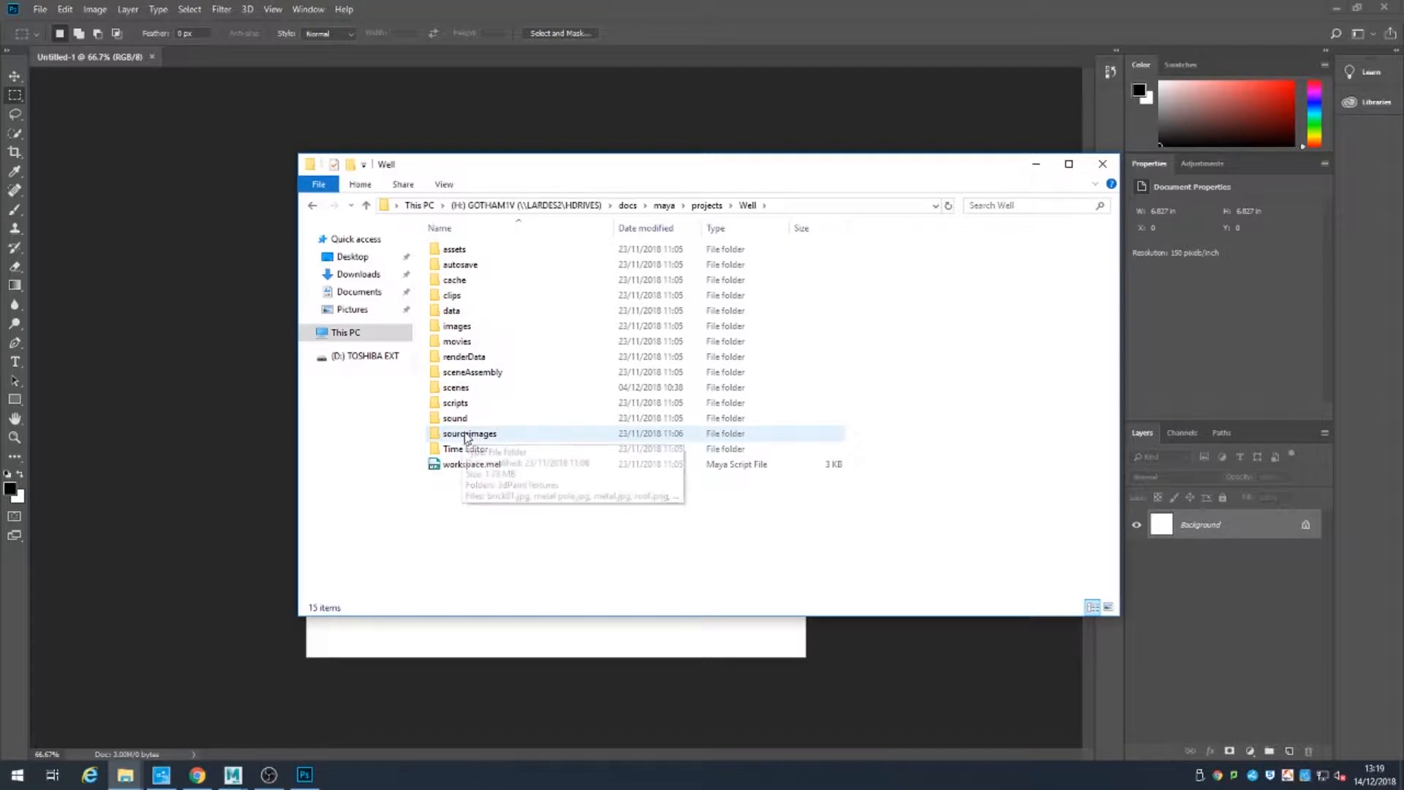
{"action": "double_click", "coordinate": [466, 436]}
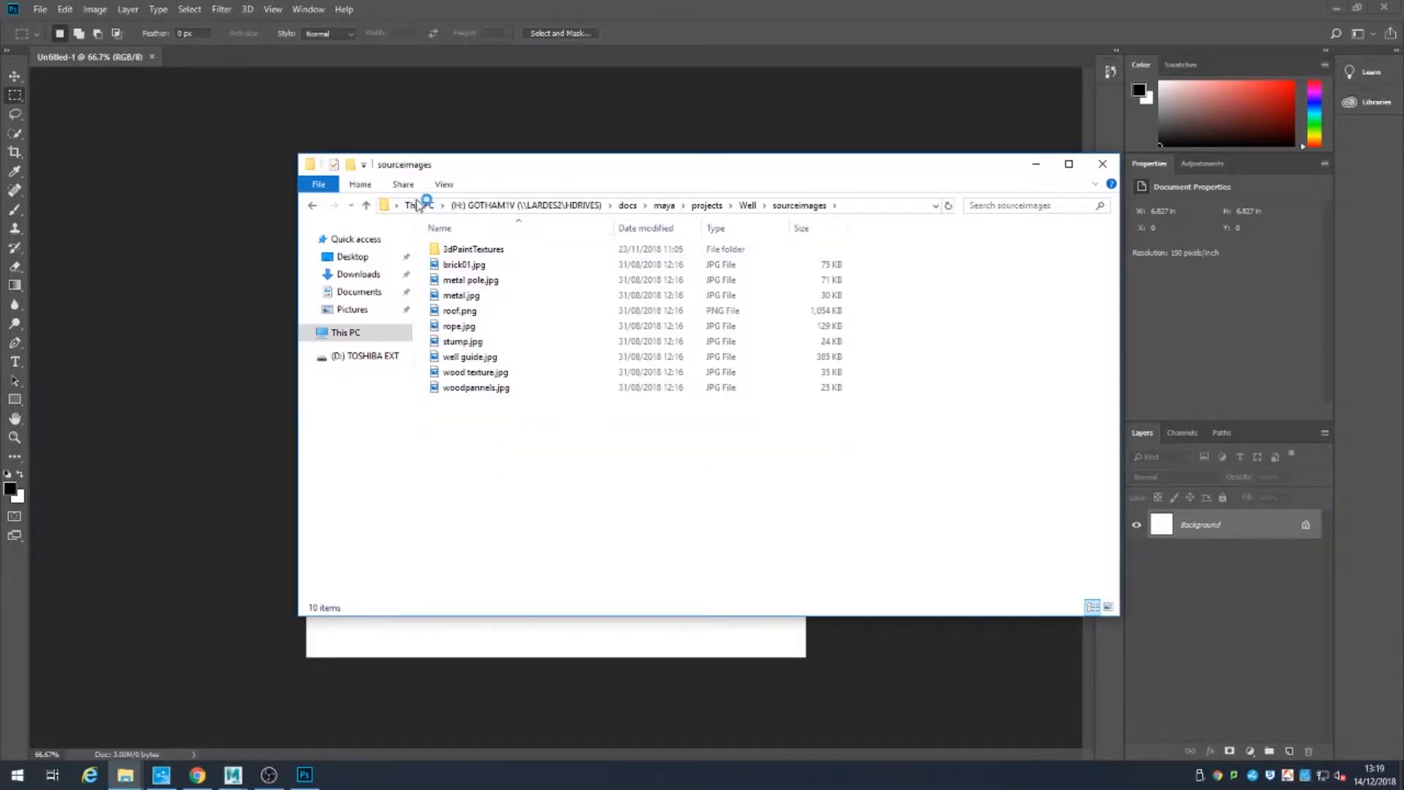
Step: Display the contents of the sourceimages folder as large icons
{"action": "left_click", "coordinate": [444, 184]}
{"action": "left_click", "coordinate": [452, 207]}
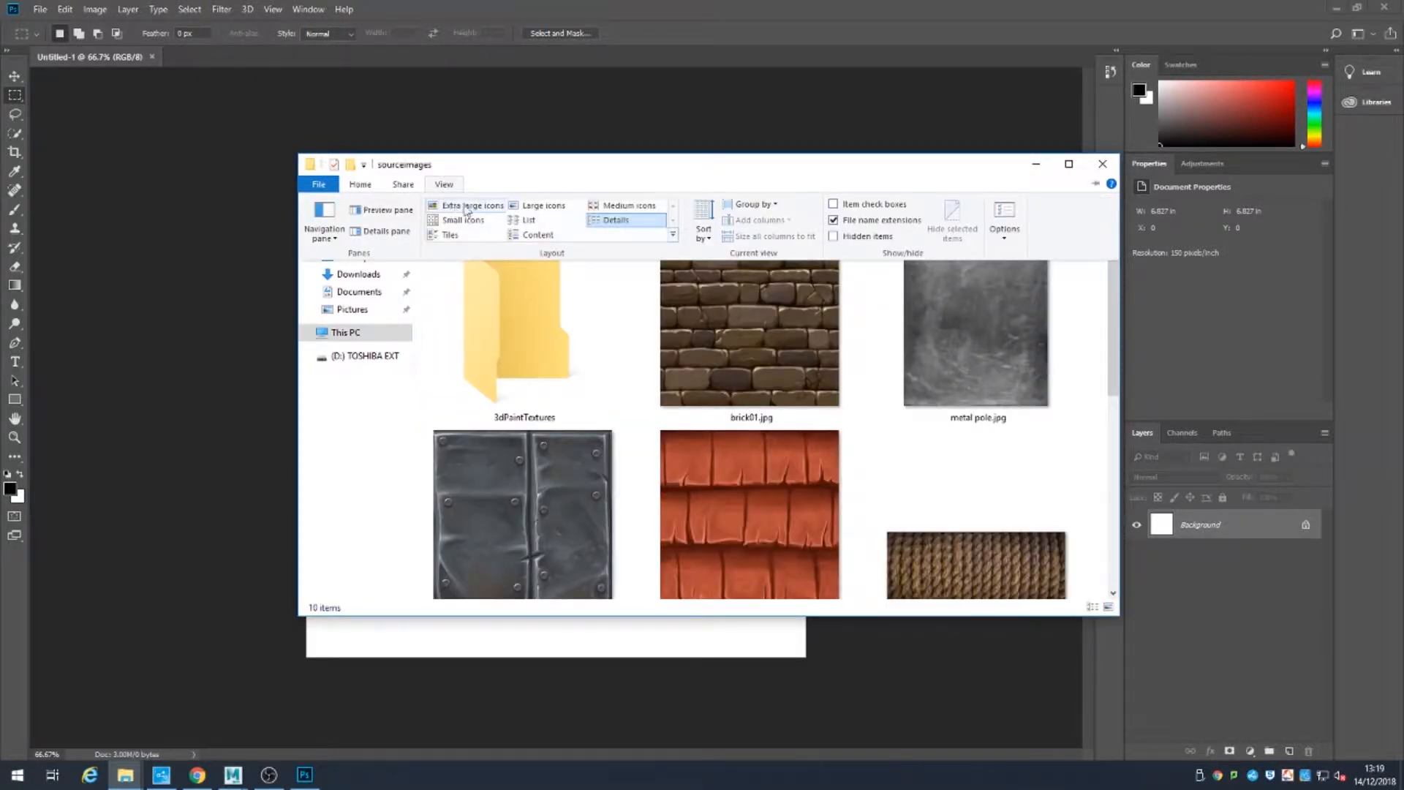
{"action": "left_click", "coordinate": [520, 208]}
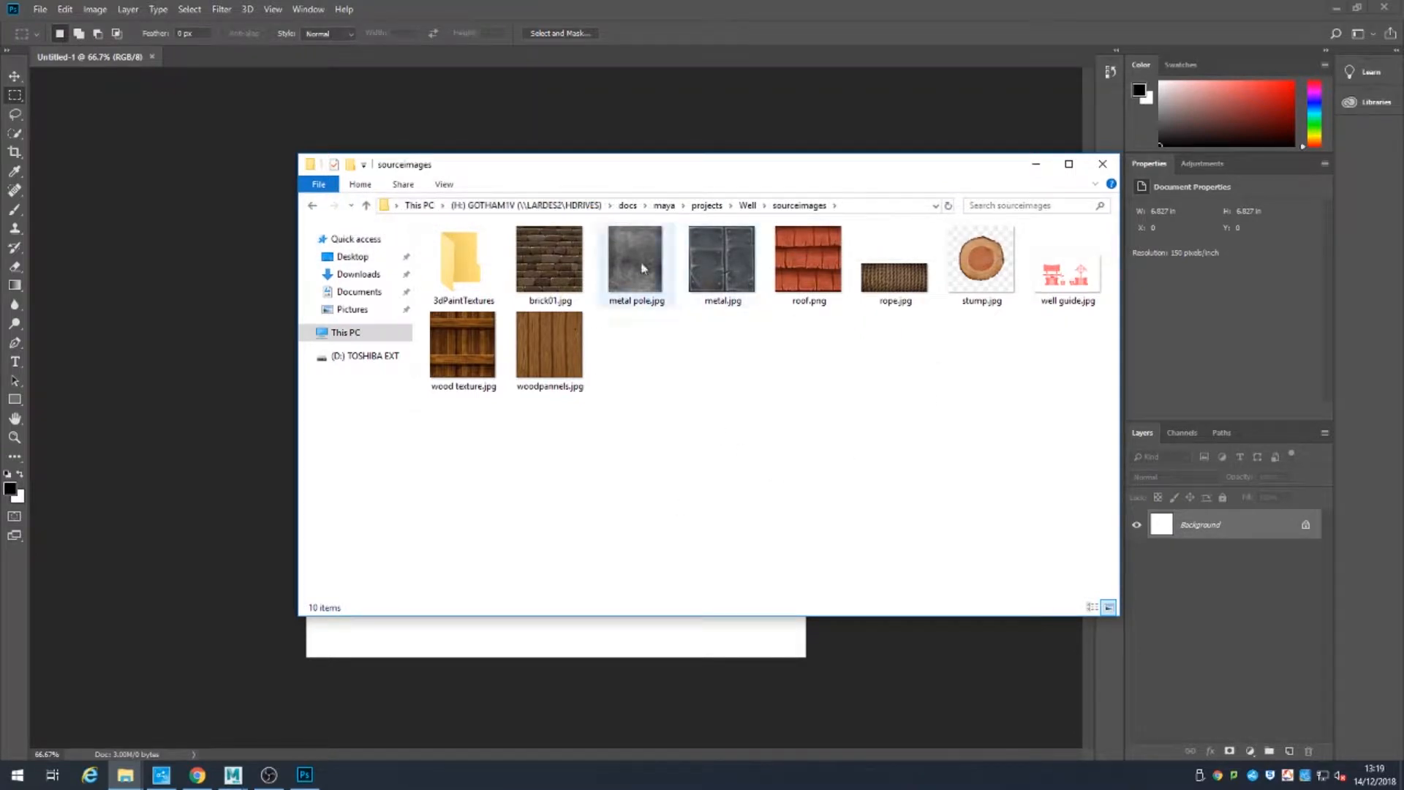
Step: Place all images from the sourceimages folder except well guide.jpg into the blank Photoshop document
{"action": "left_click_drag", "start_coordinate": [693, 173], "coordinate": [913, 196]}
{"action": "left_click", "coordinate": [775, 269]}
{"action": "left_click", "coordinate": [761, 370], "text": "shift"}
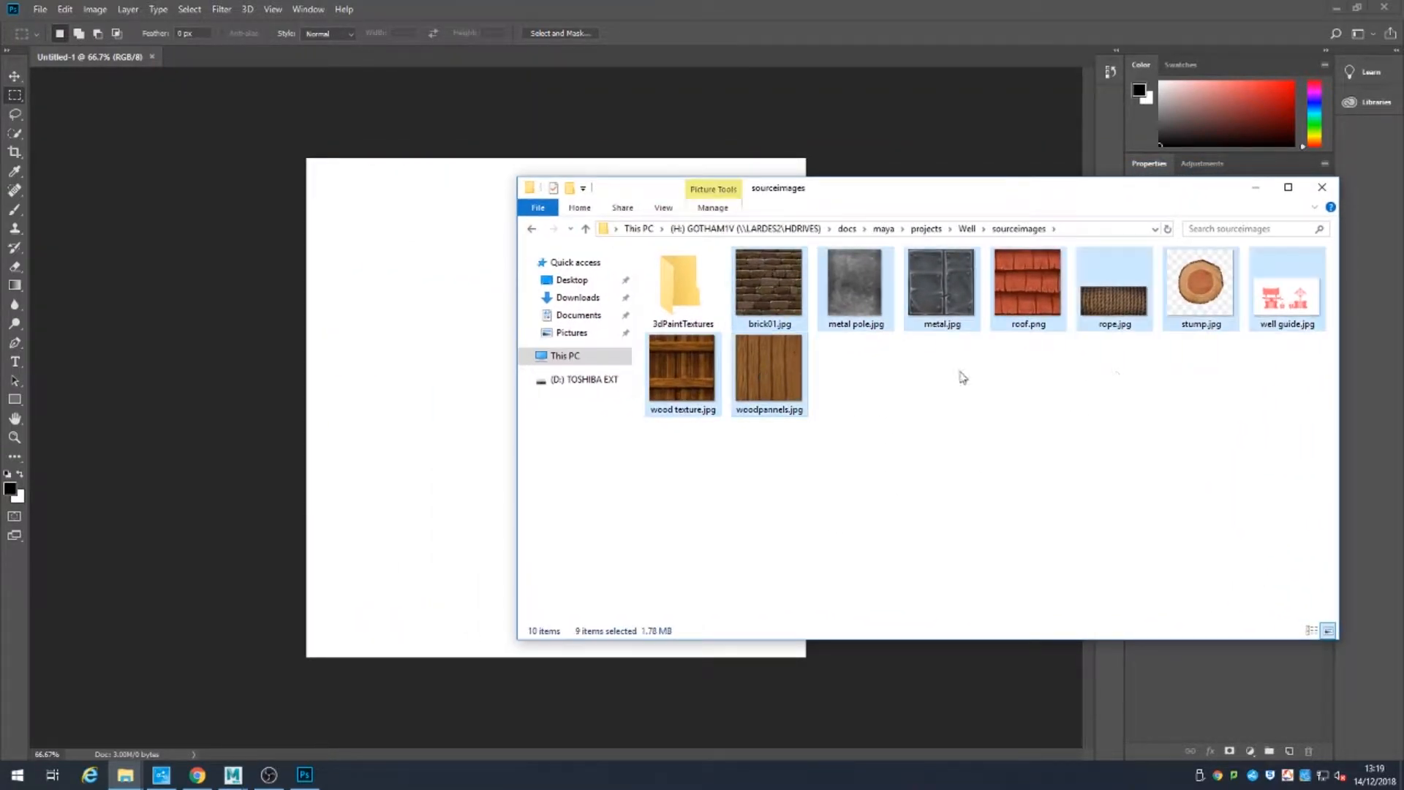
{"action": "left_click", "coordinate": [1285, 292], "text": "ctrl"}
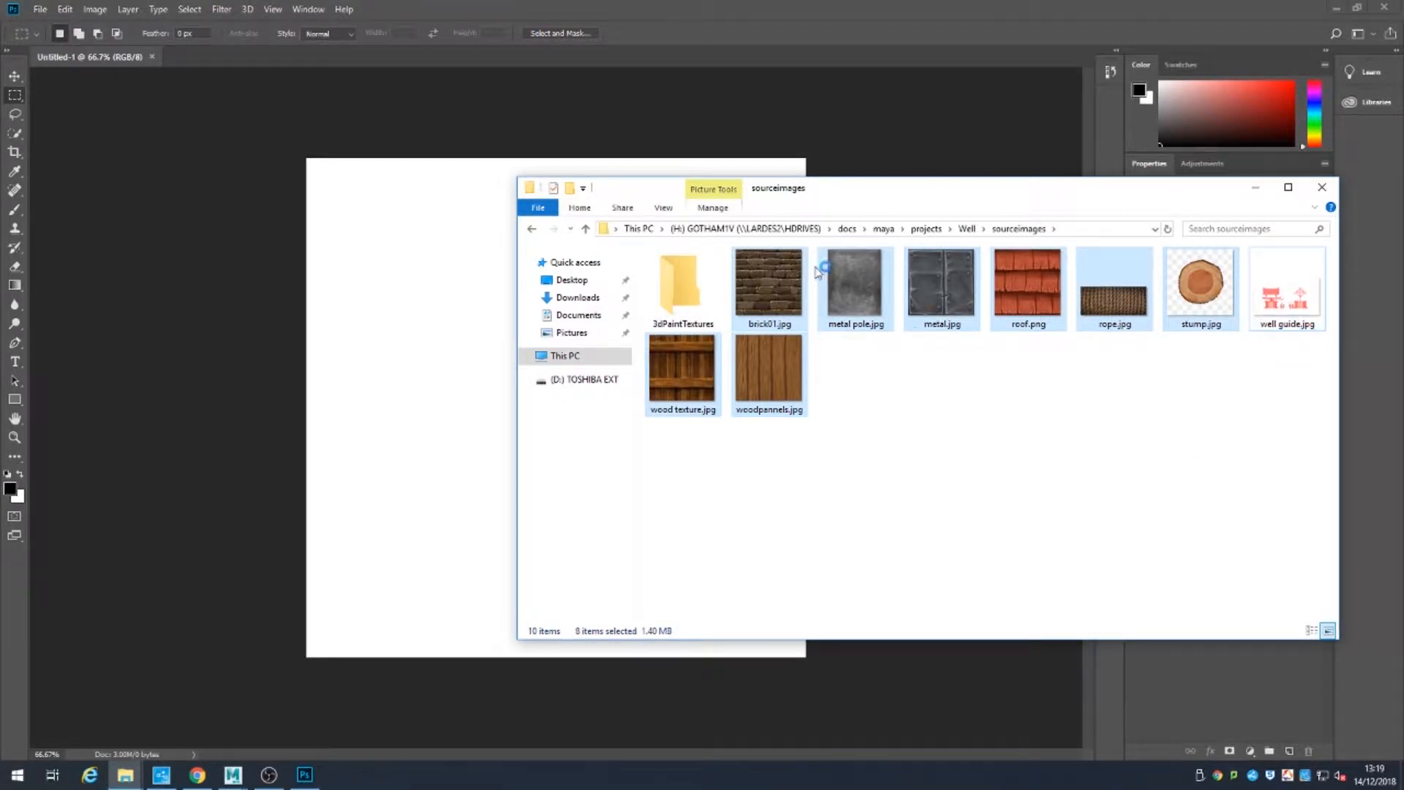
{"action": "left_click_drag", "start_coordinate": [764, 282], "coordinate": [379, 324]}
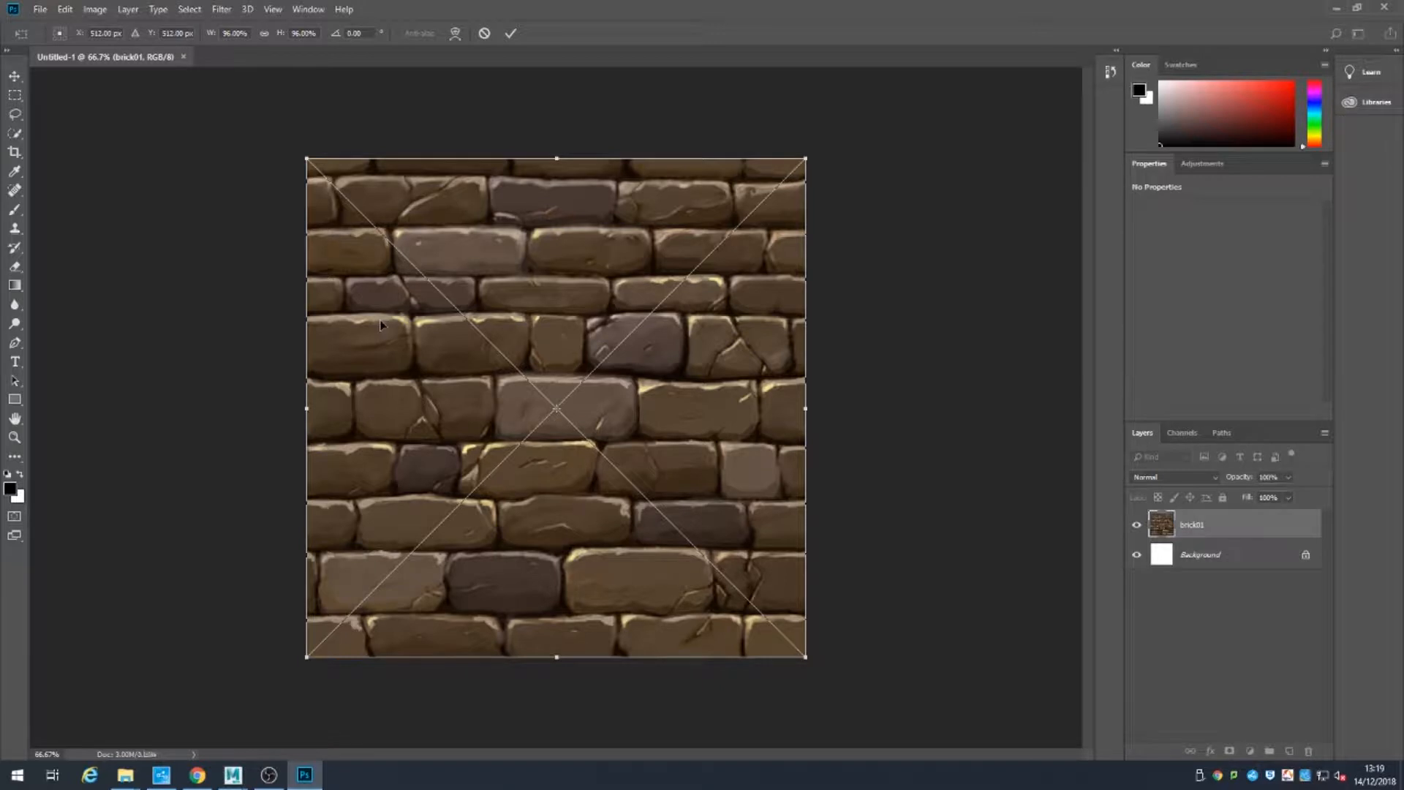
Step: Commit each placed image in turn at its default size and position, from brick01 through woodpannels
{"action": "left_click", "coordinate": [512, 42]}
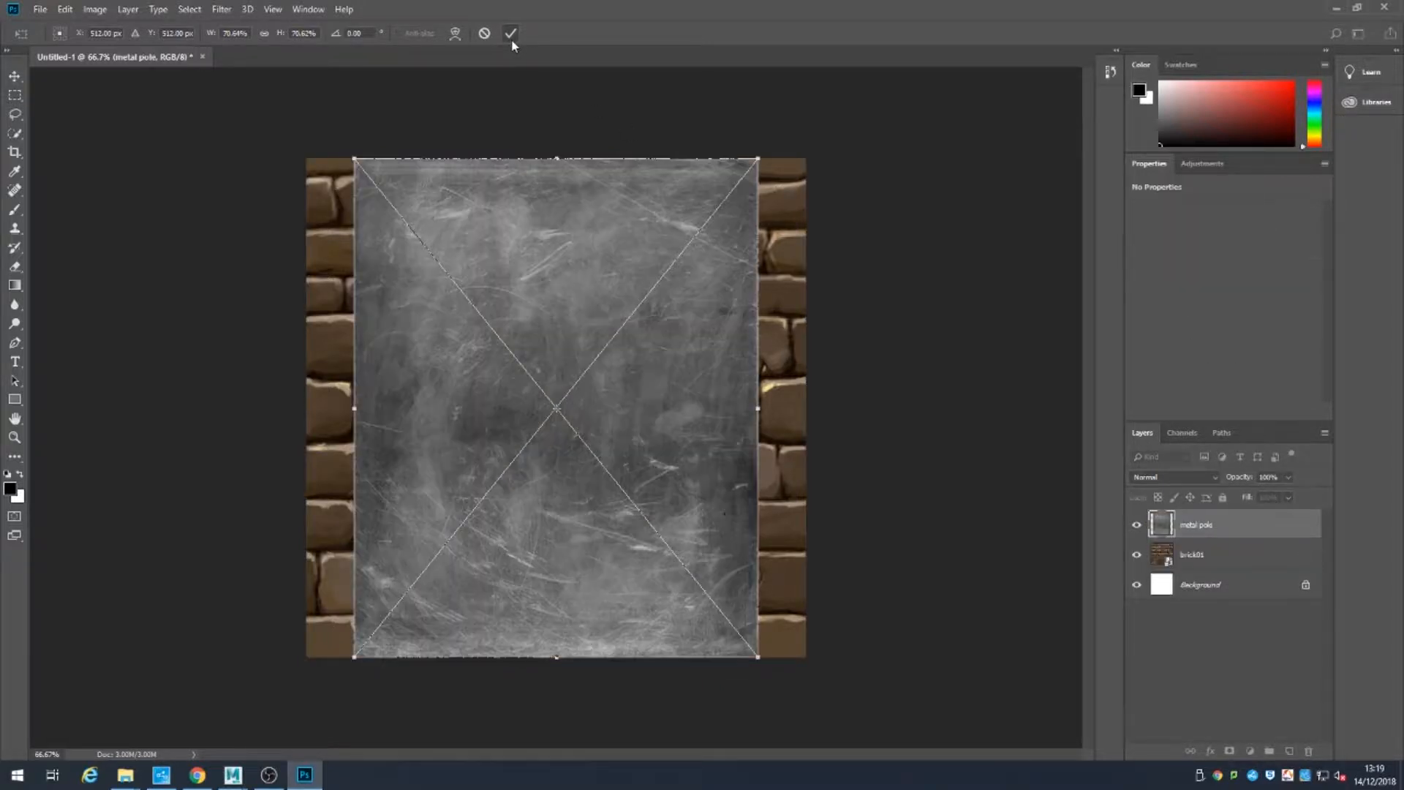
{"action": "left_click", "coordinate": [512, 42]}
{"action": "left_click", "coordinate": [512, 41]}
{"action": "left_click", "coordinate": [512, 42]}
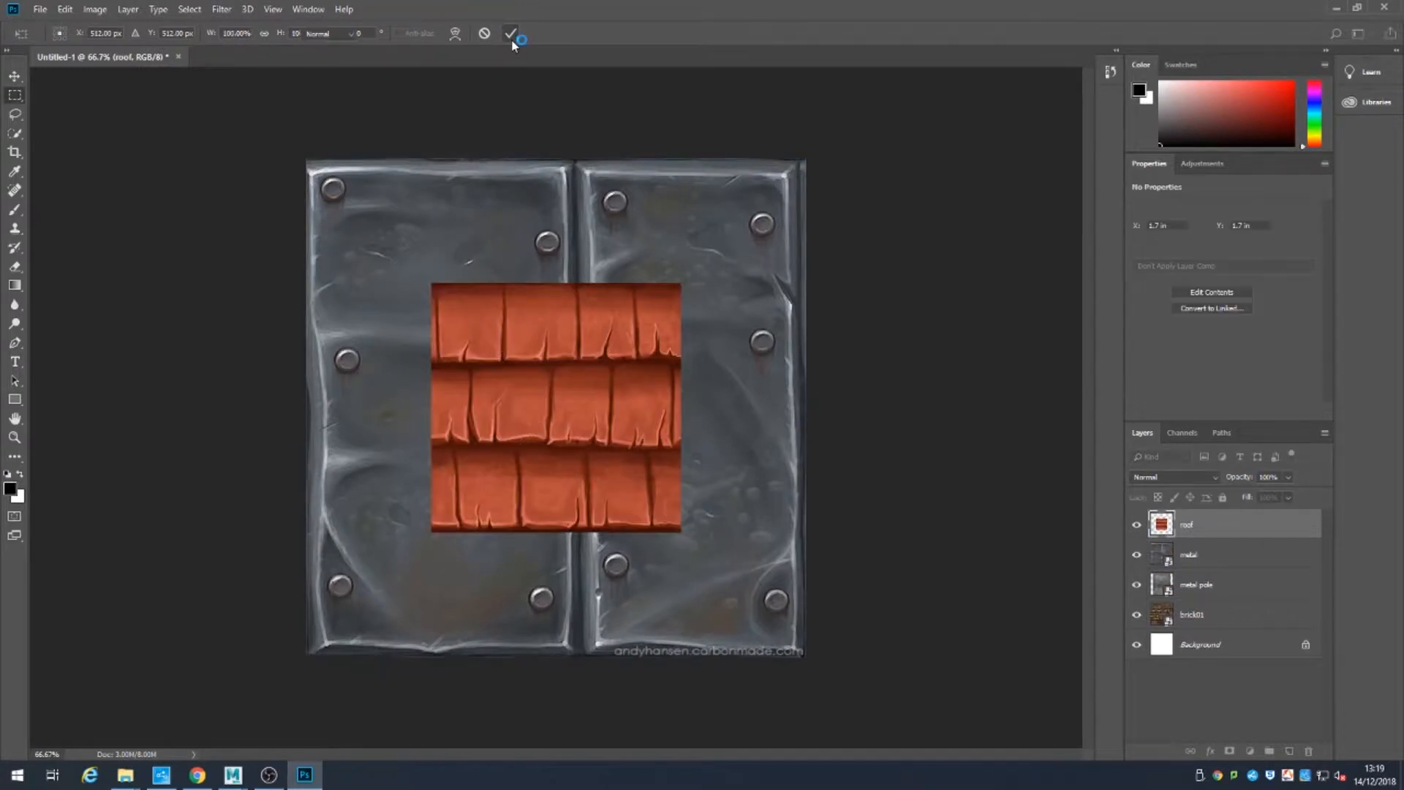
{"action": "left_click", "coordinate": [512, 41]}
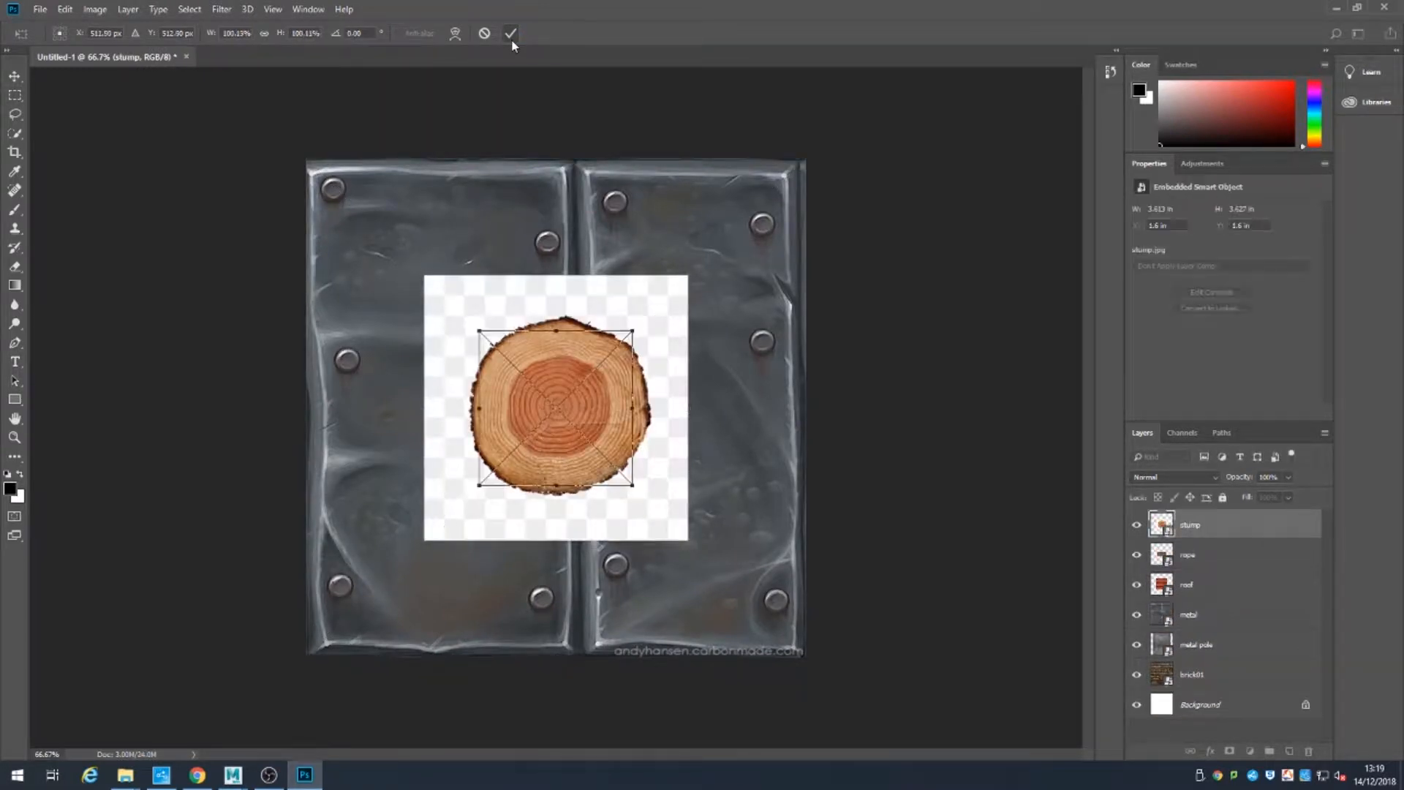
{"action": "left_click", "coordinate": [512, 42]}
{"action": "left_click", "coordinate": [512, 42]}
{"action": "left_click", "coordinate": [512, 42]}
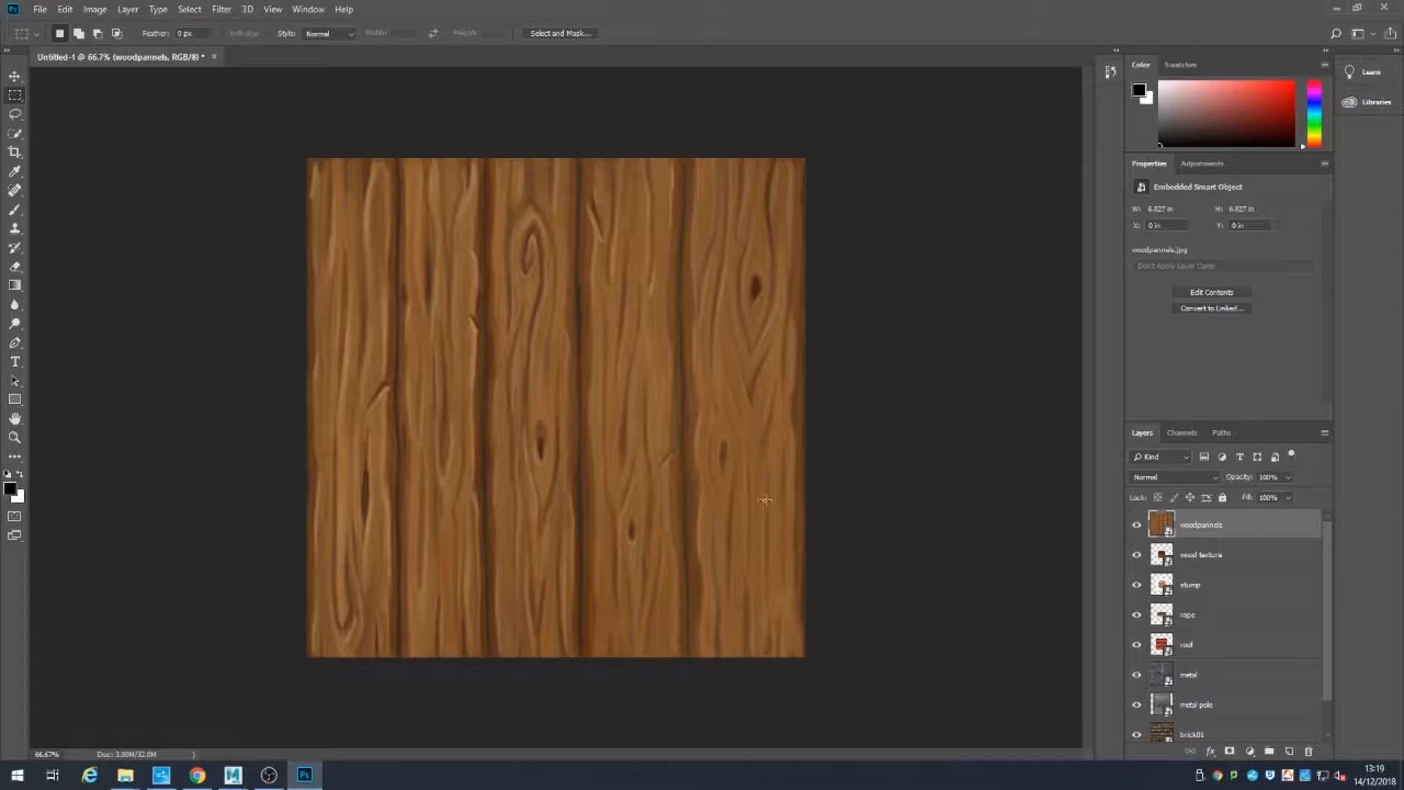
Step: Scale the woodpannels layer to about 46.6% in the canvas's upper-right quarter and move the wood texture layer directly beneath it
{"action": "key", "text": "ctrl+t"}
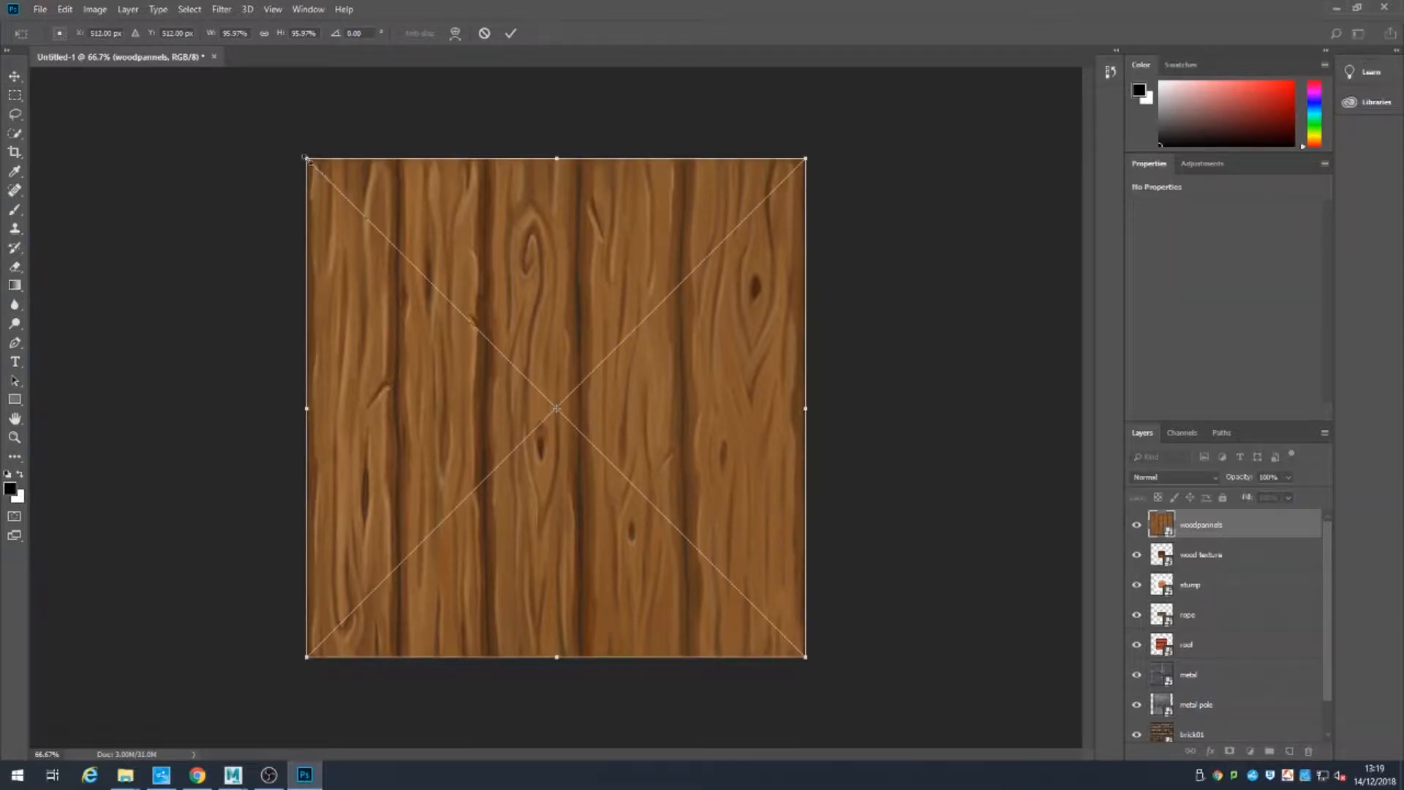
{"action": "left_click_drag", "start_coordinate": [306, 158], "coordinate": [564, 416]}
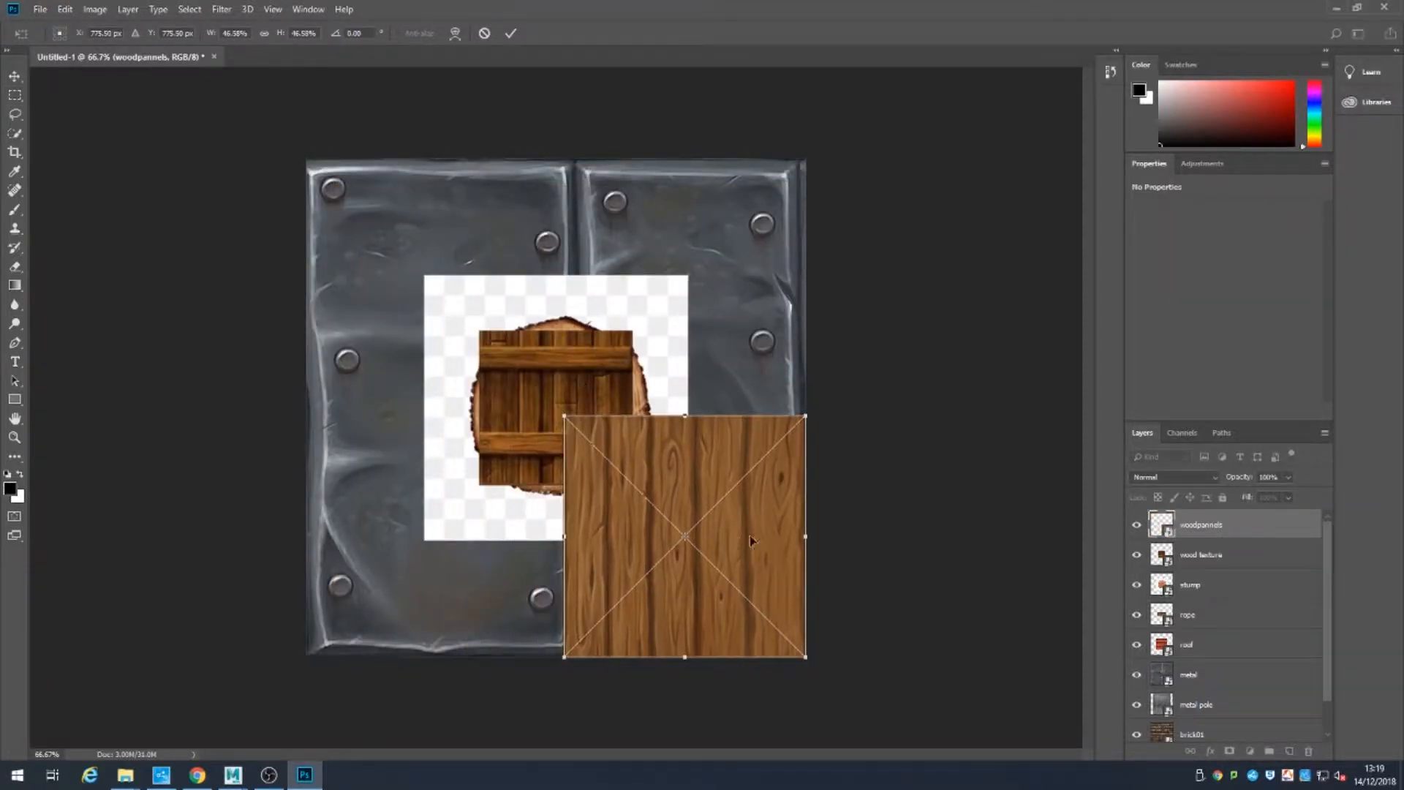
{"action": "left_click_drag", "start_coordinate": [751, 540], "coordinate": [754, 285]}
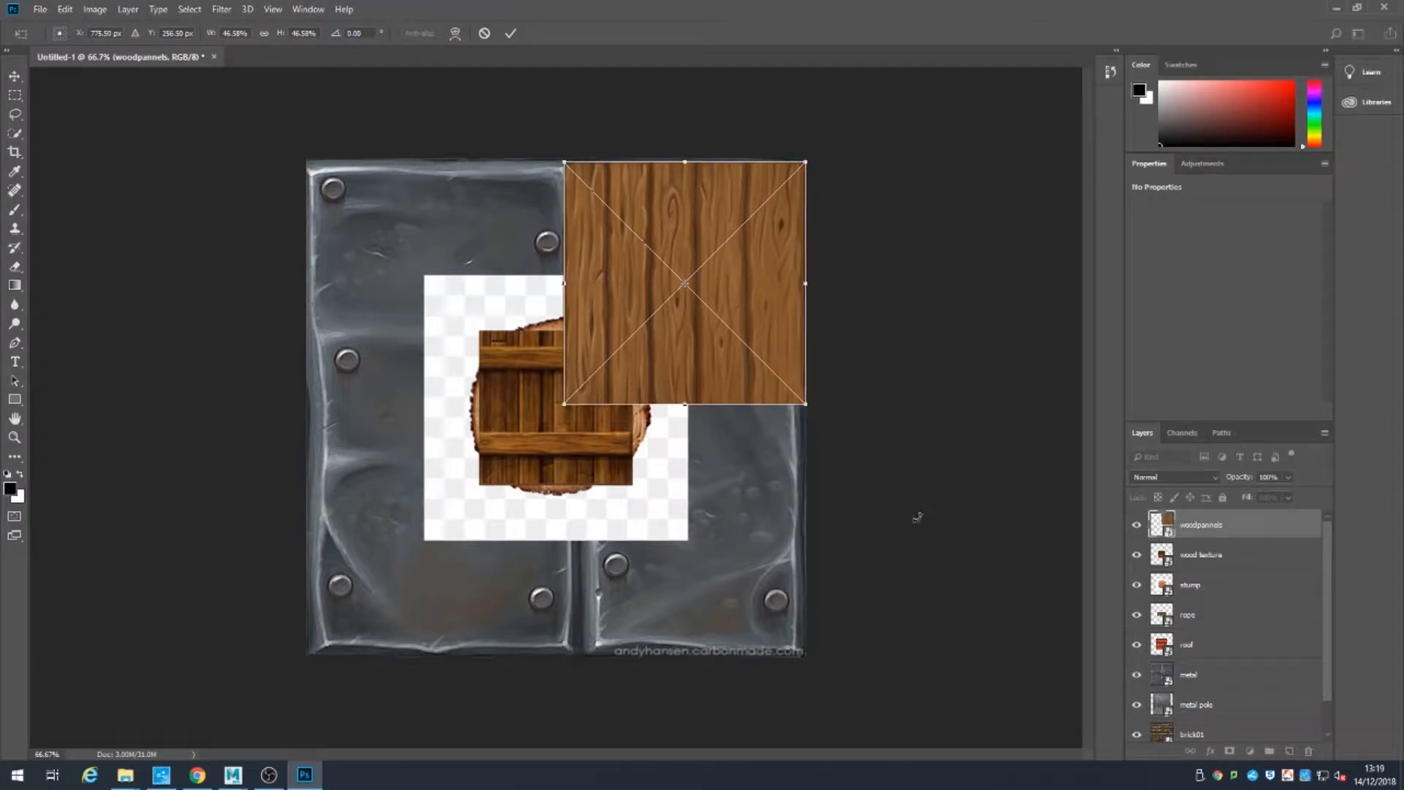
{"action": "key", "text": "Return"}
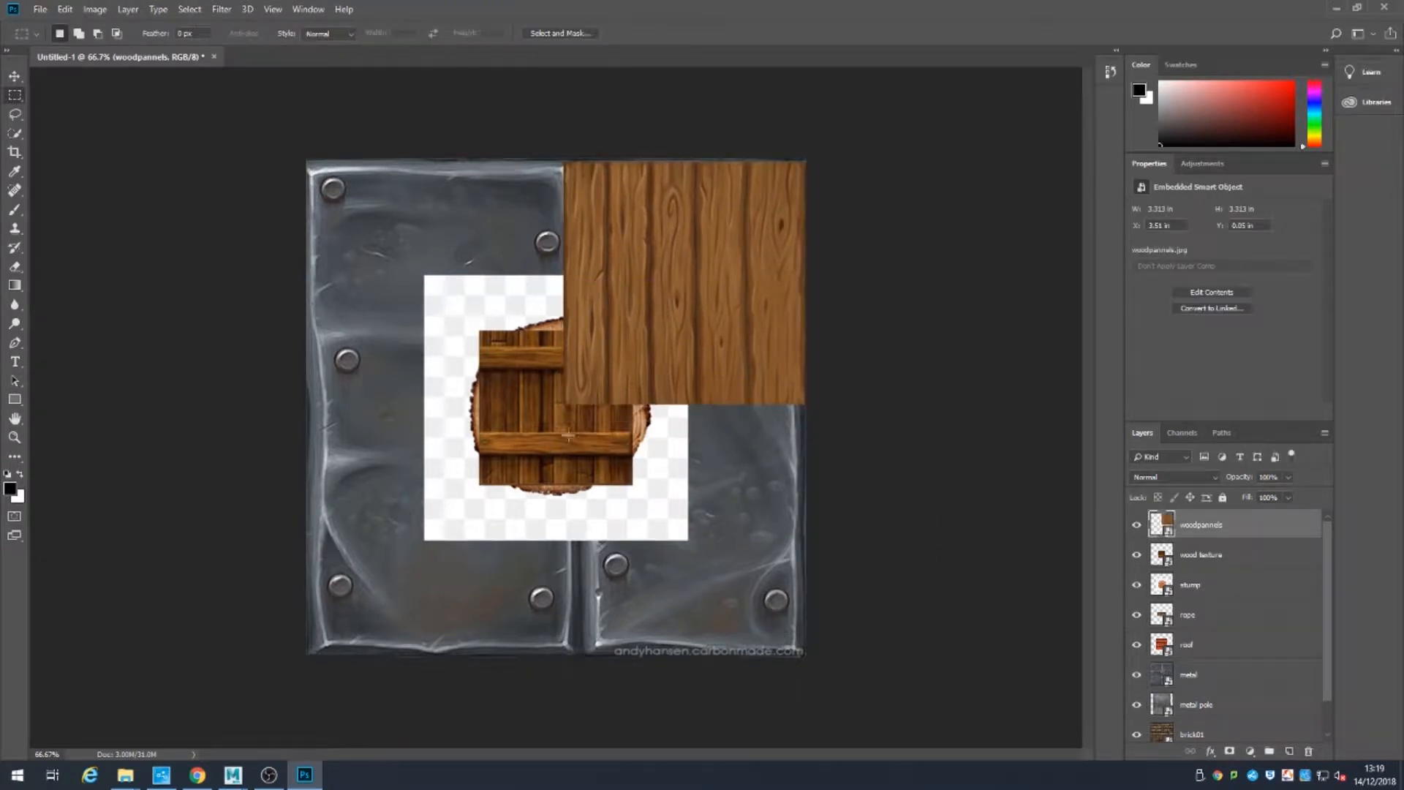
{"action": "key", "text": "v"}
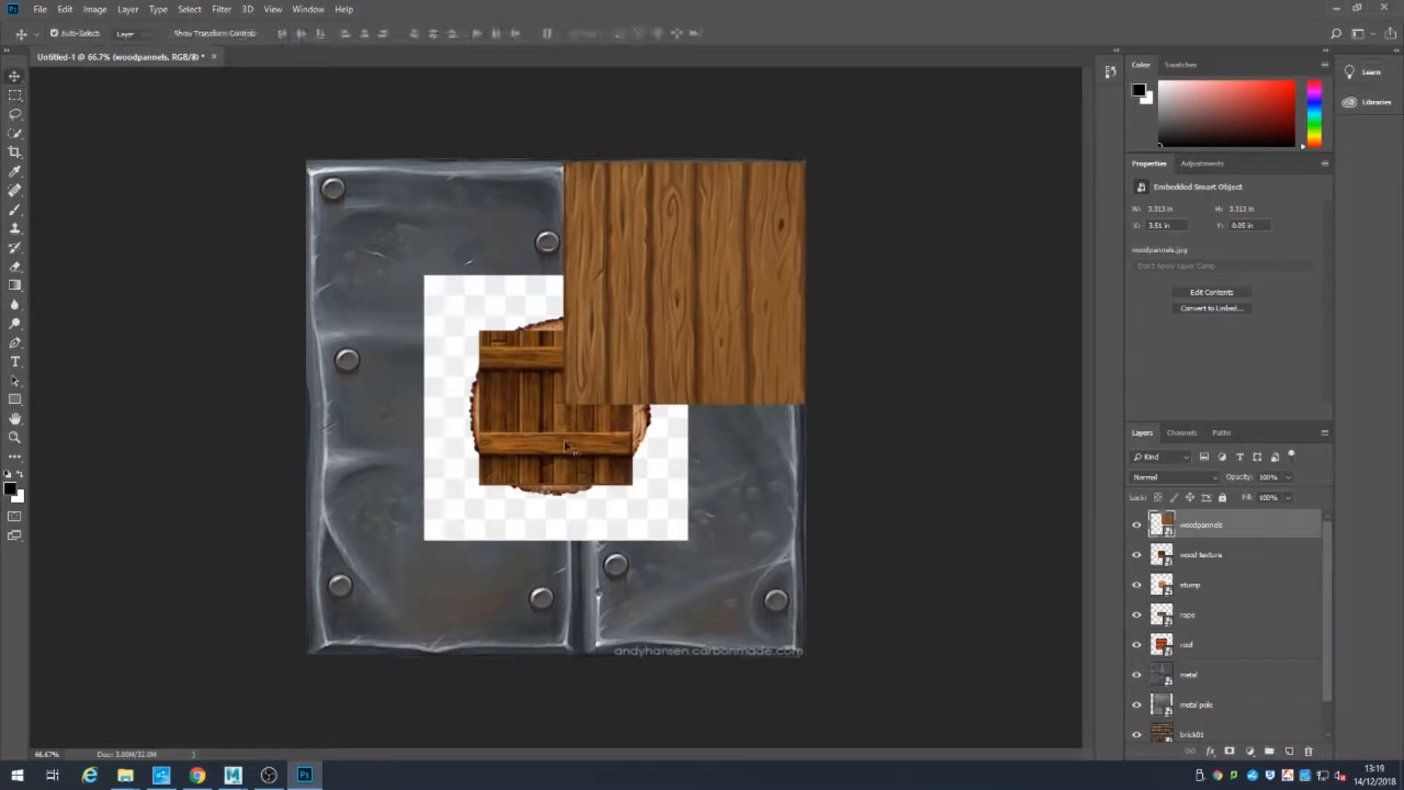
{"action": "left_click_drag", "start_coordinate": [552, 401], "coordinate": [618, 474]}
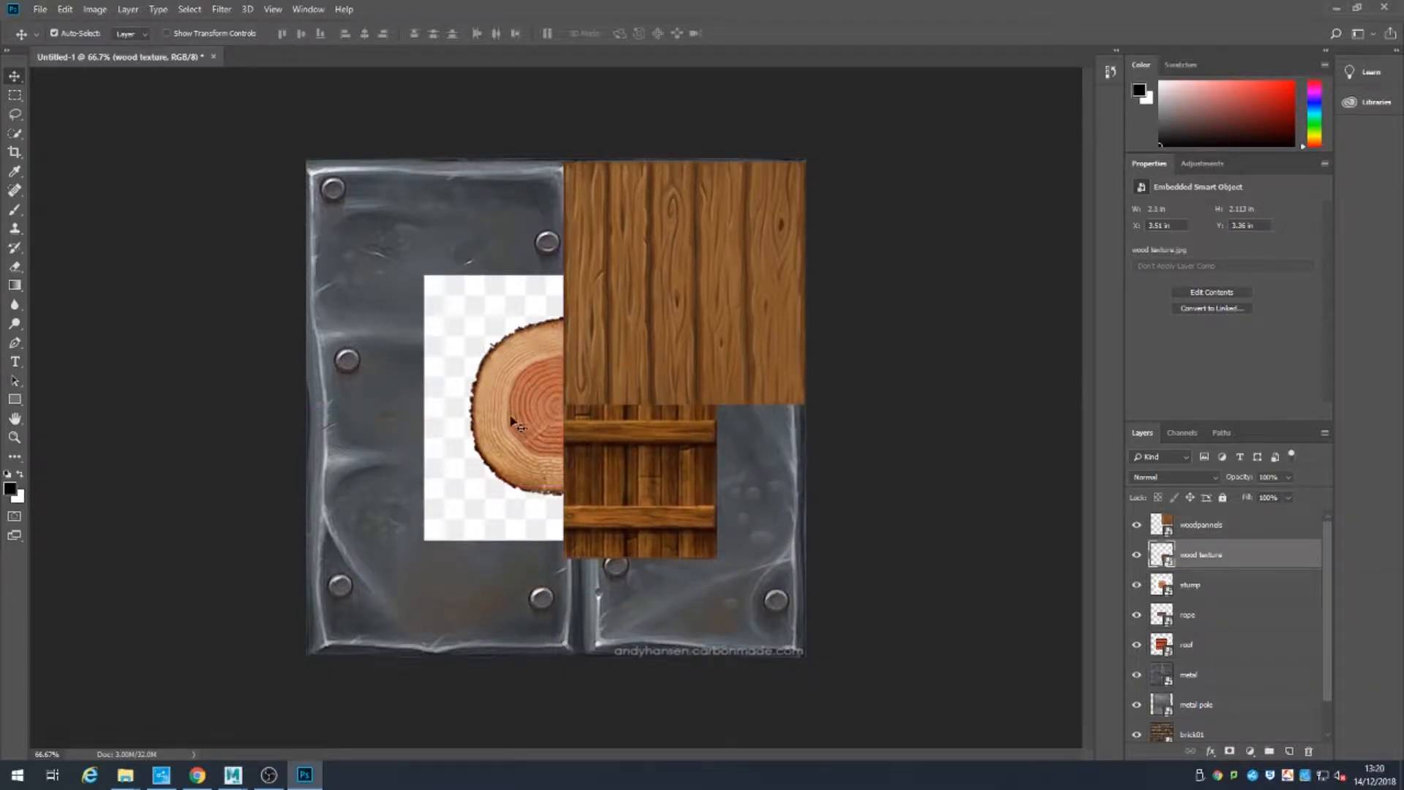
Step: Shrink the stump image and place it in the lower-right corner of the canvas
{"action": "left_click_drag", "start_coordinate": [517, 428], "coordinate": [415, 502]}
{"action": "key", "text": "ctrl+t"}
{"action": "left_click_drag", "start_coordinate": [322, 350], "coordinate": [427, 456], "text": "shift"}
{"action": "left_click_drag", "start_coordinate": [505, 525], "coordinate": [746, 596]}
{"action": "left_click", "coordinate": [510, 32]}
Step: Move the roof texture to the canvas's upper-left corner and enlarge it slightly to meet the wood panels
{"action": "left_click_drag", "start_coordinate": [504, 410], "coordinate": [361, 286]}
{"action": "left_click_drag", "start_coordinate": [473, 267], "coordinate": [470, 282]}
{"action": "key", "text": "ctrl+t"}
{"action": "left_click_drag", "start_coordinate": [557, 408], "coordinate": [565, 417], "text": "shift"}
{"action": "key", "text": "Return"}
Step: Scale the riveted metal texture down to about 1.79 in square in the canvas's lower-left corner
{"action": "left_click", "coordinate": [541, 536]}
{"action": "key", "text": "ctrl+t"}
{"action": "left_click_drag", "start_coordinate": [805, 158], "coordinate": [437, 528], "text": "shift"}
{"action": "key", "text": "Return"}
Step: Scale the metal pole texture down proportionally and position it under the roof texture in the canvas's lower-left quarter
{"action": "left_click_drag", "start_coordinate": [475, 591], "coordinate": [517, 616], "text": "ctrl"}
{"action": "left_click", "coordinate": [511, 503], "text": "ctrl"}
{"action": "key", "text": "ctrl+t"}
{"action": "left_click_drag", "start_coordinate": [757, 158], "coordinate": [558, 415], "text": "shift"}
{"action": "key", "text": "Return"}
{"action": "left_click_drag", "start_coordinate": [436, 497], "coordinate": [450, 457]}
Step: Scale the brick texture down into the canvas's lower-left quarter, beneath the roof texture
{"action": "left_click", "coordinate": [760, 468]}
{"action": "key", "text": "ctrl+t"}
{"action": "left_click_drag", "start_coordinate": [807, 158], "coordinate": [521, 404], "text": "shift"}
{"action": "key", "text": "Return"}
Step: Align the wood panels with the canvas's upper edge and move the wood texture against its right edge
{"action": "left_click_drag", "start_coordinate": [711, 295], "coordinate": [711, 290]}
{"action": "left_click_drag", "start_coordinate": [634, 487], "coordinate": [723, 484]}
Step: Rotate the rope texture -90 degrees and widen it to fill the gap between the metal pole and wood texture
{"action": "left_click_drag", "start_coordinate": [588, 611], "coordinate": [622, 562]}
{"action": "key", "text": "ctrl+t"}
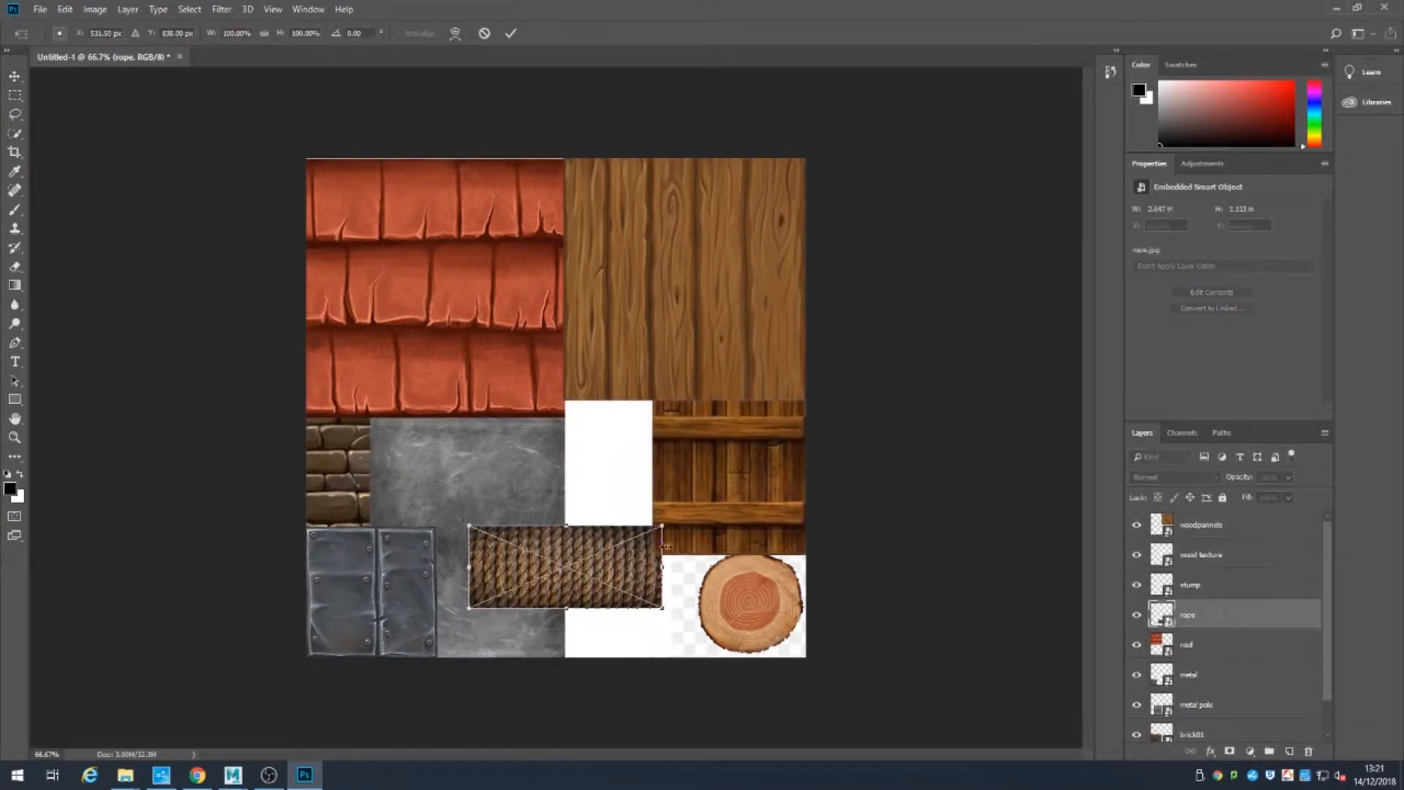
{"action": "left_click_drag", "start_coordinate": [669, 517], "coordinate": [520, 474], "text": "shift"}
{"action": "left_click_drag", "start_coordinate": [583, 516], "coordinate": [623, 447]}
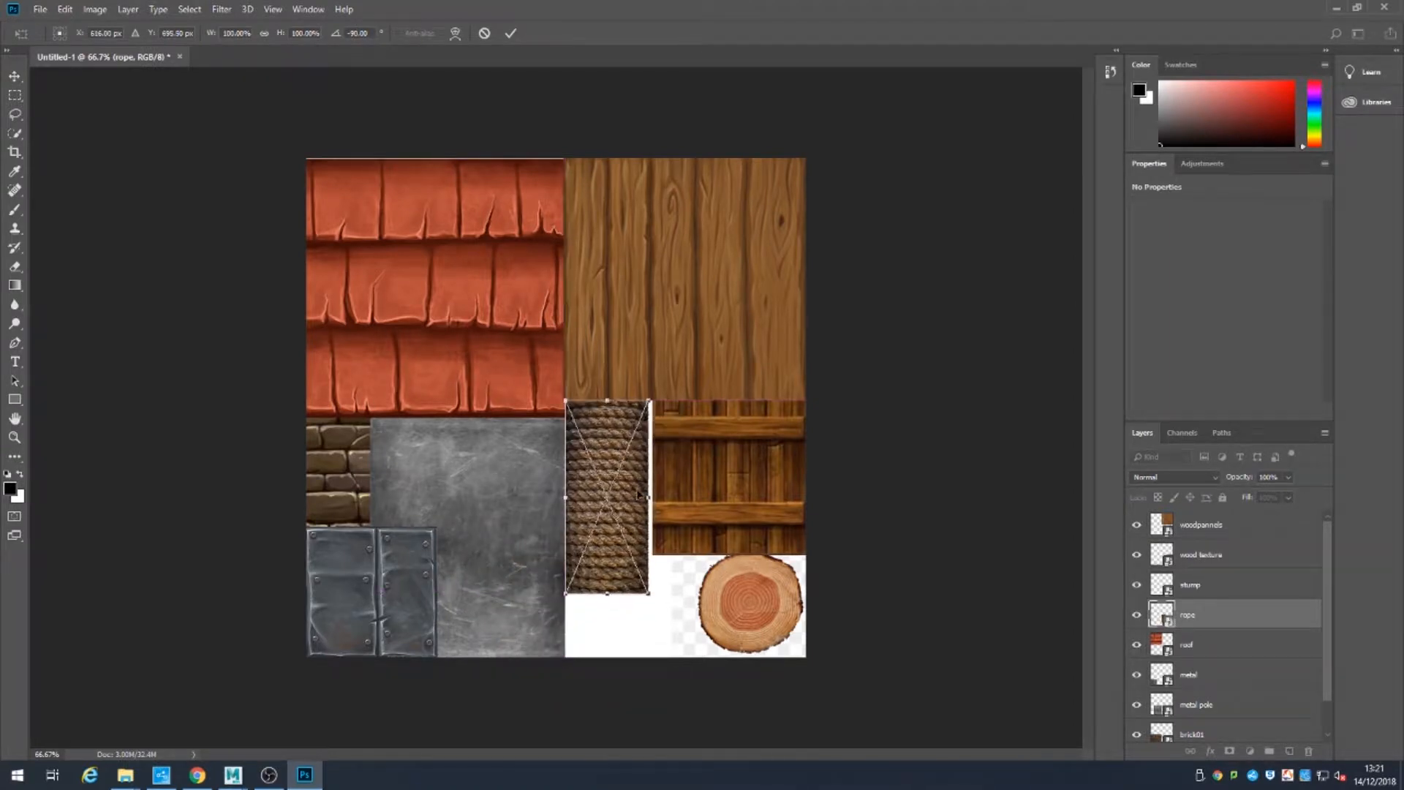
{"action": "left_click_drag", "start_coordinate": [647, 497], "coordinate": [652, 497]}
{"action": "key", "text": "Return"}
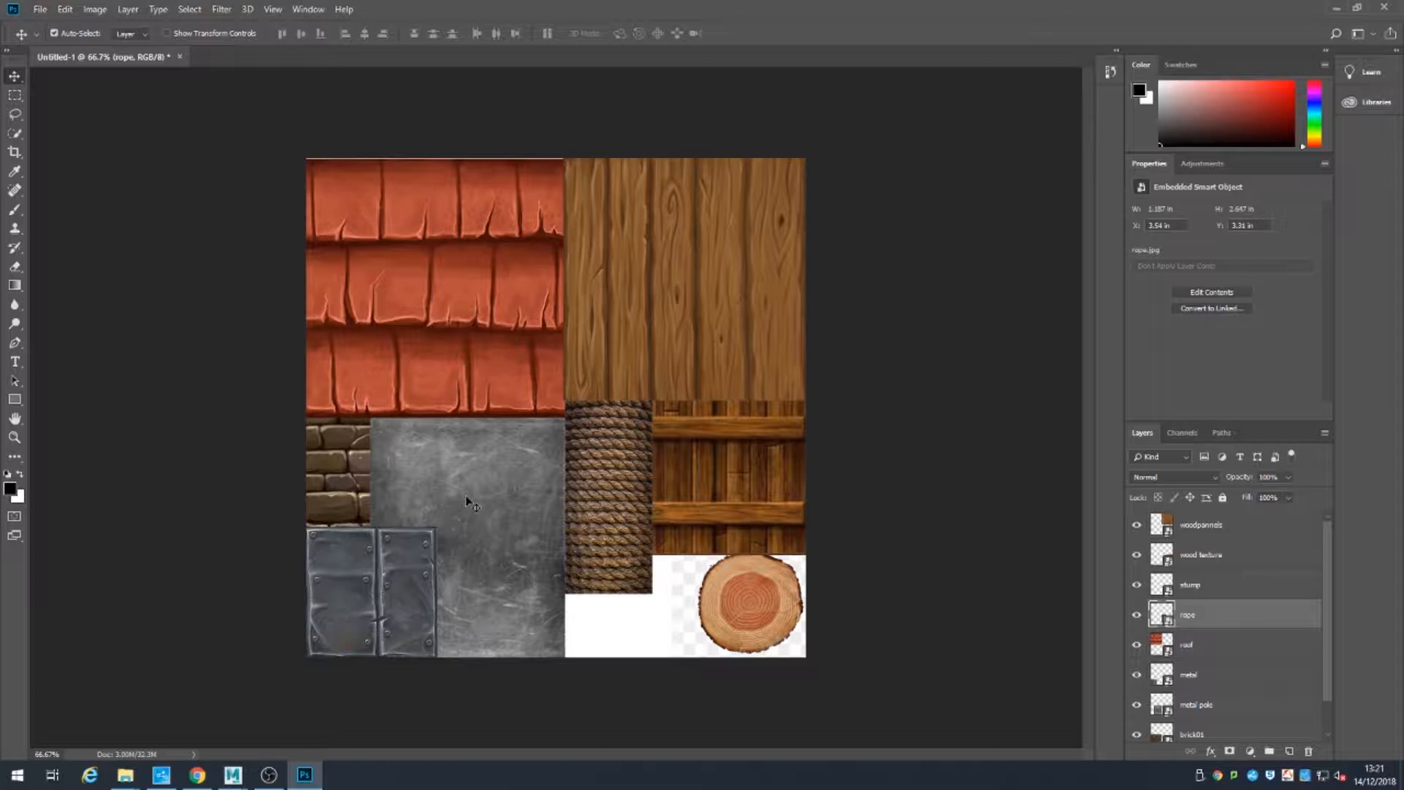
Step: Nudge the metal pole texture left to line up with the roof's edge and move the riveted metal onto it
{"action": "mouse_move", "coordinate": [504, 499]}
{"action": "left_mouse_down"}
{"action": "mouse_move", "coordinate": [715, 503]}
{"action": "mouse_move", "coordinate": [468, 490]}
{"action": "mouse_move", "coordinate": [505, 504]}
{"action": "mouse_move", "coordinate": [491, 501]}
{"action": "left_mouse_up"}
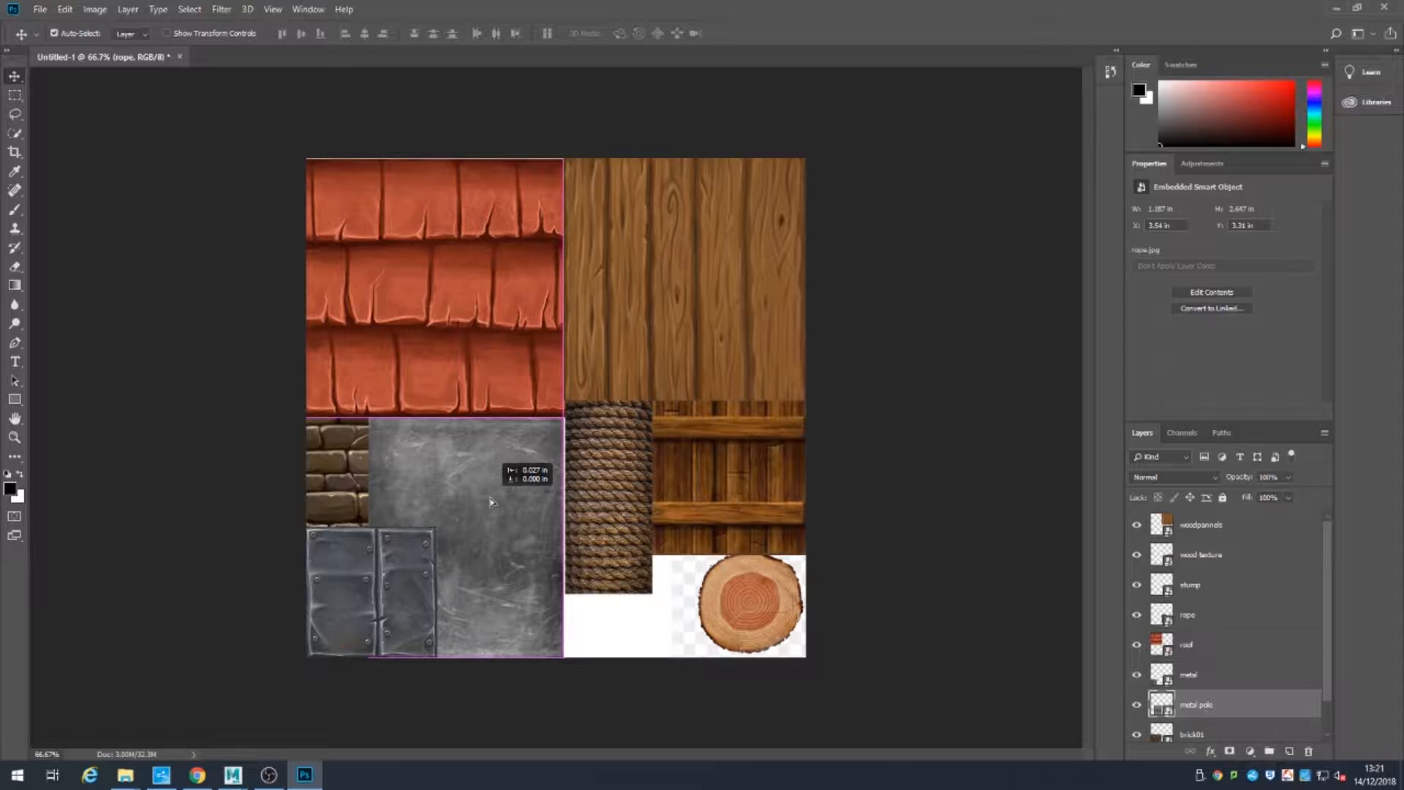
{"action": "left_click_drag", "start_coordinate": [489, 498], "coordinate": [490, 498]}
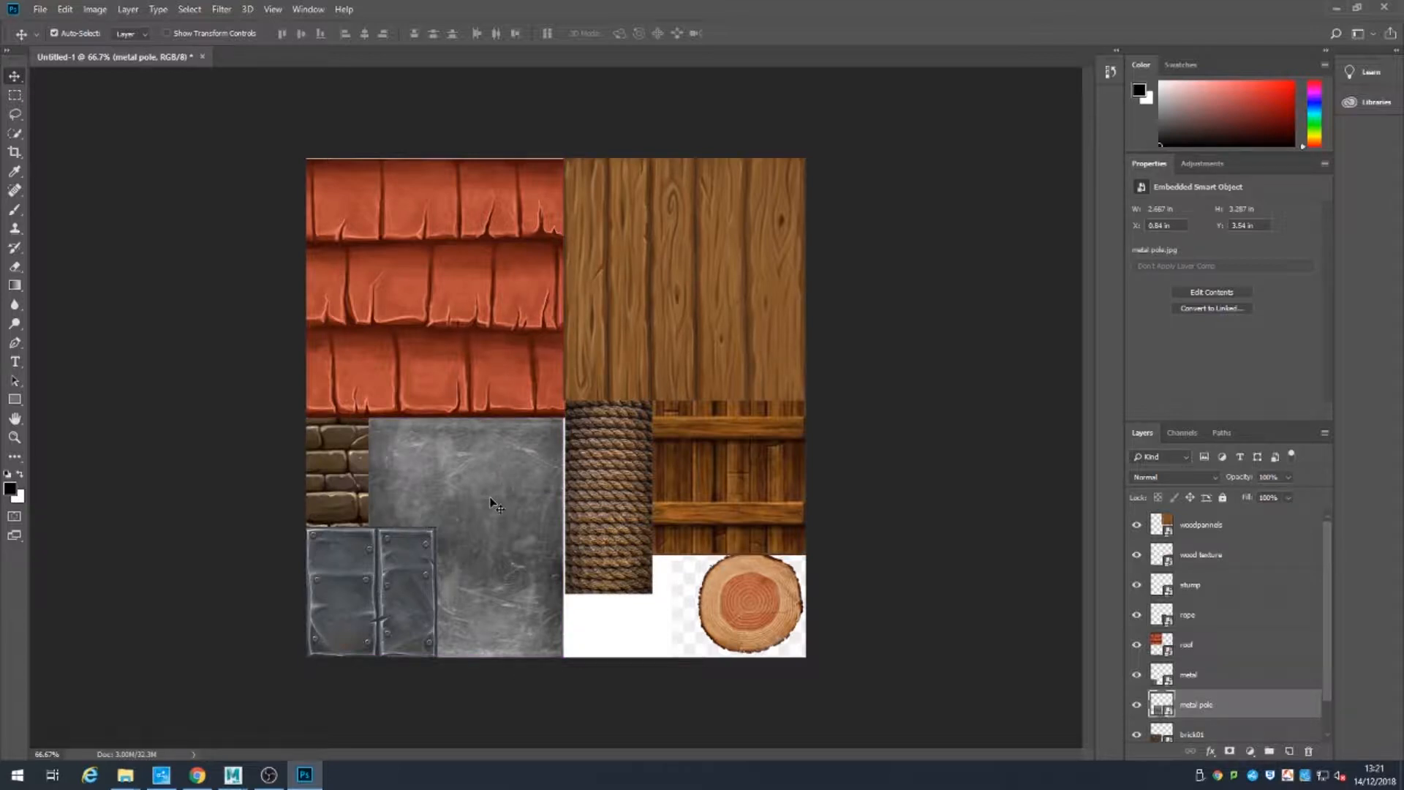
{"action": "left_click_drag", "start_coordinate": [417, 626], "coordinate": [511, 544]}
Step: Duplicate the riveted metal layer within the document
{"action": "right_click", "coordinate": [1239, 671]}
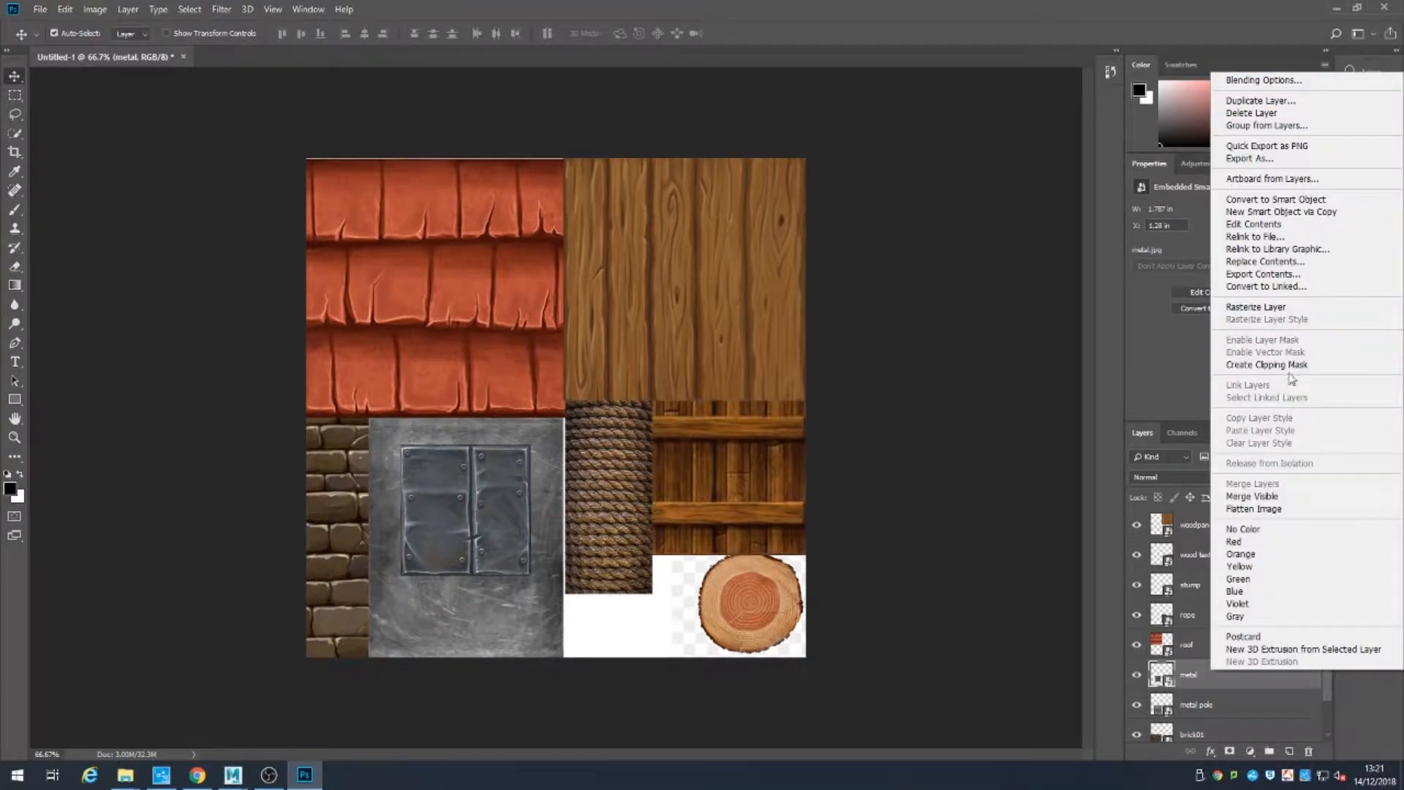
{"action": "left_click", "coordinate": [1302, 101]}
{"action": "left_click", "coordinate": [824, 217]}
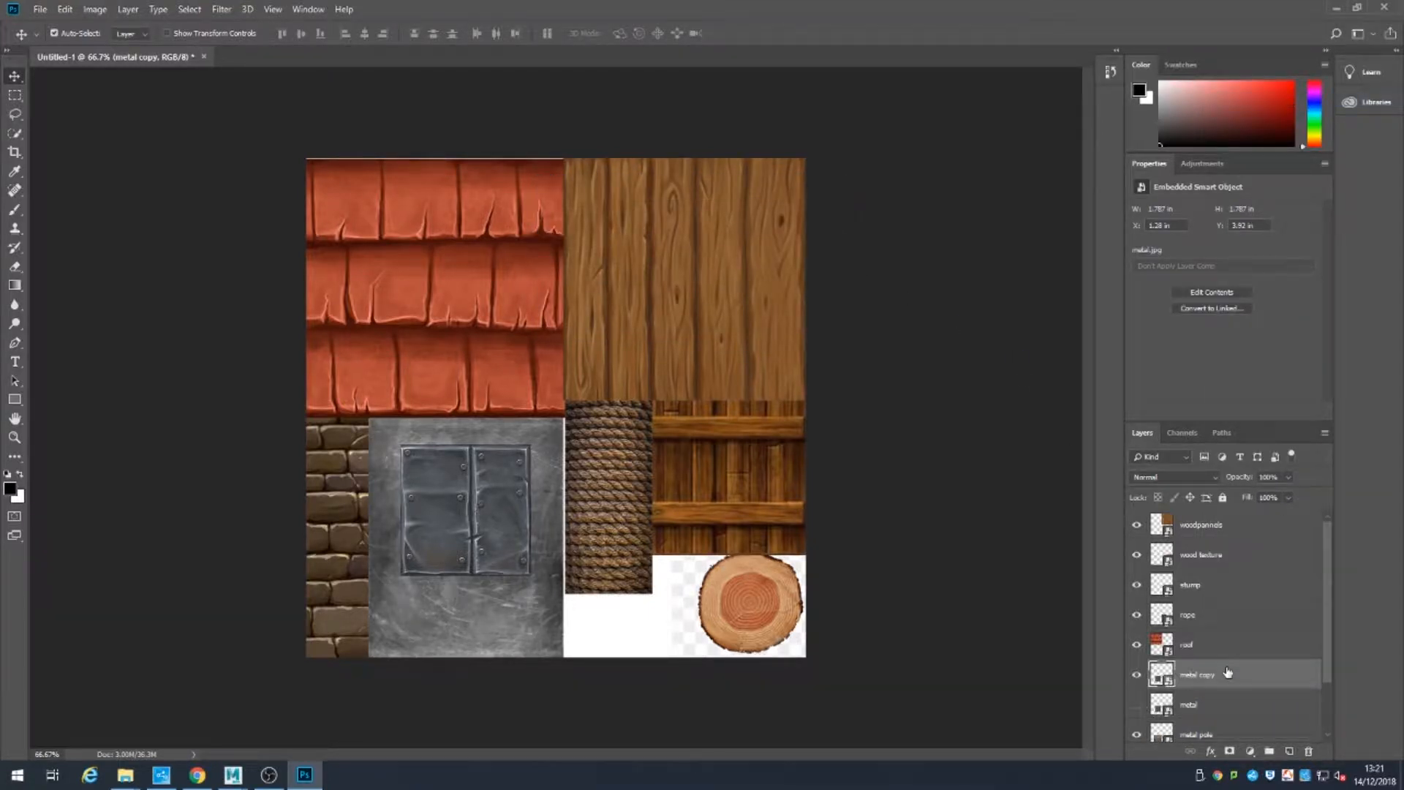
Step: Rasterize the duplicated riveted metal layer and marquee-select its narrower right-hand plate
{"action": "right_click", "coordinate": [1182, 681]}
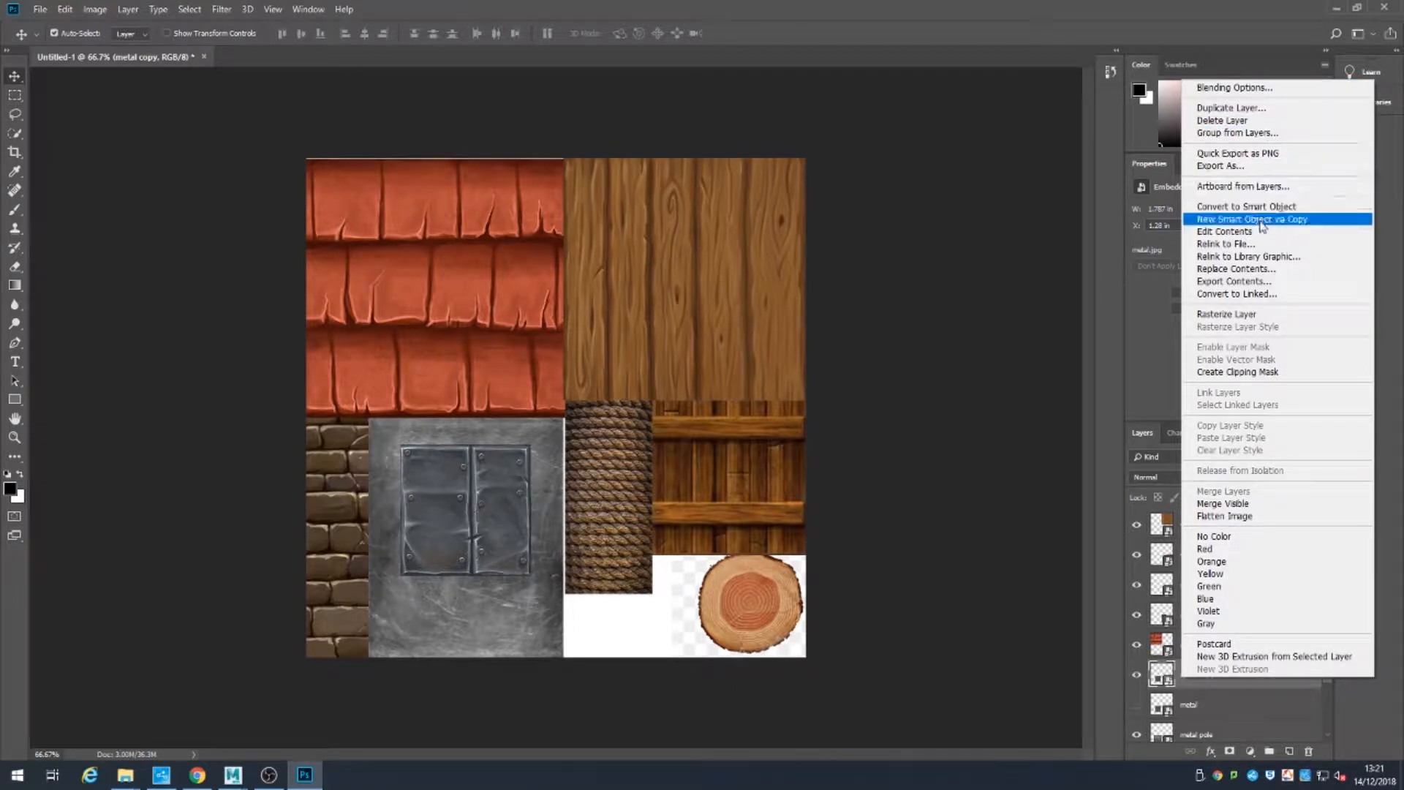
{"action": "left_click", "coordinate": [1296, 315]}
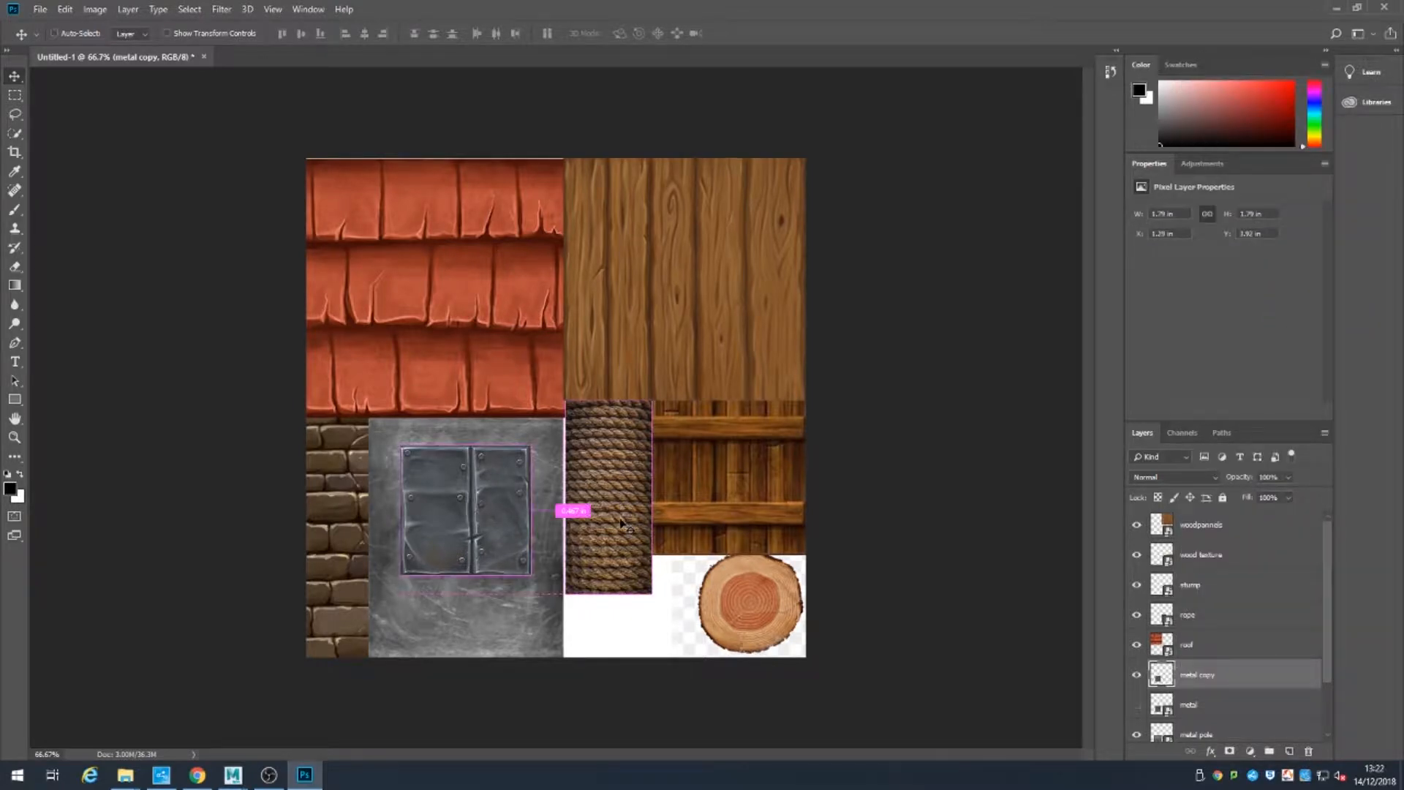
{"action": "key", "text": "ctrl+plus"}
{"action": "key", "text": "ctrl+plus"}
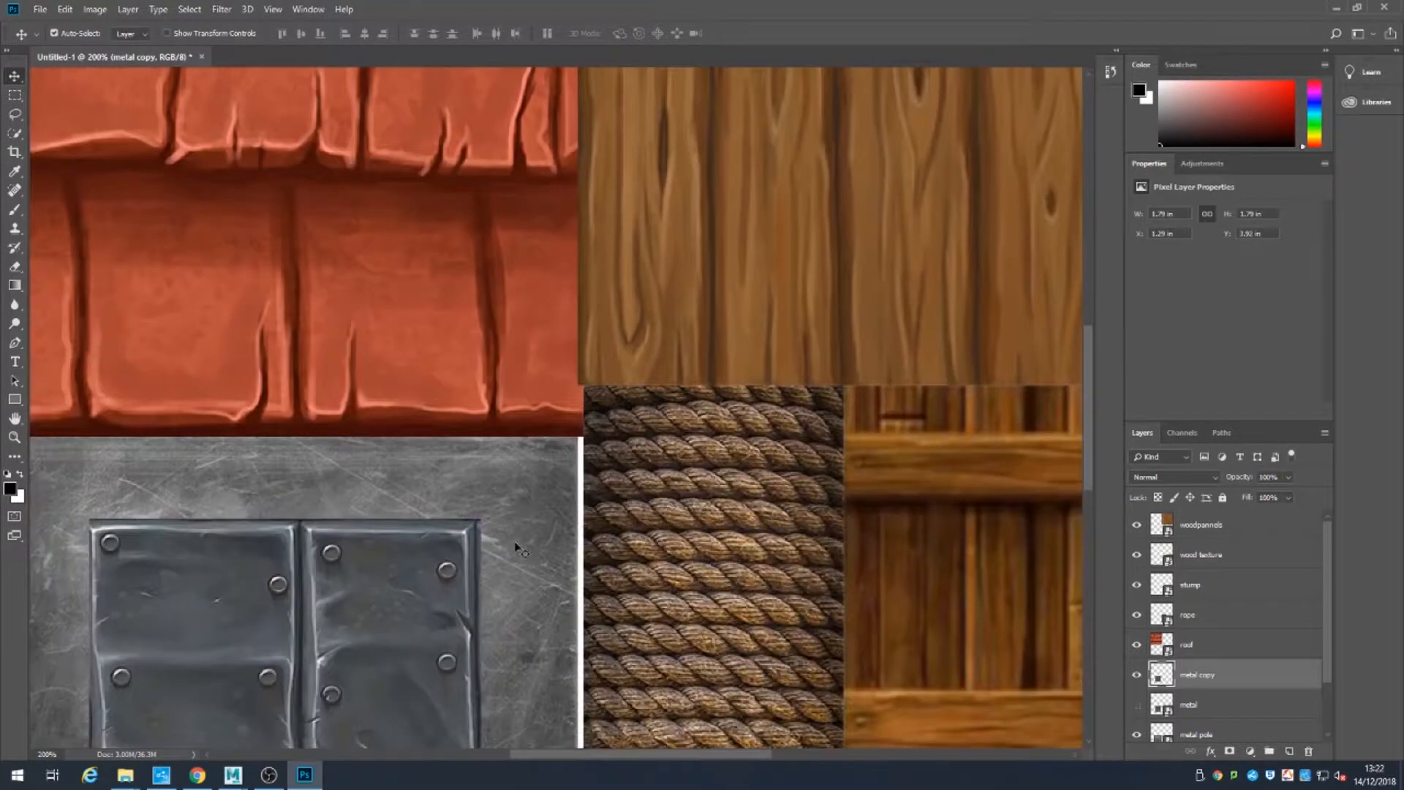
{"action": "left_click_drag", "start_coordinate": [515, 547], "coordinate": [466, 692]}
{"action": "key", "text": "m"}
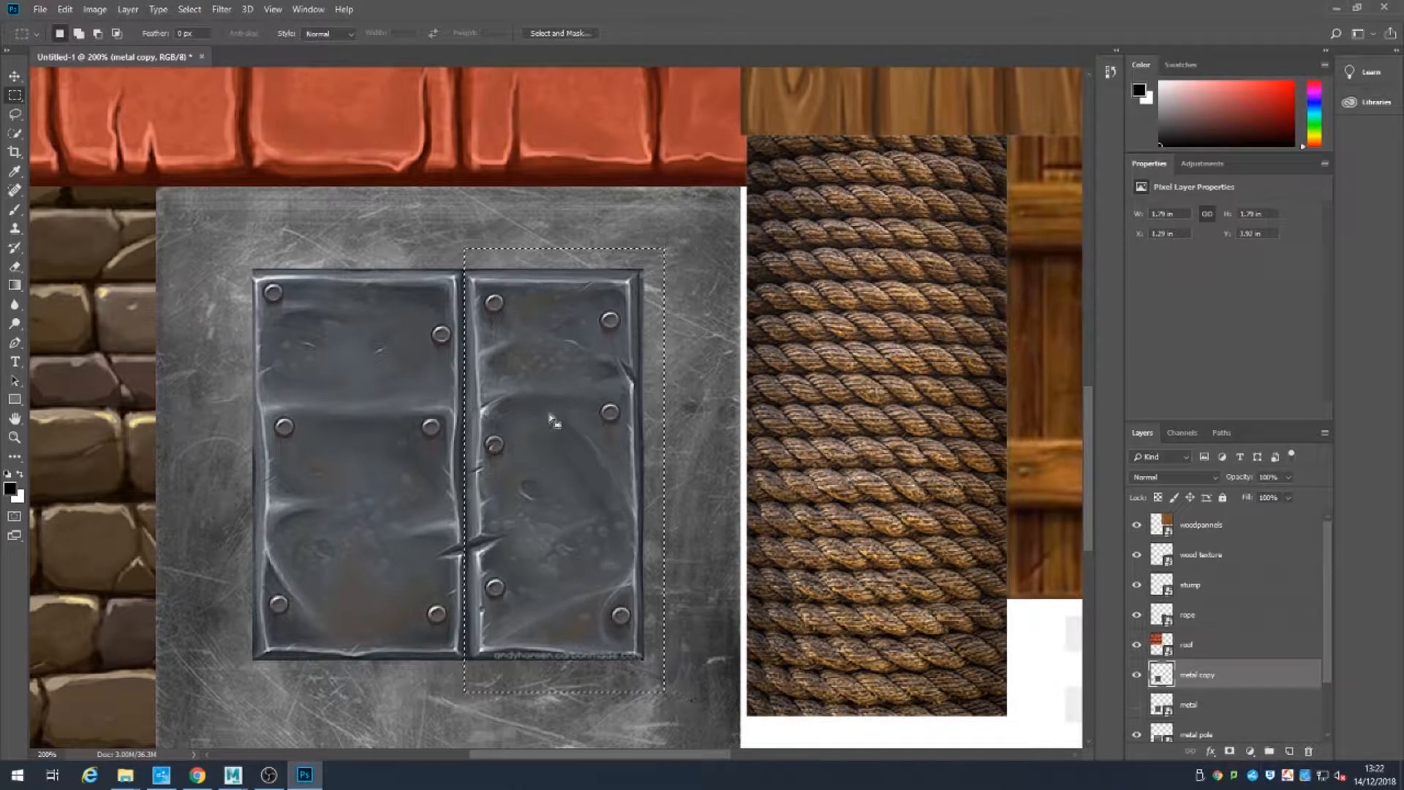
{"action": "mouse_move", "coordinate": [553, 414]}
{"action": "left_mouse_down"}
{"action": "mouse_move", "coordinate": [577, 416]}
{"action": "mouse_move", "coordinate": [548, 414]}
{"action": "left_mouse_up"}
{"action": "key", "text": "v"}
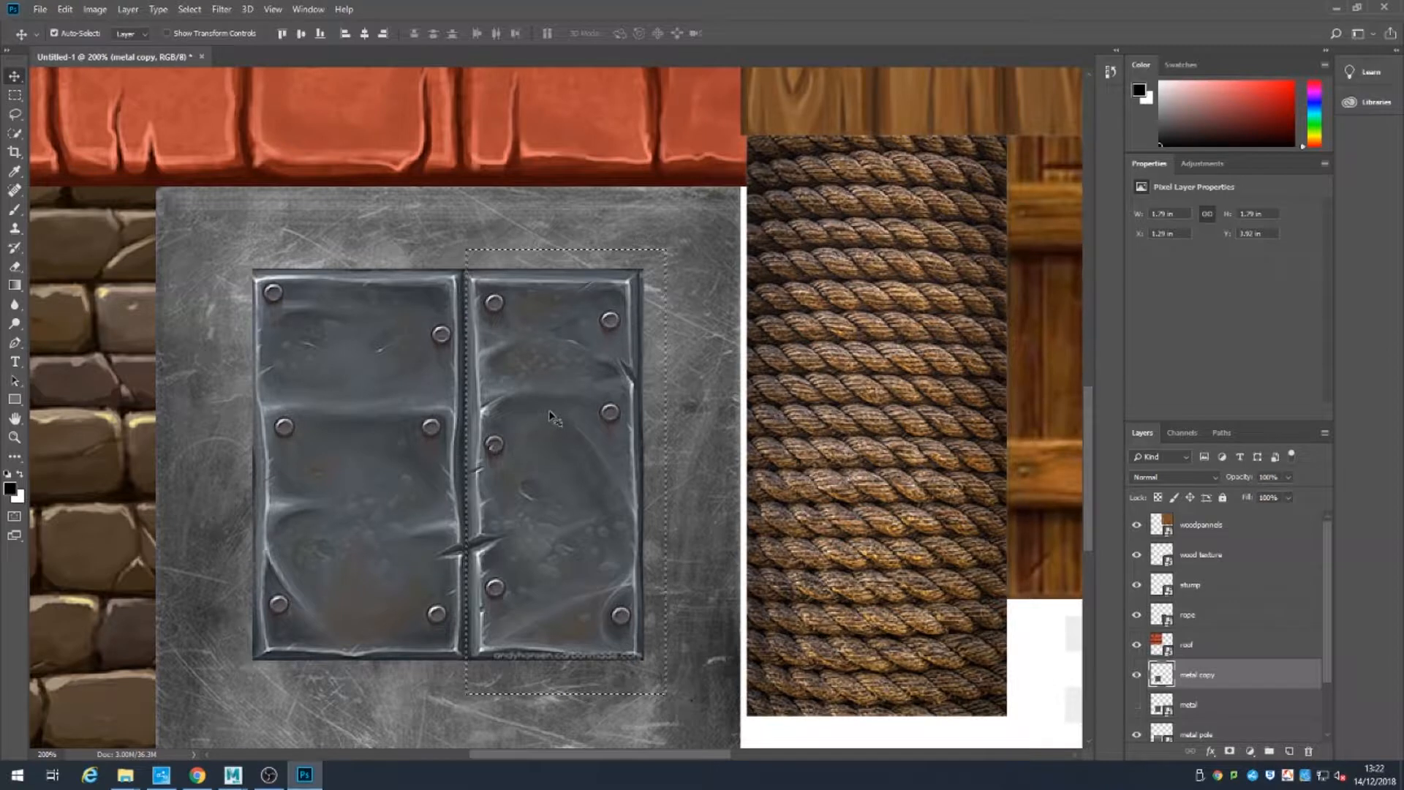
Step: Separate the selected plate from the other one by cutting it and pasting it onto its own layer
{"action": "left_click_drag", "start_coordinate": [520, 379], "coordinate": [562, 372]}
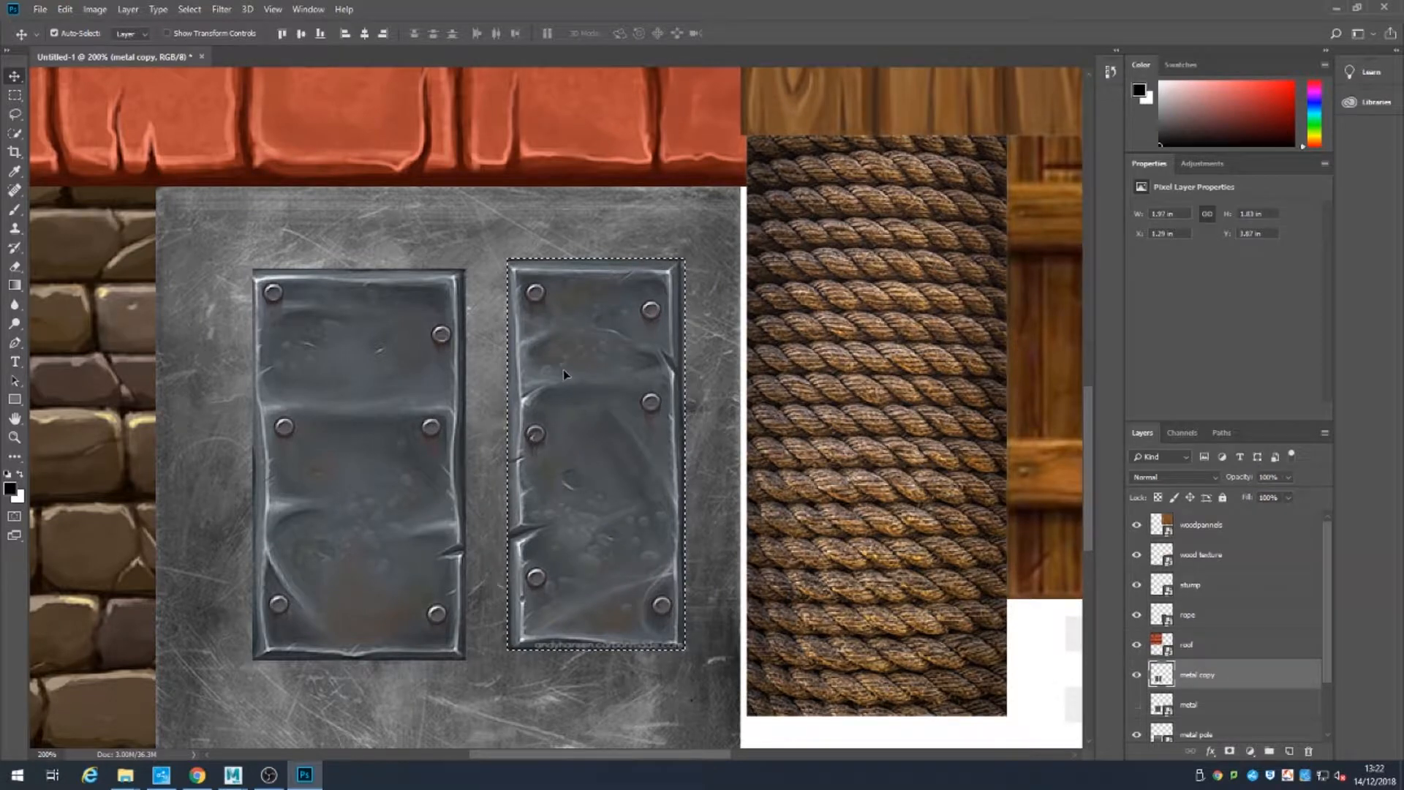
{"action": "left_click", "coordinate": [65, 9]}
{"action": "left_click", "coordinate": [81, 96]}
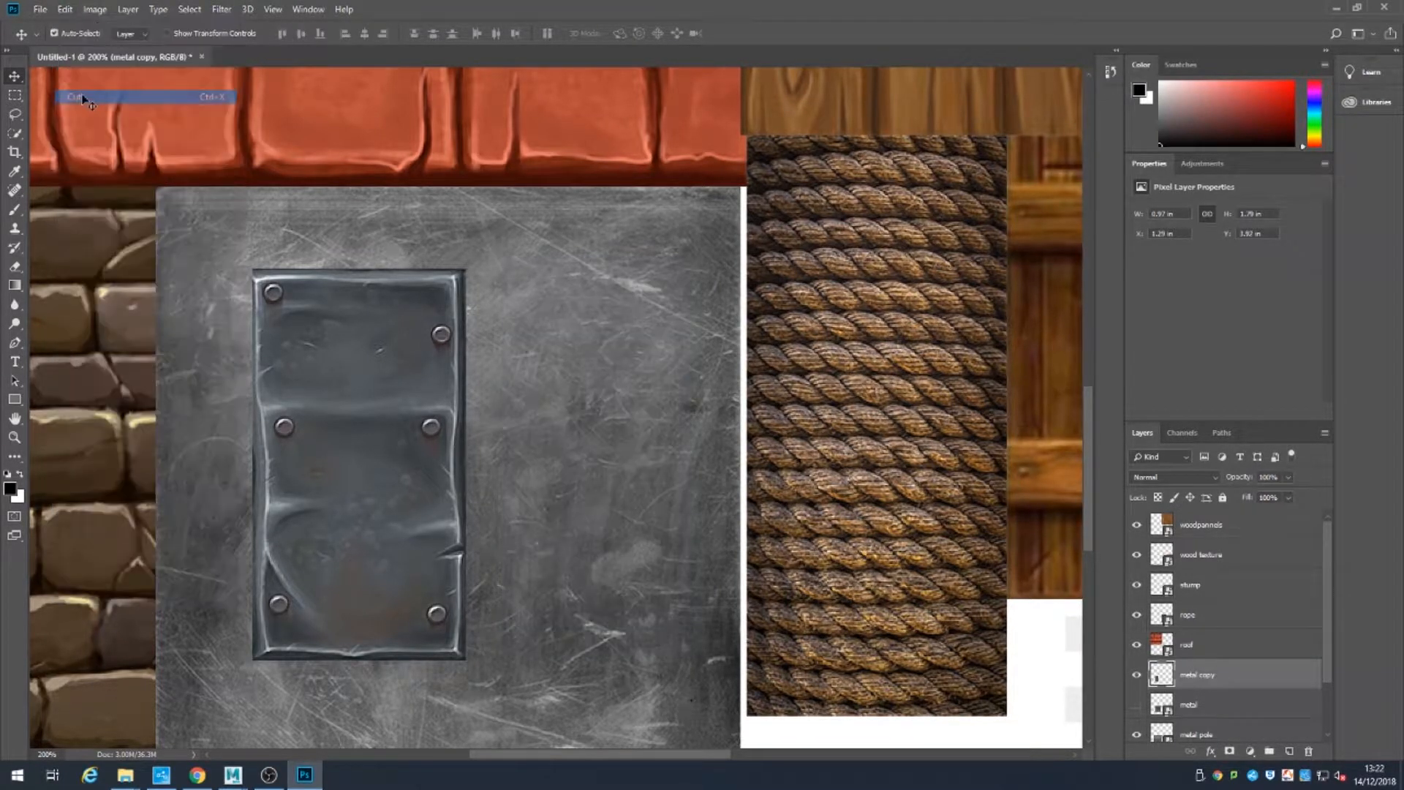
{"action": "key", "text": "ctrl+v"}
{"action": "mouse_move", "coordinate": [577, 338]}
{"action": "left_mouse_down"}
{"action": "mouse_move", "coordinate": [746, 314]}
{"action": "mouse_move", "coordinate": [611, 313]}
{"action": "mouse_move", "coordinate": [576, 334]}
{"action": "left_mouse_up"}
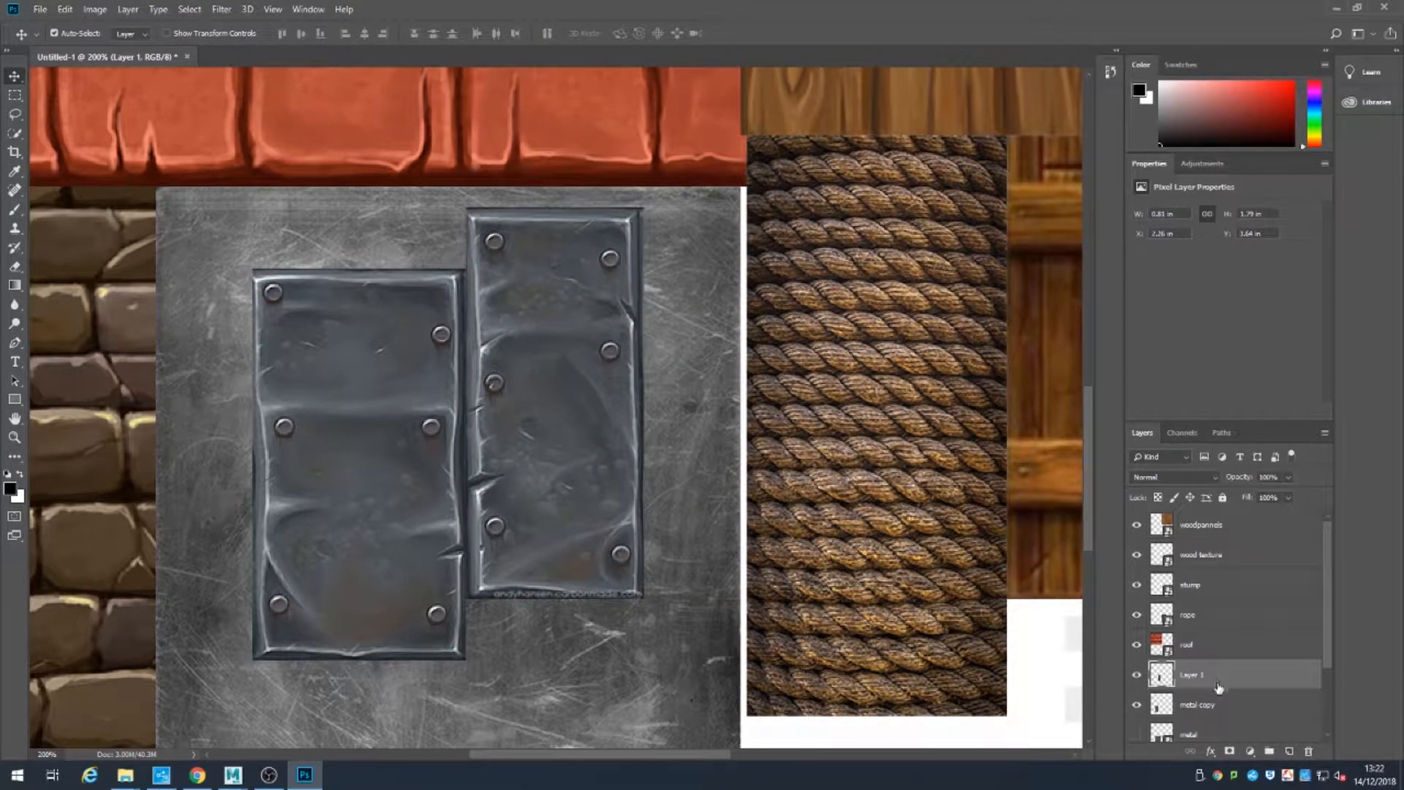
Step: Move both metal plate layers to the top of the layer stack
{"action": "left_click", "coordinate": [1237, 706], "text": "ctrl"}
{"action": "left_click_drag", "start_coordinate": [1244, 676], "coordinate": [1225, 514]}
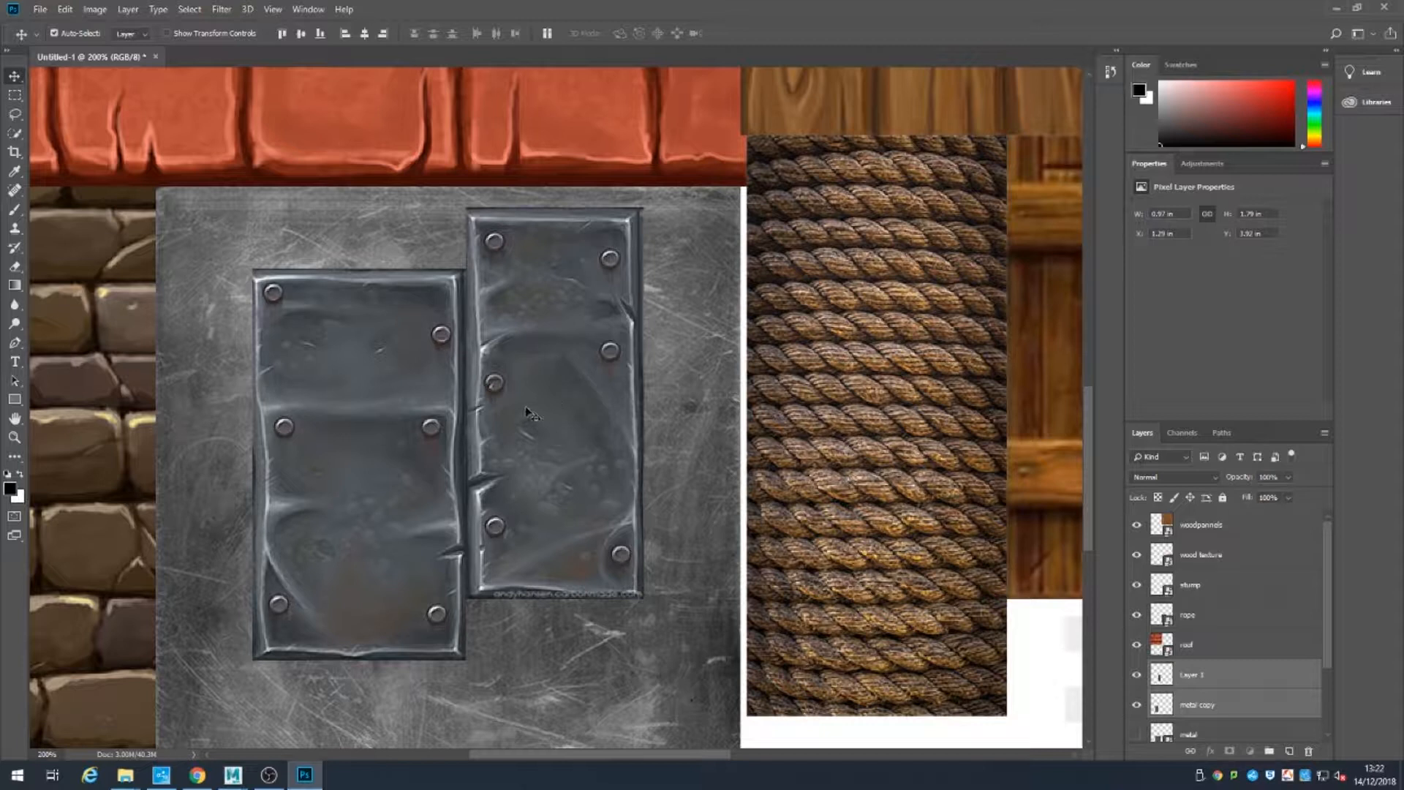
{"action": "mouse_move", "coordinate": [527, 411]}
{"action": "left_mouse_down"}
{"action": "mouse_move", "coordinate": [599, 385]}
{"action": "mouse_move", "coordinate": [666, 315]}
{"action": "mouse_move", "coordinate": [528, 404]}
{"action": "left_mouse_up"}
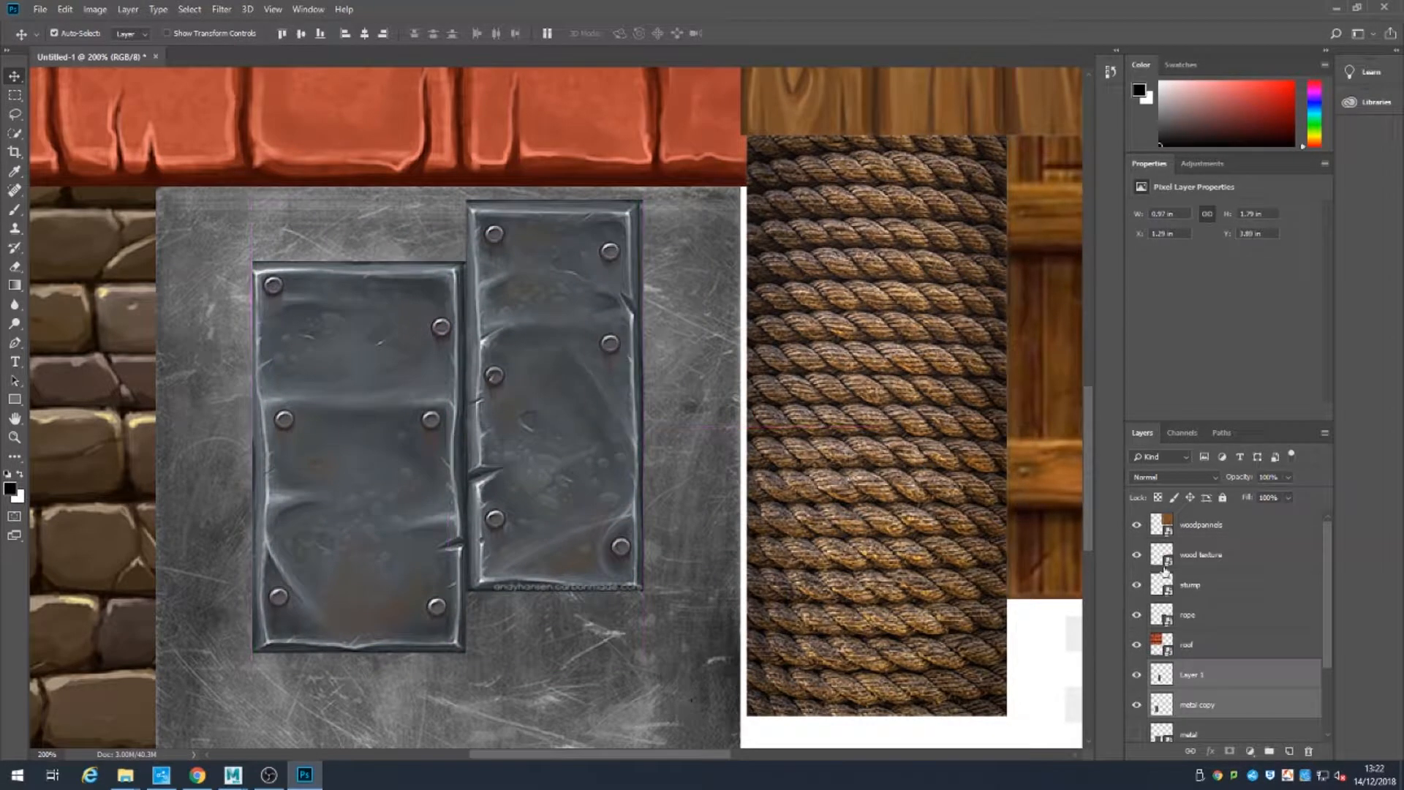
{"action": "left_click_drag", "start_coordinate": [1221, 706], "coordinate": [1208, 520]}
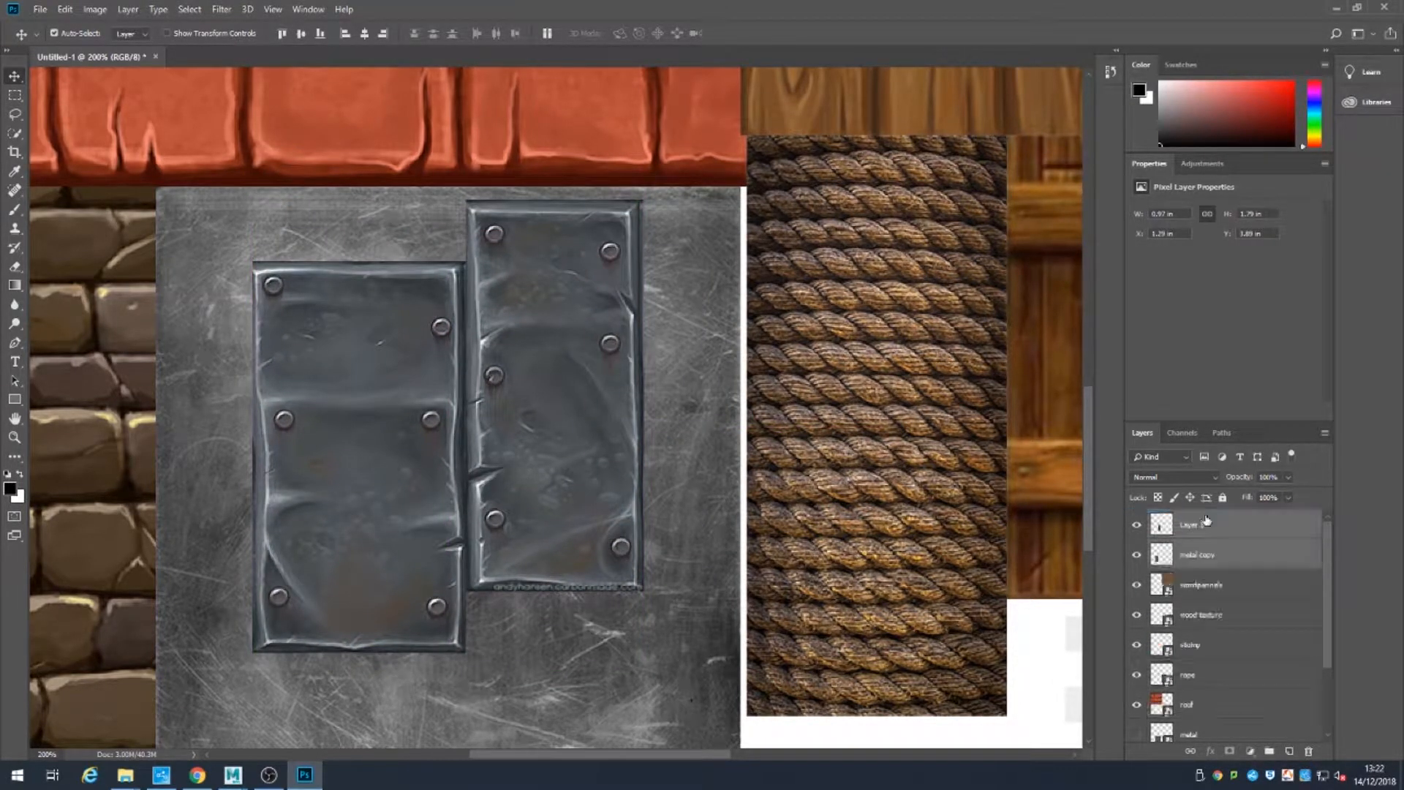
Step: Move the narrower metal plate up to the upper edge of the wood panels, overlapping the seam with the roof
{"action": "left_click_drag", "start_coordinate": [571, 440], "coordinate": [646, 399]}
{"action": "left_click_drag", "start_coordinate": [843, 381], "coordinate": [610, 593]}
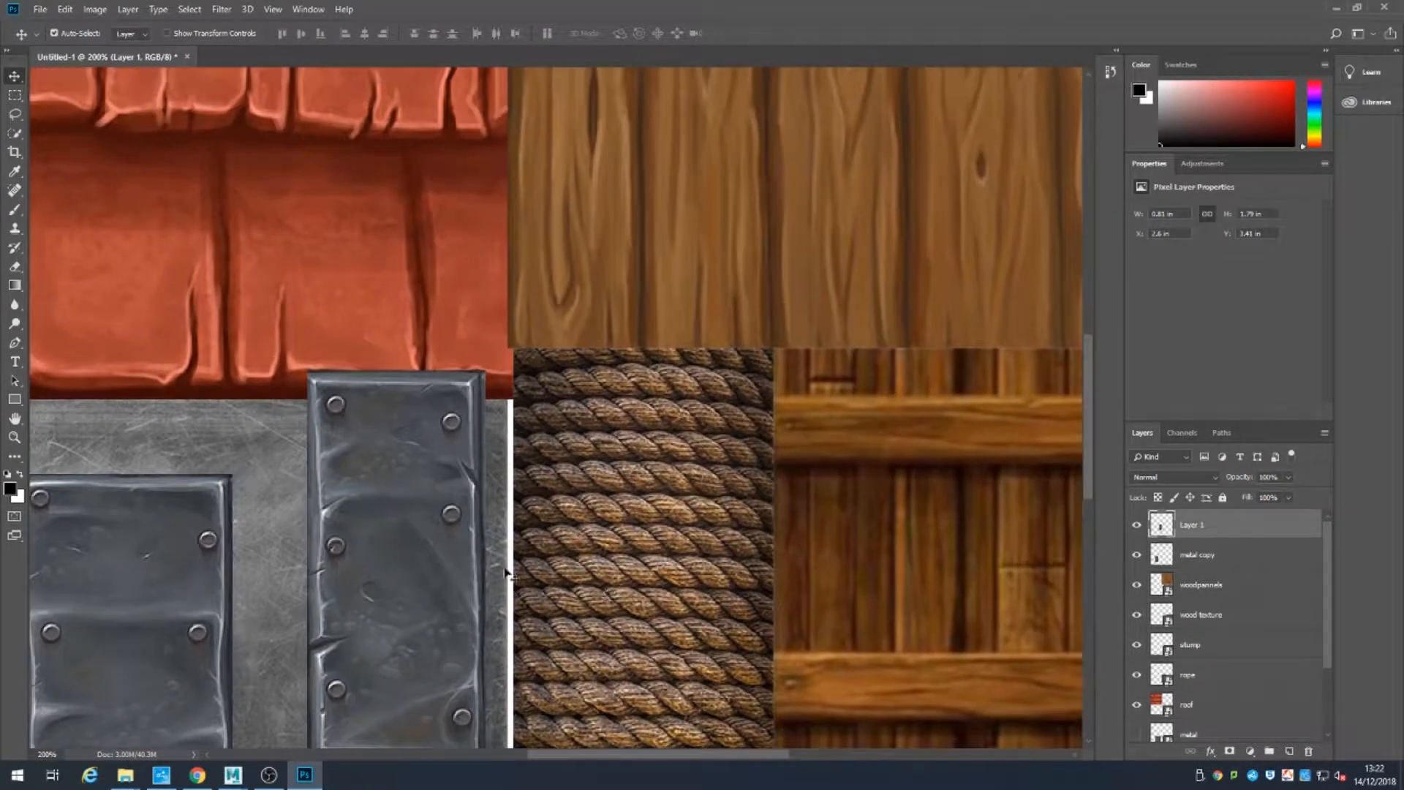
{"action": "left_click_drag", "start_coordinate": [400, 541], "coordinate": [422, 270]}
{"action": "left_click_drag", "start_coordinate": [564, 323], "coordinate": [567, 552]}
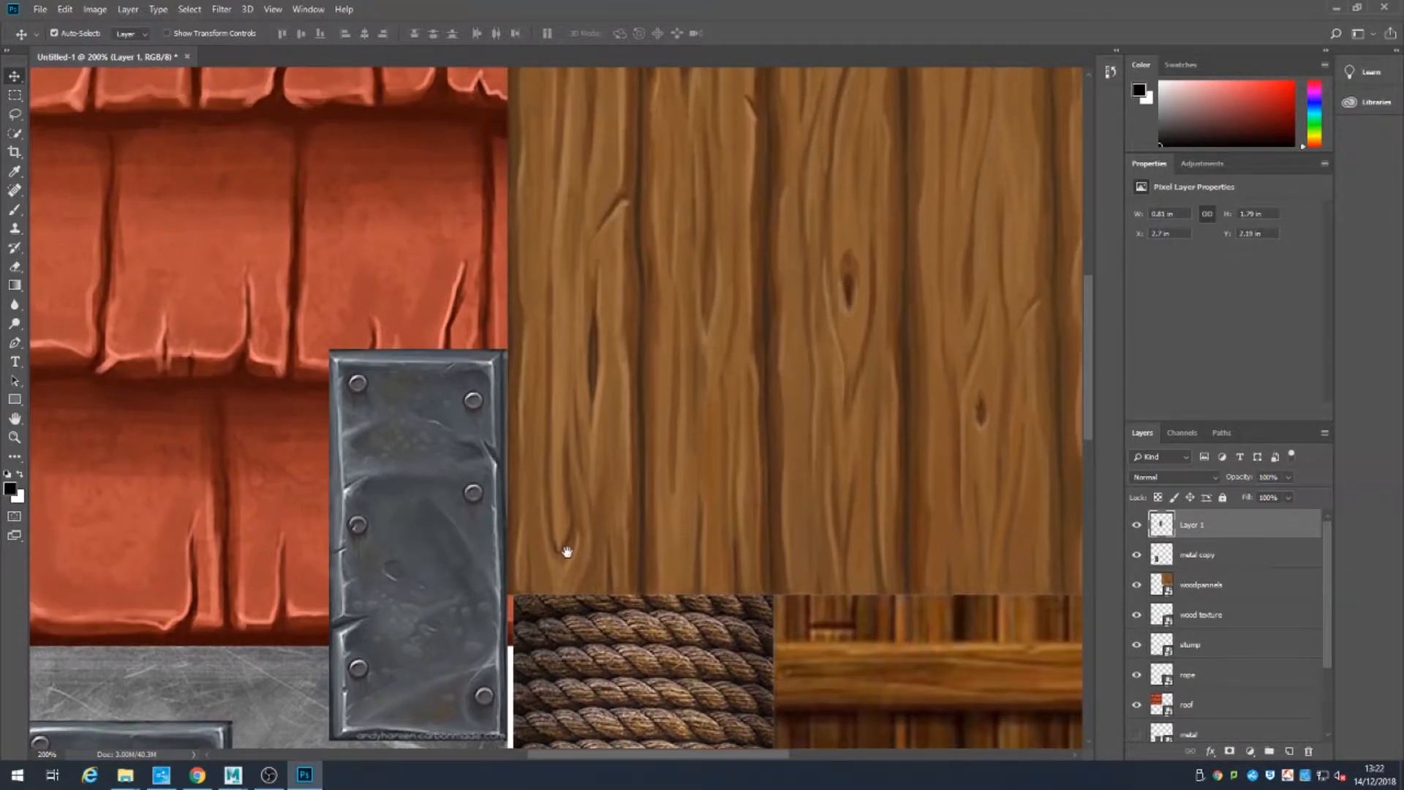
{"action": "key", "text": "ctrl+minus"}
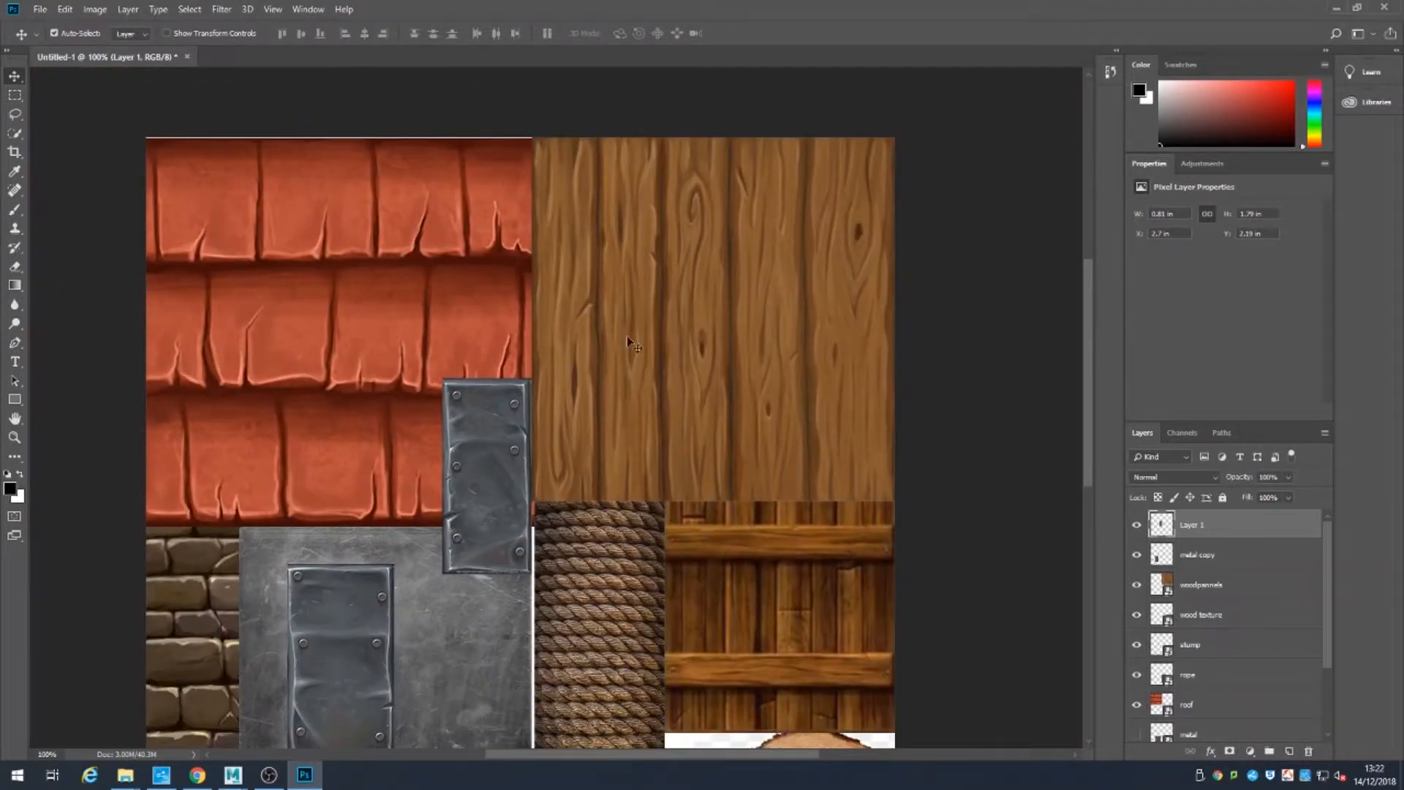
{"action": "left_click_drag", "start_coordinate": [507, 440], "coordinate": [582, 493]}
{"action": "key", "text": "ctrl"}
{"action": "key", "text": "ctrl+plus"}
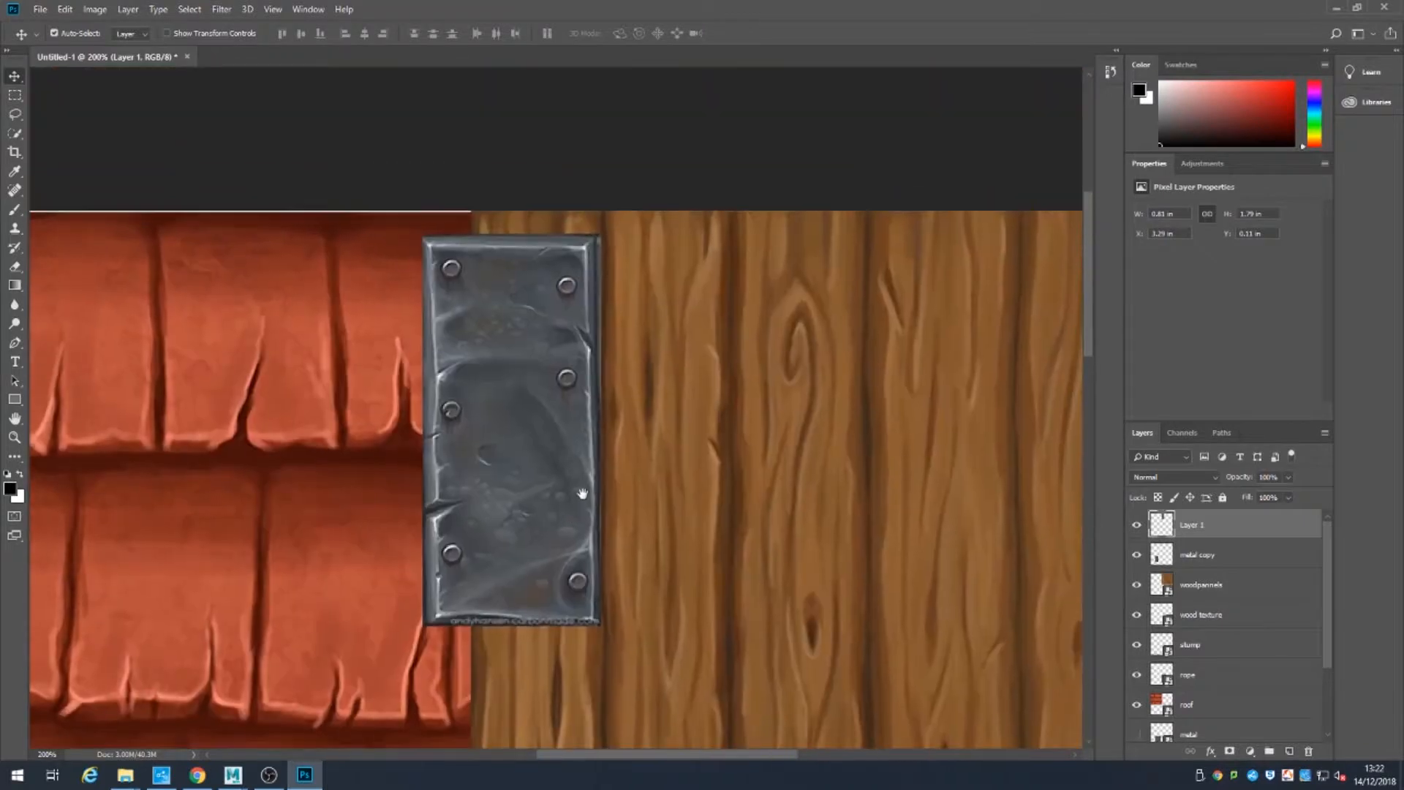
Step: Rotate the narrower plate 90 degrees and align it with the left edge of the wood panels
{"action": "key", "text": "ctrl+t"}
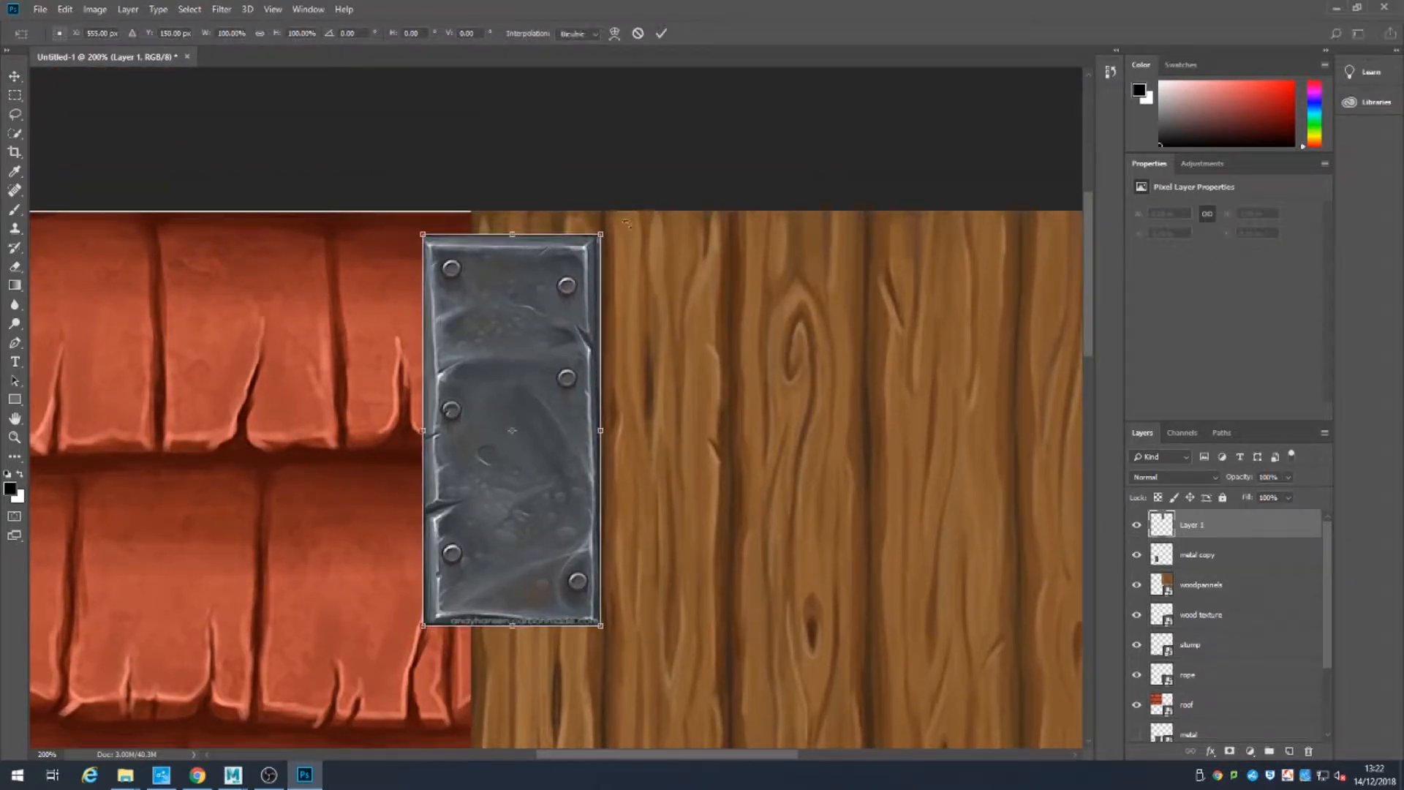
{"action": "left_click_drag", "start_coordinate": [627, 223], "coordinate": [688, 519], "text": "shift"}
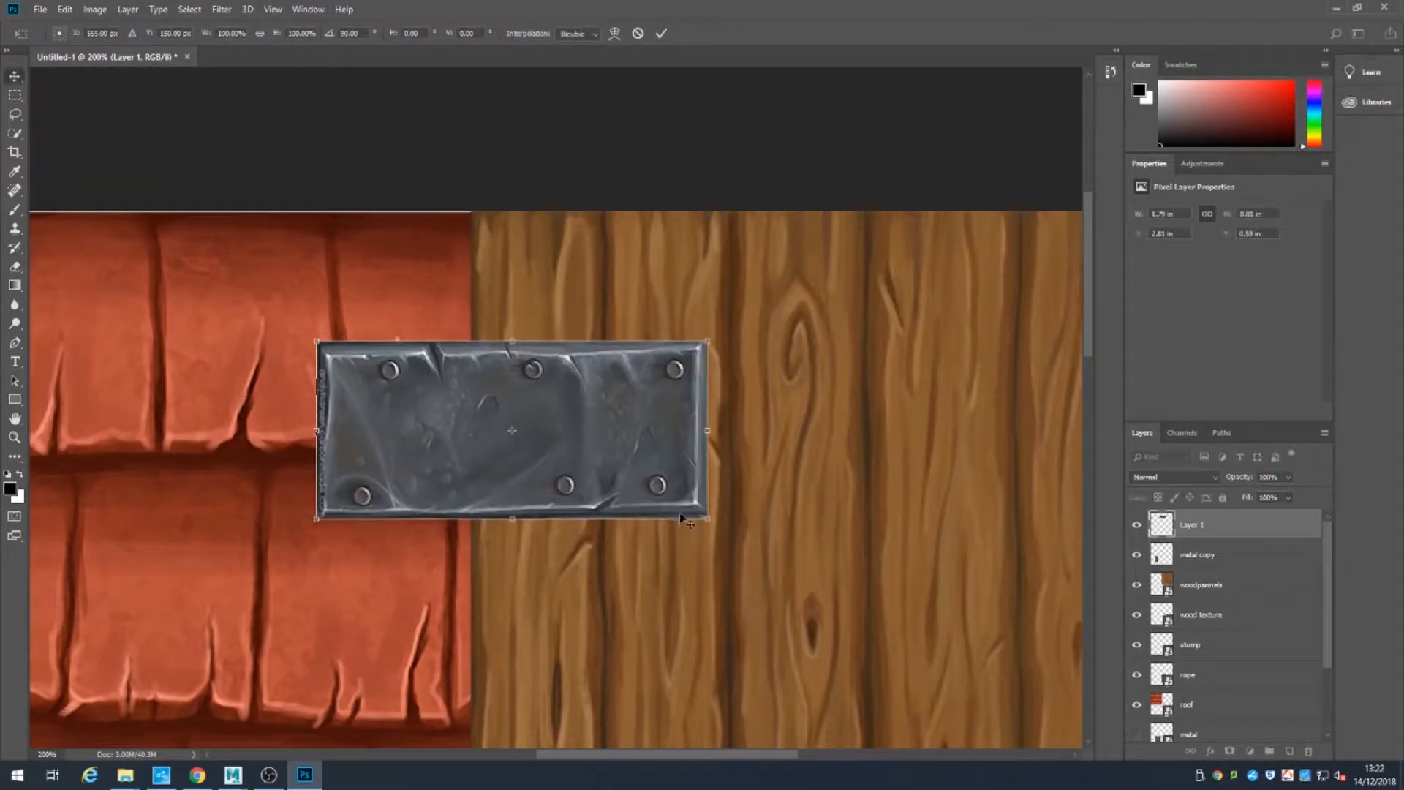
{"action": "key", "text": "Return"}
{"action": "left_click_drag", "start_coordinate": [604, 421], "coordinate": [762, 304]}
Step: Scale the rotated plate down to about 34% so it spans the first wood plank
{"action": "key", "text": "ctrl+t"}
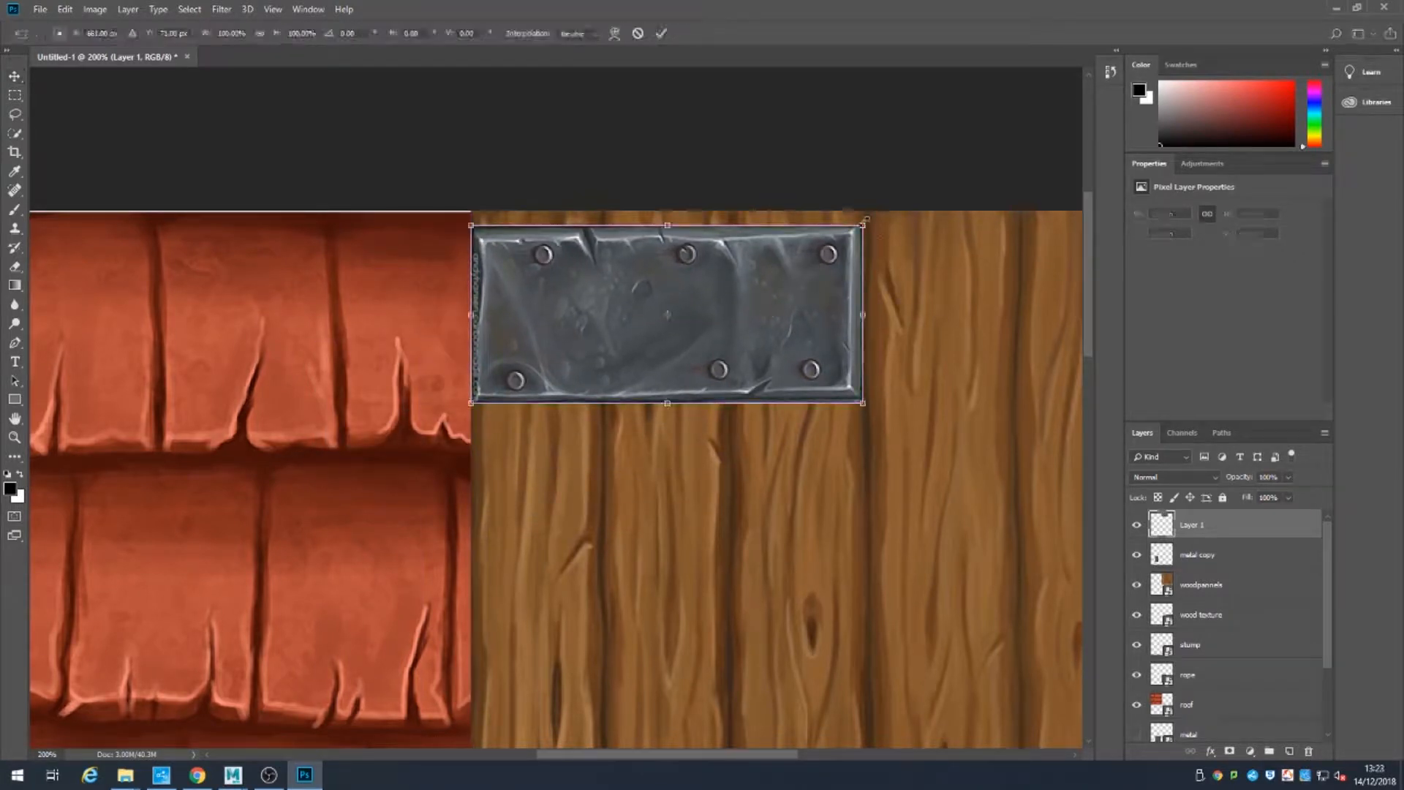
{"action": "left_click_drag", "start_coordinate": [862, 227], "coordinate": [593, 314]}
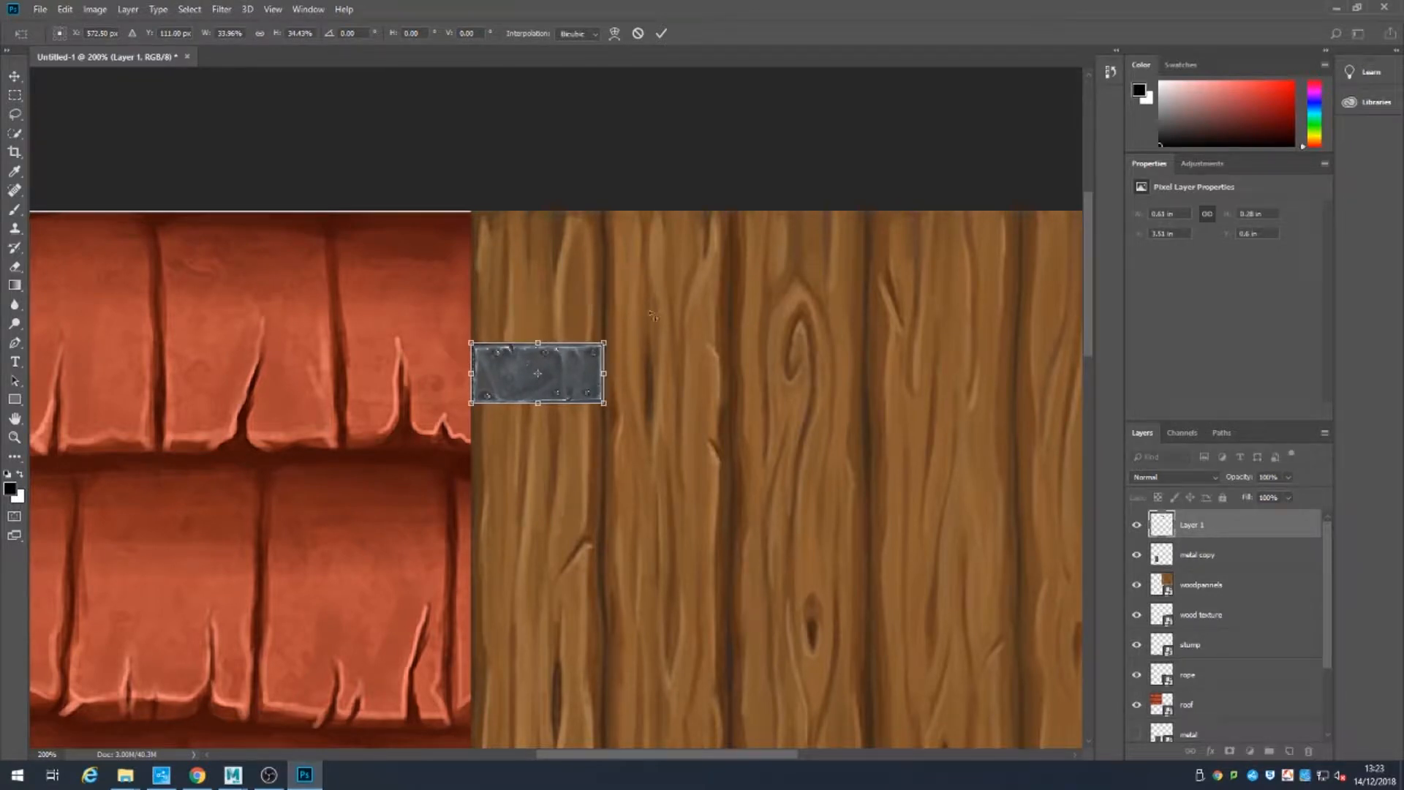
{"action": "key", "text": "Return"}
Step: Move the wider metal plate onto the wood panels and rotate it 90 degrees
{"action": "left_click_drag", "start_coordinate": [635, 525], "coordinate": [611, 275]}
{"action": "key", "text": "ctrl+minus"}
{"action": "left_click_drag", "start_coordinate": [308, 669], "coordinate": [649, 352]}
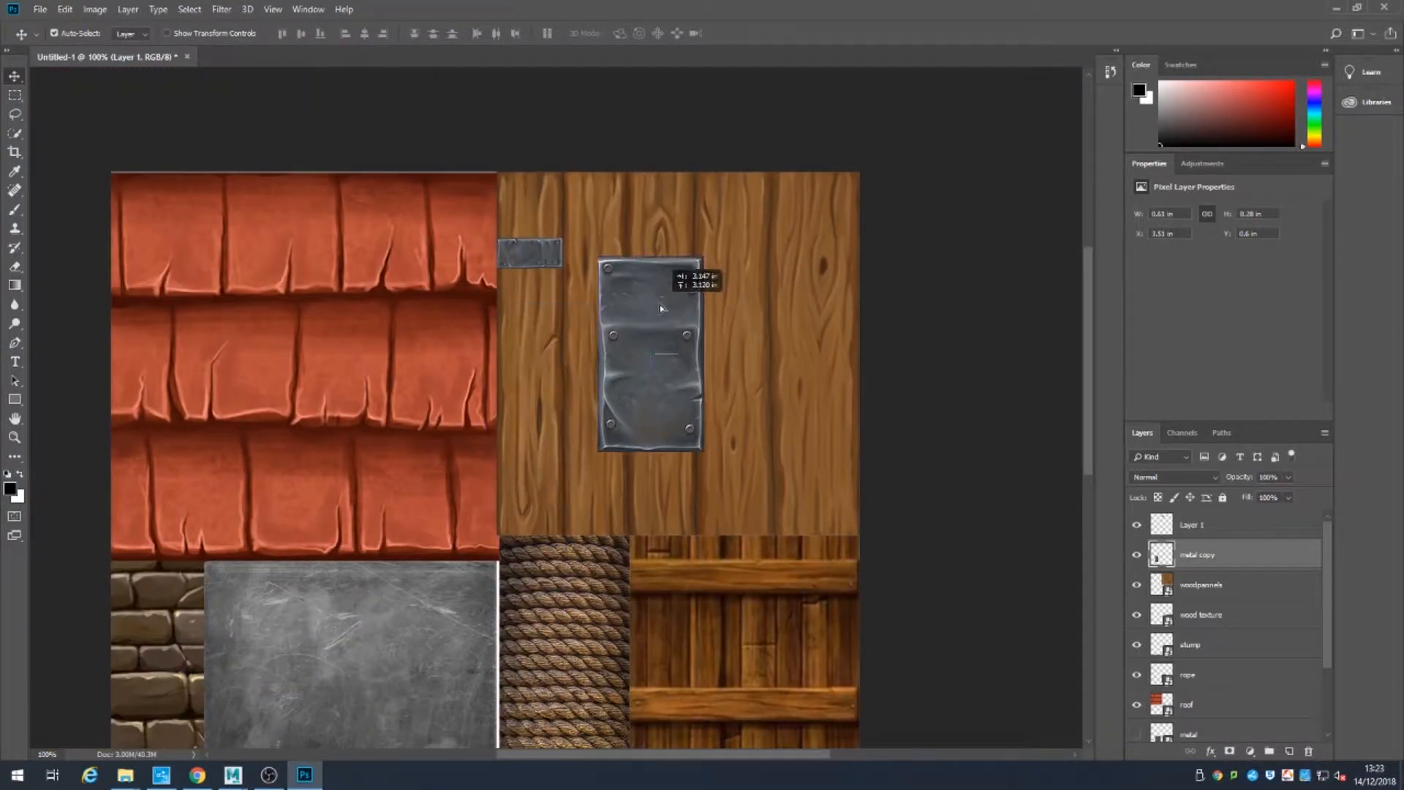
{"action": "key", "text": "ctrl+t"}
{"action": "left_click_drag", "start_coordinate": [717, 241], "coordinate": [763, 420], "text": "shift"}
Step: Scale the wider plate to about 28% by 32% and fit it beside the small plate across the second plank
{"action": "key", "text": "ctrl+plus"}
{"action": "key", "text": "ctrl+plus"}
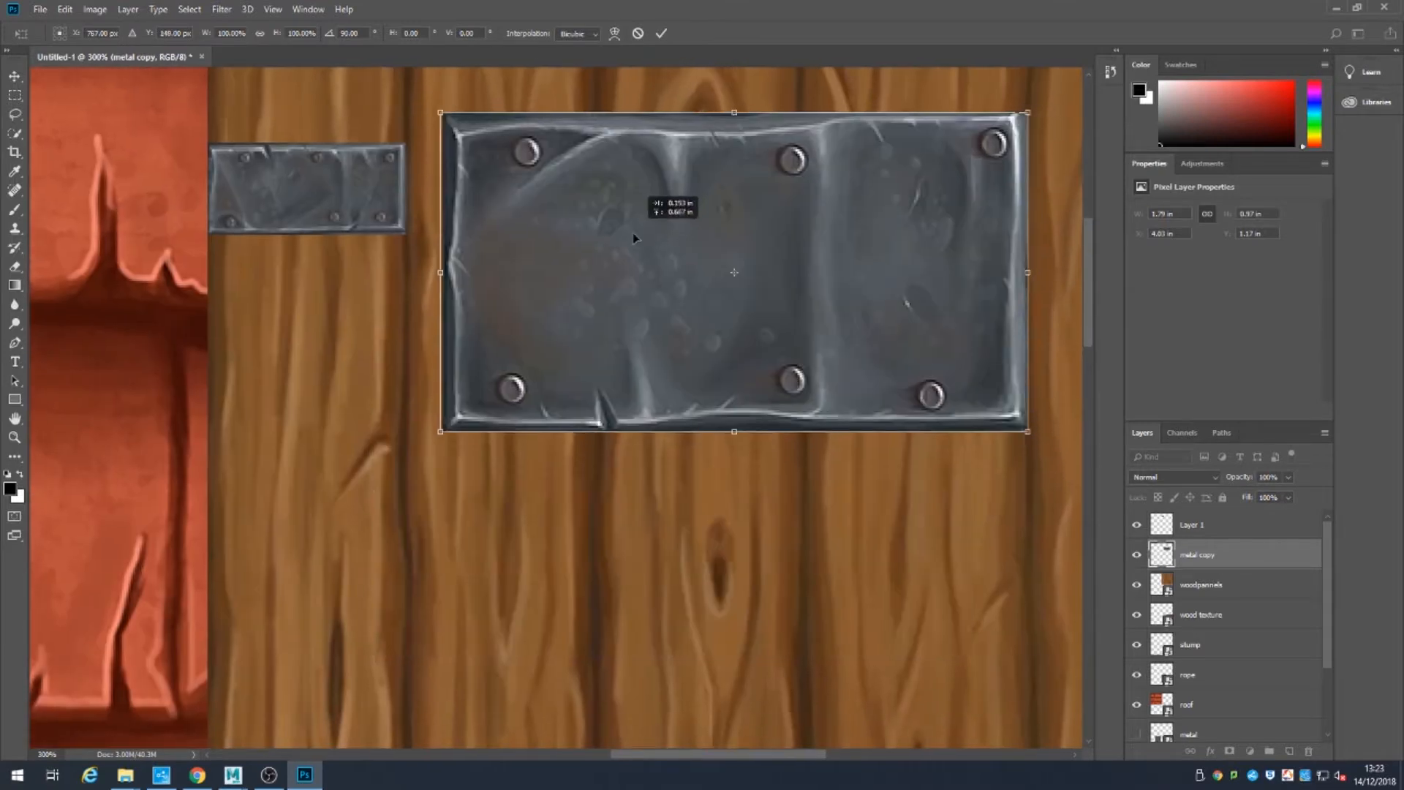
{"action": "left_click_drag", "start_coordinate": [995, 462], "coordinate": [594, 186]}
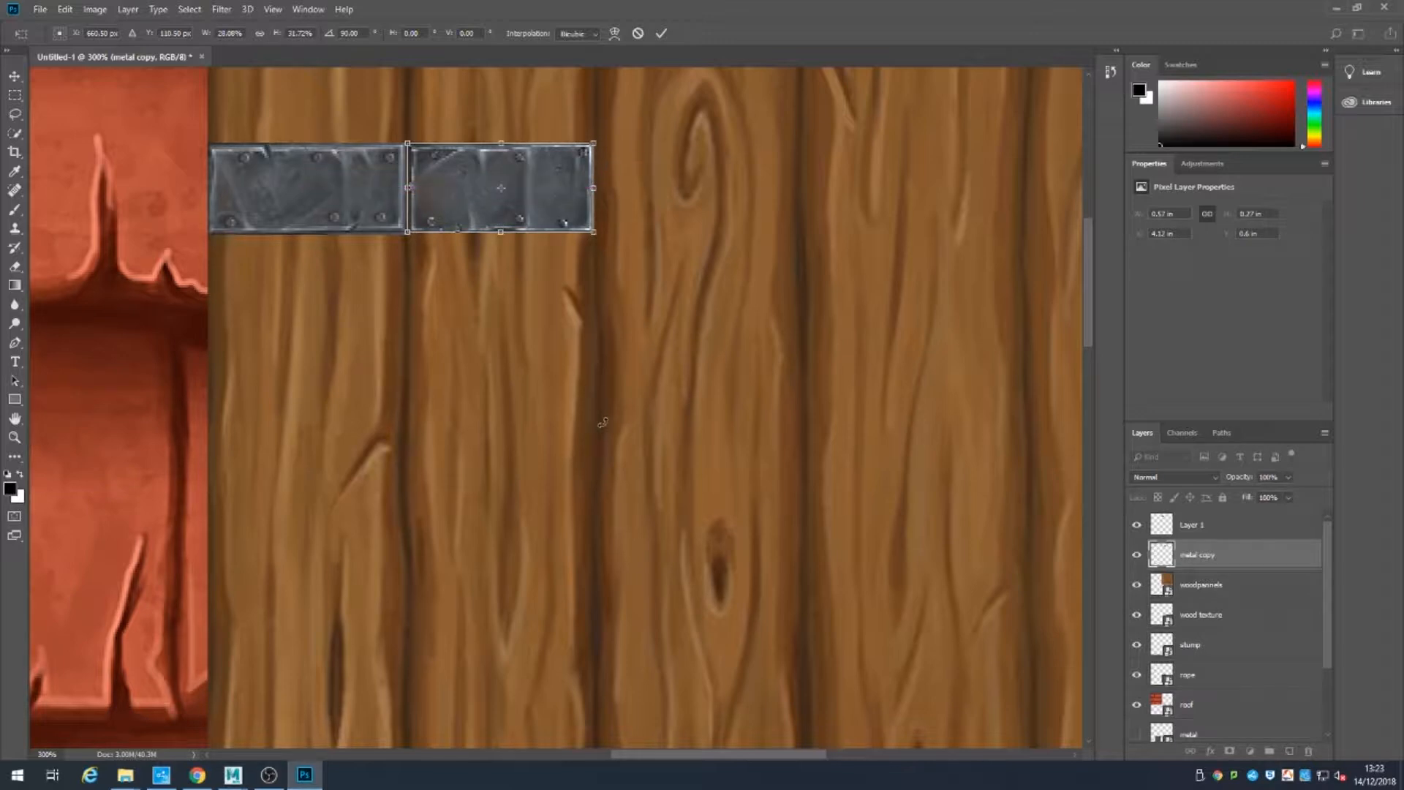
{"action": "key", "text": "Return"}
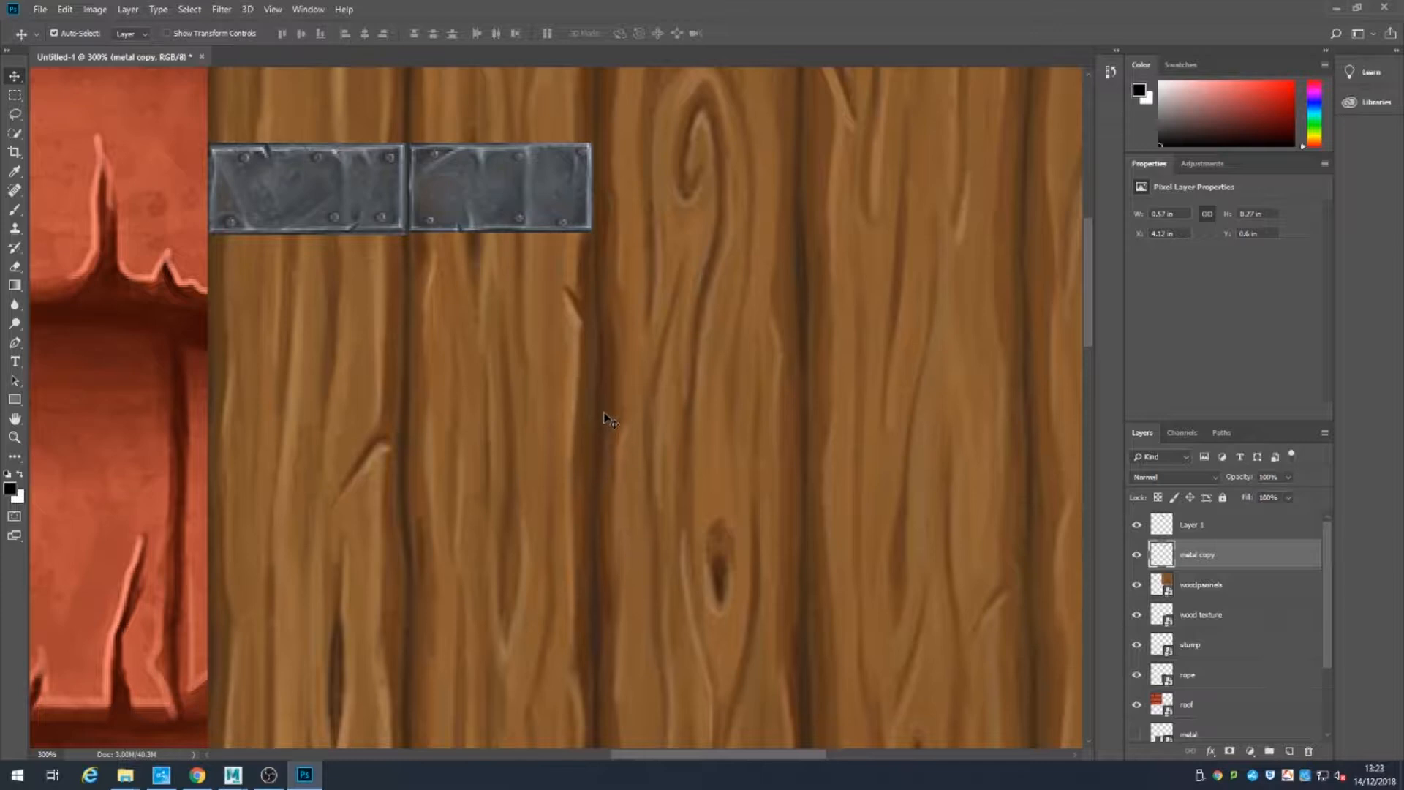
Step: Duplicate the two small metal plate layers within the document
{"action": "left_click", "coordinate": [1237, 526], "text": "shift"}
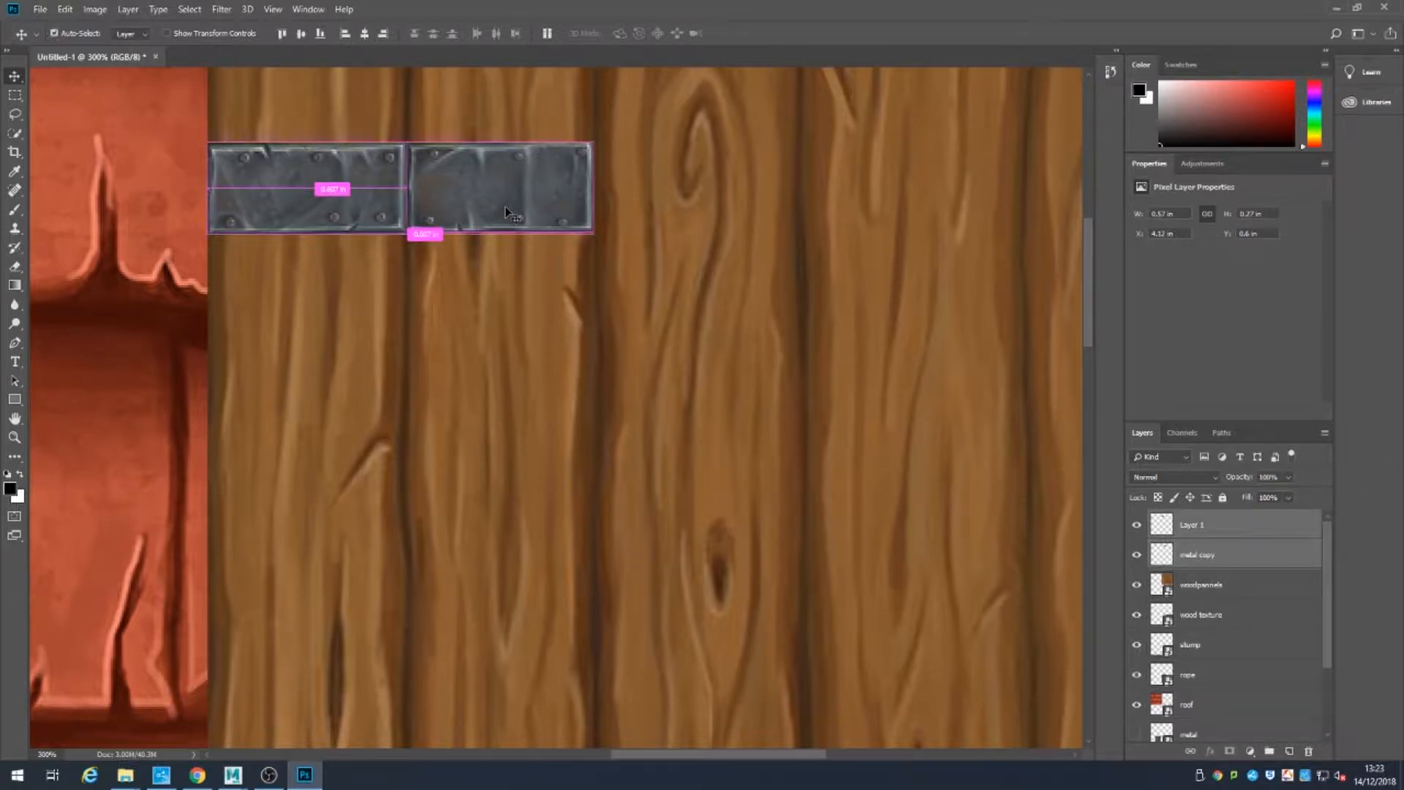
{"action": "right_click", "coordinate": [1190, 526]}
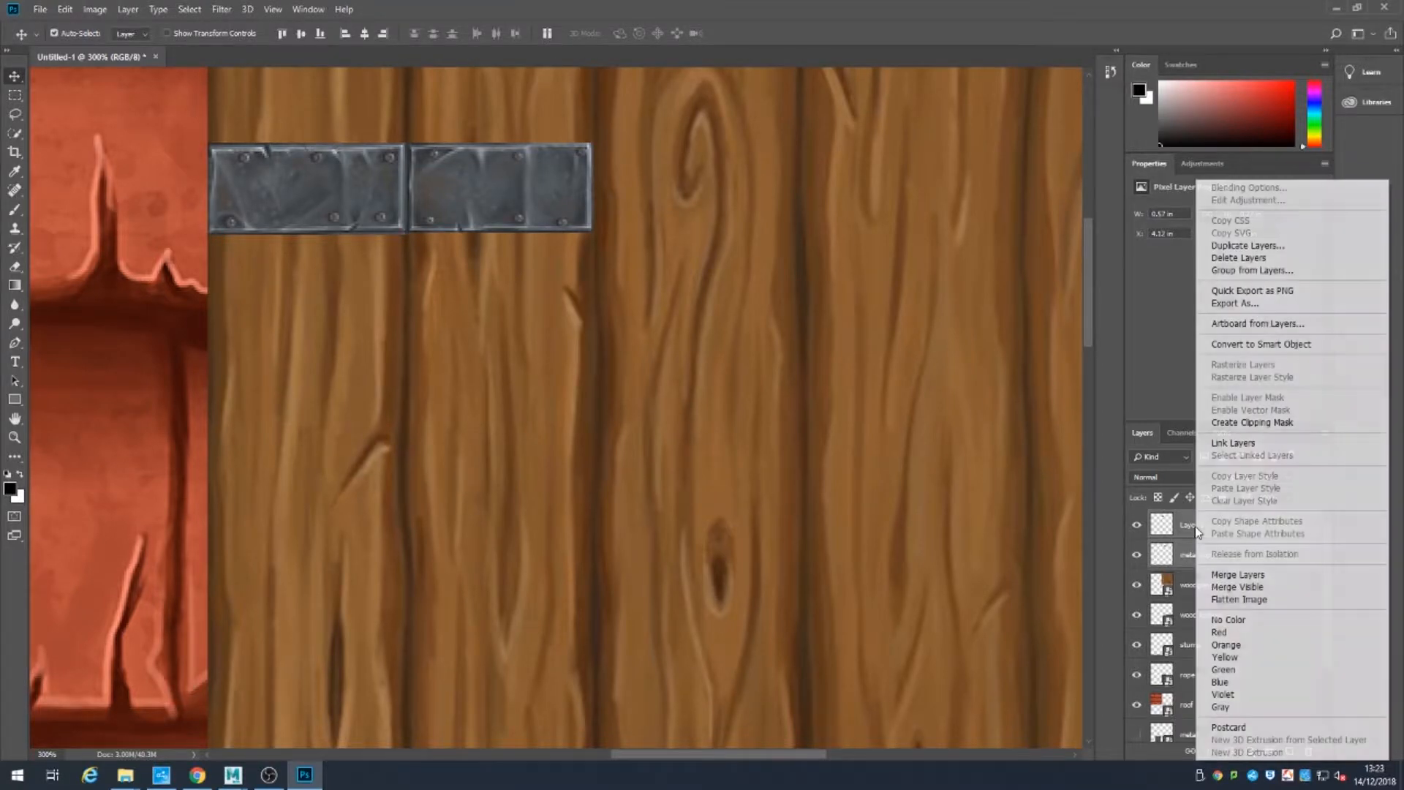
{"action": "left_click", "coordinate": [1280, 247]}
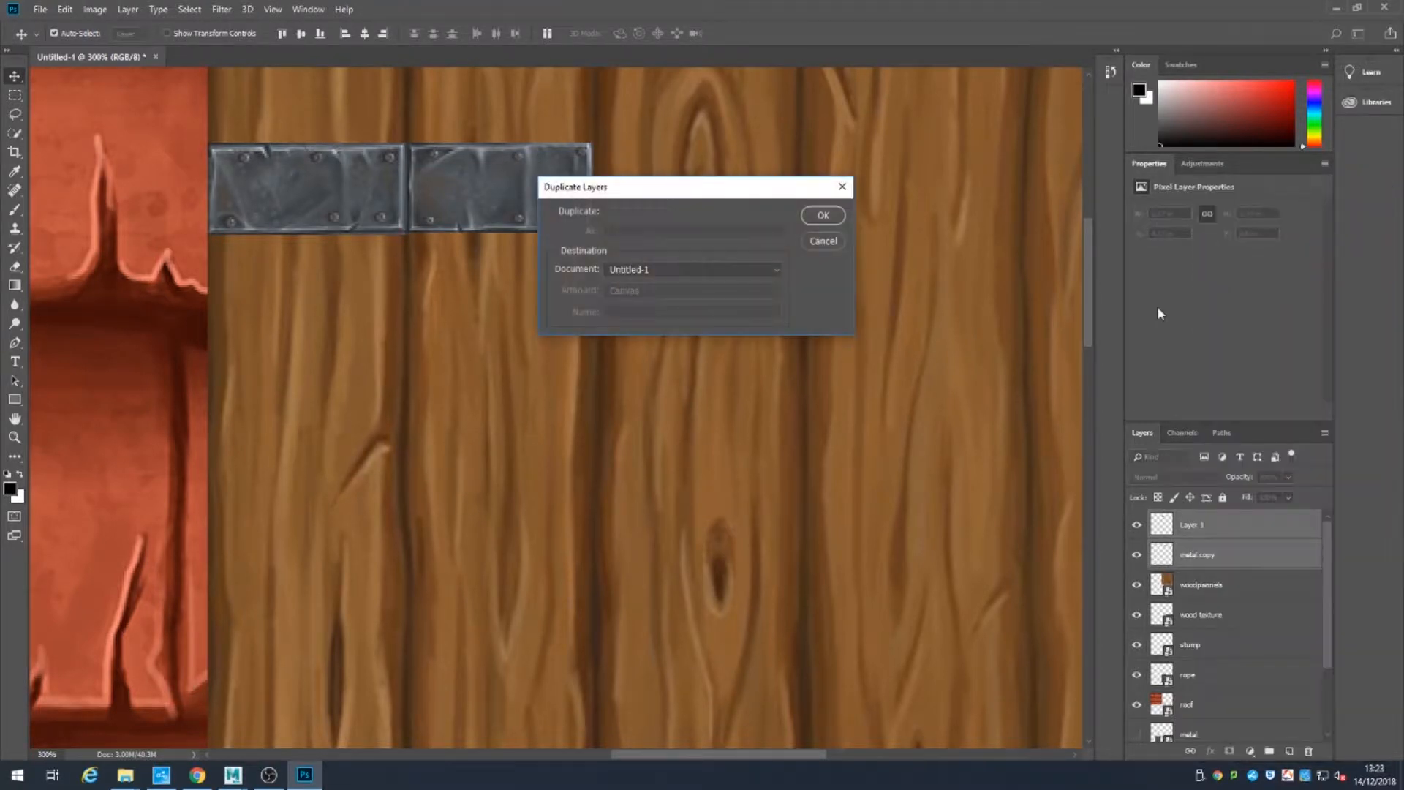
{"action": "left_click", "coordinate": [841, 214]}
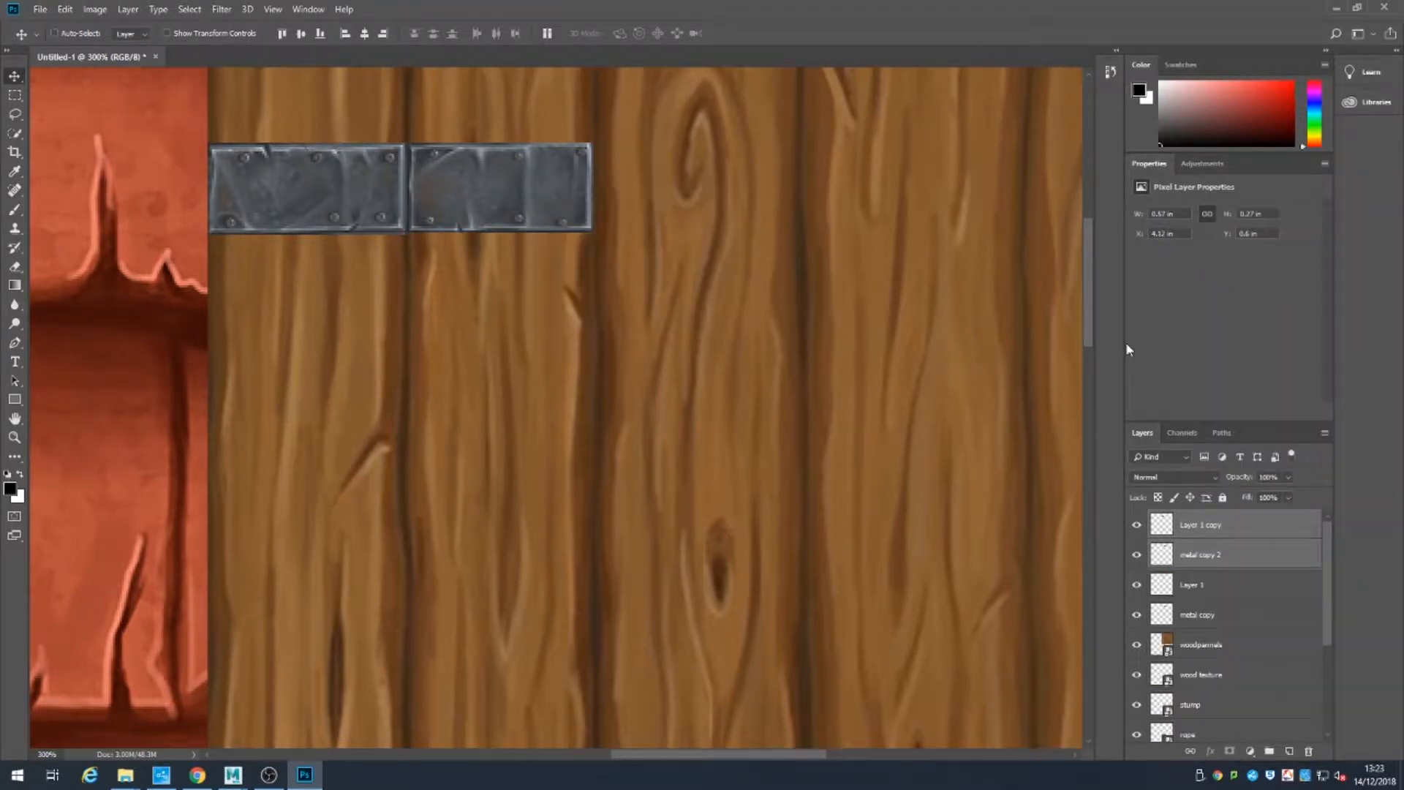
Step: Rotate the duplicated metal strip 180 degrees and place it near the lower end of the first two planks
{"action": "key", "text": "ctrl+t"}
{"action": "left_click_drag", "start_coordinate": [504, 180], "coordinate": [608, 376]}
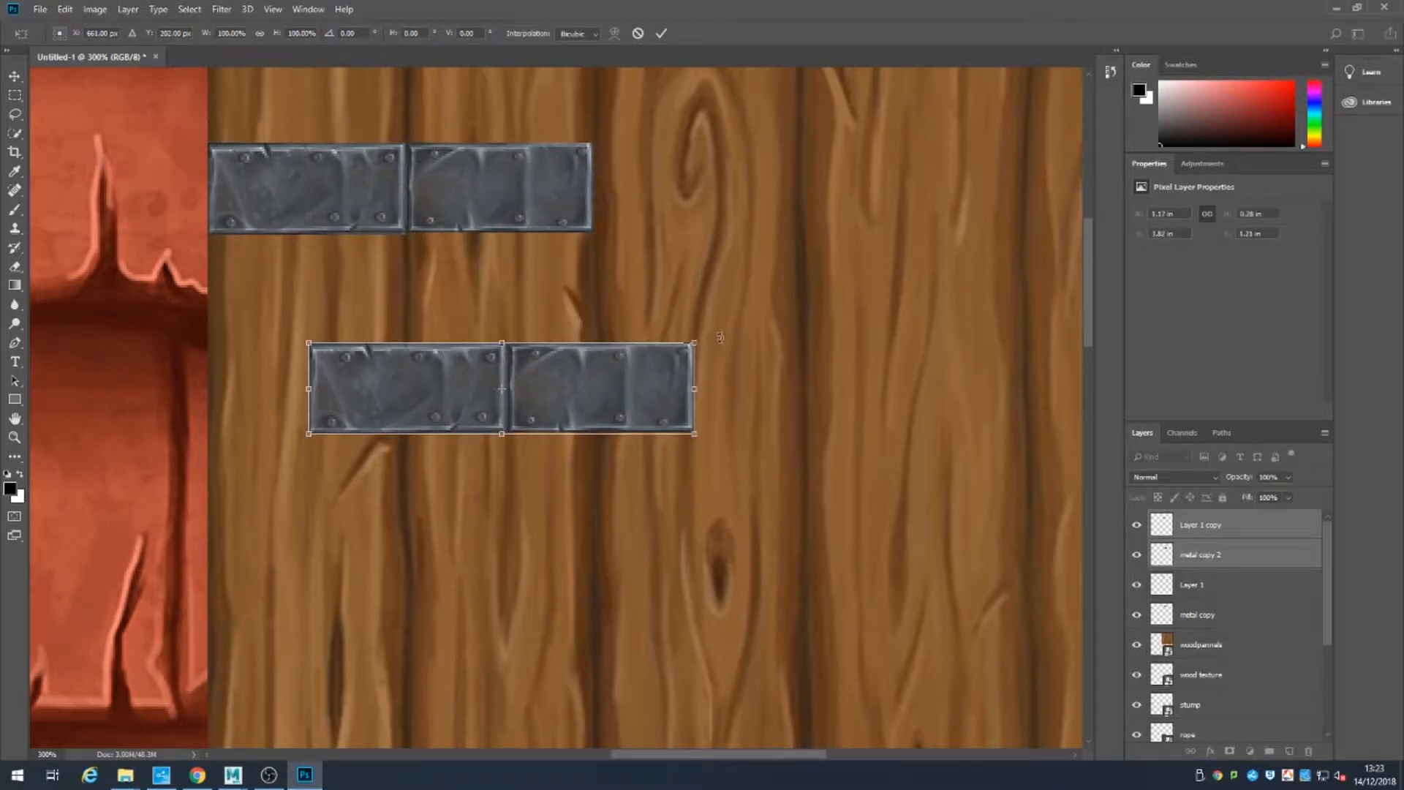
{"action": "left_click_drag", "start_coordinate": [720, 338], "coordinate": [320, 446]}
{"action": "left_click_drag", "start_coordinate": [608, 410], "coordinate": [549, 646]}
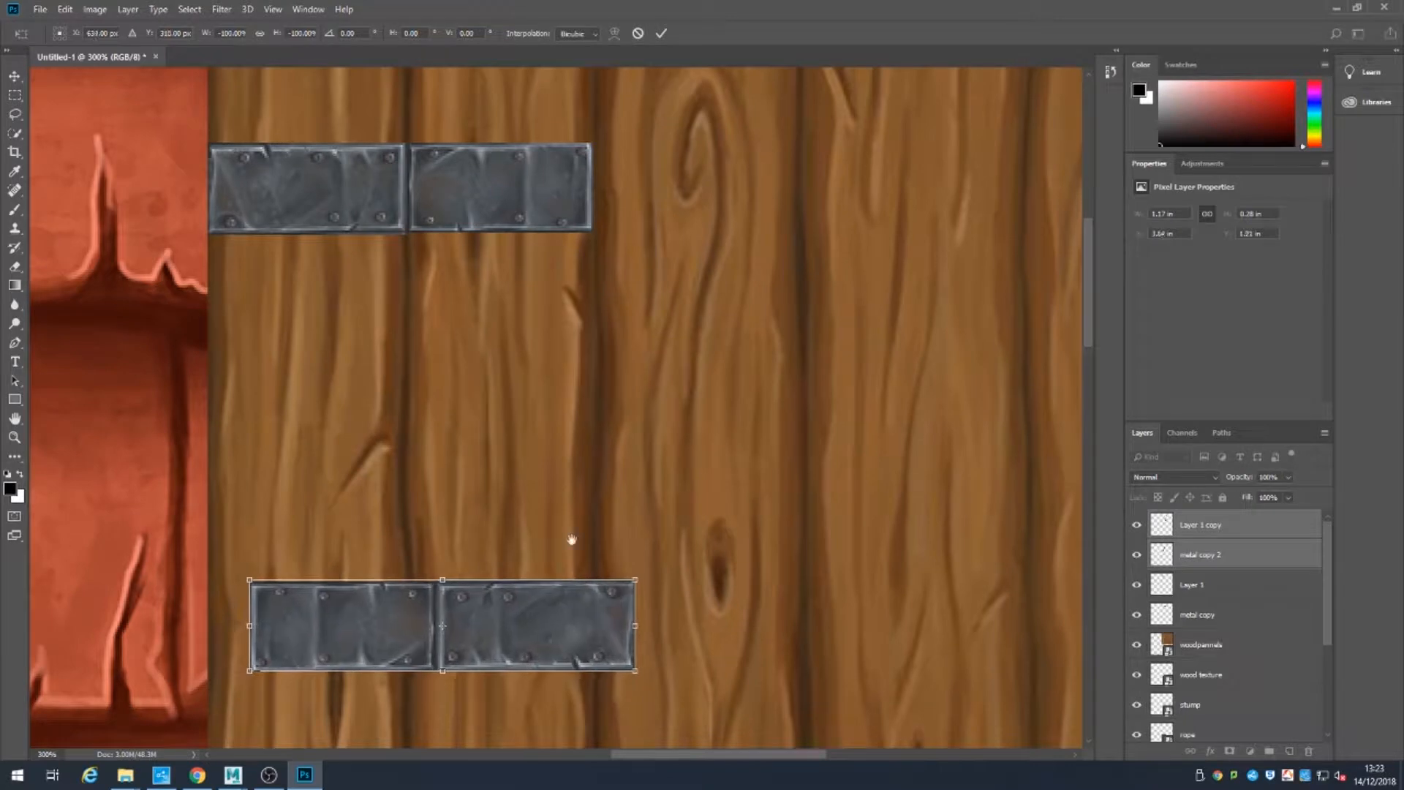
{"action": "left_click_drag", "start_coordinate": [570, 539], "coordinate": [591, 193]}
{"action": "left_click_drag", "start_coordinate": [581, 258], "coordinate": [532, 518]}
{"action": "key", "text": "ctrl+minus"}
{"action": "key", "text": "ctrl+minus"}
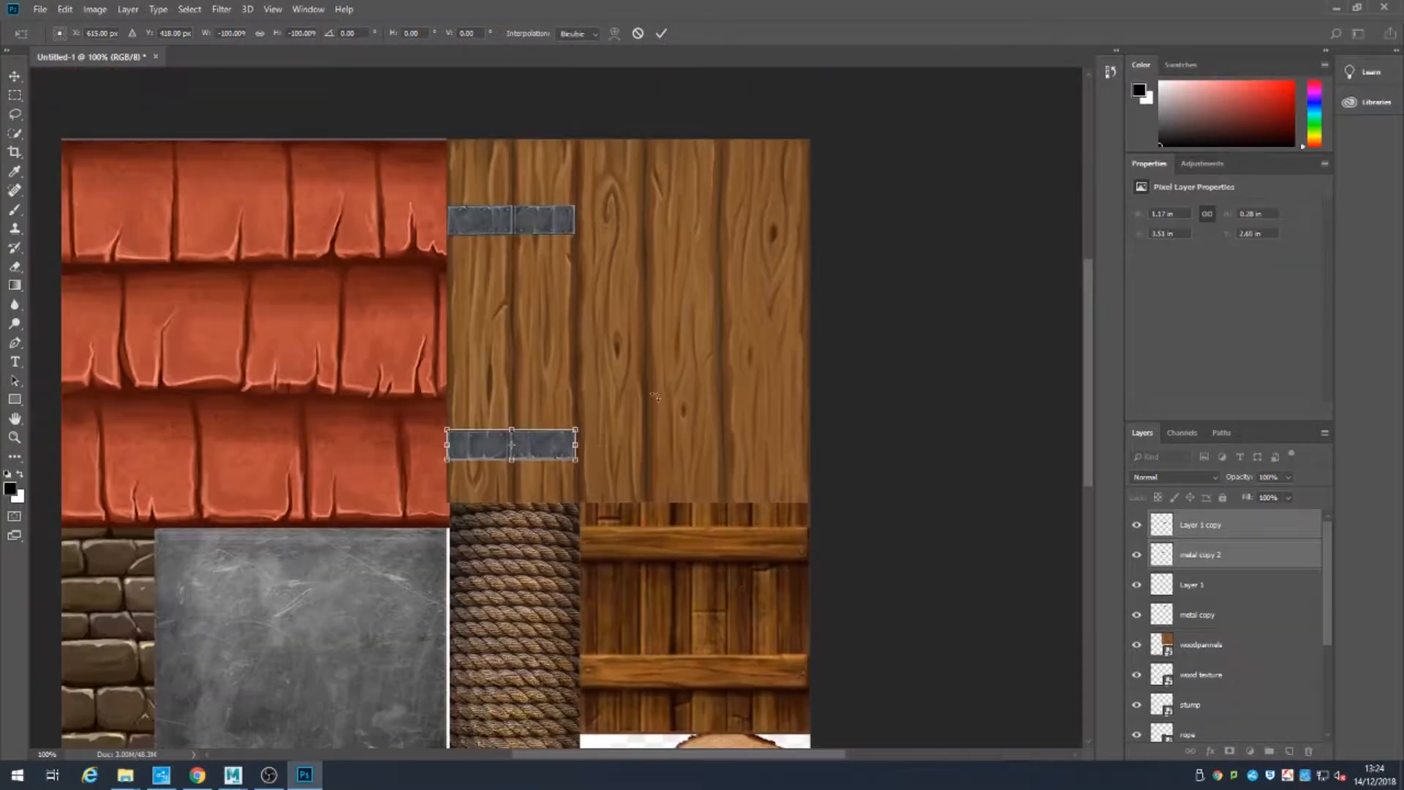
{"action": "key", "text": "Return"}
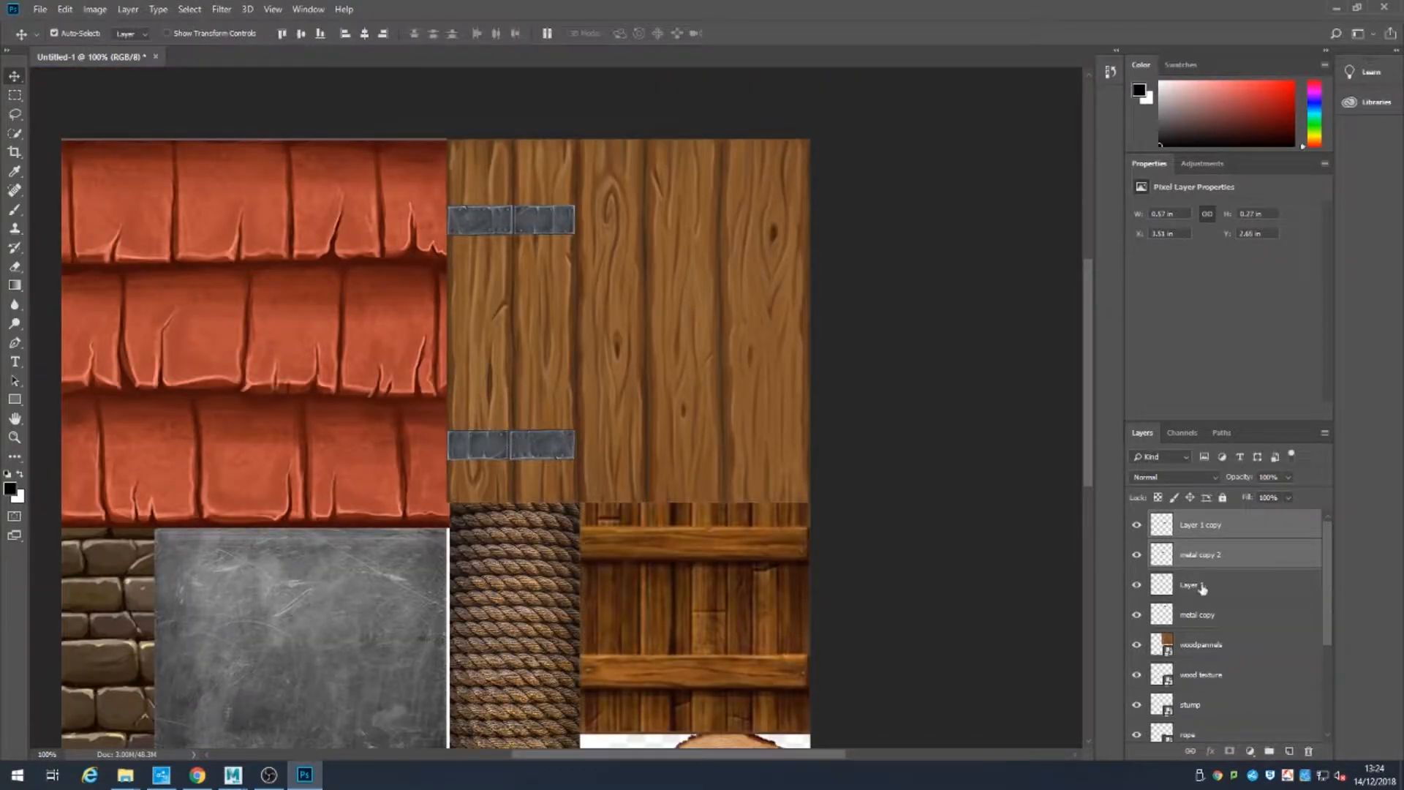
Step: Move the original pair of metal plates up closer to the upper edge of the wood panels
{"action": "left_click", "coordinate": [1199, 585]}
{"action": "left_click", "coordinate": [1199, 615], "text": "shift"}
{"action": "left_click_drag", "start_coordinate": [555, 225], "coordinate": [555, 198]}
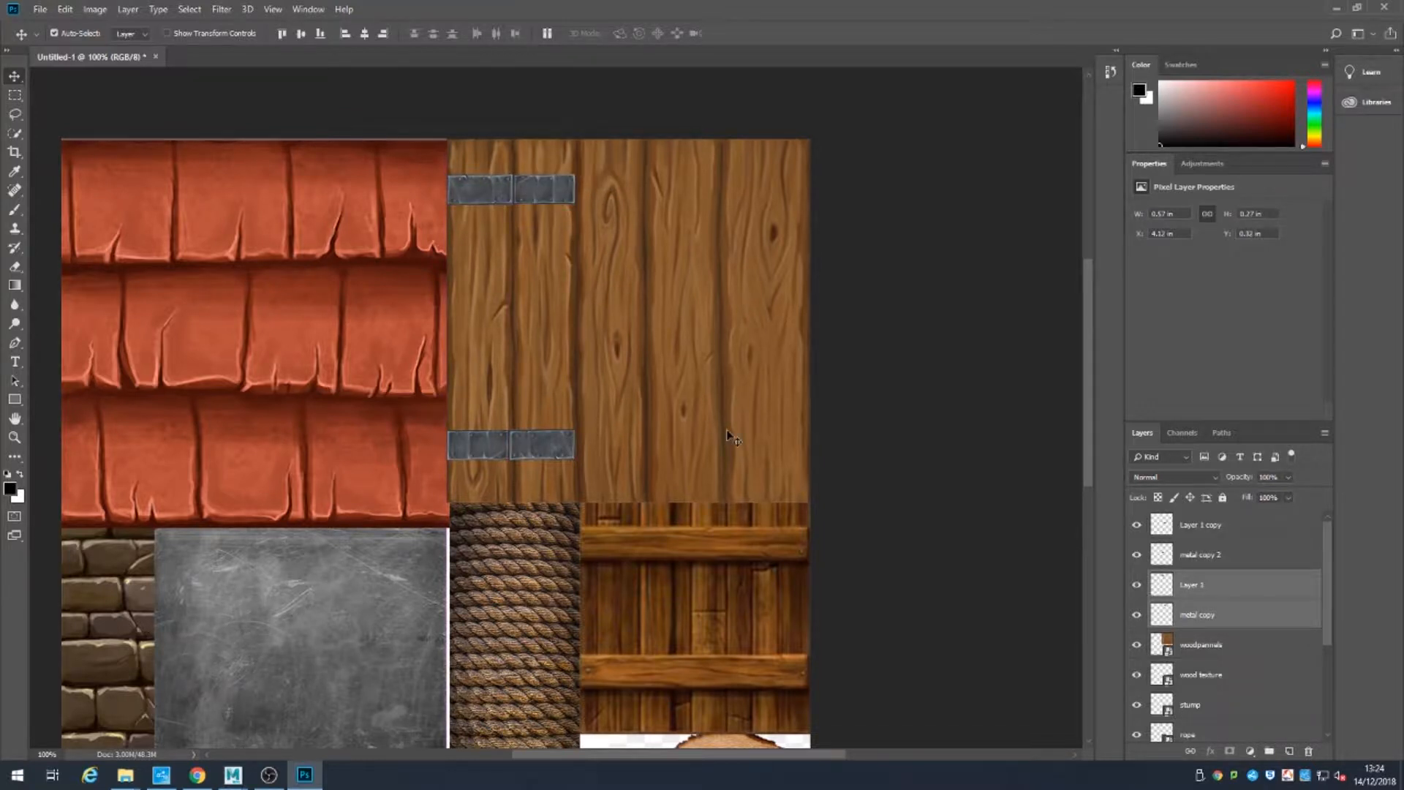
Step: Draw a black 178 by 498 px rectangle over the first two planks, directly above the wood panels layer
{"action": "left_click", "coordinate": [1256, 653]}
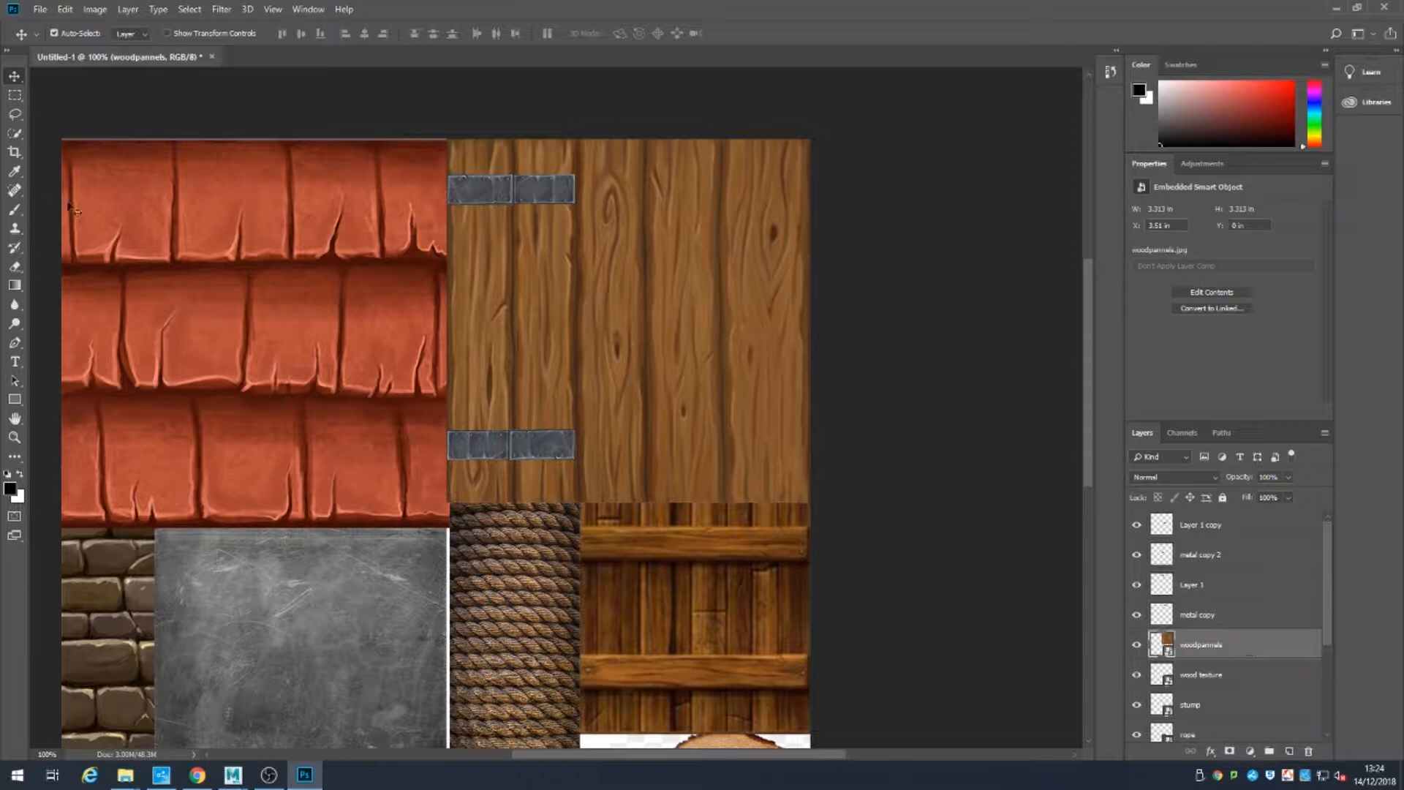
{"action": "left_click", "coordinate": [14, 399]}
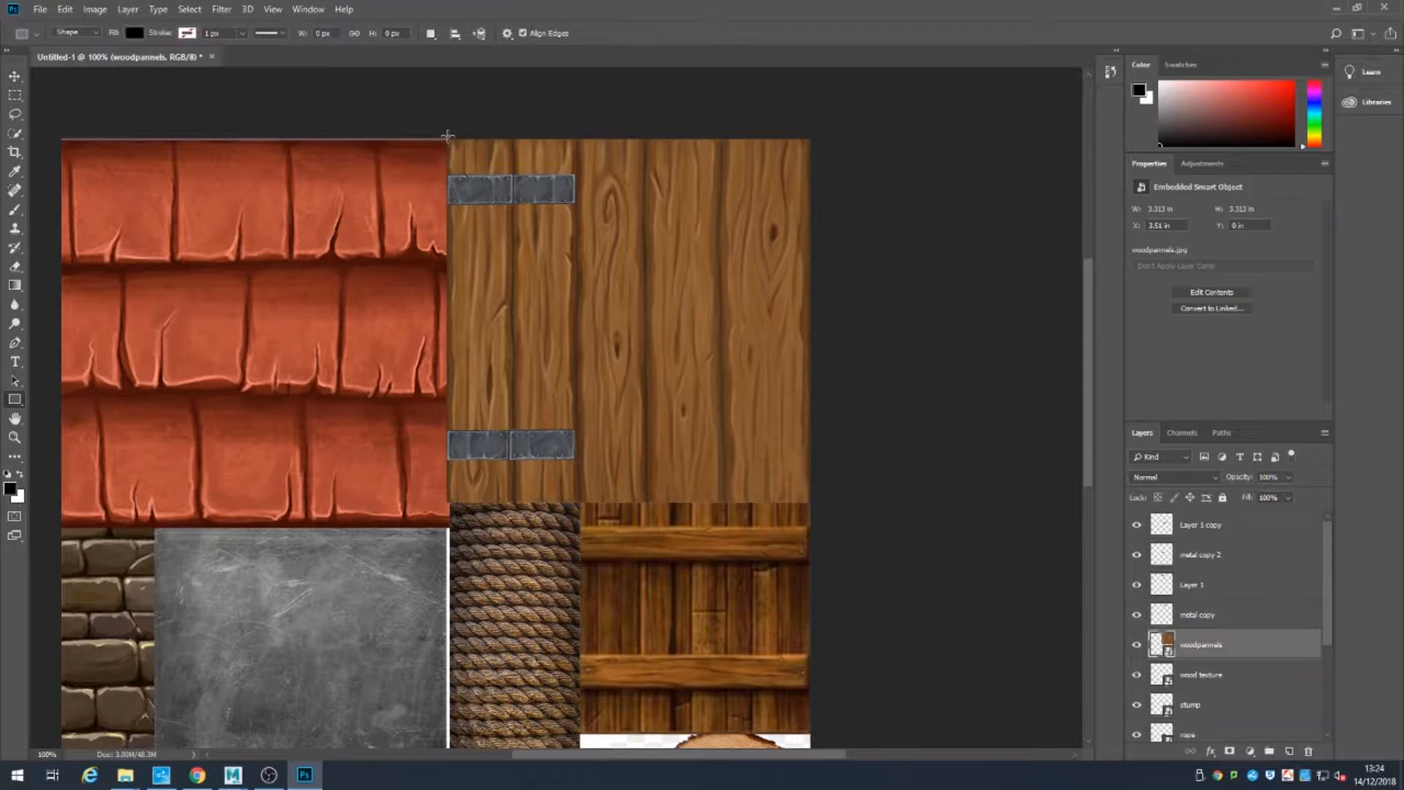
{"action": "left_click_drag", "start_coordinate": [448, 138], "coordinate": [578, 502]}
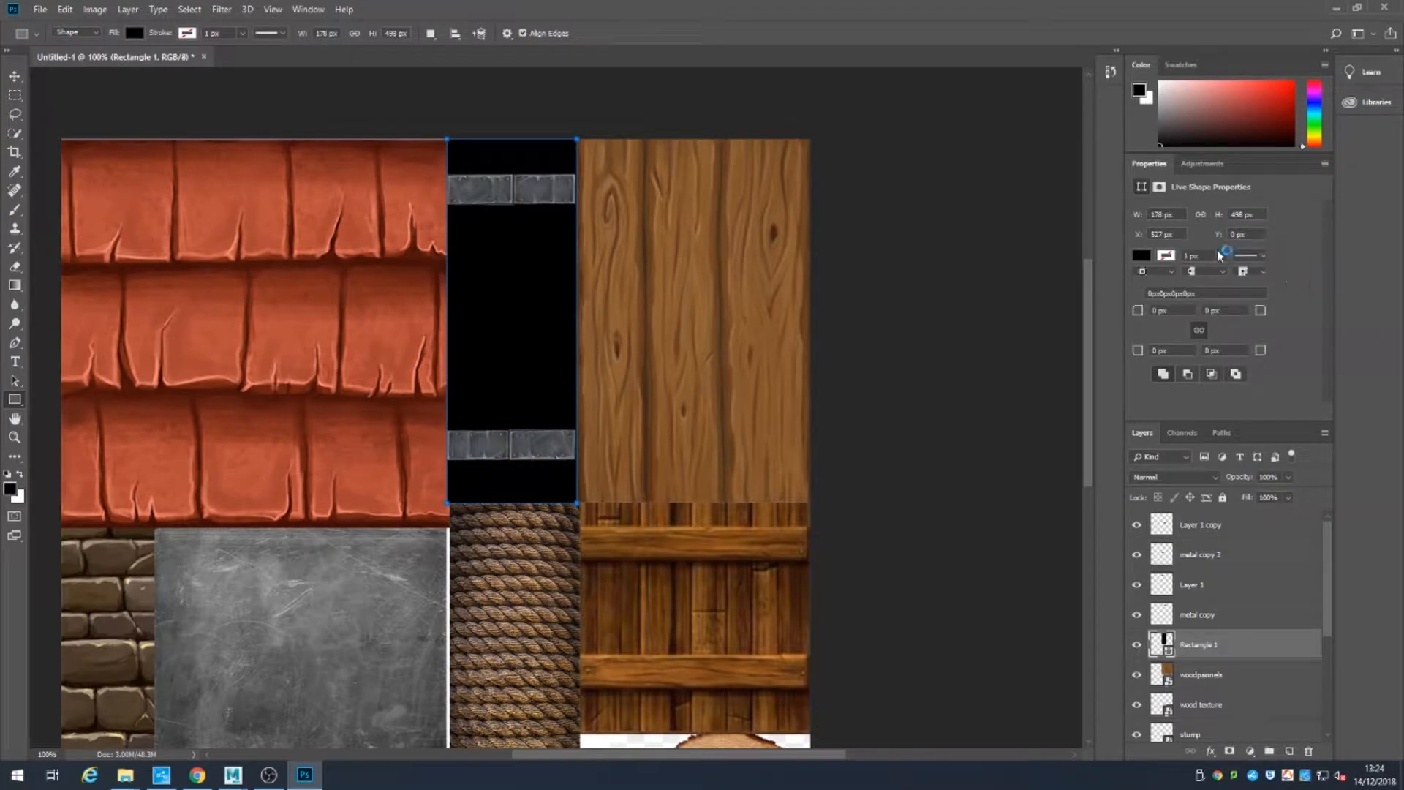
Step: Set the blend mode of the black rectangle layer over the first two planks to Soft Light
{"action": "left_click", "coordinate": [1170, 477]}
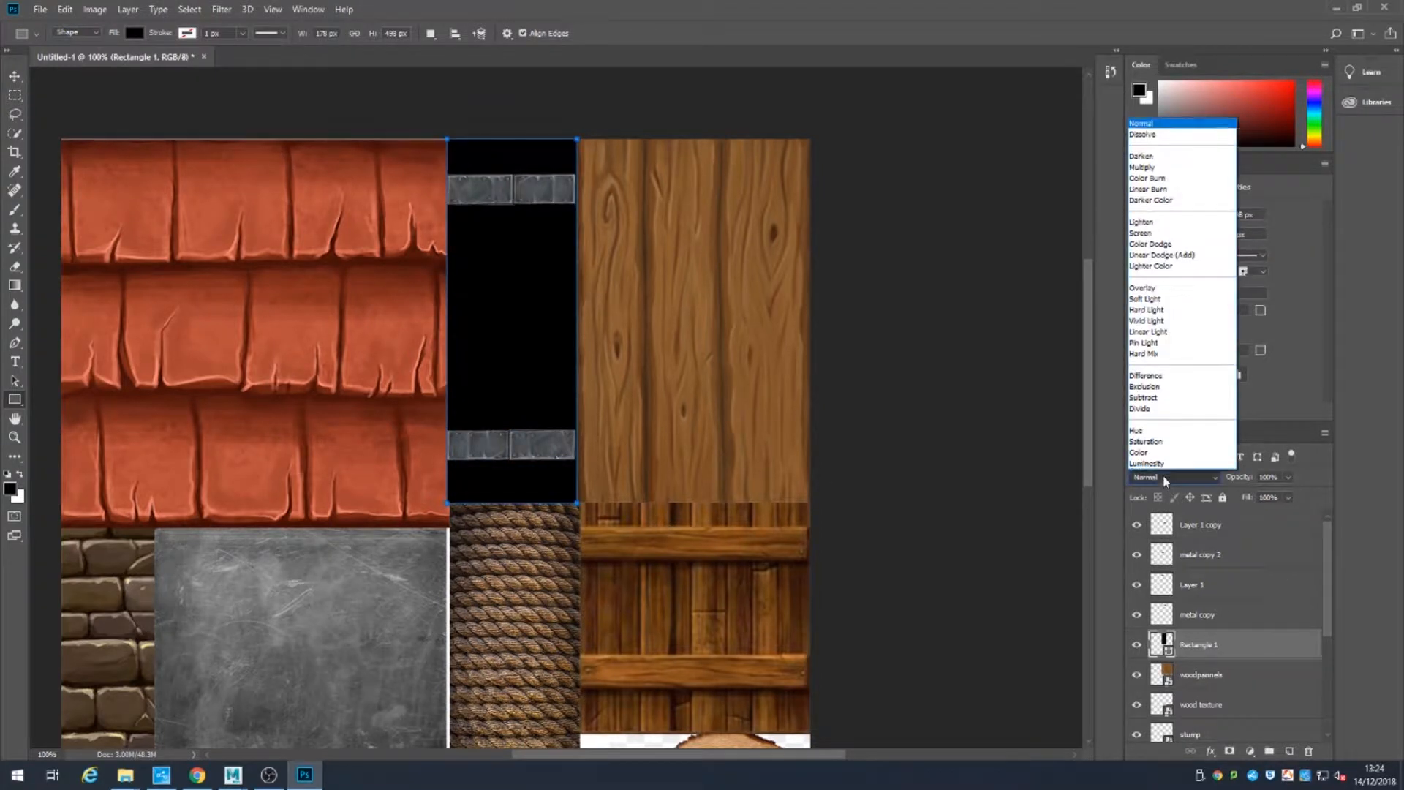
{"action": "left_click", "coordinate": [1180, 136]}
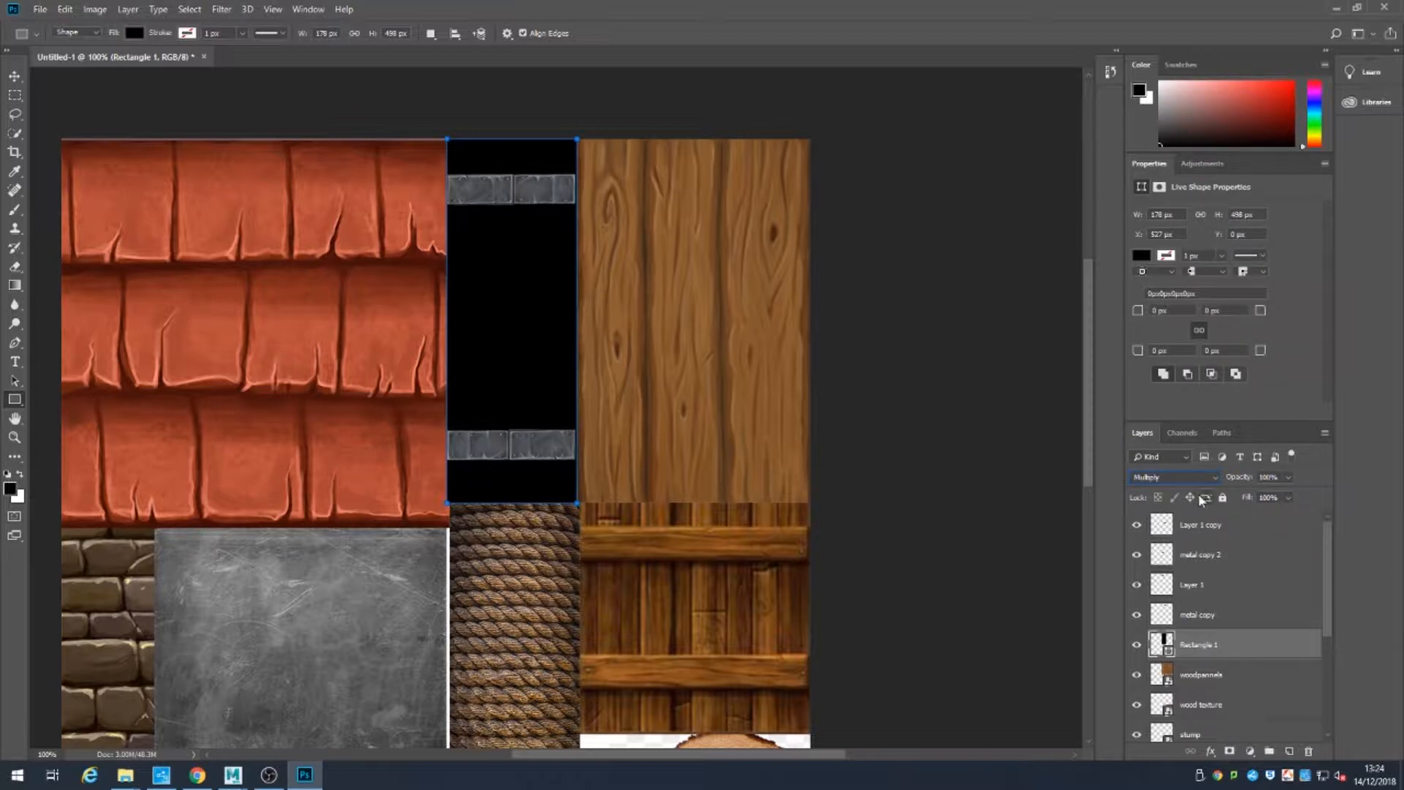
{"action": "key", "text": "Down"}
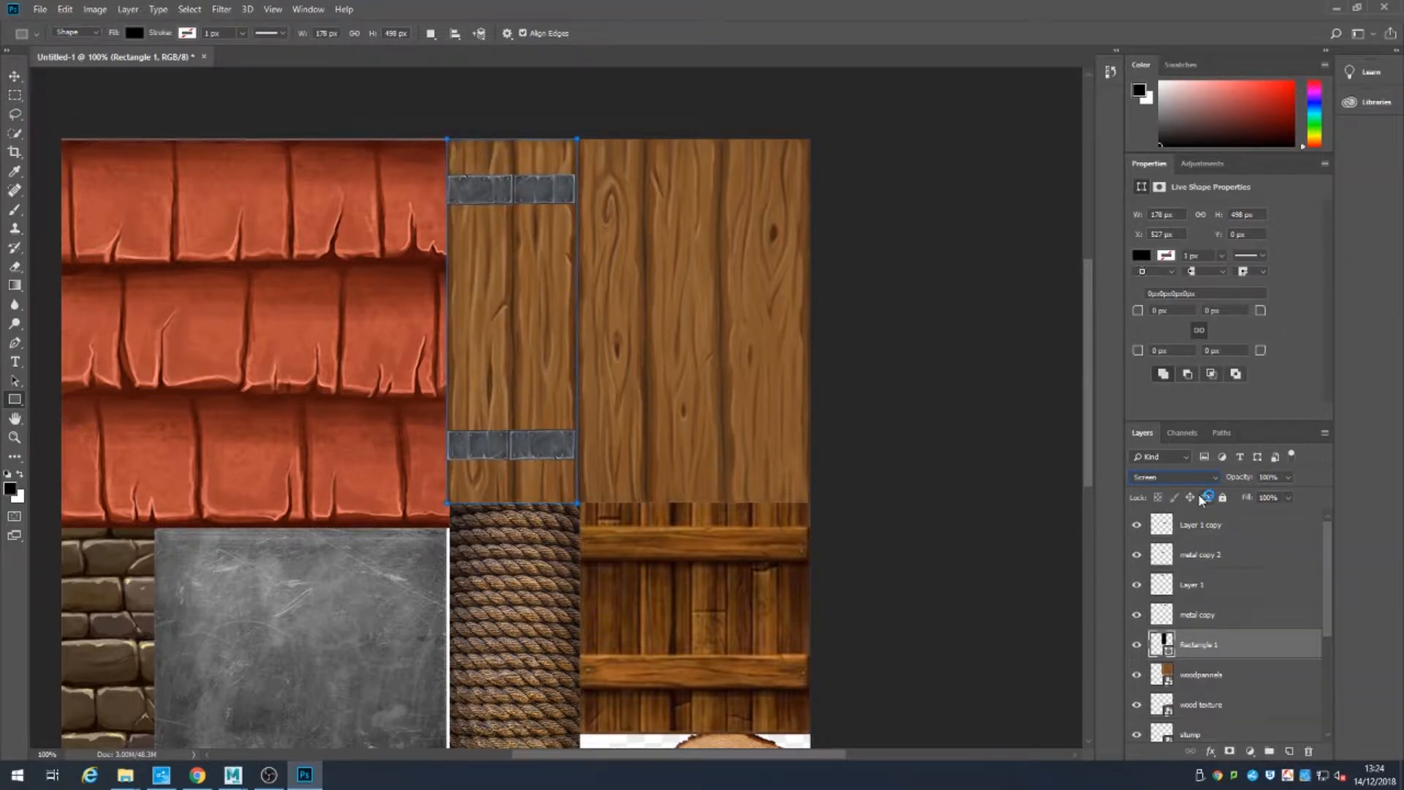
{"action": "key", "text": "Down"}
{"action": "key", "text": "Down"}
{"action": "key", "text": "Down"}
{"action": "key", "text": "Down"}
{"action": "key", "text": "Down"}
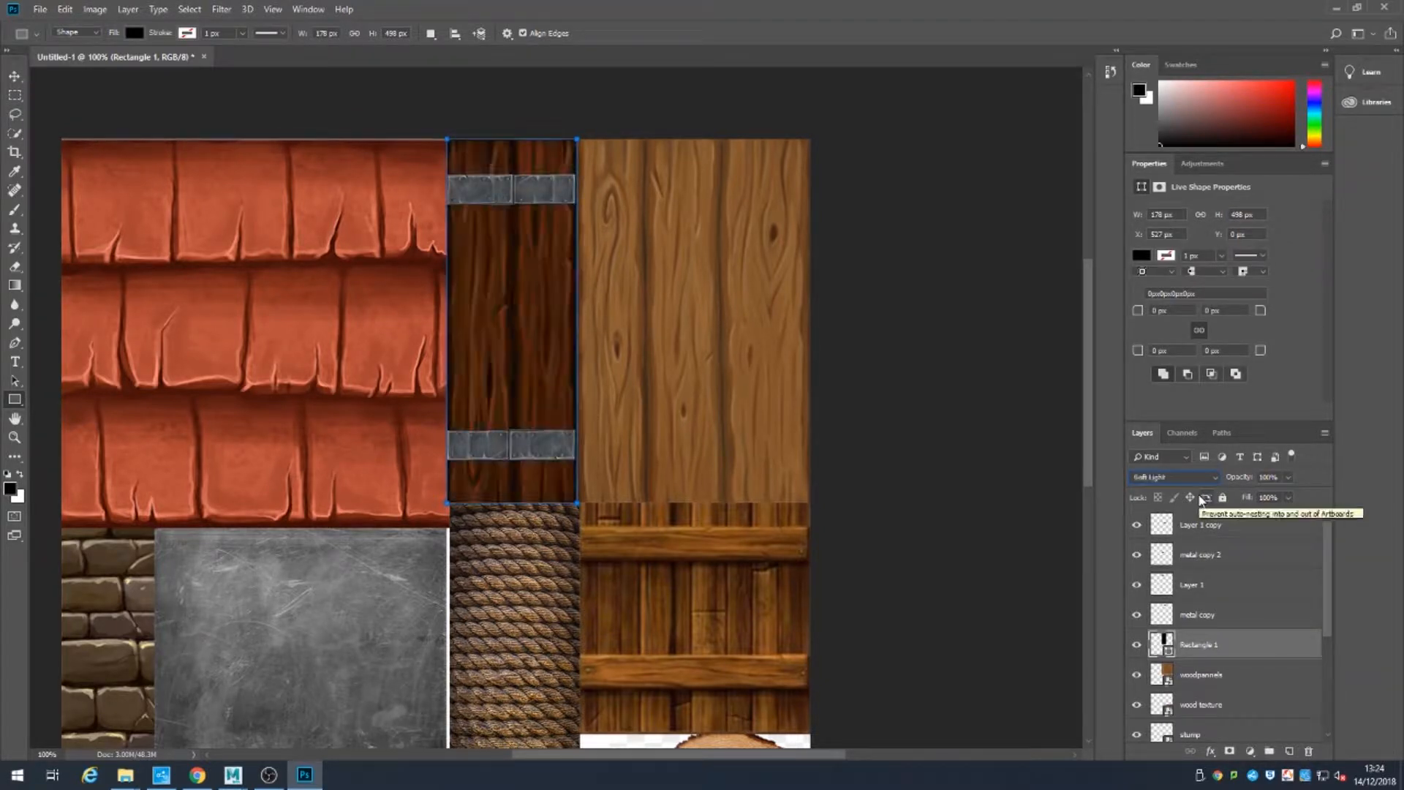
{"action": "key", "text": "v"}
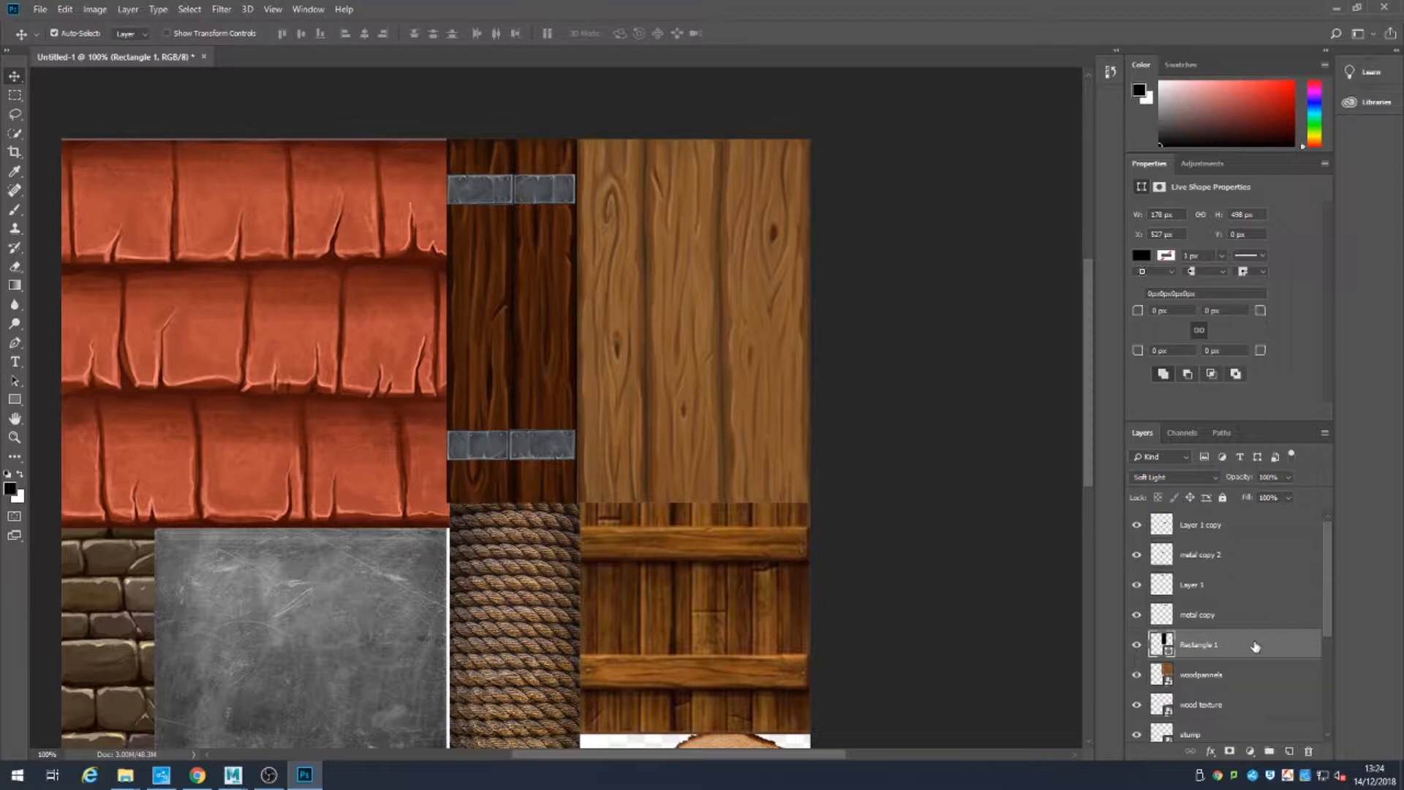
Step: Lower the opacity of the black rectangle layer so the two planks darken less strongly
{"action": "mouse_move", "coordinate": [1260, 654]}
{"action": "left_mouse_down"}
{"action": "mouse_move", "coordinate": [1249, 514]}
{"action": "mouse_move", "coordinate": [1261, 674]}
{"action": "left_mouse_up"}
{"action": "left_click", "coordinate": [1287, 477]}
{"action": "left_click_drag", "start_coordinate": [1290, 497], "coordinate": [1257, 497]}
{"action": "left_click", "coordinate": [951, 526]}
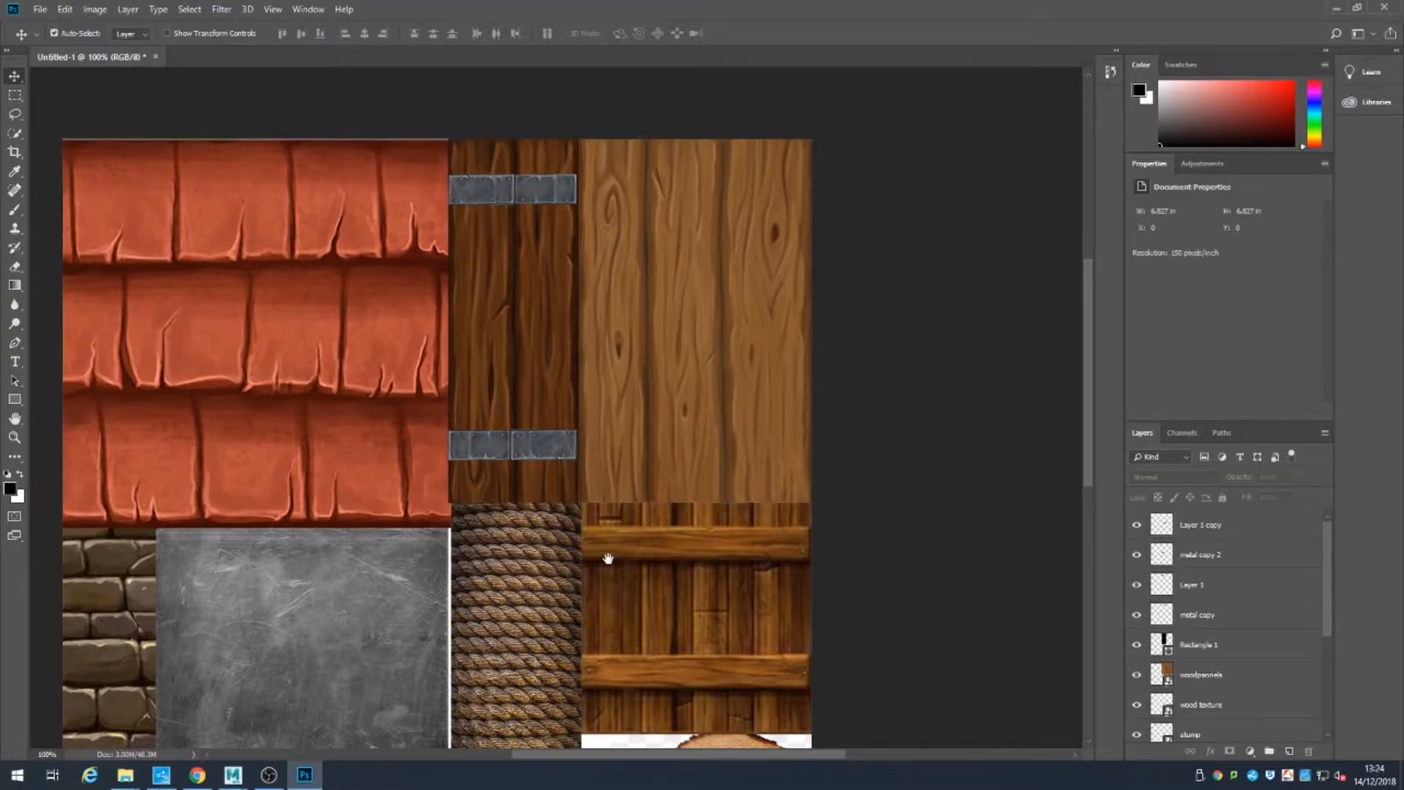
Step: Nudge the large grey metal texture slightly to the left over the brick wall
{"action": "left_click_drag", "start_coordinate": [608, 561], "coordinate": [827, 358]}
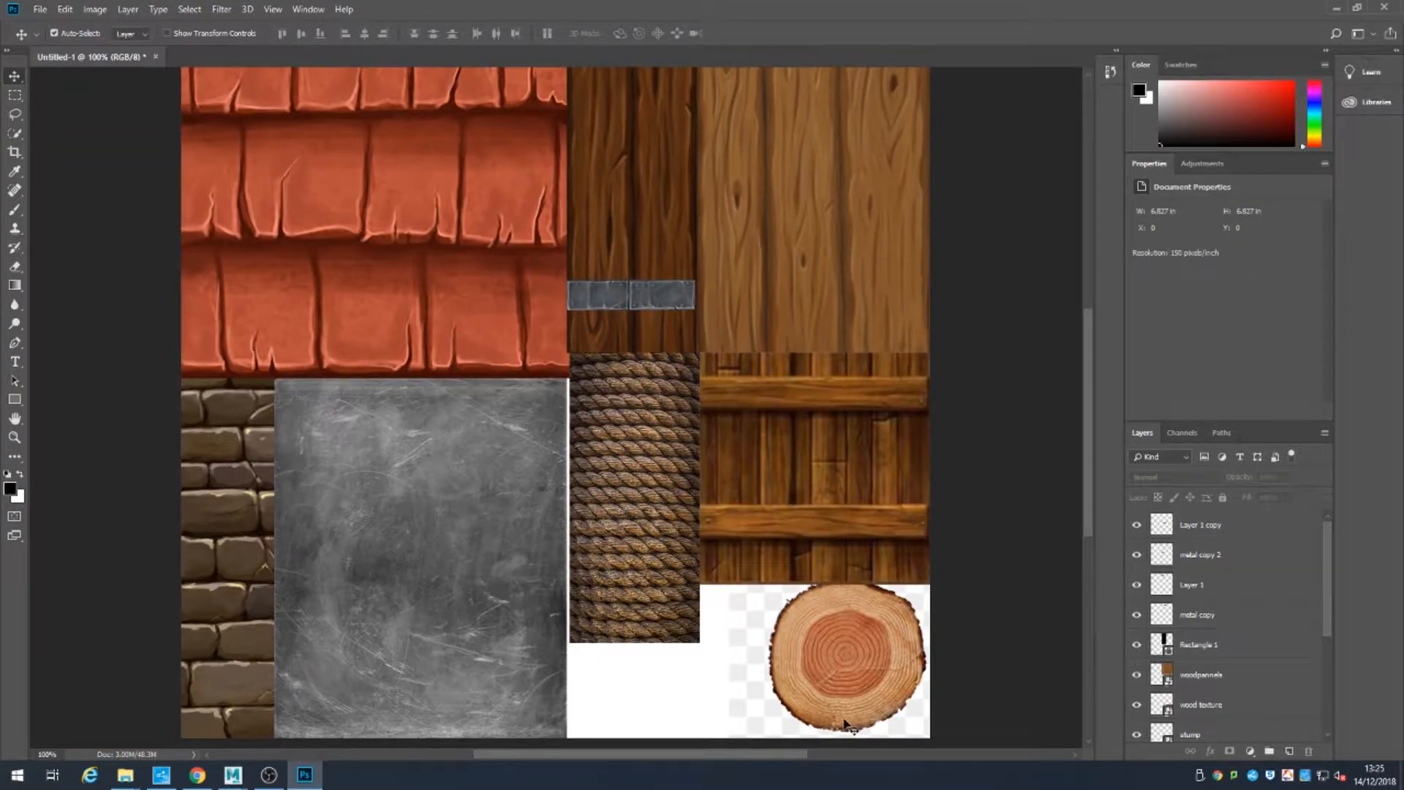
{"action": "left_click", "coordinate": [489, 427]}
{"action": "mouse_move", "coordinate": [473, 219]}
{"action": "left_mouse_down"}
{"action": "mouse_move", "coordinate": [489, 426]}
{"action": "mouse_move", "coordinate": [465, 242]}
{"action": "left_mouse_up"}
{"action": "mouse_move", "coordinate": [464, 572]}
{"action": "left_mouse_down"}
{"action": "mouse_move", "coordinate": [903, 566]}
{"action": "mouse_move", "coordinate": [426, 561]}
{"action": "mouse_move", "coordinate": [451, 561]}
{"action": "left_mouse_up"}
Step: Open texture01.psd from the projects folder on the TOSHIBA EXT drive, examine its texture layout, and close it
{"action": "left_click", "coordinate": [125, 774]}
{"action": "left_click", "coordinate": [76, 708]}
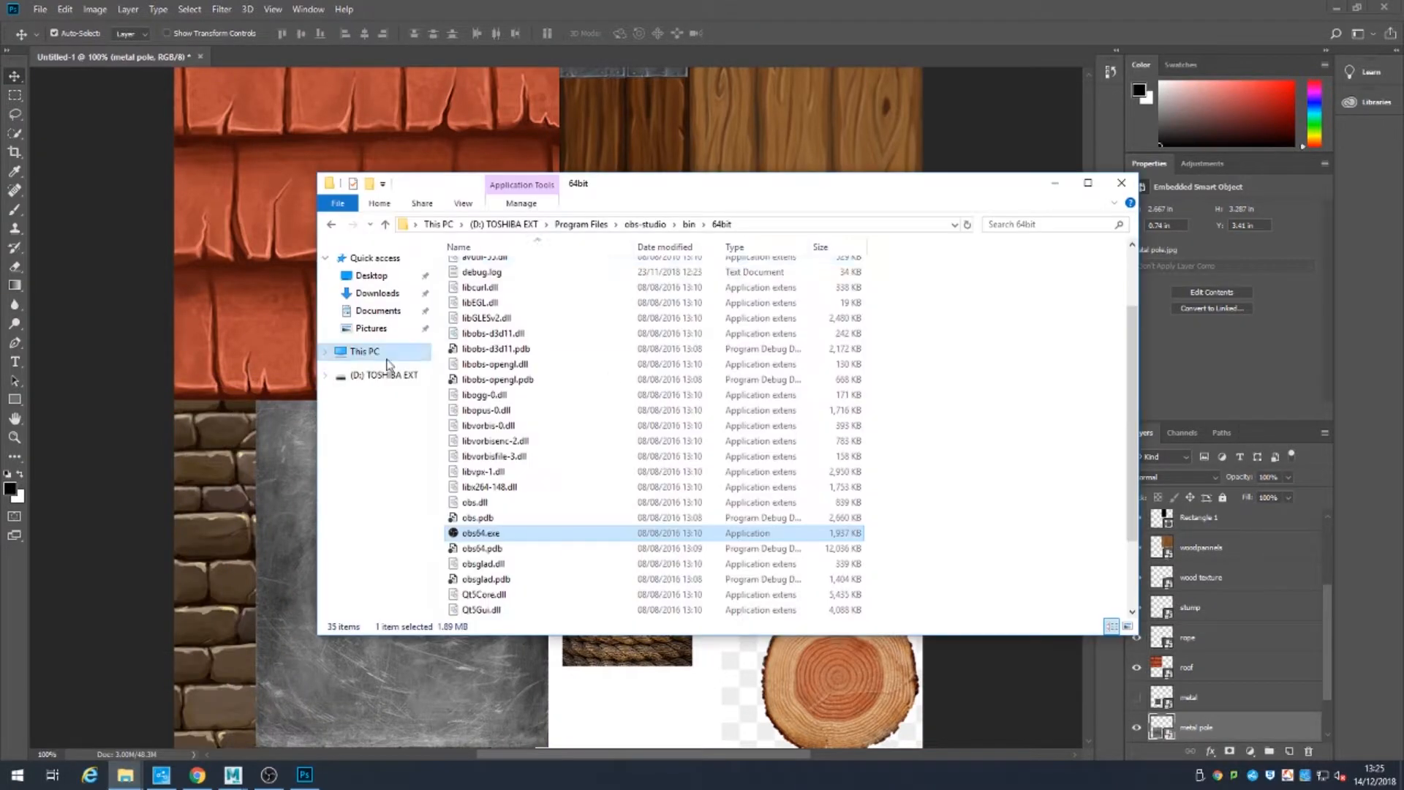
{"action": "left_click", "coordinate": [580, 224]}
{"action": "left_click", "coordinate": [538, 225]}
{"action": "scroll", "coordinate": [515, 514], "scroll_direction": "down", "scroll_amount": 2}
{"action": "double_click", "coordinate": [484, 535]}
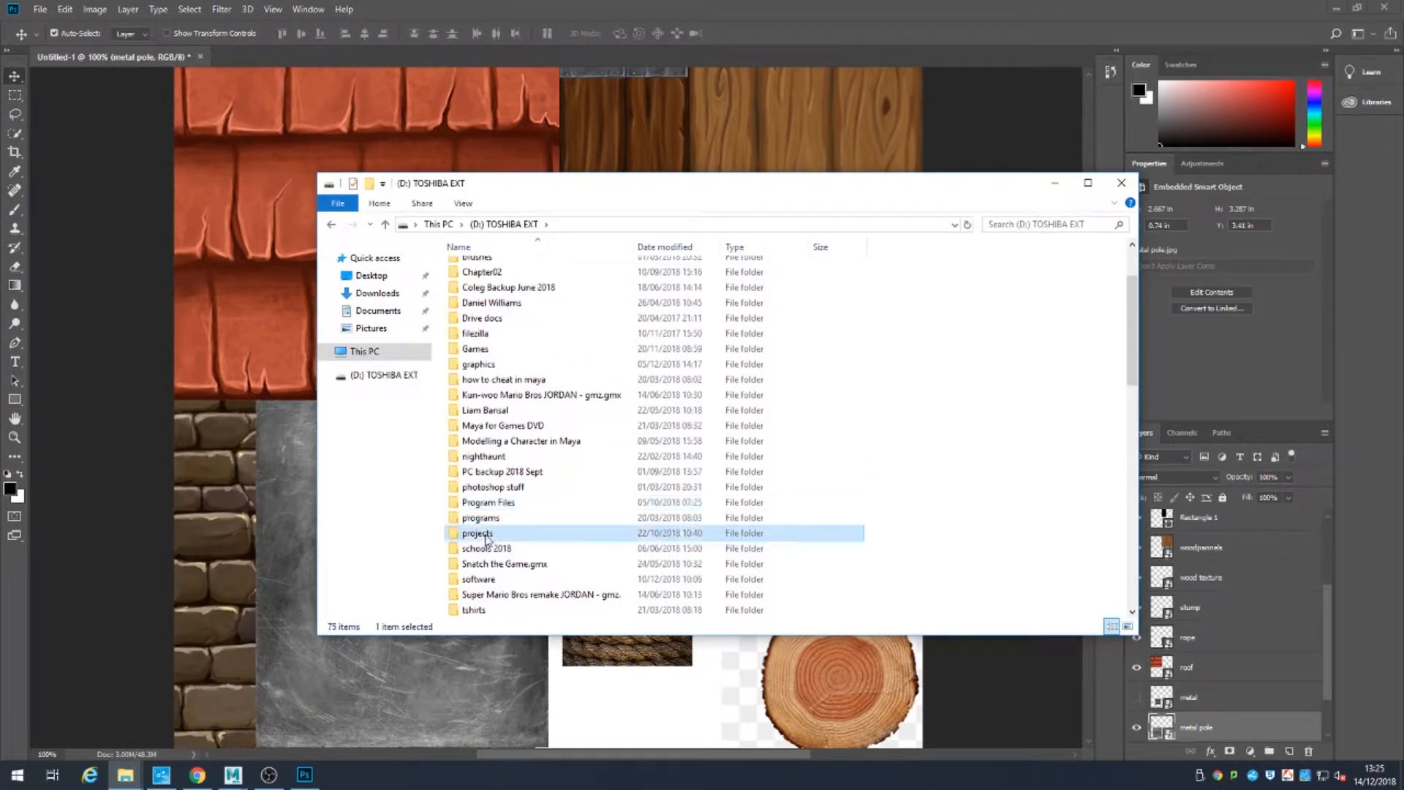
{"action": "double_click", "coordinate": [498, 399]}
{"action": "double_click", "coordinate": [488, 452]}
{"action": "double_click", "coordinate": [657, 409]}
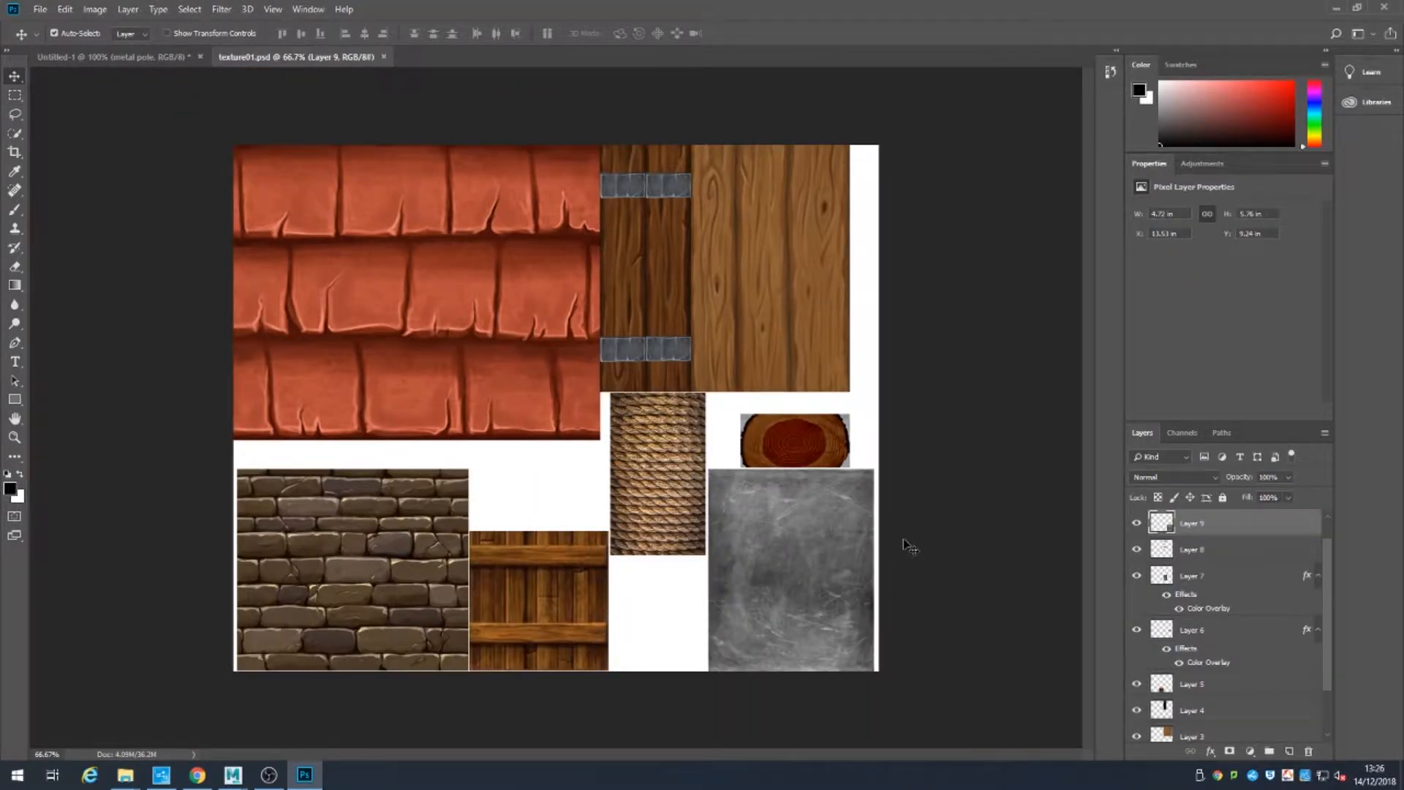
{"action": "left_click", "coordinate": [383, 57]}
Step: Rotate the metal texture 90 degrees, shrink it and move it into the white space below the rope
{"action": "key", "text": "ctrl+t"}
{"action": "mouse_move", "coordinate": [670, 631]}
{"action": "left_mouse_down"}
{"action": "mouse_move", "coordinate": [669, 643]}
{"action": "mouse_move", "coordinate": [655, 620]}
{"action": "left_mouse_up"}
{"action": "left_click_drag", "start_coordinate": [627, 502], "coordinate": [692, 489]}
{"action": "key", "text": "Return"}
{"action": "left_click_drag", "start_coordinate": [524, 570], "coordinate": [498, 583]}
{"action": "key", "text": "ctrl+t"}
{"action": "left_click_drag", "start_coordinate": [541, 392], "coordinate": [549, 731], "text": "shift"}
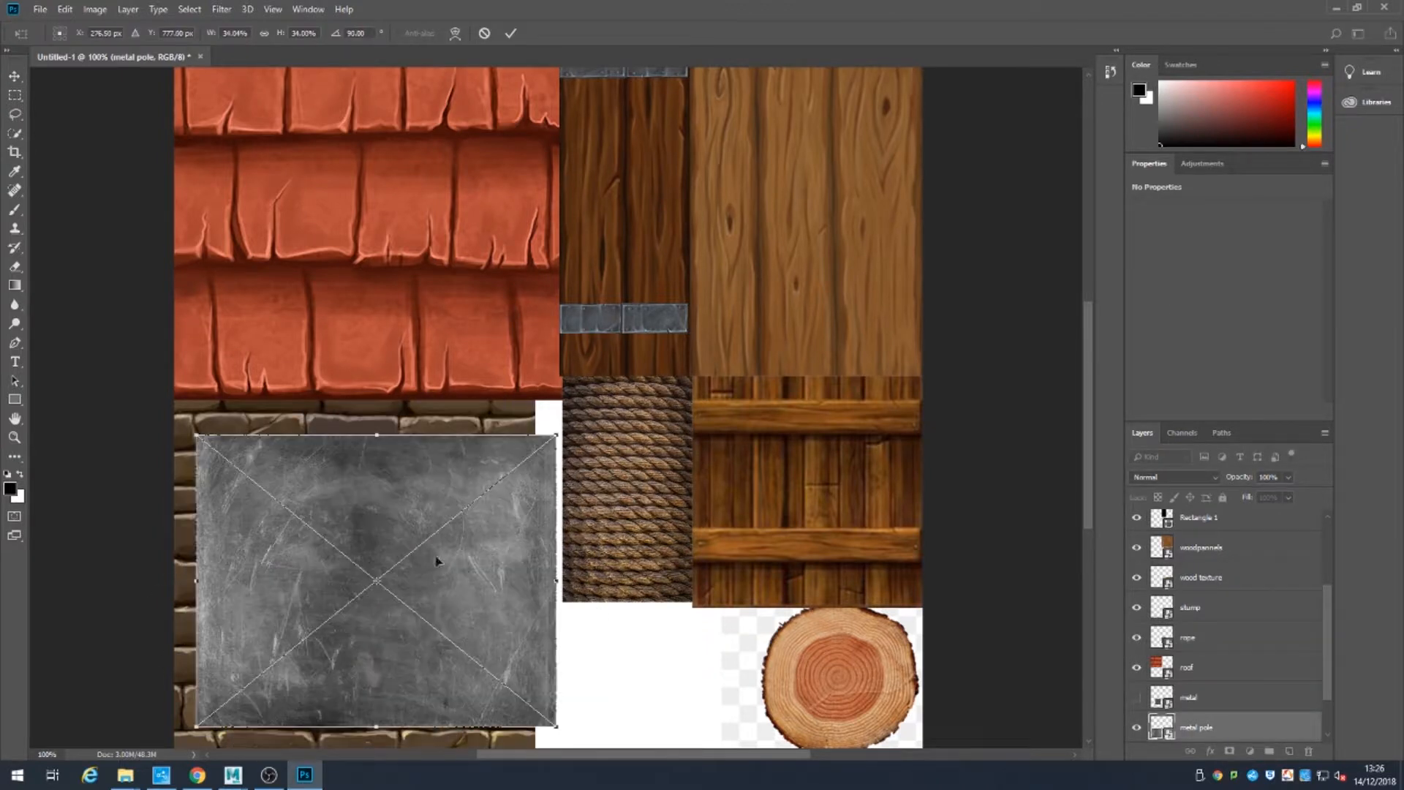
{"action": "left_click_drag", "start_coordinate": [436, 563], "coordinate": [398, 563]}
{"action": "left_click_drag", "start_coordinate": [518, 433], "coordinate": [397, 536], "text": "shift"}
{"action": "left_click_drag", "start_coordinate": [351, 614], "coordinate": [637, 636]}
{"action": "key", "text": "Return"}
Step: Move the metal pole layer above the wood texture layer and resize it to fit between the bricks and the stump
{"action": "left_click_drag", "start_coordinate": [1214, 727], "coordinate": [1215, 600]}
{"action": "left_click_drag", "start_coordinate": [573, 670], "coordinate": [655, 657]}
{"action": "key", "text": "ctrl+t"}
{"action": "left_click_drag", "start_coordinate": [765, 564], "coordinate": [726, 630], "text": "shift"}
{"action": "left_click_drag", "start_coordinate": [715, 678], "coordinate": [754, 678]}
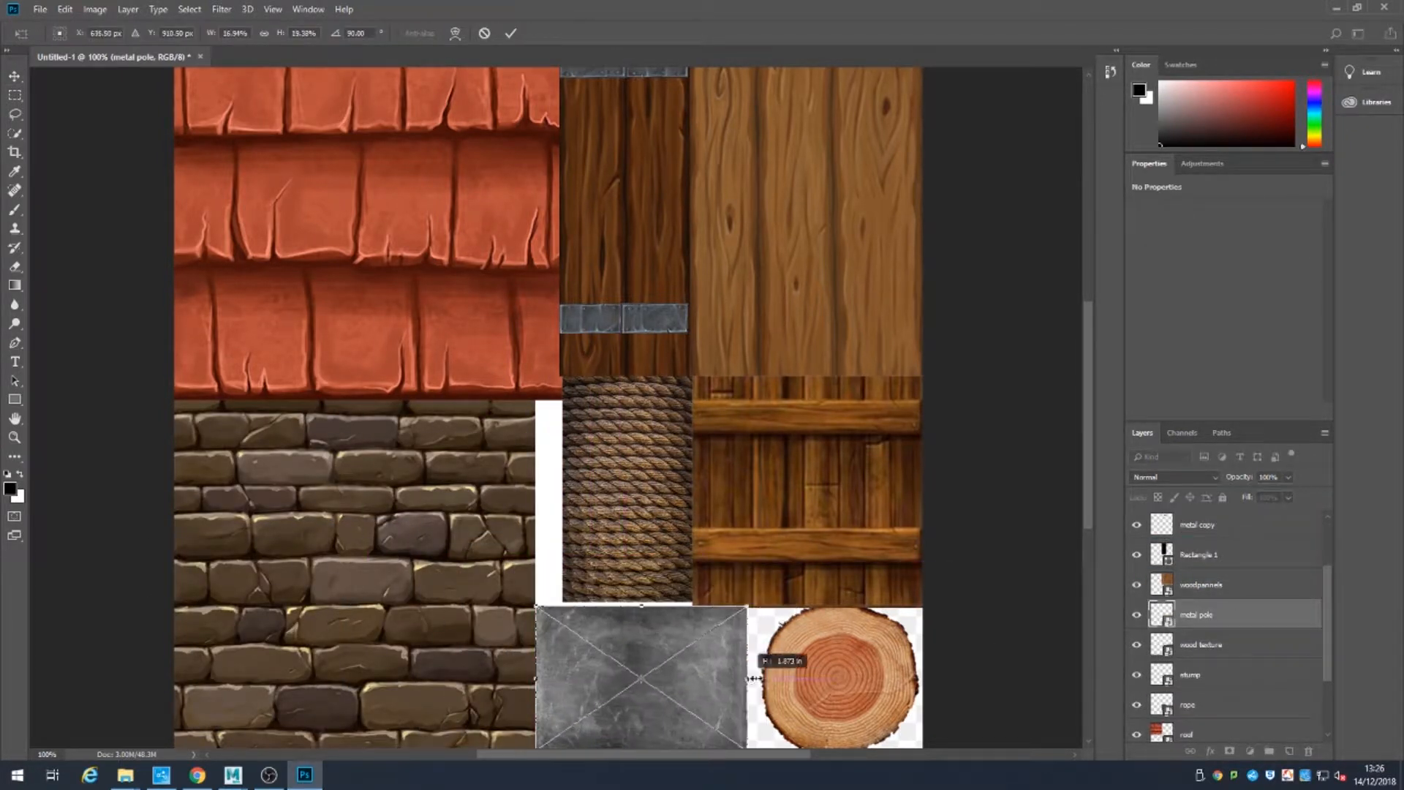
{"action": "key", "text": "Return"}
Step: Shrink the crossbeam wood texture toward its upper right corner and resize the rope to fill the space beside it
{"action": "left_click", "coordinate": [819, 556]}
{"action": "key", "text": "ctrl+t"}
{"action": "left_click_drag", "start_coordinate": [693, 606], "coordinate": [721, 571], "text": "shift"}
{"action": "key", "text": "Return"}
{"action": "left_click", "coordinate": [645, 511]}
{"action": "key", "text": "ctrl+t"}
{"action": "key", "text": "Return"}
Step: Enlarge the metal texture to fill the space up to the rope and the stump image
{"action": "left_click", "coordinate": [728, 643]}
{"action": "key", "text": "ctrl+t"}
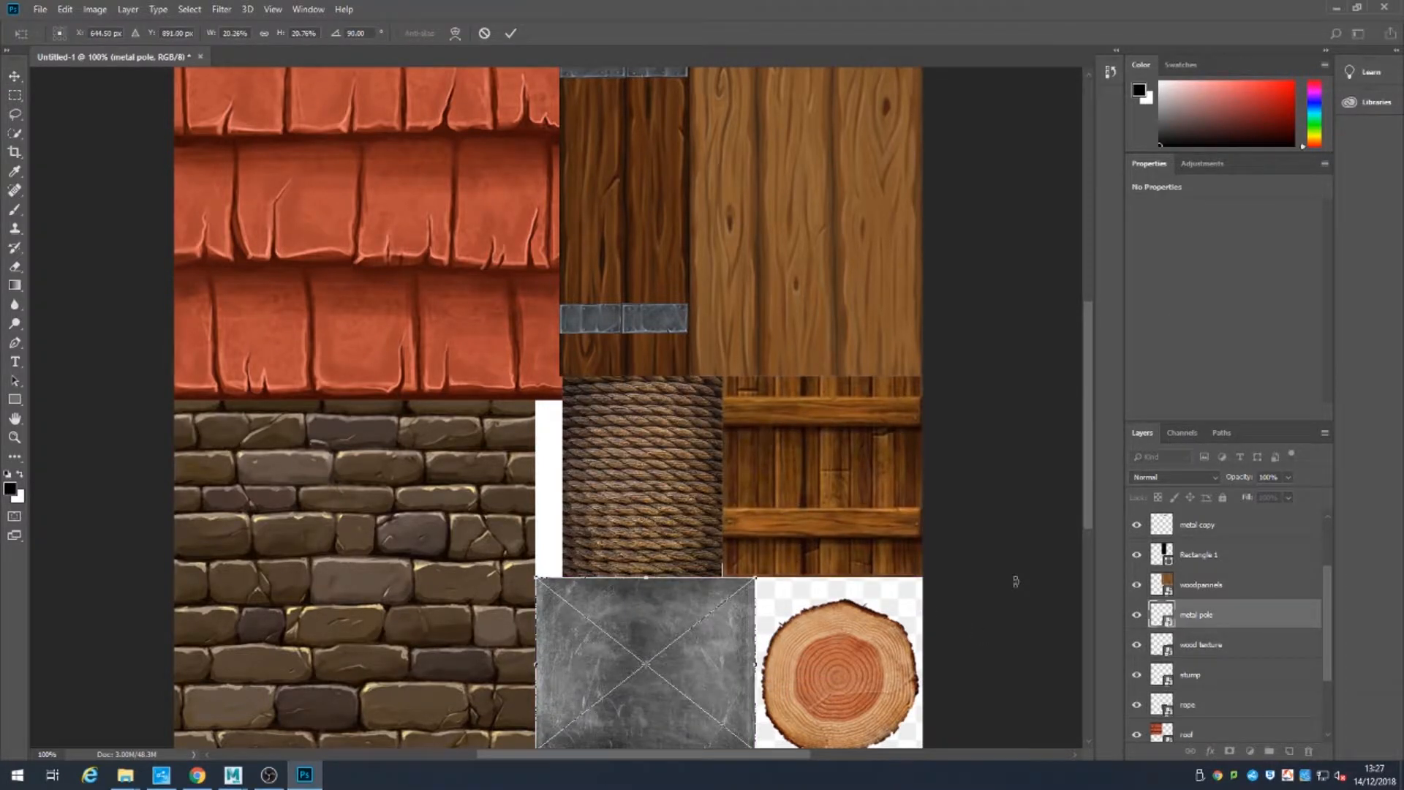
{"action": "key", "text": "Return"}
Step: Scale the wood panels down slightly together with the black rectangle and all metal strap layers
{"action": "left_click", "coordinate": [1212, 721]}
{"action": "left_click", "coordinate": [1216, 578]}
{"action": "scroll", "coordinate": [1218, 577], "scroll_direction": "up", "scroll_amount": 3}
{"action": "left_click", "coordinate": [1216, 525], "text": "shift"}
{"action": "key", "text": "ctrl+t"}
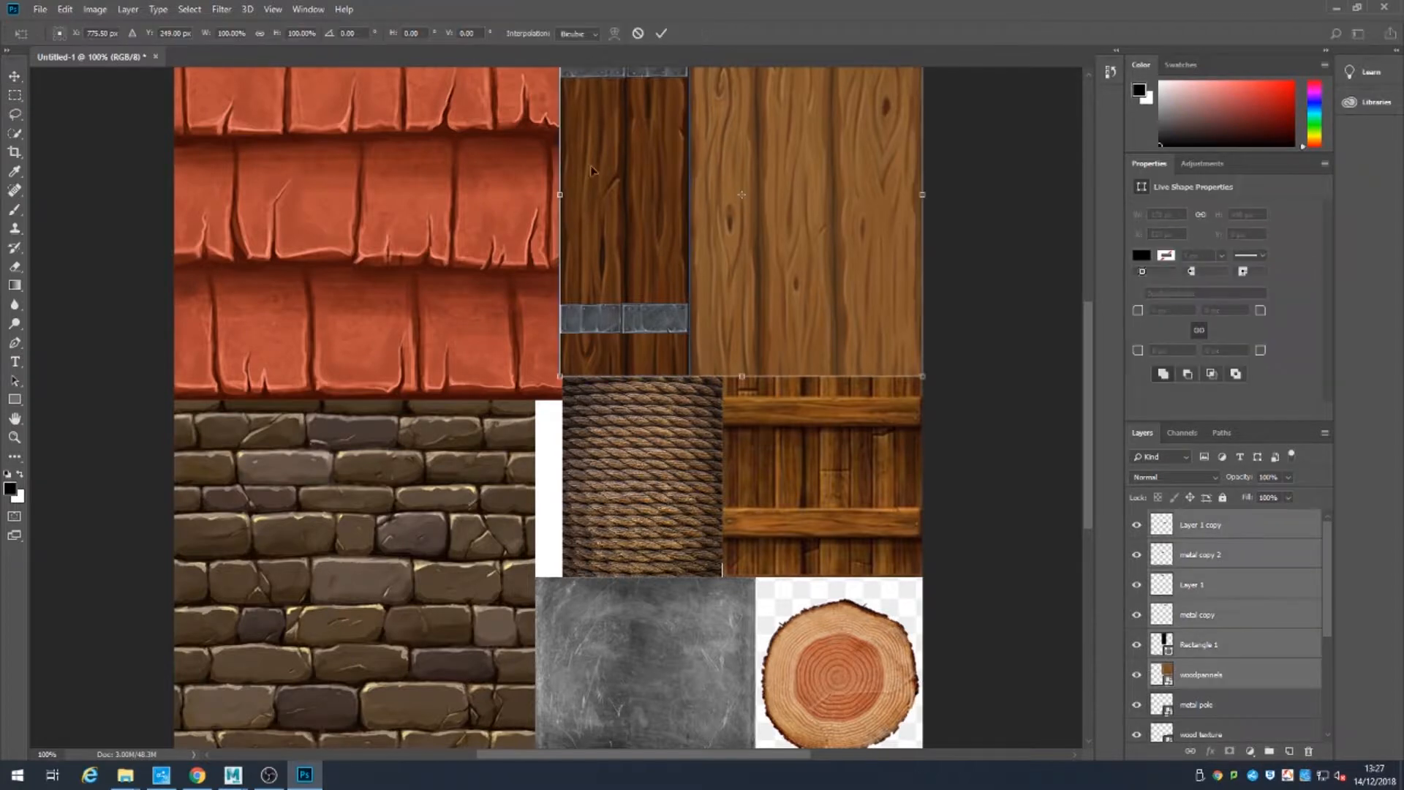
{"action": "left_click_drag", "start_coordinate": [560, 376], "coordinate": [562, 372], "text": "shift"}
{"action": "key", "text": "Return"}
Step: Move the crossbeam wood texture and the rope up slightly to close the gap beneath the wood panels
{"action": "left_click_drag", "start_coordinate": [1007, 213], "coordinate": [1012, 360]}
{"action": "left_click_drag", "start_coordinate": [832, 620], "coordinate": [832, 616]}
{"action": "left_click_drag", "start_coordinate": [688, 600], "coordinate": [688, 594]}
{"action": "left_click_drag", "start_coordinate": [688, 598], "coordinate": [675, 350]}
Step: Stretch the metal texture slightly so it meets the rope above and the stump beside it
{"action": "left_click", "coordinate": [705, 576]}
{"action": "key", "text": "ctrl+t"}
{"action": "left_click_drag", "start_coordinate": [705, 575], "coordinate": [695, 561]}
{"action": "left_click_drag", "start_coordinate": [749, 477], "coordinate": [752, 473]}
{"action": "key", "text": "Return"}
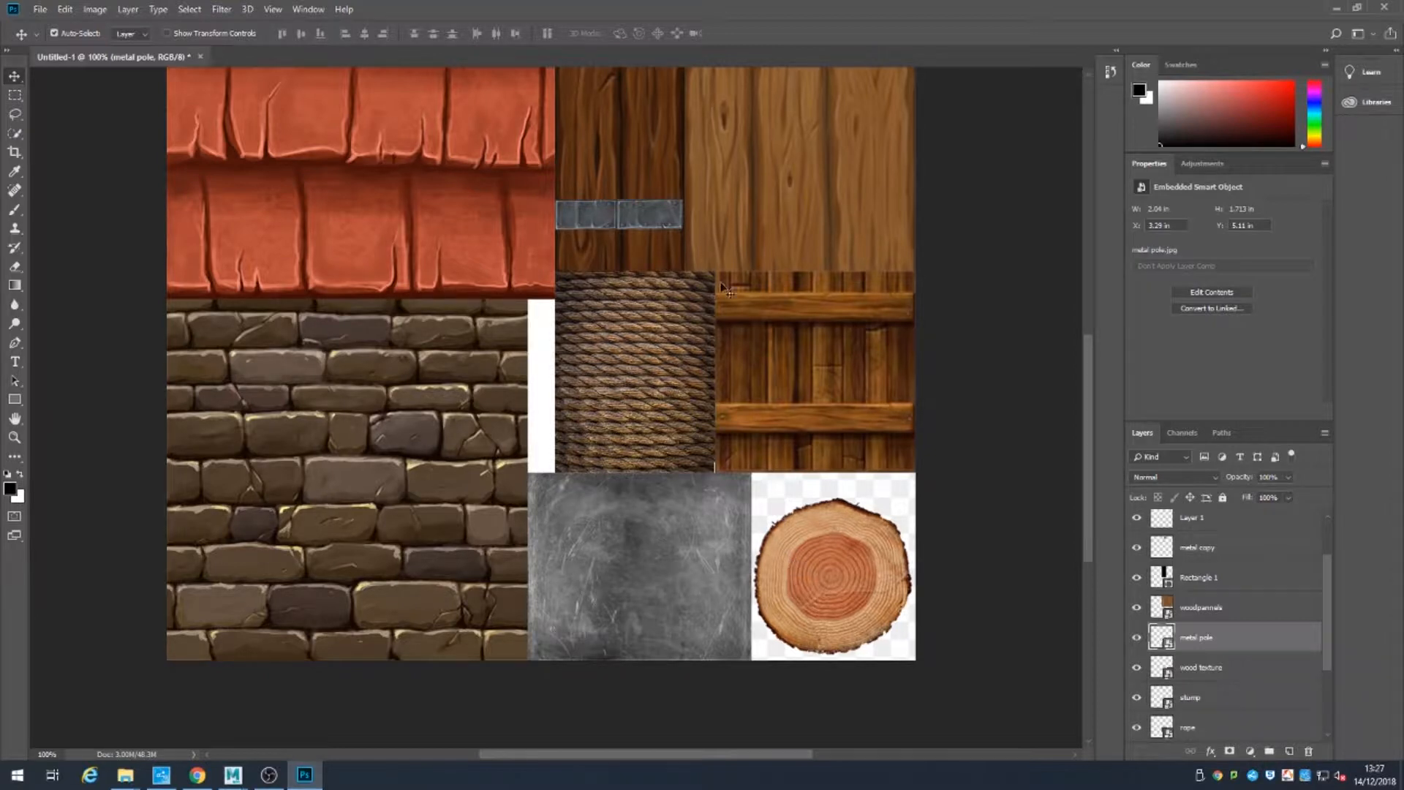
Step: Start saving the document under a new name and browse to the docs folder on the H: drive
{"action": "left_click_drag", "start_coordinate": [696, 253], "coordinate": [720, 320]}
{"action": "left_click", "coordinate": [48, 11]}
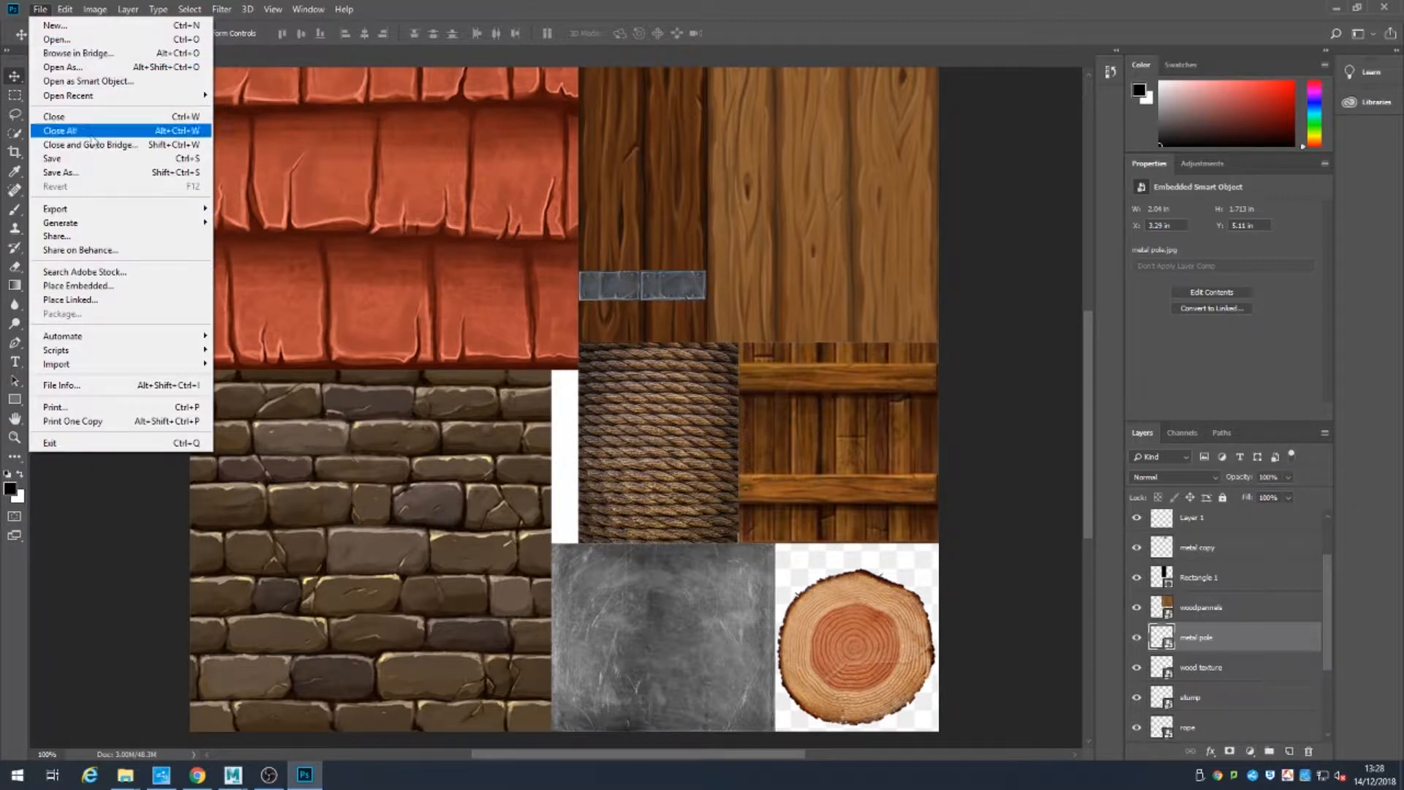
{"action": "left_click", "coordinate": [89, 175]}
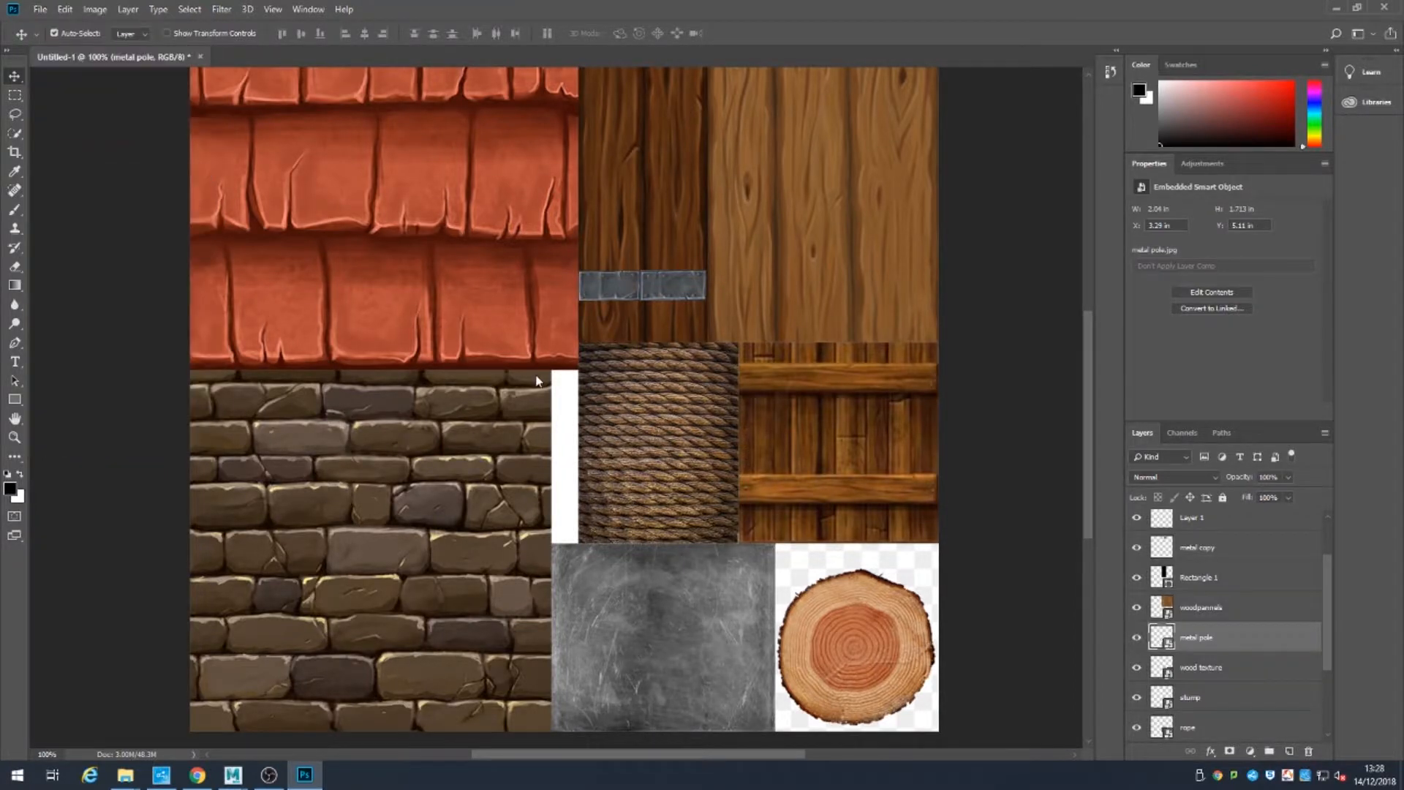
{"action": "left_click", "coordinate": [73, 191]}
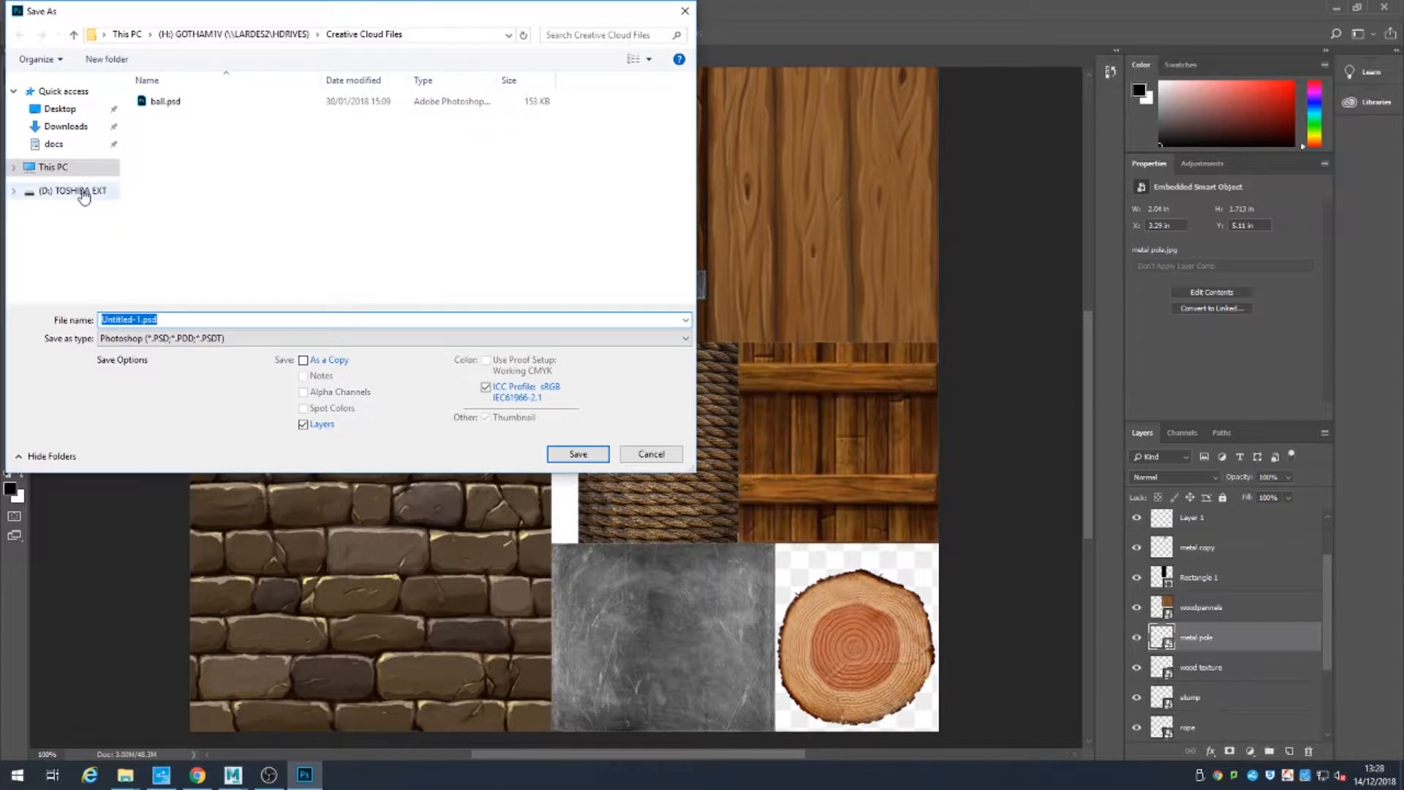
{"action": "left_click", "coordinate": [55, 167]}
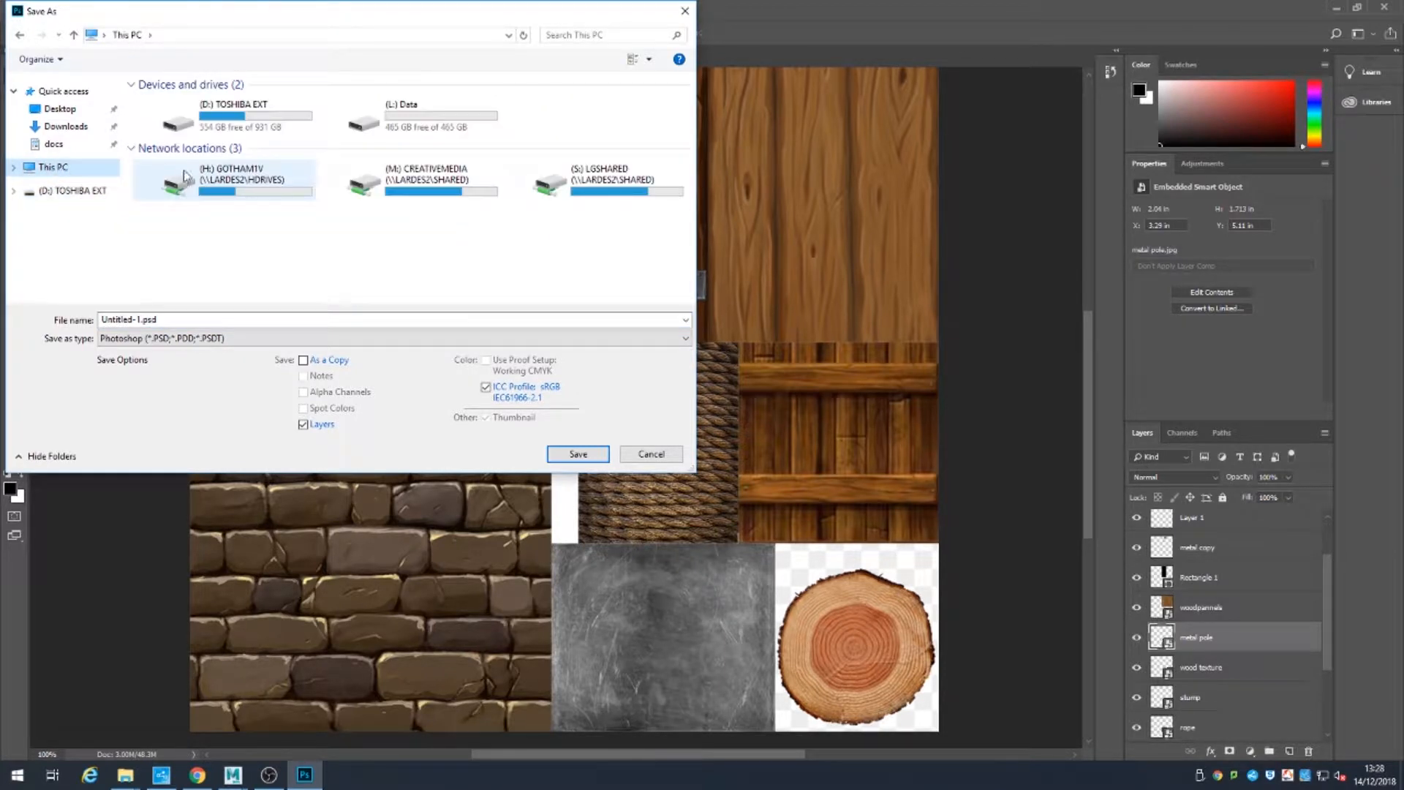
{"action": "double_click", "coordinate": [197, 179]}
{"action": "double_click", "coordinate": [197, 165]}
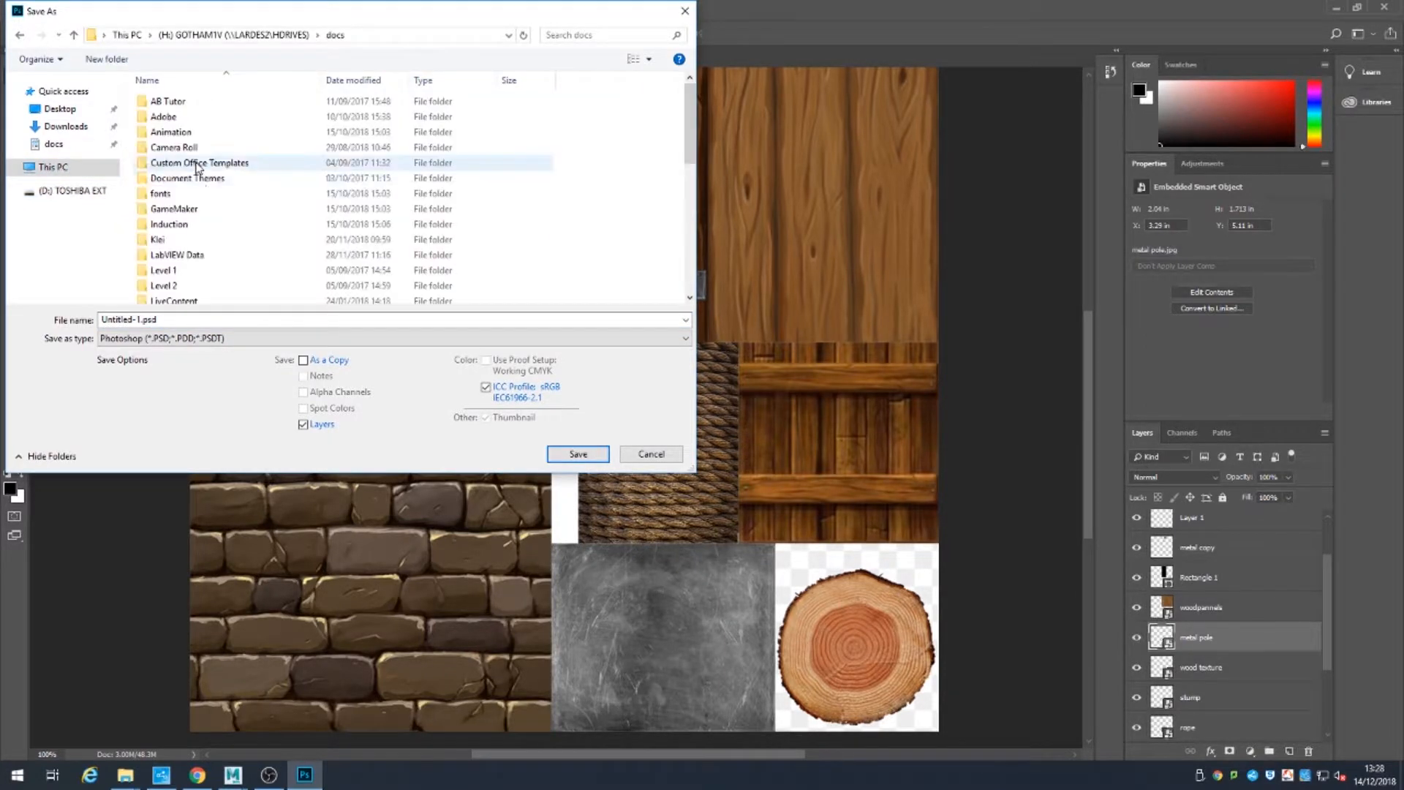
Step: Choose the sourceimages folder of the Well project, inside maya and projects, as the save location
{"action": "scroll", "coordinate": [221, 250], "scroll_direction": "down", "scroll_amount": 1}
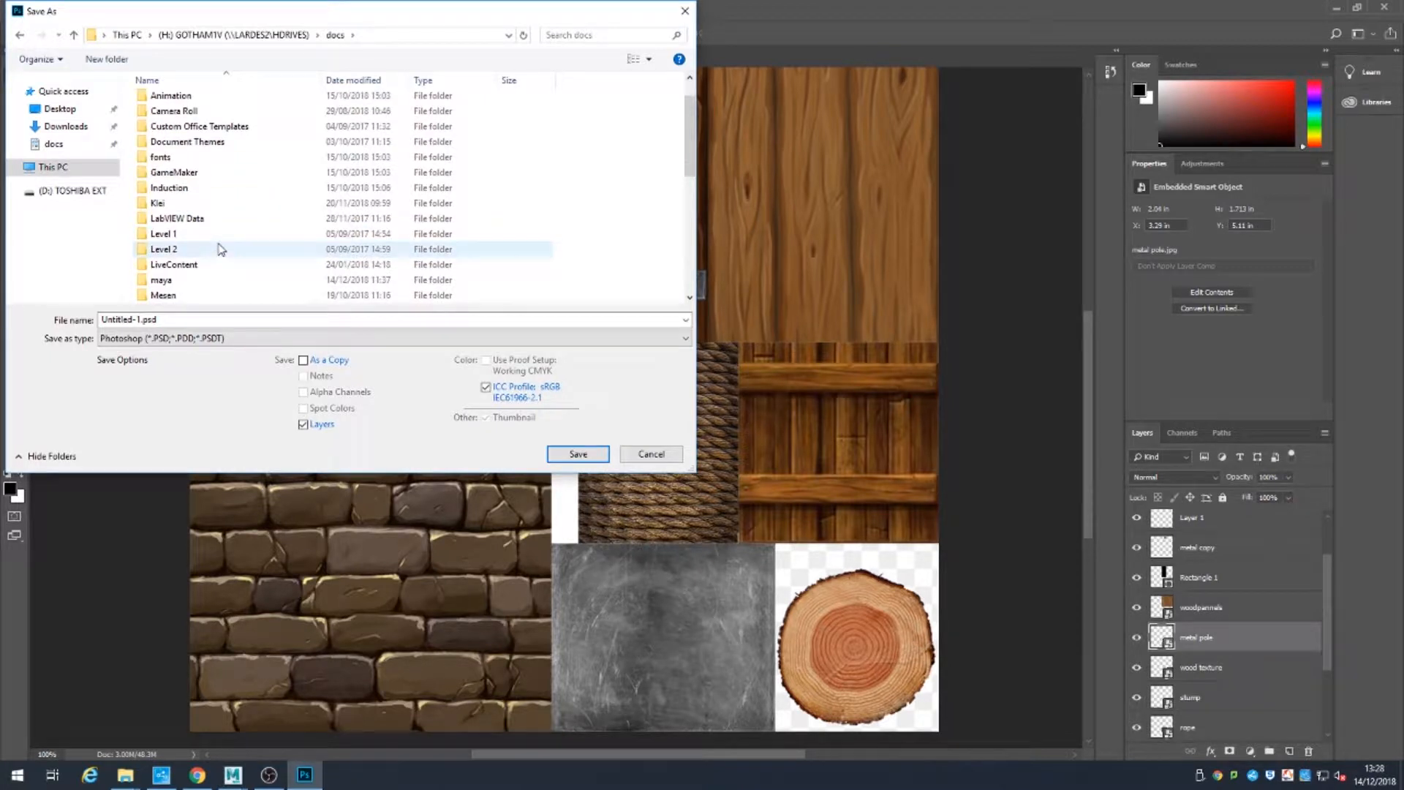
{"action": "scroll", "coordinate": [221, 249], "scroll_direction": "down", "scroll_amount": 1}
{"action": "double_click", "coordinate": [170, 235]}
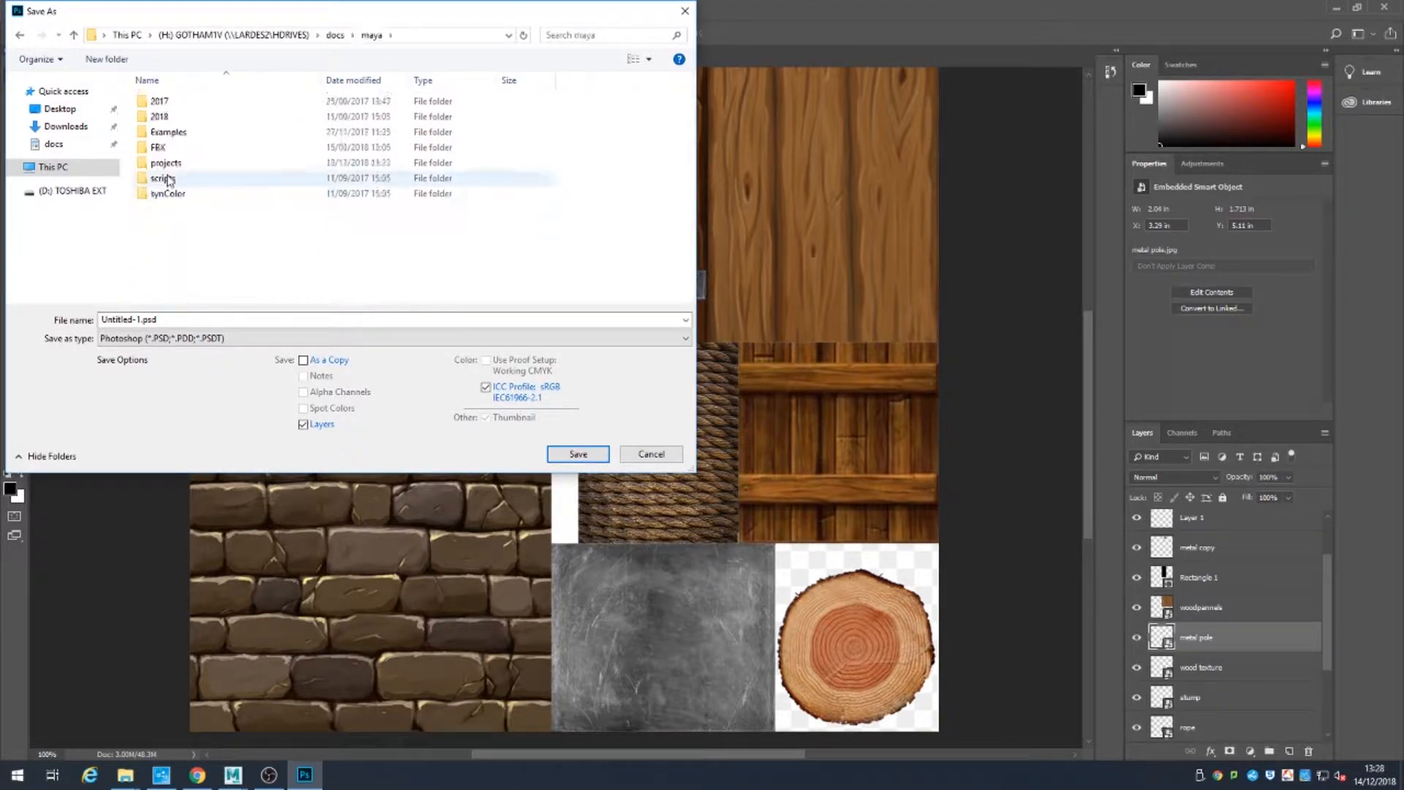
{"action": "double_click", "coordinate": [165, 163]}
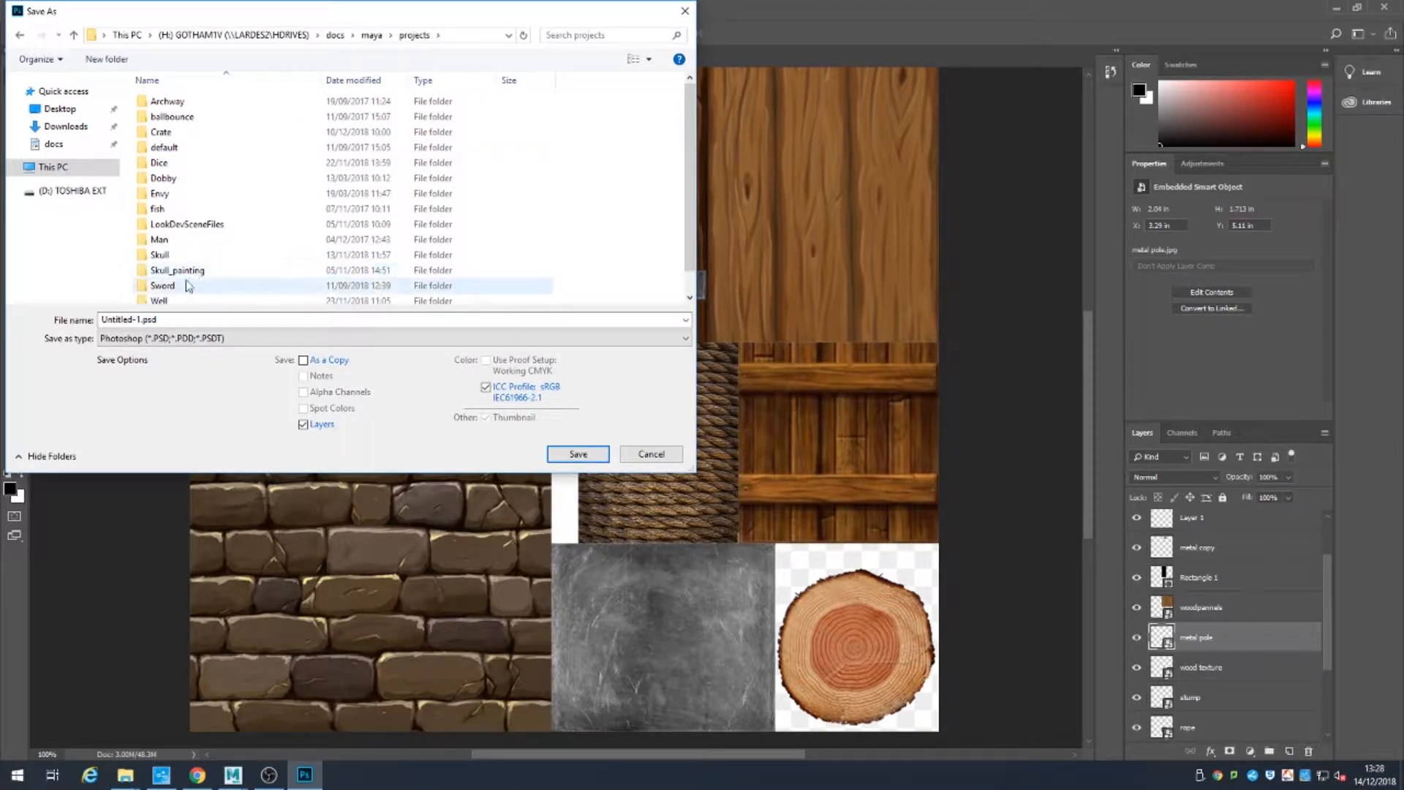
{"action": "scroll", "coordinate": [189, 285], "scroll_direction": "down", "scroll_amount": 1}
{"action": "double_click", "coordinate": [165, 285]}
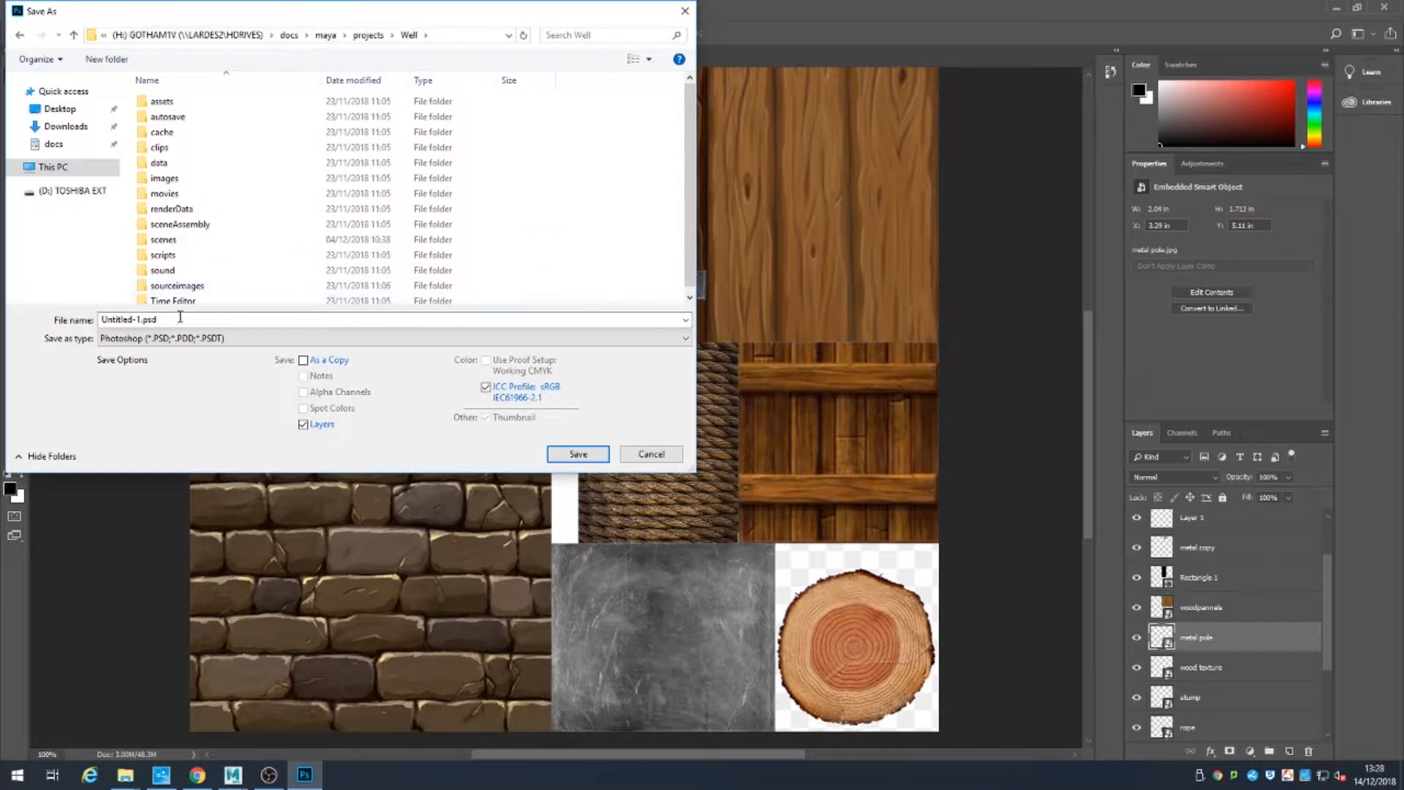
{"action": "double_click", "coordinate": [175, 285]}
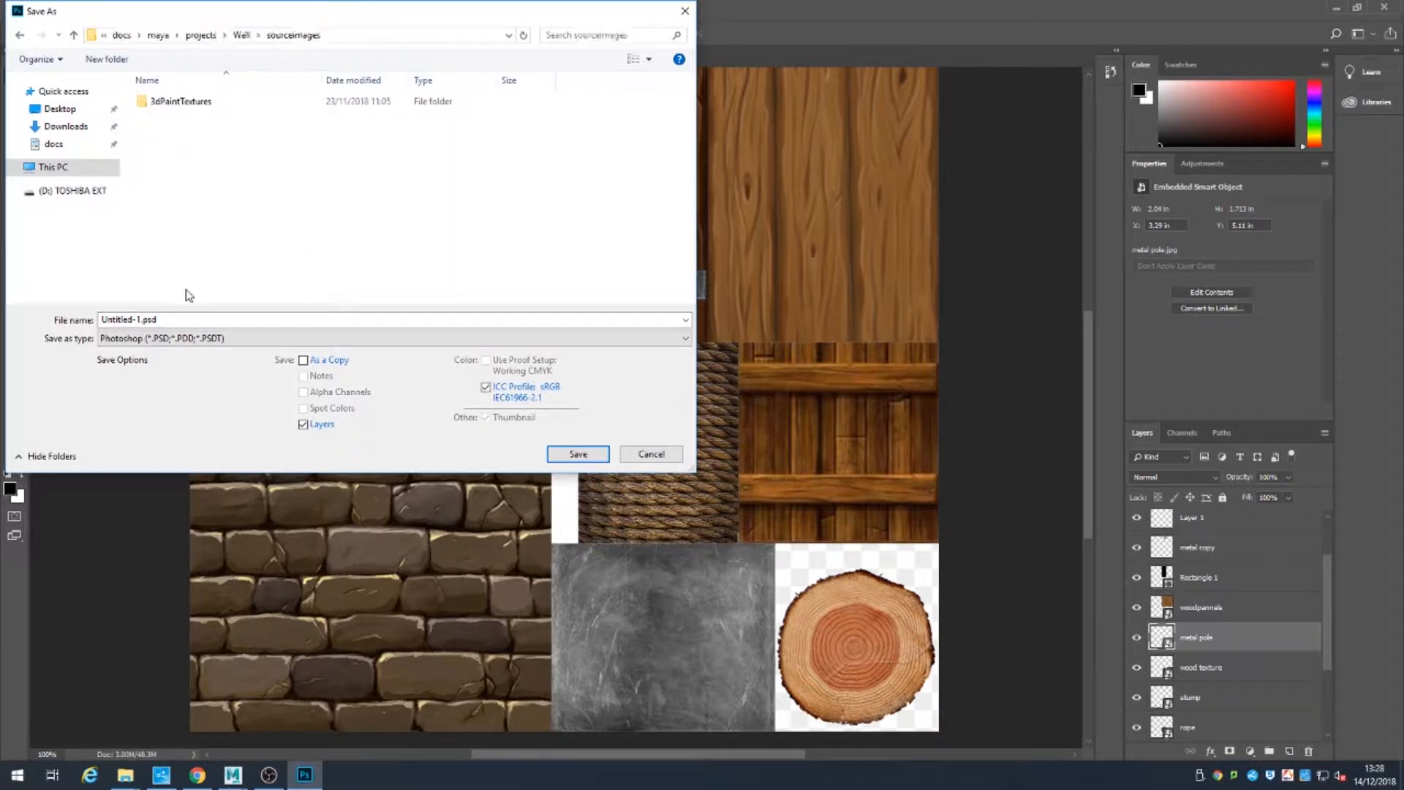
Step: Save the document as textures.psd with Maximize Compatibility enabled
{"action": "double_click", "coordinate": [141, 319]}
{"action": "left_click_drag", "start_coordinate": [142, 319], "coordinate": [2, 316]}
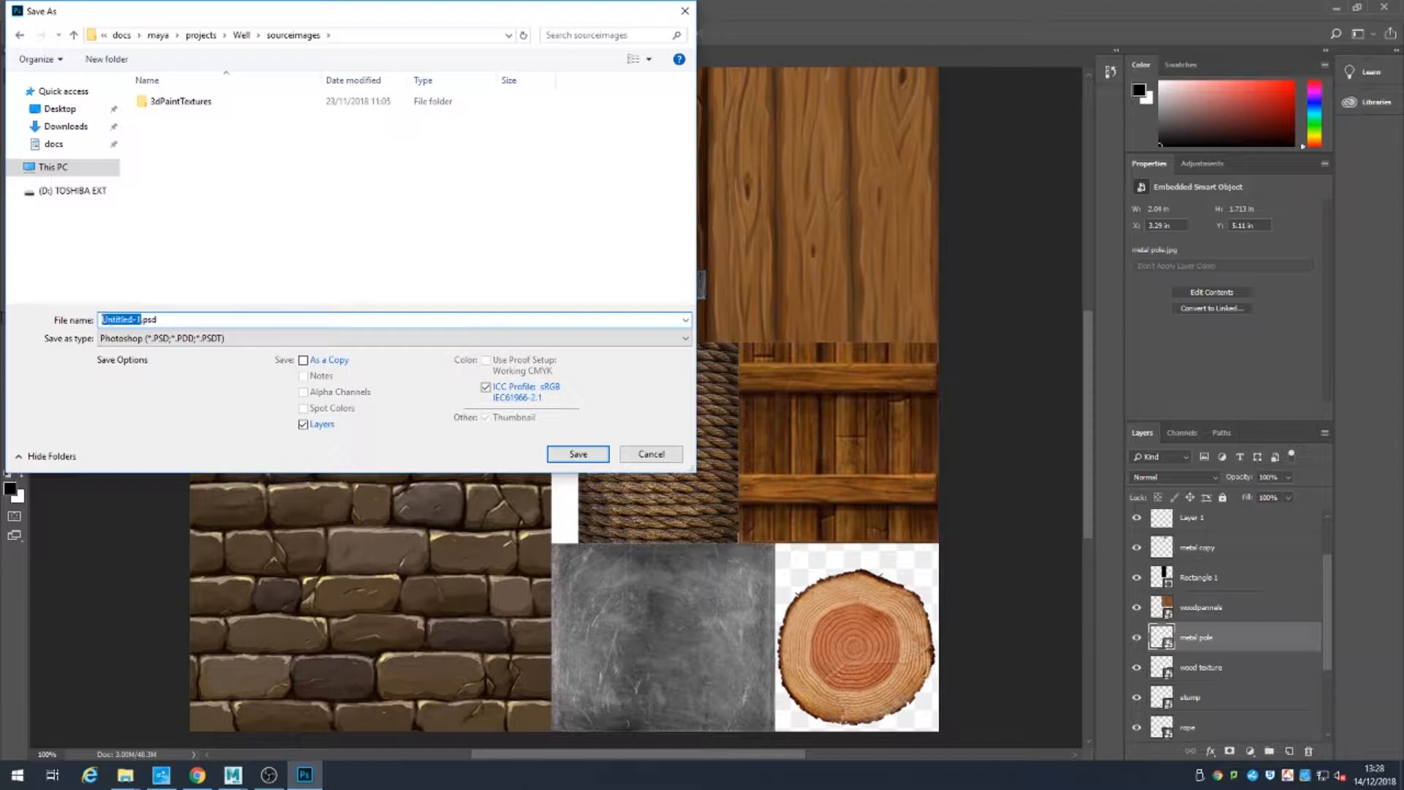
{"action": "type", "text": "tures"}
{"action": "key", "text": "Return"}
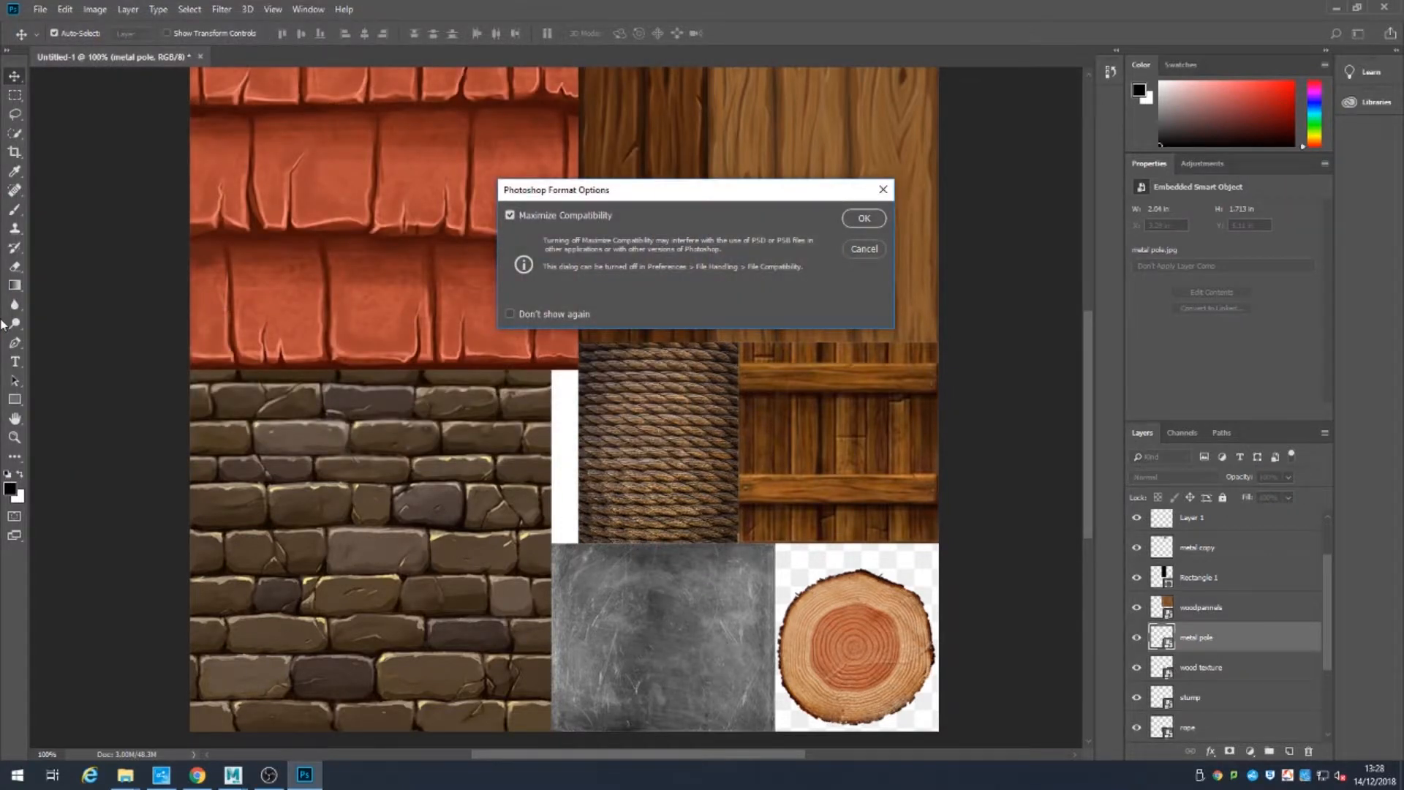
{"action": "key", "text": "Return"}
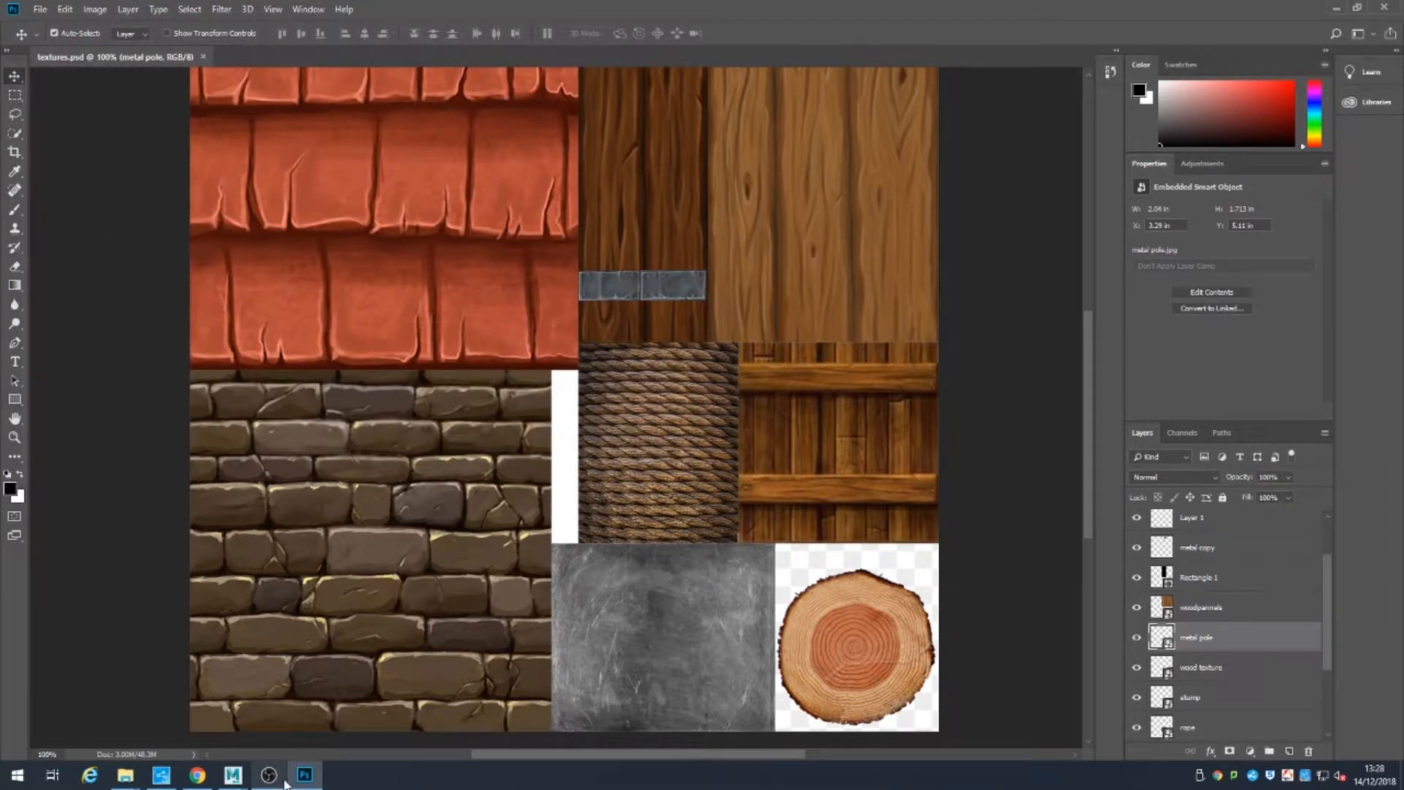
Step: Switch to the well scene in Maya, expand the docked UV Editor and widen its area
{"action": "mouse_move", "coordinate": [304, 777]}
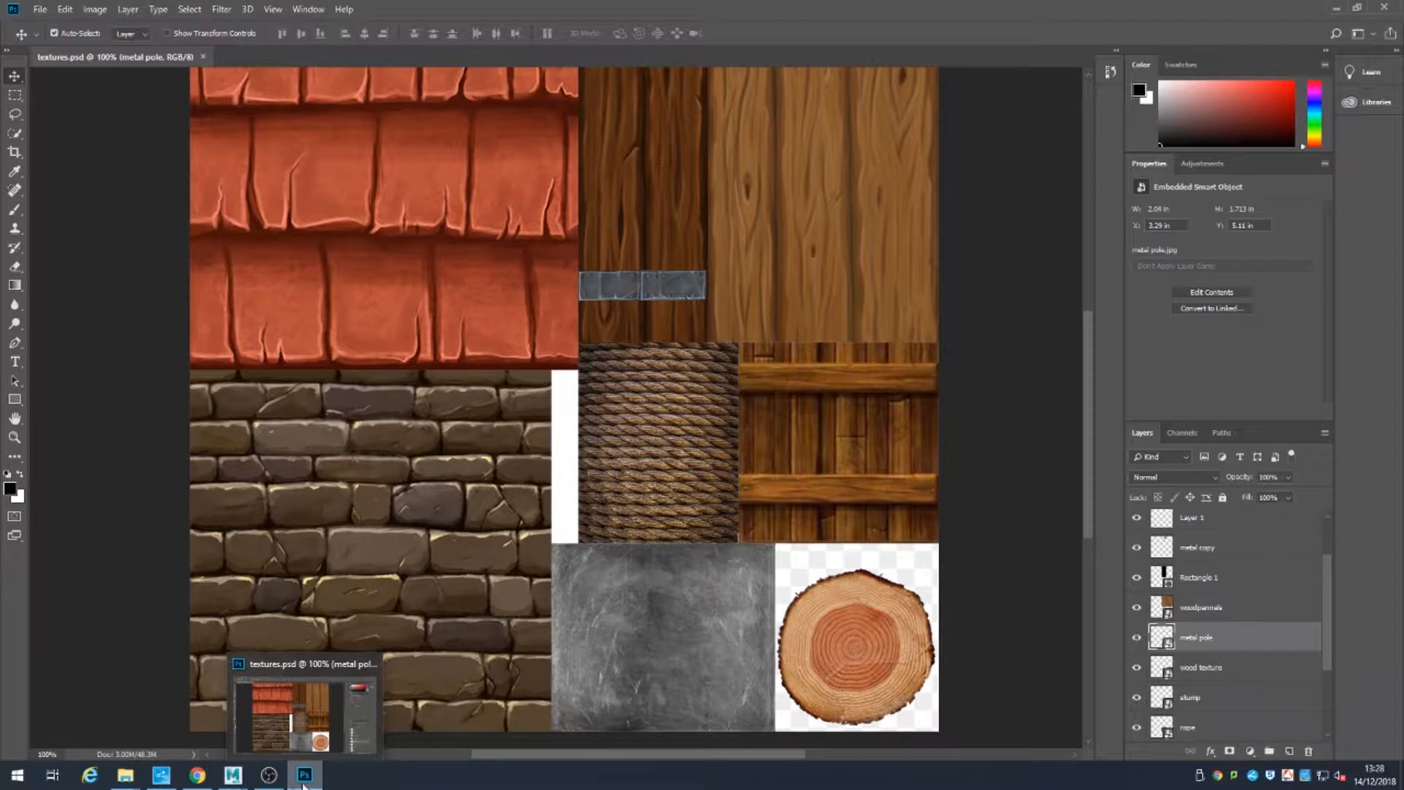
{"action": "mouse_move", "coordinate": [233, 775]}
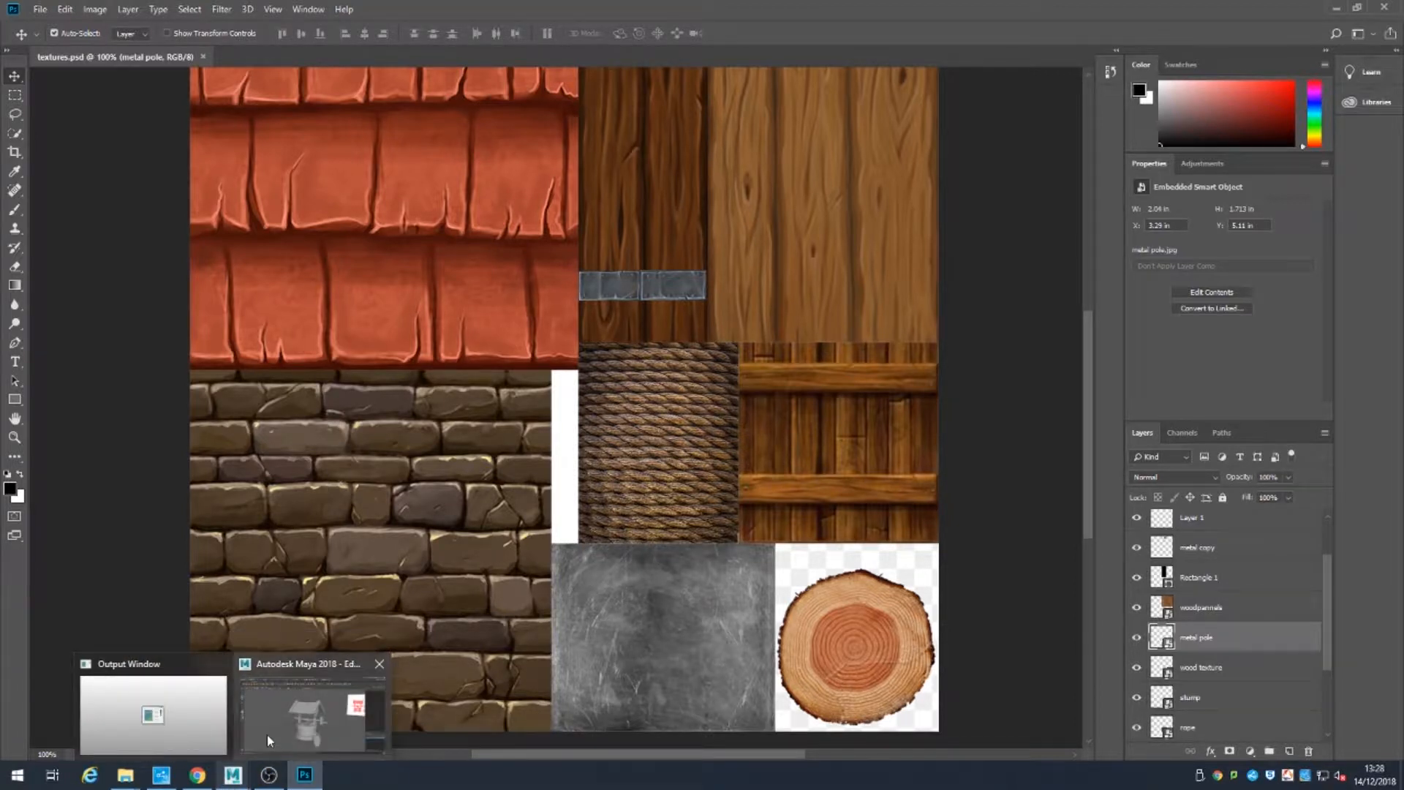
{"action": "left_click", "coordinate": [269, 740]}
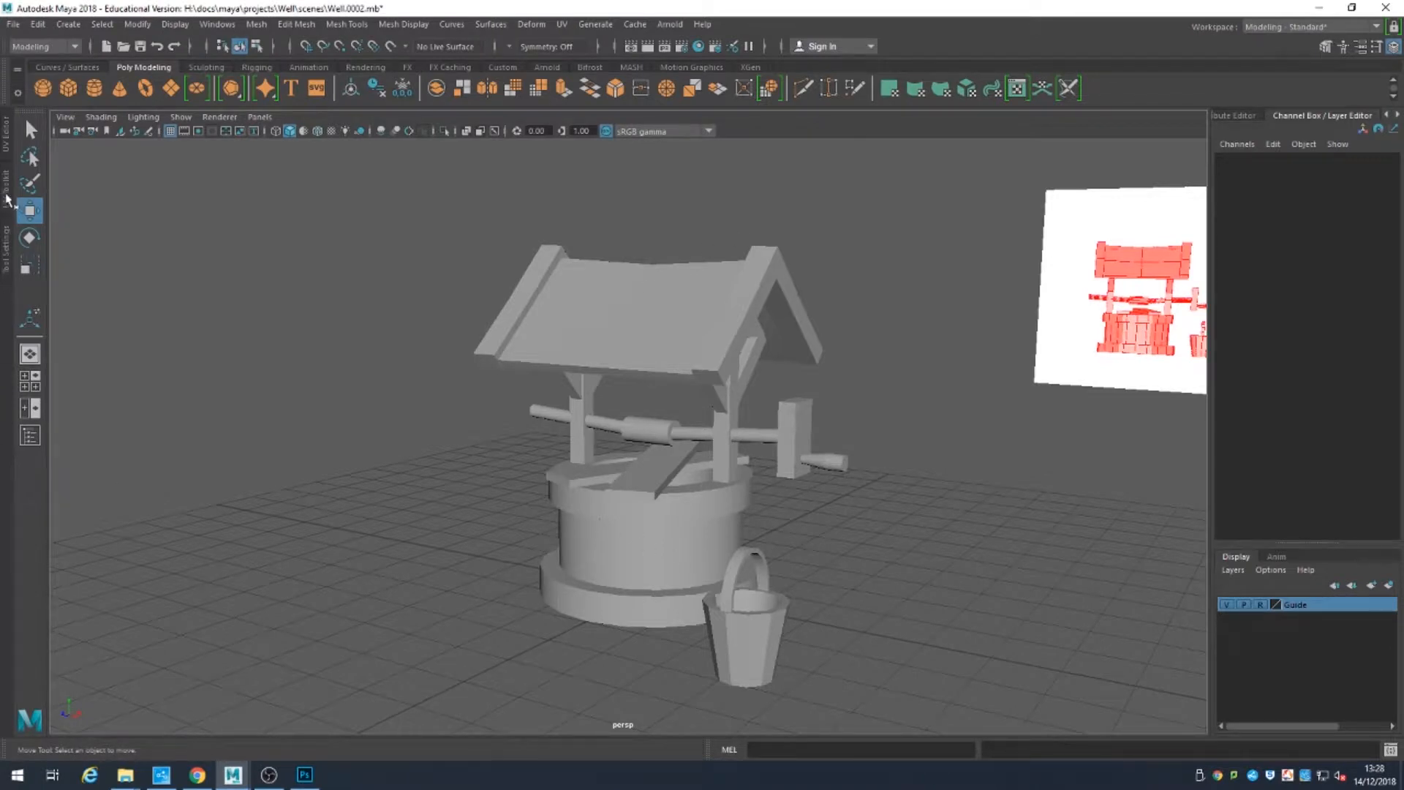
{"action": "left_click", "coordinate": [8, 145]}
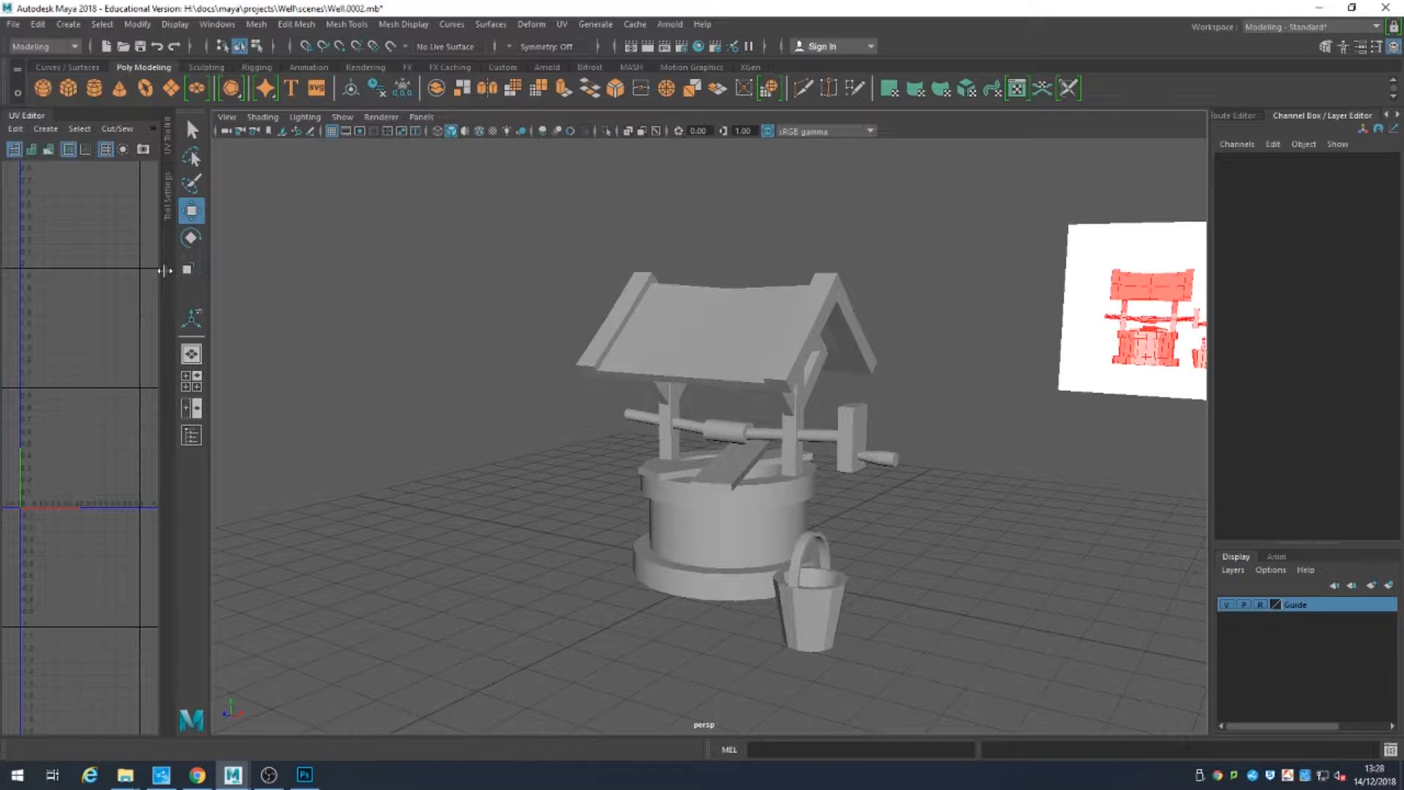
{"action": "left_click_drag", "start_coordinate": [166, 272], "coordinate": [355, 272]}
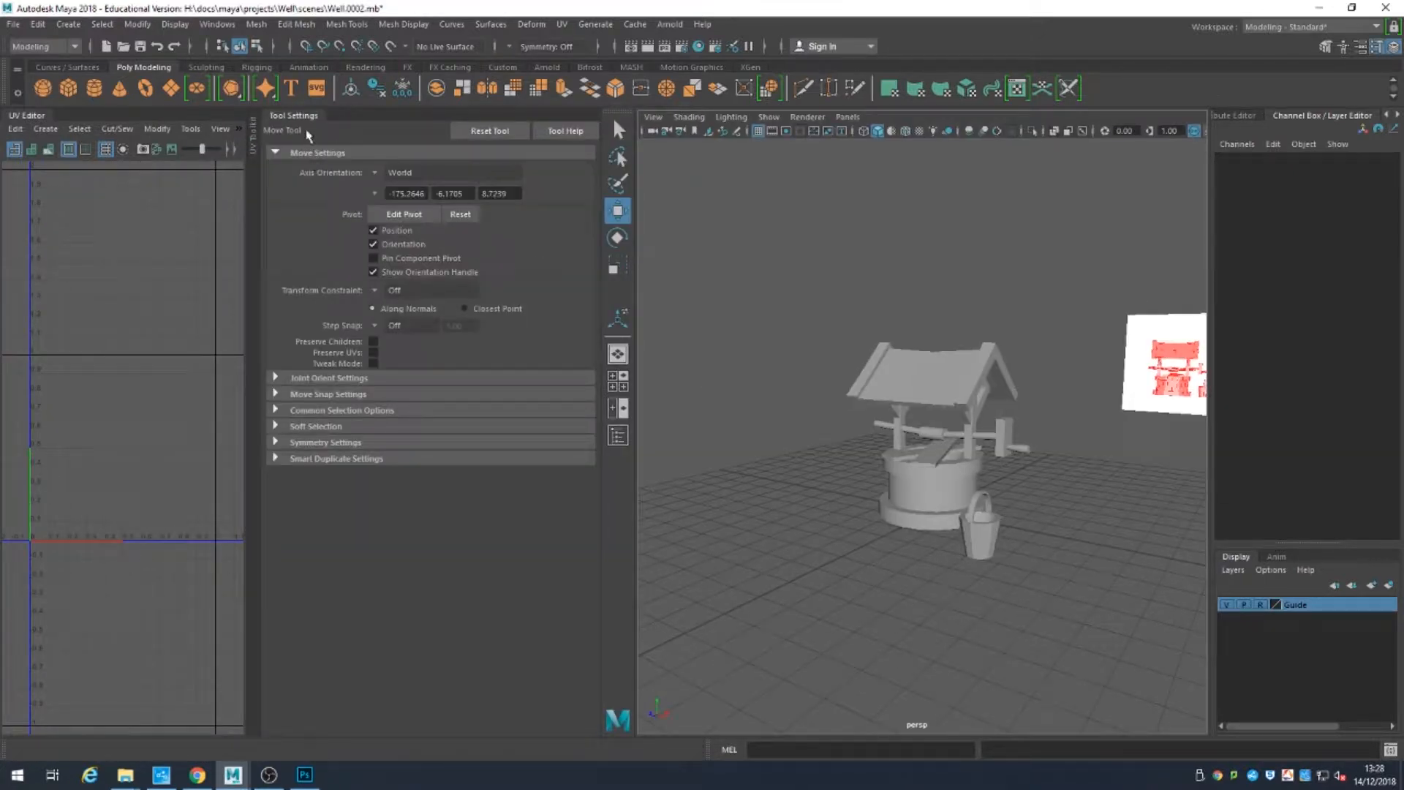
Step: Collapse the tool settings beside the UV Toolkit and widen both the toolkit and the UV Editor
{"action": "left_click", "coordinate": [296, 116]}
{"action": "left_click", "coordinate": [355, 136]}
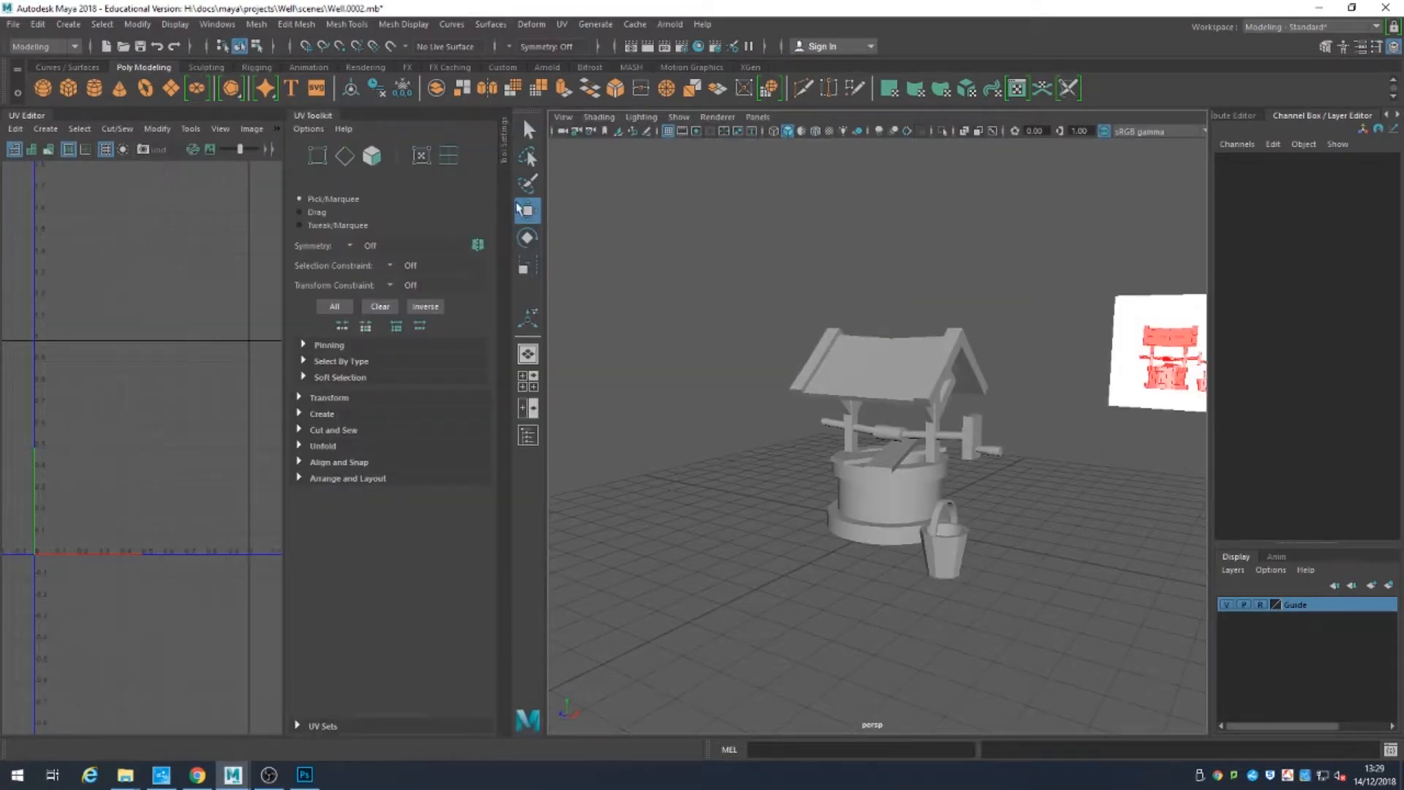
{"action": "left_click_drag", "start_coordinate": [503, 246], "coordinate": [623, 246]}
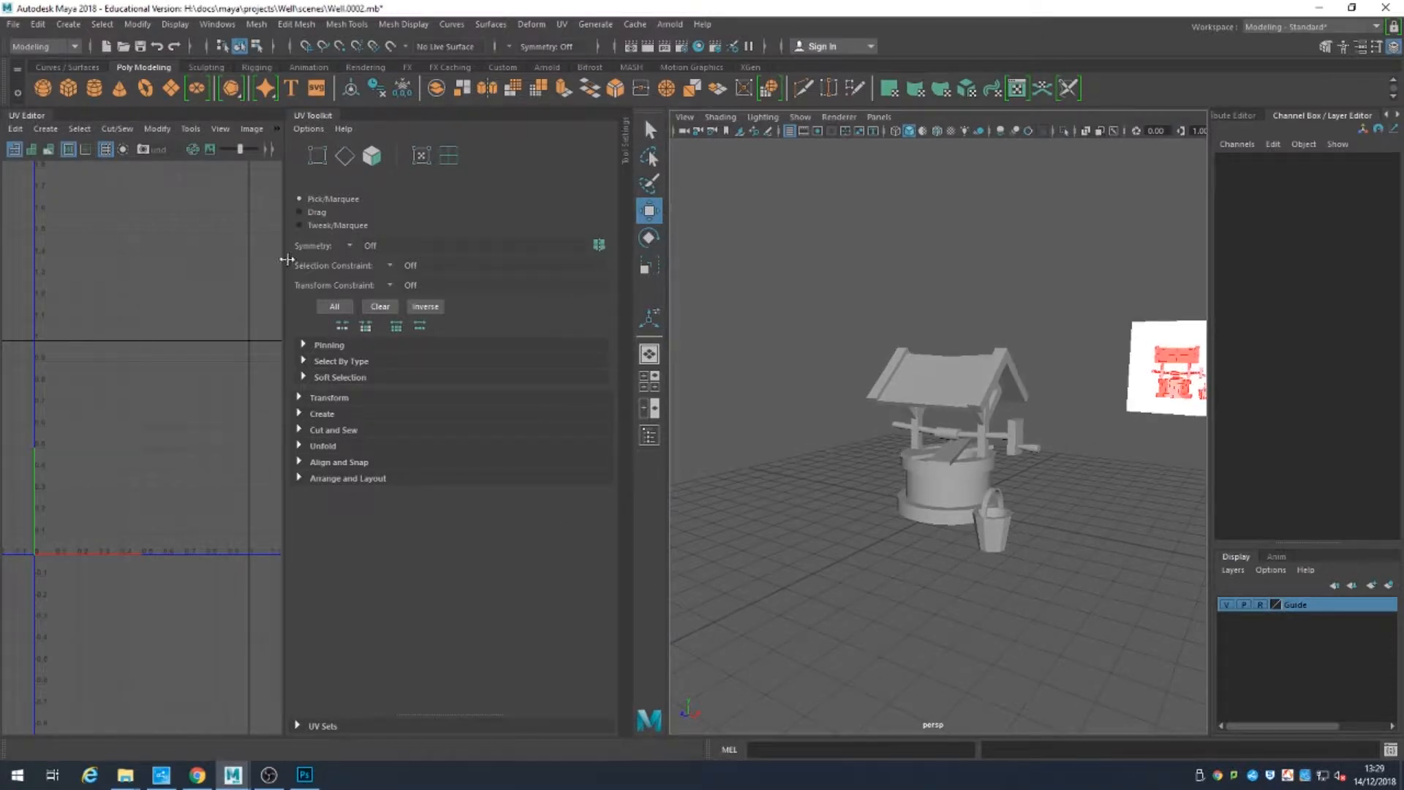
{"action": "left_click_drag", "start_coordinate": [286, 259], "coordinate": [432, 291]}
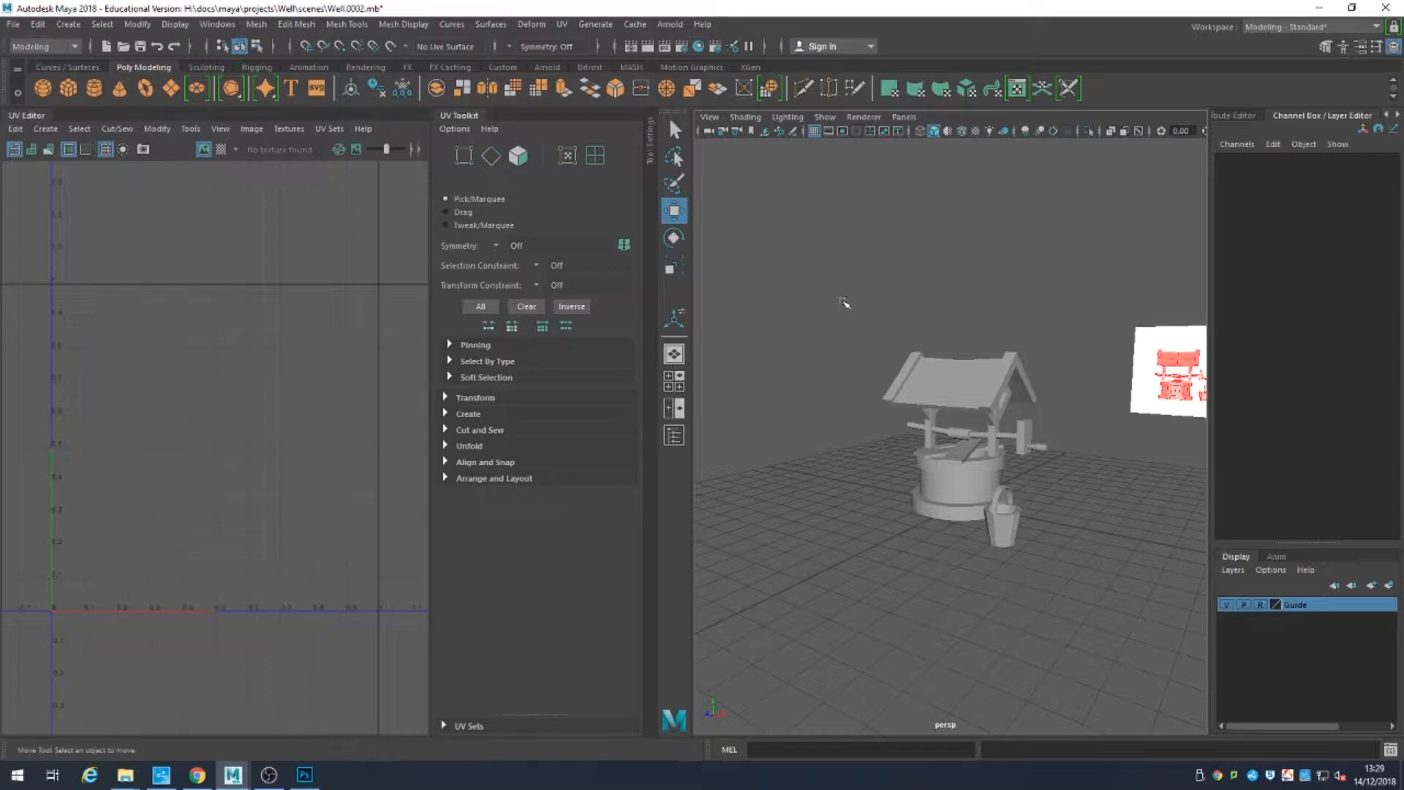
Step: Select all the parts of the well, including the bucket, and frame them in the front view
{"action": "left_click_drag", "start_coordinate": [840, 300], "coordinate": [1070, 580]}
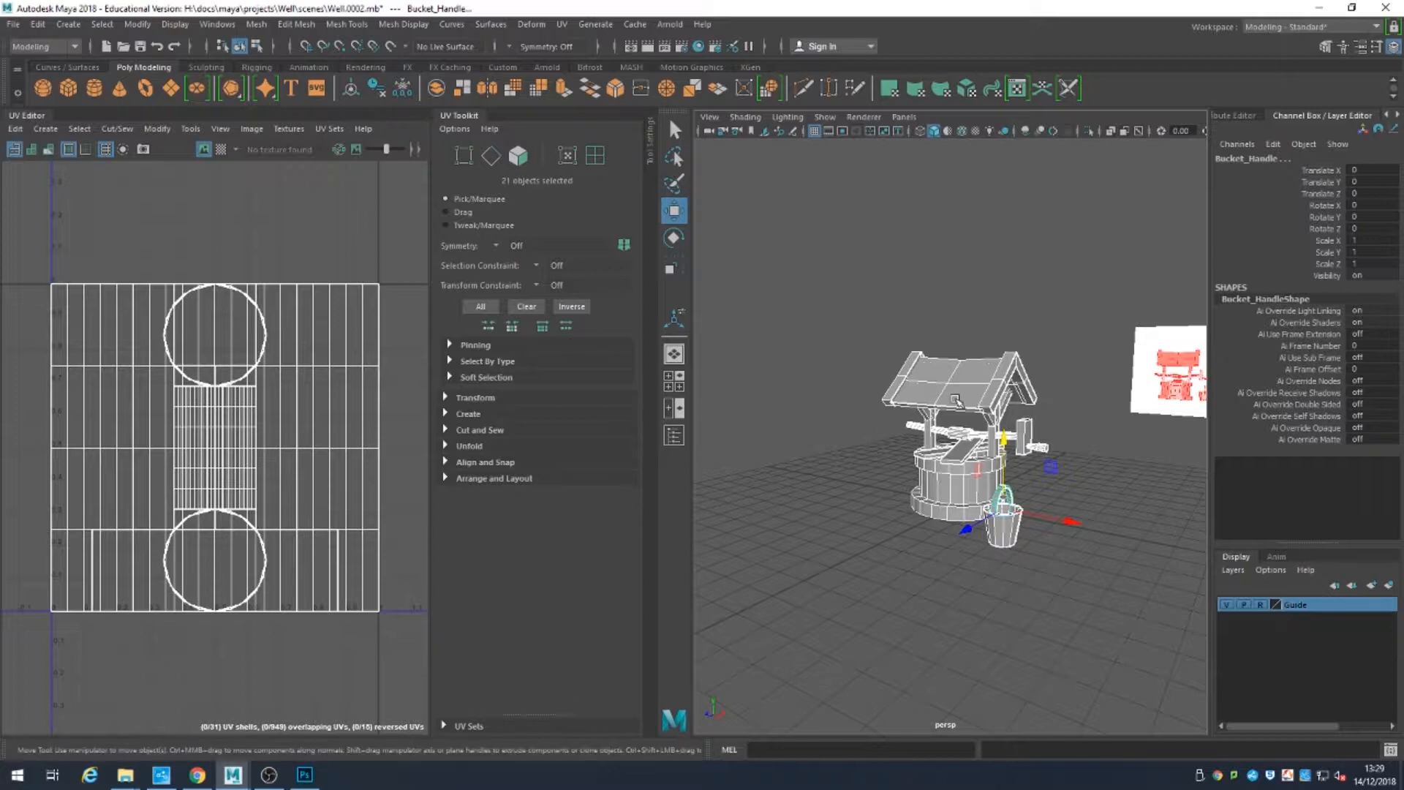
{"action": "left_click", "coordinate": [830, 380]}
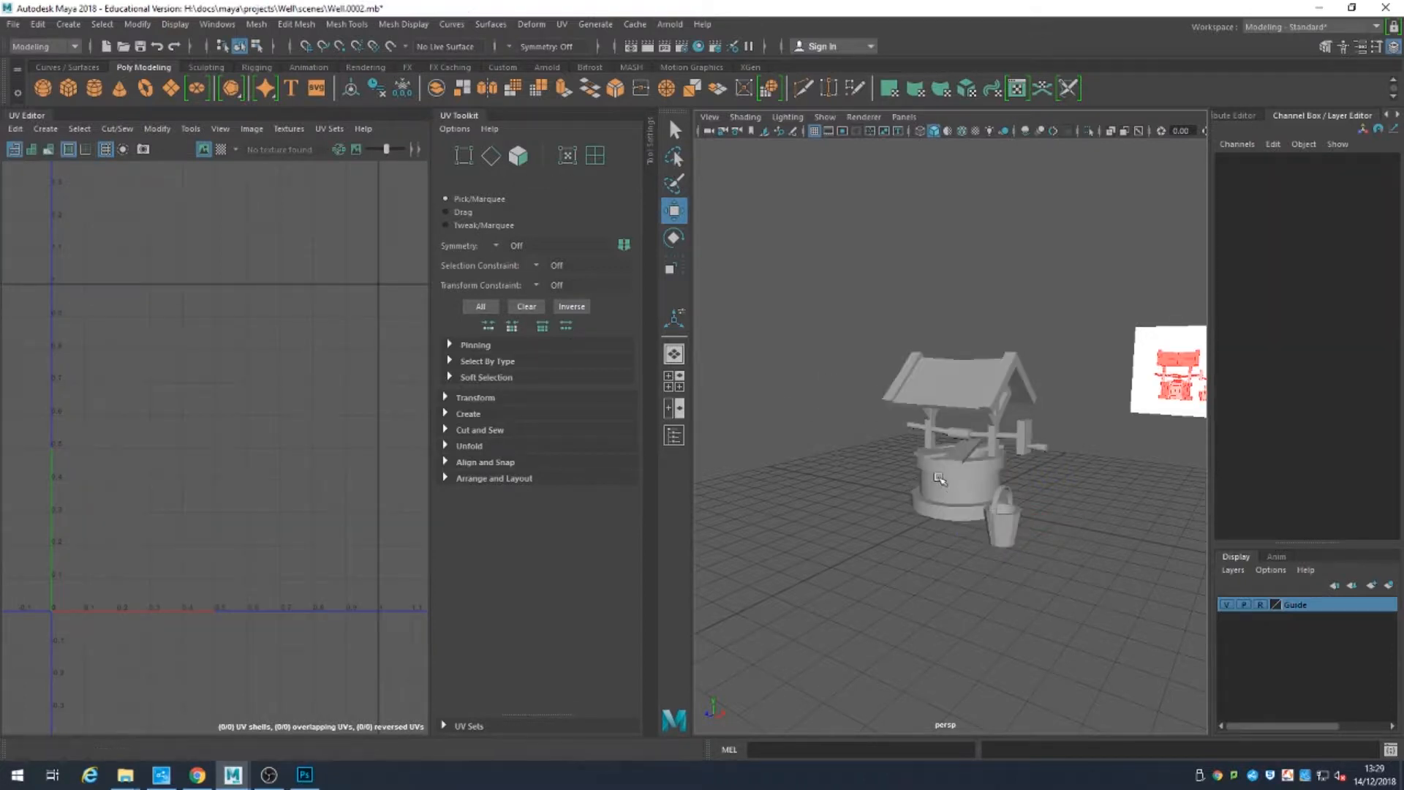
{"action": "left_click_drag", "start_coordinate": [943, 475], "coordinate": [982, 483], "text": "alt"}
{"action": "right_click_drag", "start_coordinate": [983, 483], "coordinate": [1112, 553], "text": "alt"}
{"action": "left_click_drag", "start_coordinate": [1113, 553], "coordinate": [1034, 551], "text": "alt"}
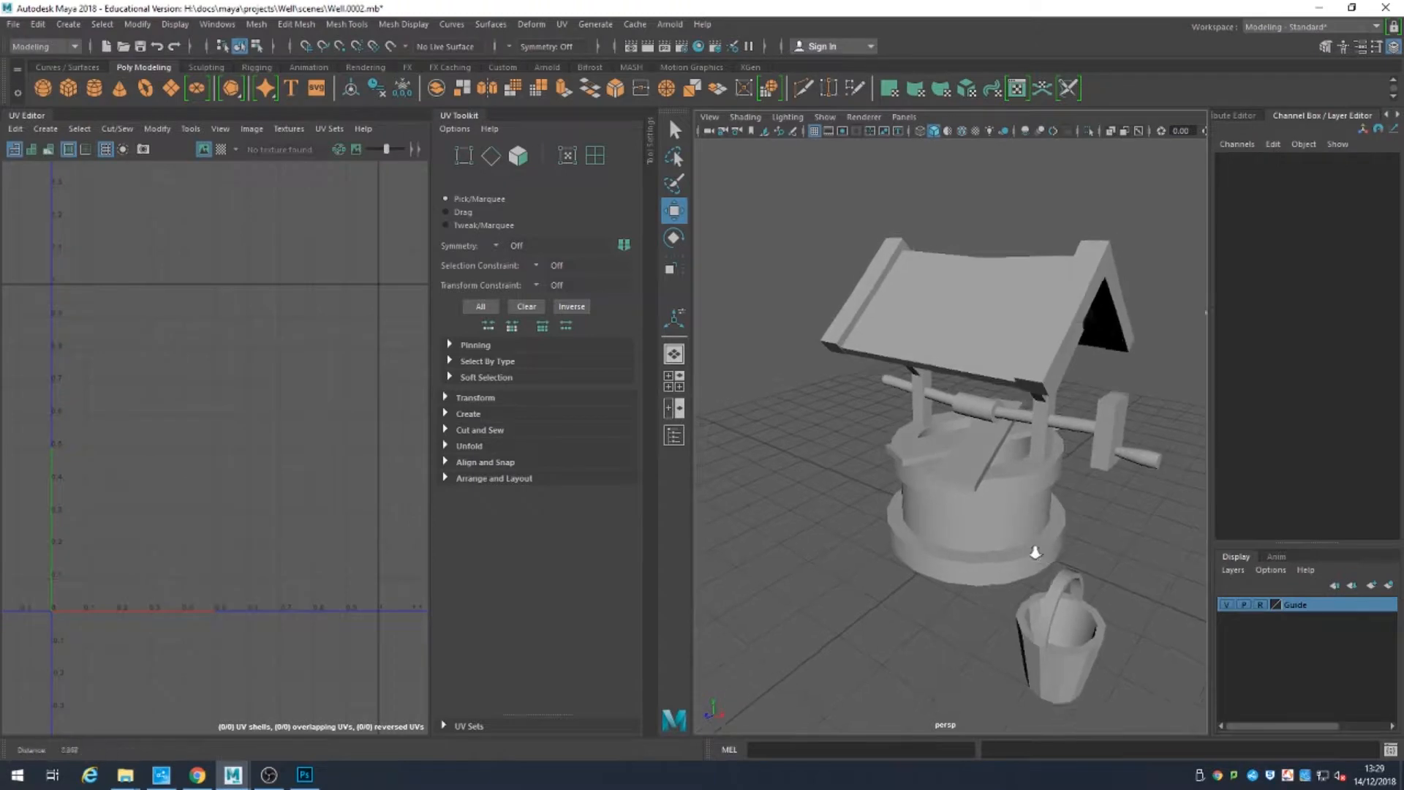
{"action": "right_click_drag", "start_coordinate": [1034, 552], "coordinate": [992, 507], "text": "alt"}
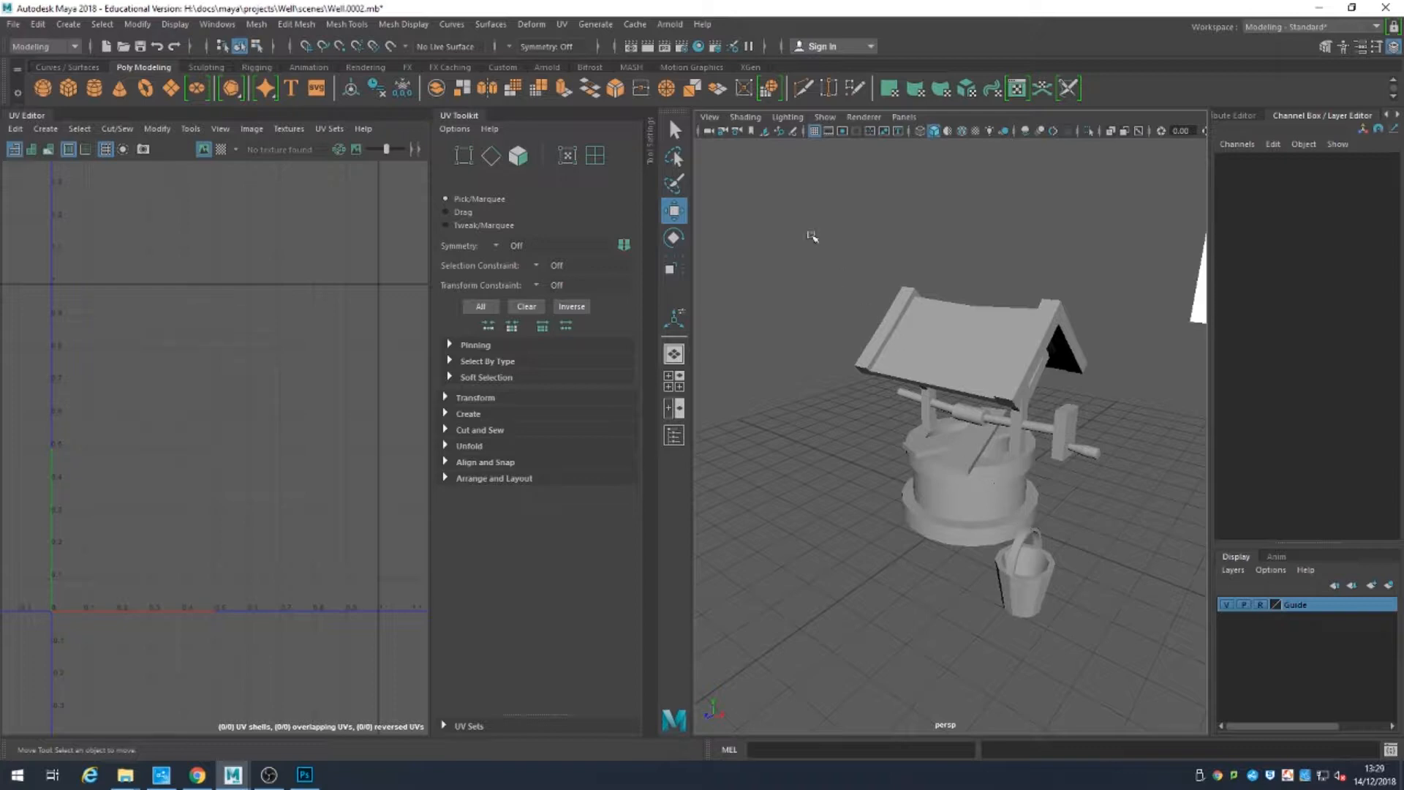
{"action": "left_click_drag", "start_coordinate": [812, 234], "coordinate": [1115, 651]}
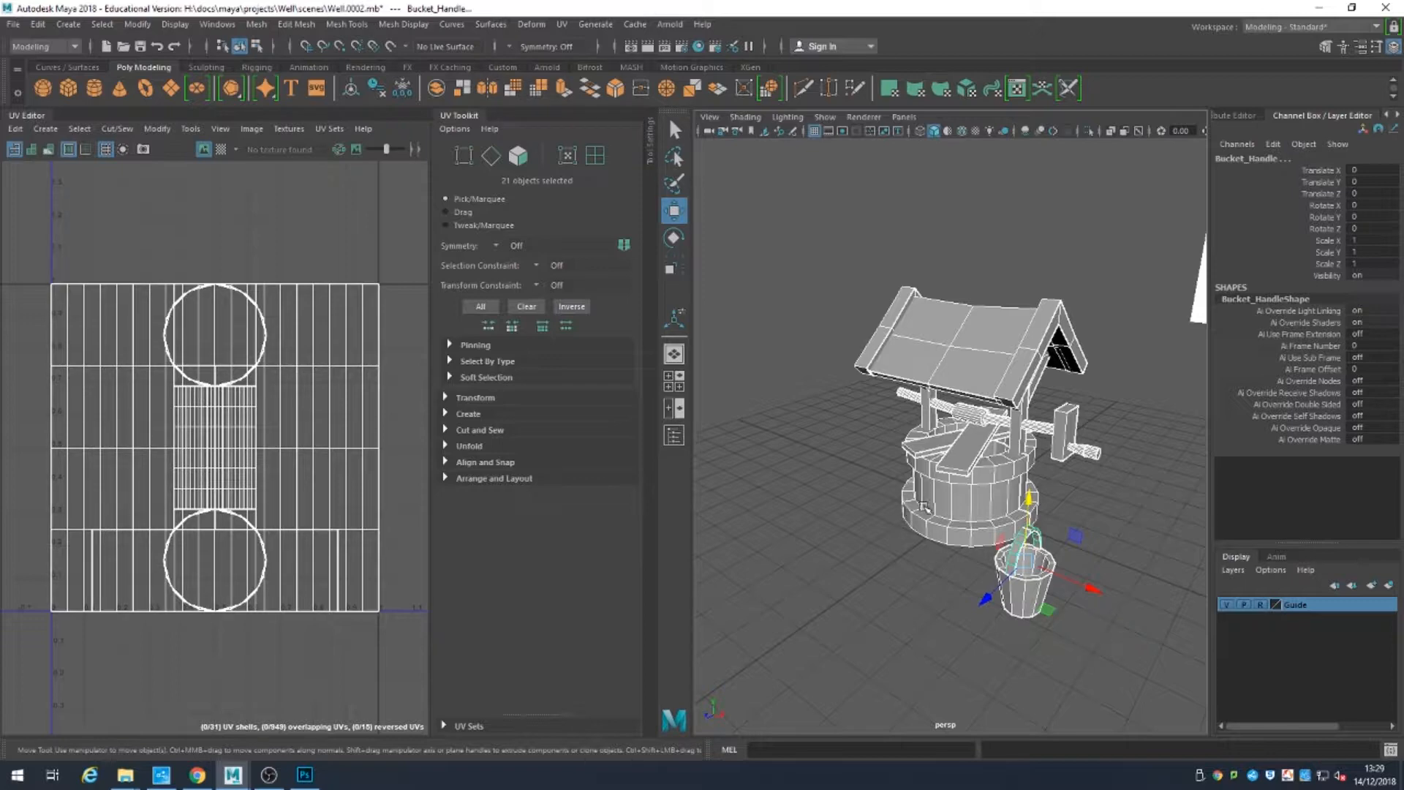
{"action": "key", "text": "space"}
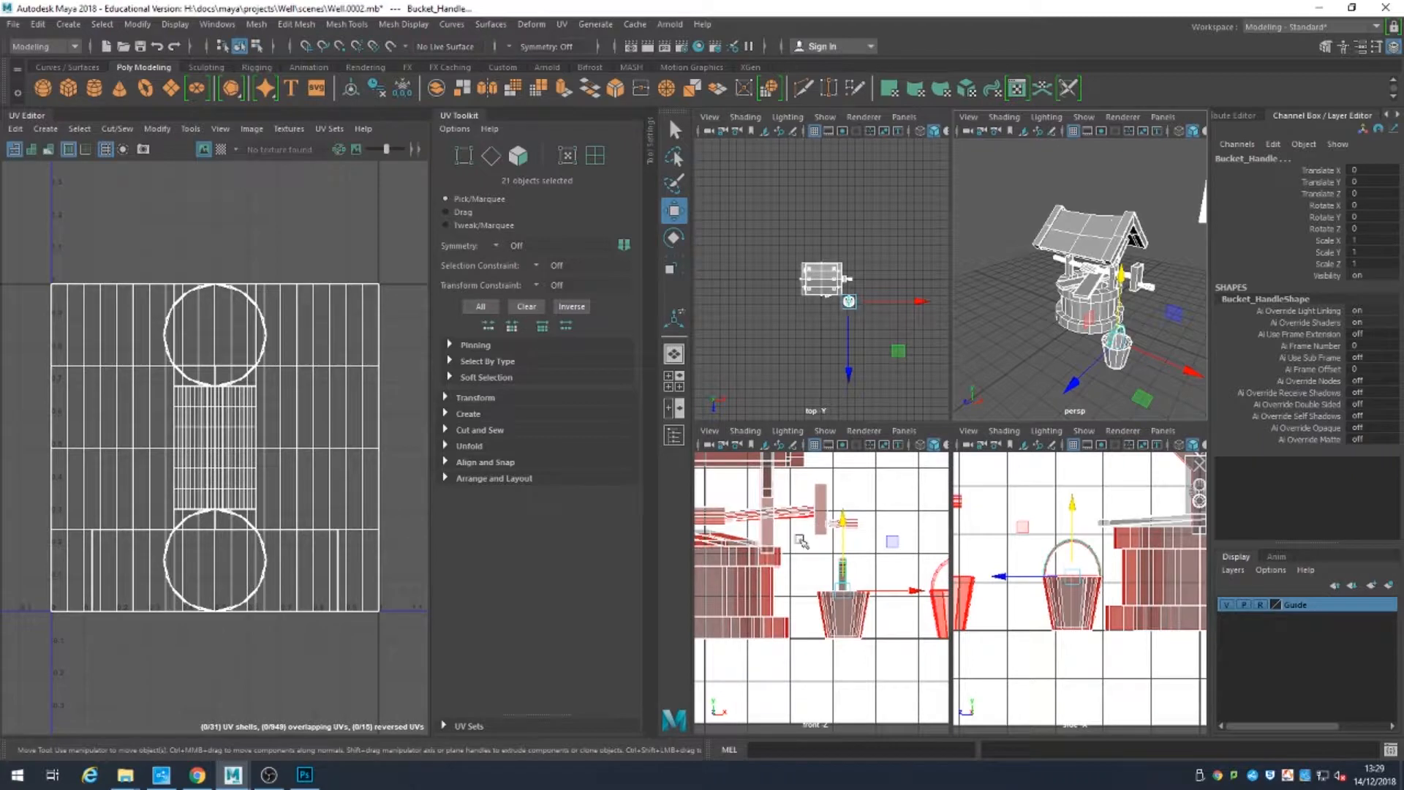
{"action": "key", "text": "space"}
{"action": "key", "text": "f"}
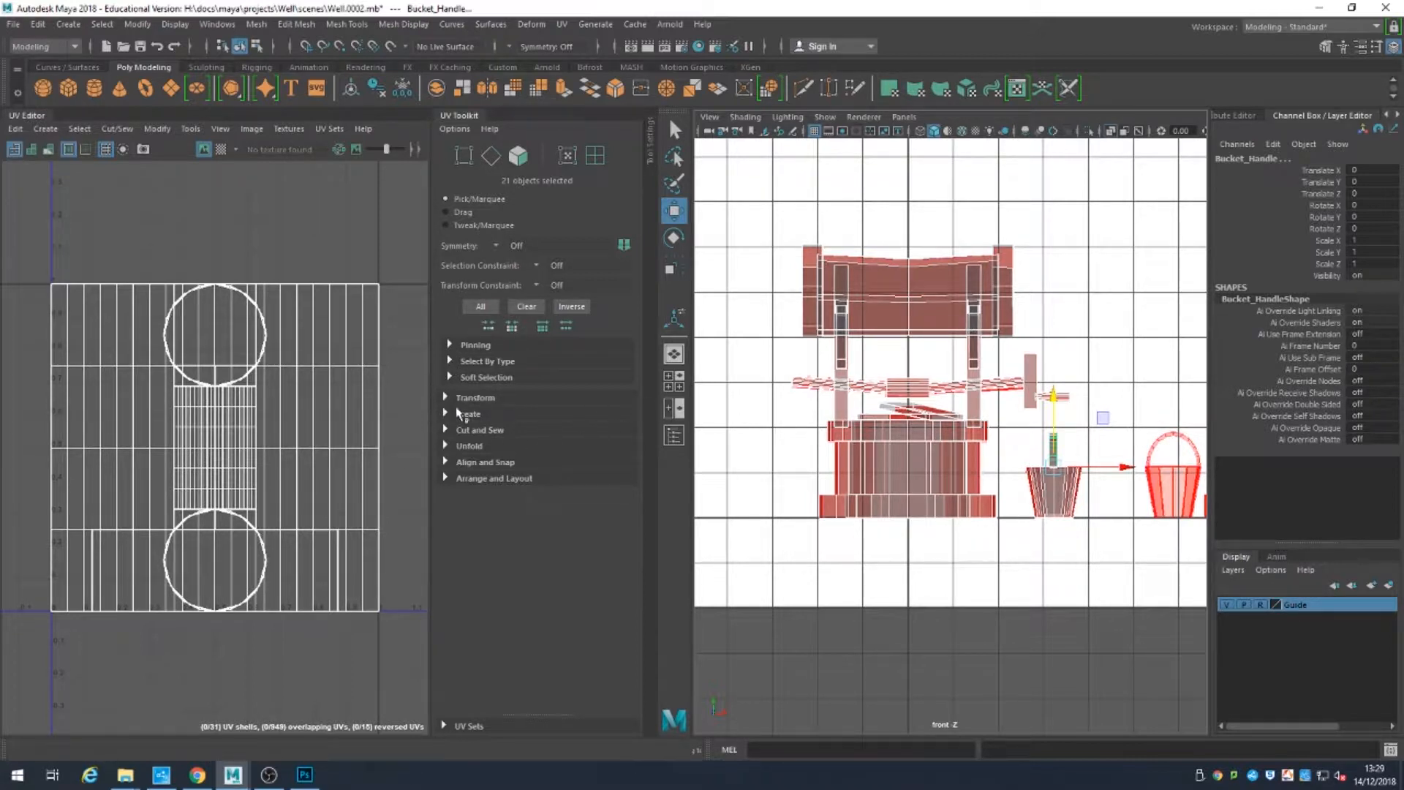
Step: Assign a new Lambert material to the selected well parts and name it lambert_WellMaterial
{"action": "right_click_drag", "start_coordinate": [880, 303], "coordinate": [904, 688]}
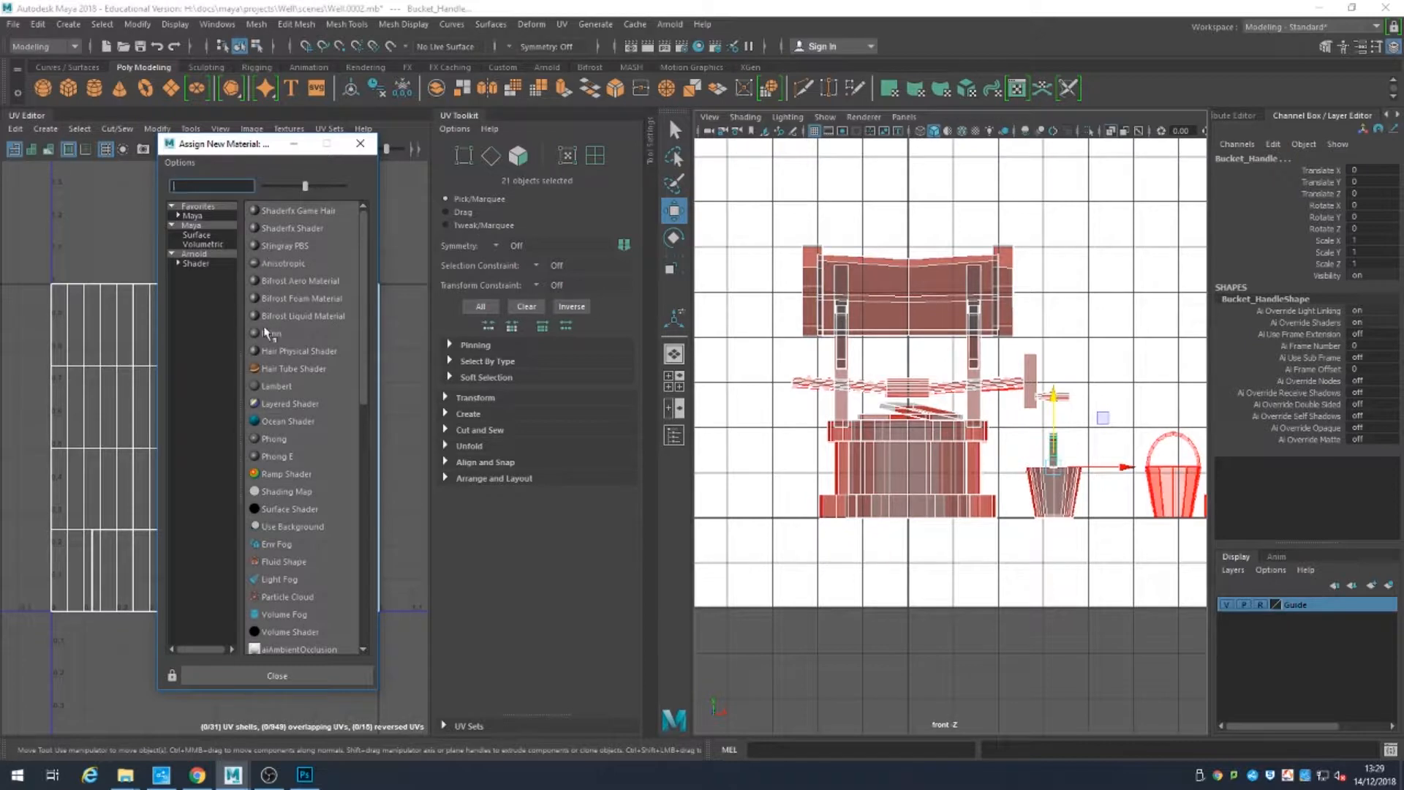
{"action": "left_click", "coordinate": [198, 236]}
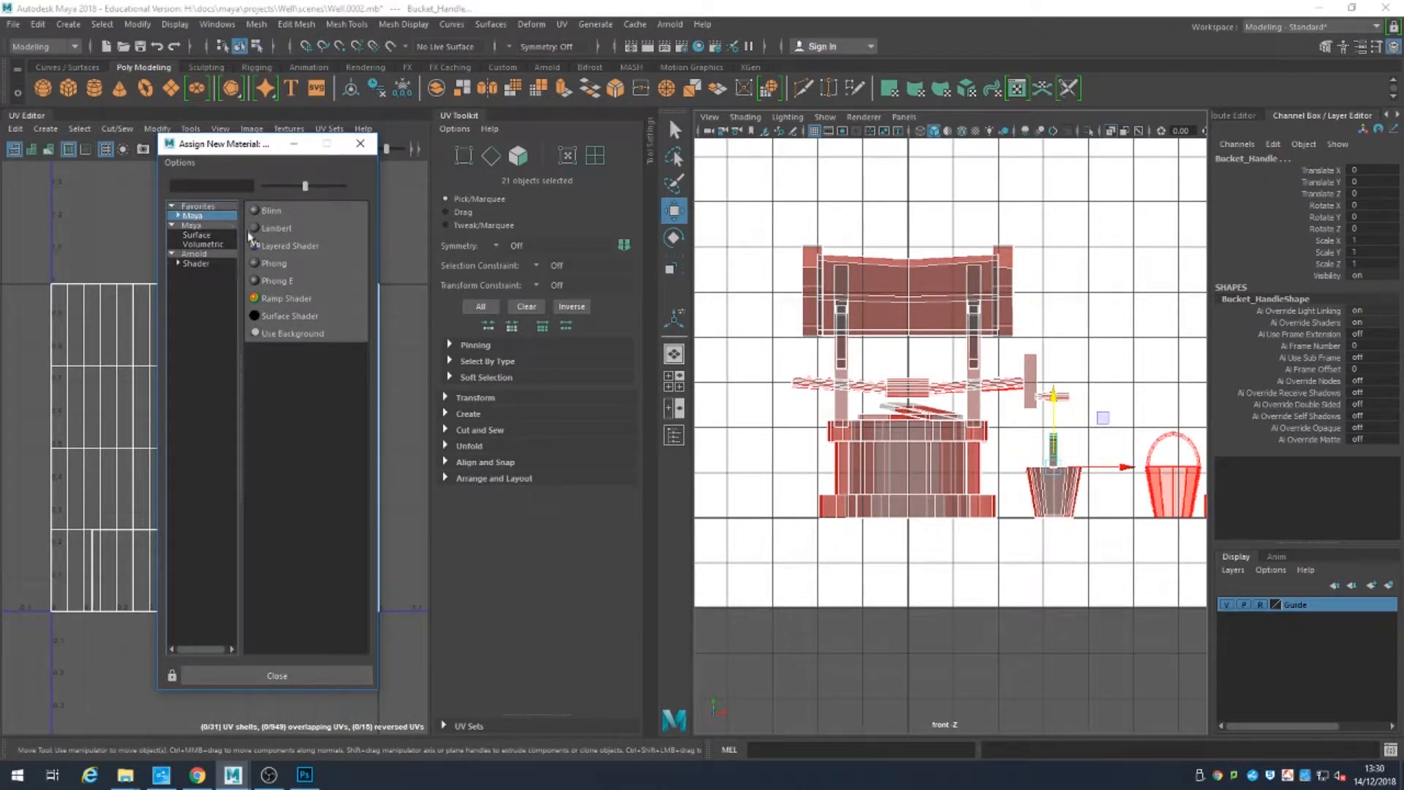
{"action": "left_click", "coordinate": [276, 228]}
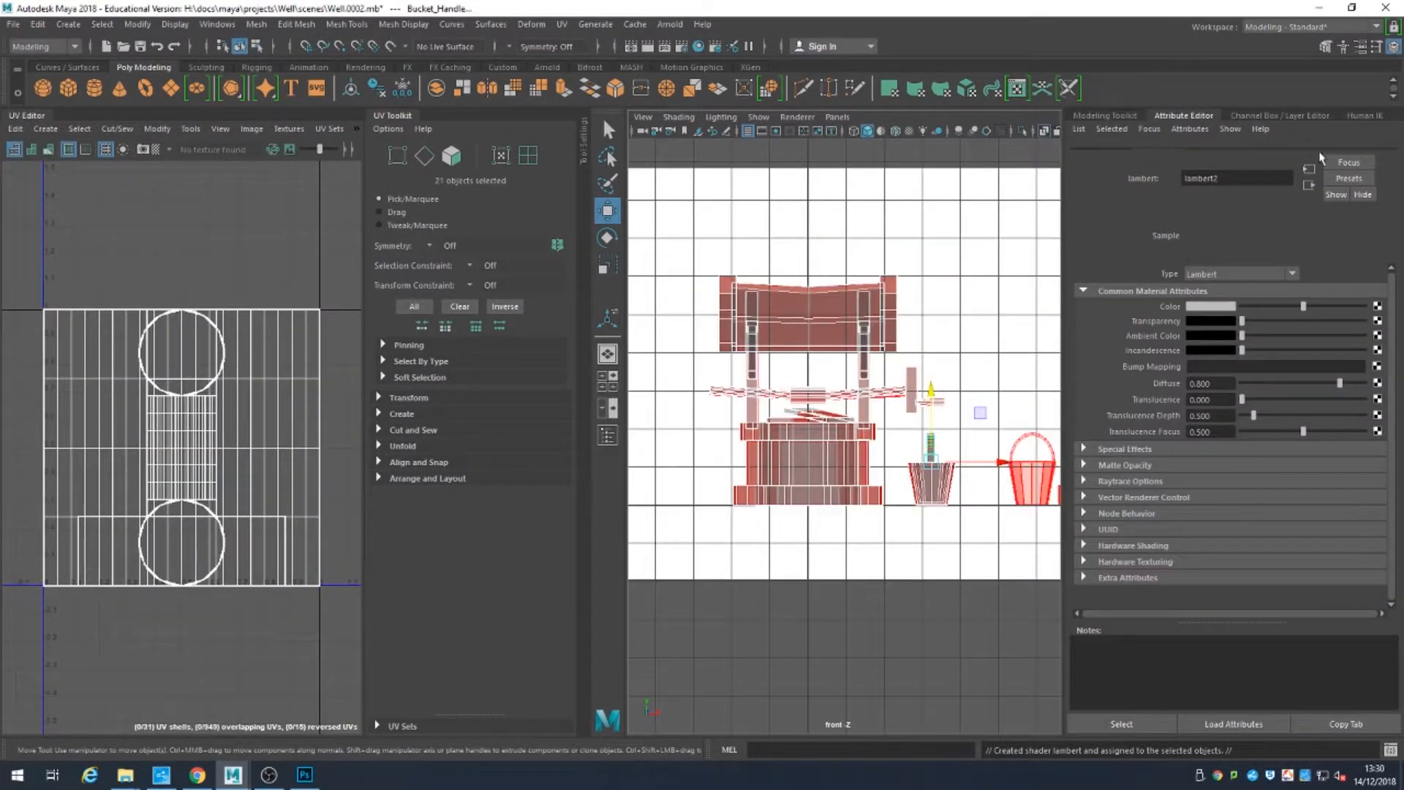
{"action": "left_click", "coordinate": [1269, 156]}
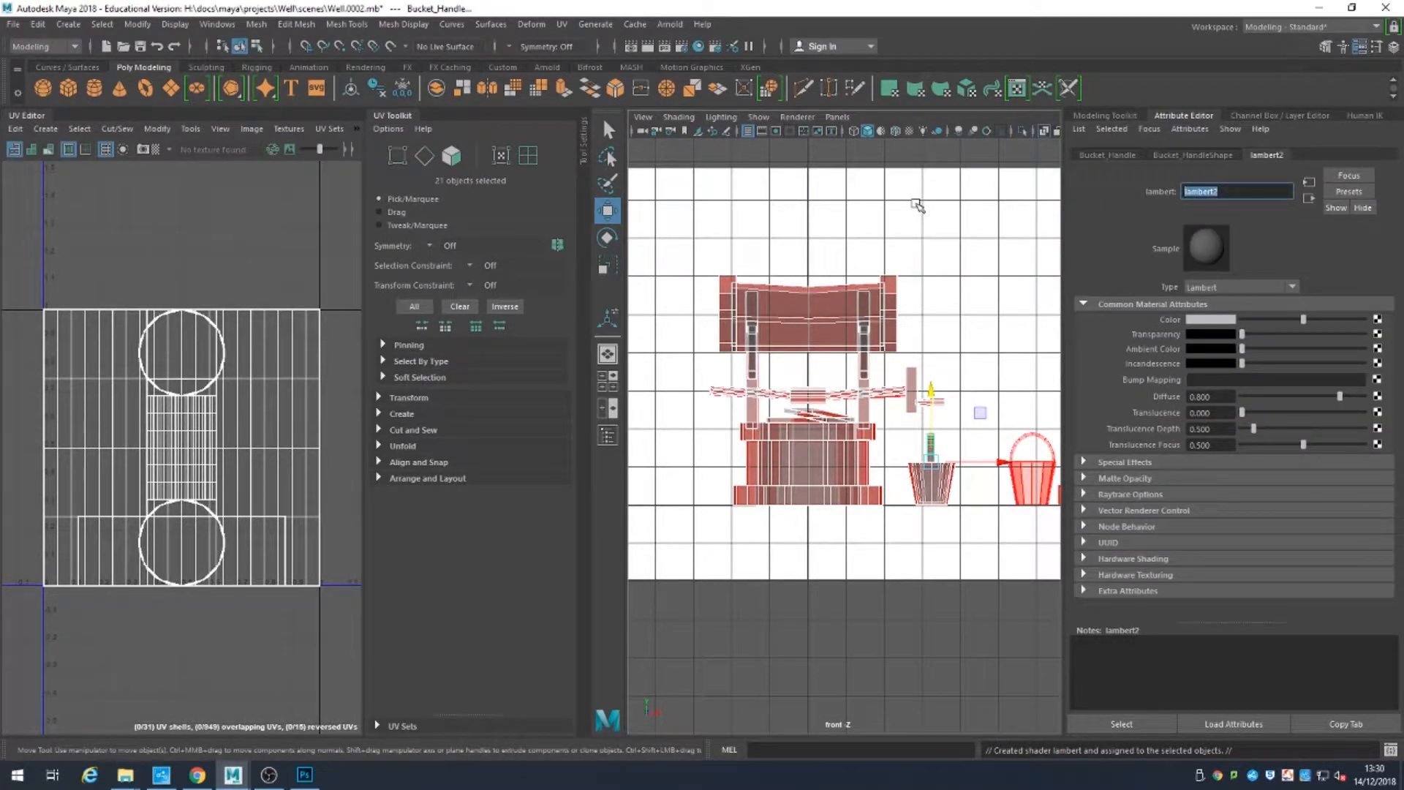
{"action": "key", "text": "Home"}
{"action": "key", "text": "Return"}
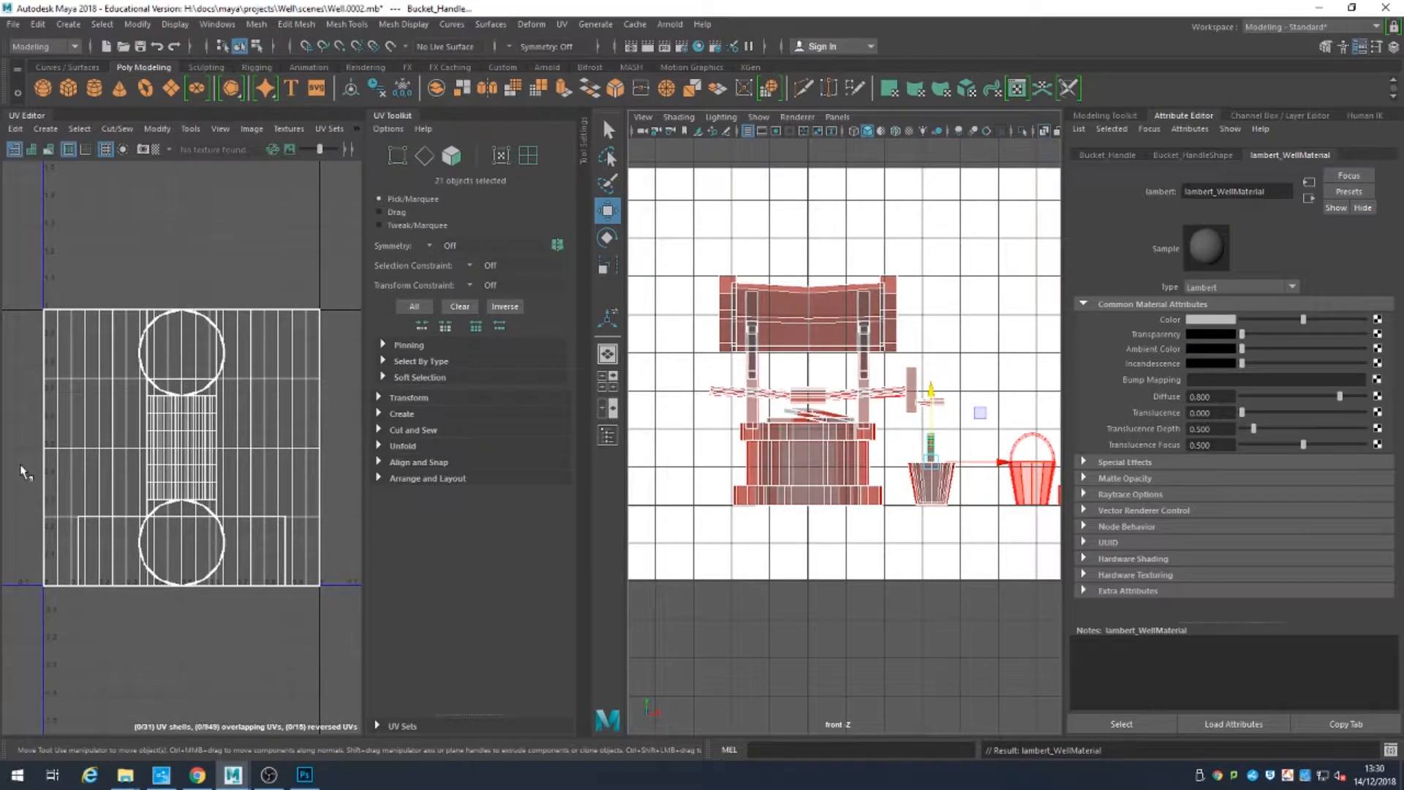
{"action": "left_click", "coordinate": [1200, 117]}
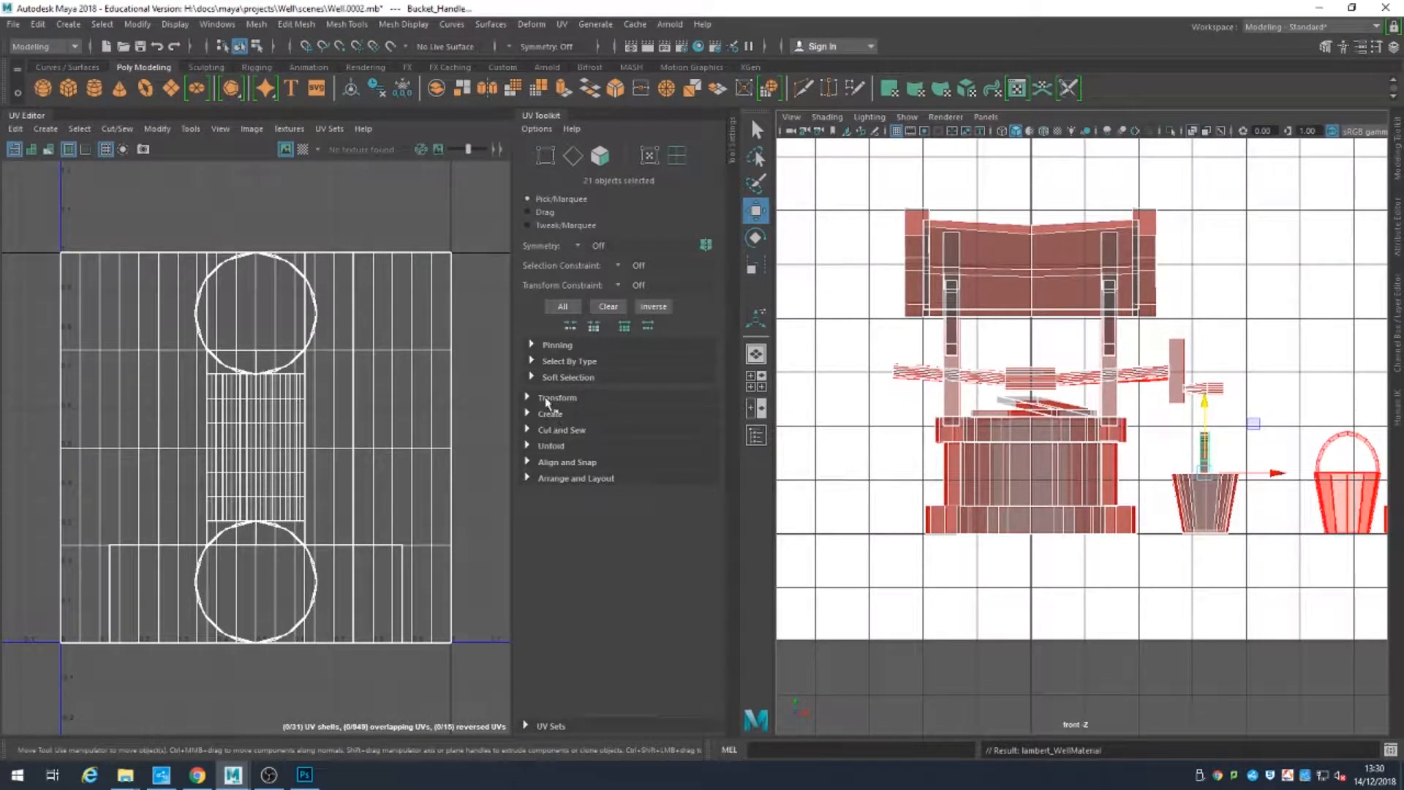
Step: Create camera-based UVs for the whole well from the front view and return to the perspective view
{"action": "left_click", "coordinate": [528, 414]}
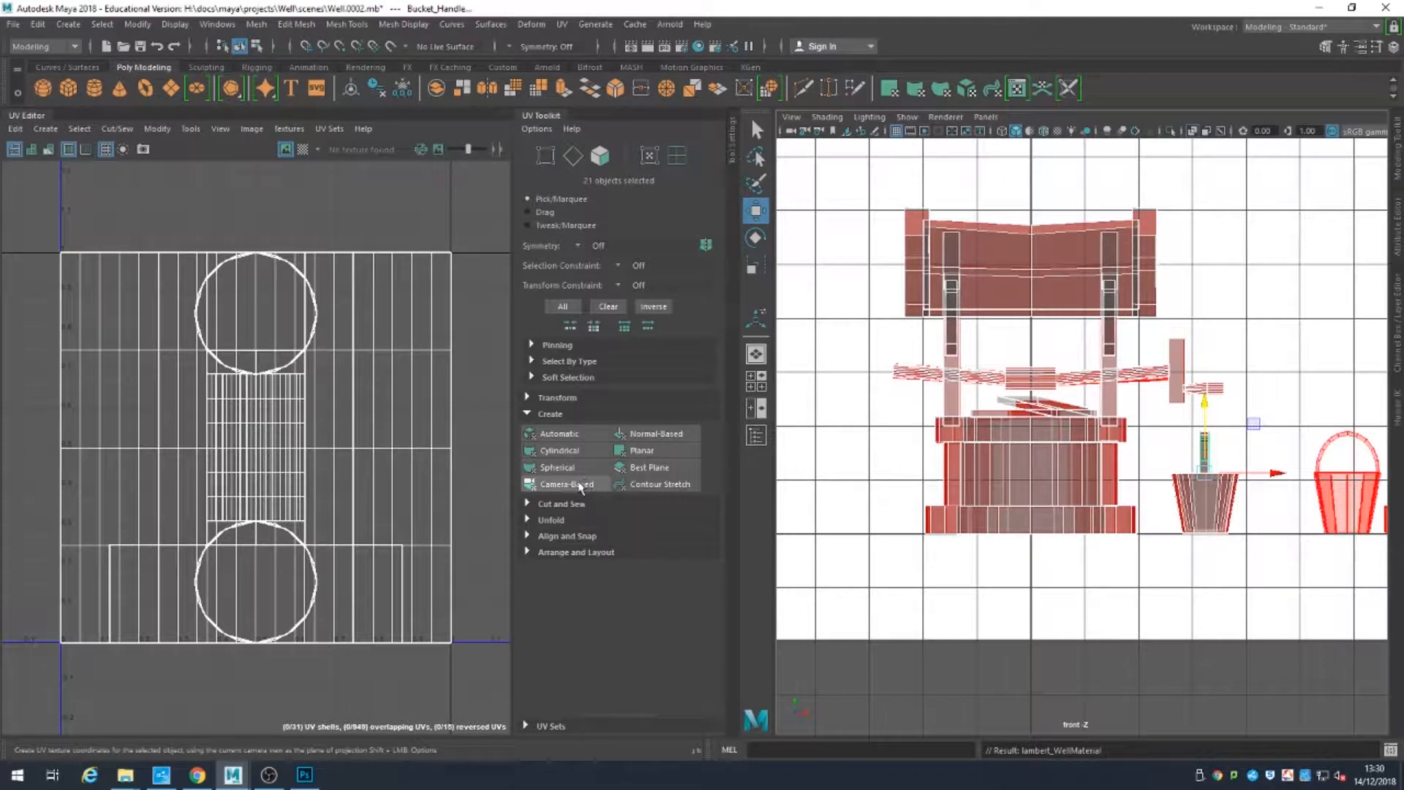
{"action": "left_click", "coordinate": [590, 485]}
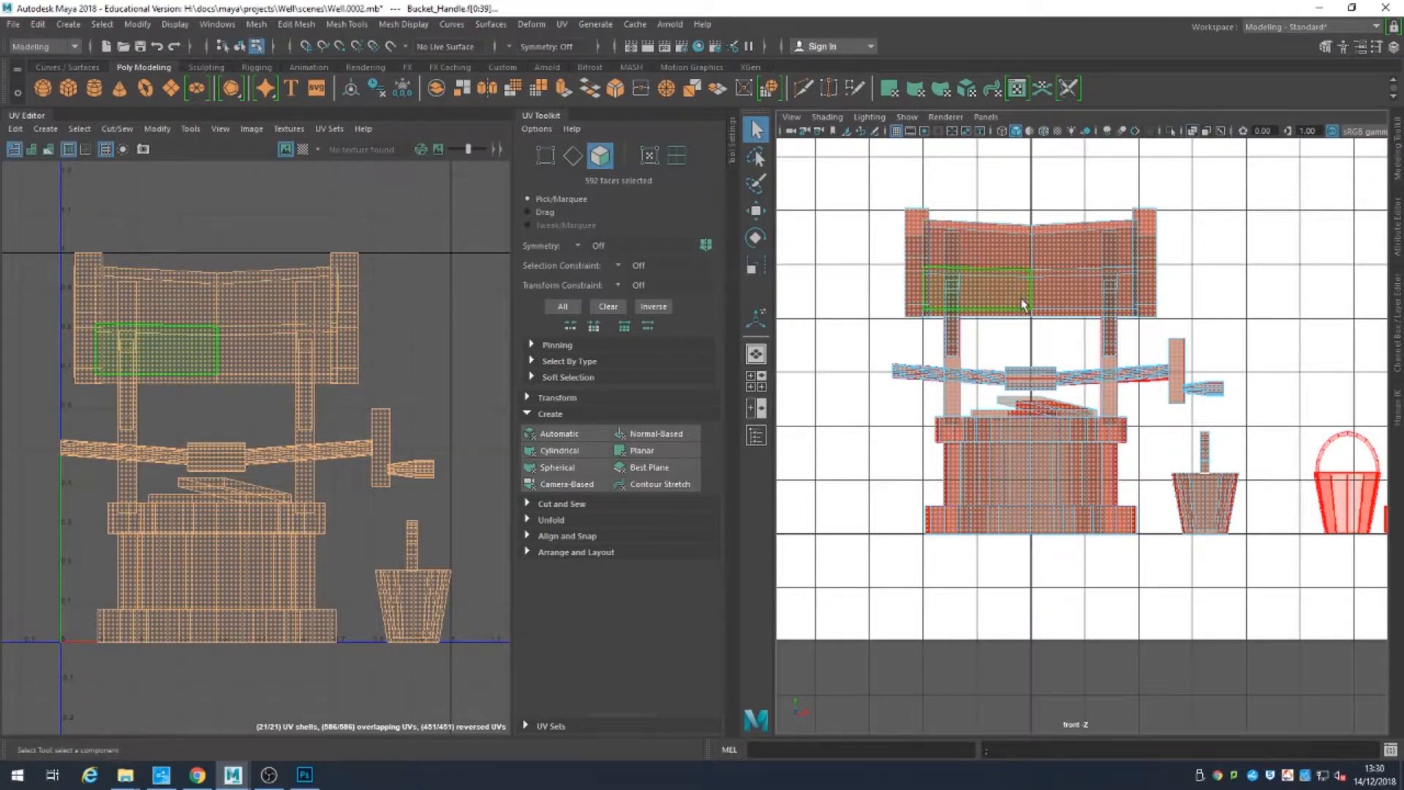
{"action": "key", "text": "space"}
{"action": "key", "text": "space"}
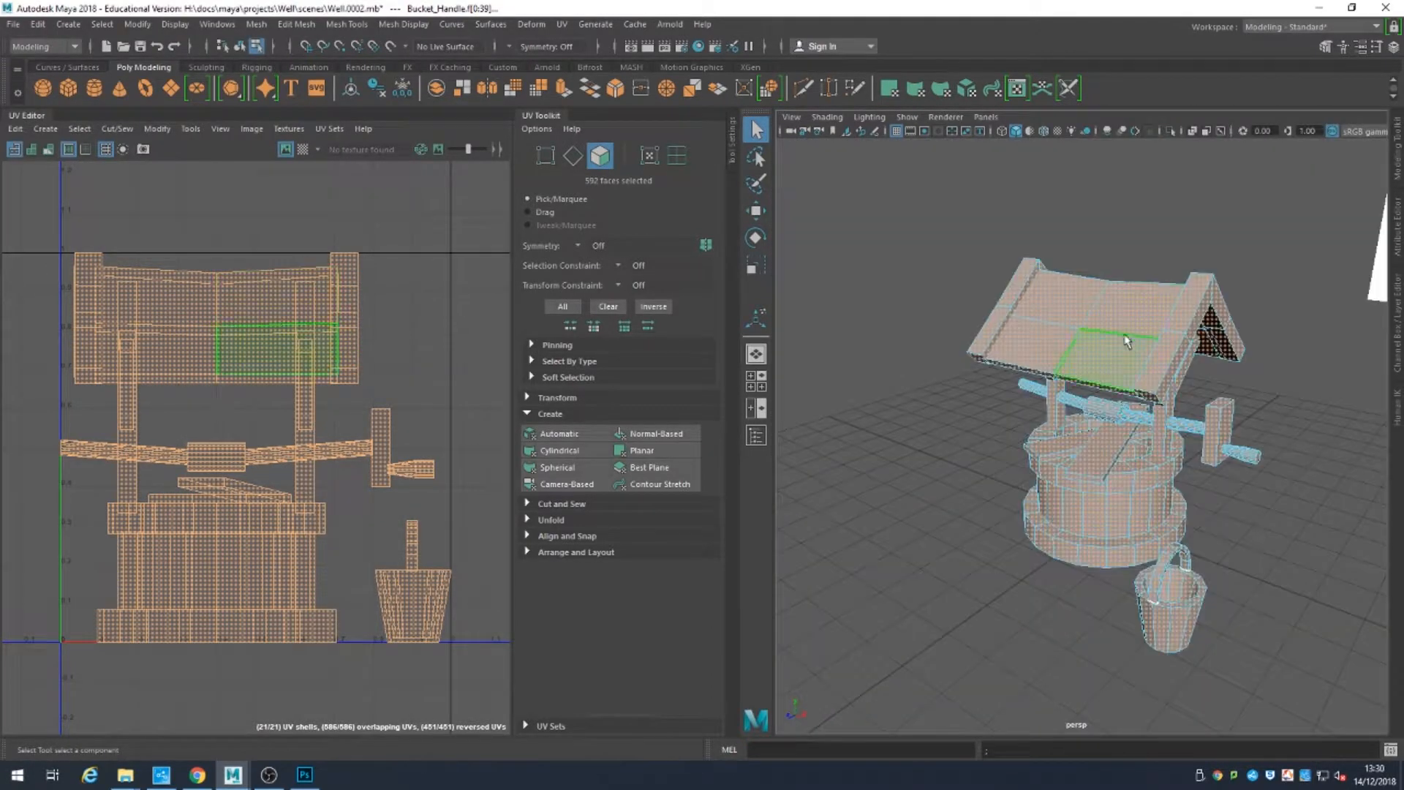
Step: Scale all of the well's UV shells down together and move them outside the 0 to 1 UV square, to its left
{"action": "scroll", "coordinate": [398, 310], "scroll_direction": "down", "scroll_amount": 1}
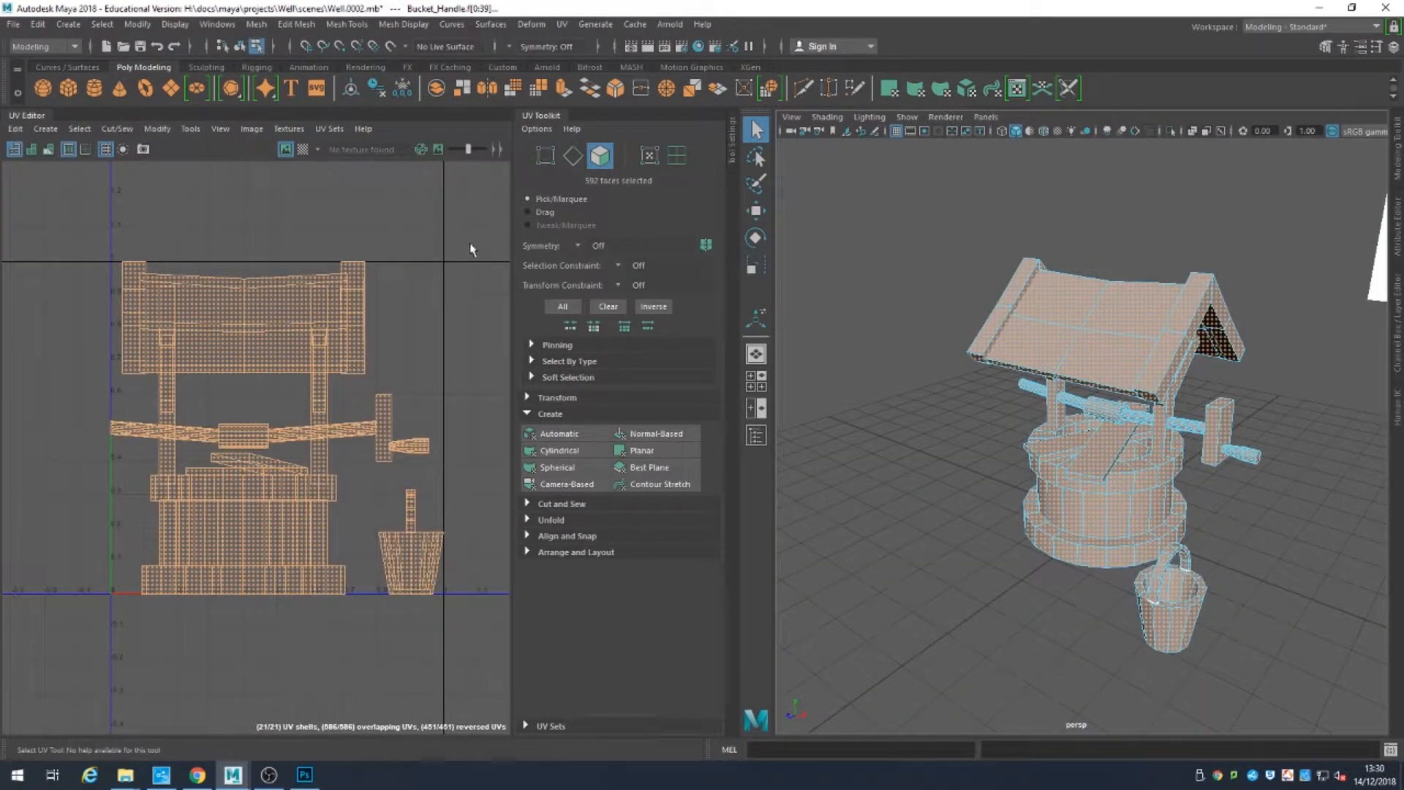
{"action": "left_click_drag", "start_coordinate": [467, 241], "coordinate": [26, 705]}
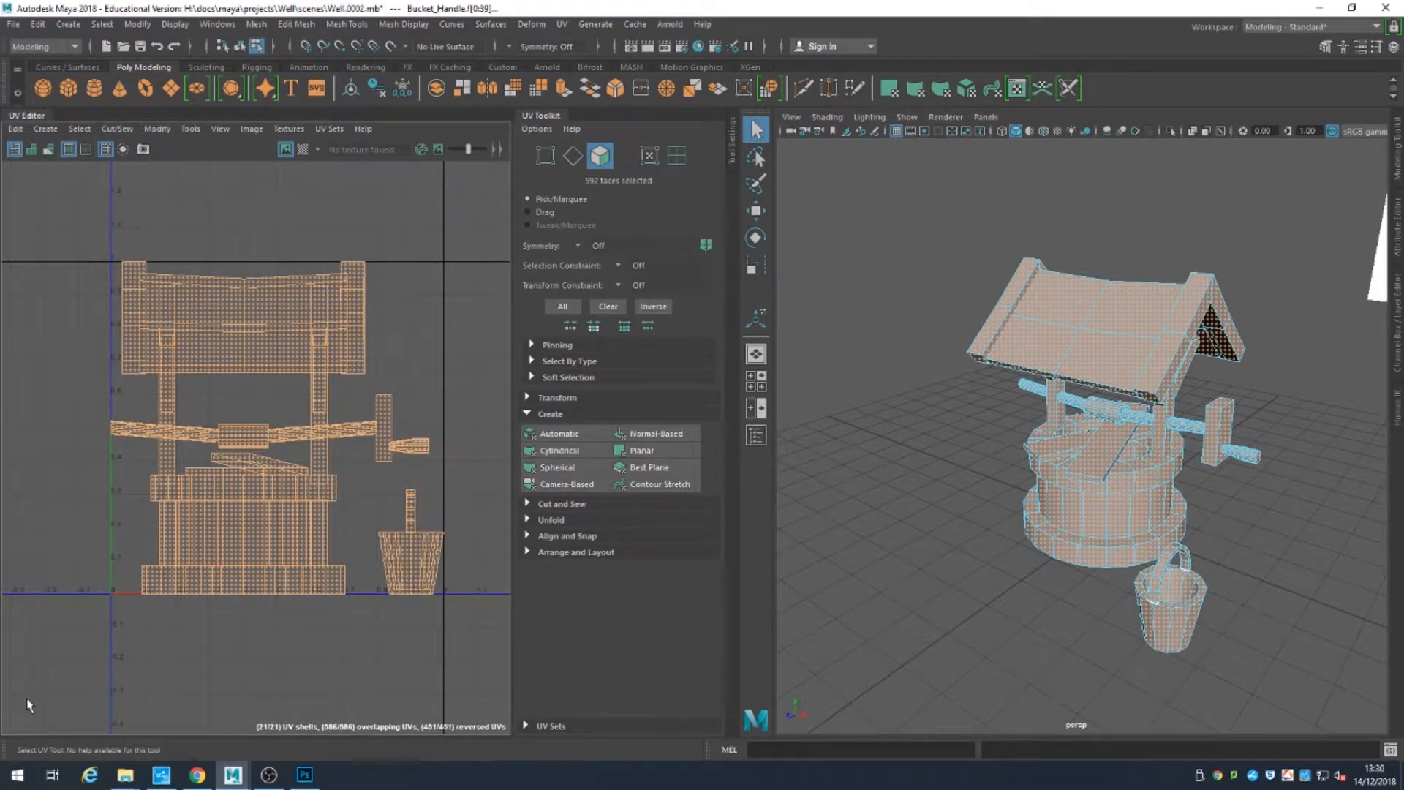
{"action": "left_click", "coordinate": [675, 155]}
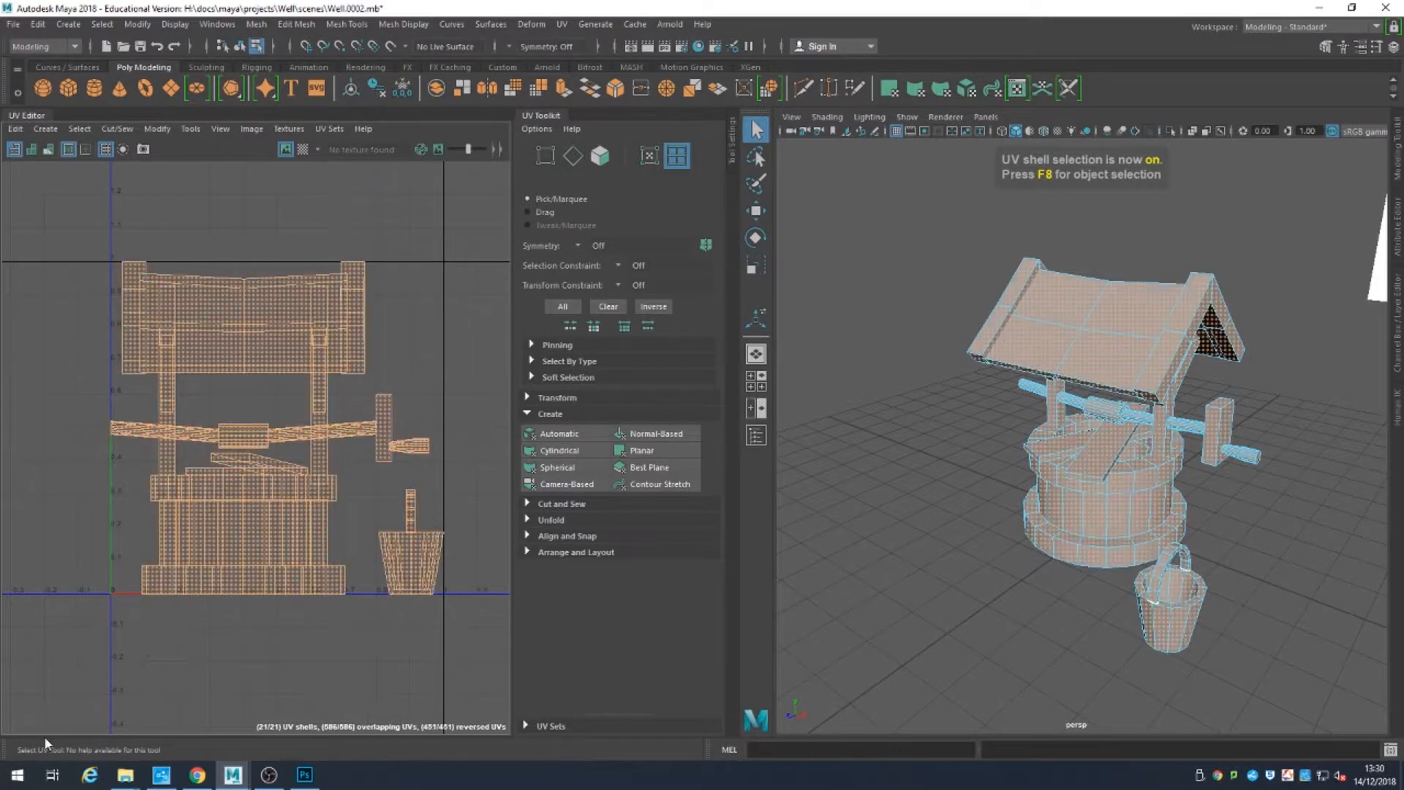
{"action": "left_click", "coordinate": [756, 265]}
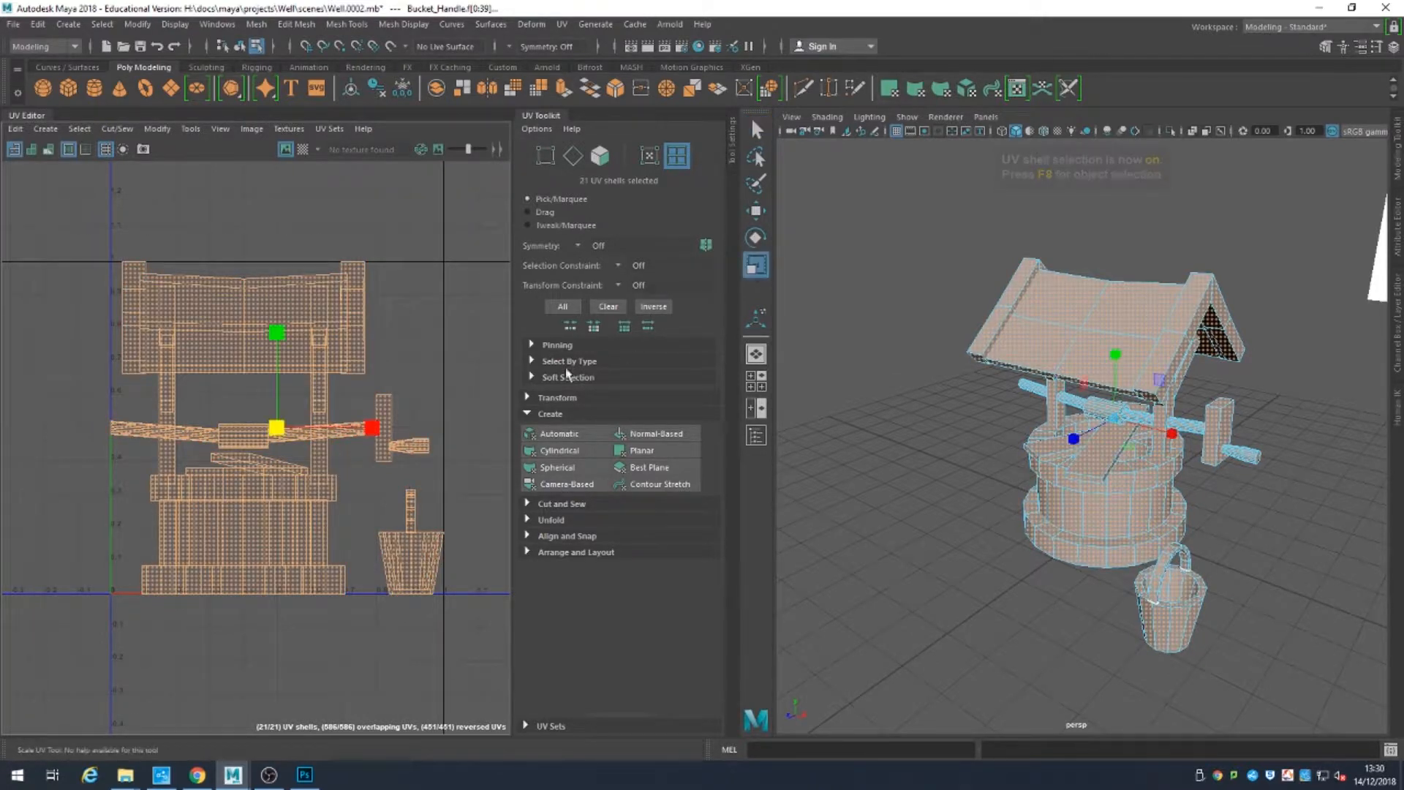
{"action": "left_click_drag", "start_coordinate": [277, 427], "coordinate": [2, 436]}
{"action": "key", "text": "w"}
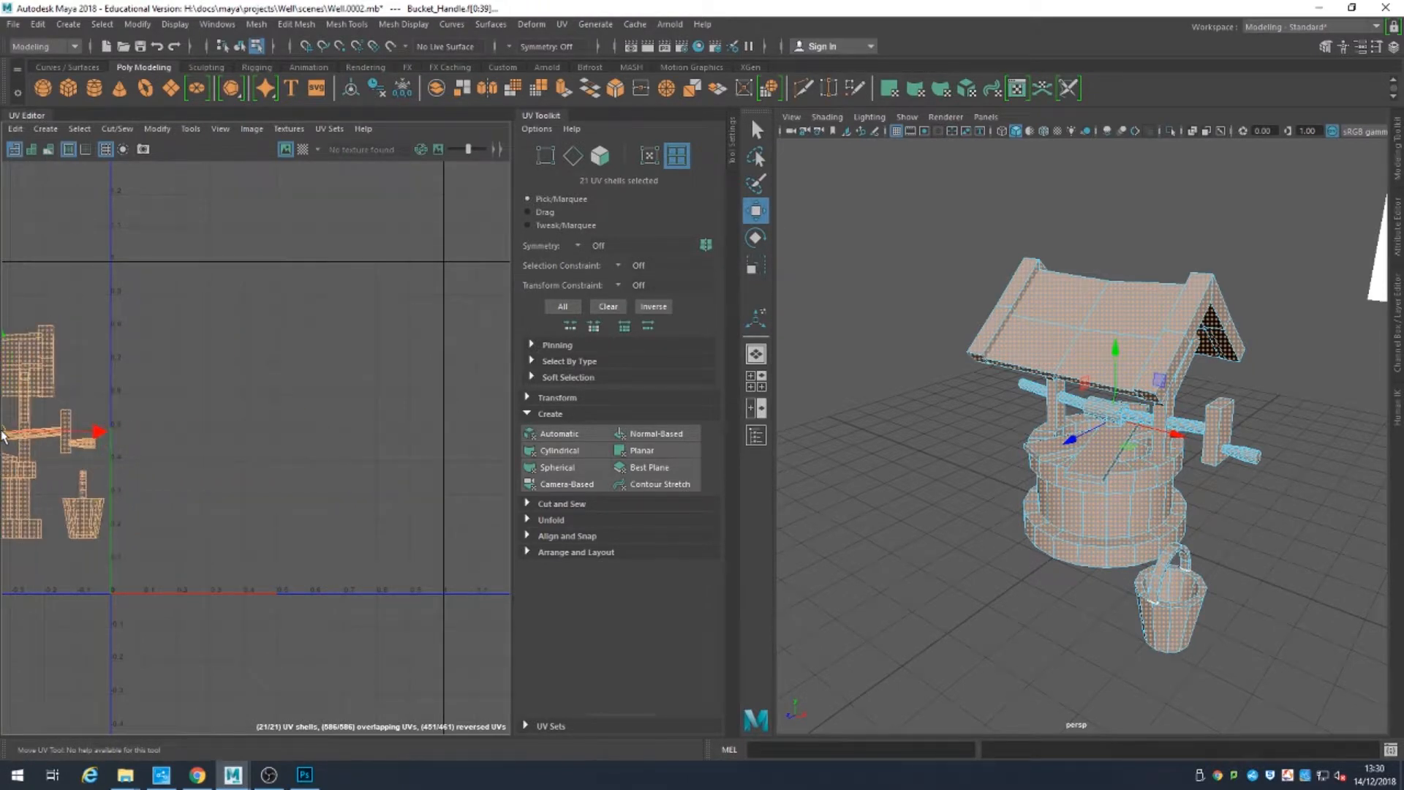
{"action": "middle_click_drag", "start_coordinate": [304, 482], "coordinate": [395, 472], "text": "alt"}
{"action": "right_click_drag", "start_coordinate": [395, 471], "coordinate": [315, 418], "text": "alt"}
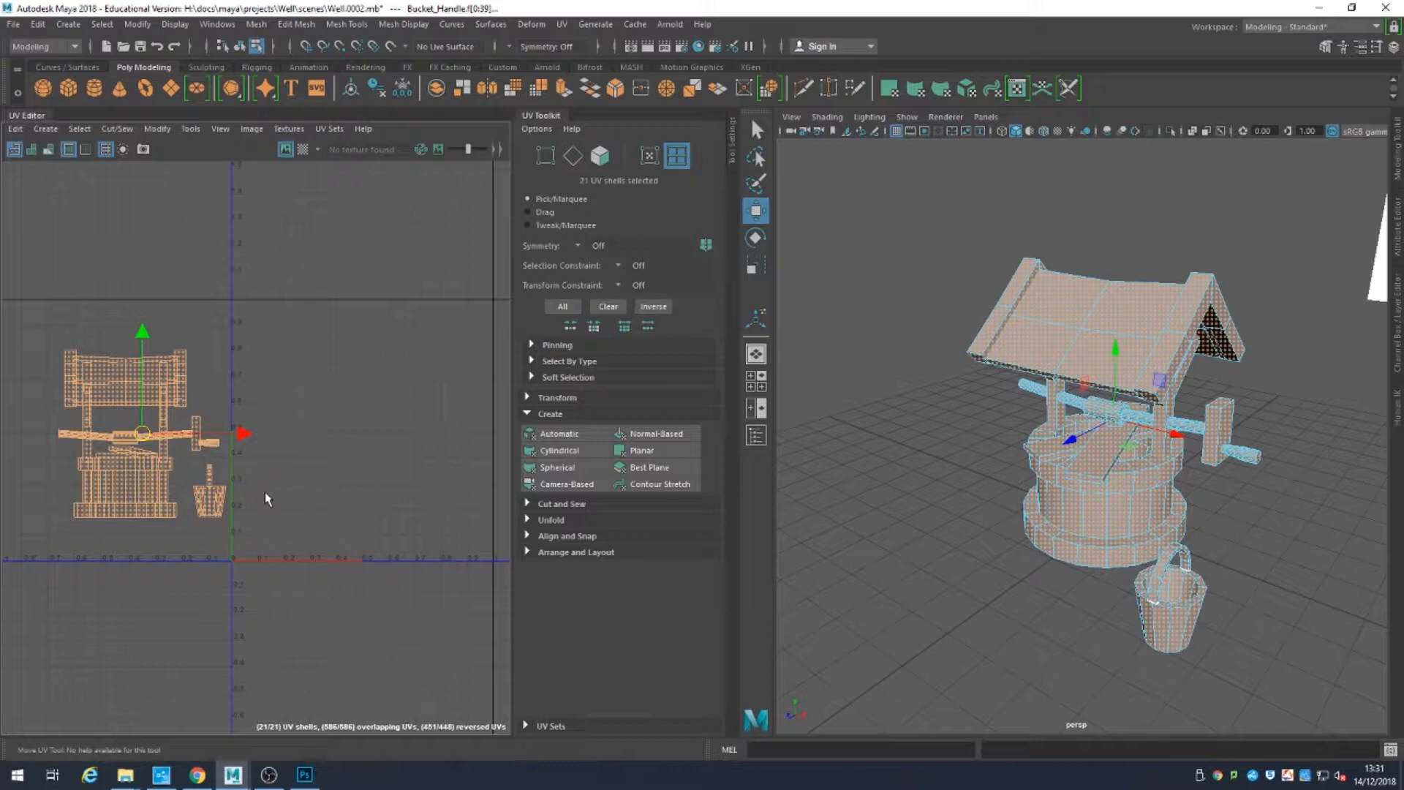
Step: Clear the selection, select only the roof's UV shell and move it horizontally into the 0 to 1 UV square
{"action": "left_click_drag", "start_coordinate": [1090, 504], "coordinate": [1193, 490], "text": "alt"}
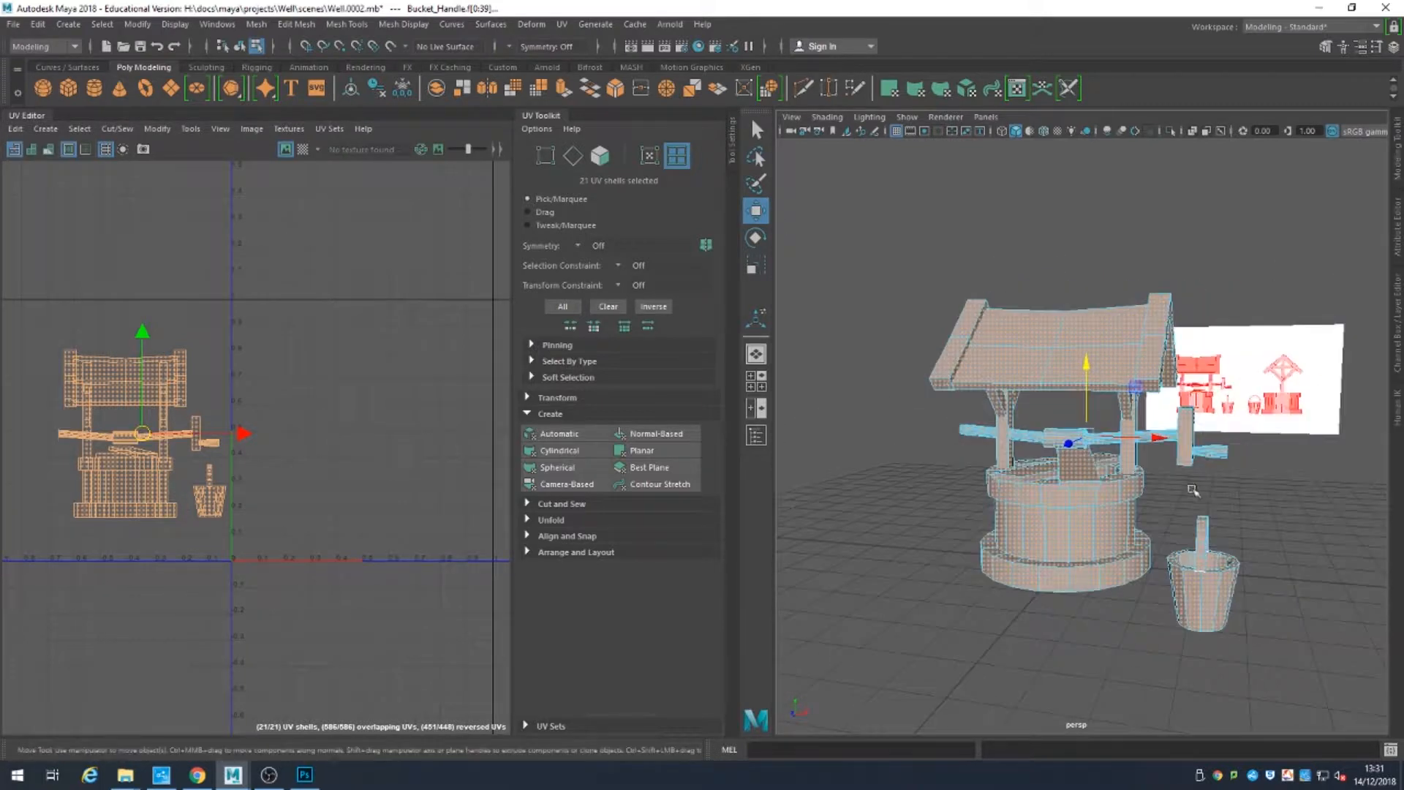
{"action": "left_click", "coordinate": [1273, 521]}
{"action": "right_click_drag", "start_coordinate": [1184, 466], "coordinate": [1231, 504], "text": "alt"}
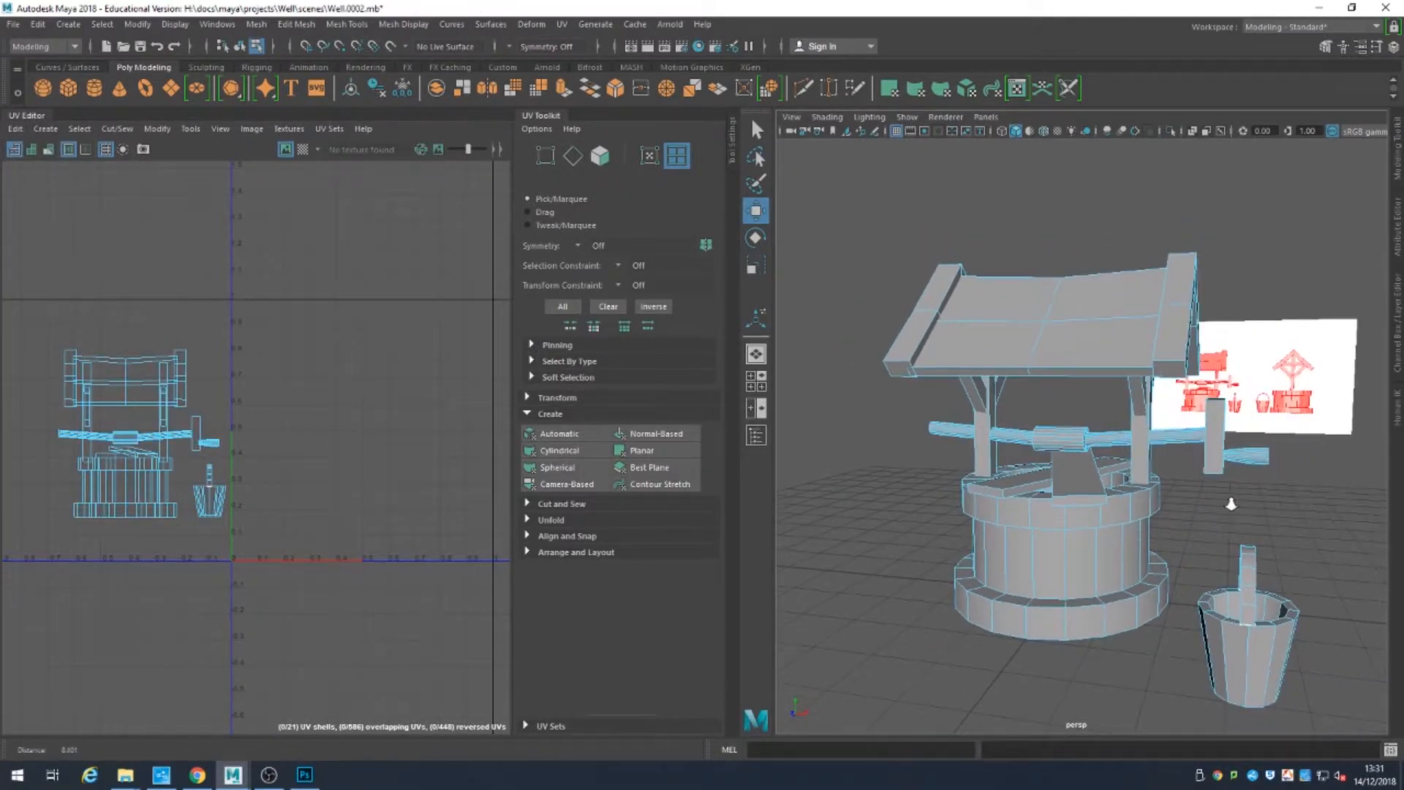
{"action": "left_click", "coordinate": [1028, 329]}
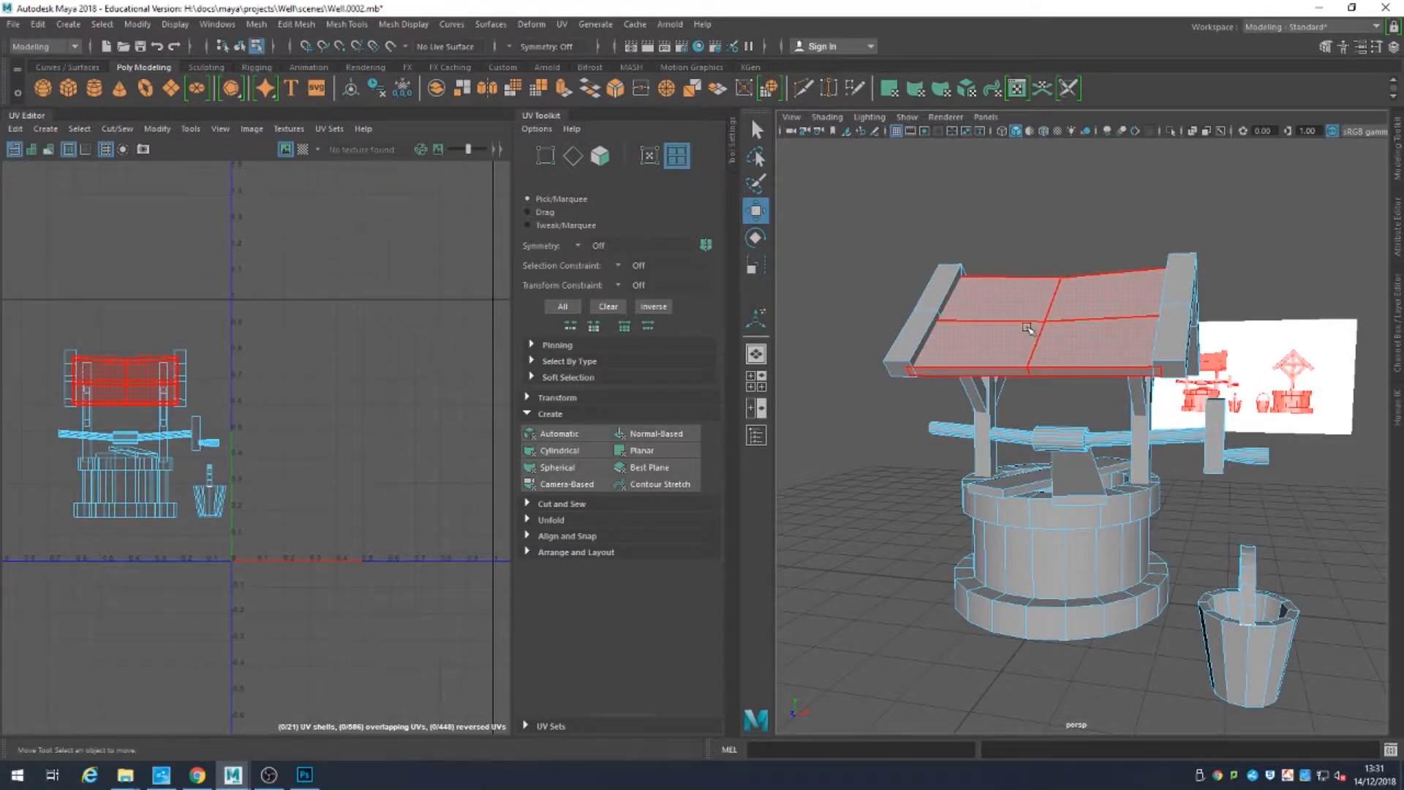
{"action": "left_click", "coordinate": [1028, 329]}
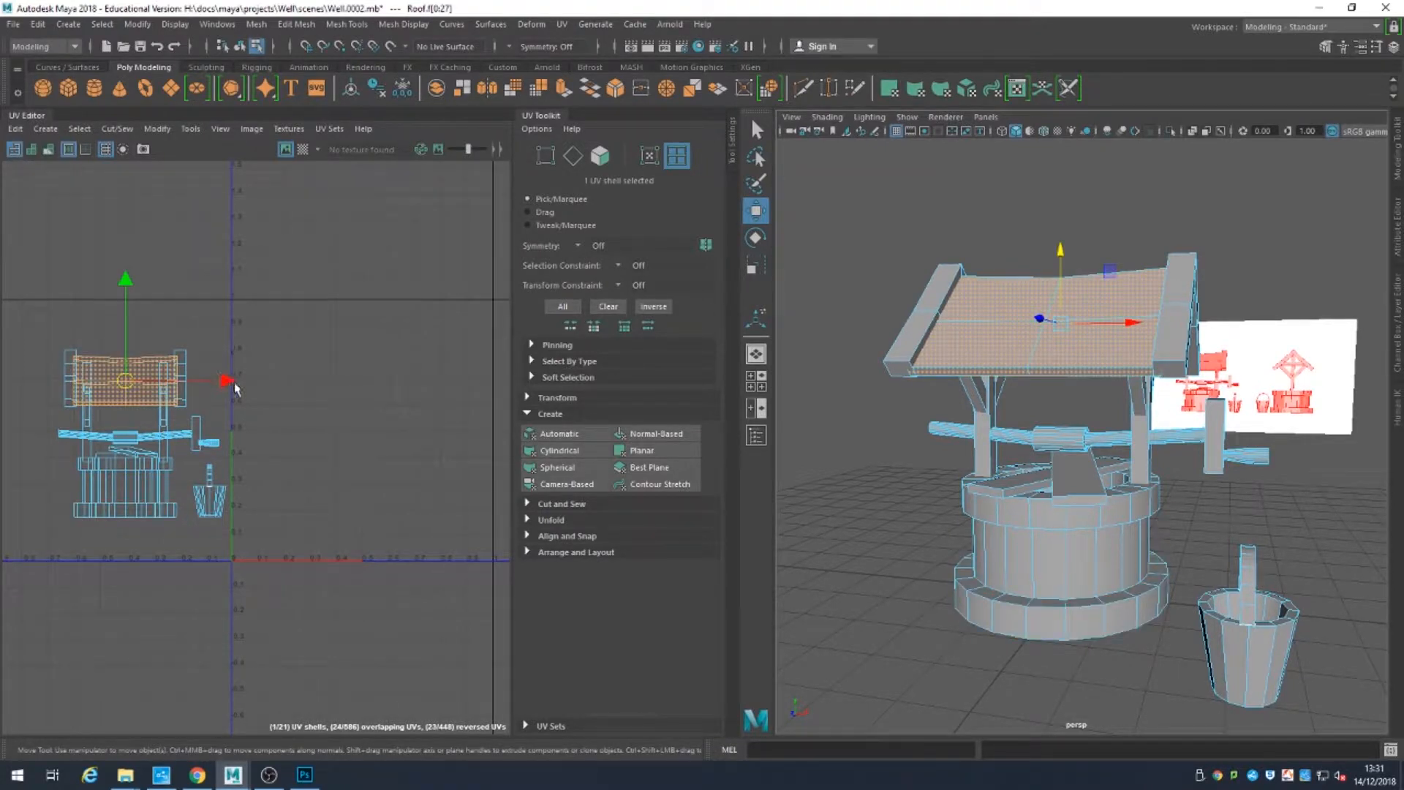
{"action": "left_click_drag", "start_coordinate": [228, 380], "coordinate": [410, 380]}
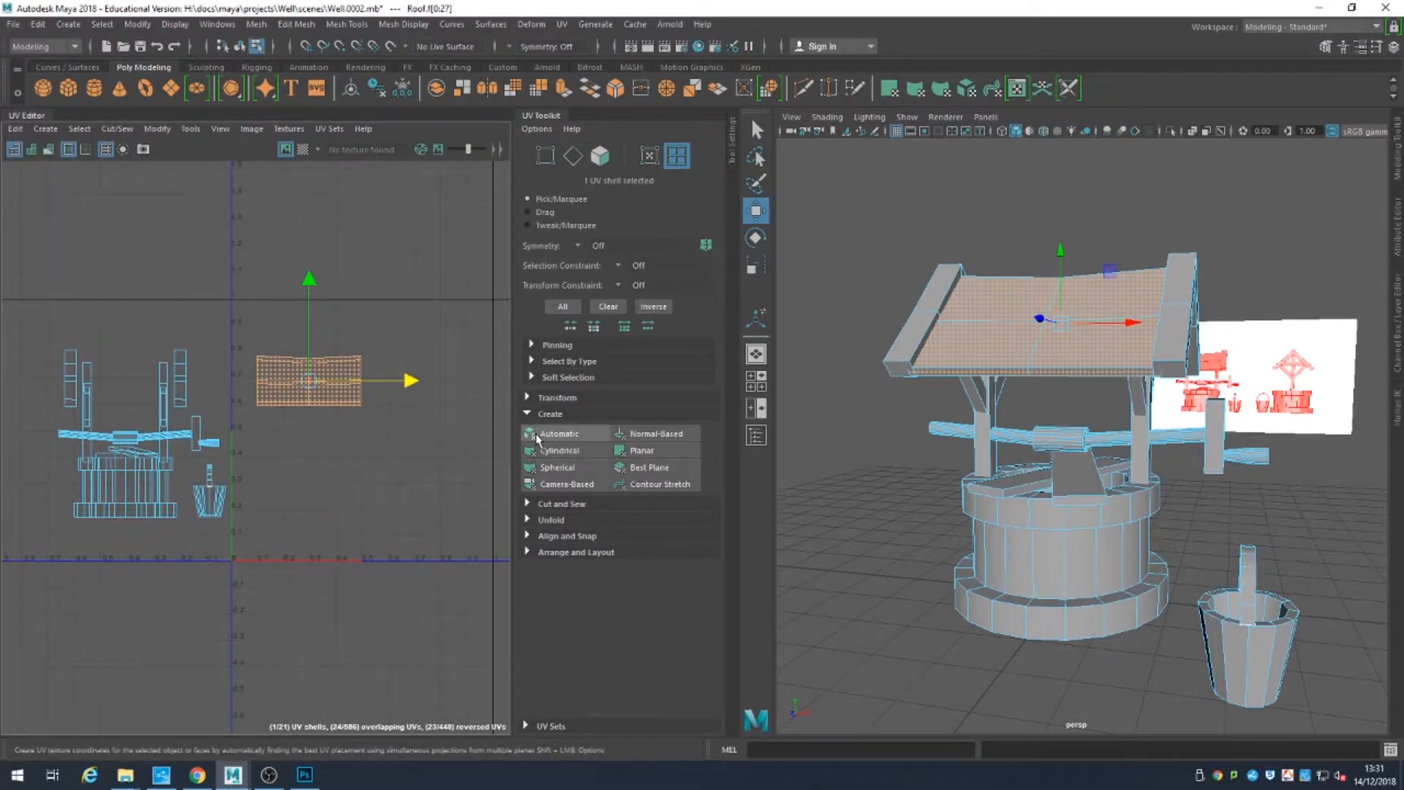
Step: Reproject the roof with normal-based UVs and rotate its shell a quarter turn
{"action": "left_click", "coordinate": [626, 436]}
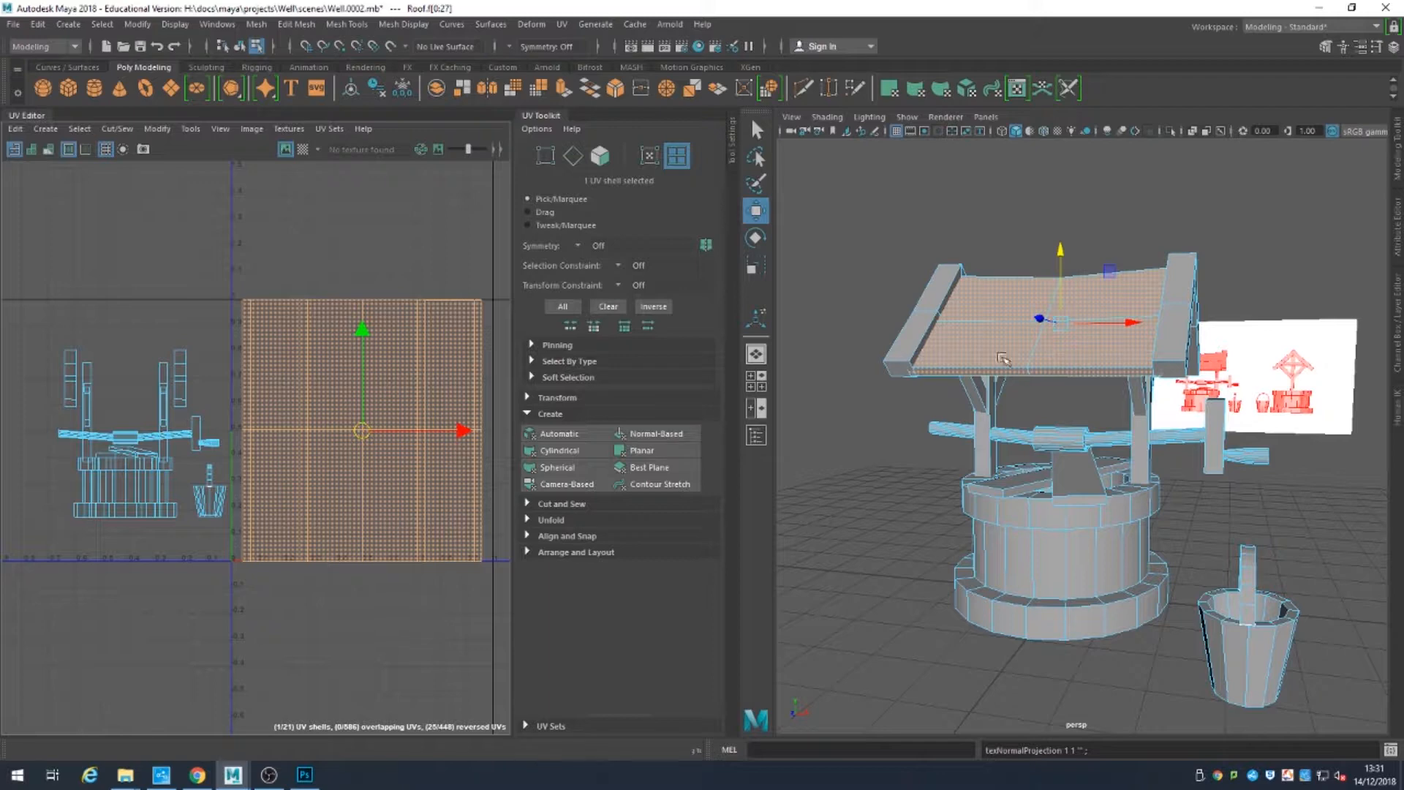
{"action": "mouse_move", "coordinate": [1148, 305]}
{"action": "left_mouse_down", "text": "alt"}
{"action": "mouse_move", "coordinate": [1145, 345]}
{"action": "mouse_move", "coordinate": [1151, 333]}
{"action": "left_mouse_up", "text": "alt"}
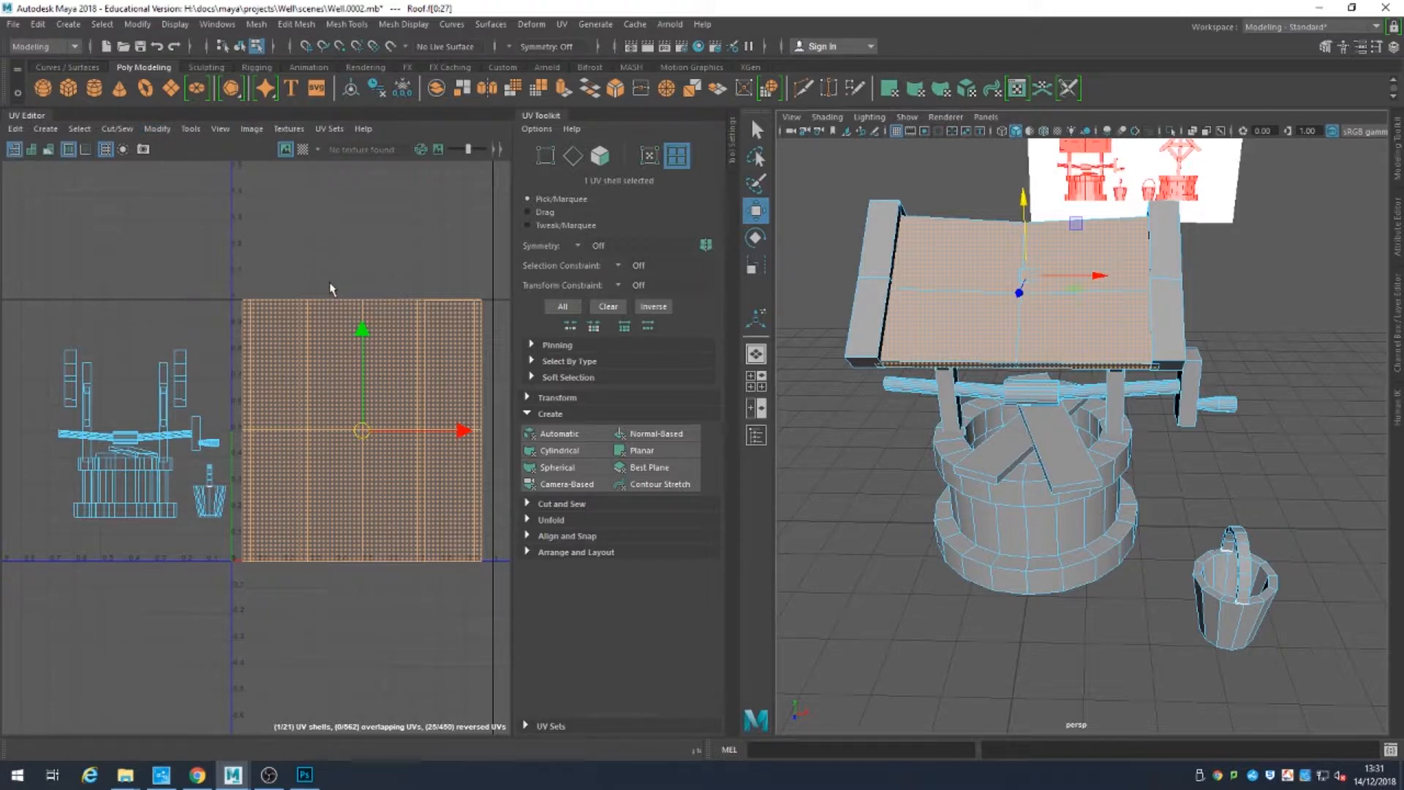
{"action": "left_click", "coordinate": [359, 296]}
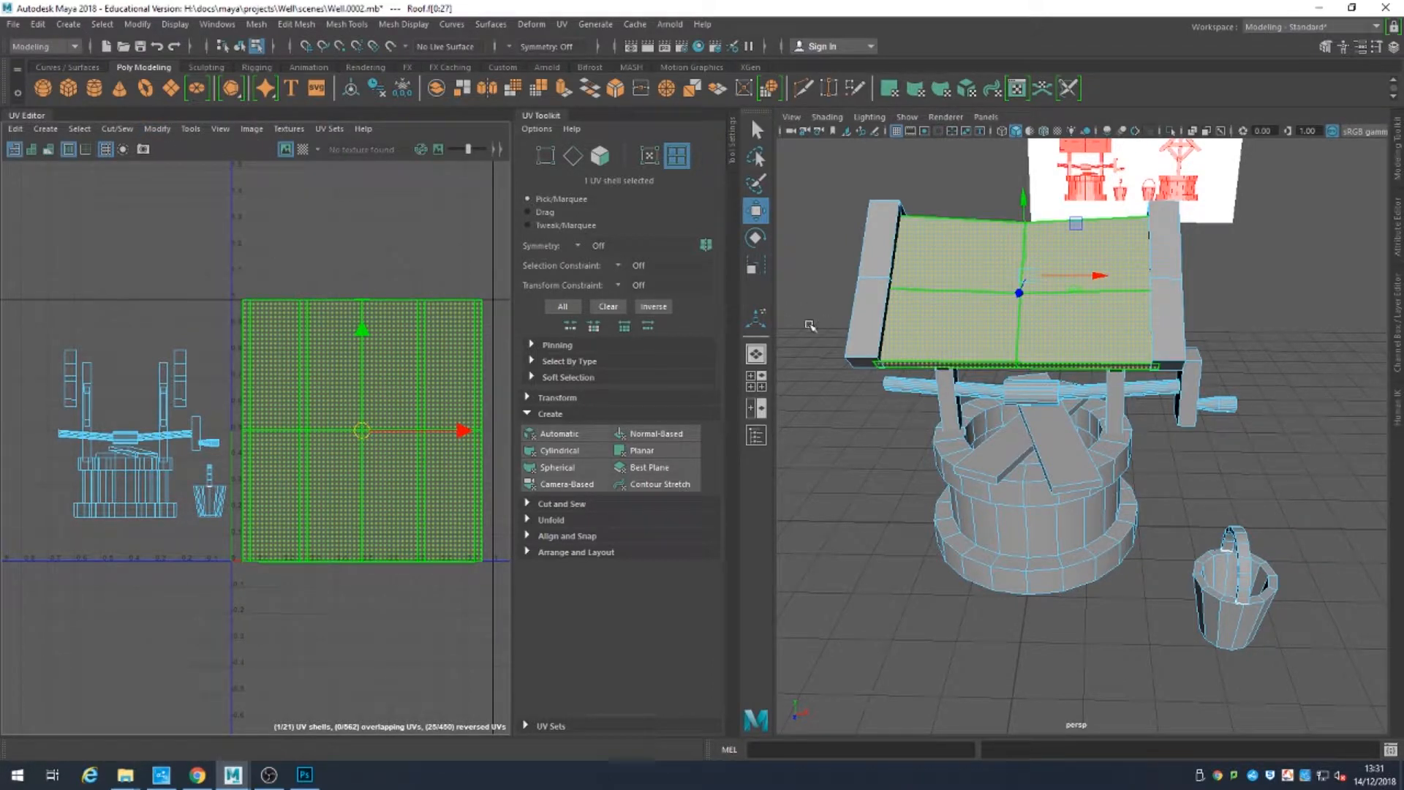
{"action": "left_click", "coordinate": [759, 238]}
{"action": "left_click_drag", "start_coordinate": [426, 349], "coordinate": [454, 499]}
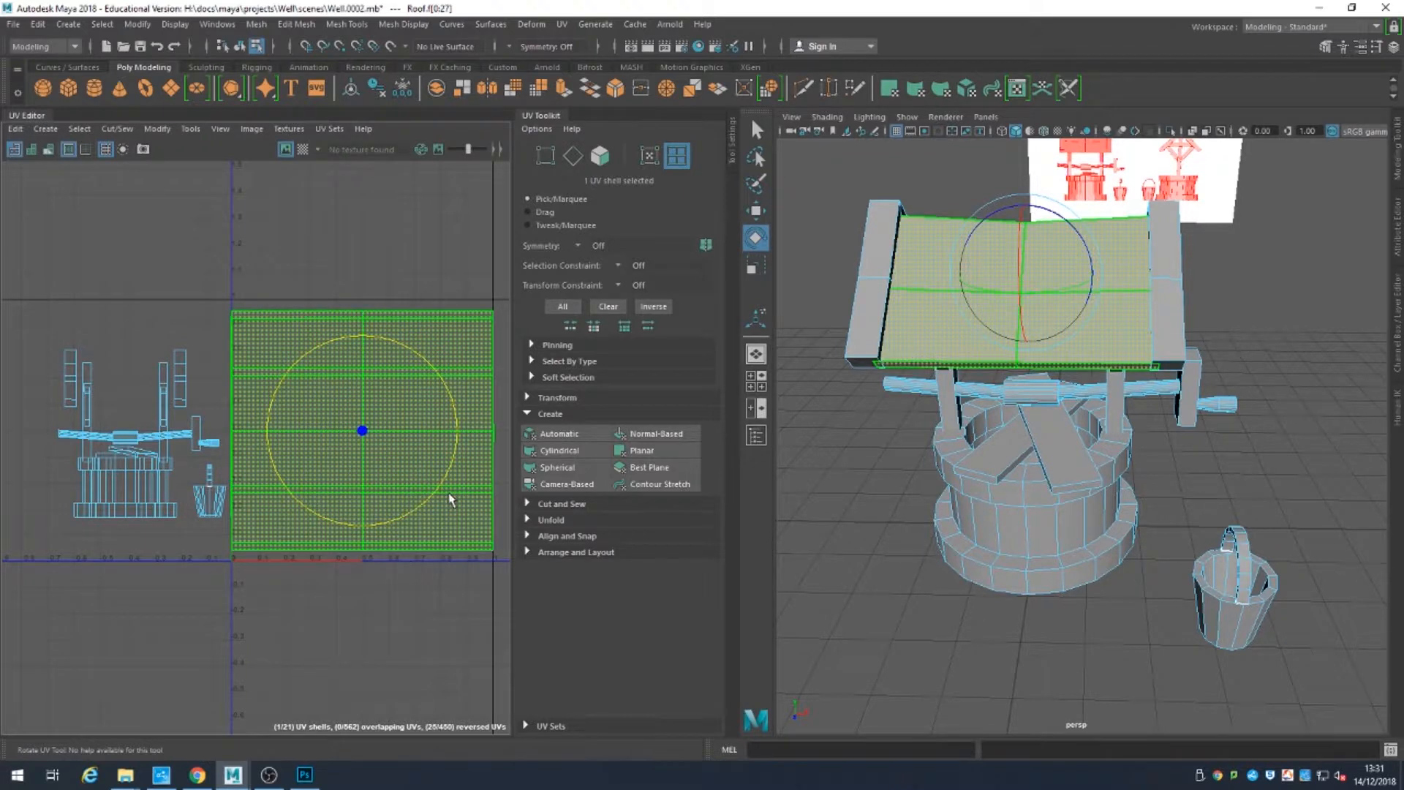
Step: Scale the roof's UV shell down and place it in the upper-left corner of the 0 to 1 UV square
{"action": "left_click", "coordinate": [757, 265]}
{"action": "left_click_drag", "start_coordinate": [362, 431], "coordinate": [285, 349]}
{"action": "key", "text": "w"}
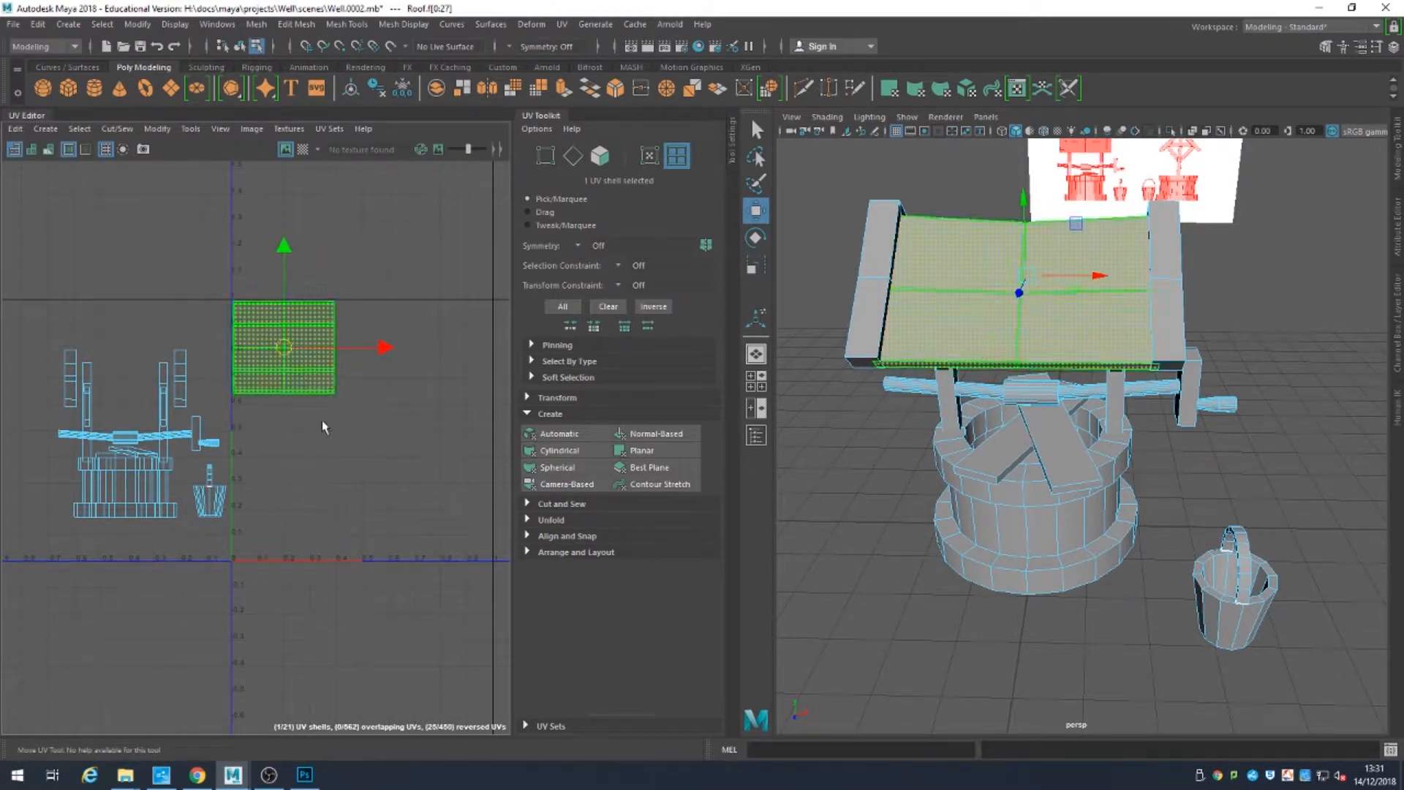
Step: Deselect the roof shell, open the Hypershade and connect a PSD File texture to the Color of lambert_WellMaterial
{"action": "left_click", "coordinate": [325, 427]}
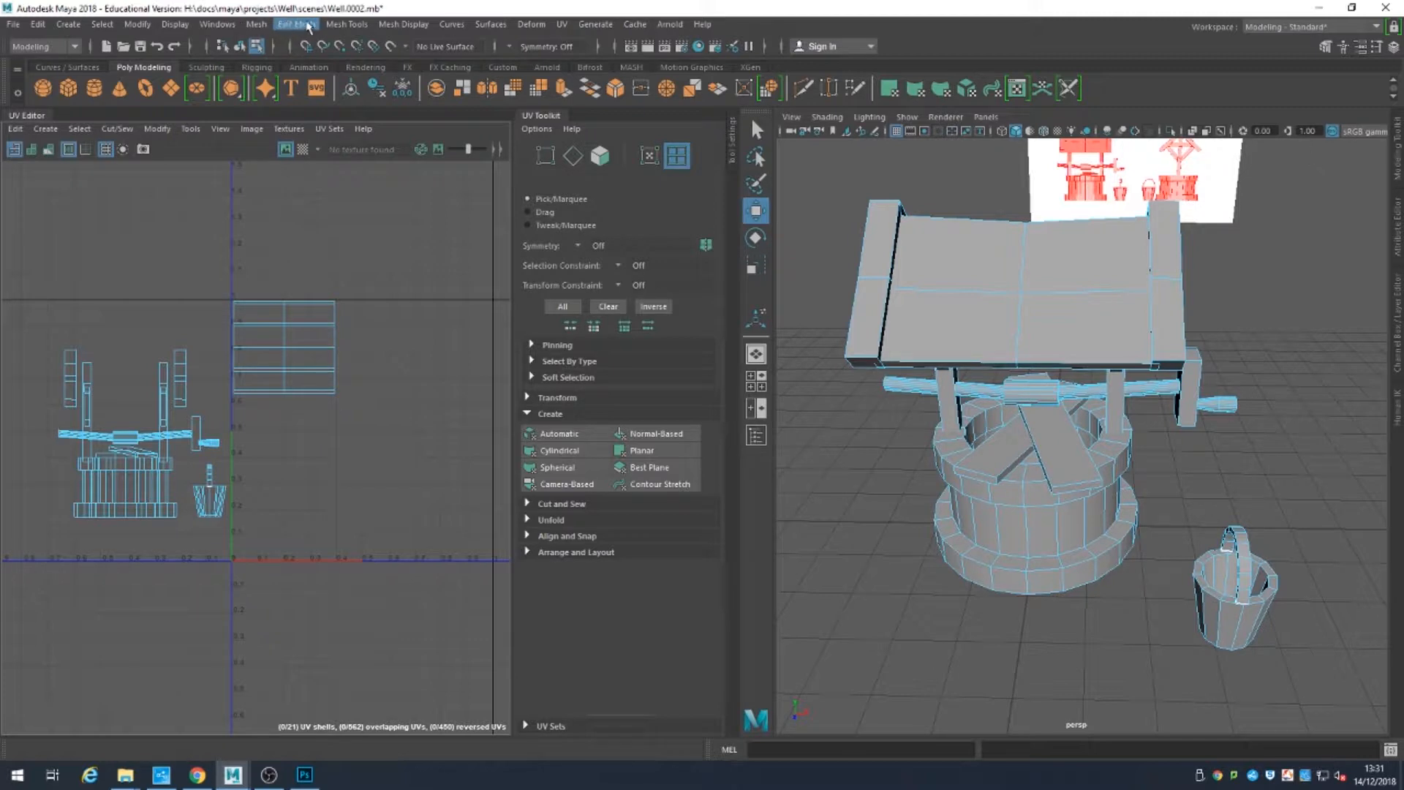
{"action": "left_click", "coordinate": [208, 26]}
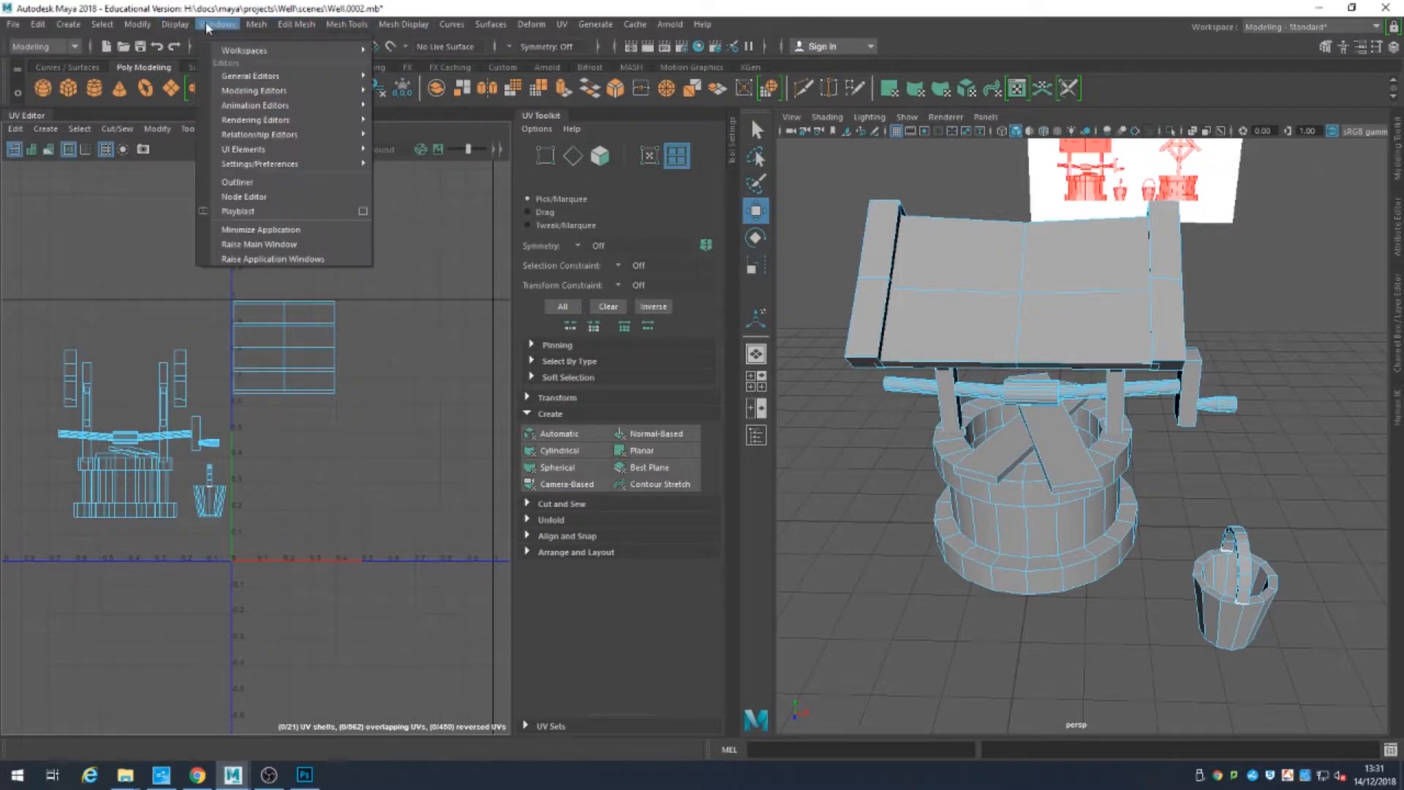
{"action": "mouse_move", "coordinate": [308, 120]}
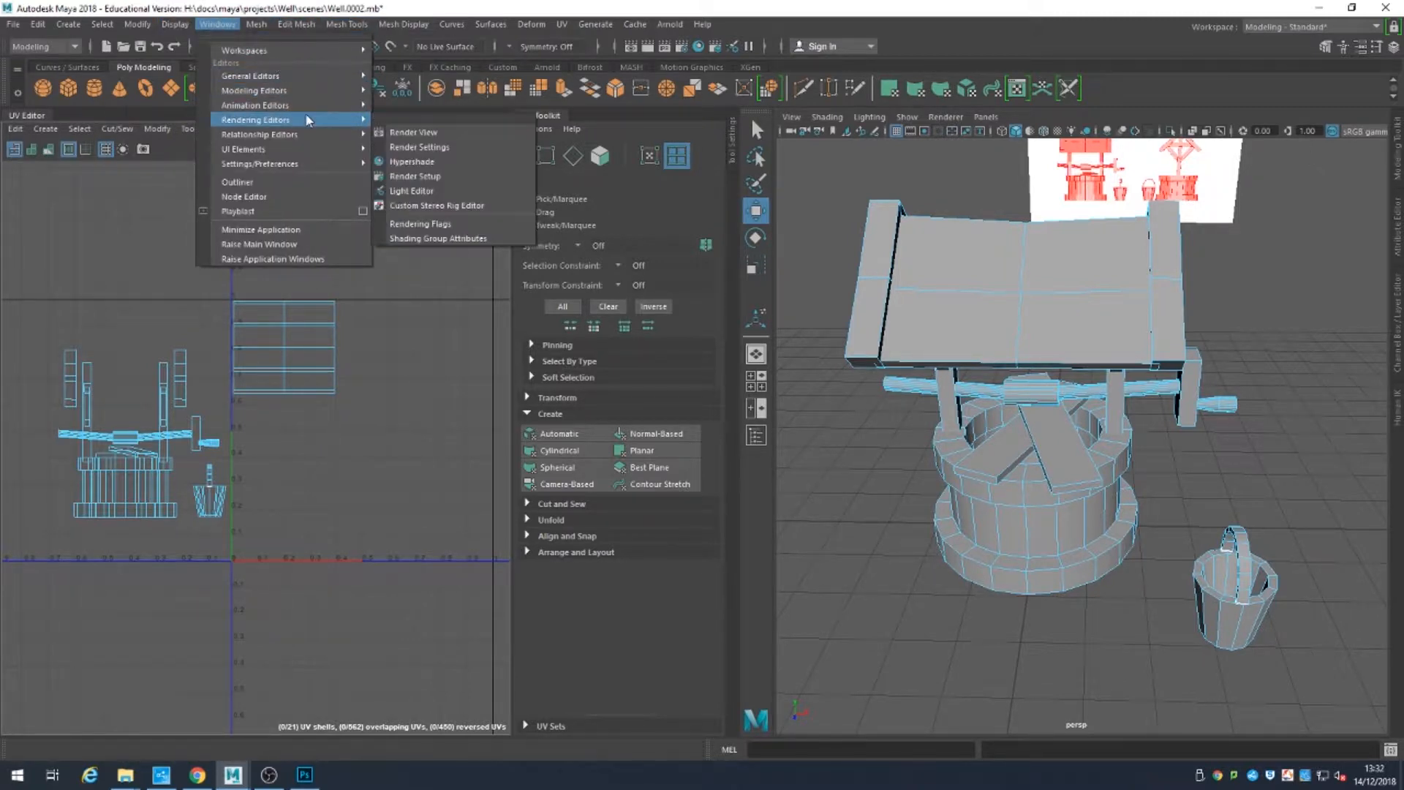
{"action": "left_click", "coordinate": [413, 162]}
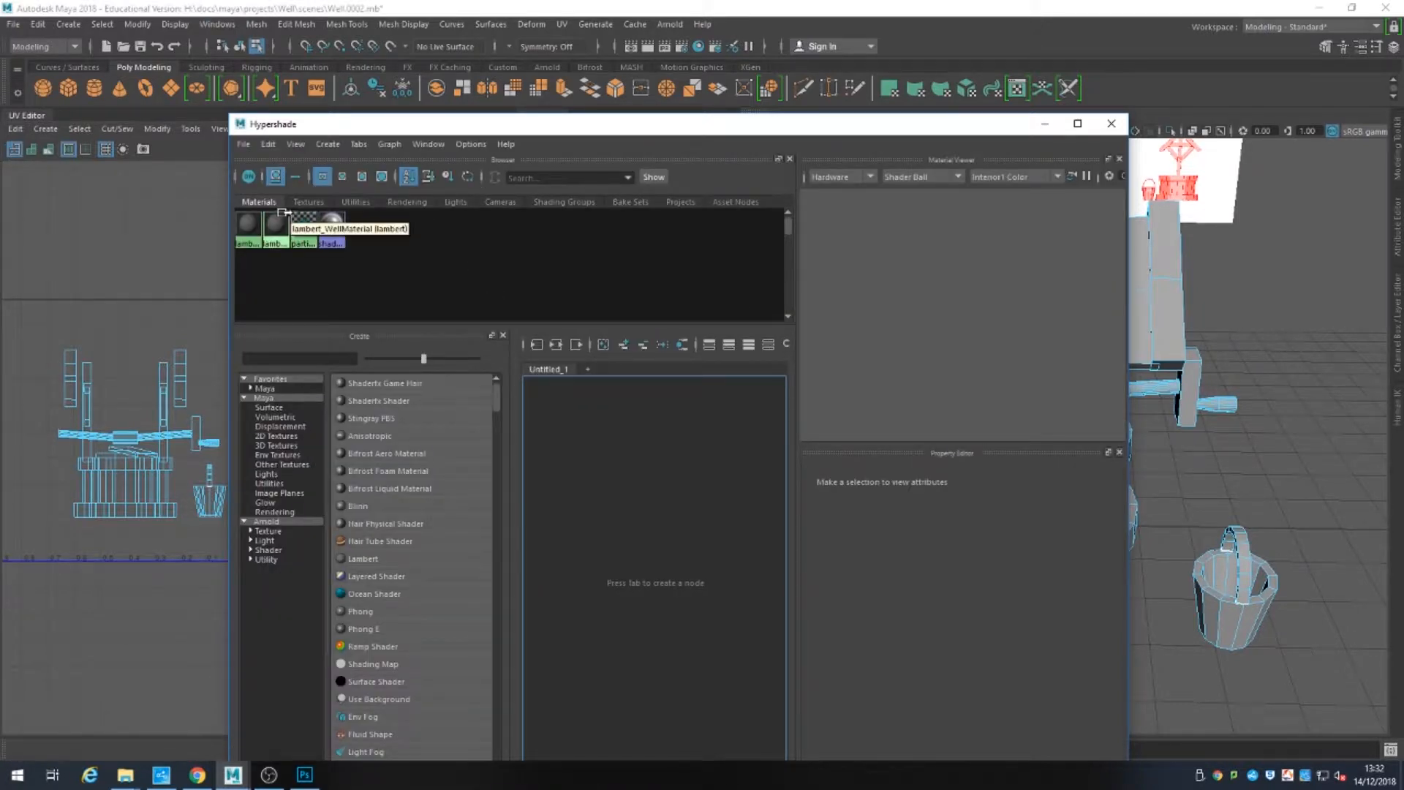
{"action": "left_click", "coordinate": [277, 223]}
{"action": "right_click", "coordinate": [278, 219]}
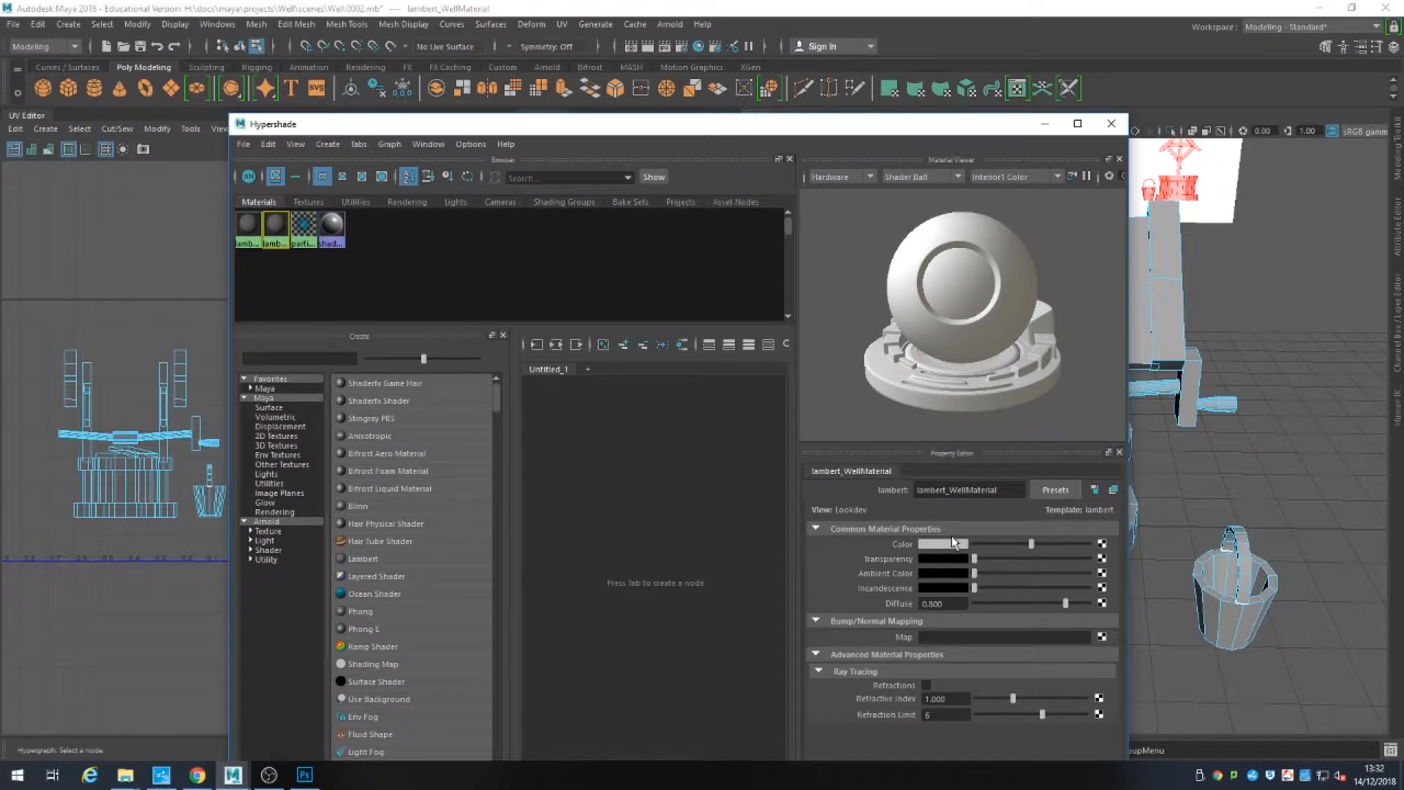
{"action": "left_click", "coordinate": [1102, 544]}
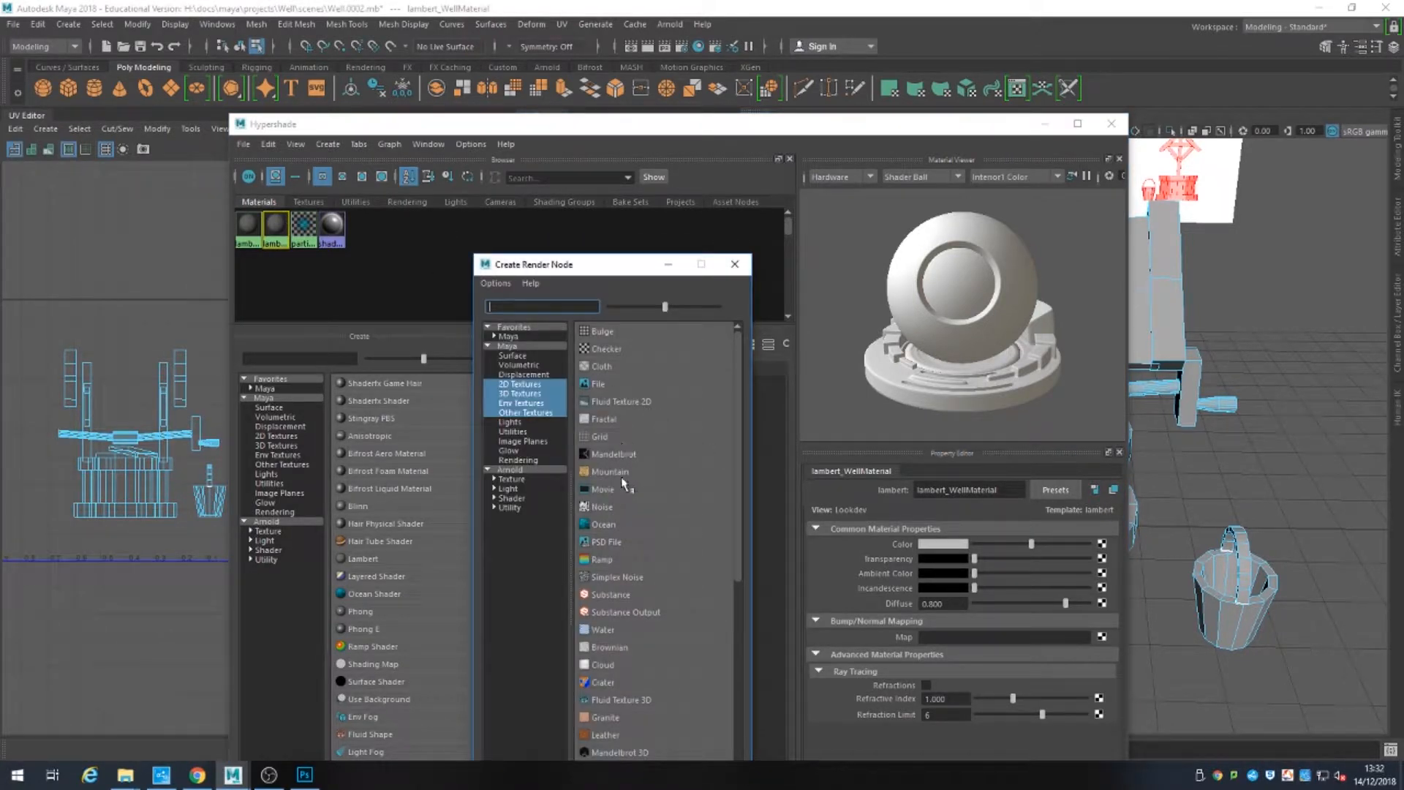
{"action": "left_click", "coordinate": [607, 545]}
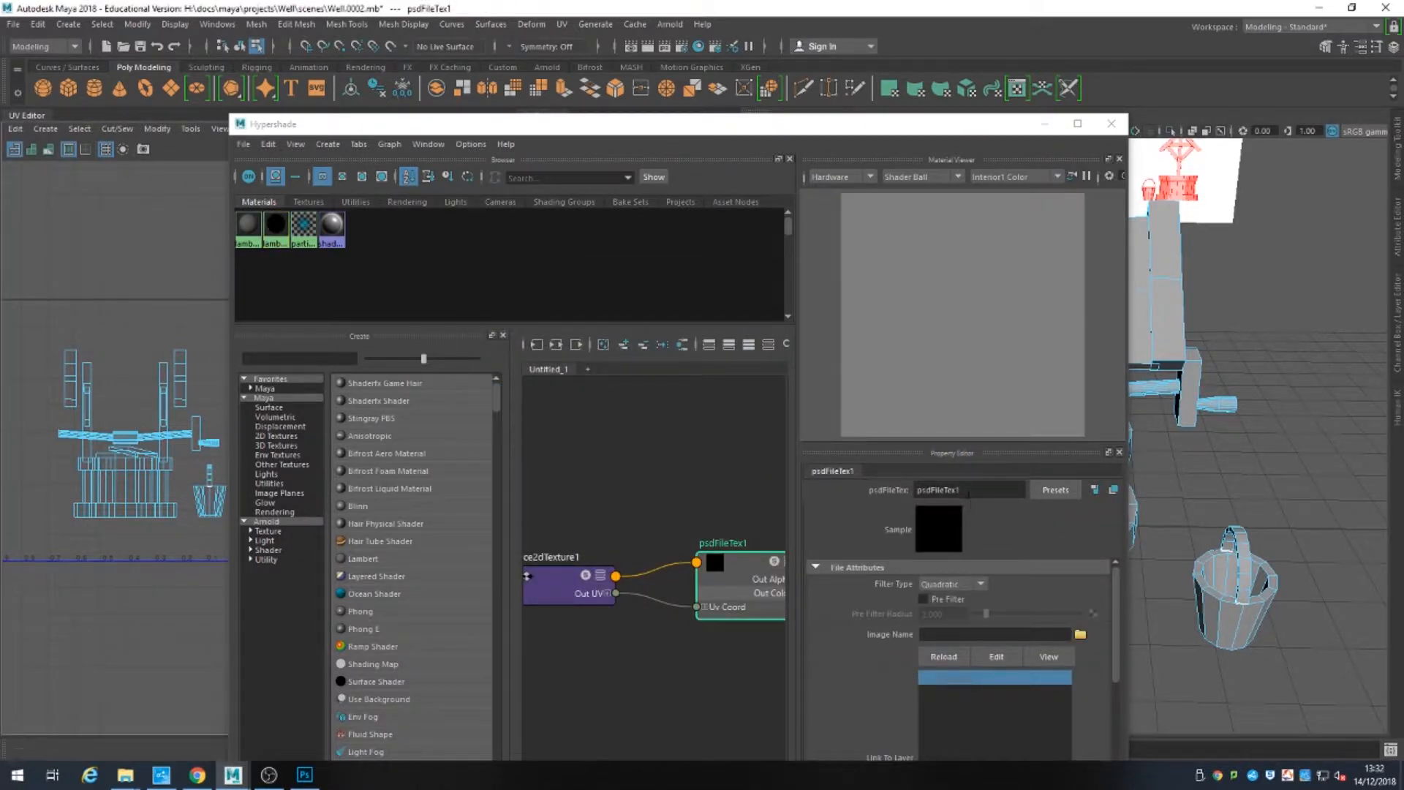
Step: Name the texture node psdFileTex_Well and load textures.psd from the project's sourceimages folder, closing the Hypershade after checking the material
{"action": "left_click", "coordinate": [960, 490]}
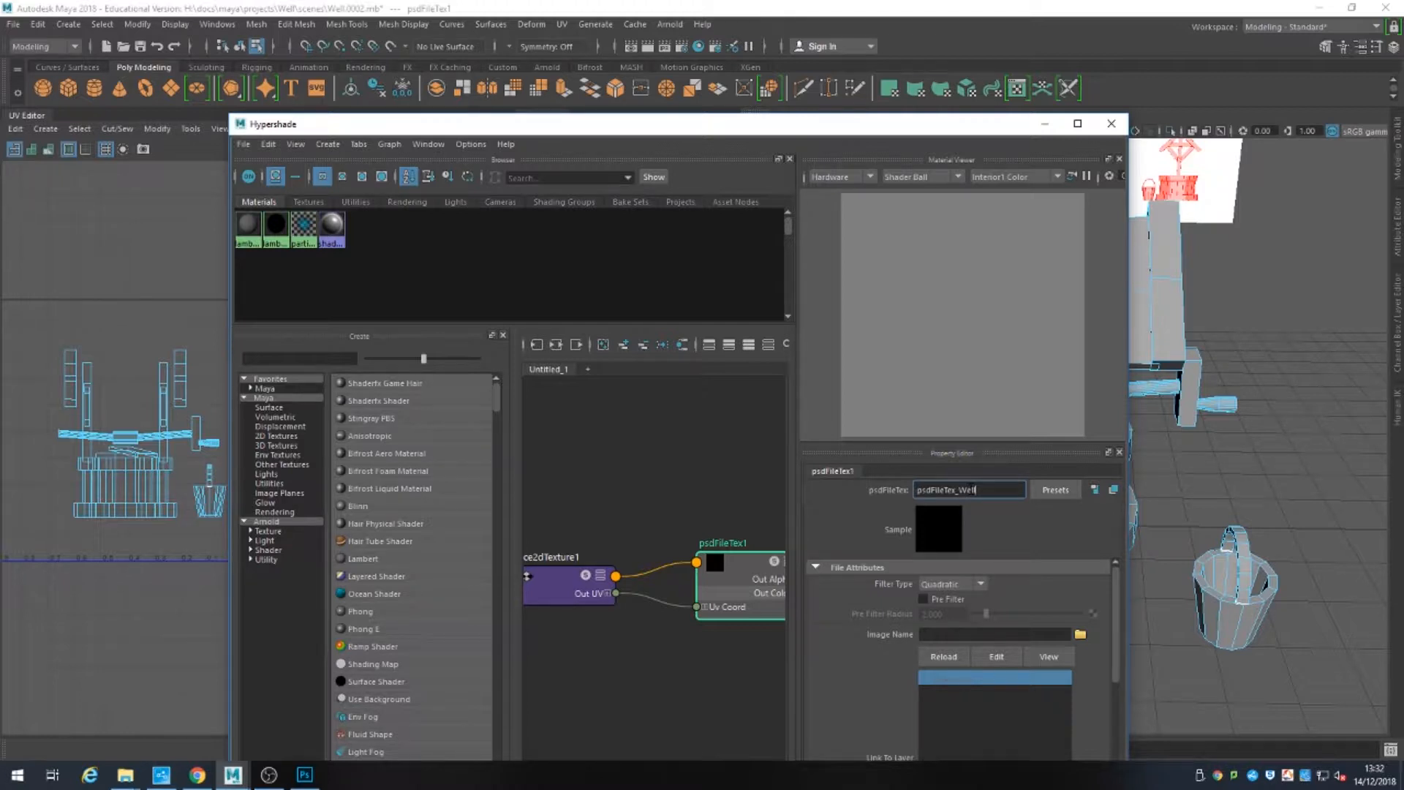
{"action": "type", "text": "_Well"}
{"action": "left_click", "coordinate": [1081, 635]}
{"action": "left_click", "coordinate": [1080, 635]}
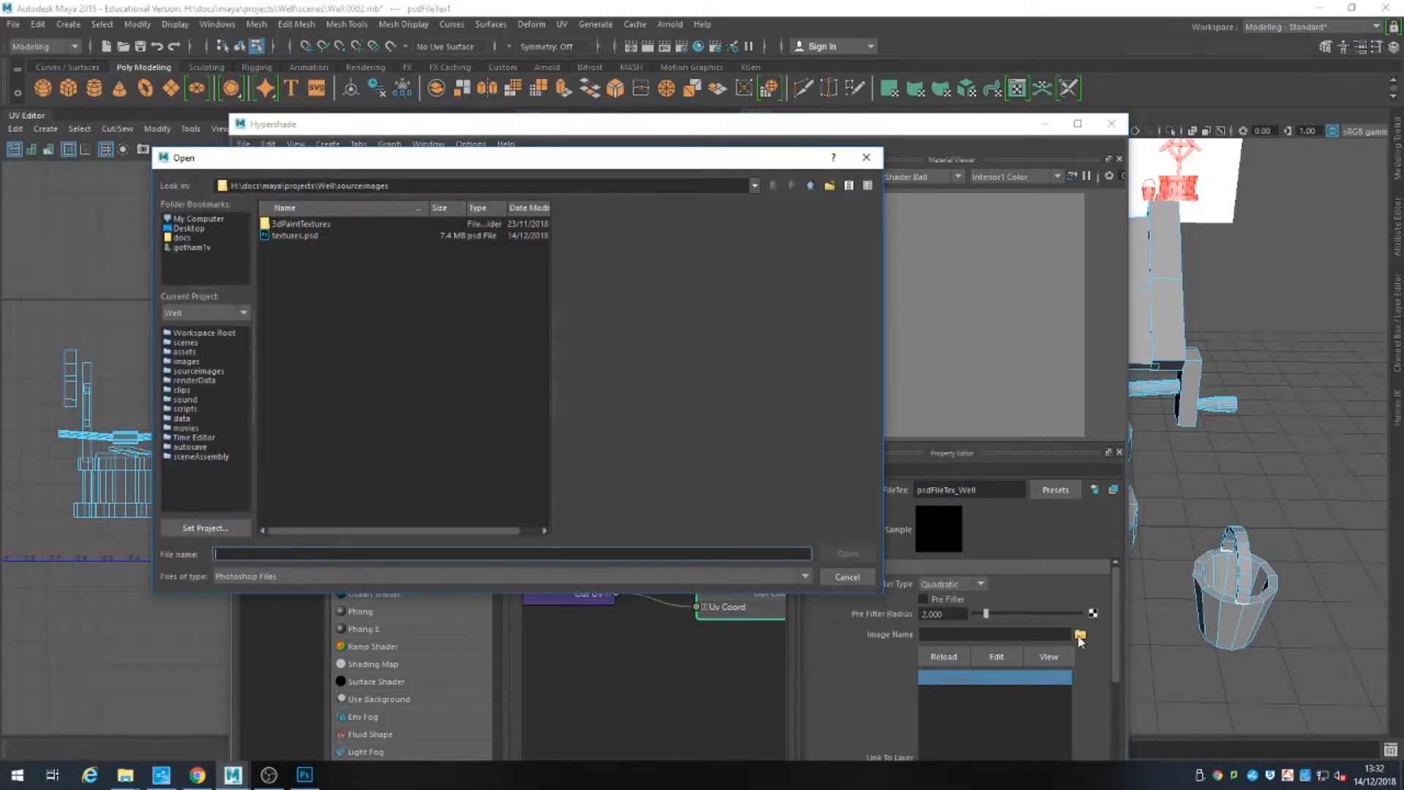
{"action": "left_click", "coordinate": [285, 237]}
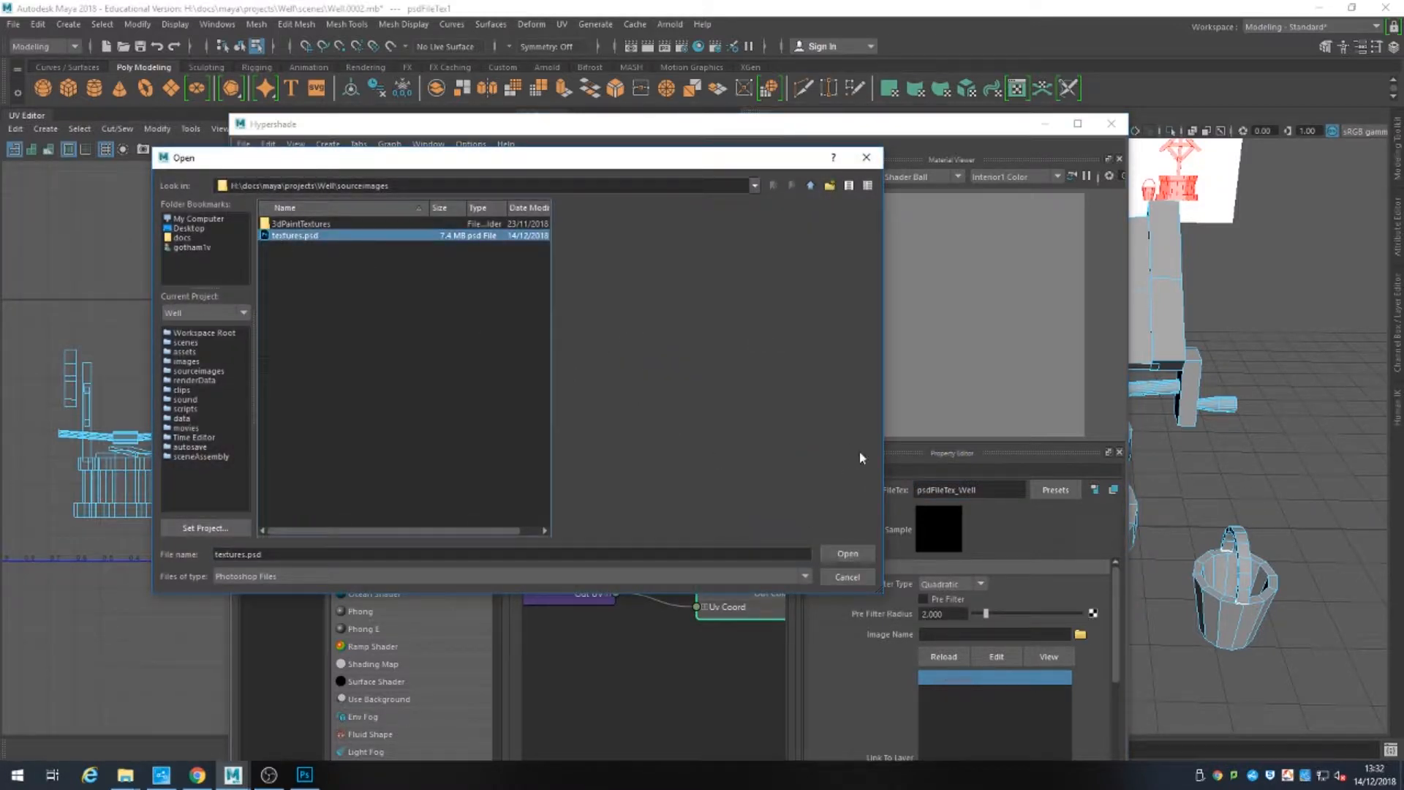
{"action": "left_click", "coordinate": [845, 553]}
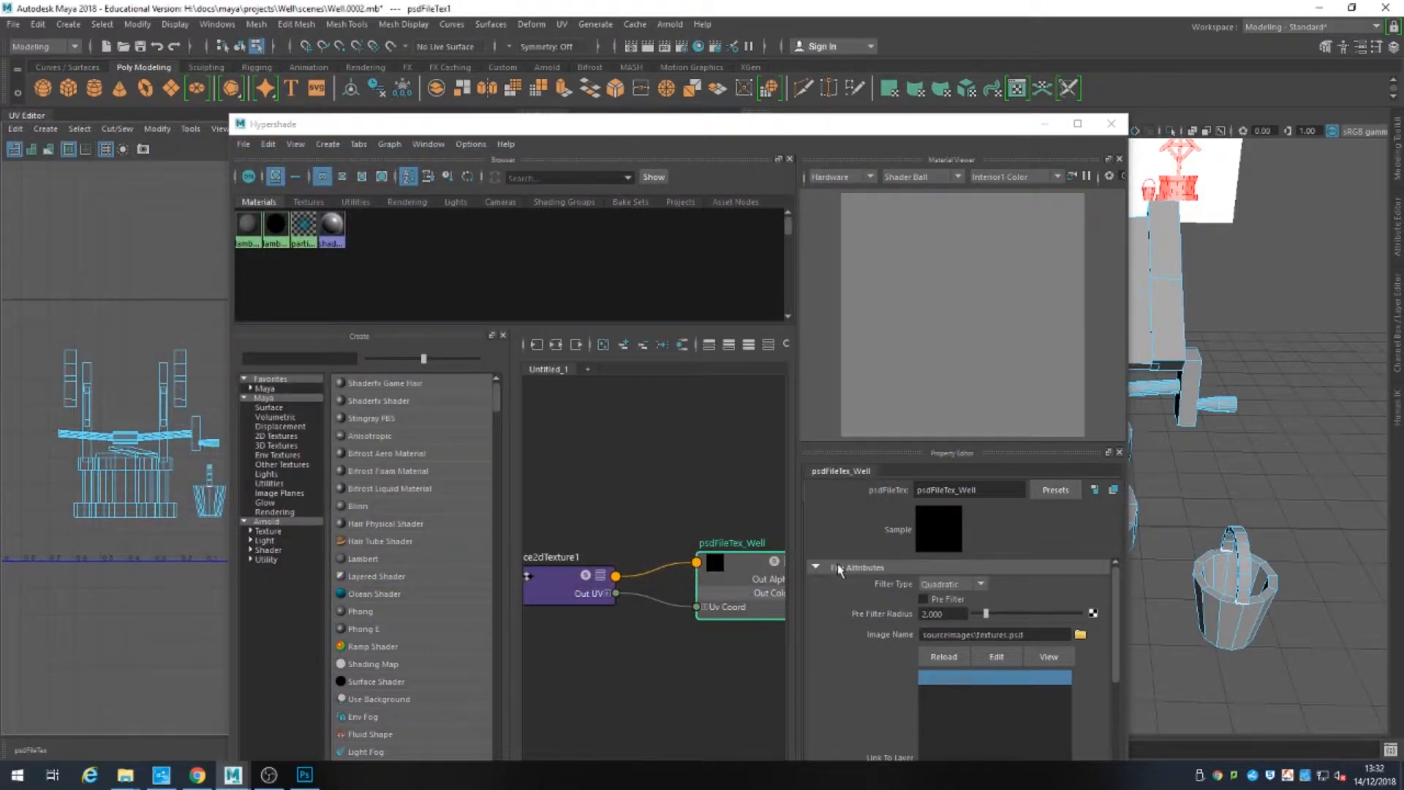
{"action": "scroll", "coordinate": [1062, 583], "scroll_direction": "down", "scroll_amount": 5}
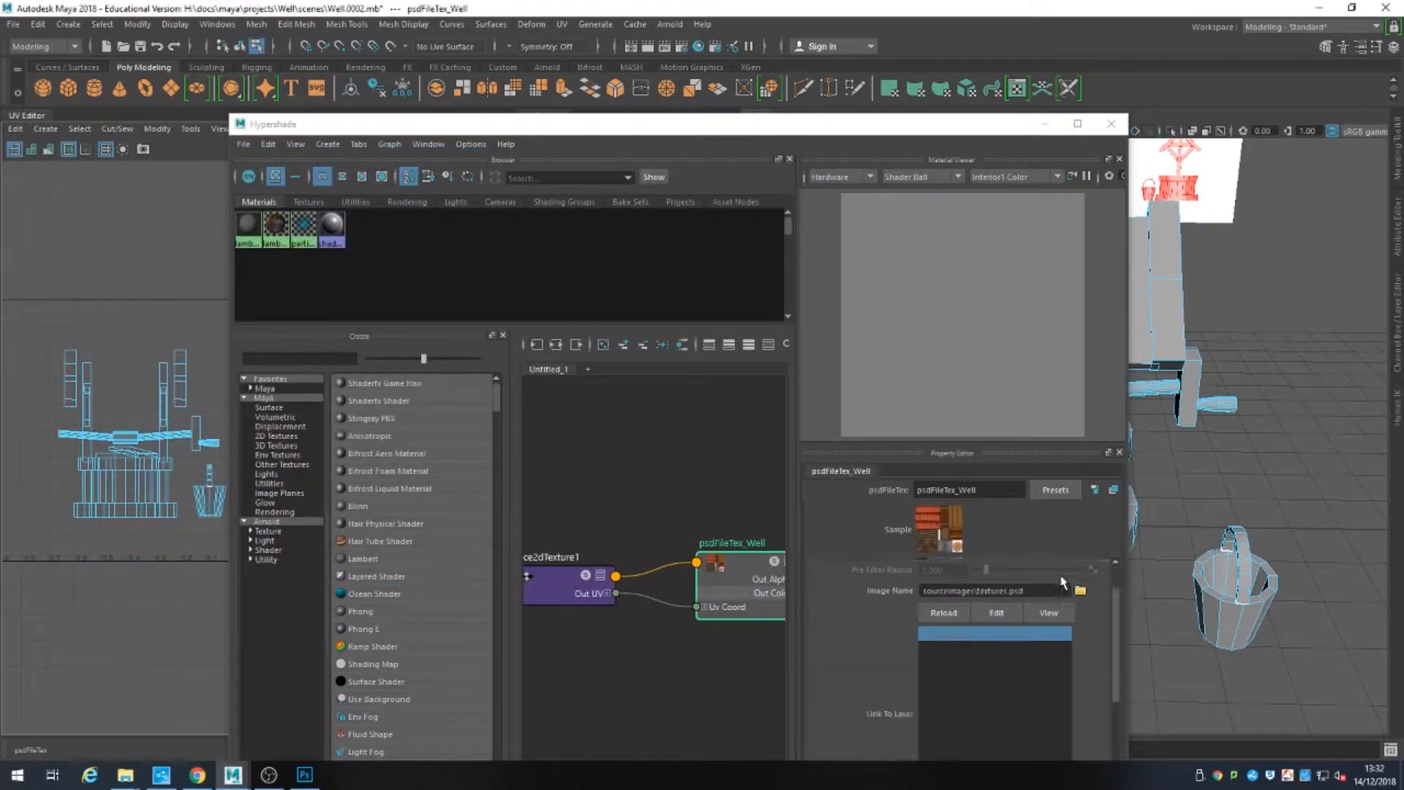
{"action": "scroll", "coordinate": [1062, 583], "scroll_direction": "up", "scroll_amount": 2}
{"action": "left_click", "coordinate": [276, 226]}
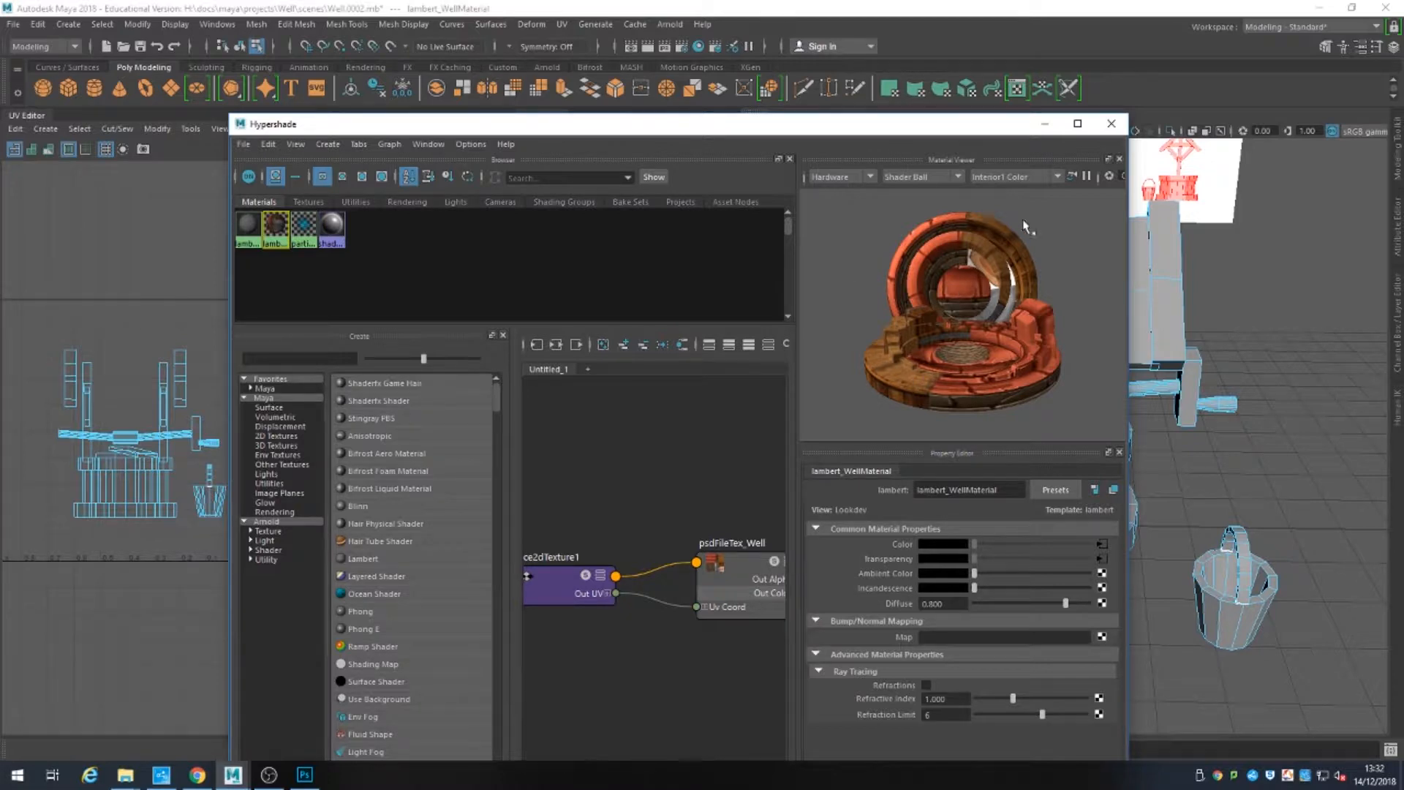
{"action": "left_click", "coordinate": [1110, 130]}
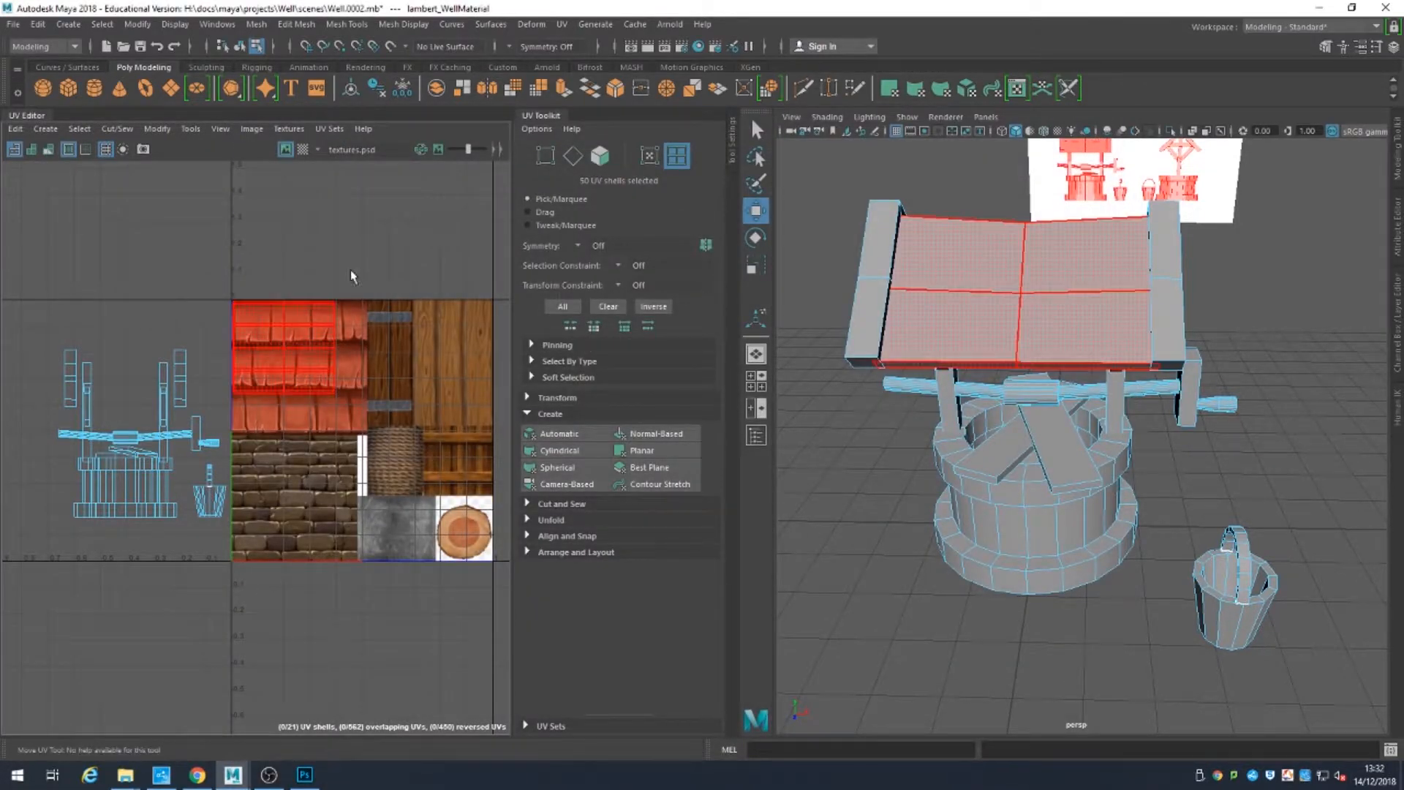
Step: Dim the texture image in the UV Editor and display textures on the well model in the perspective view
{"action": "left_click", "coordinate": [438, 149]}
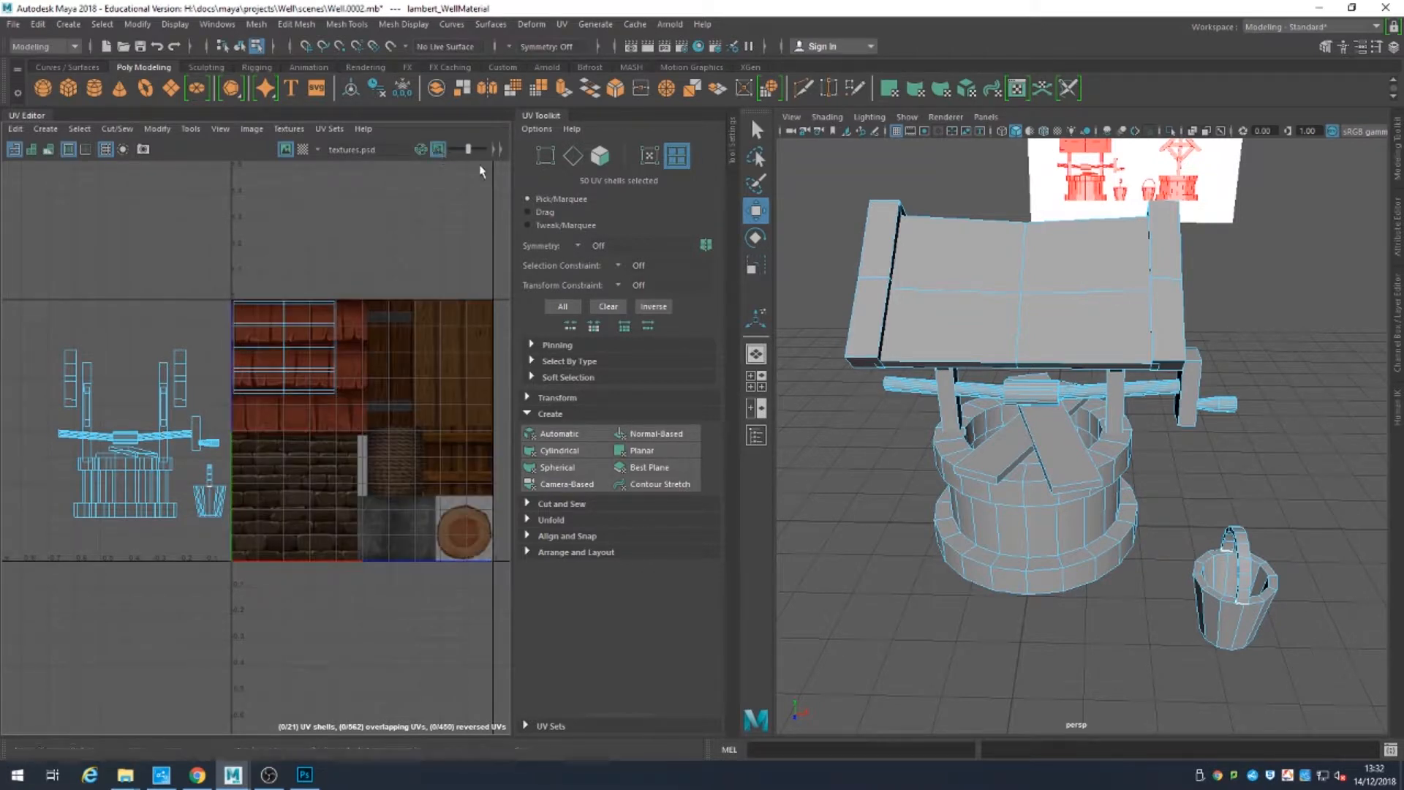
{"action": "left_click", "coordinate": [1058, 131]}
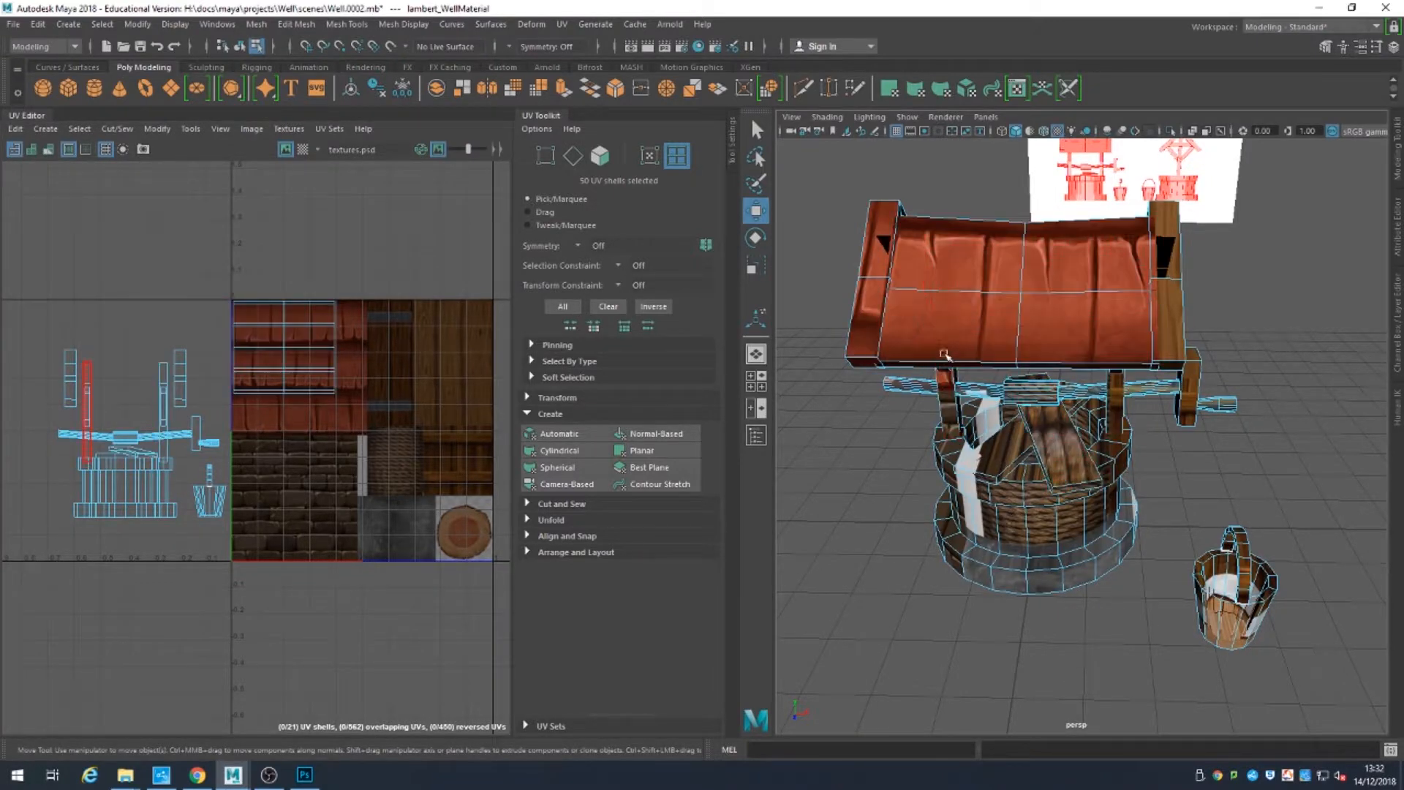
{"action": "scroll", "coordinate": [337, 353], "scroll_direction": "up", "scroll_amount": 2}
{"action": "scroll", "coordinate": [330, 351], "scroll_direction": "up", "scroll_amount": 2}
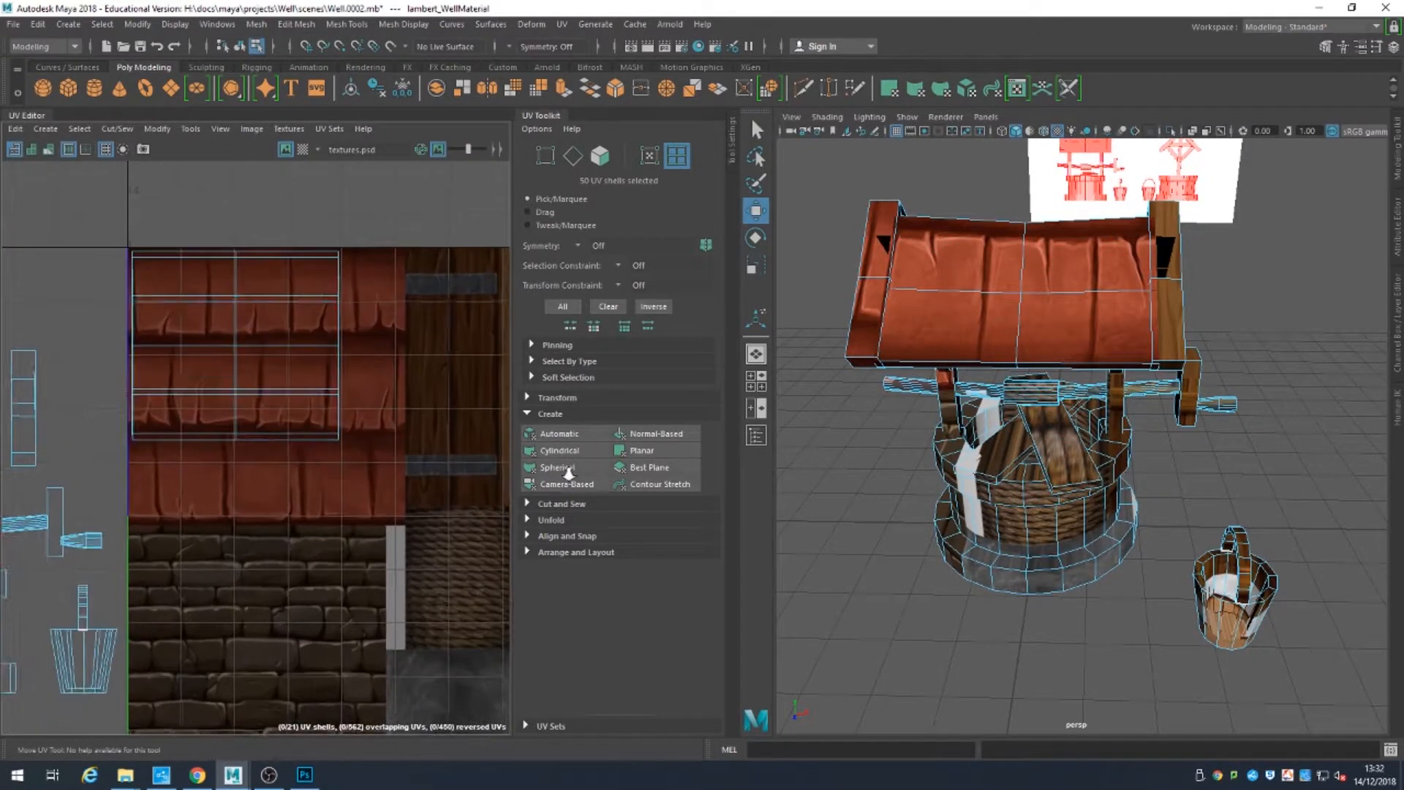
{"action": "left_click_drag", "start_coordinate": [1004, 314], "coordinate": [1017, 285], "text": "alt"}
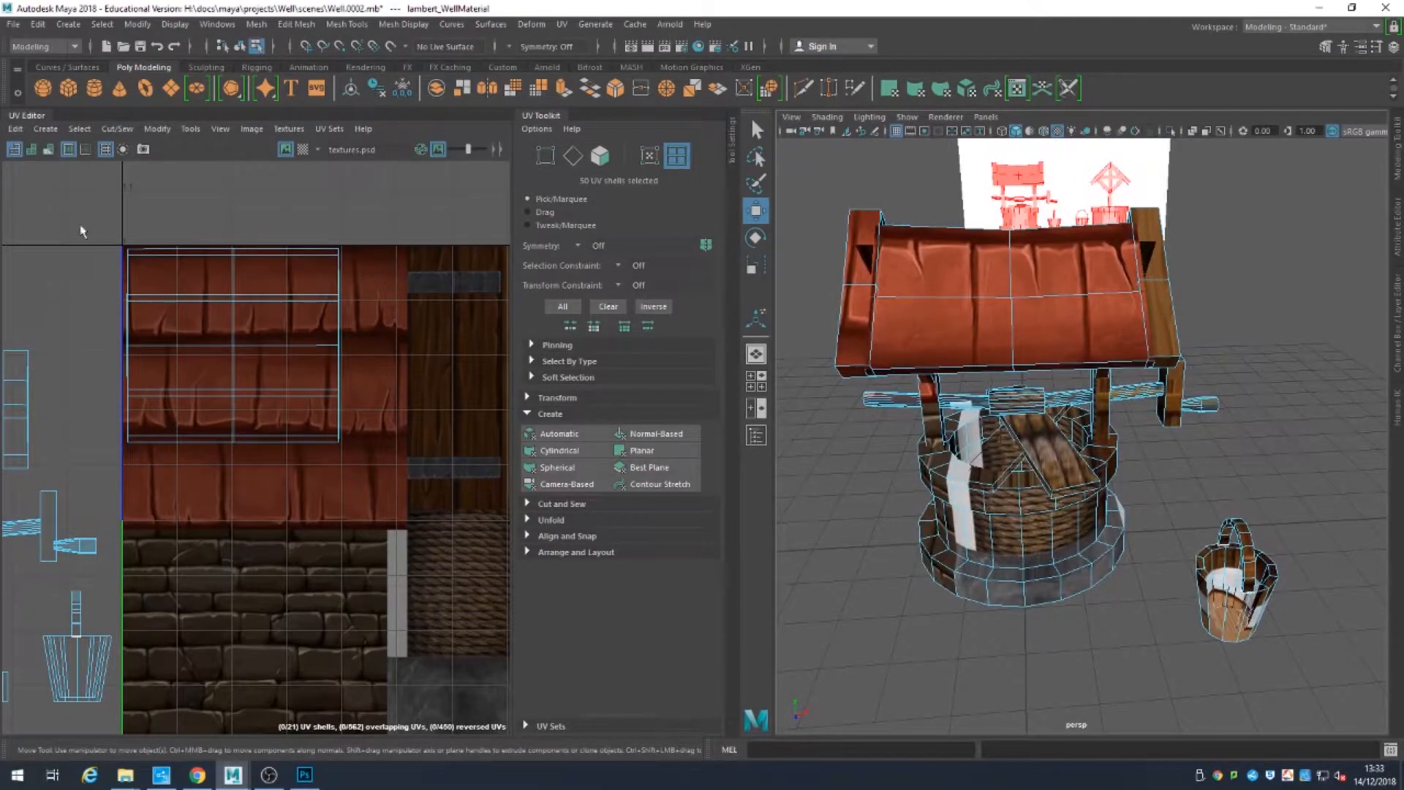
Step: Select the UVs along the roof shell's right edge and move them horizontally to the right border of the red tile texture
{"action": "left_click_drag", "start_coordinate": [82, 227], "coordinate": [446, 474]}
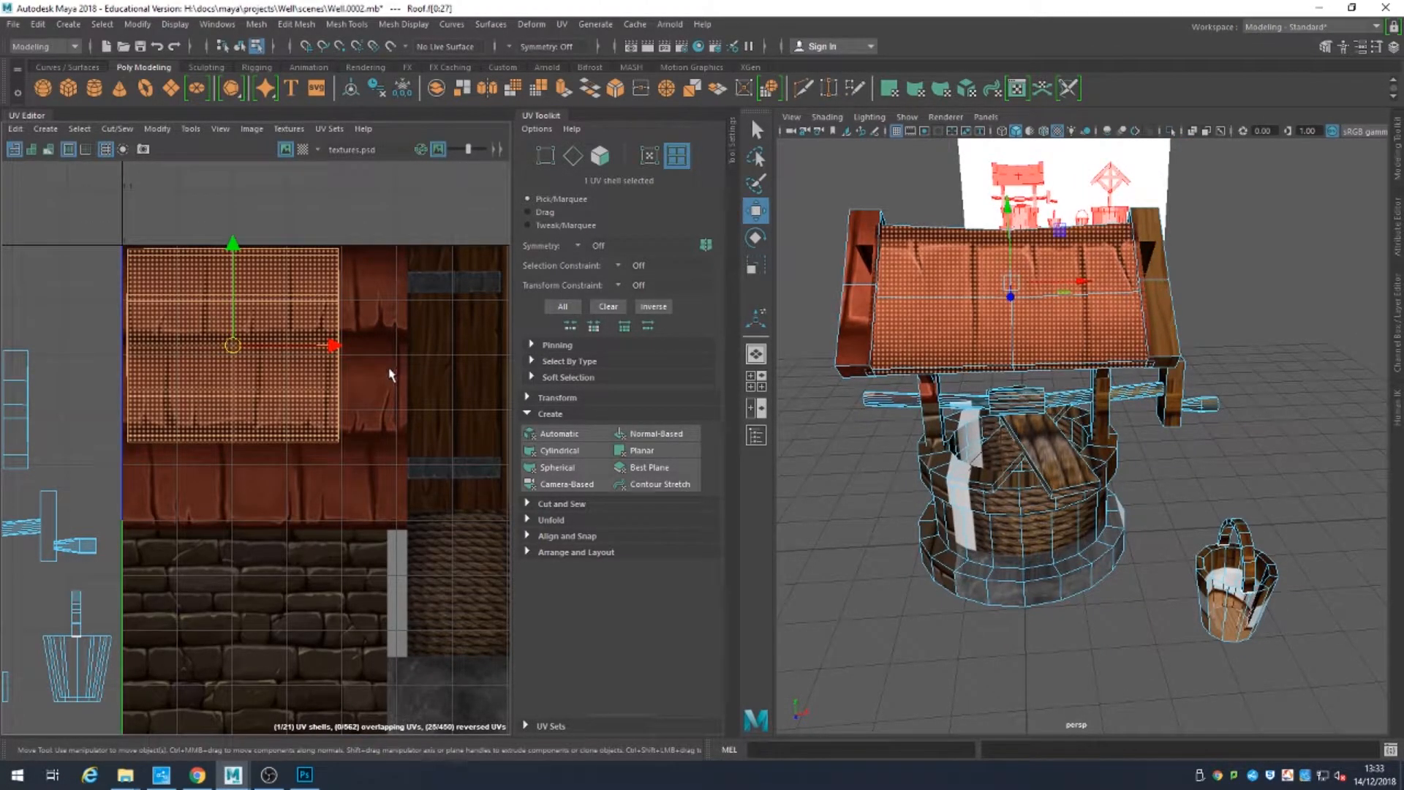
{"action": "key", "text": "r"}
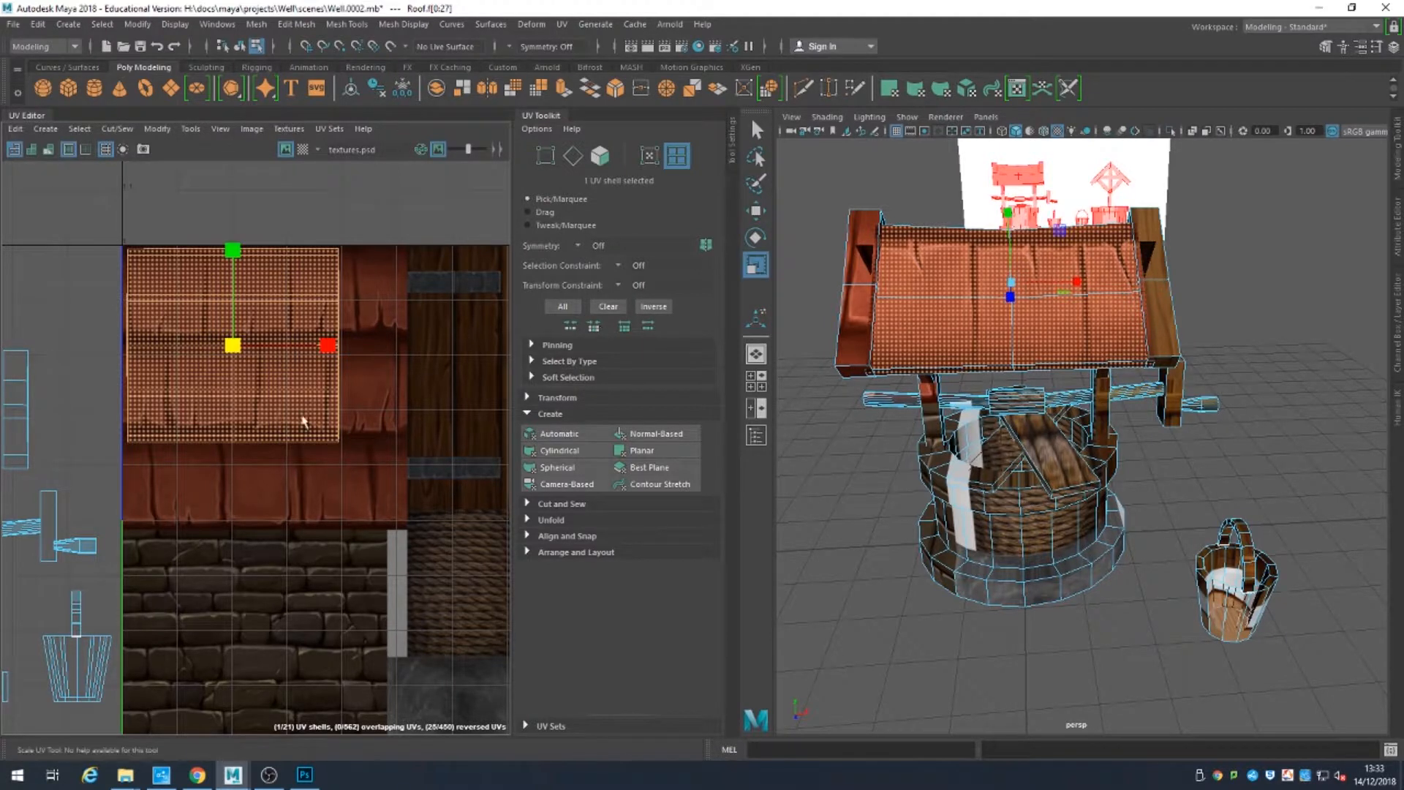
{"action": "left_click", "coordinate": [641, 162]}
{"action": "left_click_drag", "start_coordinate": [306, 459], "coordinate": [311, 459]}
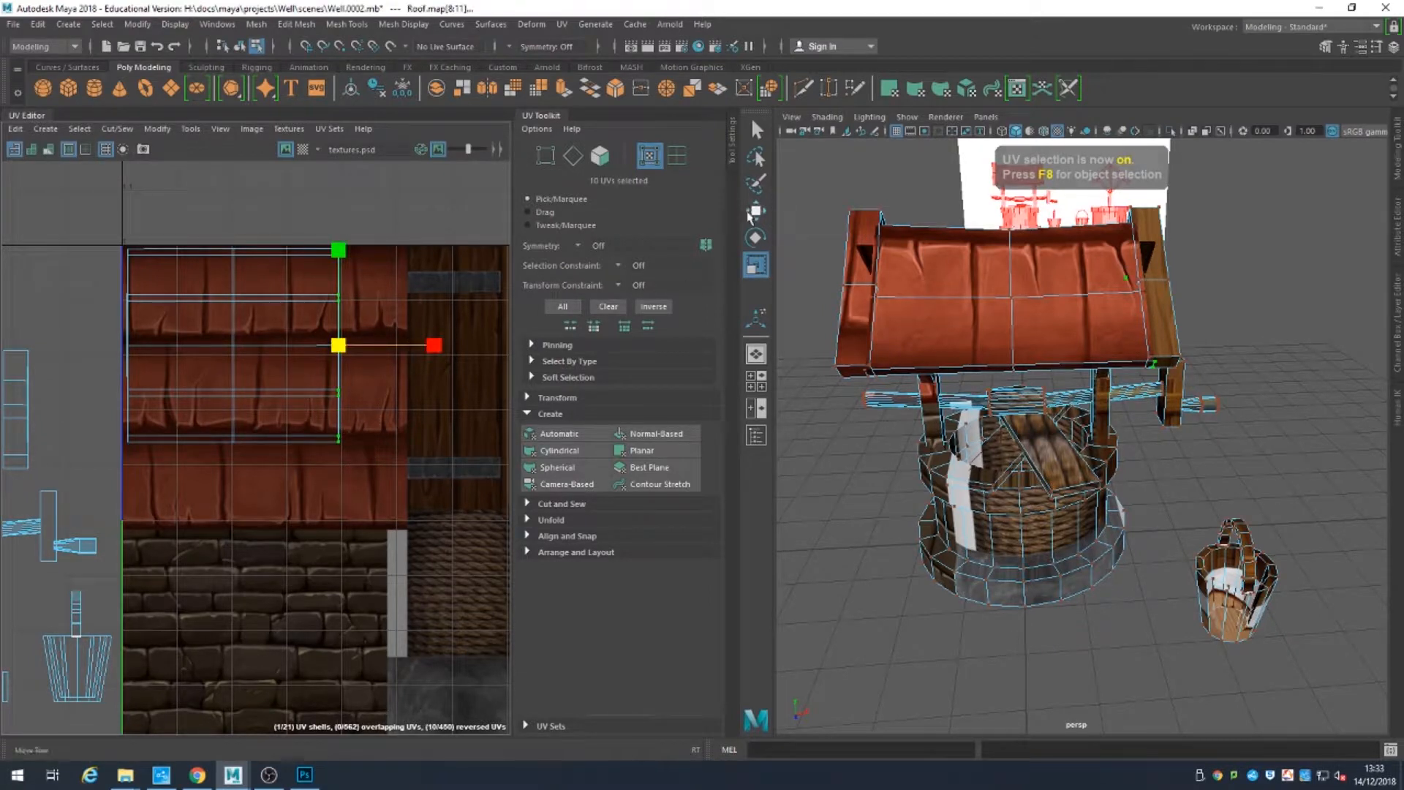
{"action": "key", "text": "w"}
{"action": "left_click_drag", "start_coordinate": [439, 346], "coordinate": [504, 347]}
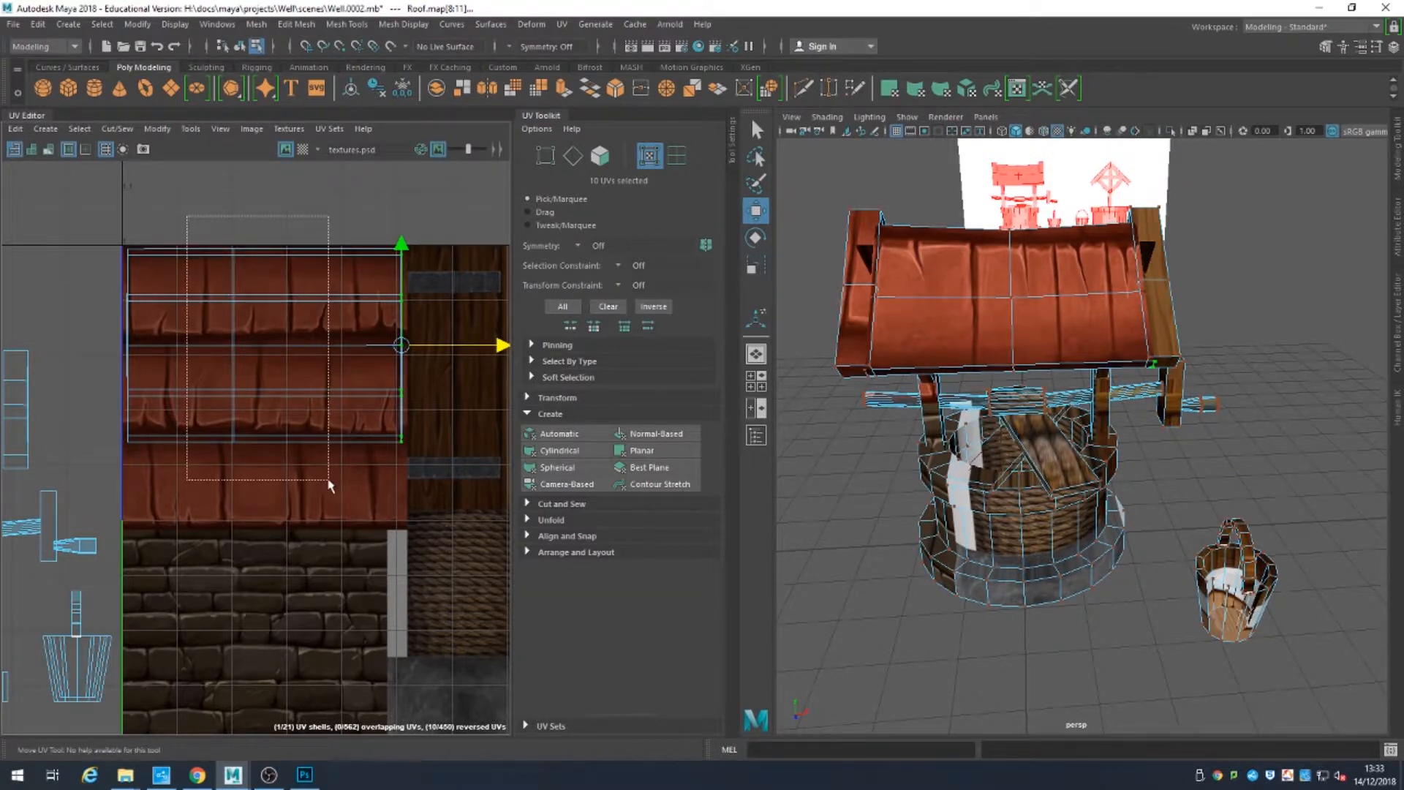
Step: Move the roof shell's middle column of UVs horizontally to about halfway between its left and right edges
{"action": "left_click_drag", "start_coordinate": [330, 485], "coordinate": [331, 484]}
{"action": "left_click_drag", "start_coordinate": [334, 344], "coordinate": [370, 346]}
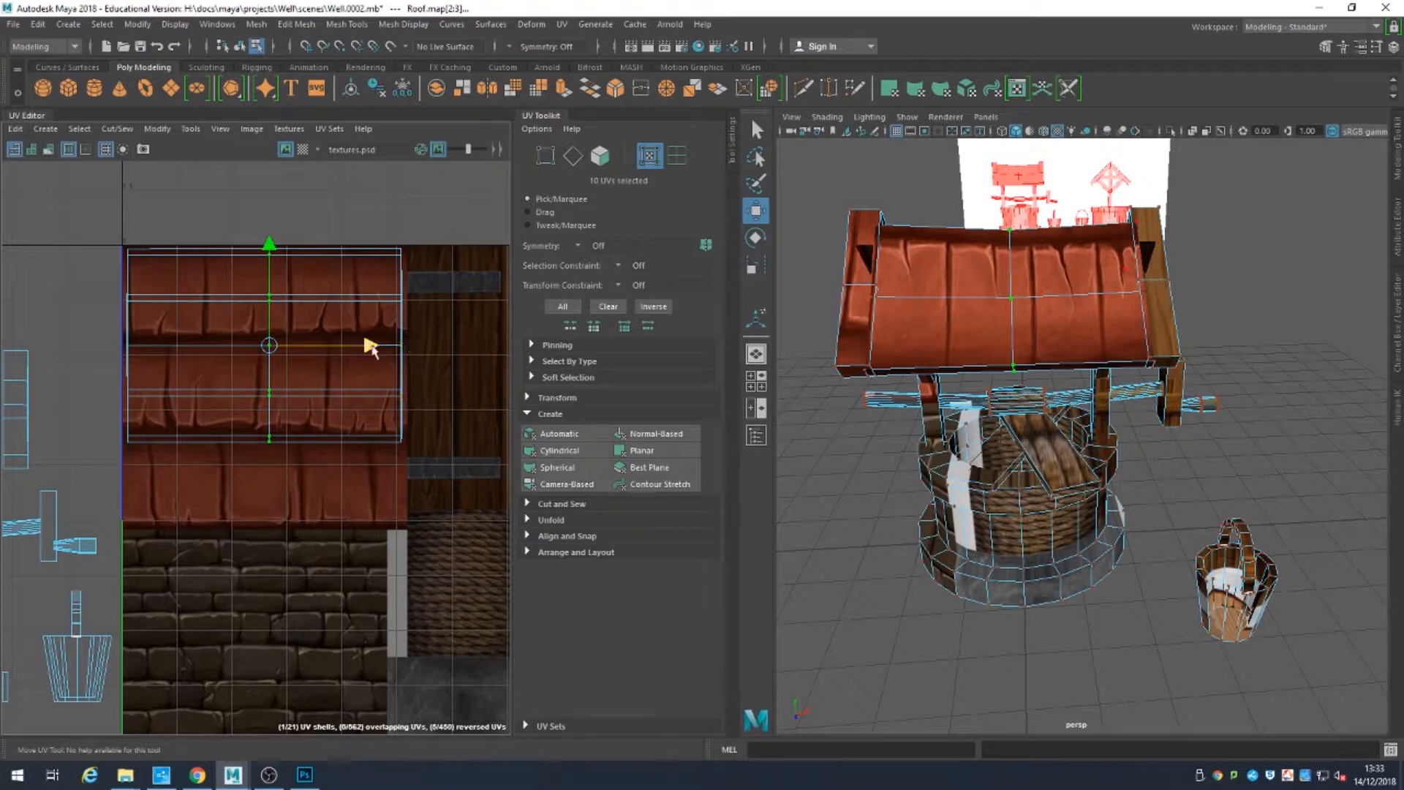
{"action": "left_click_drag", "start_coordinate": [370, 346], "coordinate": [366, 347]}
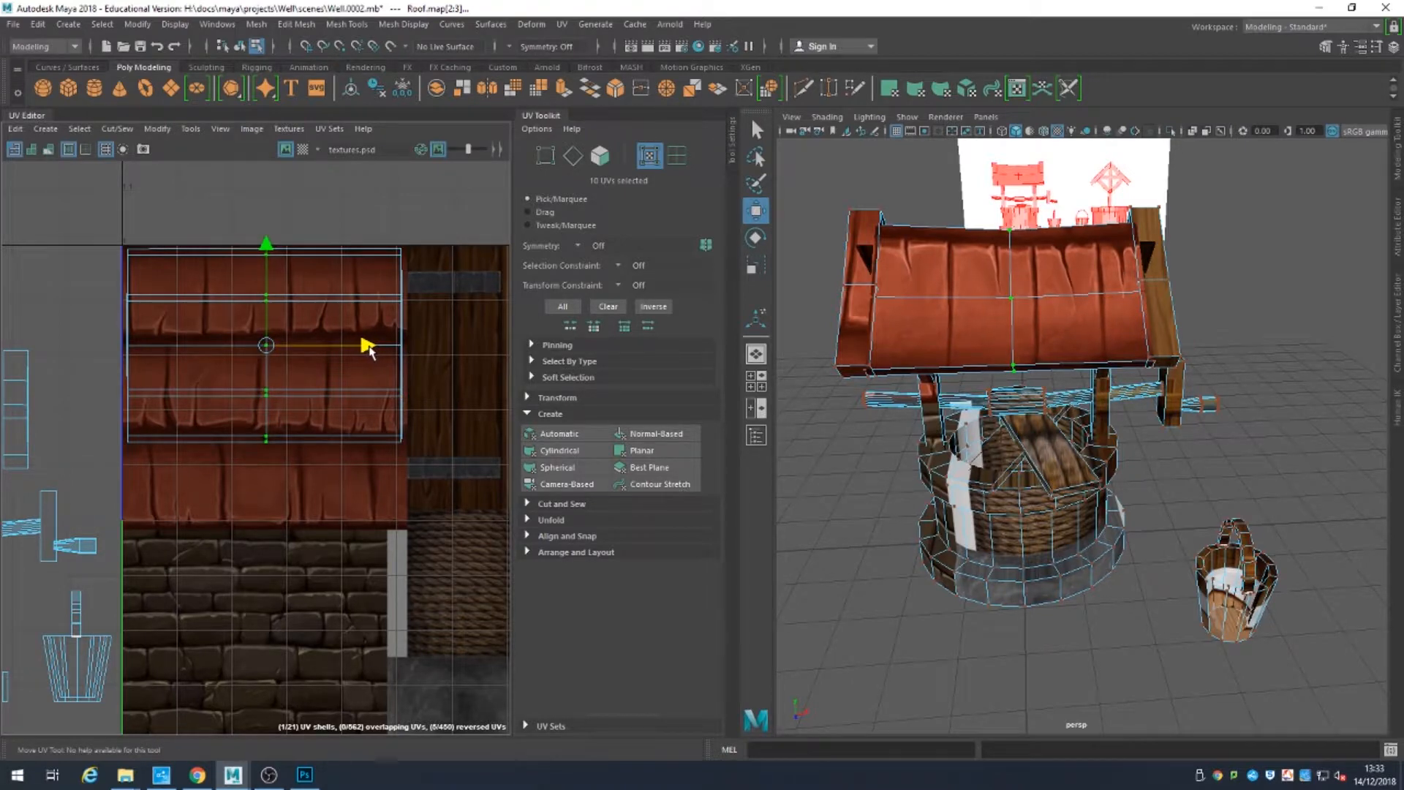
{"action": "left_click_drag", "start_coordinate": [1138, 378], "coordinate": [1193, 440], "text": "alt"}
{"action": "right_click_drag", "start_coordinate": [1193, 440], "coordinate": [1177, 436], "text": "alt"}
{"action": "middle_click_drag", "start_coordinate": [1207, 441], "coordinate": [1138, 425], "text": "alt"}
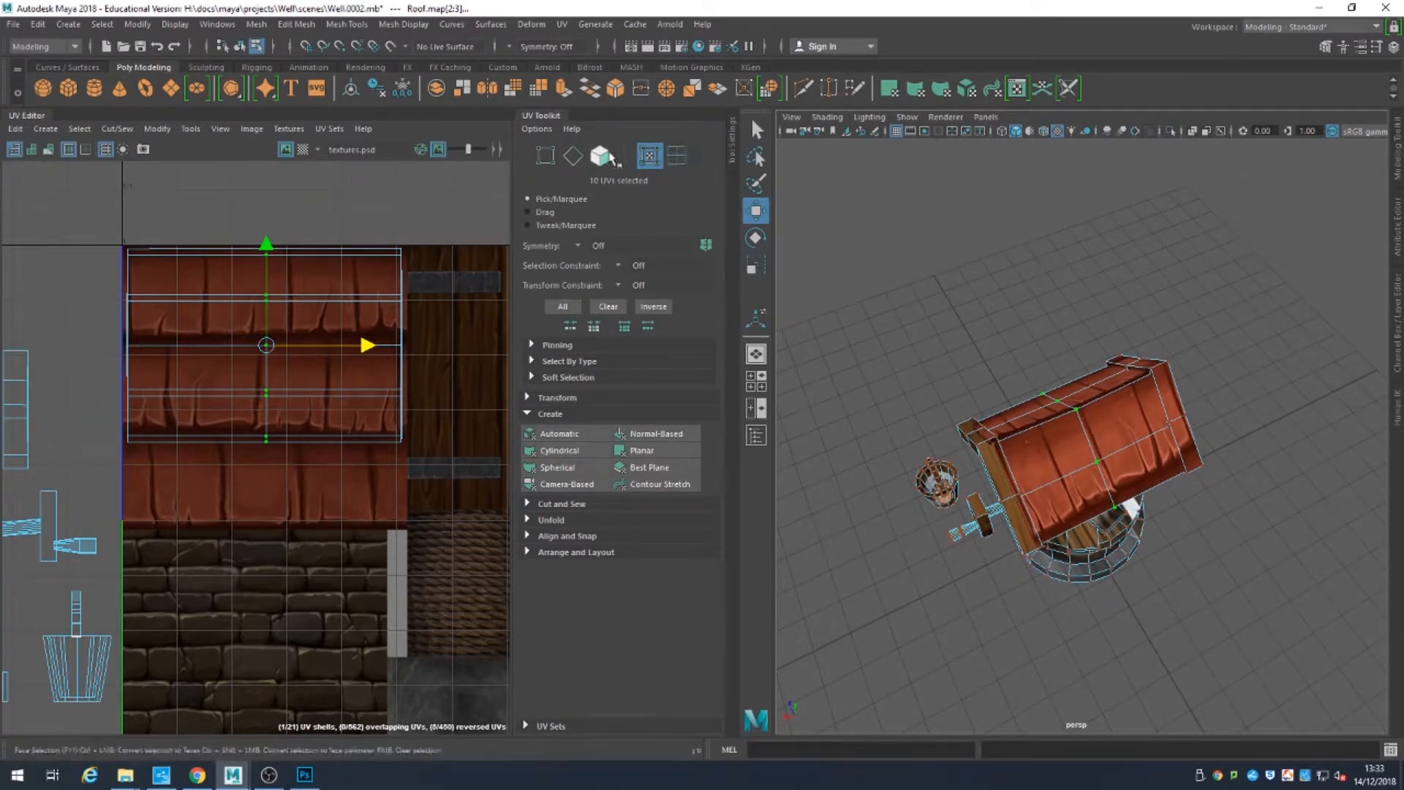
{"action": "left_click", "coordinate": [601, 155]}
{"action": "left_click", "coordinate": [1126, 417]}
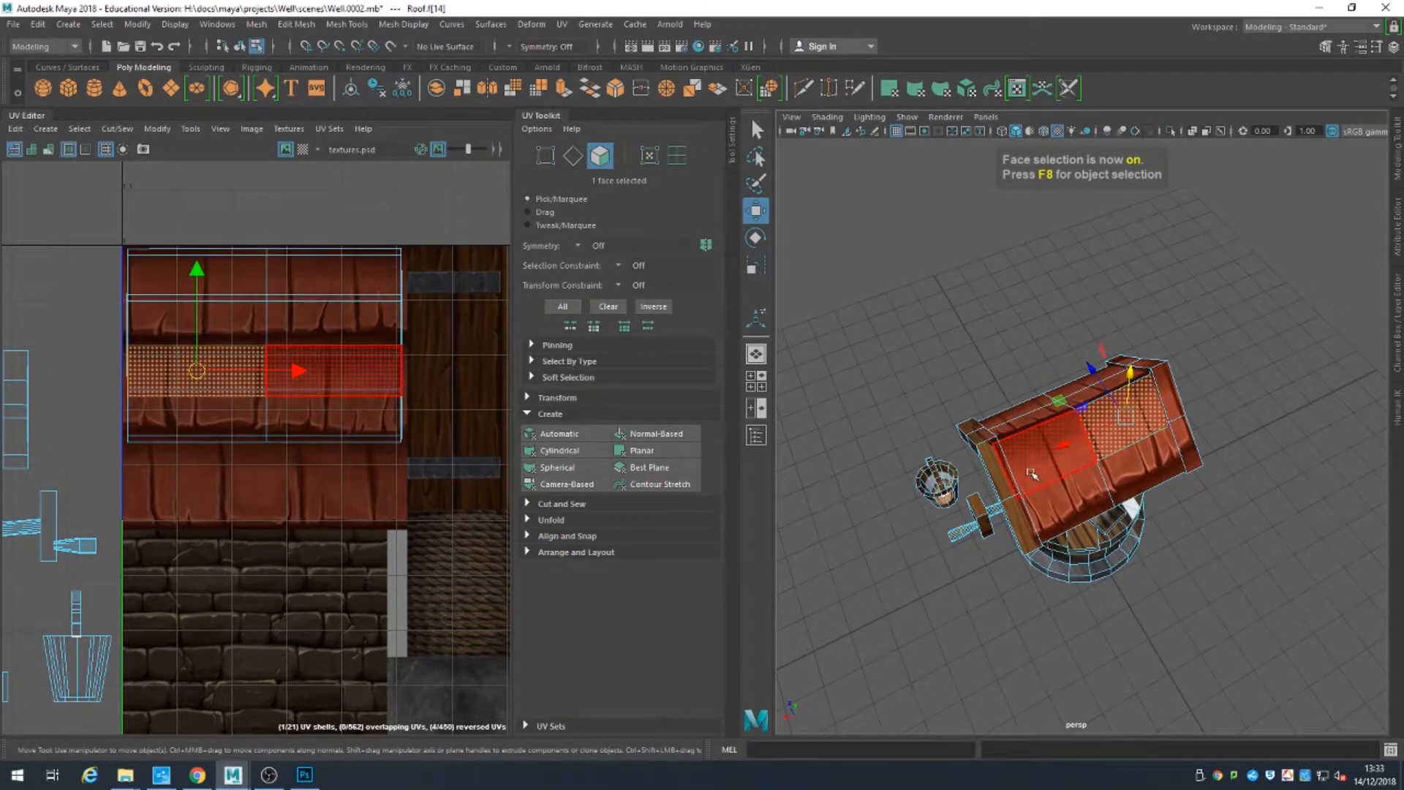
{"action": "left_click", "coordinate": [1037, 473], "text": "shift"}
{"action": "left_click", "coordinate": [1094, 492], "text": "shift"}
{"action": "left_click", "coordinate": [1160, 466], "text": "shift"}
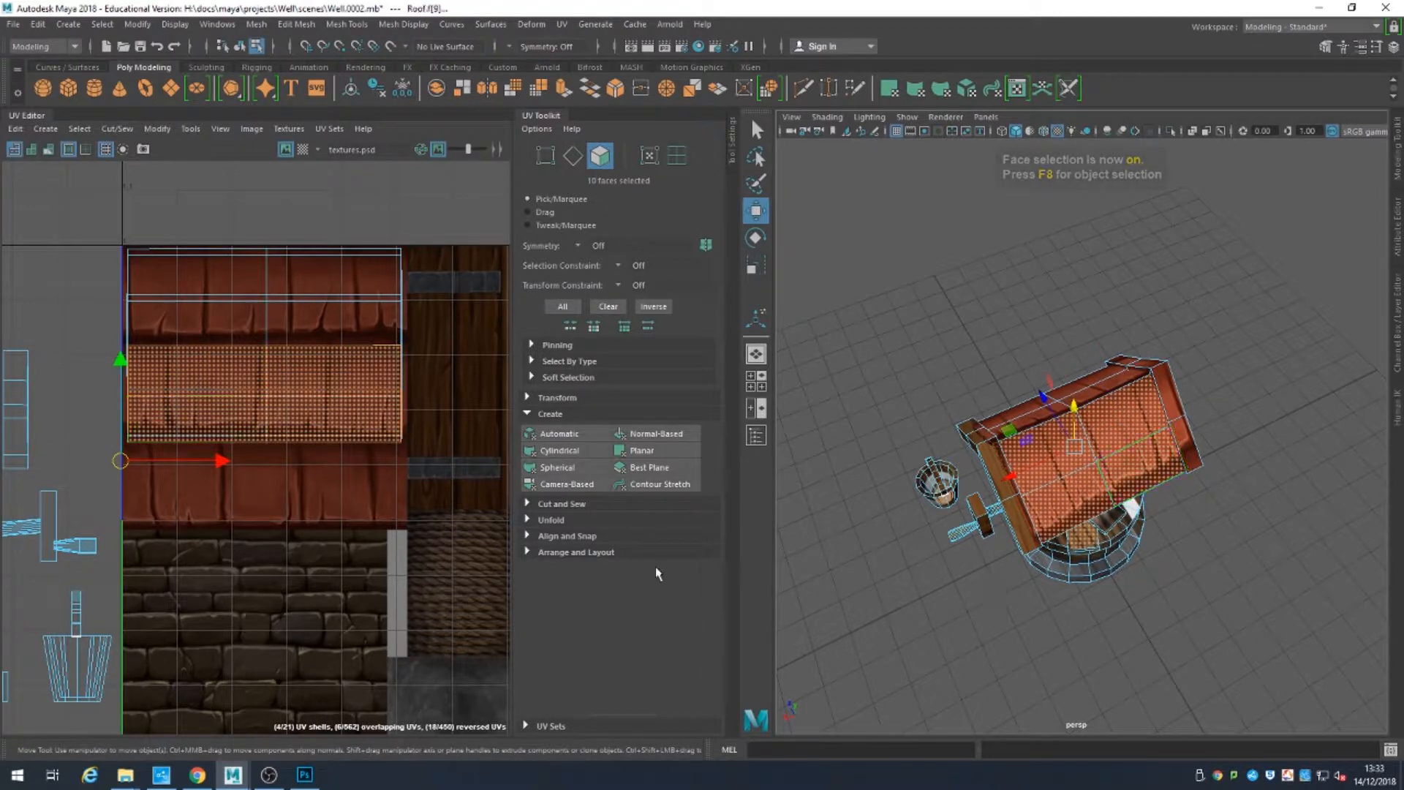
{"action": "key", "text": "f"}
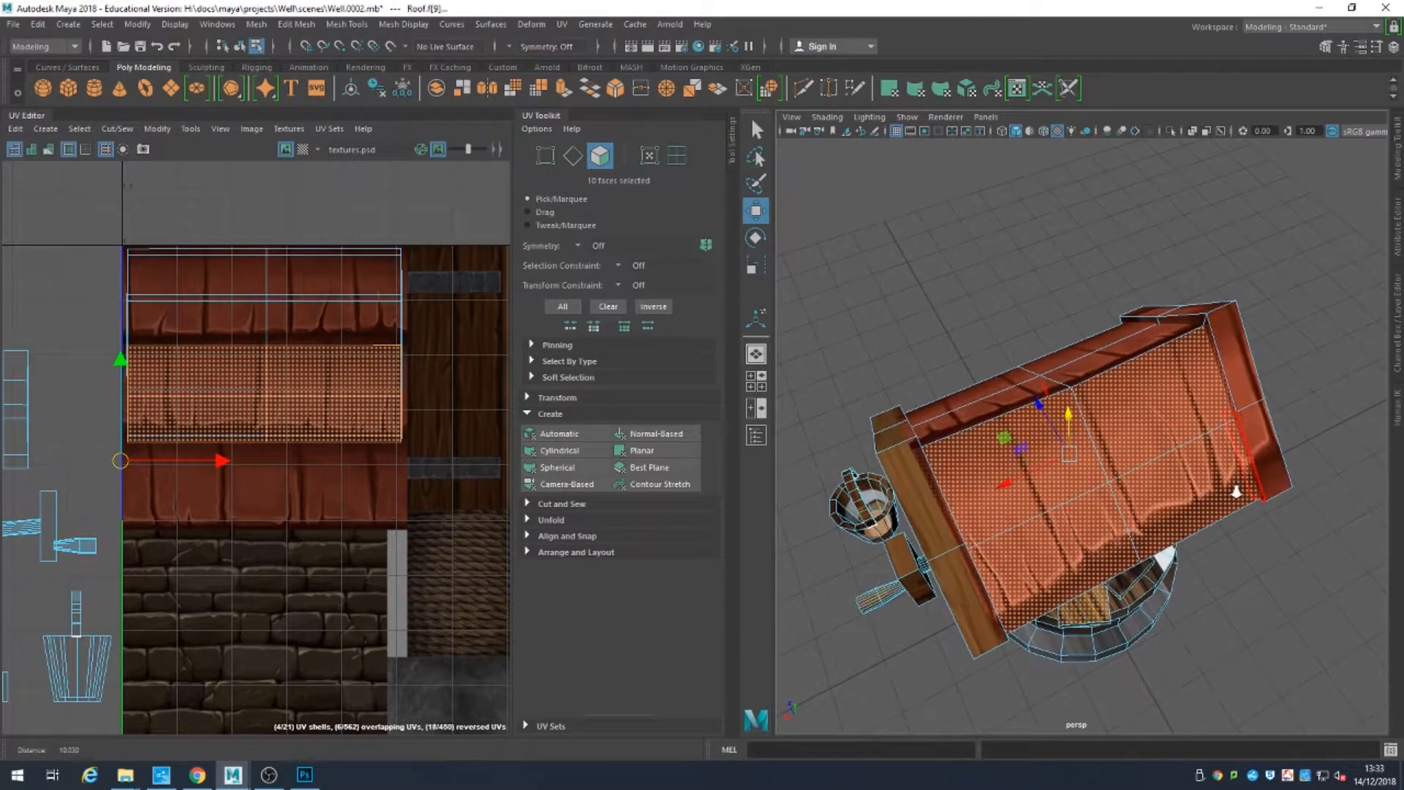
Step: Select the two edges along the roof's ridge and cut the UVs there
{"action": "left_click", "coordinate": [574, 155]}
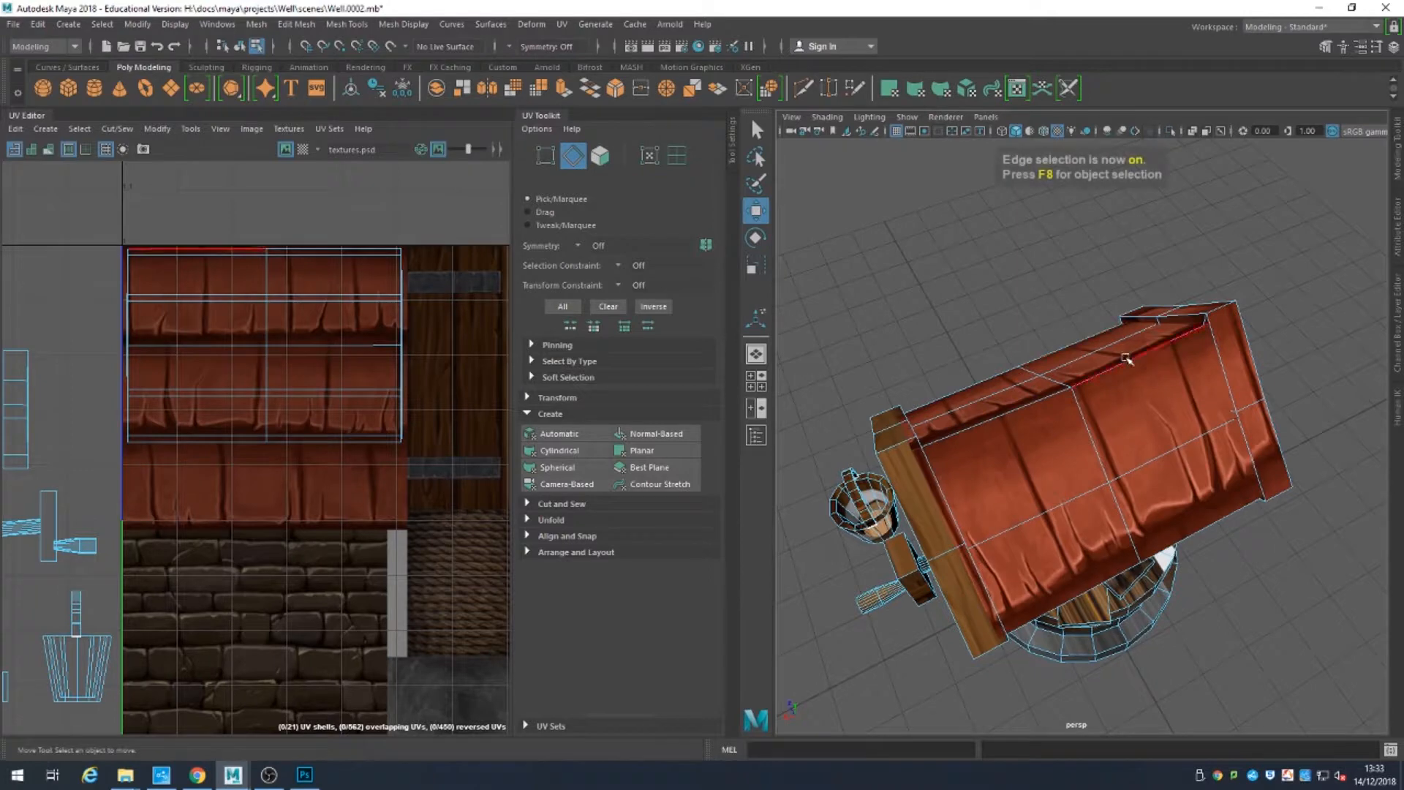
{"action": "left_click", "coordinate": [1031, 400]}
{"action": "left_click", "coordinate": [1031, 400], "text": "shift"}
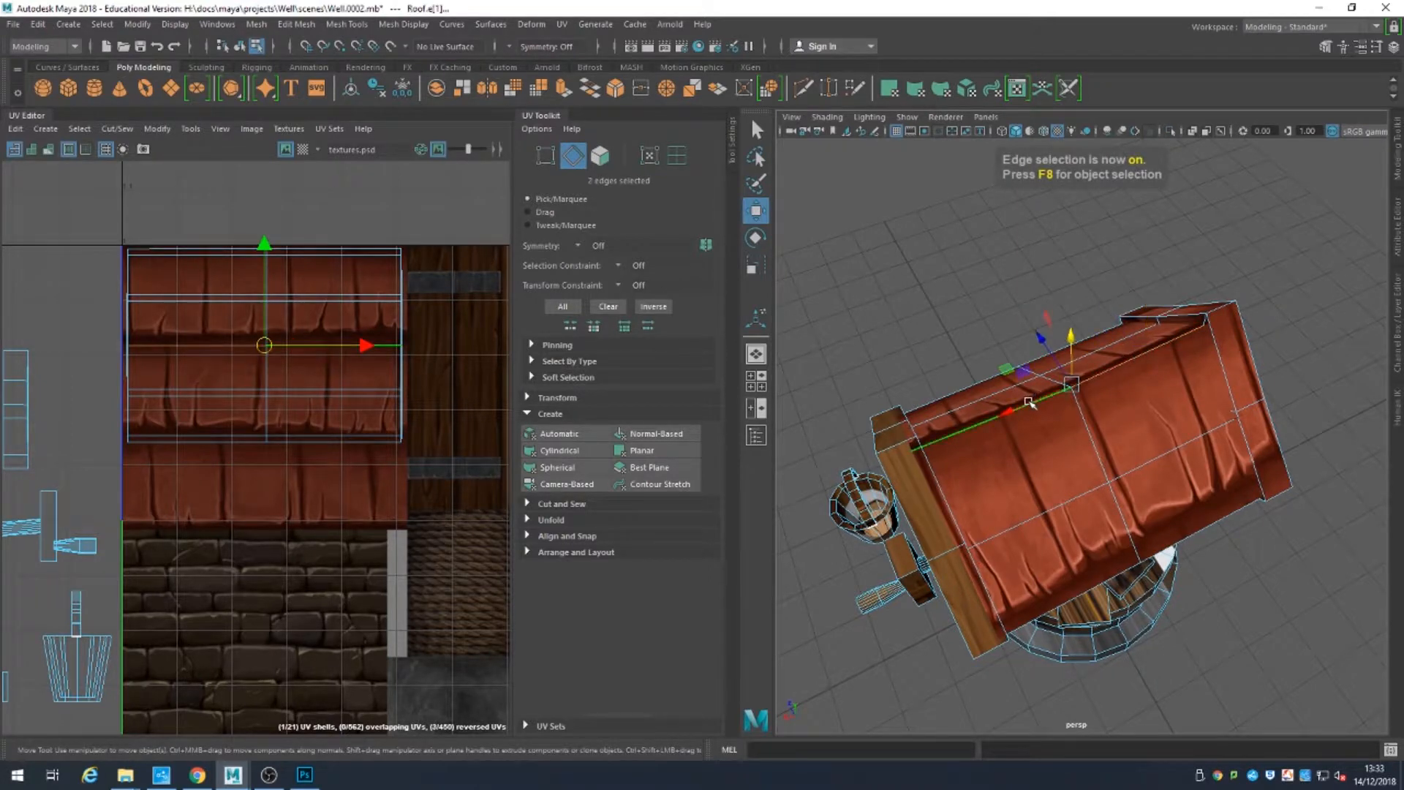
{"action": "left_click", "coordinate": [756, 130]}
{"action": "left_click_drag", "start_coordinate": [914, 409], "coordinate": [1145, 421], "text": "alt"}
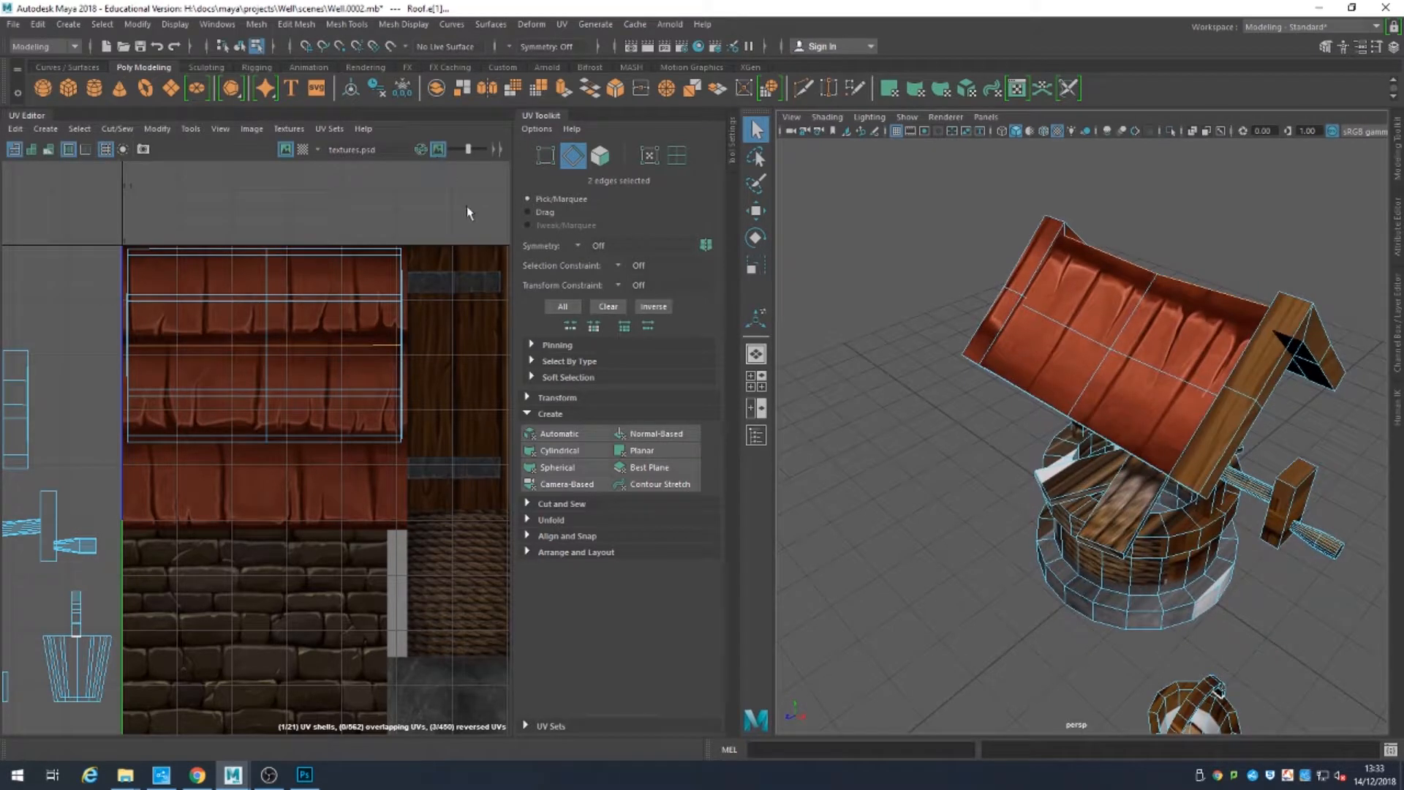
{"action": "left_click", "coordinate": [528, 504]}
{"action": "left_click", "coordinate": [547, 543]}
{"action": "key", "text": "w"}
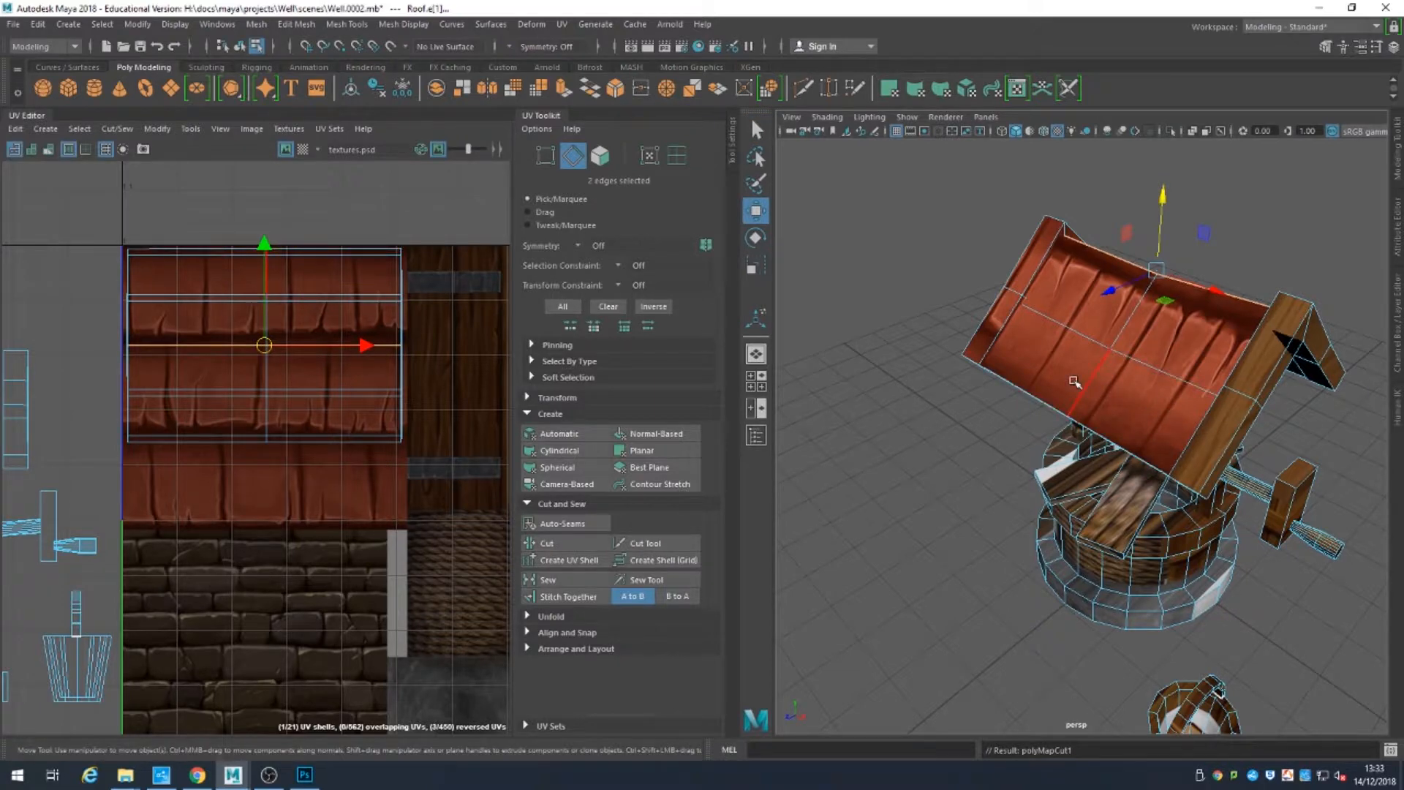
Step: Cut the roof's UVs along the two lower eave edges of one slope and select the roof's UV shell
{"action": "left_click", "coordinate": [218, 434]}
{"action": "left_click", "coordinate": [366, 437], "text": "shift"}
{"action": "left_click_drag", "start_coordinate": [1228, 423], "coordinate": [996, 339], "text": "alt"}
{"action": "left_click", "coordinate": [992, 308]}
{"action": "left_click", "coordinate": [1111, 316], "text": "shift"}
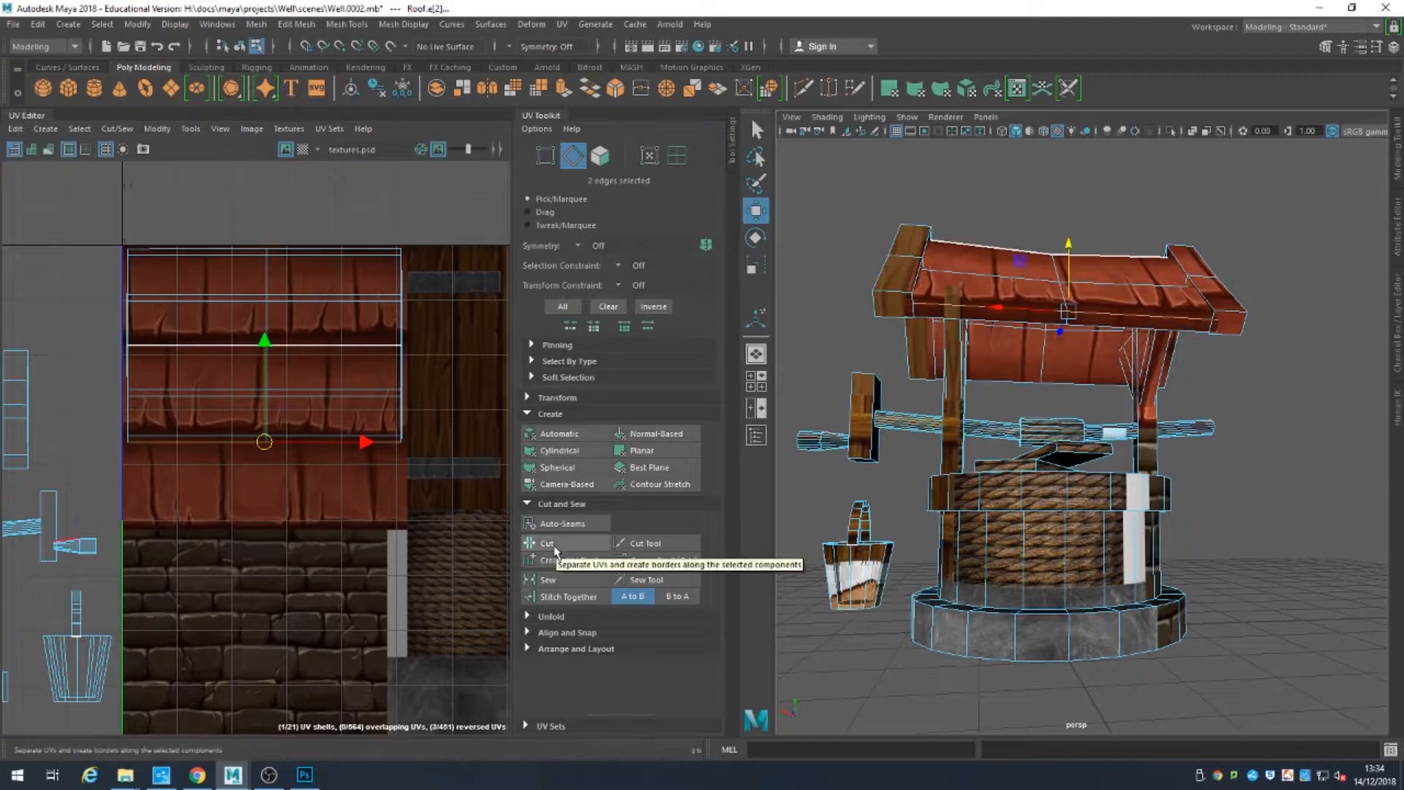
{"action": "left_click", "coordinate": [547, 542]}
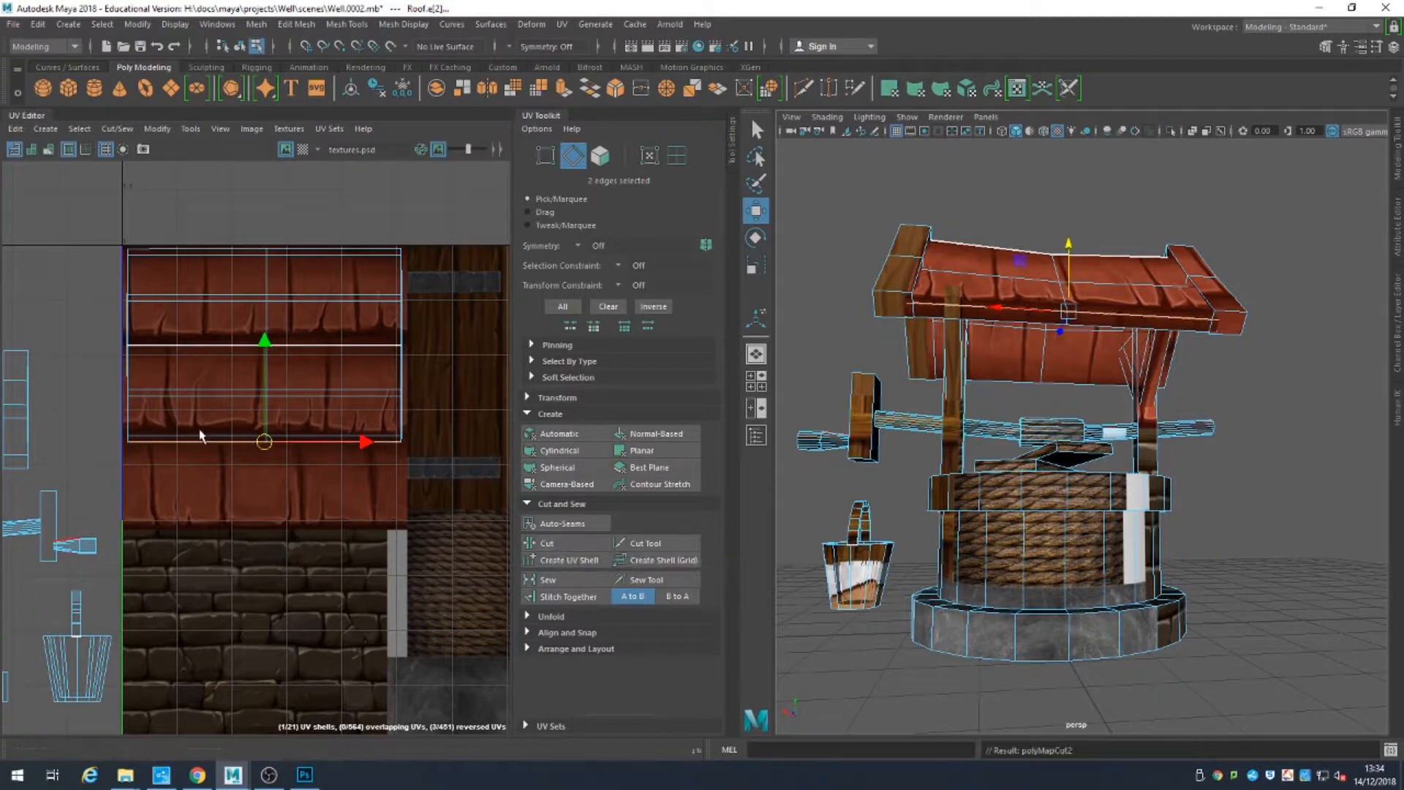
{"action": "left_click", "coordinate": [289, 431]}
{"action": "left_click_drag", "start_coordinate": [1204, 244], "coordinate": [1075, 322], "text": "alt"}
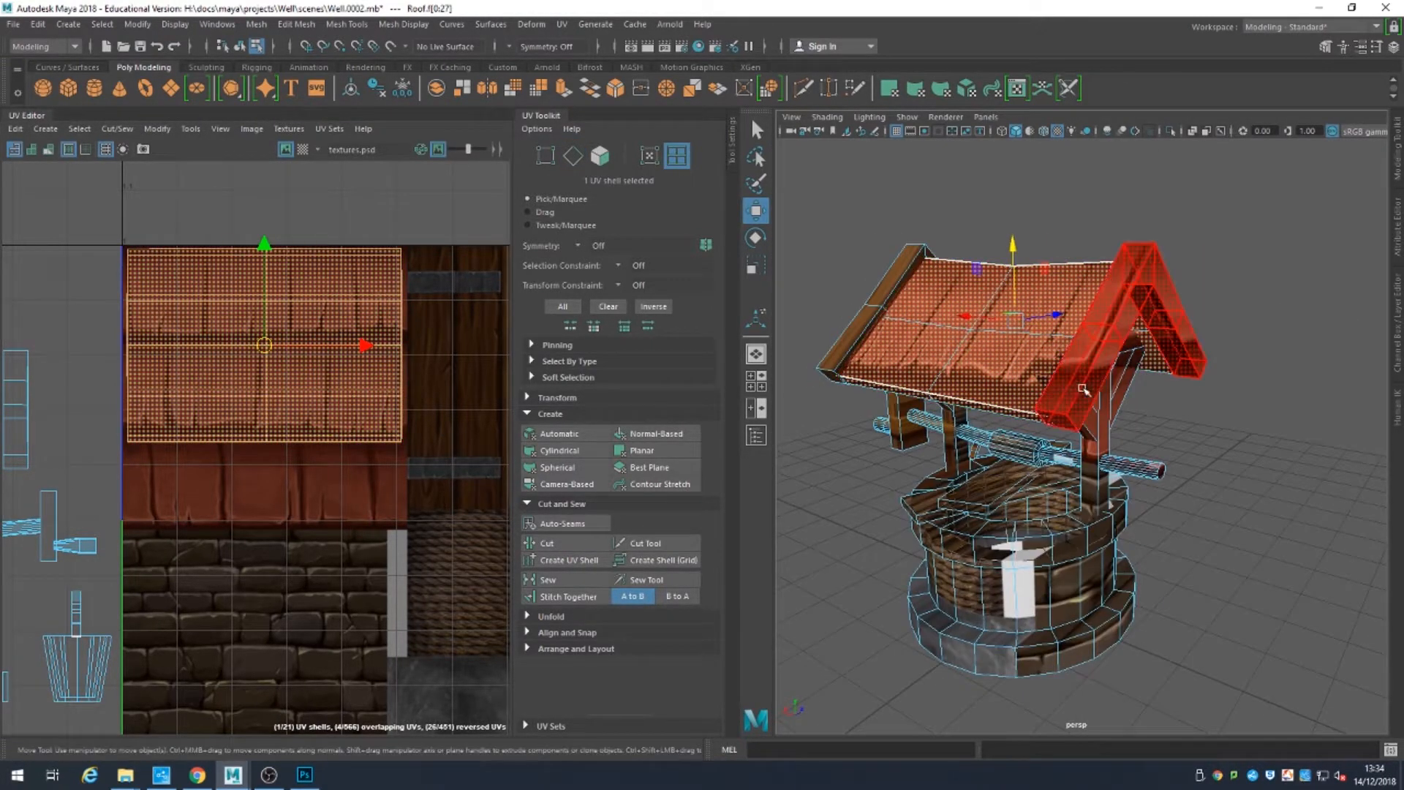
{"action": "left_click", "coordinate": [600, 155]}
{"action": "left_click_drag", "start_coordinate": [1053, 388], "coordinate": [1079, 389], "text": "alt"}
{"action": "left_click", "coordinate": [401, 410]}
{"action": "mouse_move", "coordinate": [505, 417]}
{"action": "left_mouse_down"}
{"action": "mouse_move", "coordinate": [467, 419]}
{"action": "mouse_move", "coordinate": [510, 418]}
{"action": "left_mouse_up"}
Step: Select the roof's edges around the gable end beside the wooden roof beam and cut the UVs along them
{"action": "left_click_drag", "start_coordinate": [1016, 344], "coordinate": [922, 388], "text": "alt"}
{"action": "key", "text": "F10"}
{"action": "left_click", "coordinate": [971, 295]}
{"action": "left_click", "coordinate": [1110, 236], "text": "shift"}
{"action": "left_click", "coordinate": [1101, 245], "text": "shift"}
{"action": "left_click", "coordinate": [1068, 278], "text": "shift"}
{"action": "left_click", "coordinate": [1038, 314], "text": "shift"}
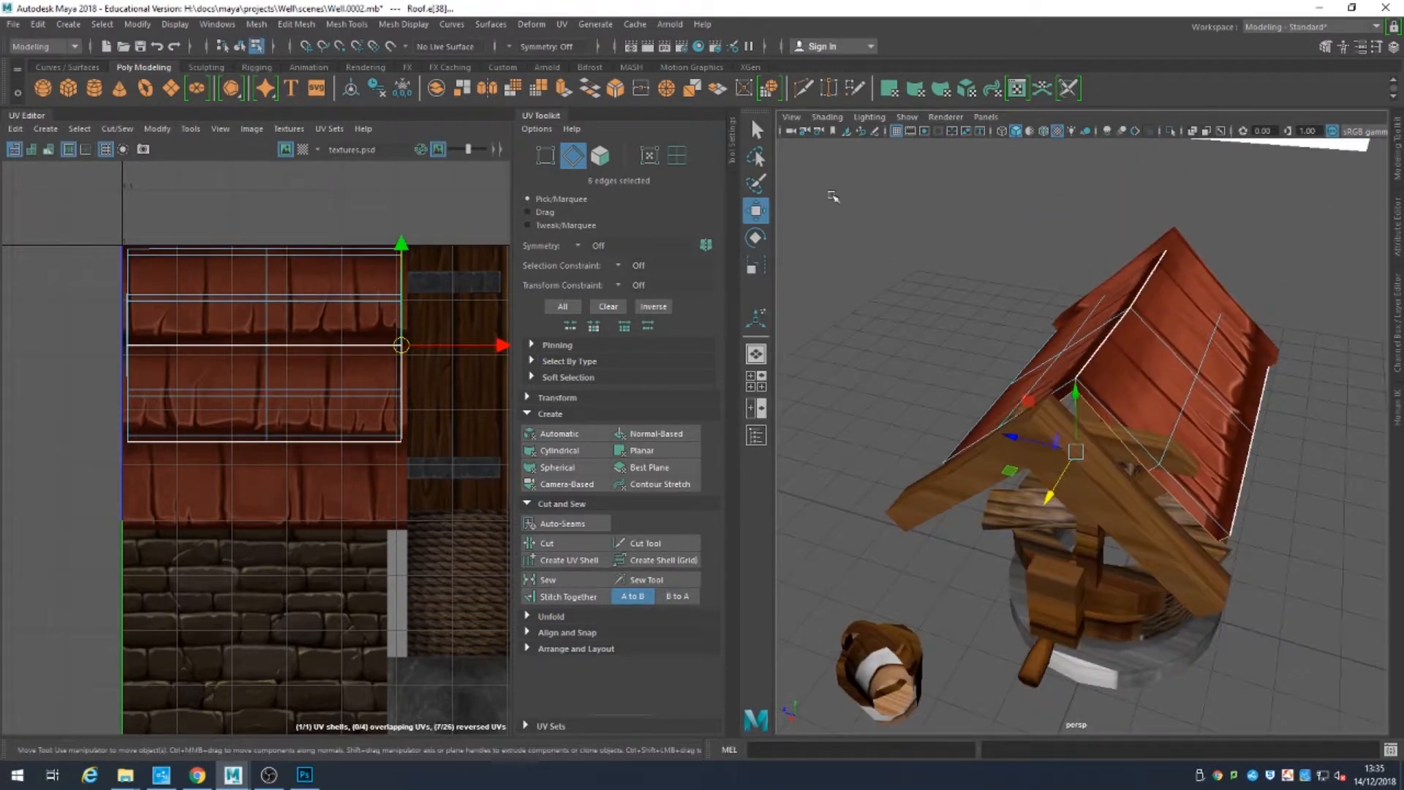
{"action": "key", "text": "q"}
{"action": "left_click", "coordinate": [1037, 354], "text": "shift"}
{"action": "left_click_drag", "start_coordinate": [1199, 387], "coordinate": [1110, 332], "text": "alt"}
{"action": "left_click", "coordinate": [557, 544]}
{"action": "left_click_drag", "start_coordinate": [1346, 300], "coordinate": [1288, 247], "text": "alt"}
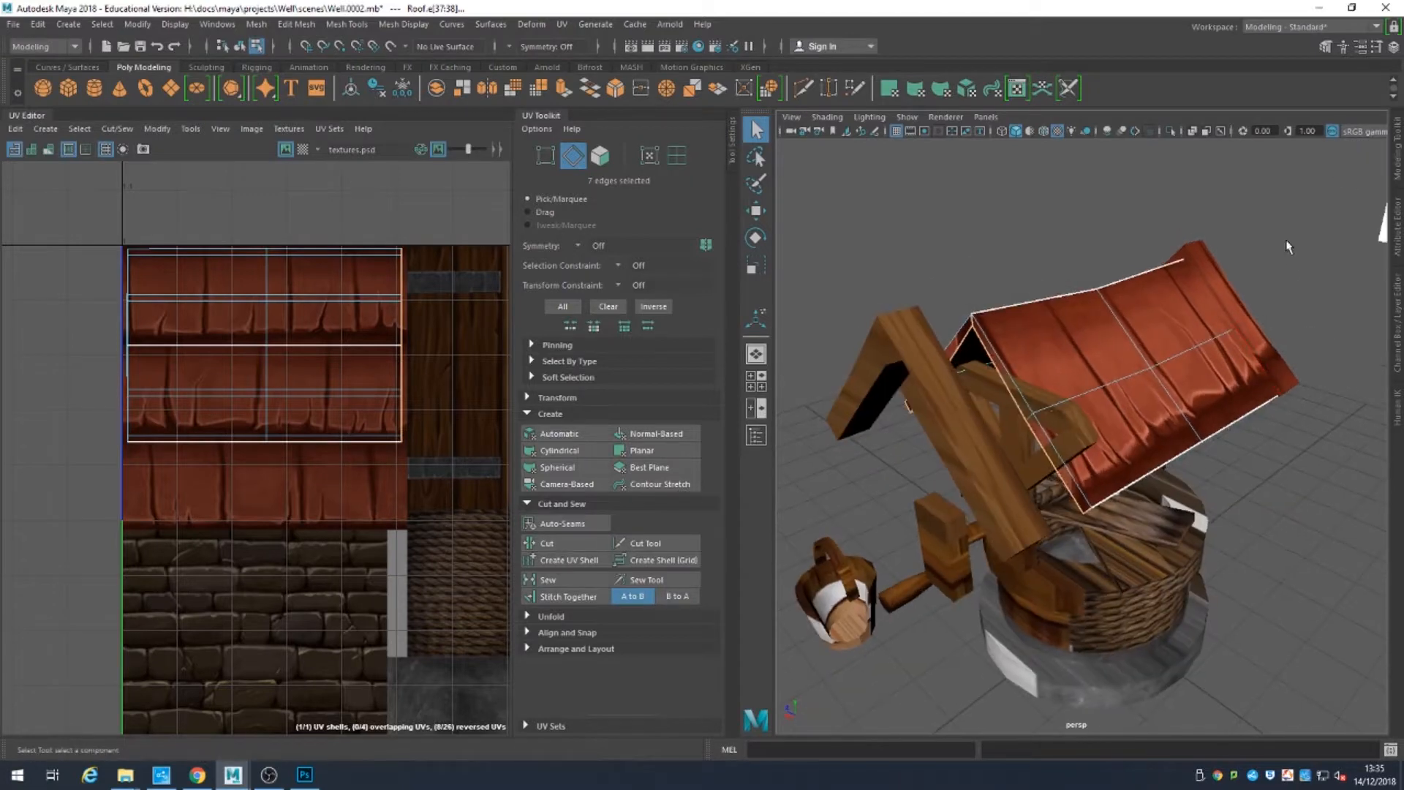
Step: Select the displaced wooden roof beam RoofBeam_R as an object and set its Translate X to 0
{"action": "left_click", "coordinate": [1288, 247]}
{"action": "right_click_drag", "start_coordinate": [934, 332], "coordinate": [1006, 310]}
{"action": "left_click", "coordinate": [1393, 47]}
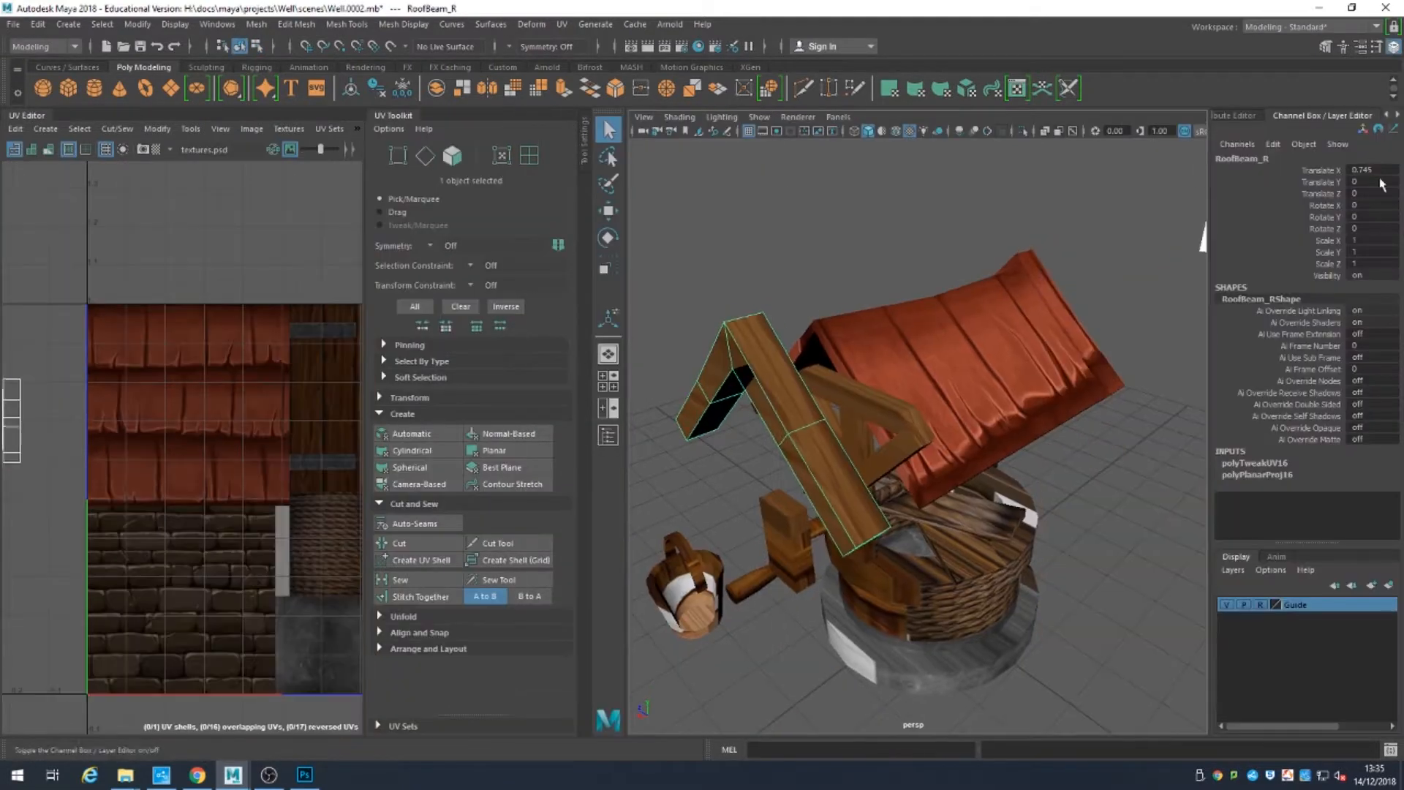
{"action": "left_click", "coordinate": [1366, 169]}
{"action": "type", "text": "0"}
{"action": "key", "text": "Return"}
Step: Move the red roof beam at the opposite gable sideways, clear of the roof's end
{"action": "left_click", "coordinate": [1060, 318]}
{"action": "key", "text": "w"}
{"action": "mouse_move", "coordinate": [1022, 348]}
{"action": "left_mouse_down", "text": "alt"}
{"action": "mouse_move", "coordinate": [1043, 426]}
{"action": "mouse_move", "coordinate": [1024, 344]}
{"action": "left_mouse_up", "text": "alt"}
{"action": "left_click_drag", "start_coordinate": [1024, 344], "coordinate": [951, 299]}
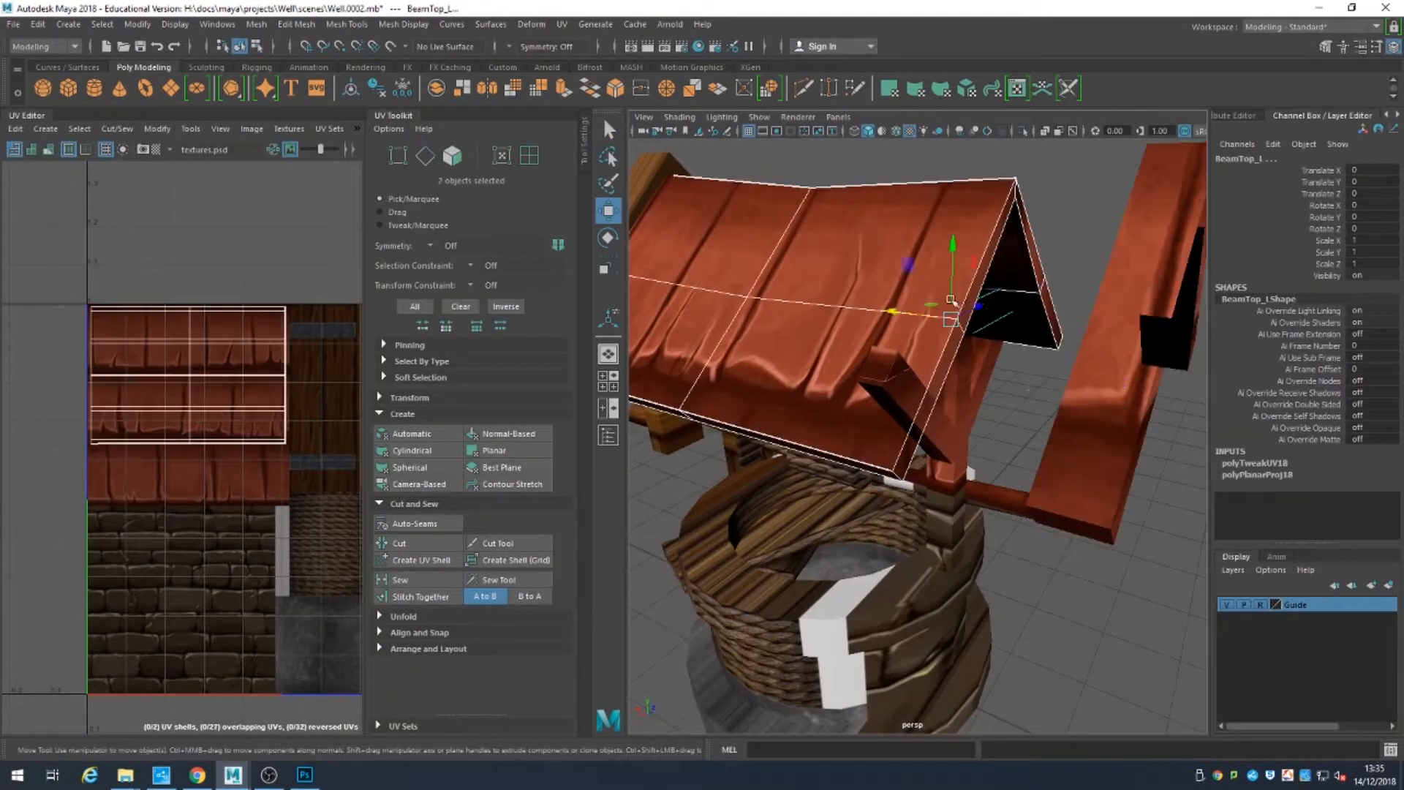
Step: Select the roof's edges around the gable end beside the red beam and cut the UVs along them
{"action": "left_click", "coordinate": [425, 155]}
{"action": "key", "text": "q"}
{"action": "left_click_drag", "start_coordinate": [1013, 187], "coordinate": [1022, 282], "text": "alt"}
{"action": "left_click", "coordinate": [1023, 281]}
{"action": "left_click_drag", "start_coordinate": [800, 582], "coordinate": [803, 380], "text": "alt"}
{"action": "double_click", "coordinate": [868, 378], "text": "shift"}
{"action": "double_click", "coordinate": [1028, 414], "text": "shift"}
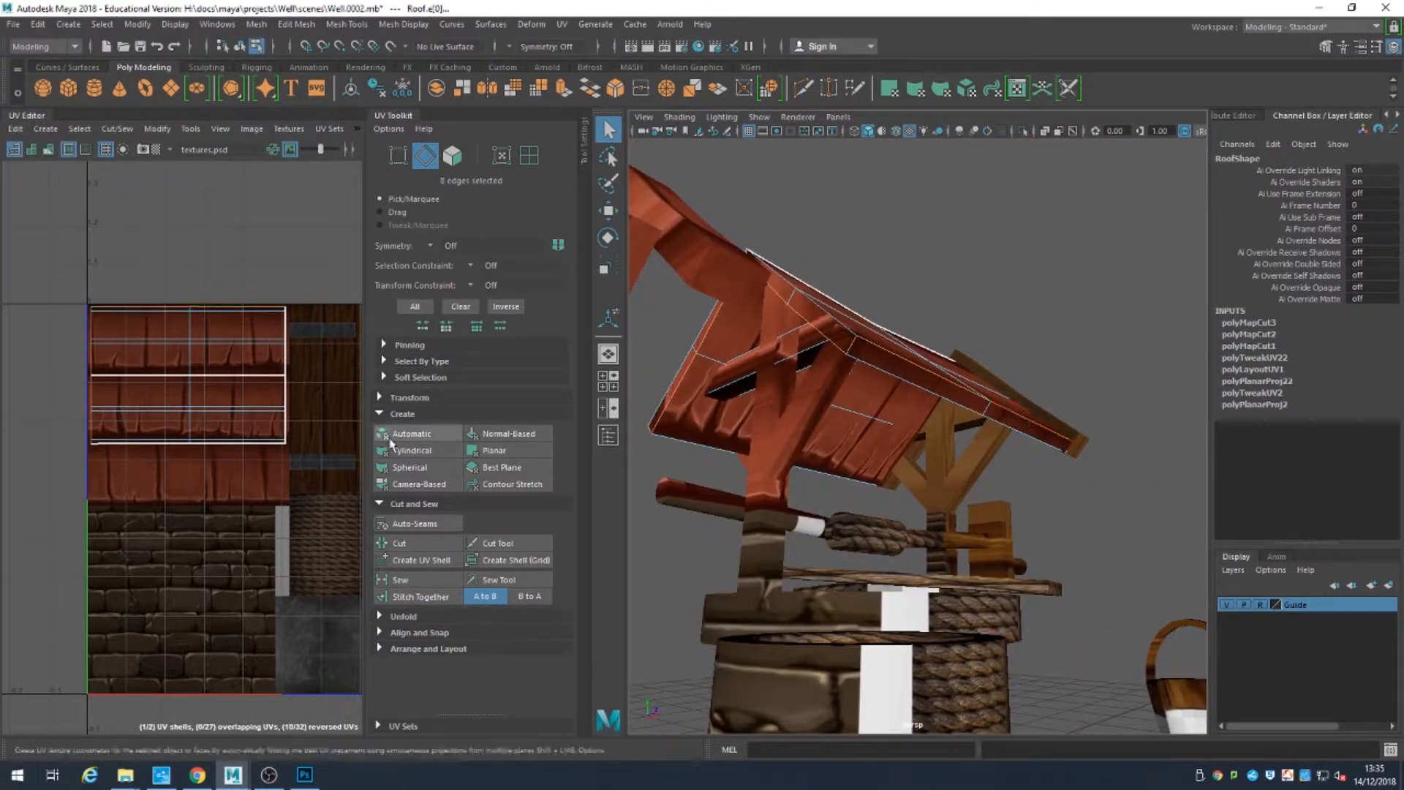
{"action": "left_click", "coordinate": [412, 544]}
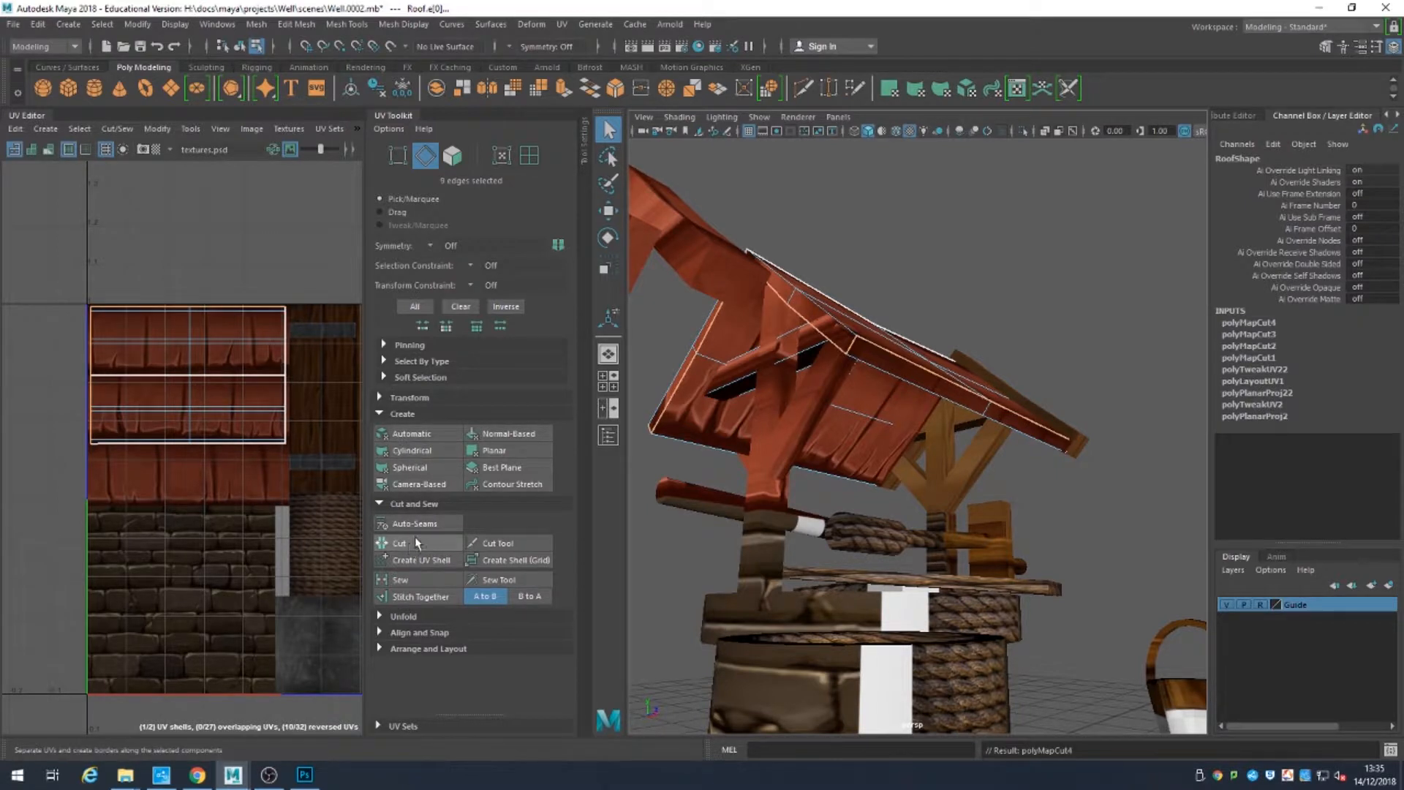
Step: Select the roof's two outer slope UV shells one at a time and move each down to the upper stone texture area
{"action": "left_click", "coordinate": [528, 156]}
{"action": "left_click", "coordinate": [226, 356]}
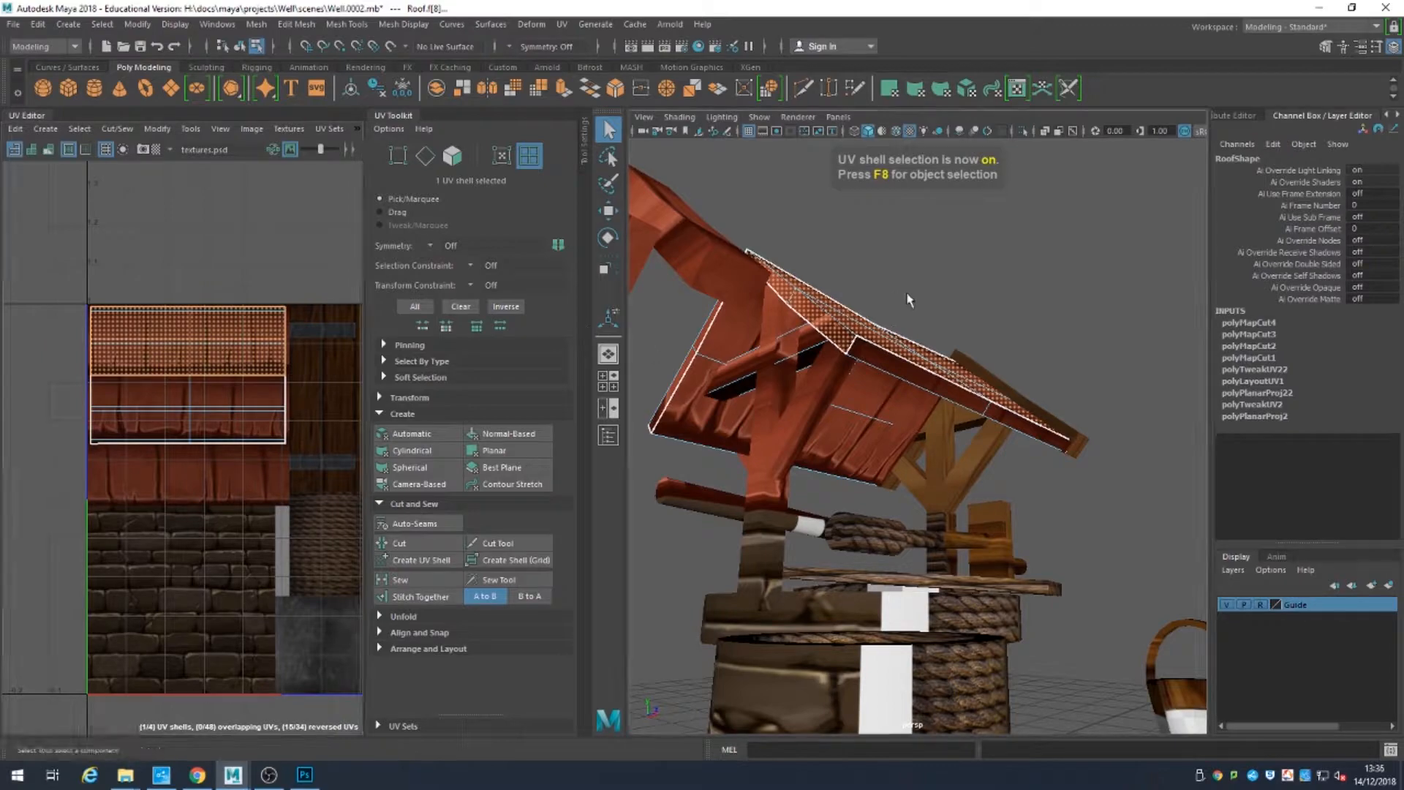
{"action": "left_click_drag", "start_coordinate": [909, 297], "coordinate": [953, 334], "text": "alt"}
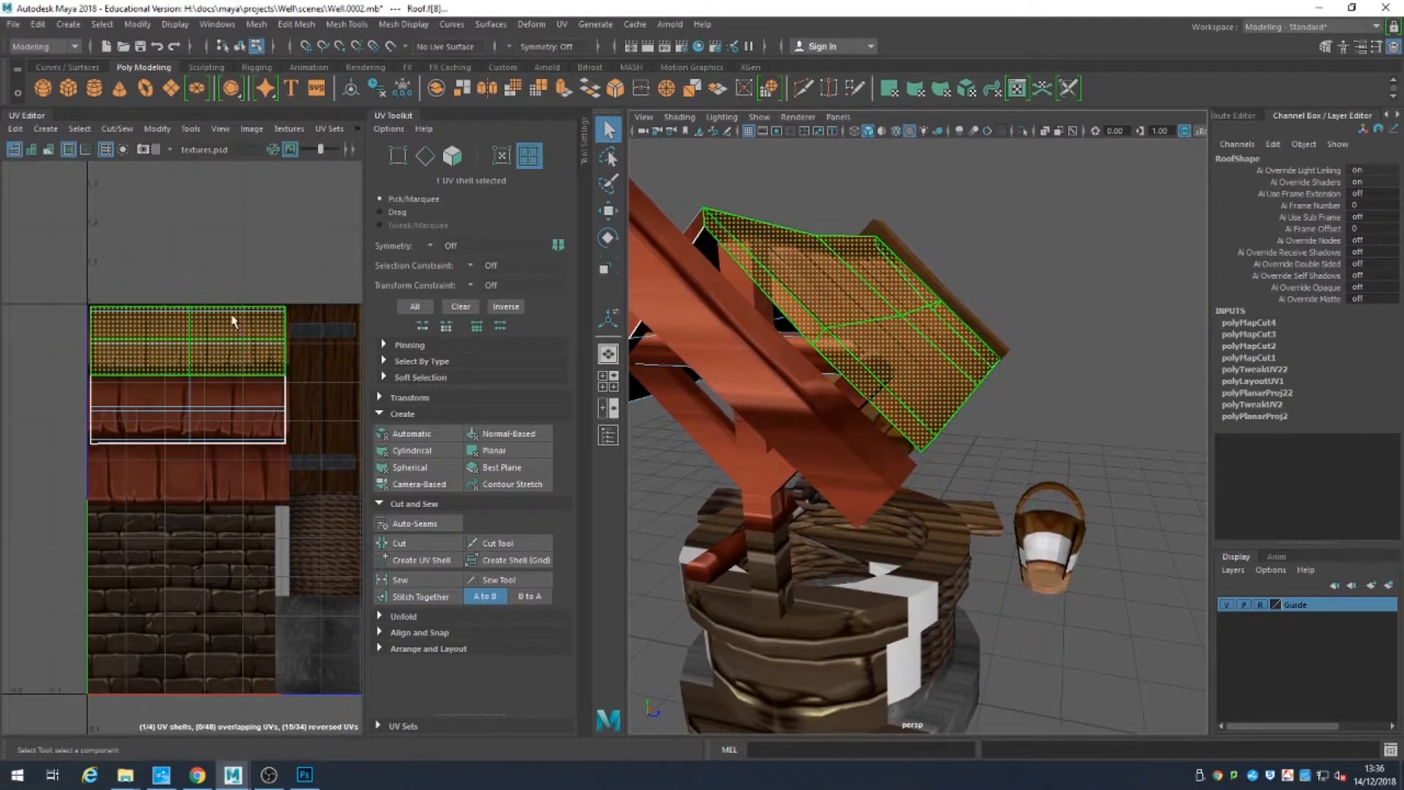
{"action": "left_click", "coordinate": [281, 355]}
{"action": "key", "text": "w"}
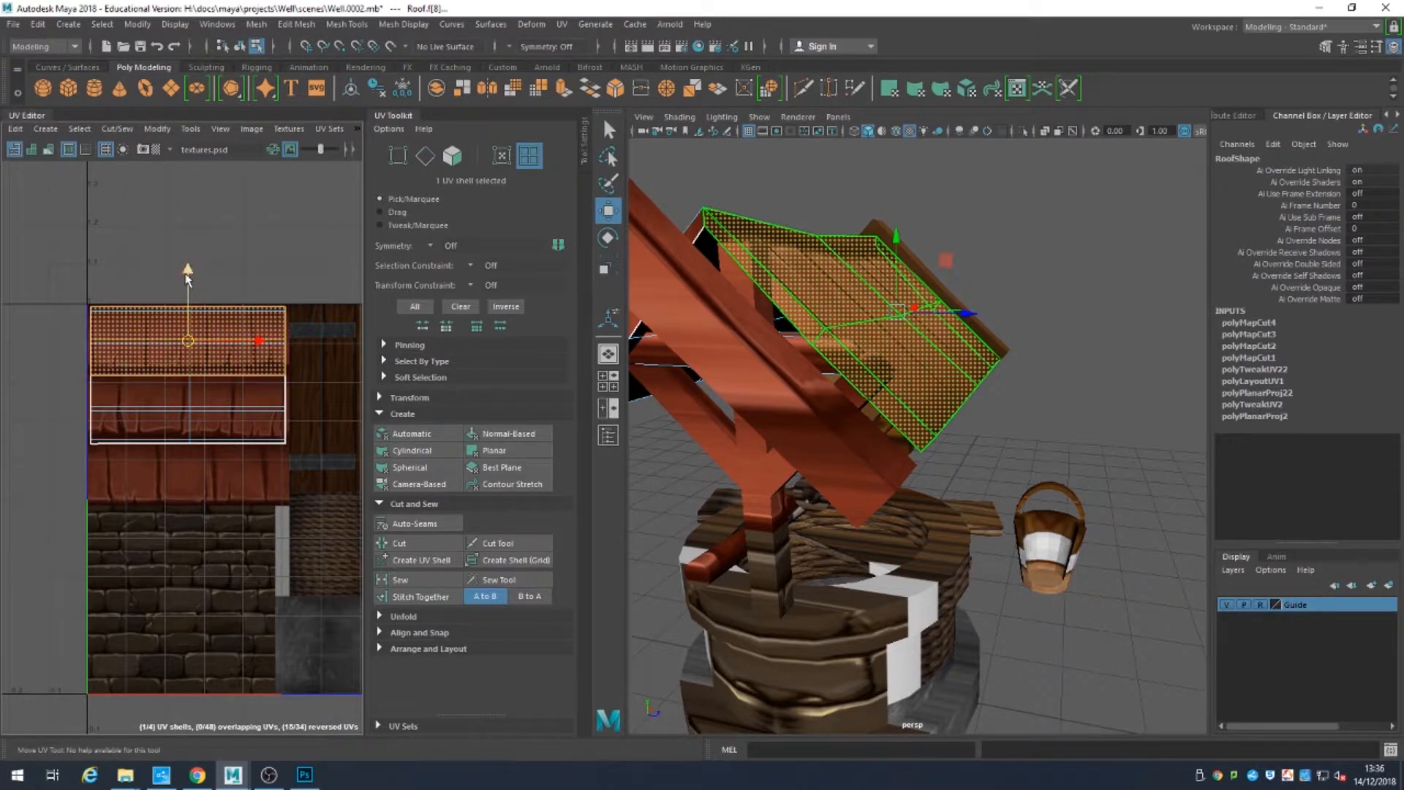
{"action": "left_click_drag", "start_coordinate": [205, 301], "coordinate": [192, 480]}
{"action": "left_click", "coordinate": [242, 404]}
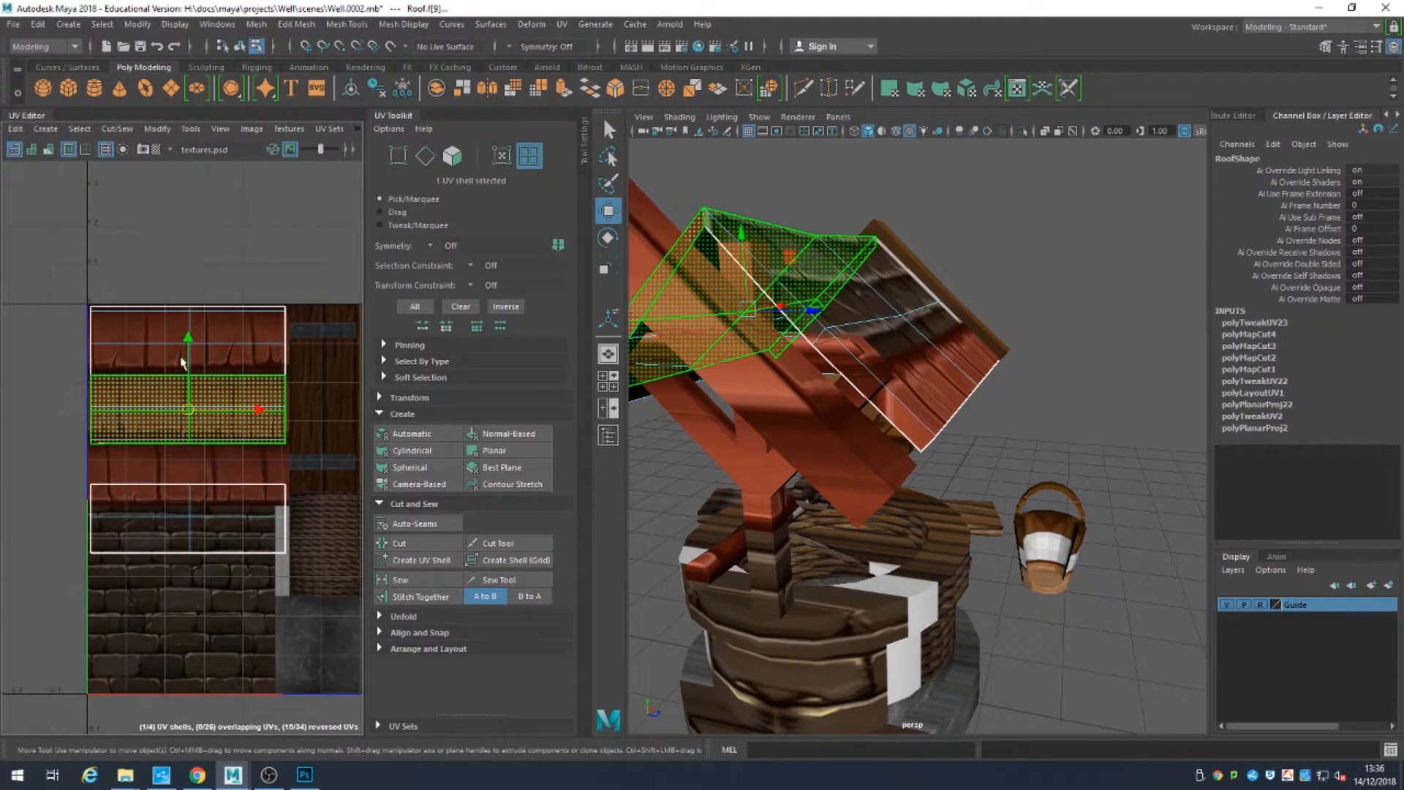
{"action": "left_click_drag", "start_coordinate": [187, 348], "coordinate": [188, 452]}
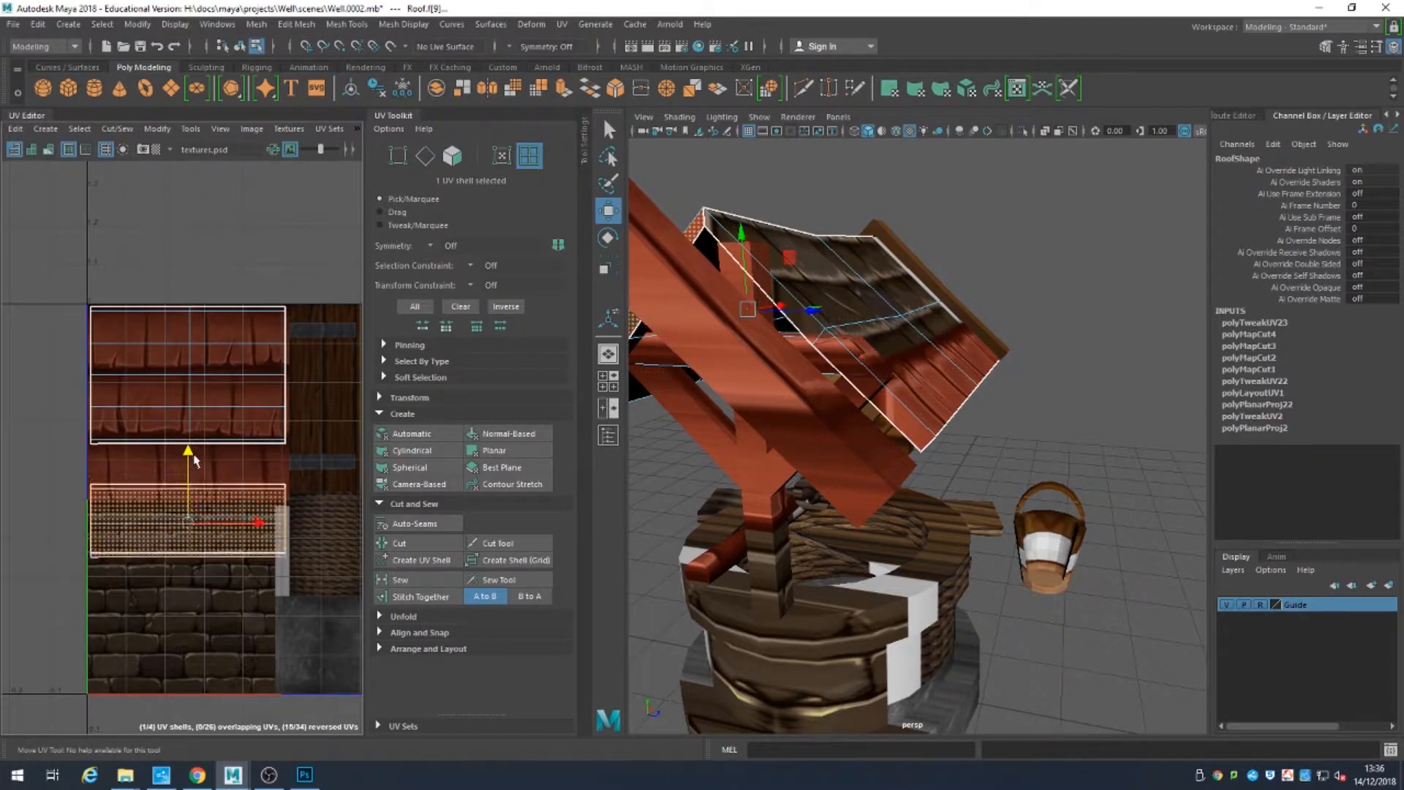
Step: Select the two ridge edges on the roof's underside and cut the UVs there, then switch to UV shell selection
{"action": "left_click_drag", "start_coordinate": [776, 314], "coordinate": [841, 223], "text": "alt"}
{"action": "left_click", "coordinate": [143, 356]}
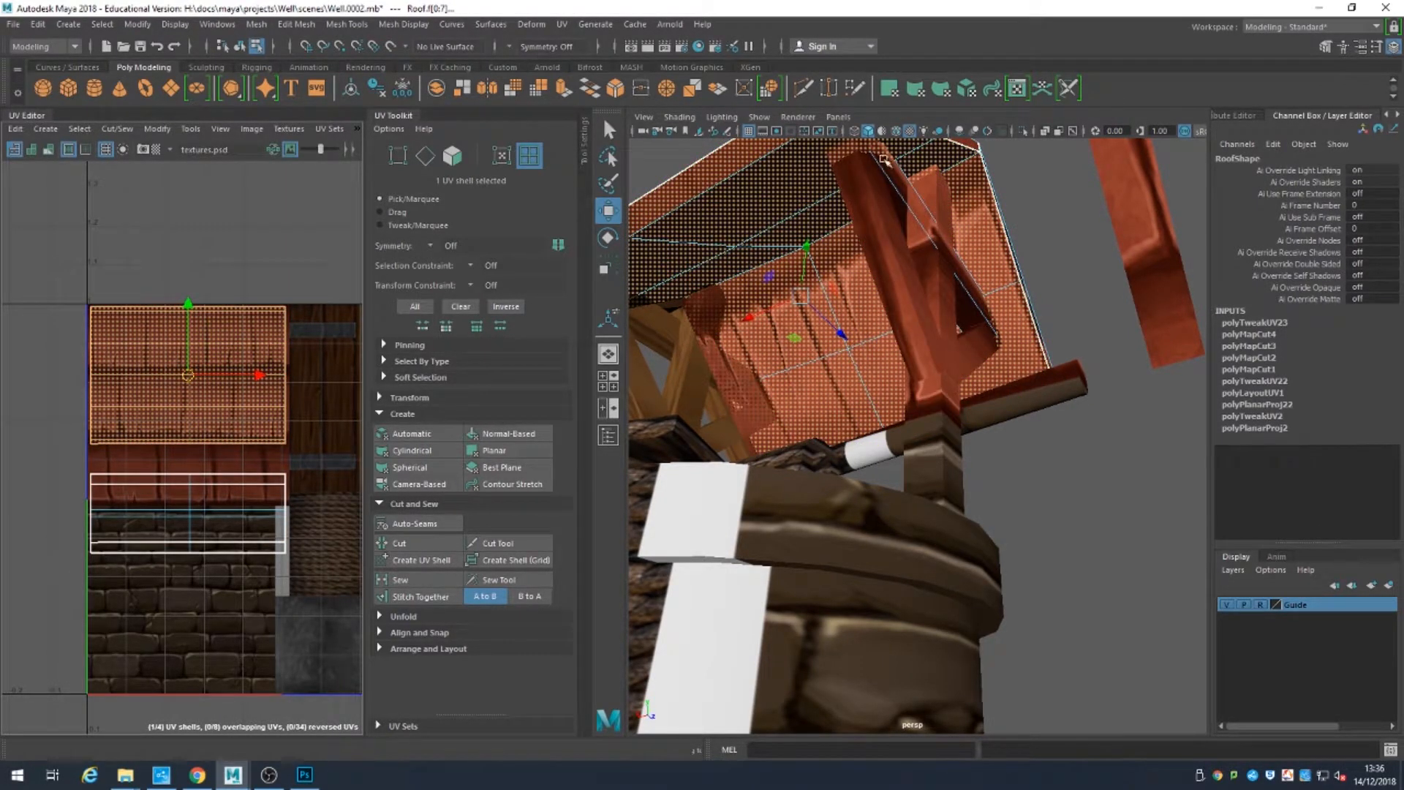
{"action": "key", "text": "F10"}
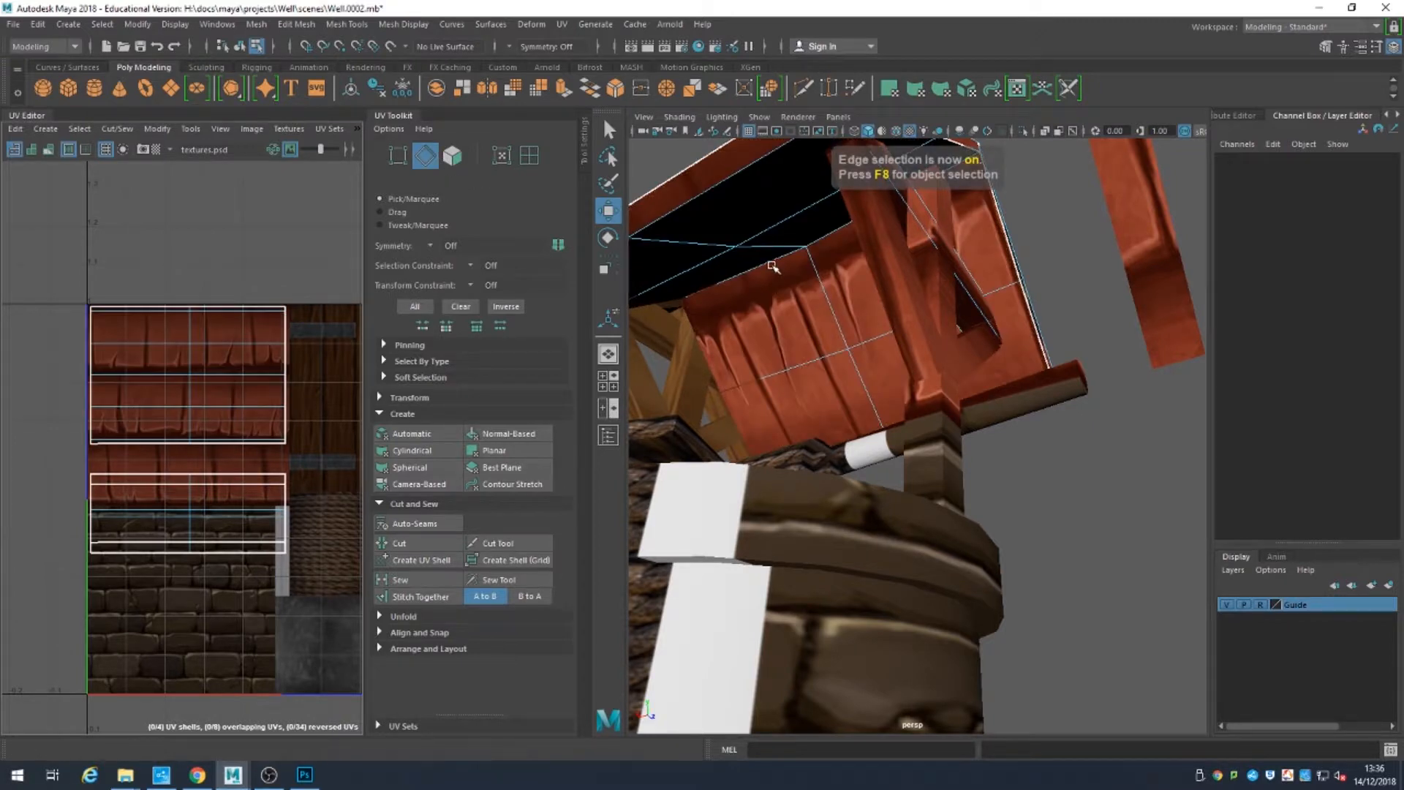
{"action": "left_click", "coordinate": [772, 267]}
{"action": "left_click", "coordinate": [838, 238], "text": "shift"}
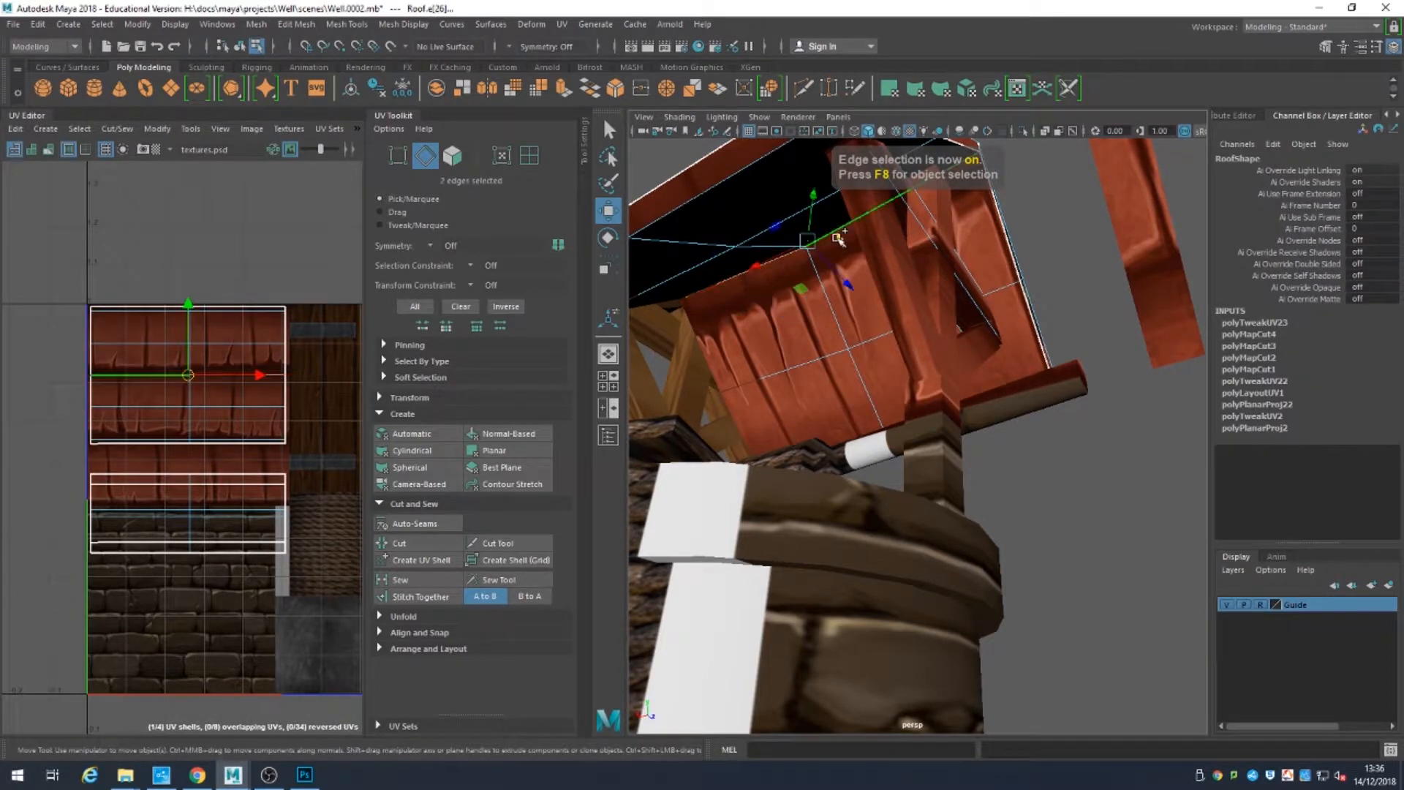
{"action": "left_click", "coordinate": [529, 155]}
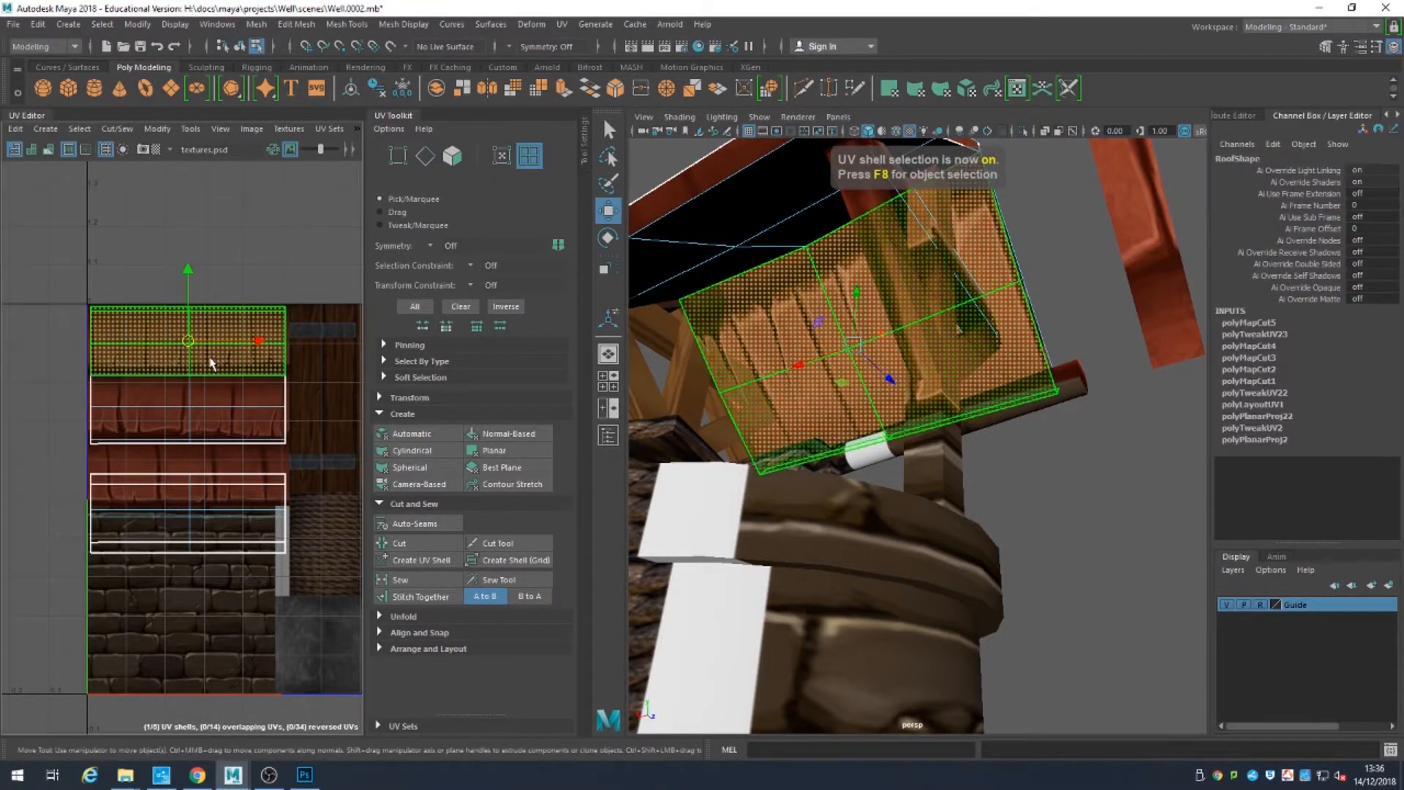
Step: Move one underside slope shell up above the tile texture and shift the other slightly up within the red tiles
{"action": "left_click_drag", "start_coordinate": [188, 270], "coordinate": [188, 188]}
{"action": "left_click", "coordinate": [265, 424]}
{"action": "left_click_drag", "start_coordinate": [188, 337], "coordinate": [188, 319]}
{"action": "left_click_drag", "start_coordinate": [766, 277], "coordinate": [833, 322], "text": "alt"}
{"action": "scroll", "coordinate": [804, 366], "scroll_direction": "down", "scroll_amount": 5}
{"action": "left_click_drag", "start_coordinate": [852, 271], "coordinate": [792, 444], "text": "alt"}
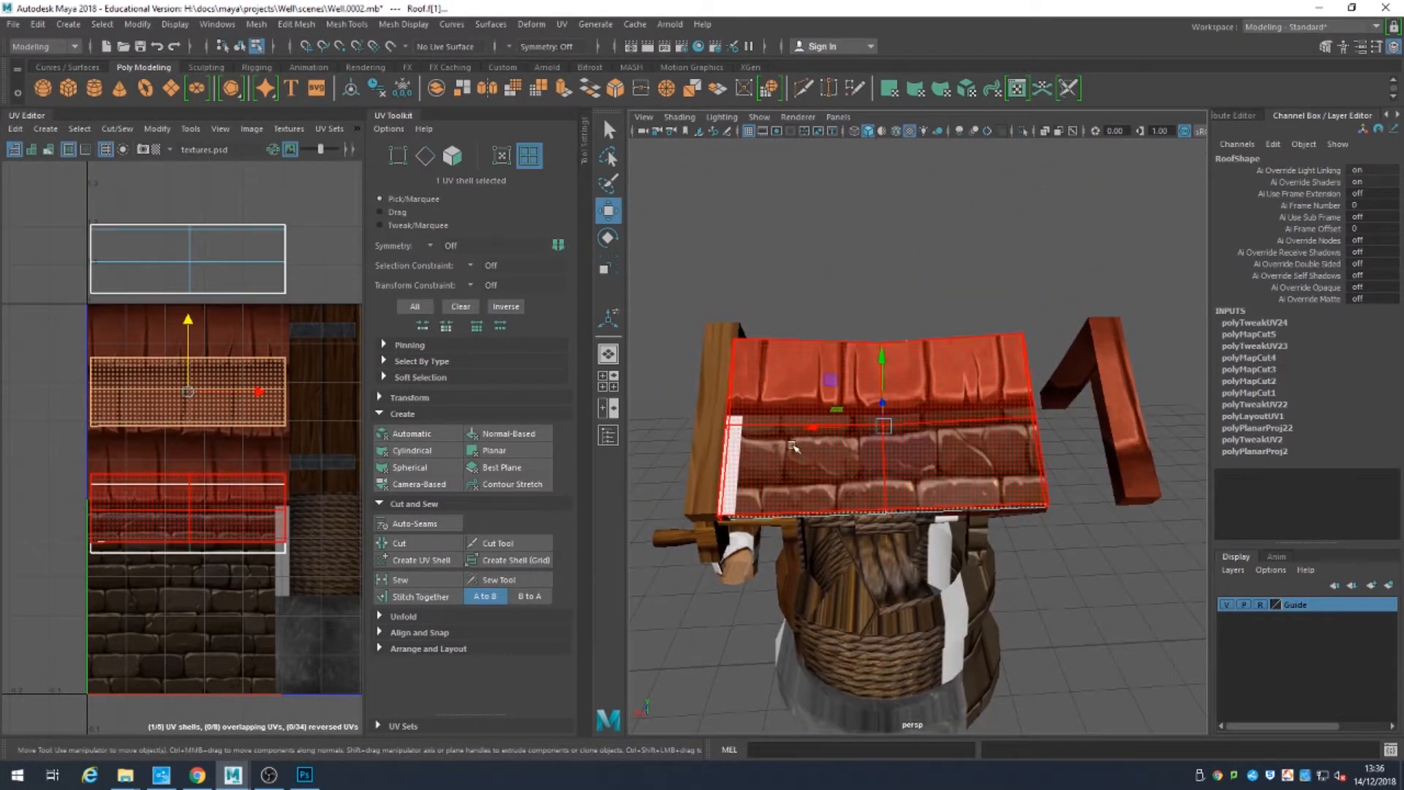
Step: Select one outer slope's UV shell and move it up from the stone texture onto the middle of the red tiles
{"action": "left_click", "coordinate": [791, 443]}
{"action": "left_click_drag", "start_coordinate": [189, 440], "coordinate": [219, 321]}
{"action": "left_click_drag", "start_coordinate": [899, 554], "coordinate": [848, 574], "text": "alt"}
{"action": "scroll", "coordinate": [180, 403], "scroll_direction": "up", "scroll_amount": 4}
{"action": "left_click", "coordinate": [1320, 116]}
{"action": "scroll", "coordinate": [301, 448], "scroll_direction": "down", "scroll_amount": 2}
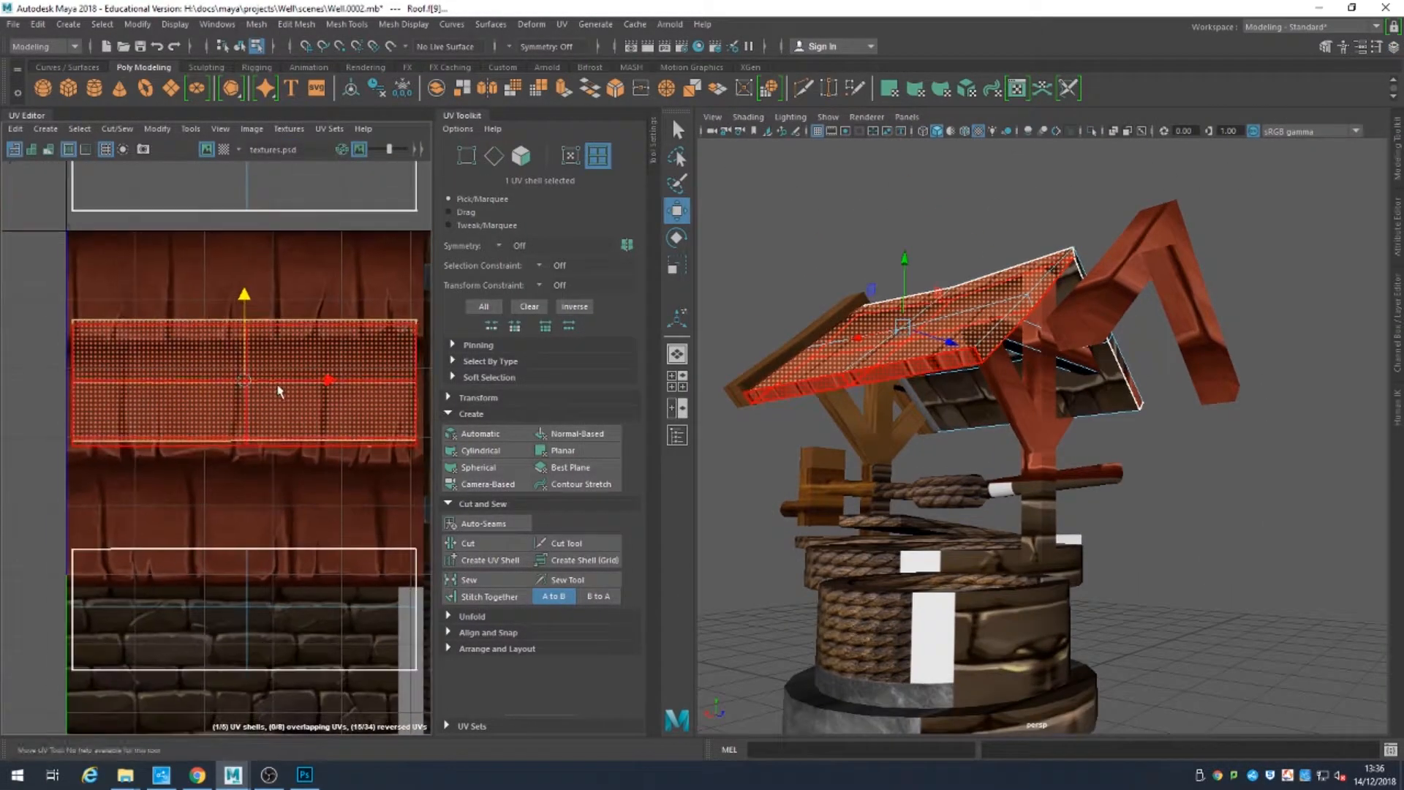
Step: Scale the outer slope shell vertically to span the rows of red tiles and shift it down to align
{"action": "key", "text": "r"}
{"action": "left_click_drag", "start_coordinate": [244, 299], "coordinate": [244, 192]}
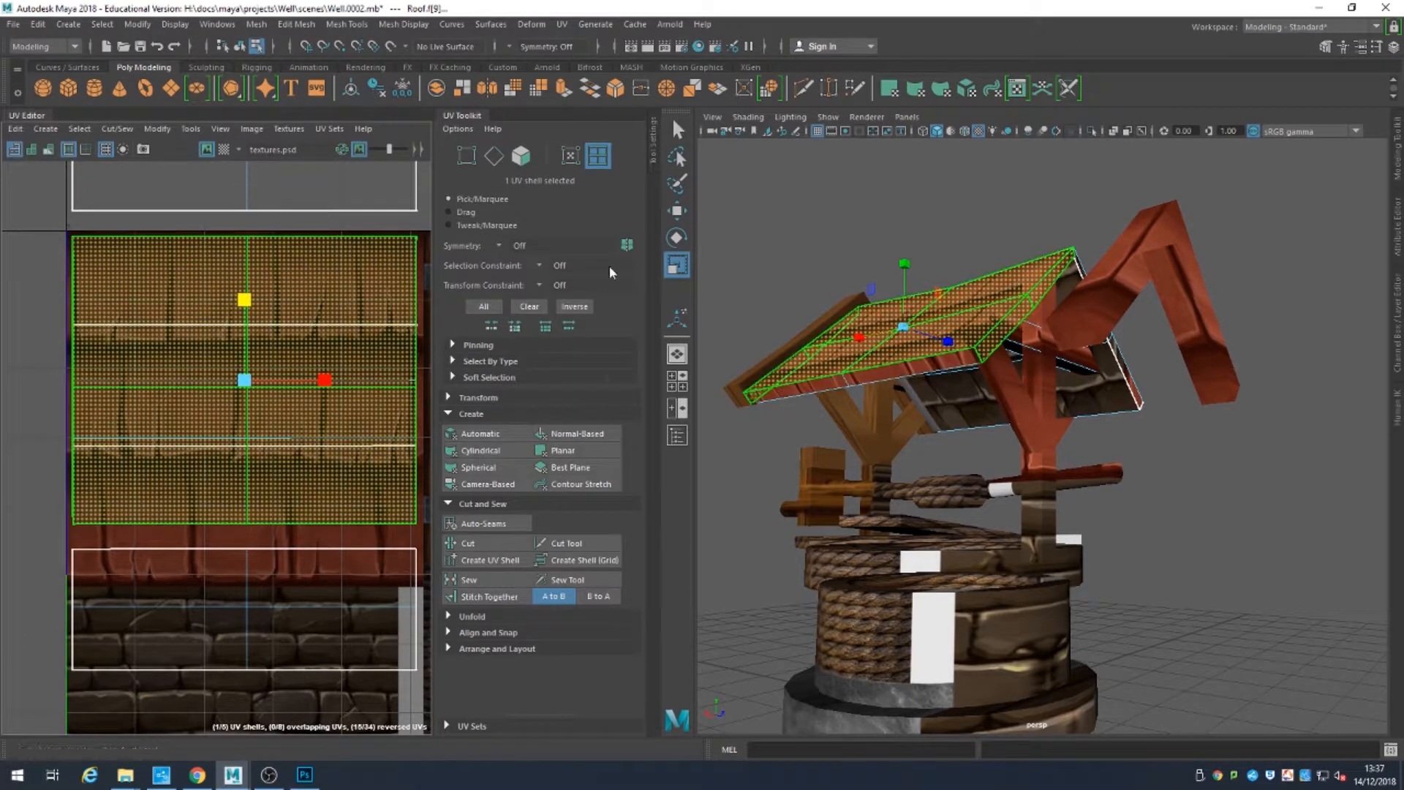
{"action": "key", "text": "w"}
{"action": "mouse_move", "coordinate": [242, 301]}
{"action": "left_mouse_down"}
{"action": "mouse_move", "coordinate": [239, 332]}
{"action": "mouse_move", "coordinate": [239, 320]}
{"action": "left_mouse_up"}
{"action": "key", "text": "r"}
Step: Select the matching underside slope shell, scale it vertically over the red tile rows and adjust its vertical position
{"action": "left_click_drag", "start_coordinate": [939, 446], "coordinate": [997, 480], "text": "alt"}
{"action": "left_click", "coordinate": [997, 480]}
{"action": "left_click_drag", "start_coordinate": [244, 310], "coordinate": [244, 206]}
{"action": "key", "text": "w"}
{"action": "mouse_move", "coordinate": [256, 308]}
{"action": "left_mouse_down"}
{"action": "mouse_move", "coordinate": [257, 336]}
{"action": "mouse_move", "coordinate": [245, 317]}
{"action": "left_mouse_up"}
{"action": "key", "text": "r"}
Step: Select the other outer slope's UV shell and move it up from the stone texture to the middle of the red tiles
{"action": "left_click_drag", "start_coordinate": [899, 471], "coordinate": [1009, 505], "text": "alt"}
{"action": "middle_click_drag", "start_coordinate": [1009, 505], "coordinate": [1184, 567], "text": "alt"}
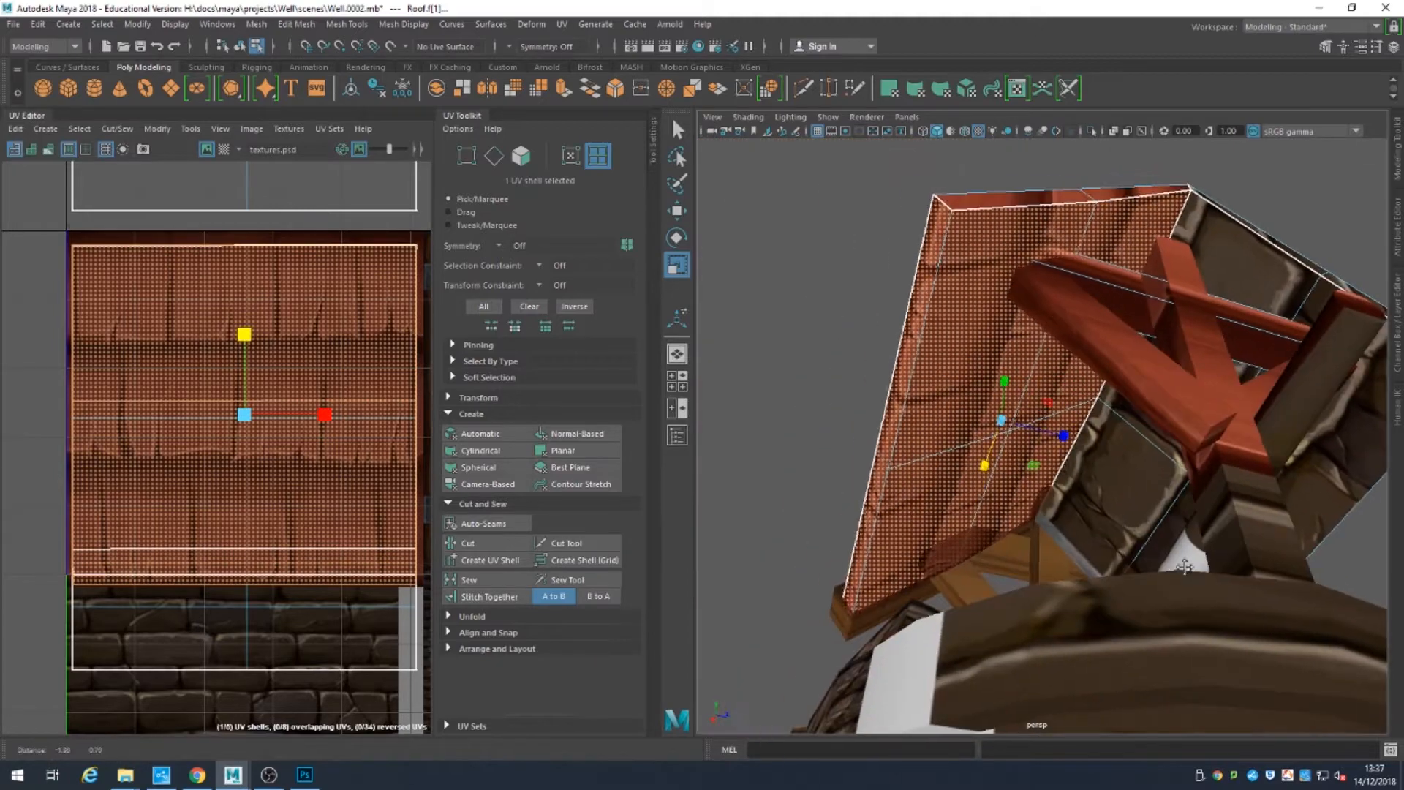
{"action": "left_click_drag", "start_coordinate": [1185, 567], "coordinate": [1263, 586], "text": "alt"}
{"action": "left_click", "coordinate": [1128, 386]}
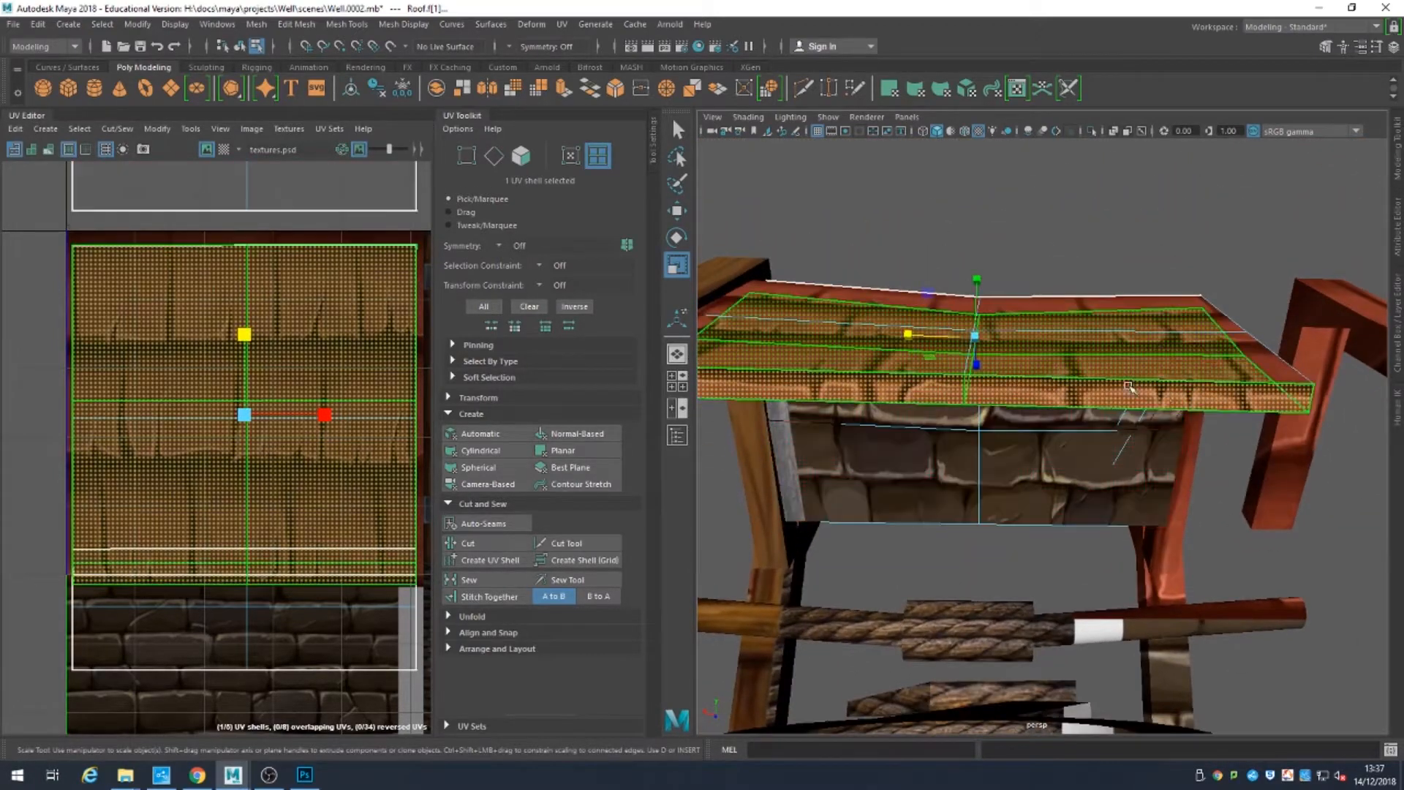
{"action": "left_click_drag", "start_coordinate": [1153, 393], "coordinate": [1008, 437], "text": "alt"}
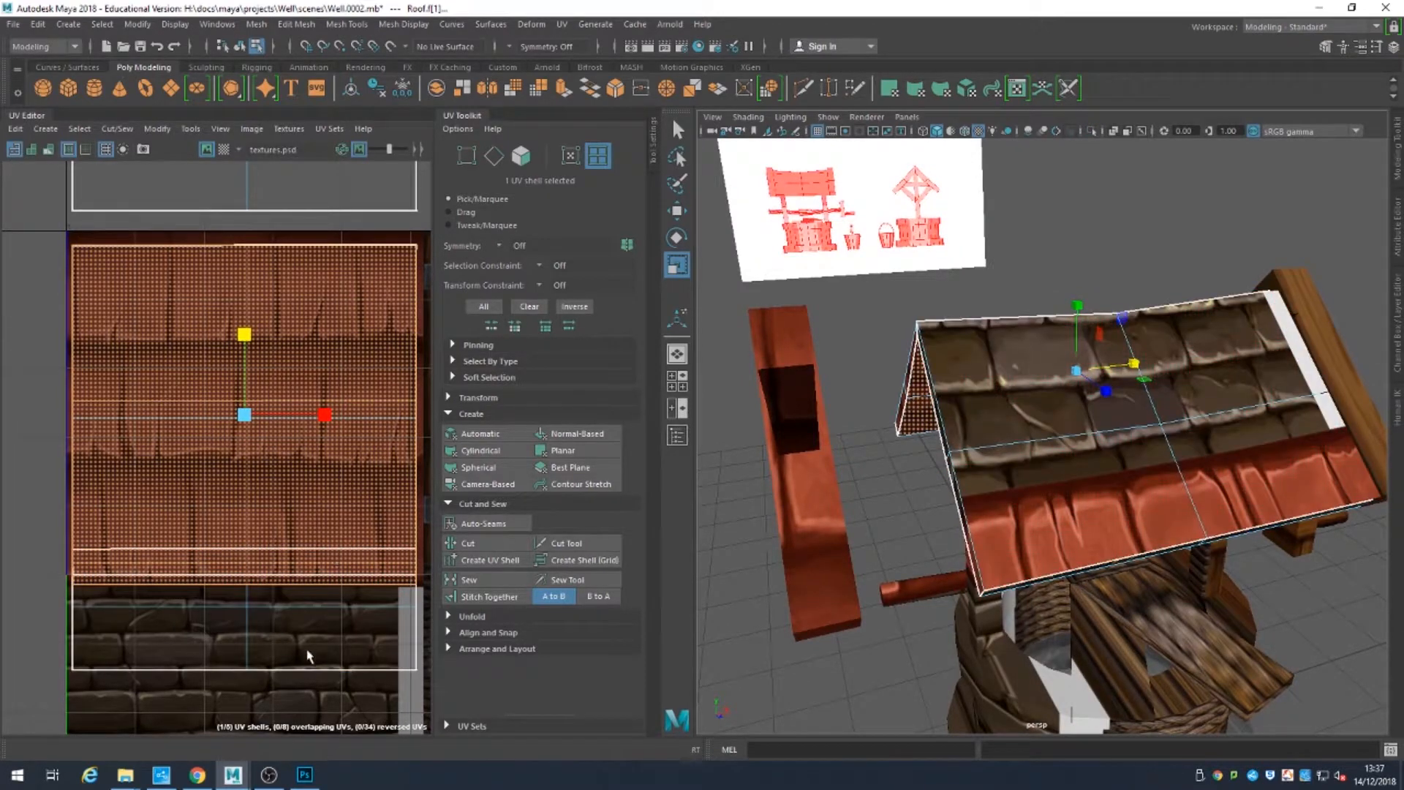
{"action": "left_click", "coordinate": [278, 620]}
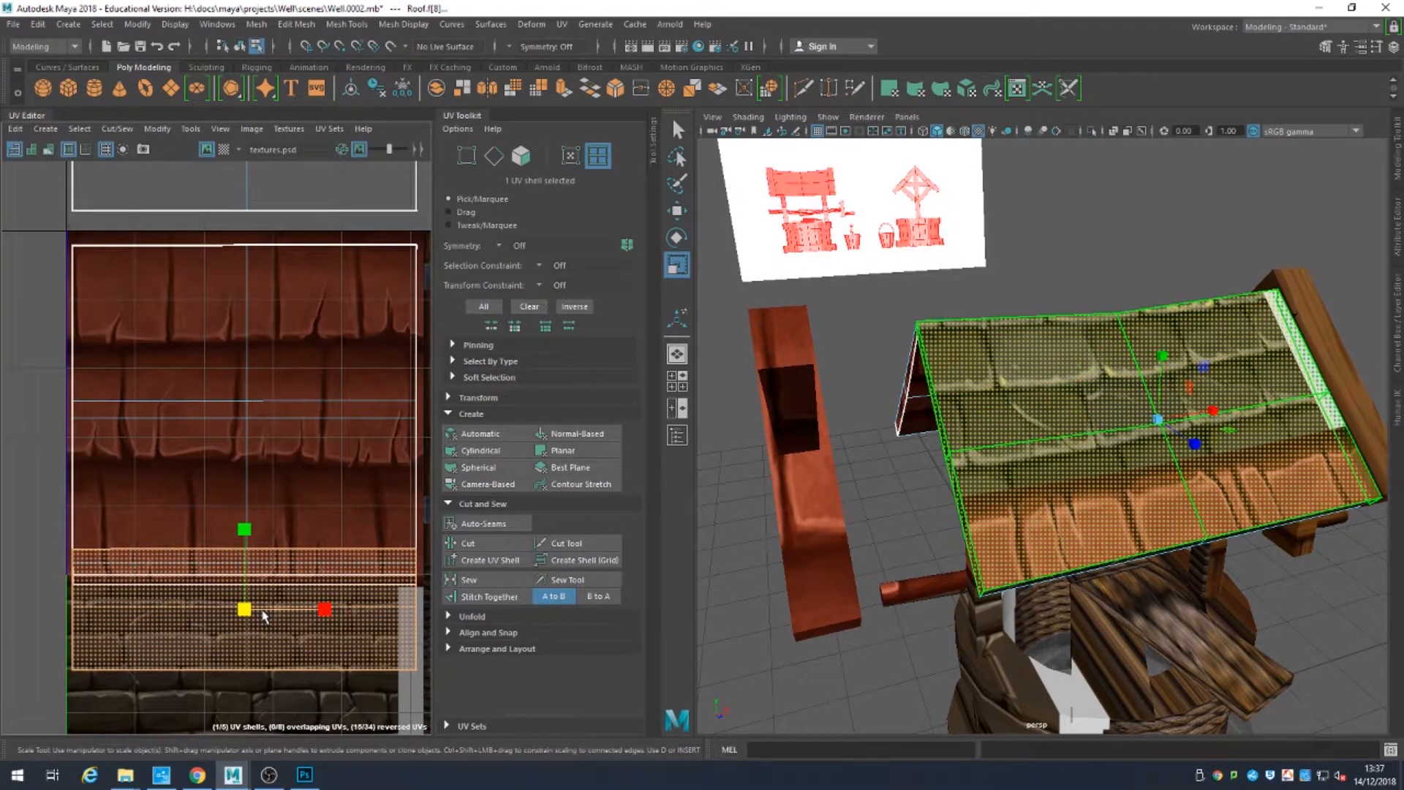
{"action": "key", "text": "w"}
{"action": "left_click_drag", "start_coordinate": [246, 526], "coordinate": [250, 300]}
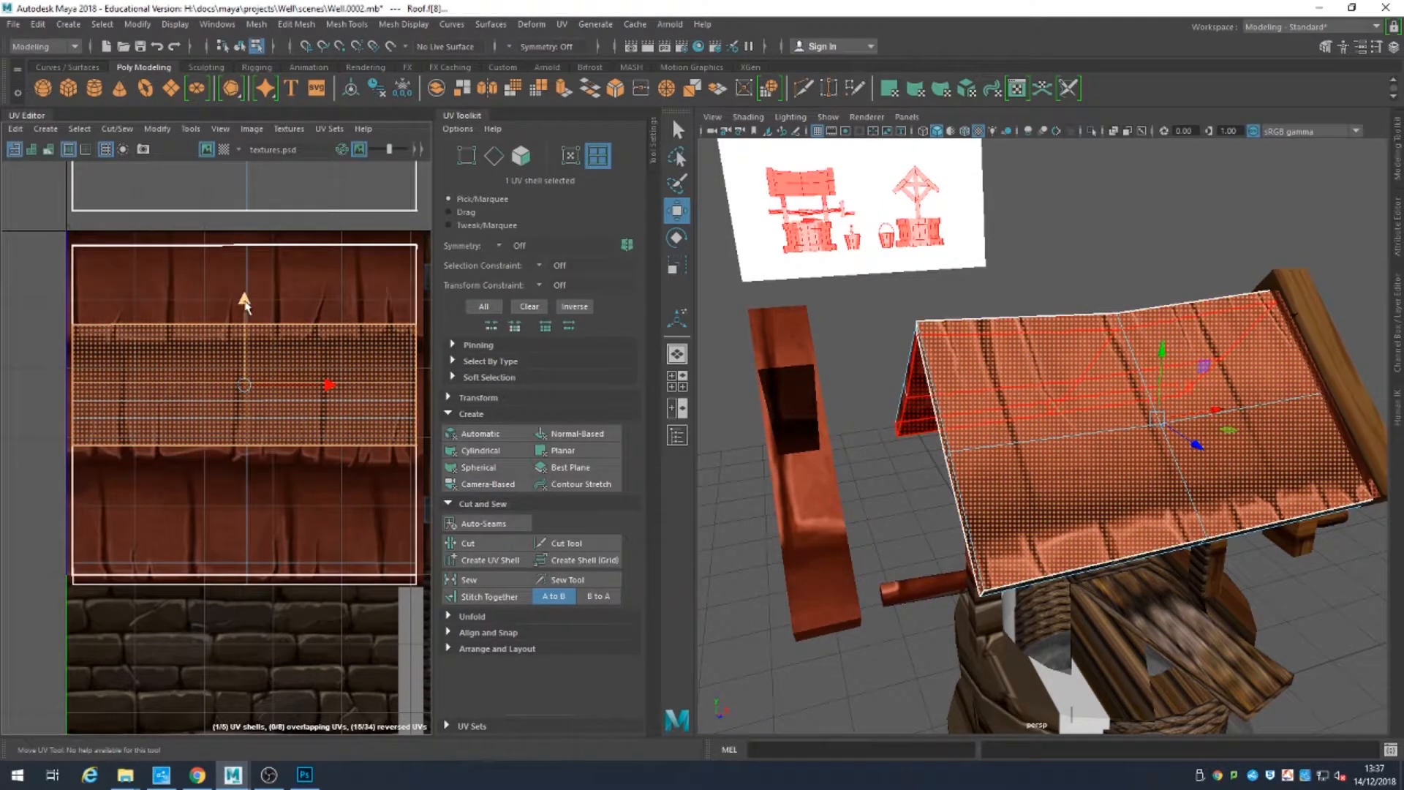
{"action": "left_click_drag", "start_coordinate": [245, 303], "coordinate": [244, 344]}
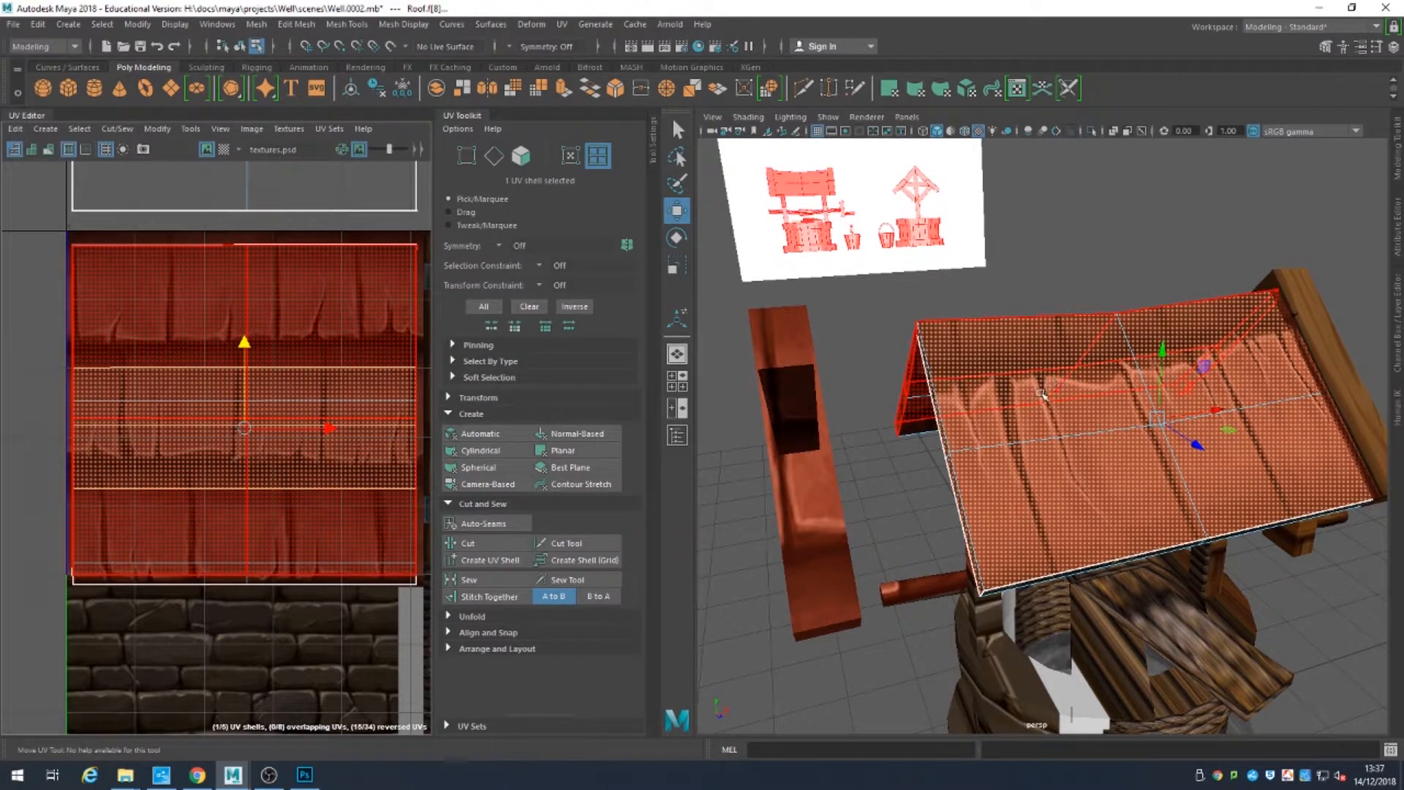
Step: Flip the selected outer slope shell in the V direction so its tiles run down the slope
{"action": "left_click", "coordinate": [449, 399]}
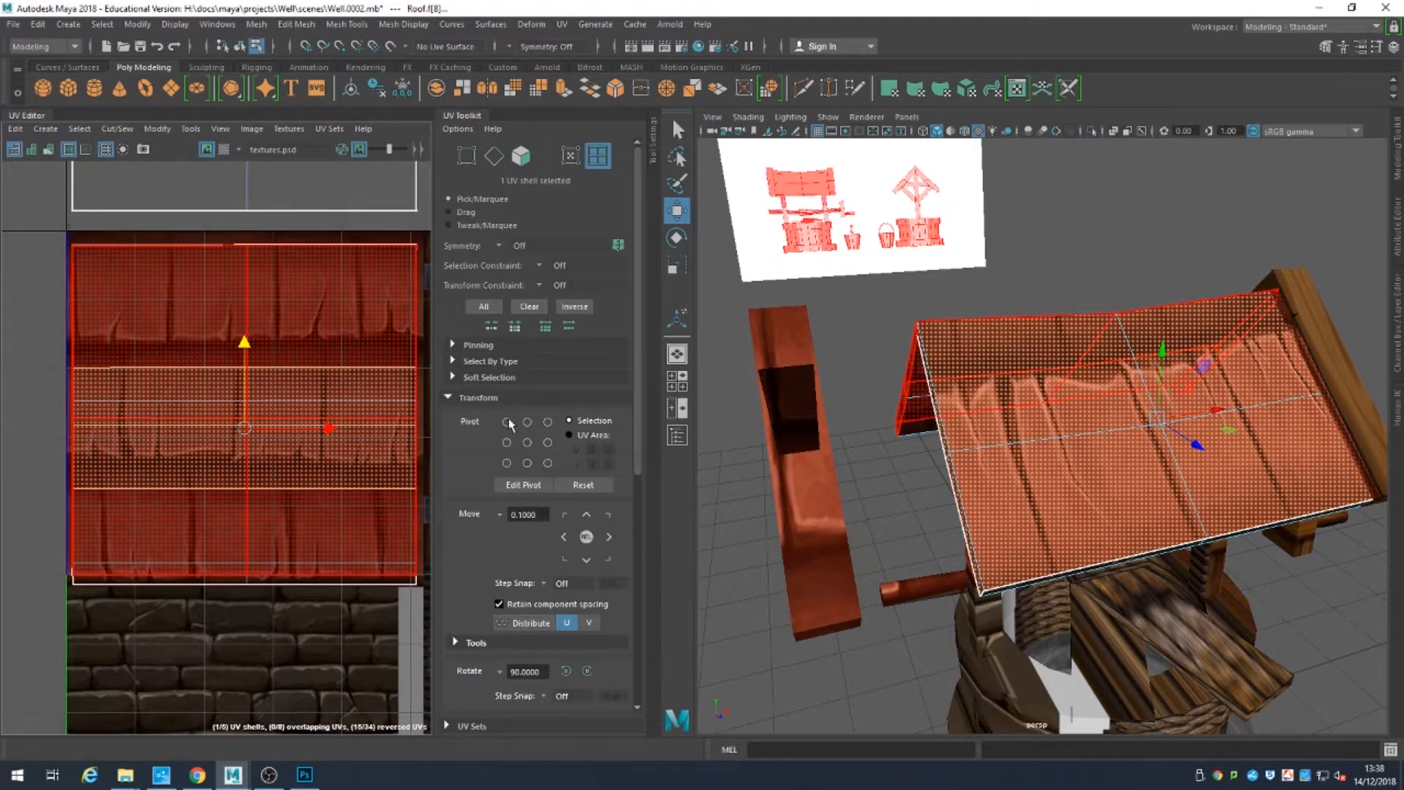
{"action": "scroll", "coordinate": [556, 615], "scroll_direction": "down", "scroll_amount": 3}
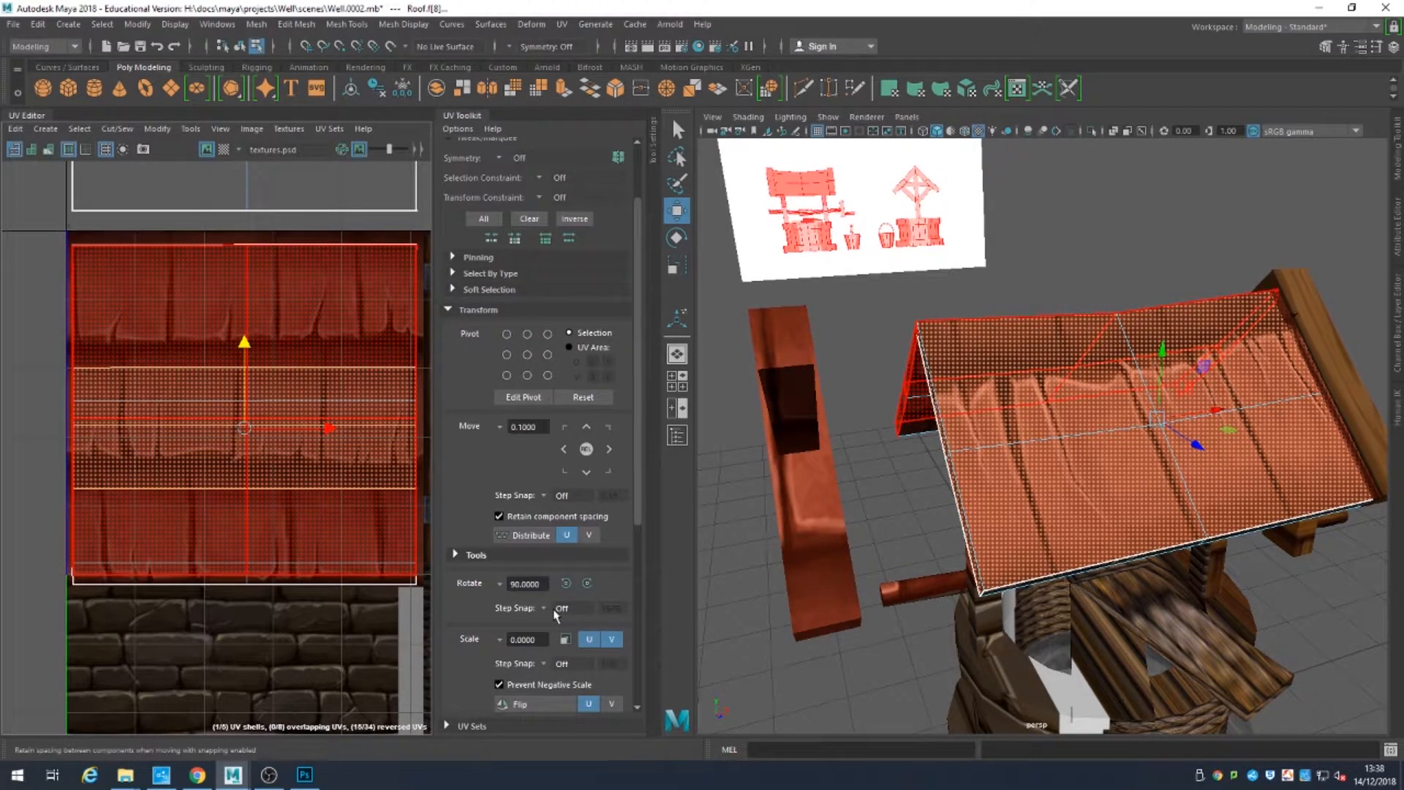
{"action": "scroll", "coordinate": [556, 616], "scroll_direction": "down", "scroll_amount": 2}
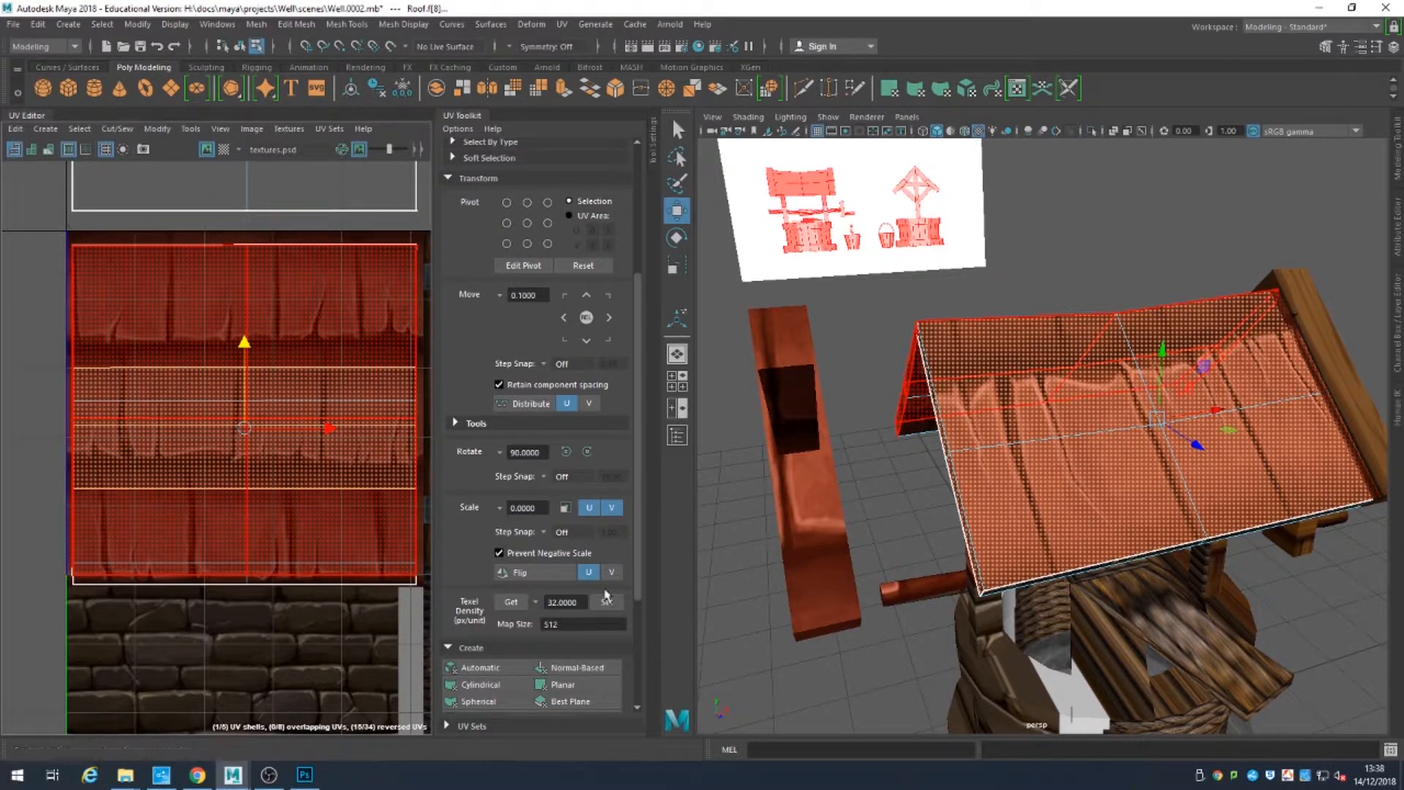
{"action": "left_click", "coordinate": [550, 580]}
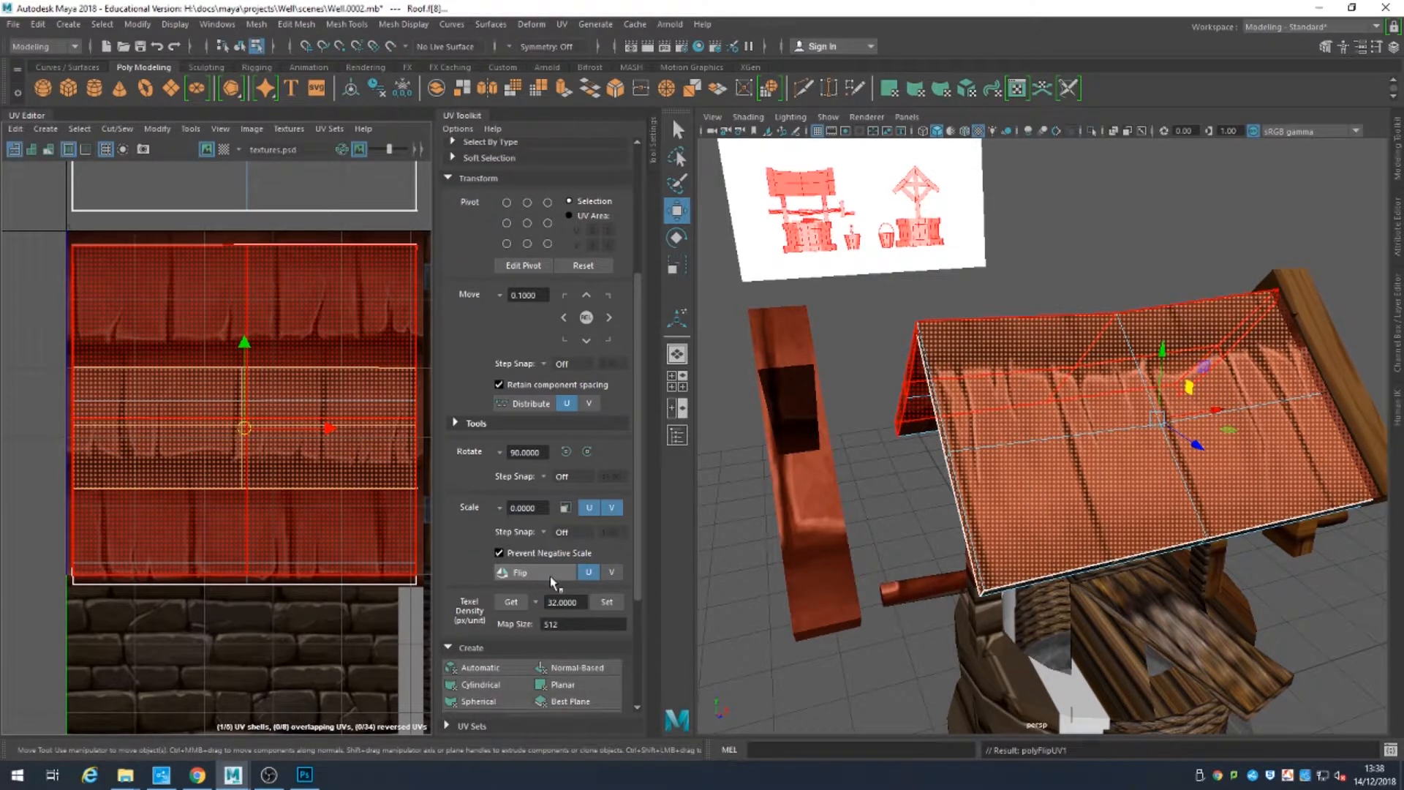
{"action": "left_click", "coordinate": [551, 580]}
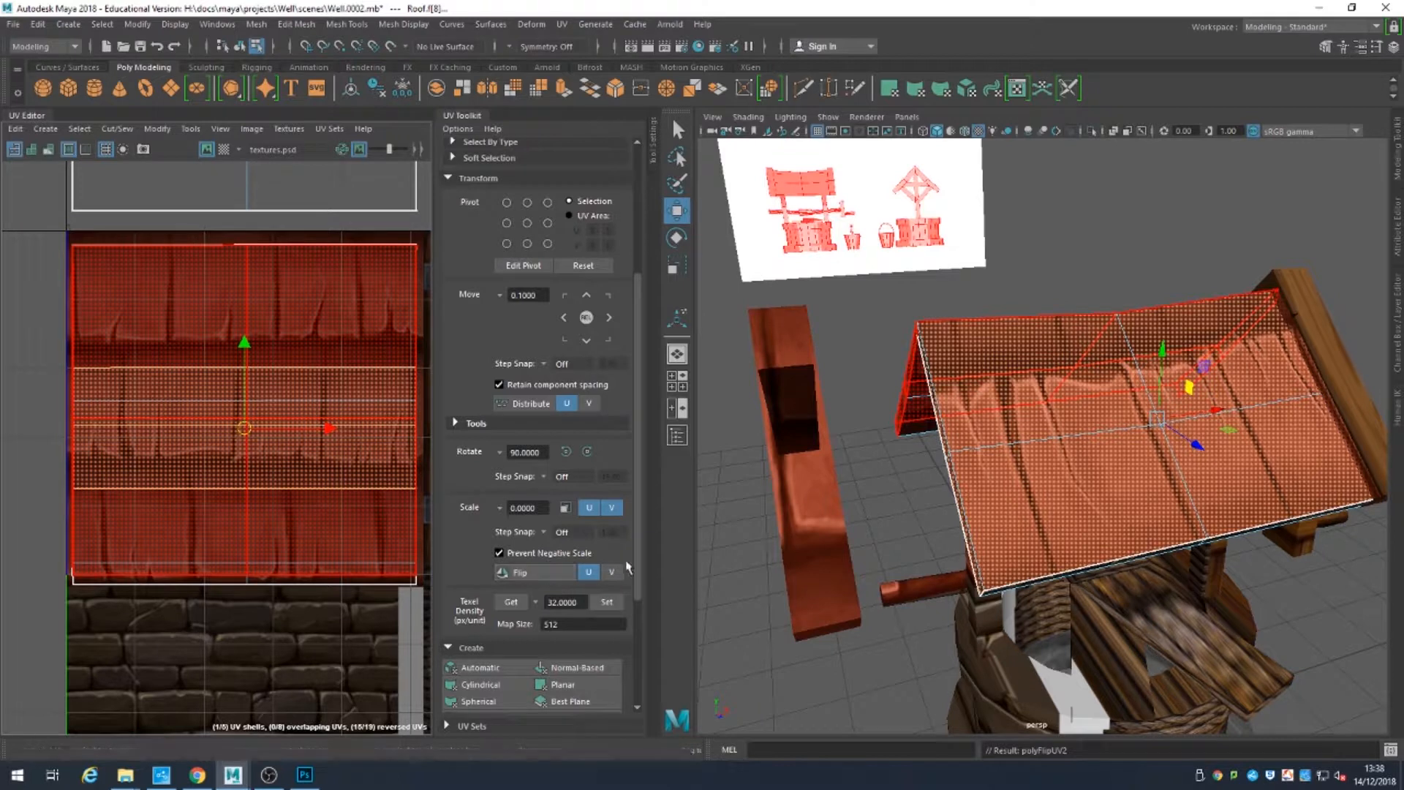
{"action": "left_click", "coordinate": [565, 571]}
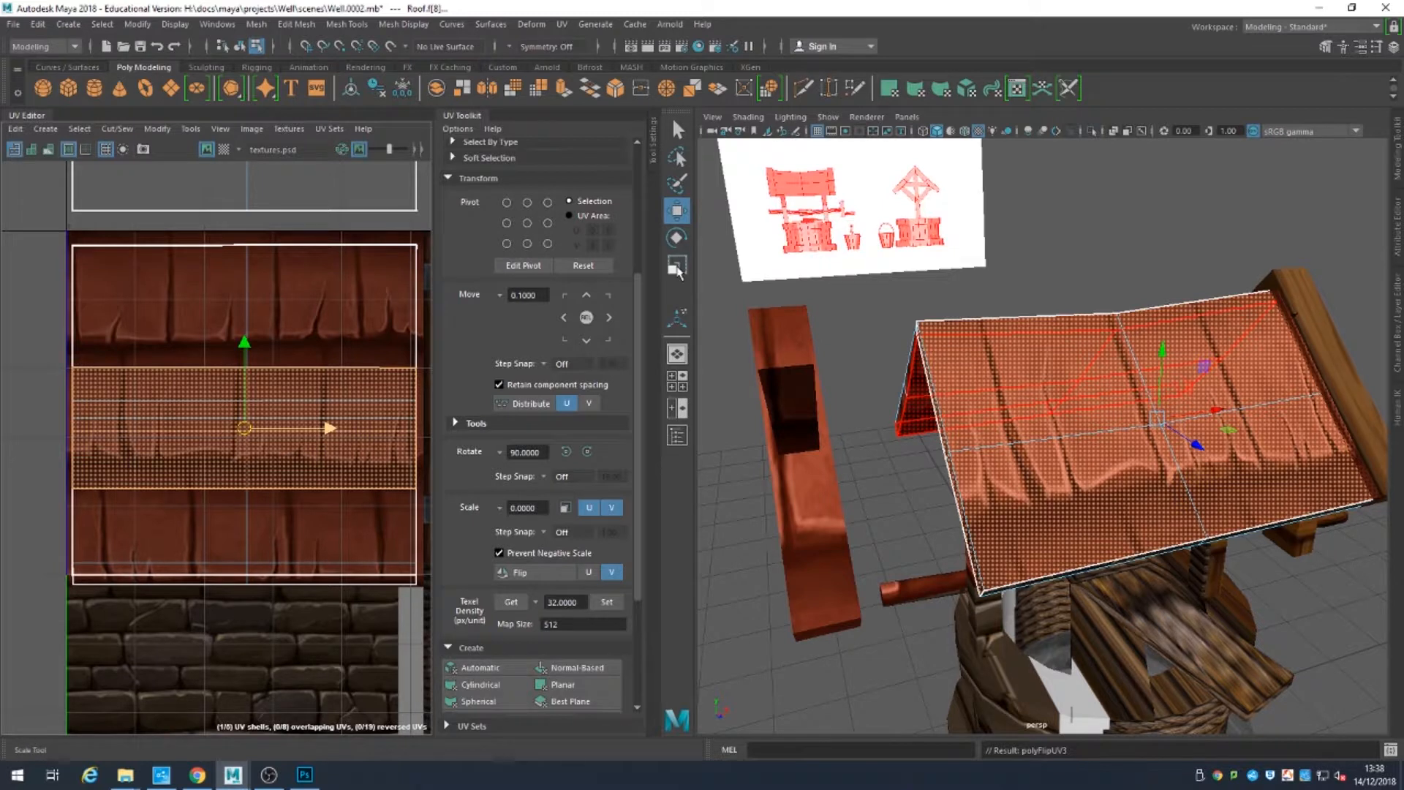
Step: Scale the flipped slope shell vertically to cover the red tile rows and move it up to fit the tile texture
{"action": "left_click", "coordinate": [678, 270]}
{"action": "left_click_drag", "start_coordinate": [245, 348], "coordinate": [256, 251]}
{"action": "left_click", "coordinate": [675, 238]}
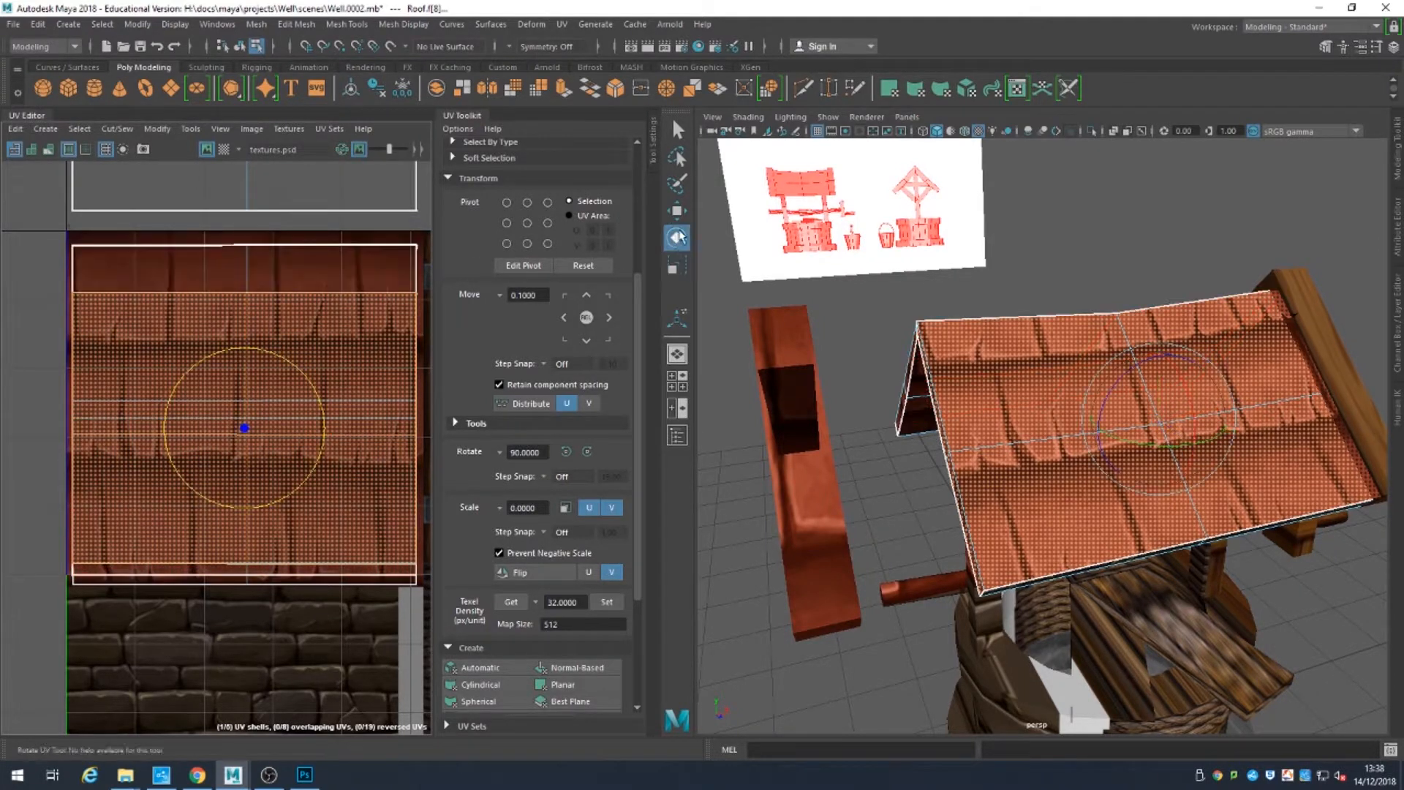
{"action": "left_click", "coordinate": [677, 211]}
{"action": "mouse_move", "coordinate": [245, 343]}
{"action": "left_mouse_down"}
{"action": "mouse_move", "coordinate": [246, 298]}
{"action": "mouse_move", "coordinate": [253, 335]}
{"action": "left_mouse_up"}
{"action": "key", "text": "r"}
{"action": "left_click", "coordinate": [676, 217]}
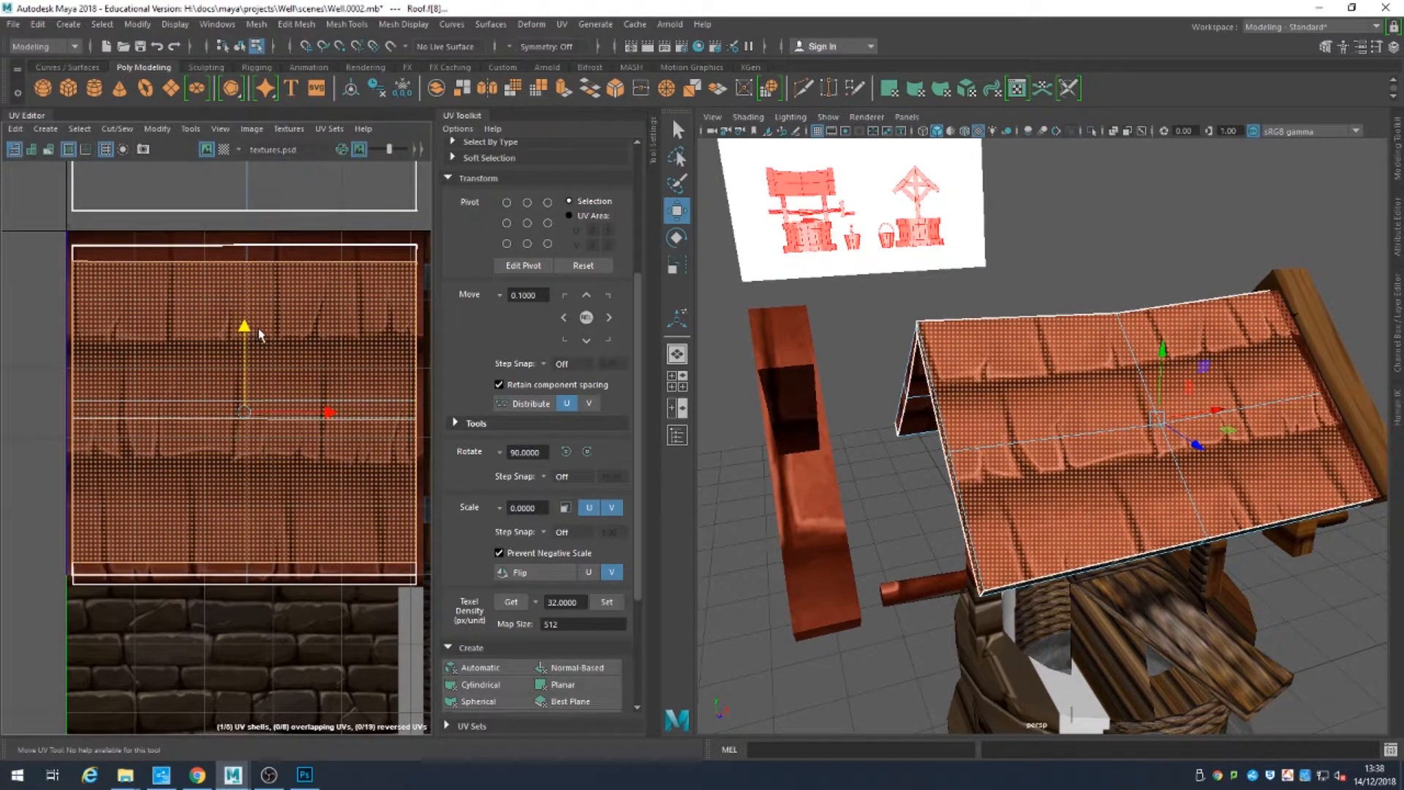
{"action": "key", "text": "r"}
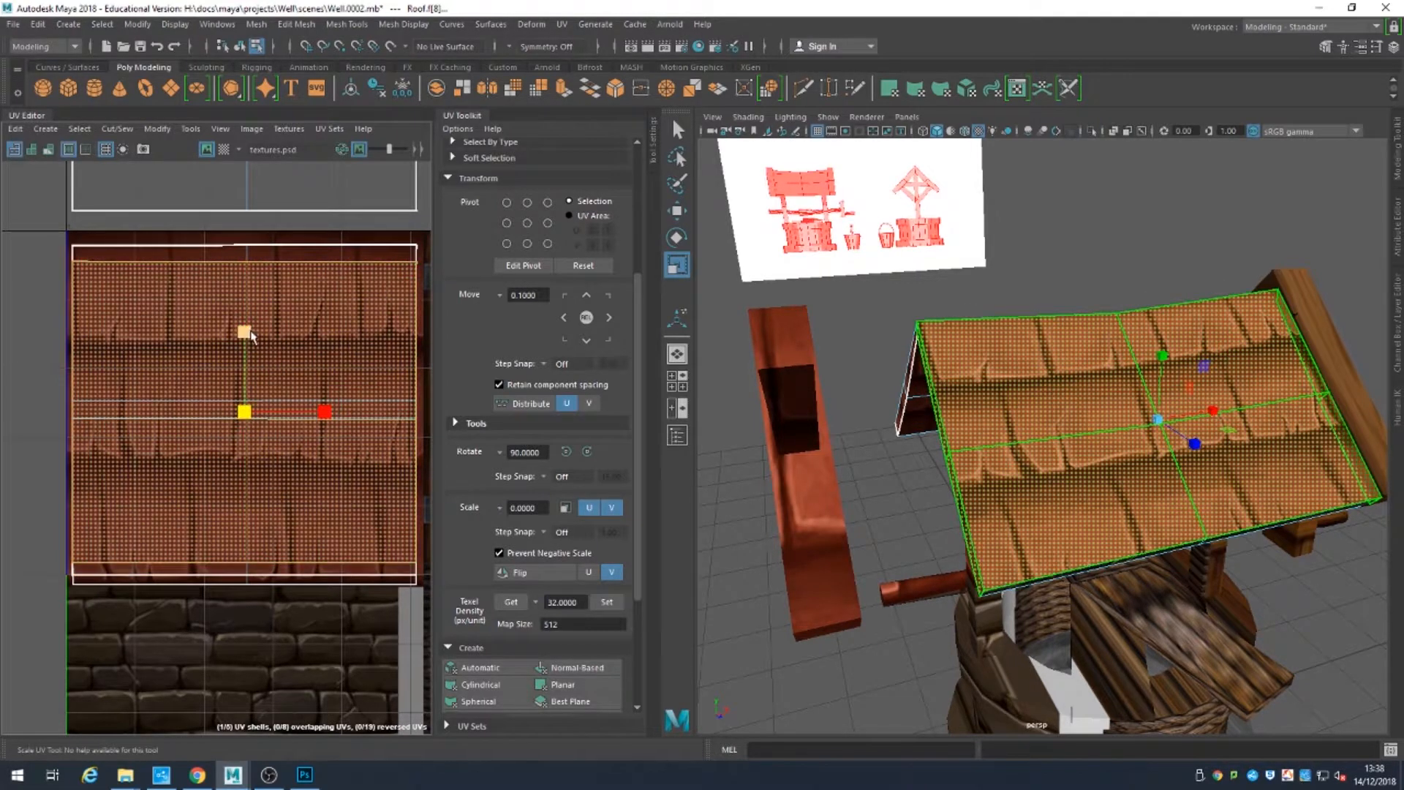
{"action": "left_click_drag", "start_coordinate": [250, 335], "coordinate": [256, 327]}
Step: Select the remaining roof UV shell above the texture, flip it in V and move it down onto the red tiles
{"action": "left_click_drag", "start_coordinate": [1053, 432], "coordinate": [1185, 387], "text": "alt"}
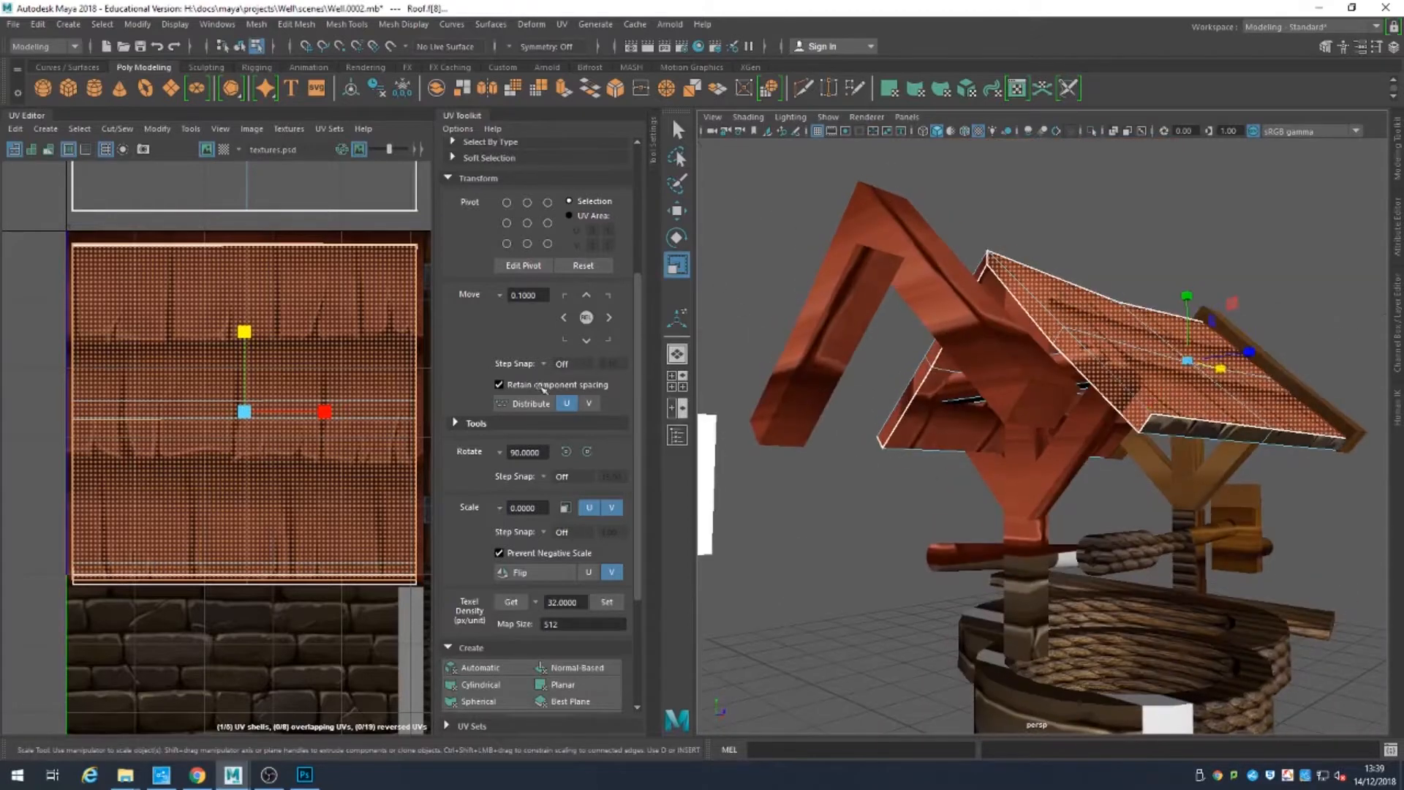
{"action": "left_click", "coordinate": [282, 204]}
{"action": "key", "text": "w"}
{"action": "middle_click_drag", "start_coordinate": [317, 302], "coordinate": [317, 429], "text": "alt"}
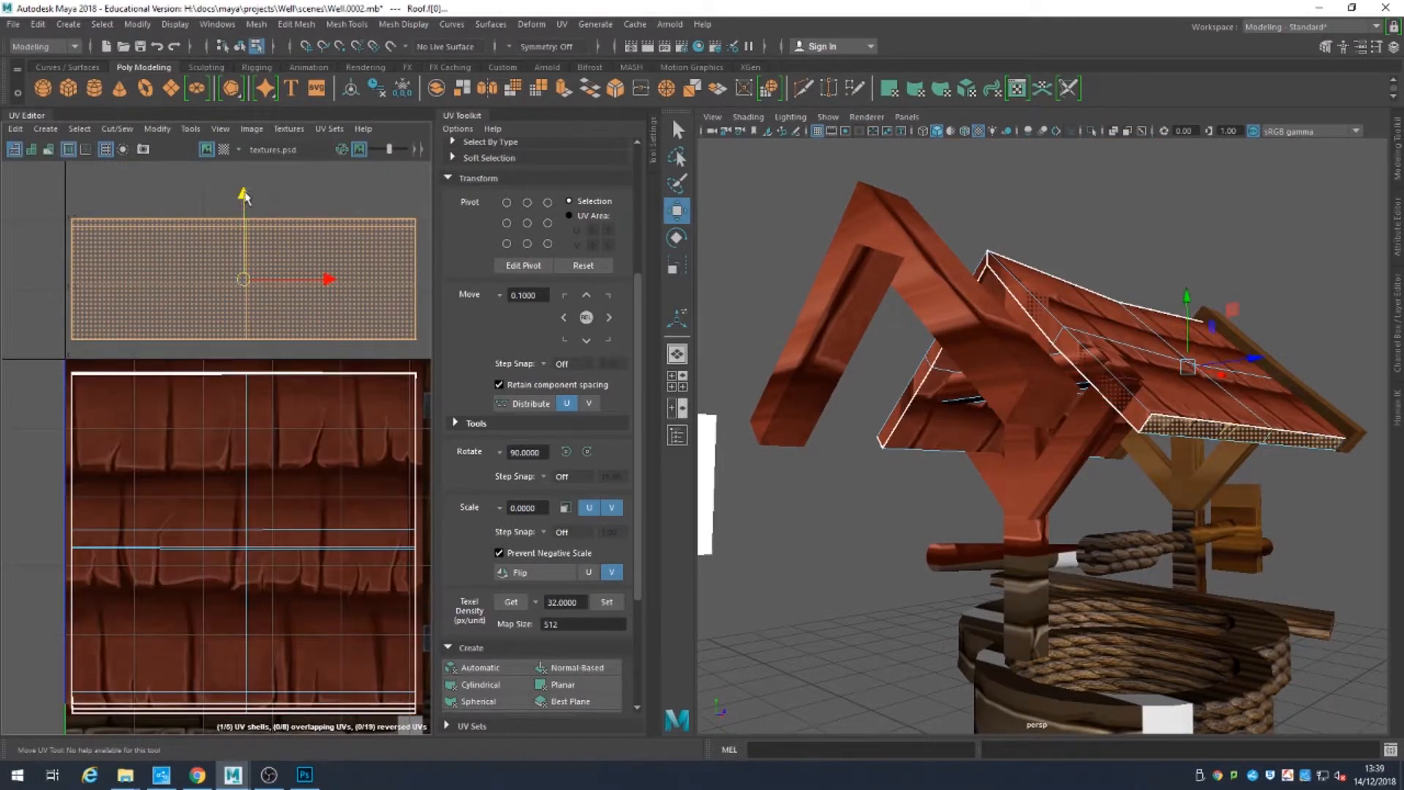
{"action": "left_click", "coordinate": [556, 574]}
{"action": "left_click_drag", "start_coordinate": [246, 197], "coordinate": [245, 392]}
Step: Select all roof UV shells over the red tiles and stack the similar shells
{"action": "left_click_drag", "start_coordinate": [51, 358], "coordinate": [431, 713]}
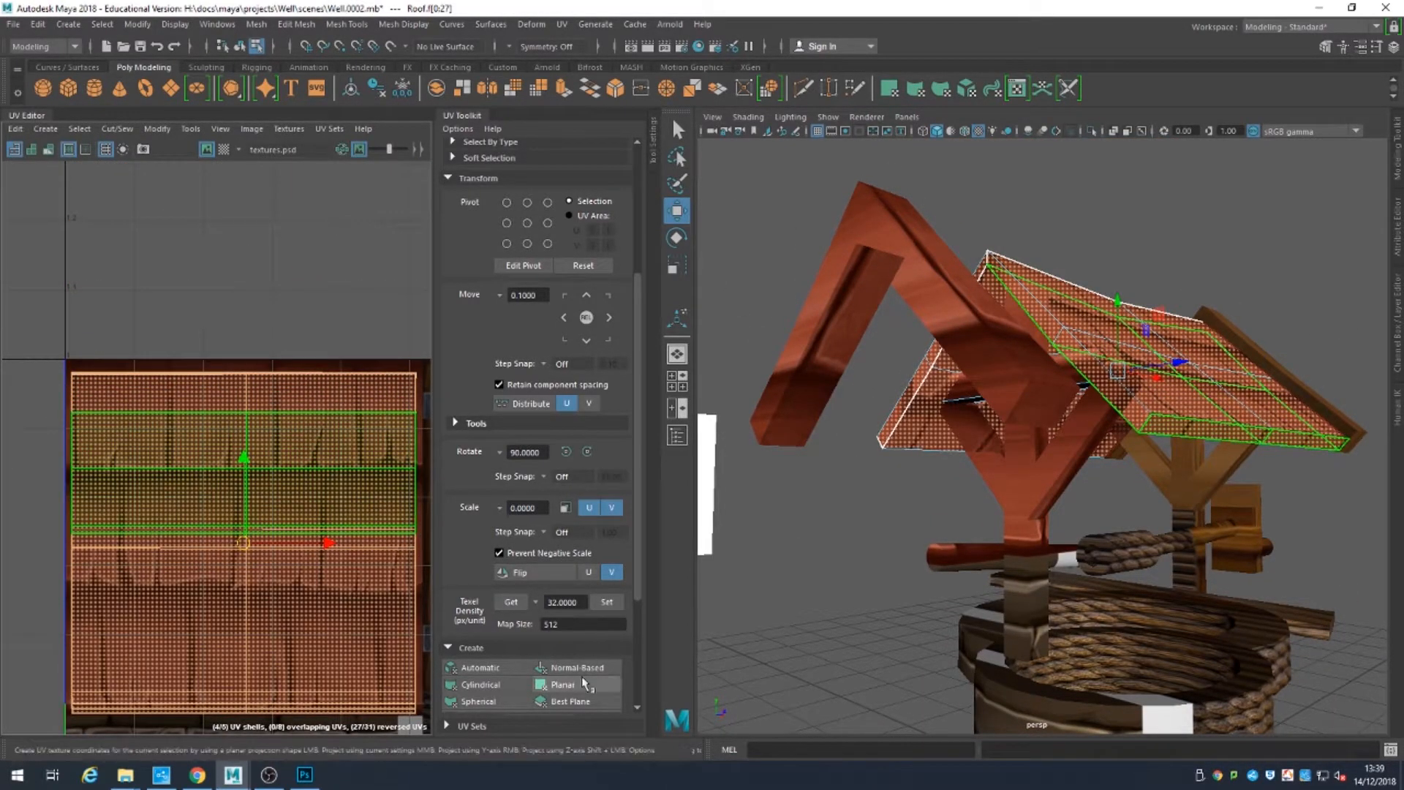
{"action": "scroll", "coordinate": [511, 694], "scroll_direction": "down", "scroll_amount": 3}
{"action": "left_click", "coordinate": [450, 703]}
{"action": "scroll", "coordinate": [601, 583], "scroll_direction": "down", "scroll_amount": 3}
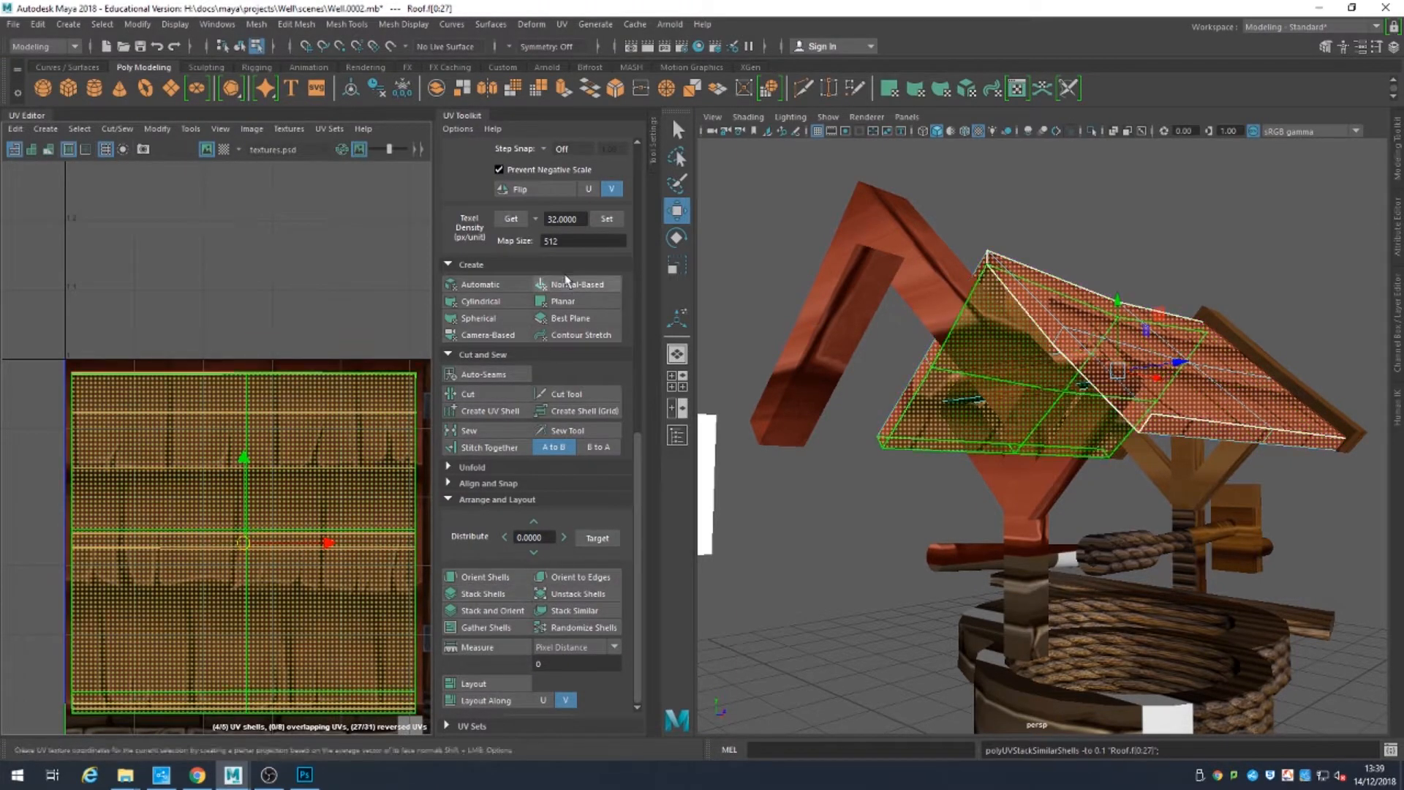
{"action": "key", "text": "r"}
{"action": "left_click_drag", "start_coordinate": [244, 462], "coordinate": [252, 390]}
{"action": "key", "text": "ctrl+z"}
{"action": "left_click", "coordinate": [326, 273]}
Step: Select the short underside slope shell, centre it on the red tiles and scale it vertically to cover all the tile rows
{"action": "left_click_drag", "start_coordinate": [933, 439], "coordinate": [1038, 293], "text": "alt"}
{"action": "left_click", "coordinate": [1248, 411]}
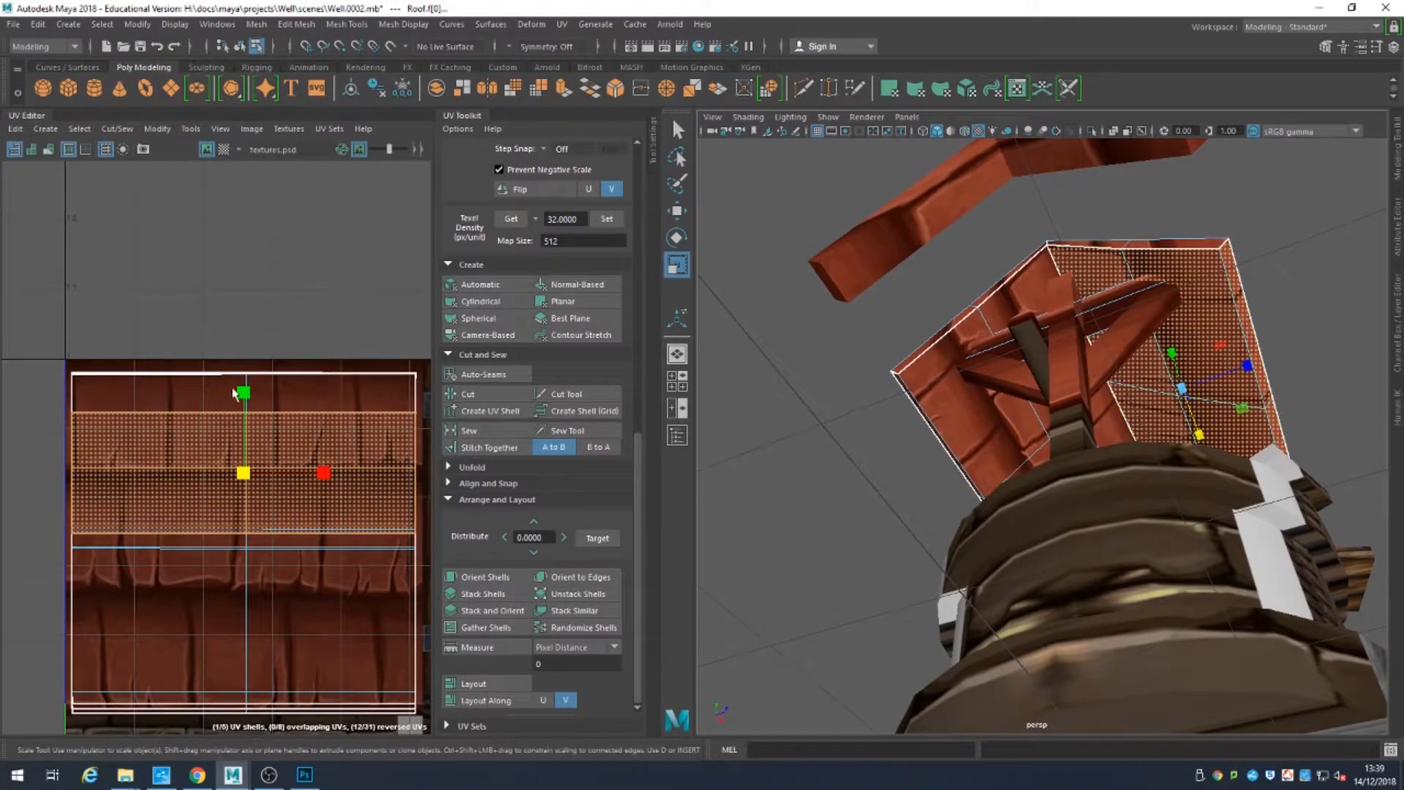
{"action": "left_click_drag", "start_coordinate": [244, 393], "coordinate": [244, 343]}
{"action": "key", "text": "w"}
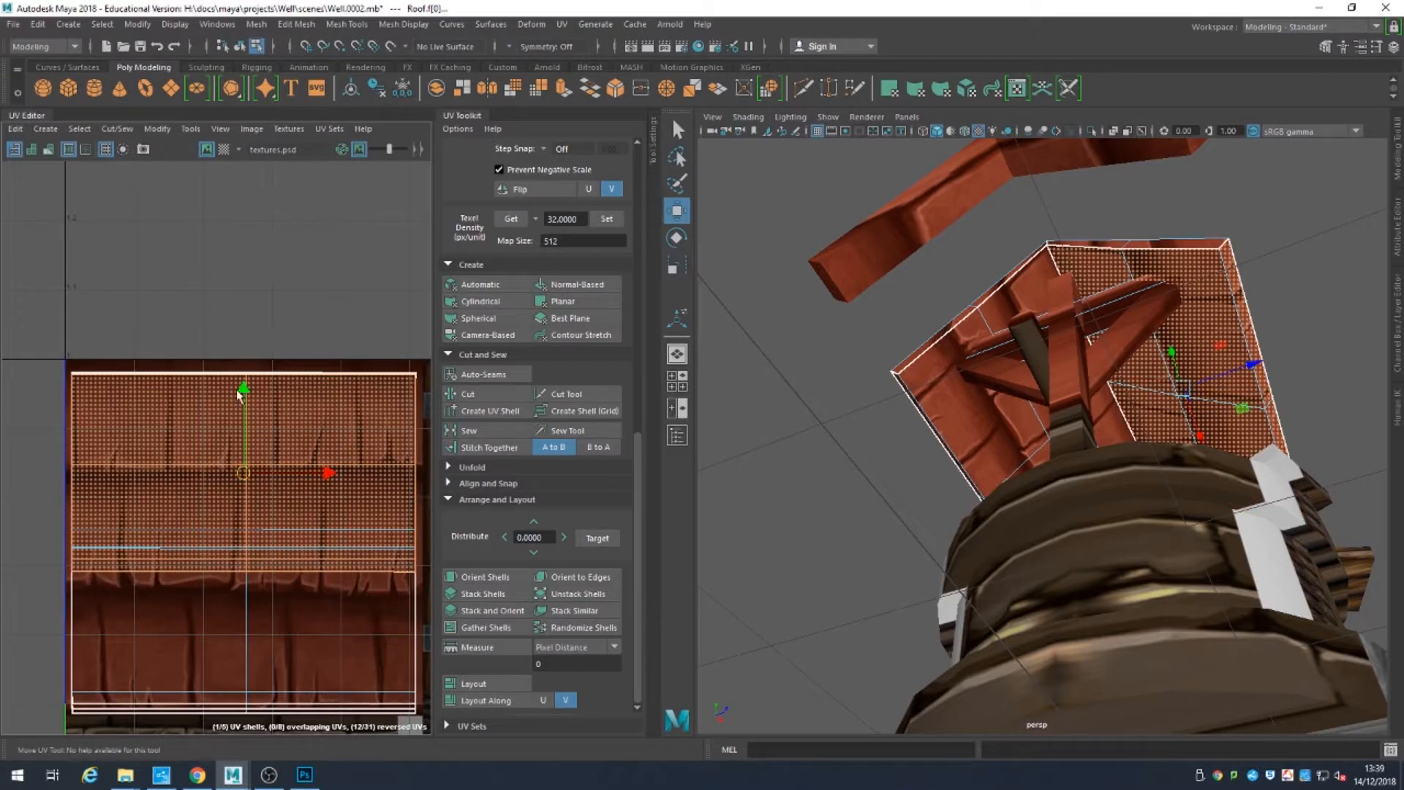
{"action": "left_click_drag", "start_coordinate": [244, 397], "coordinate": [246, 461]}
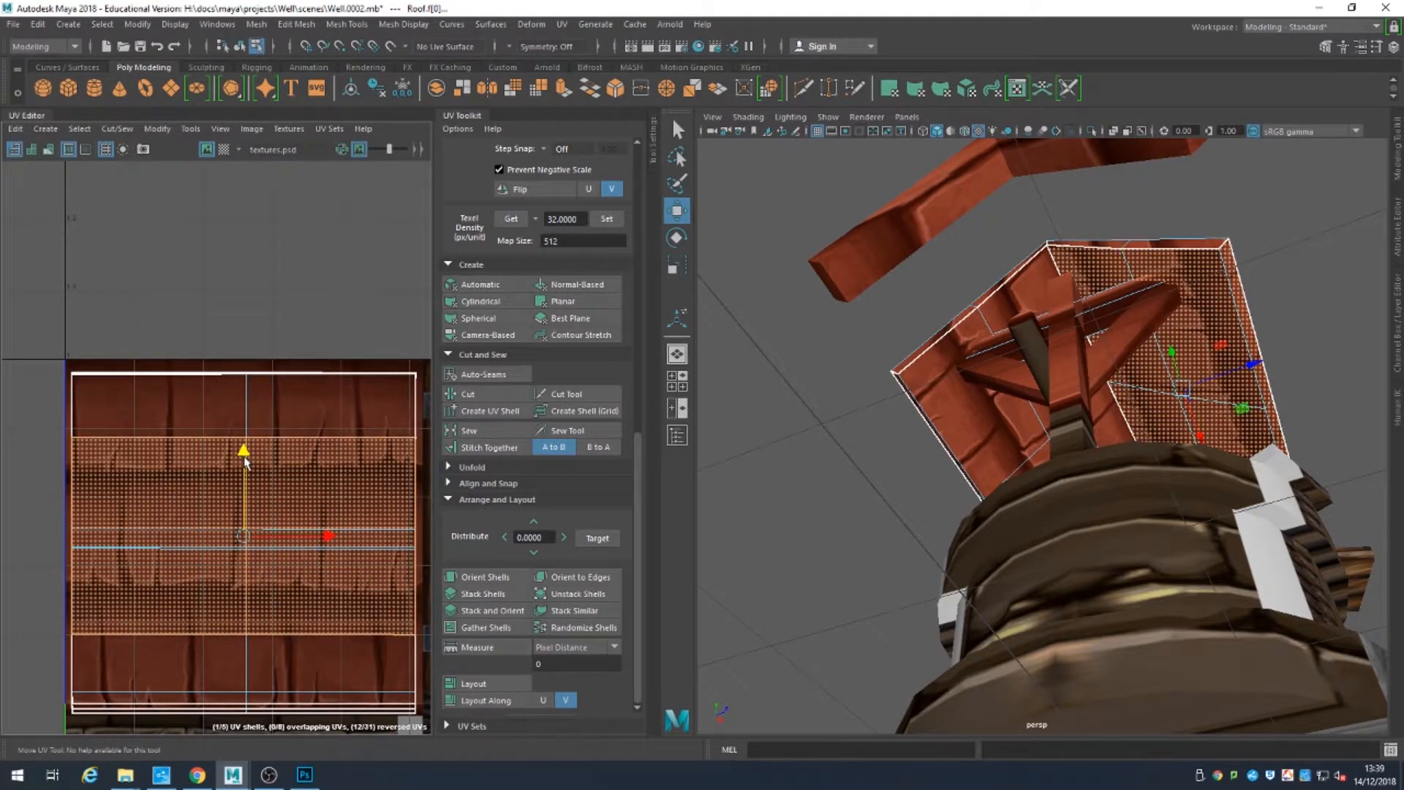
{"action": "key", "text": "r"}
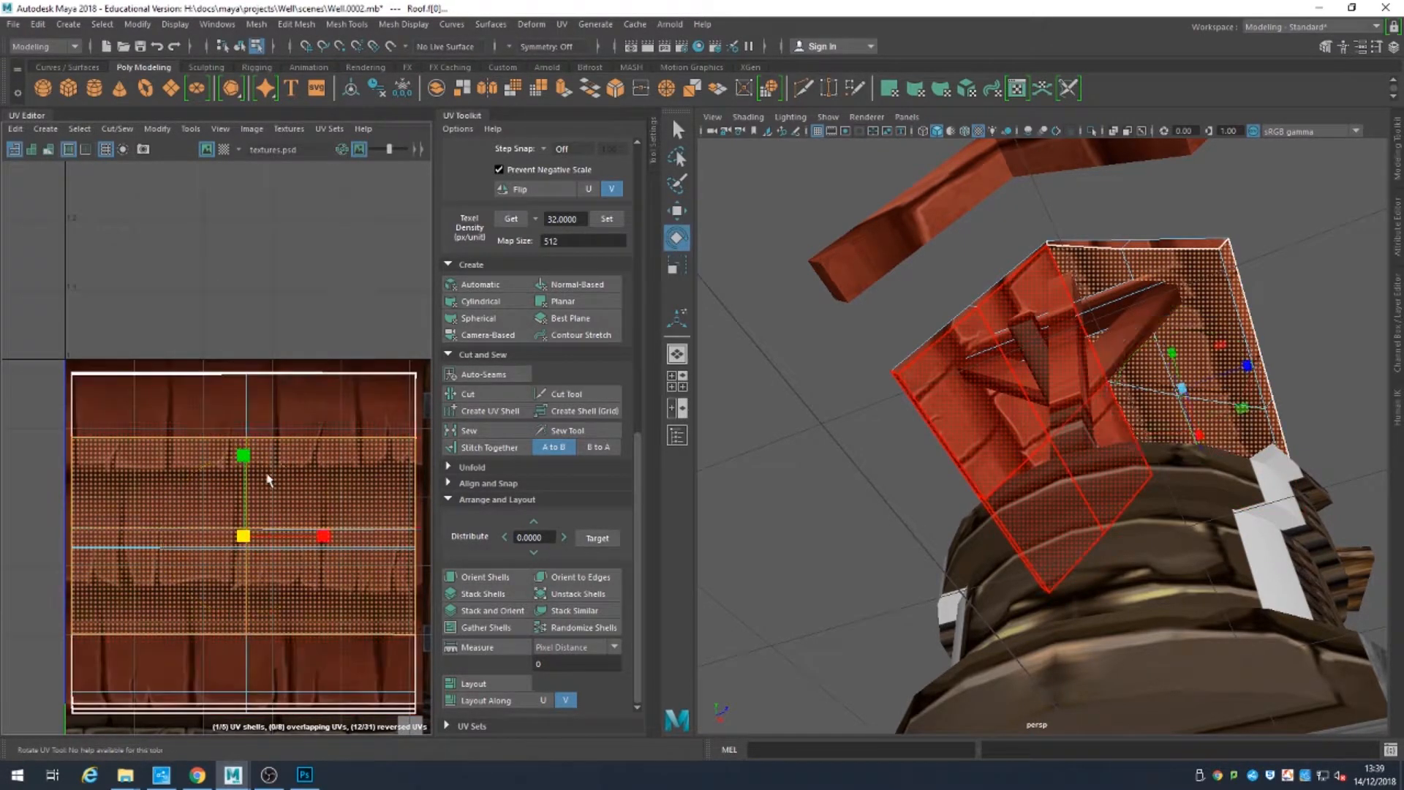
{"action": "left_click_drag", "start_coordinate": [246, 459], "coordinate": [245, 407]}
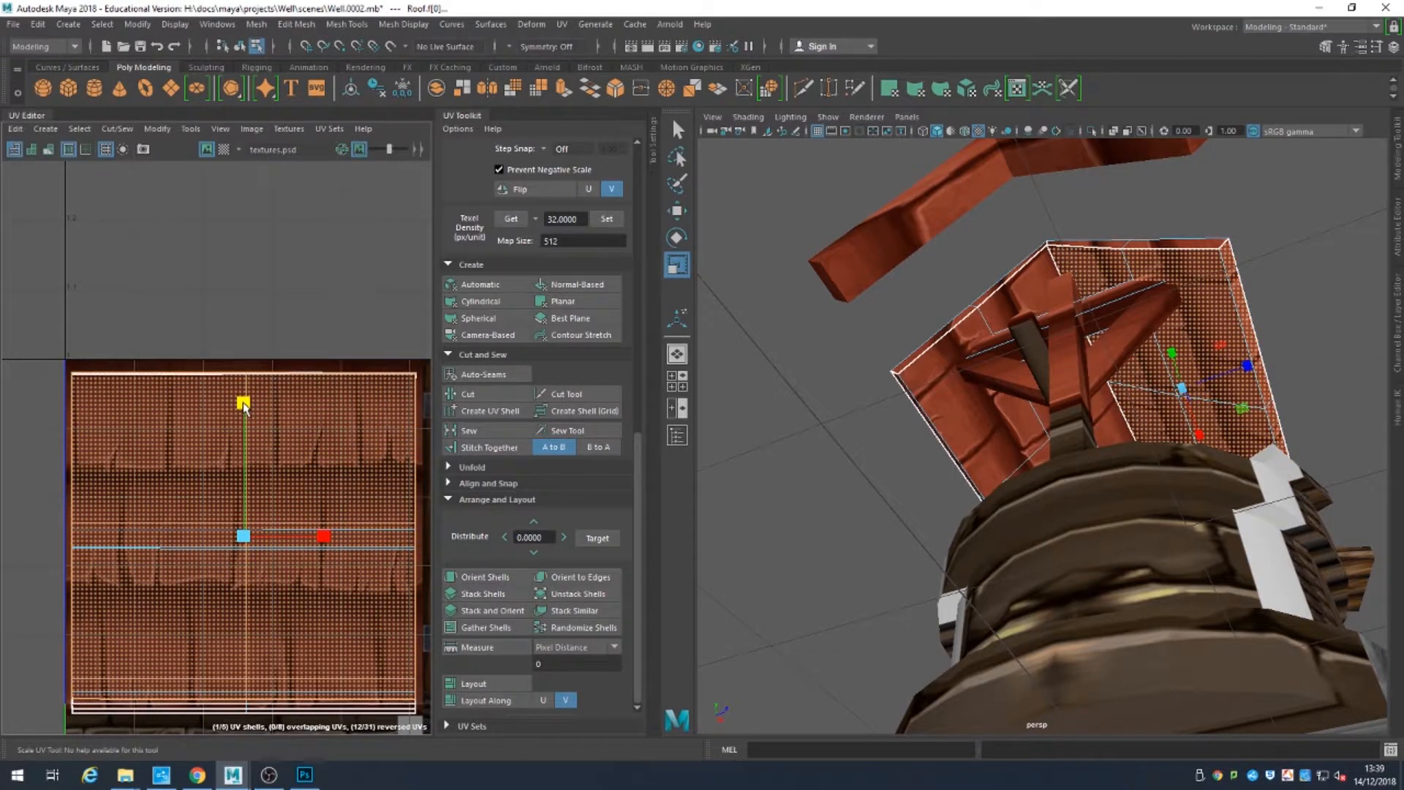
{"action": "left_click", "coordinate": [1309, 325]}
Step: Select the detached RoofBeam_L object and change its Translate X to bring it back against the end of the roof
{"action": "left_click_drag", "start_coordinate": [1314, 336], "coordinate": [1178, 380], "text": "alt"}
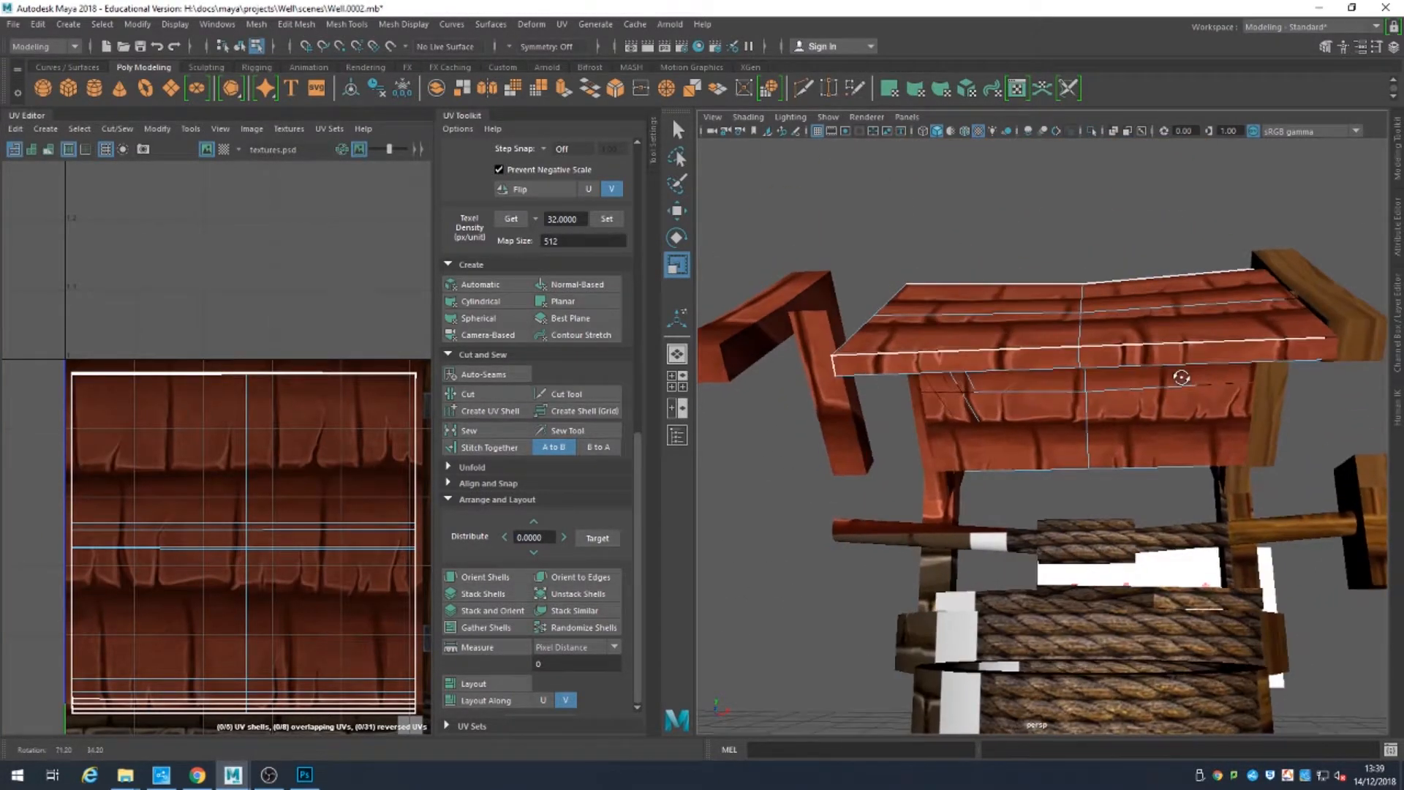
{"action": "right_click_drag", "start_coordinate": [1178, 380], "coordinate": [1156, 410], "text": "alt"}
{"action": "mouse_move", "coordinate": [1156, 410]}
{"action": "left_mouse_down", "text": "alt"}
{"action": "mouse_move", "coordinate": [1326, 410]}
{"action": "mouse_move", "coordinate": [1399, 466]}
{"action": "mouse_move", "coordinate": [1166, 446]}
{"action": "mouse_move", "coordinate": [1398, 453]}
{"action": "mouse_move", "coordinate": [1084, 398]}
{"action": "mouse_move", "coordinate": [1160, 416]}
{"action": "left_mouse_up", "text": "alt"}
{"action": "left_click", "coordinate": [1354, 359]}
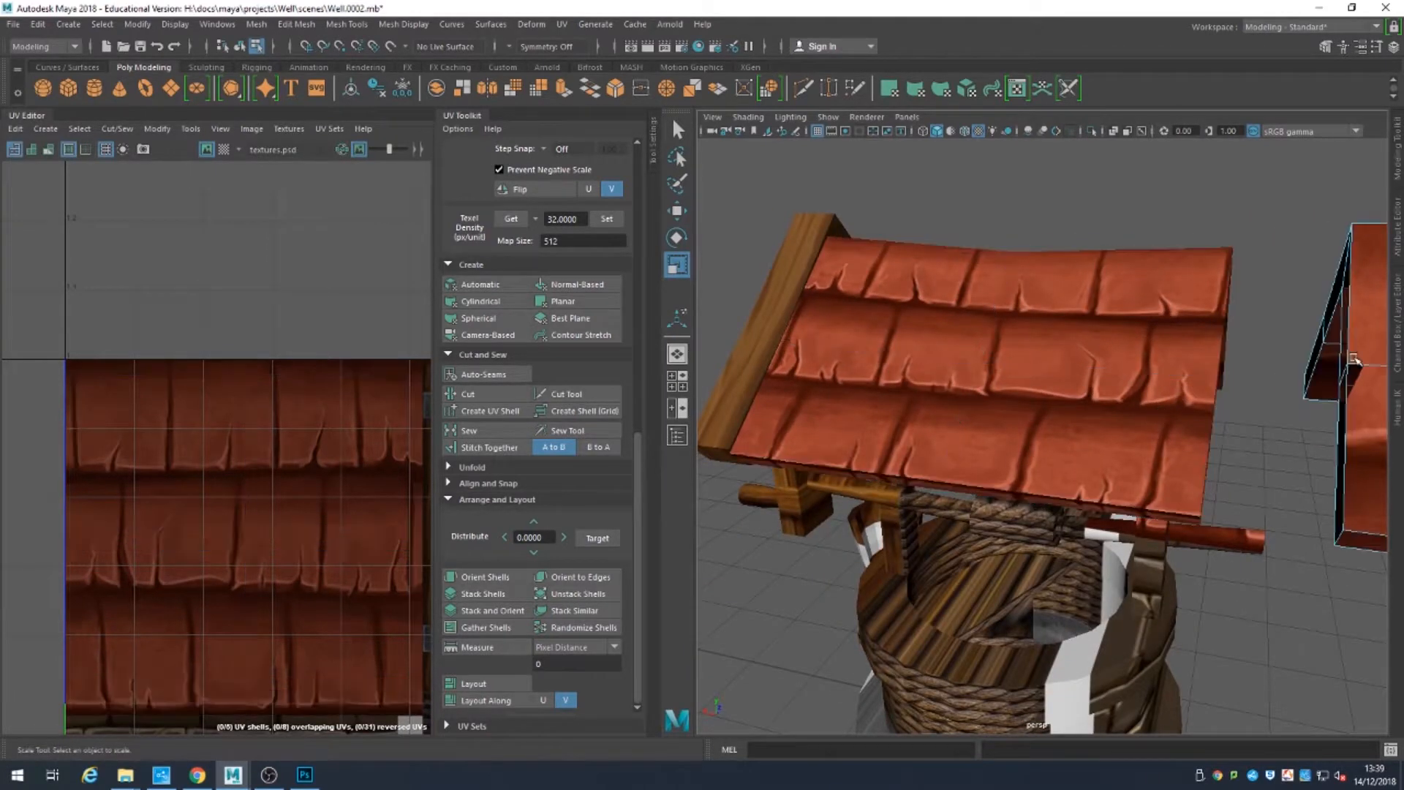
{"action": "right_click_drag", "start_coordinate": [1283, 312], "coordinate": [1353, 291]}
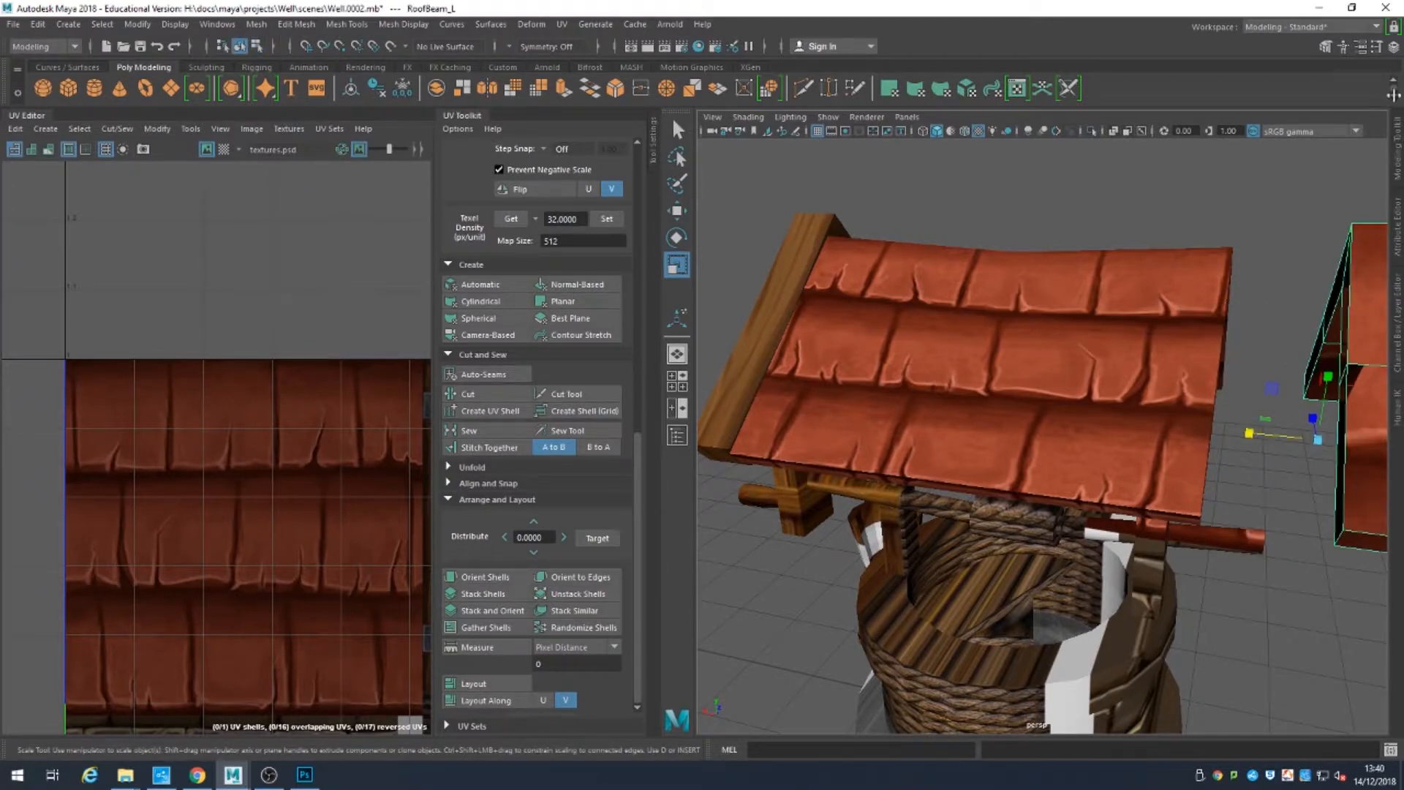
{"action": "left_click", "coordinate": [1393, 46]}
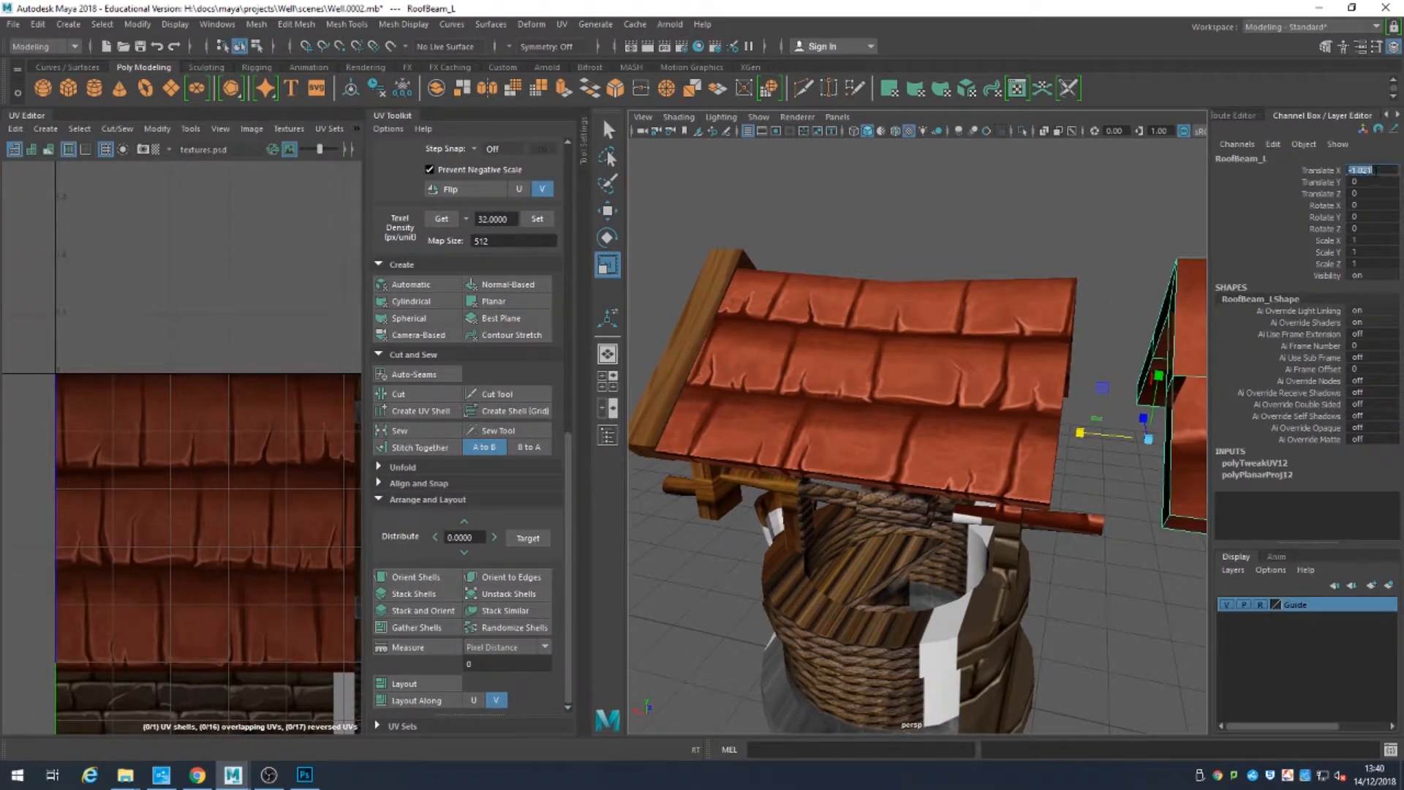
{"action": "key", "text": "Return"}
{"action": "left_click", "coordinate": [1160, 452]}
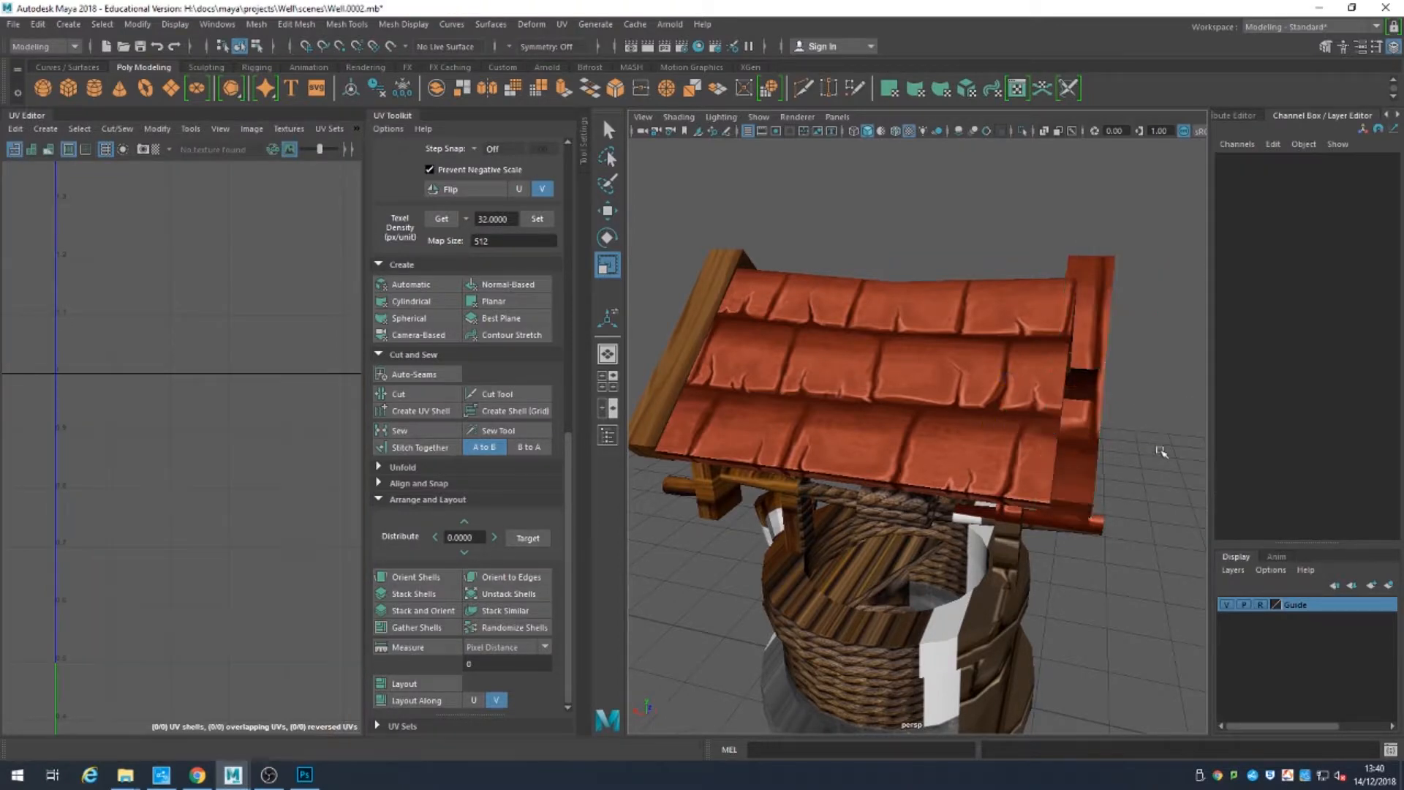
Step: Select all the well and bucket parts to display their UV shells together, and widen the UV Editor
{"action": "left_click_drag", "start_coordinate": [1160, 451], "coordinate": [1011, 448], "text": "alt"}
{"action": "left_click", "coordinate": [920, 392]}
{"action": "scroll", "coordinate": [219, 468], "scroll_direction": "down", "scroll_amount": 5}
{"action": "left_click_drag", "start_coordinate": [776, 340], "coordinate": [1189, 695]}
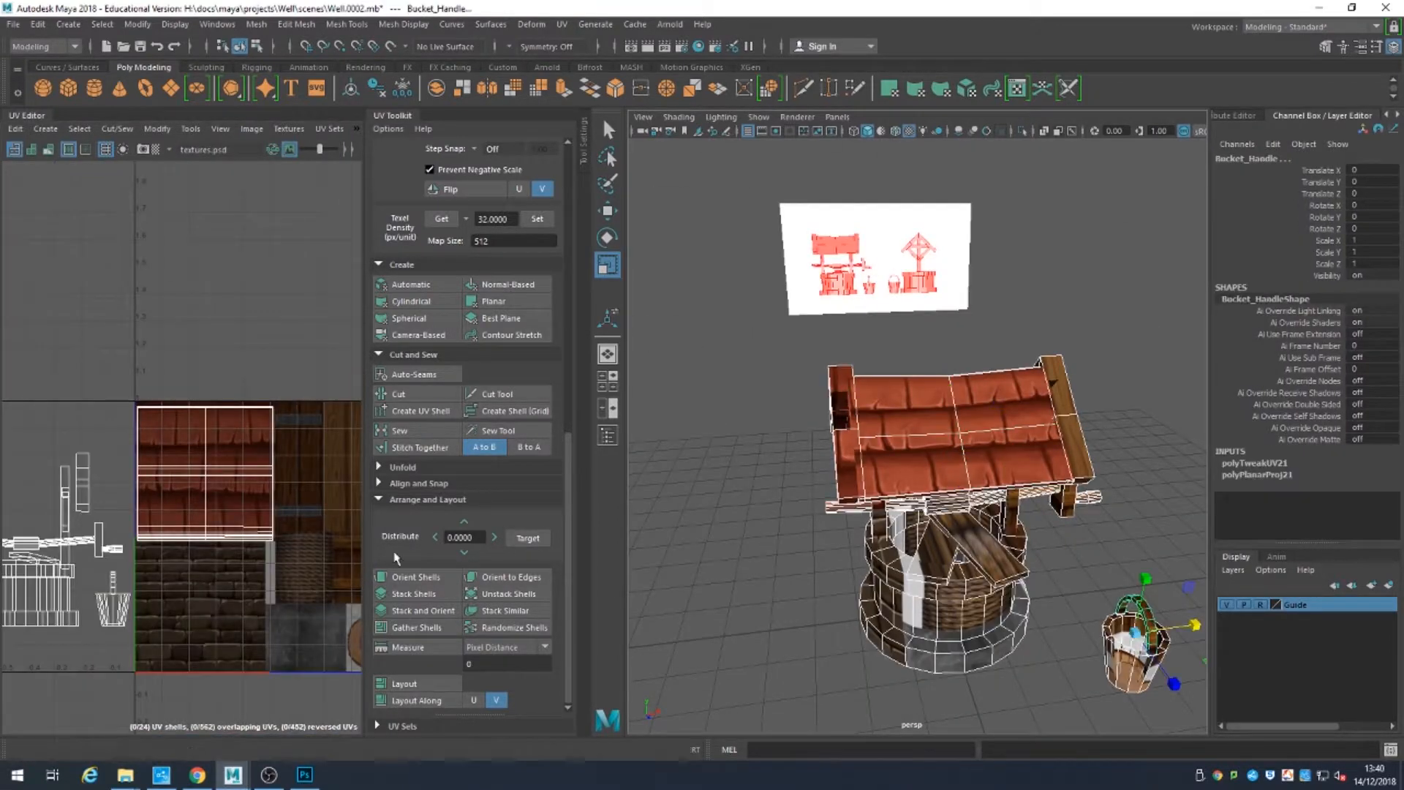
{"action": "middle_click_drag", "start_coordinate": [147, 468], "coordinate": [249, 431], "text": "alt"}
{"action": "scroll", "coordinate": [220, 468], "scroll_direction": "up", "scroll_amount": 2}
{"action": "left_click_drag", "start_coordinate": [575, 314], "coordinate": [647, 314]}
{"action": "left_click_drag", "start_coordinate": [364, 241], "coordinate": [528, 288]}
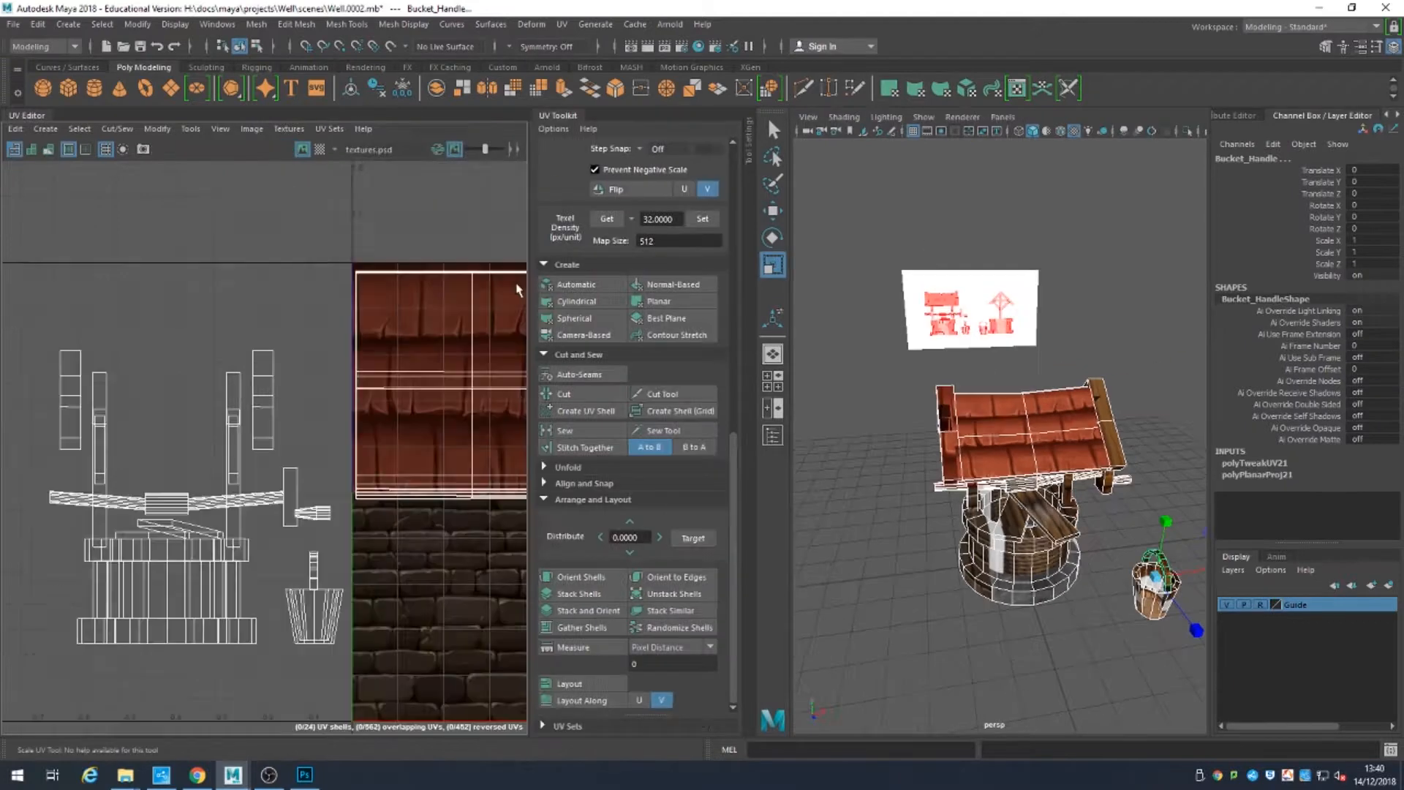
{"action": "middle_click_drag", "start_coordinate": [409, 457], "coordinate": [423, 454], "text": "alt"}
Step: Select the Pole object under the roof and apply Create UV Shell to it
{"action": "scroll", "coordinate": [1041, 426], "scroll_direction": "up", "scroll_amount": 6}
{"action": "left_click_drag", "start_coordinate": [1040, 427], "coordinate": [1082, 409], "text": "alt"}
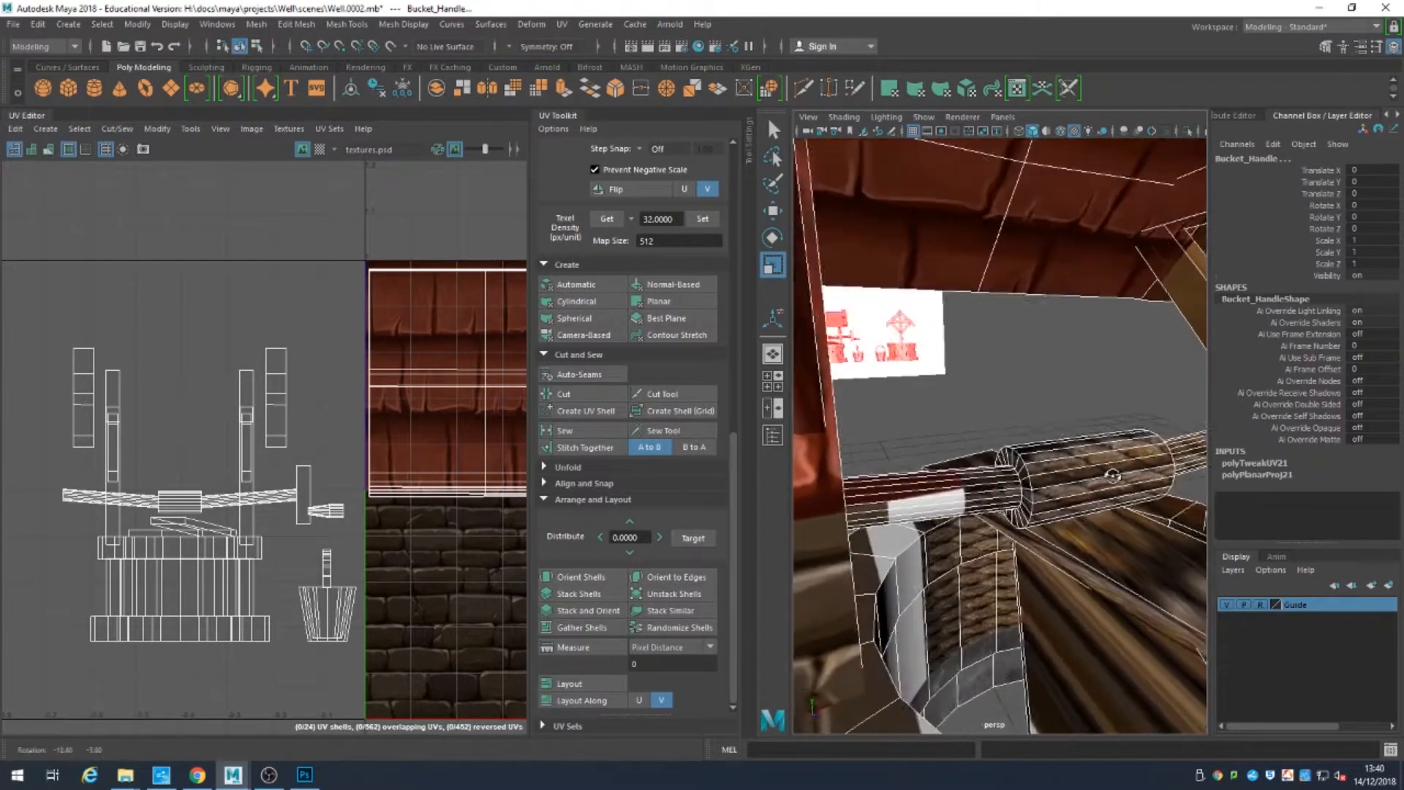
{"action": "left_click", "coordinate": [1038, 497]}
{"action": "scroll", "coordinate": [626, 220], "scroll_direction": "up", "scroll_amount": 6}
{"action": "left_click", "coordinate": [543, 397]}
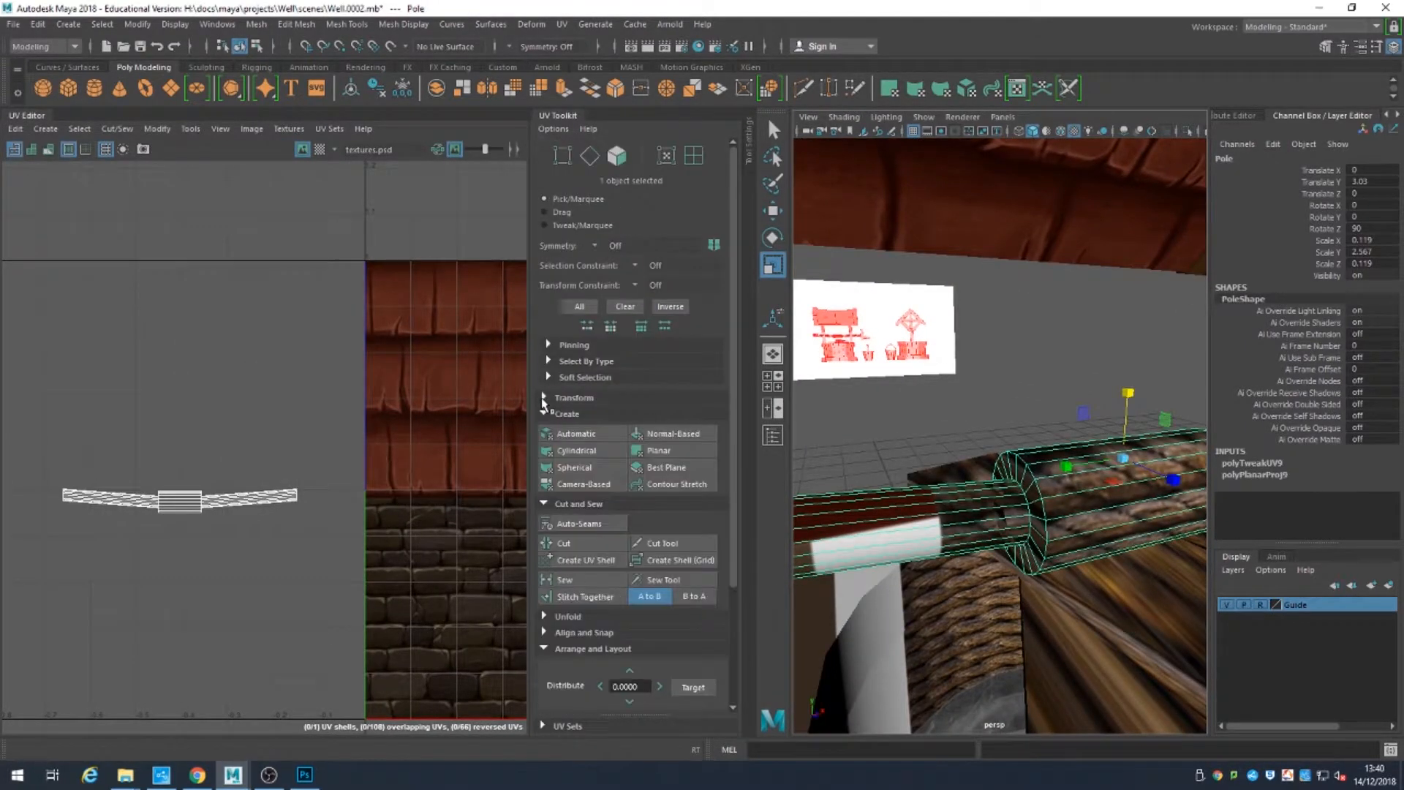
{"action": "left_click", "coordinate": [588, 558]}
{"action": "left_click_drag", "start_coordinate": [1009, 512], "coordinate": [1078, 497], "text": "alt"}
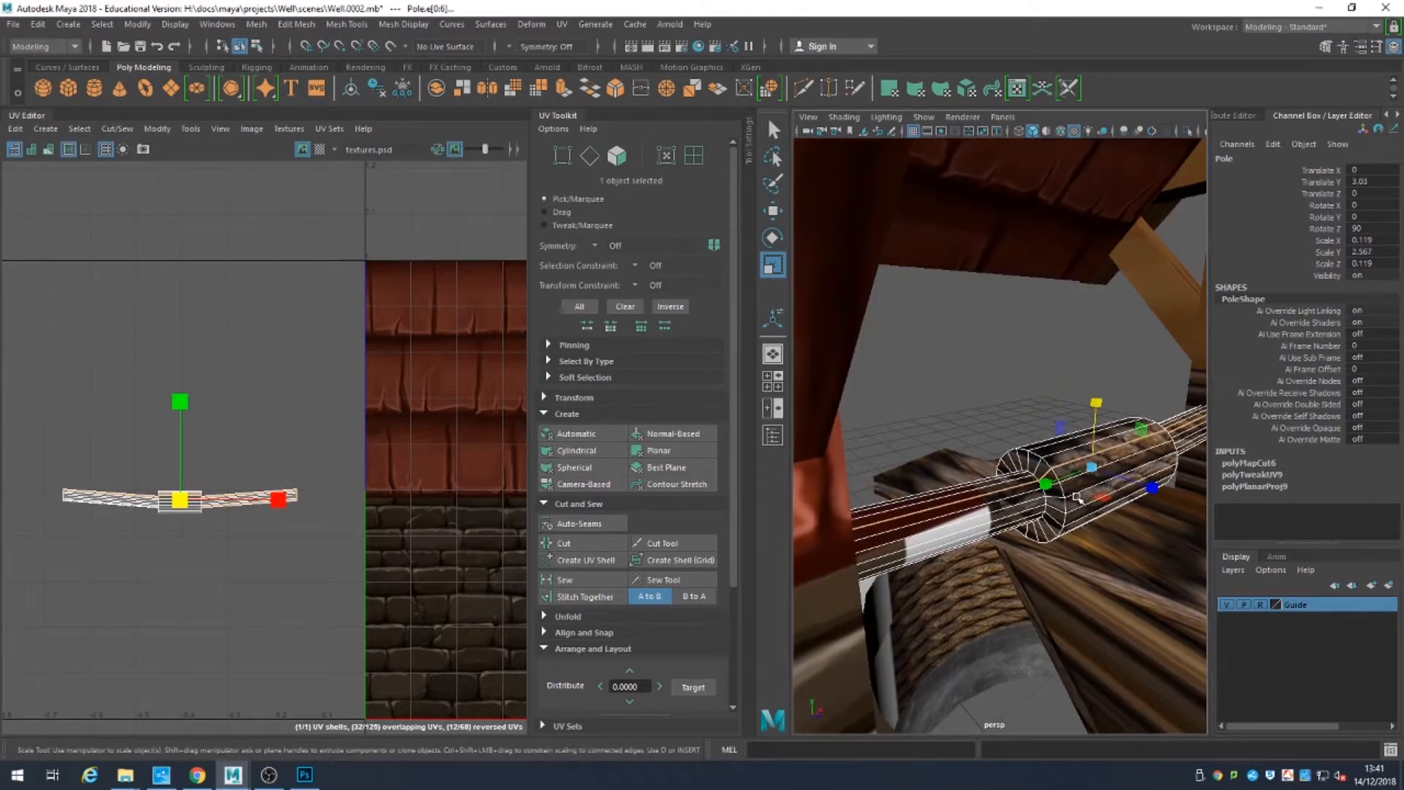
{"action": "left_click", "coordinate": [567, 616]}
{"action": "left_click", "coordinate": [574, 652]}
{"action": "key", "text": "ctrl+z"}
Step: Cut the pole's UVs along the edge loops at both ends of its thick middle section and sew two edges
{"action": "scroll", "coordinate": [1064, 506], "scroll_direction": "up", "scroll_amount": 3}
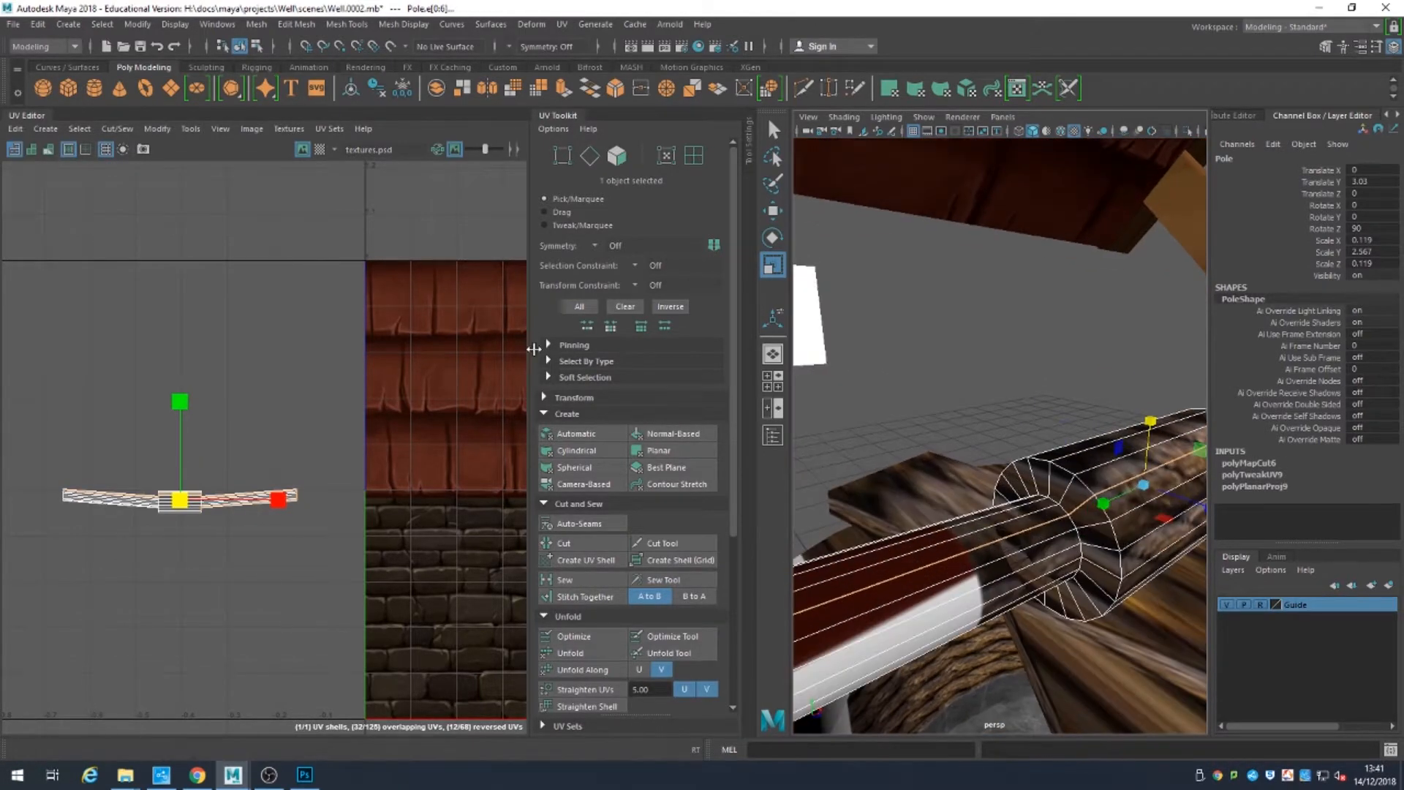
{"action": "key", "text": "F10"}
{"action": "left_click", "coordinate": [1064, 506]}
{"action": "right_click_drag", "start_coordinate": [1064, 506], "coordinate": [1134, 539], "text": "alt"}
{"action": "middle_click_drag", "start_coordinate": [1134, 539], "coordinate": [1078, 431], "text": "alt"}
{"action": "left_click", "coordinate": [1058, 430]}
{"action": "key", "text": "q"}
{"action": "double_click", "coordinate": [1078, 427]}
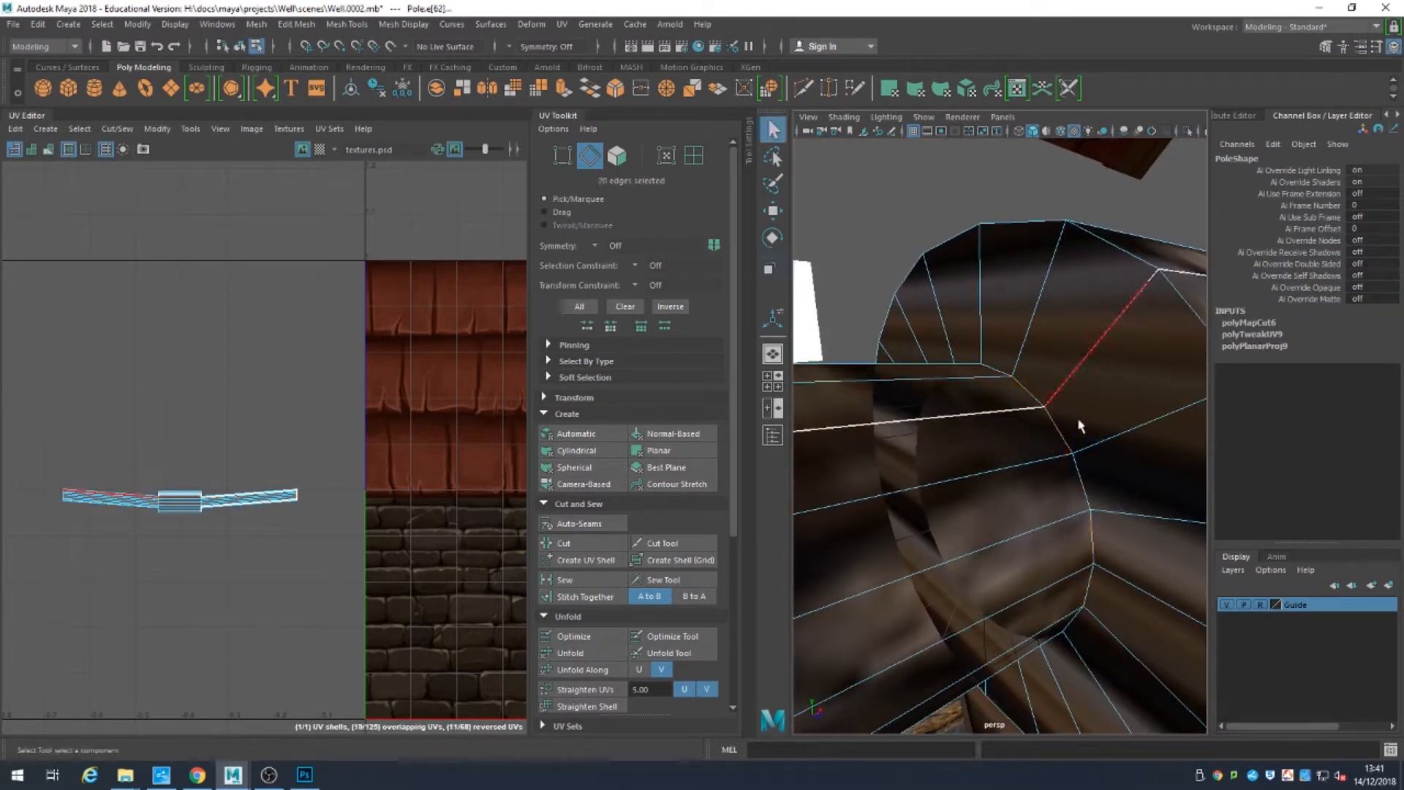
{"action": "left_click_drag", "start_coordinate": [1078, 426], "coordinate": [1264, 448], "text": "alt"}
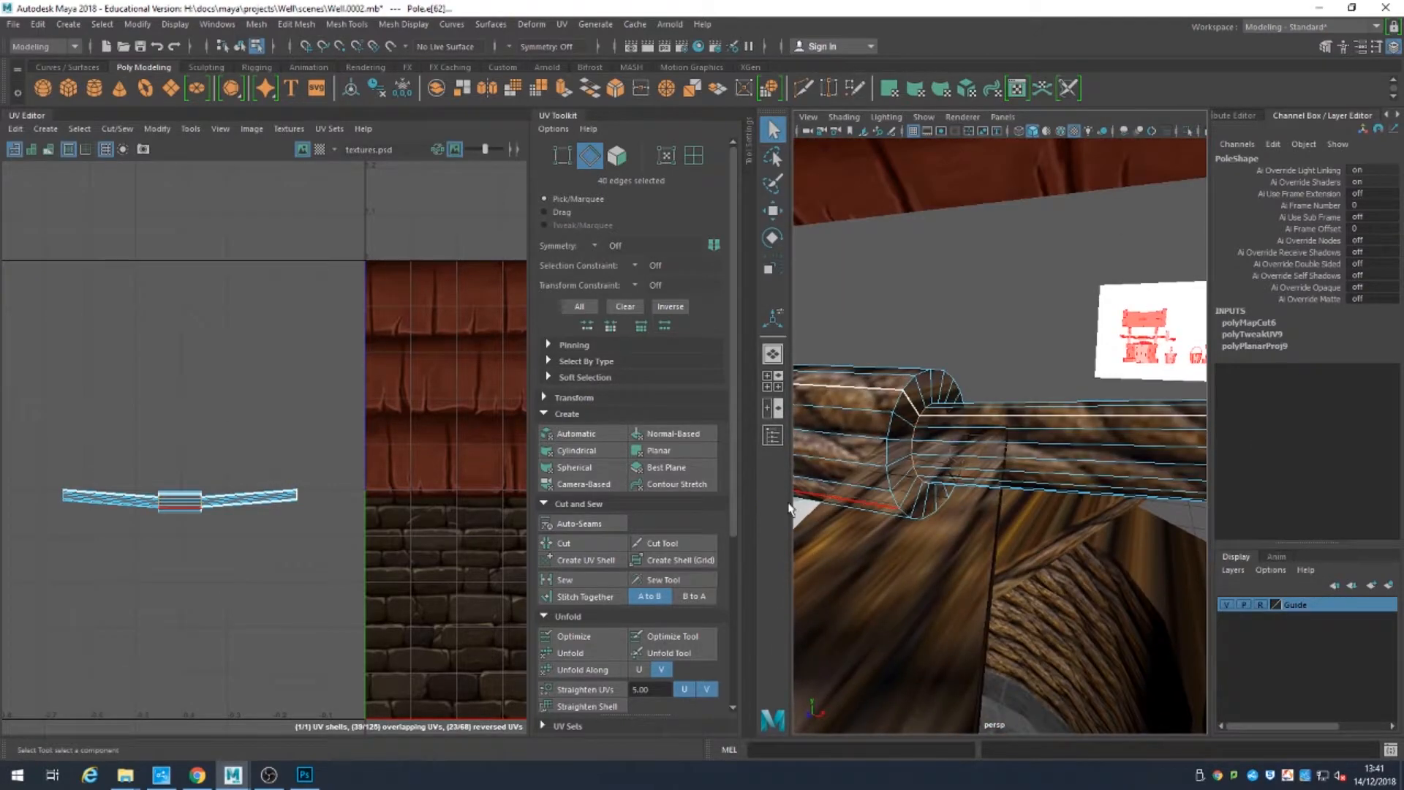
{"action": "left_click_drag", "start_coordinate": [900, 459], "coordinate": [1334, 417], "text": "alt"}
{"action": "left_click_drag", "start_coordinate": [994, 501], "coordinate": [1141, 468], "text": "alt"}
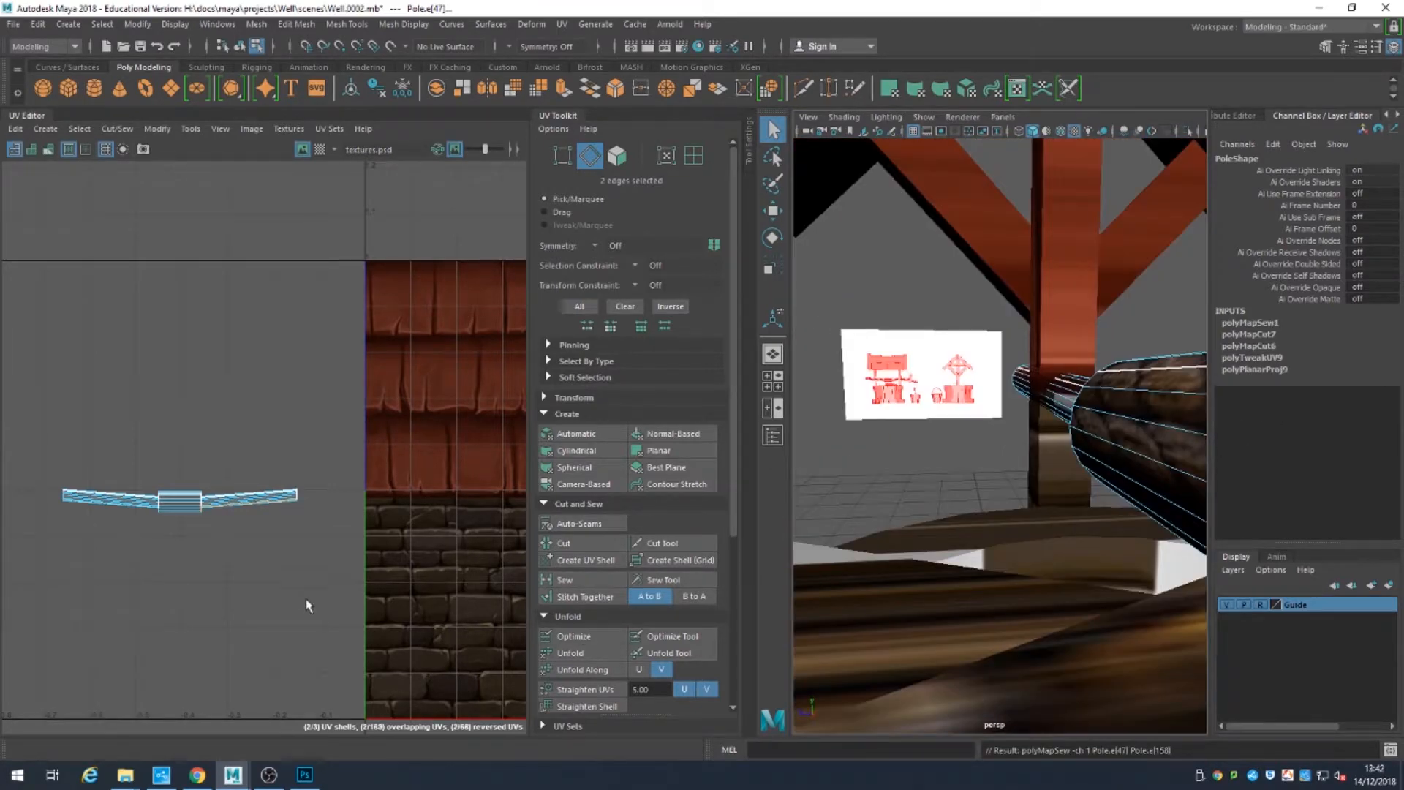
Step: Select the UV shell of the pole's thick middle section and move it onto the texture atlas
{"action": "left_click_drag", "start_coordinate": [196, 476], "coordinate": [314, 585]}
{"action": "key", "text": "w"}
{"action": "key", "text": "ctrl+z"}
{"action": "key", "text": "alt+F12"}
{"action": "left_click", "coordinate": [180, 502]}
{"action": "left_click_drag", "start_coordinate": [180, 502], "coordinate": [434, 456]}
{"action": "middle_click_drag", "start_coordinate": [463, 560], "coordinate": [270, 539], "text": "alt"}
Step: Unfold the pole's middle UV shell and place it over the rope texture
{"action": "left_click", "coordinate": [587, 654]}
{"action": "left_click", "coordinate": [594, 670]}
{"action": "key", "text": "ctrl+z"}
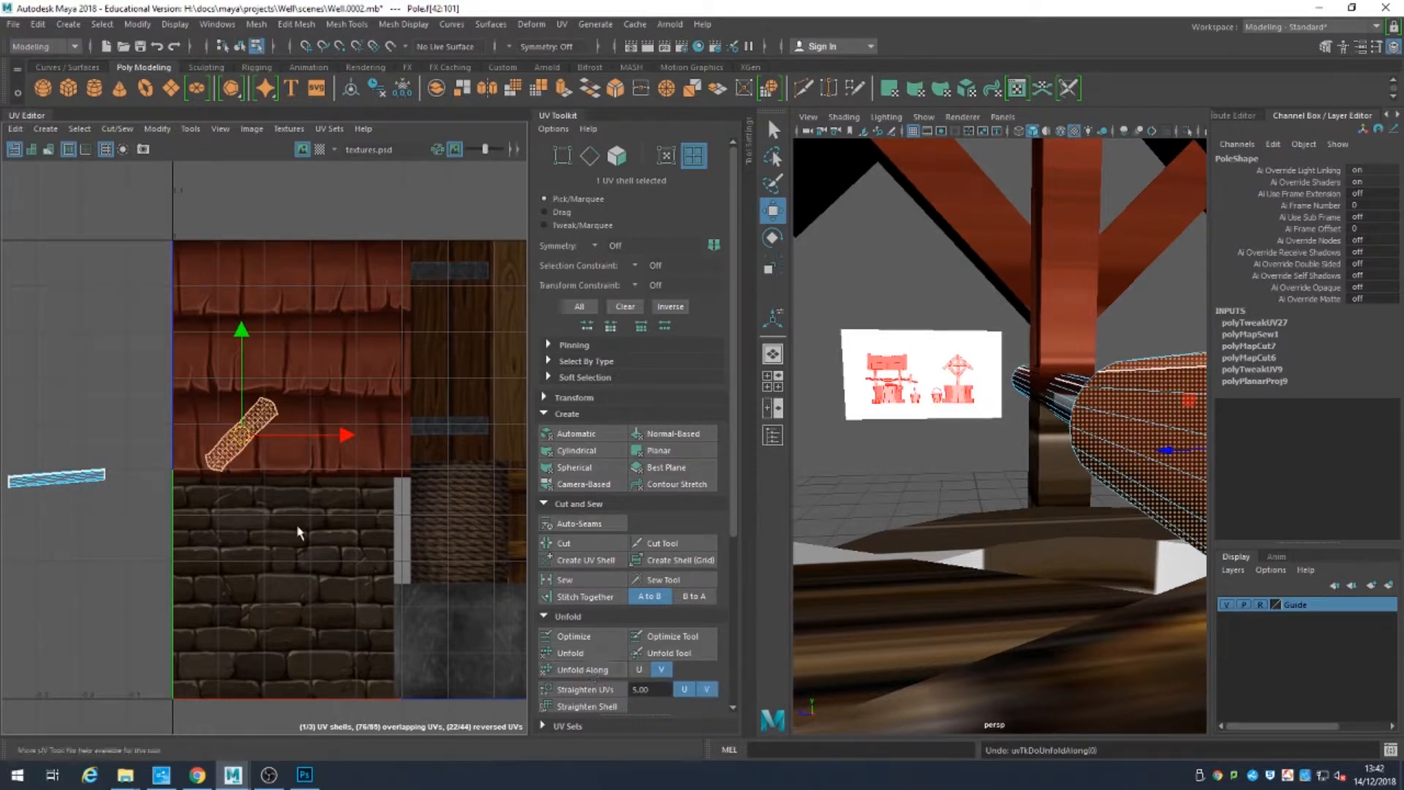
{"action": "left_click_drag", "start_coordinate": [241, 435], "coordinate": [447, 507]}
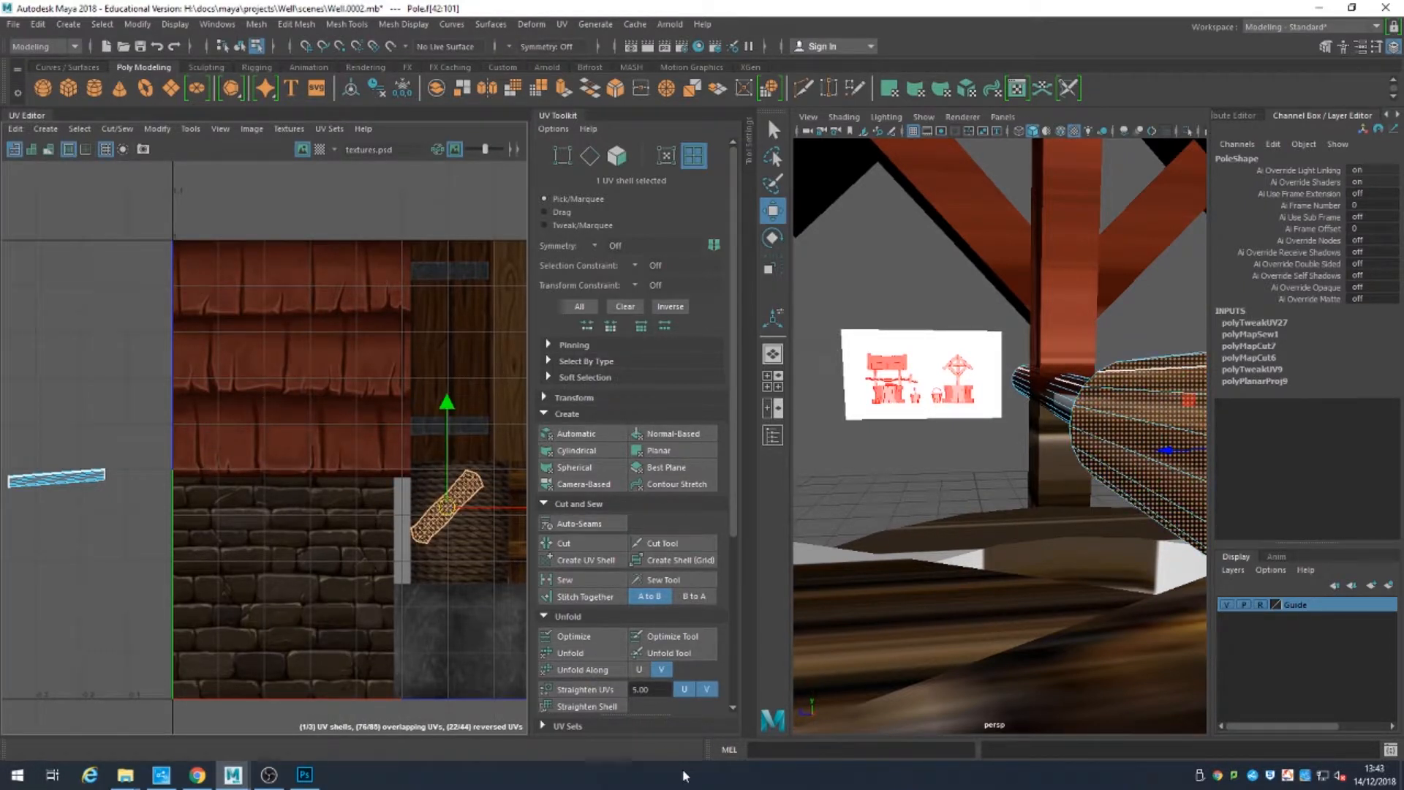
Step: Rotate the pole's middle UV shell until it stands upright on the rope texture
{"action": "scroll", "coordinate": [457, 542], "scroll_direction": "up", "scroll_amount": 5}
{"action": "key", "text": "e"}
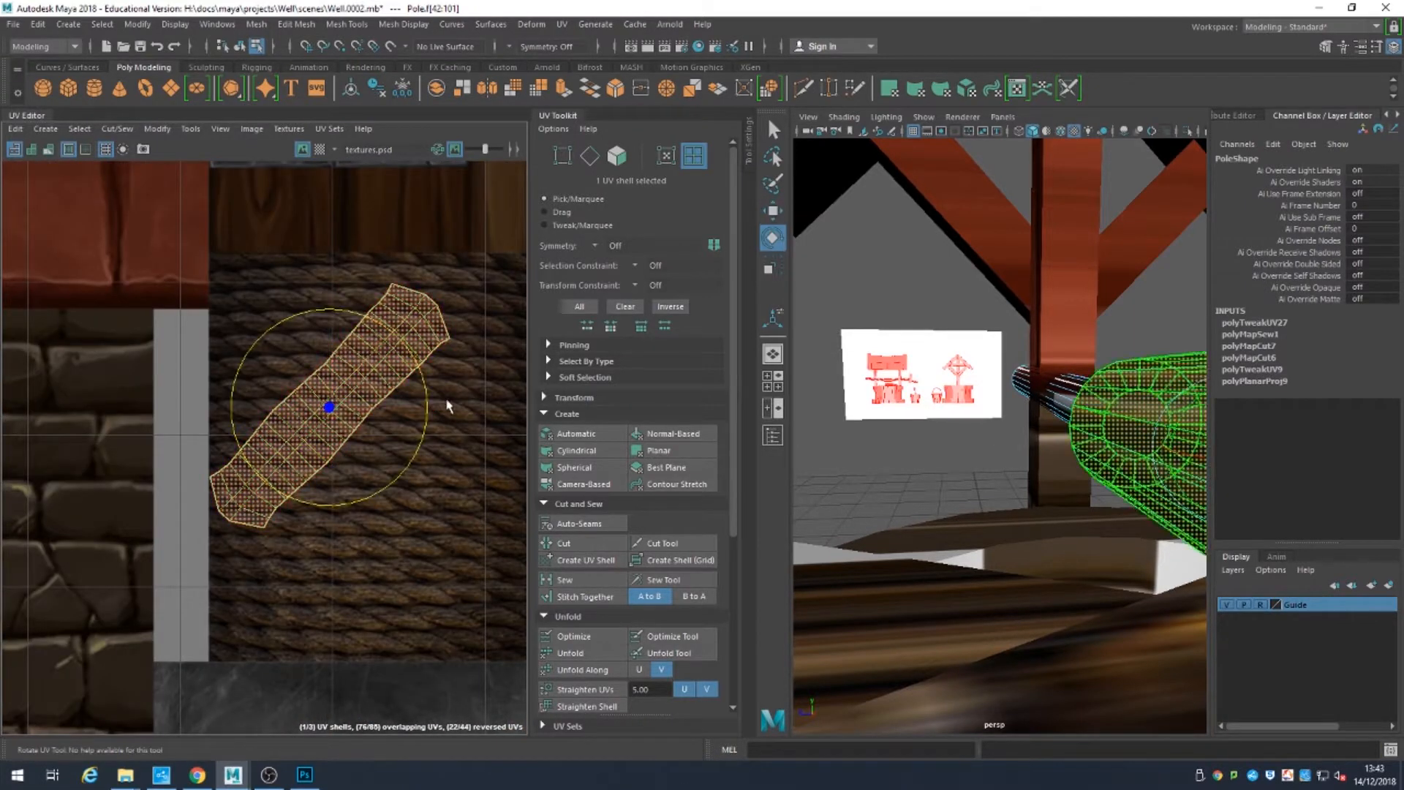
{"action": "left_click_drag", "start_coordinate": [454, 401], "coordinate": [388, 355]}
Step: Flatten the outer and central UV columns of the pole's middle shell into straight vertical lines
{"action": "key", "text": "F12"}
{"action": "left_click_drag", "start_coordinate": [422, 218], "coordinate": [341, 592]}
{"action": "key", "text": "r"}
{"action": "left_click_drag", "start_coordinate": [462, 407], "coordinate": [364, 408]}
{"action": "left_click_drag", "start_coordinate": [278, 256], "coordinate": [295, 473]}
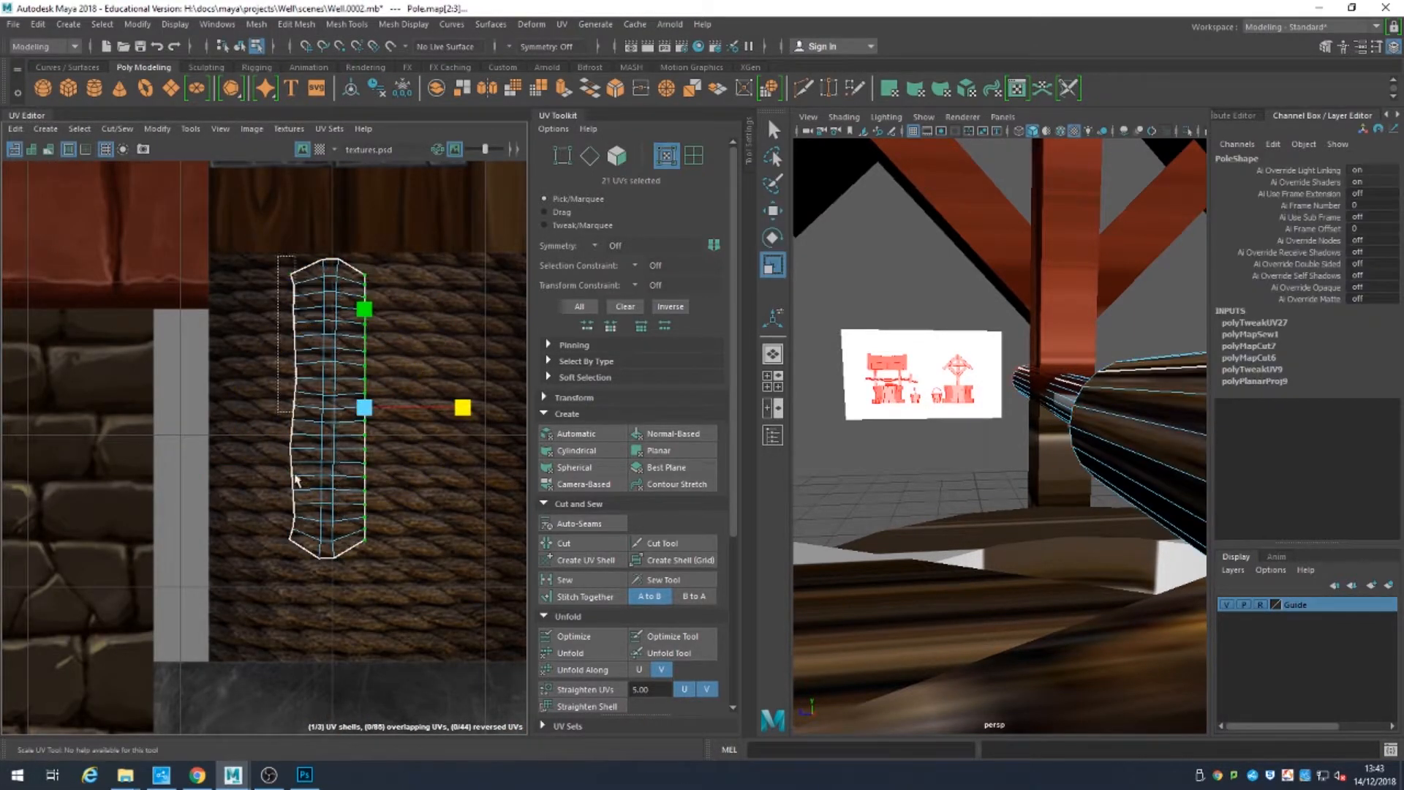
{"action": "left_click_drag", "start_coordinate": [360, 233], "coordinate": [326, 565]}
{"action": "left_click_drag", "start_coordinate": [420, 408], "coordinate": [322, 407]}
{"action": "left_click_drag", "start_coordinate": [386, 574], "coordinate": [303, 567]}
{"action": "left_click_drag", "start_coordinate": [328, 309], "coordinate": [332, 300]}
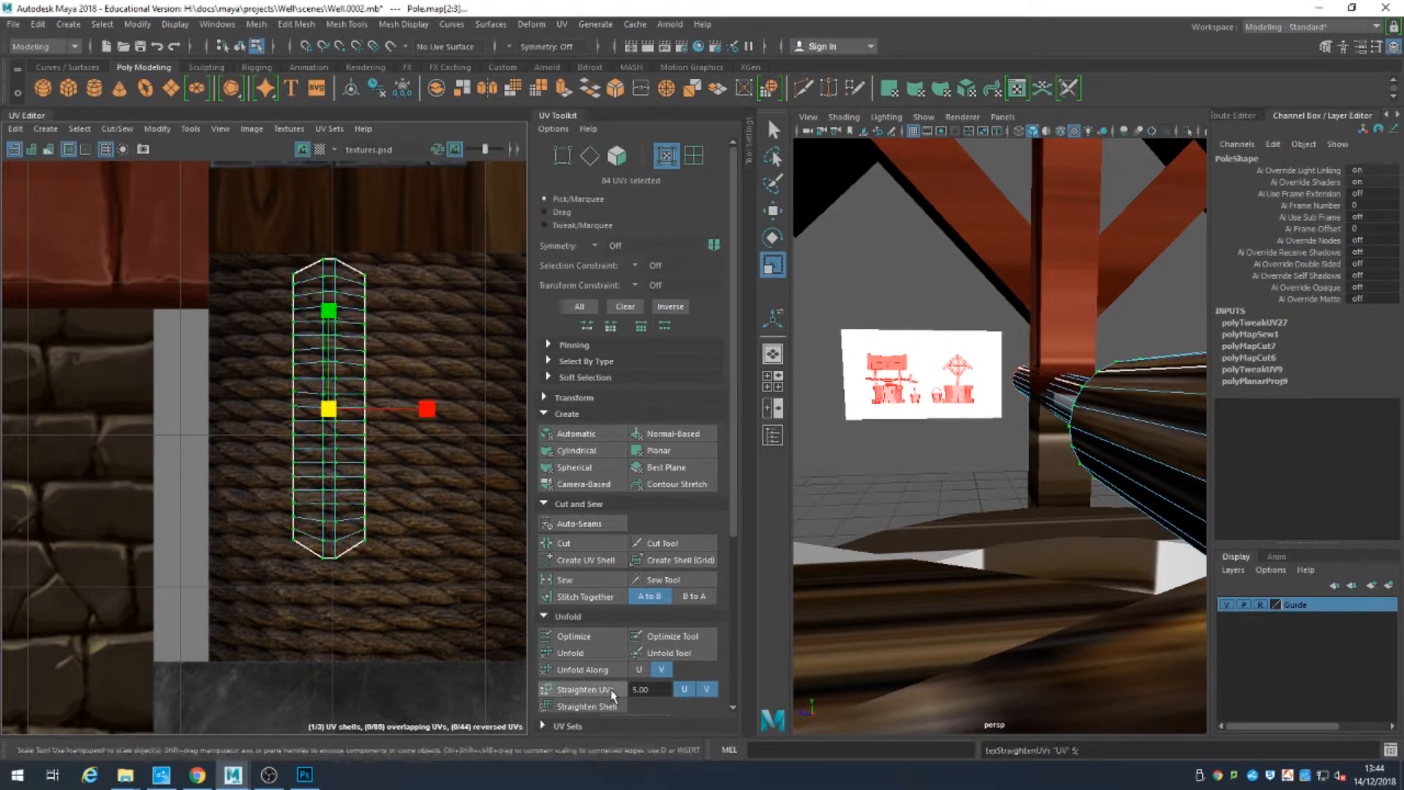
Step: Straighten the pole's middle UV shell and unfold it along U across the rope texture
{"action": "left_click", "coordinate": [694, 159]}
{"action": "left_click", "coordinate": [588, 707]}
{"action": "left_click", "coordinate": [639, 668]}
{"action": "left_click", "coordinate": [588, 665]}
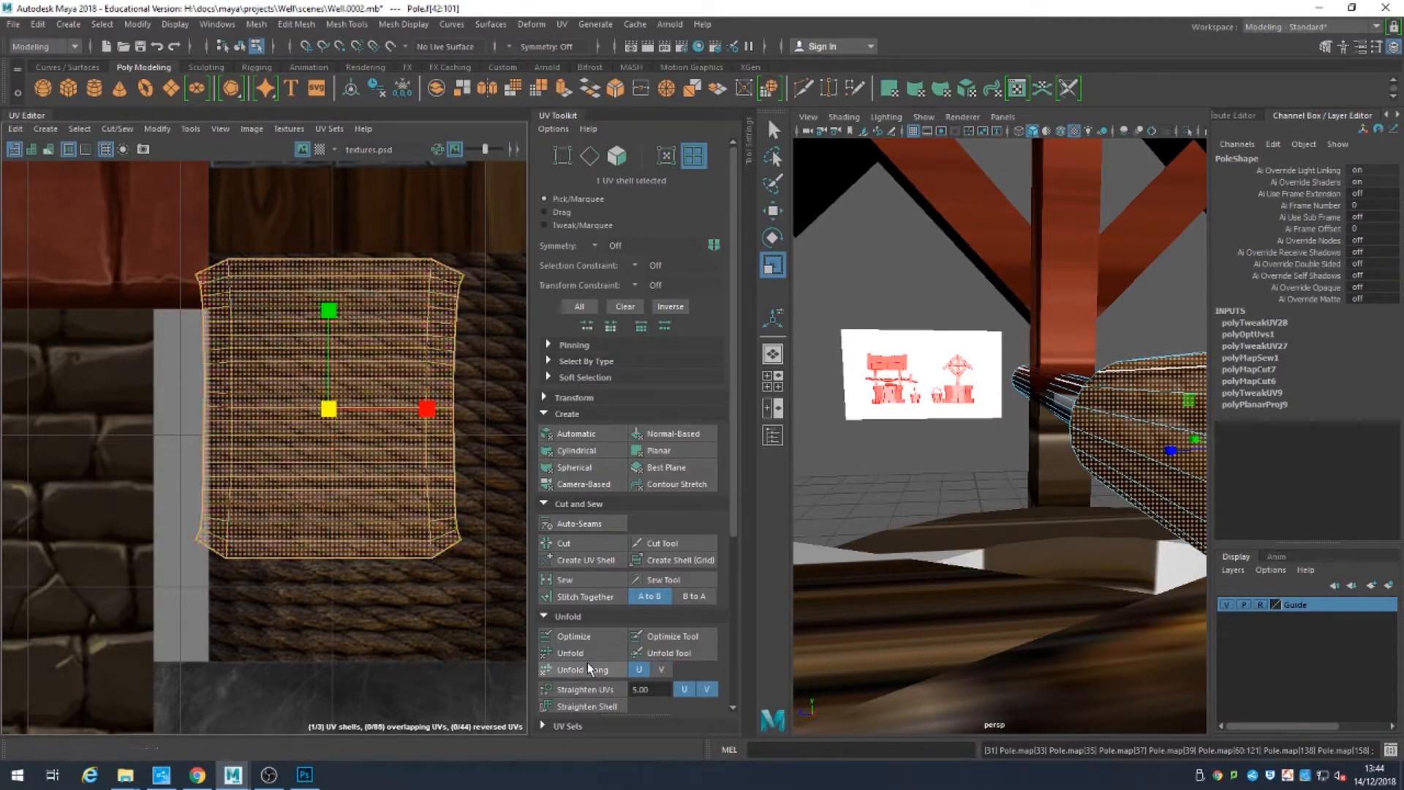
Step: Scale and reposition the widened pole shell so it fills the rope texture region
{"action": "middle_click_drag", "start_coordinate": [395, 479], "coordinate": [341, 473], "text": "alt"}
{"action": "left_click_drag", "start_coordinate": [914, 395], "coordinate": [1083, 410], "text": "alt"}
{"action": "key", "text": "w"}
{"action": "left_click_drag", "start_coordinate": [276, 402], "coordinate": [345, 461]}
{"action": "left_click", "coordinate": [772, 268]}
{"action": "key", "text": "w"}
{"action": "left_click_drag", "start_coordinate": [320, 363], "coordinate": [319, 346]}
{"action": "left_click", "coordinate": [1024, 329]}
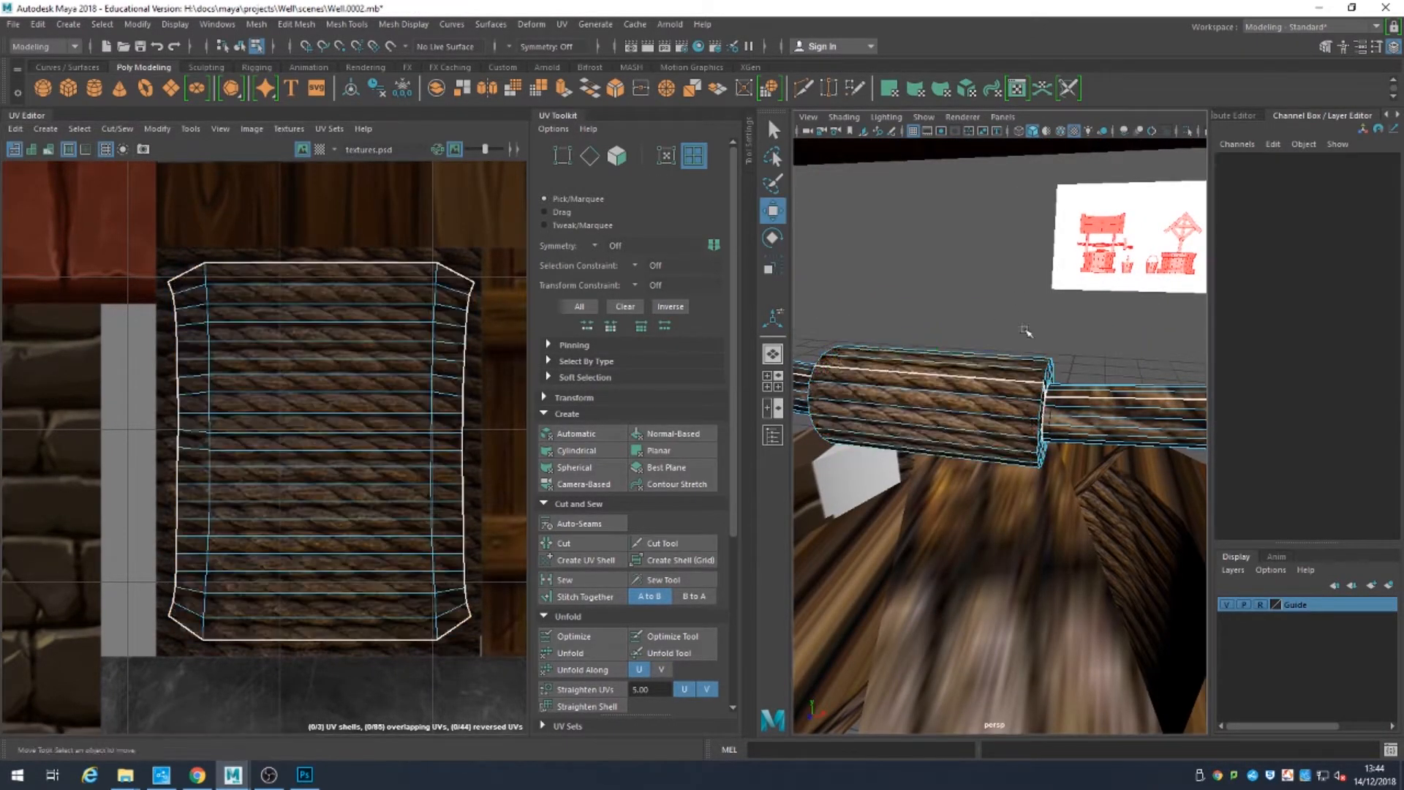
Step: Rotate the pole's middle UV shell a quarter turn and scale it in both directions to fit within the rope texture
{"action": "left_click_drag", "start_coordinate": [1025, 331], "coordinate": [990, 361], "text": "alt"}
{"action": "left_click_drag", "start_coordinate": [143, 228], "coordinate": [473, 599]}
{"action": "key", "text": "e"}
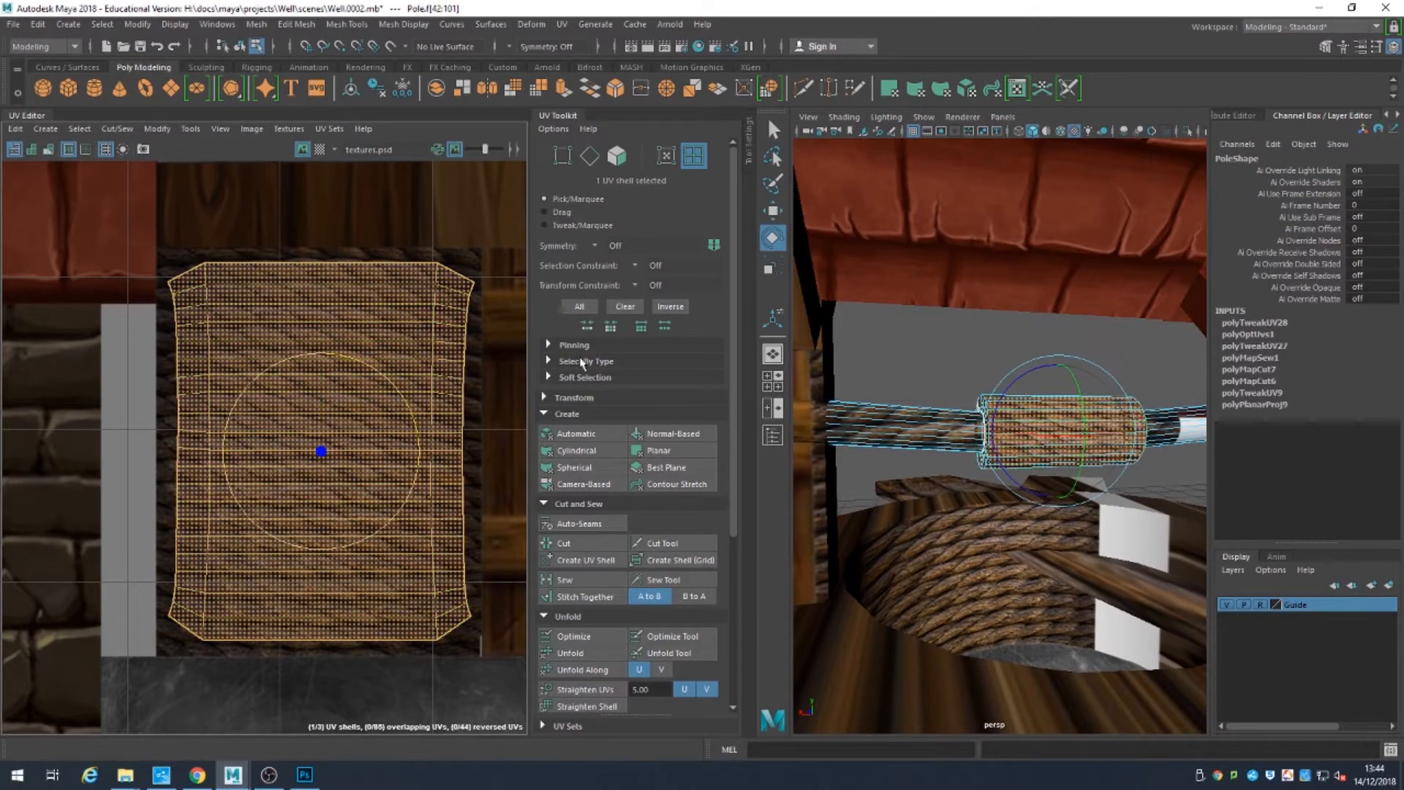
{"action": "left_click_drag", "start_coordinate": [396, 389], "coordinate": [262, 372]}
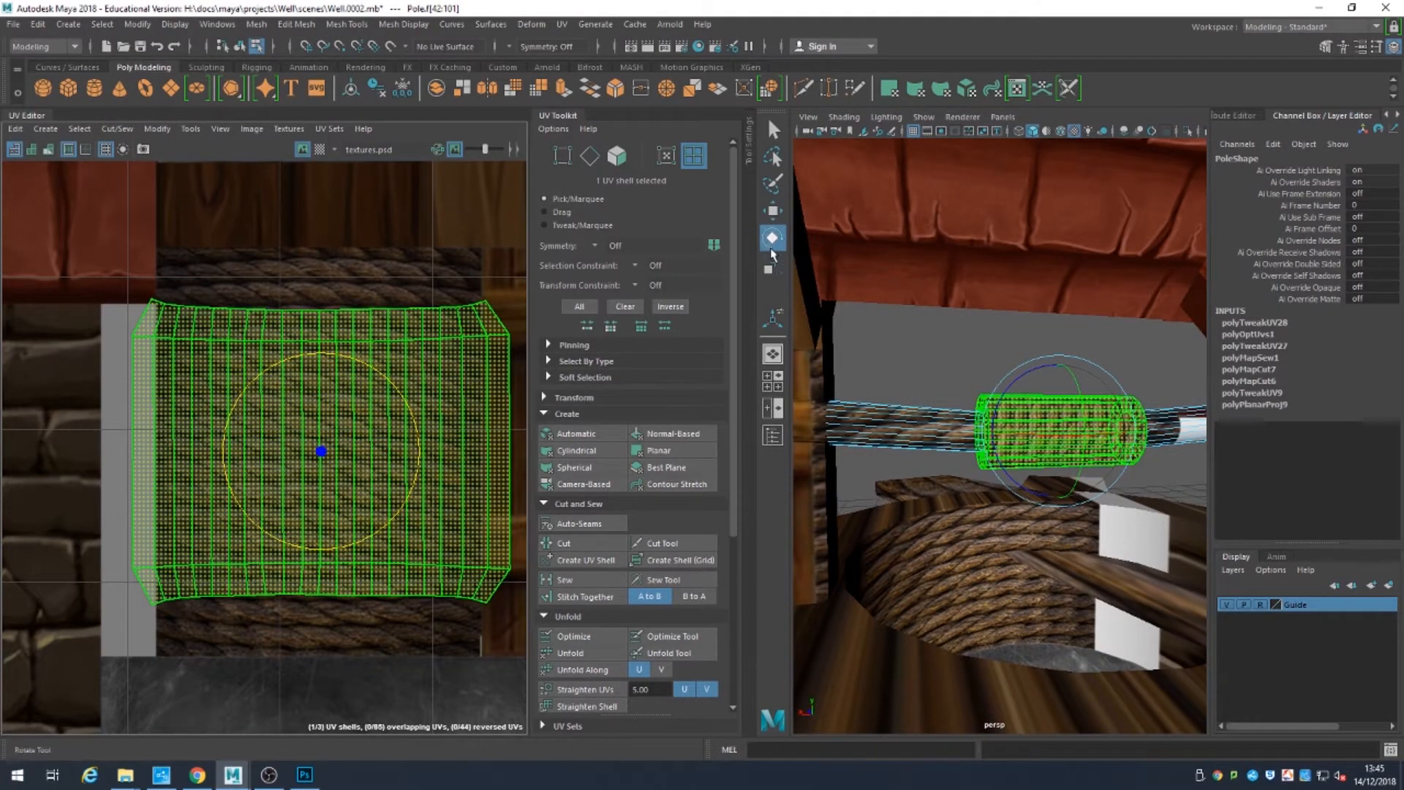
{"action": "key", "text": "r"}
{"action": "left_click_drag", "start_coordinate": [418, 451], "coordinate": [399, 453]}
{"action": "left_click_drag", "start_coordinate": [320, 351], "coordinate": [321, 335]}
Step: Flatten the end and adjoining inner UV rows of the rope-covered shell into straight horizontal lines
{"action": "key", "text": "F12"}
{"action": "left_click_drag", "start_coordinate": [136, 232], "coordinate": [488, 303]}
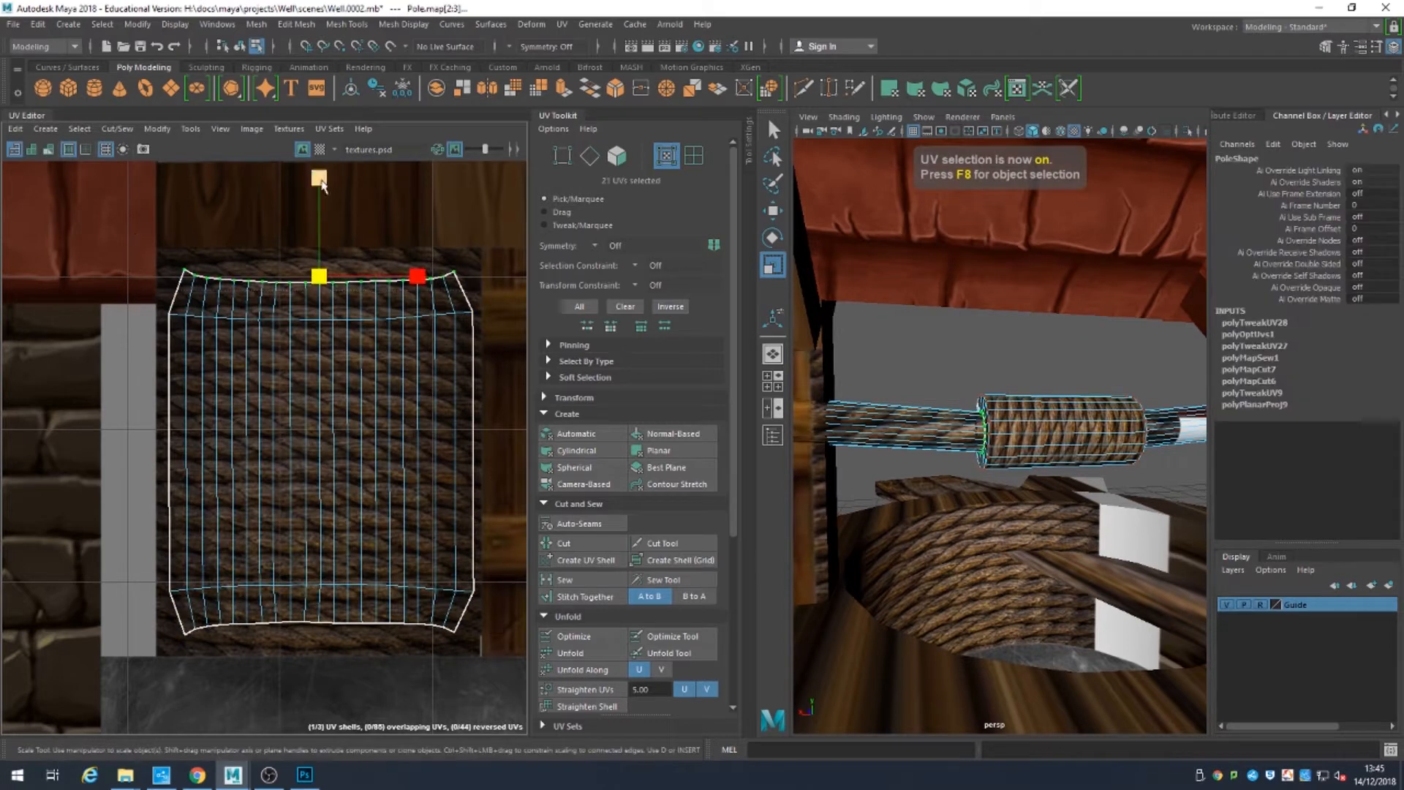
{"action": "left_click_drag", "start_coordinate": [320, 179], "coordinate": [319, 275]}
{"action": "left_click_drag", "start_coordinate": [150, 651], "coordinate": [484, 614]}
{"action": "left_click_drag", "start_coordinate": [137, 563], "coordinate": [488, 607]}
{"action": "left_click_drag", "start_coordinate": [320, 489], "coordinate": [319, 588]}
{"action": "left_click_drag", "start_coordinate": [145, 306], "coordinate": [489, 332]}
{"action": "left_click_drag", "start_coordinate": [320, 218], "coordinate": [338, 489]}
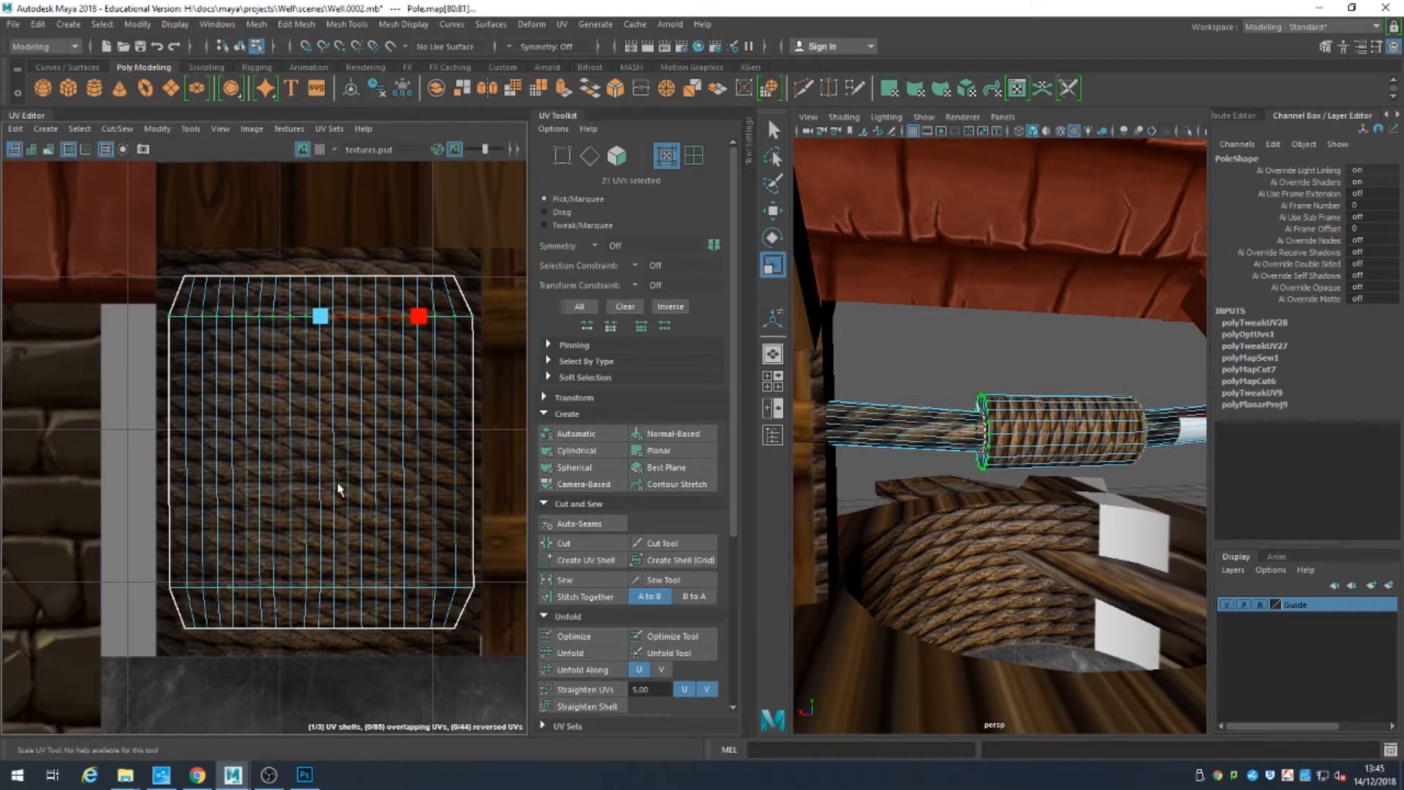
{"action": "left_click", "coordinate": [889, 369]}
{"action": "left_click_drag", "start_coordinate": [888, 369], "coordinate": [966, 344], "text": "alt"}
{"action": "right_click_drag", "start_coordinate": [965, 344], "coordinate": [1009, 439], "text": "alt"}
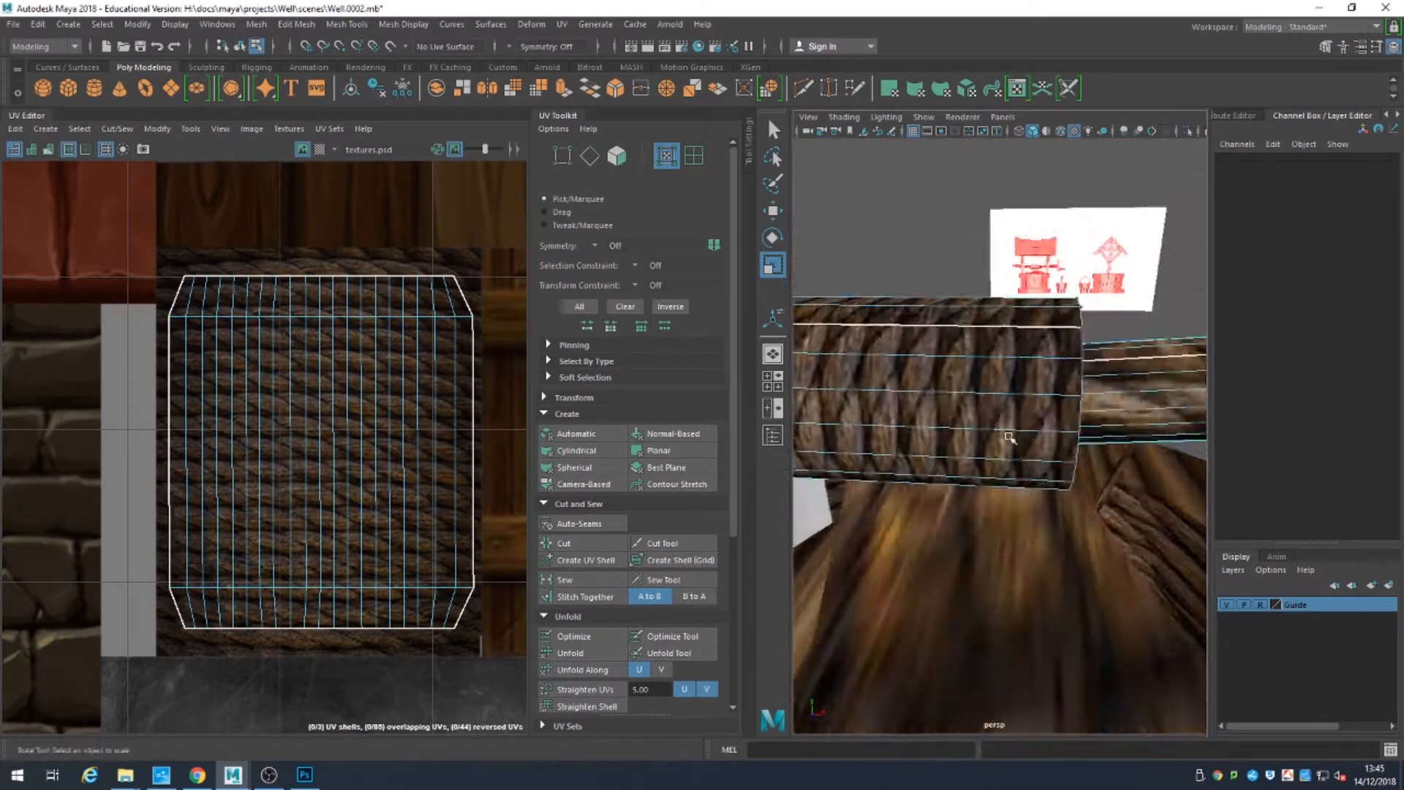
Step: Select the whole rope-covered UV shell of the pole and narrow it slightly within the rope texture
{"action": "left_click_drag", "start_coordinate": [1010, 439], "coordinate": [1009, 475], "text": "alt"}
{"action": "left_click_drag", "start_coordinate": [115, 234], "coordinate": [494, 726]}
{"action": "left_click_drag", "start_coordinate": [418, 453], "coordinate": [410, 454]}
{"action": "right_click_drag", "start_coordinate": [1075, 409], "coordinate": [981, 291], "text": "alt"}
{"action": "left_click", "coordinate": [981, 291]}
{"action": "left_click_drag", "start_coordinate": [981, 291], "coordinate": [1060, 365], "text": "alt"}
{"action": "right_click_drag", "start_coordinate": [1061, 366], "coordinate": [1112, 548], "text": "alt"}
{"action": "right_click_drag", "start_coordinate": [493, 449], "coordinate": [241, 449], "text": "alt"}
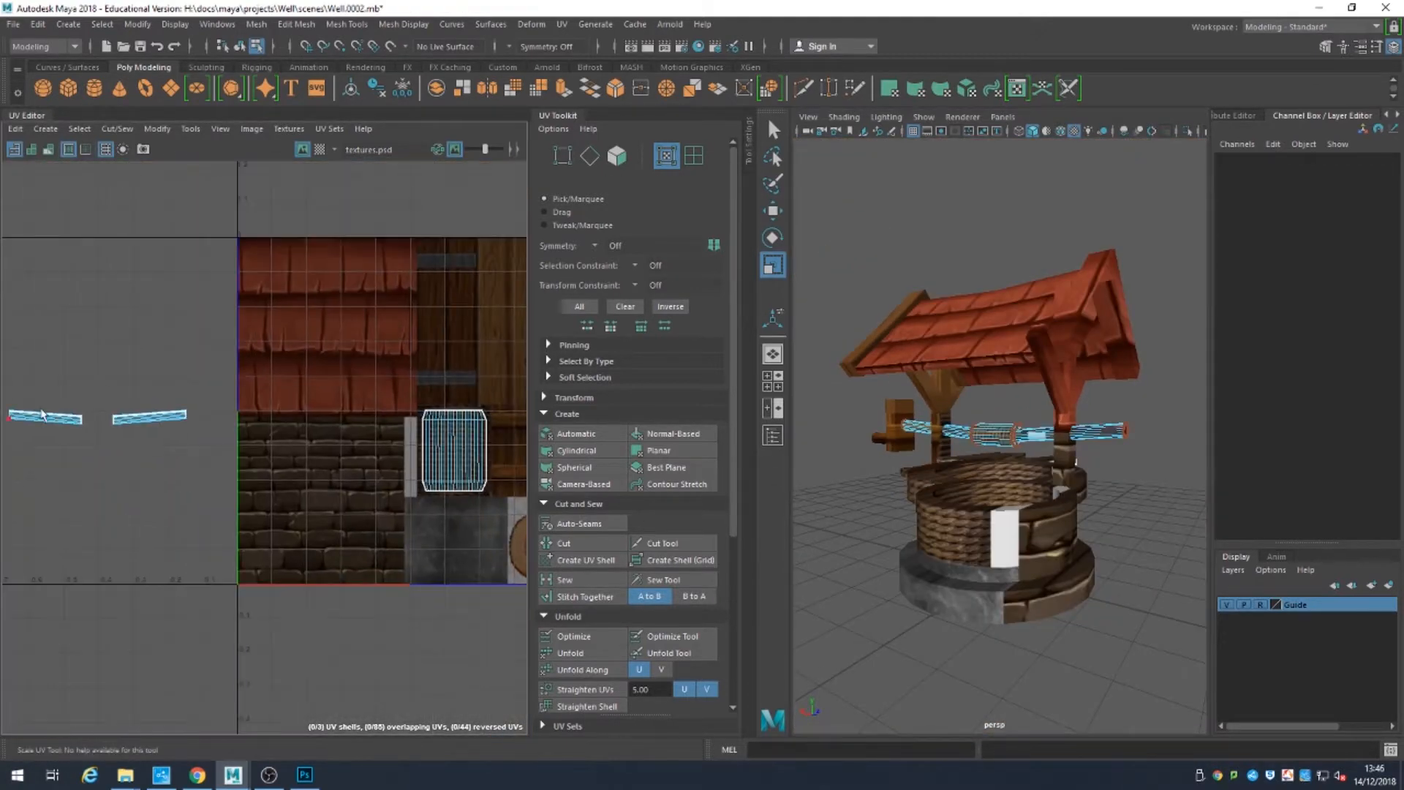
Step: Try to unfold the UV shell of one of the pole's plain end sections
{"action": "left_click", "coordinate": [151, 417]}
{"action": "right_click_drag", "start_coordinate": [150, 417], "coordinate": [151, 300]}
{"action": "left_click", "coordinate": [151, 416]}
{"action": "left_click", "coordinate": [586, 657]}
{"action": "right_click_drag", "start_coordinate": [168, 482], "coordinate": [205, 330], "text": "alt"}
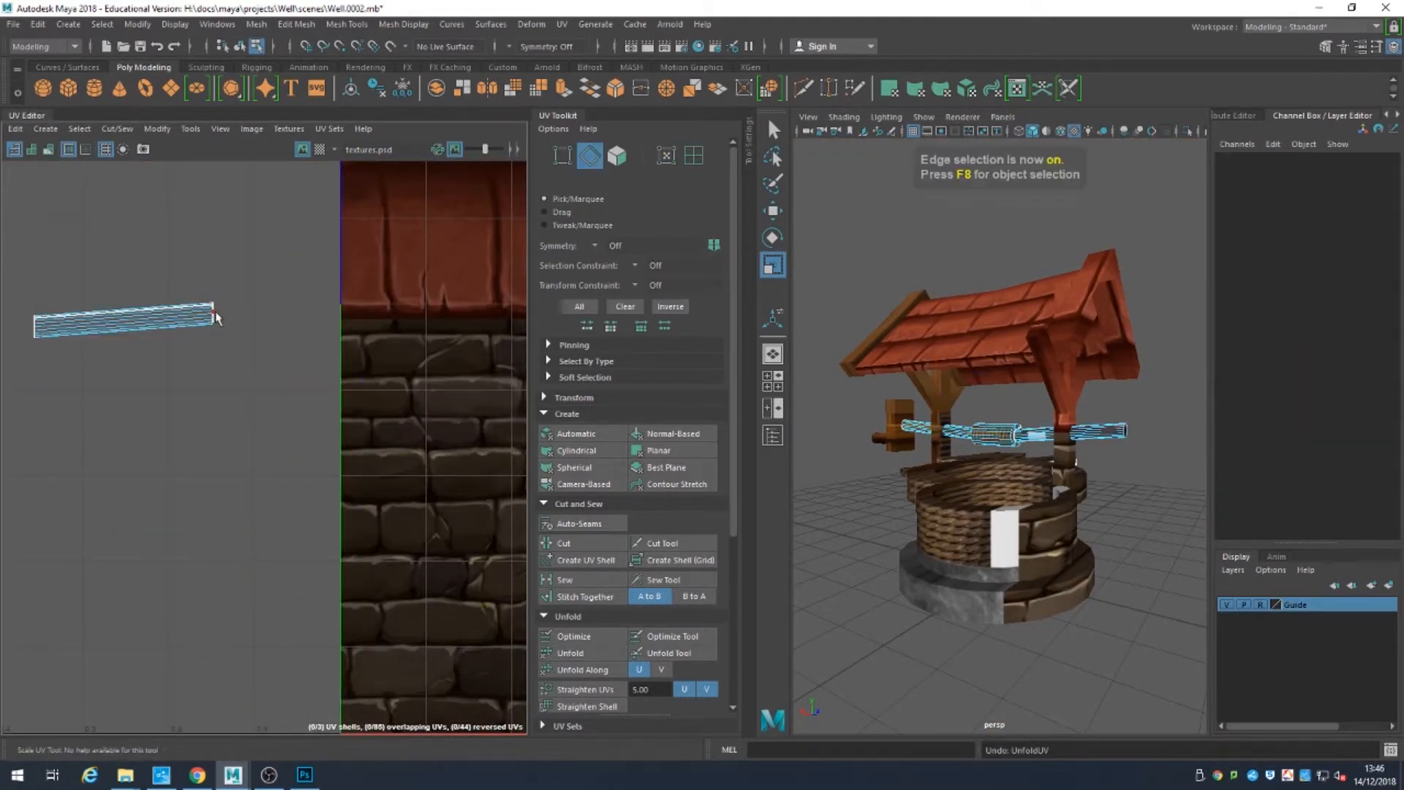
Step: Select the edge loop around the pole's near end cap and cut its UVs
{"action": "left_click", "coordinate": [214, 315]}
{"action": "left_click_drag", "start_coordinate": [1170, 468], "coordinate": [1094, 474], "text": "alt"}
{"action": "key", "text": "f"}
{"action": "left_click", "coordinate": [773, 130]}
{"action": "double_click", "coordinate": [987, 466], "text": "shift"}
{"action": "right_click_drag", "start_coordinate": [990, 464], "coordinate": [914, 505], "text": "alt"}
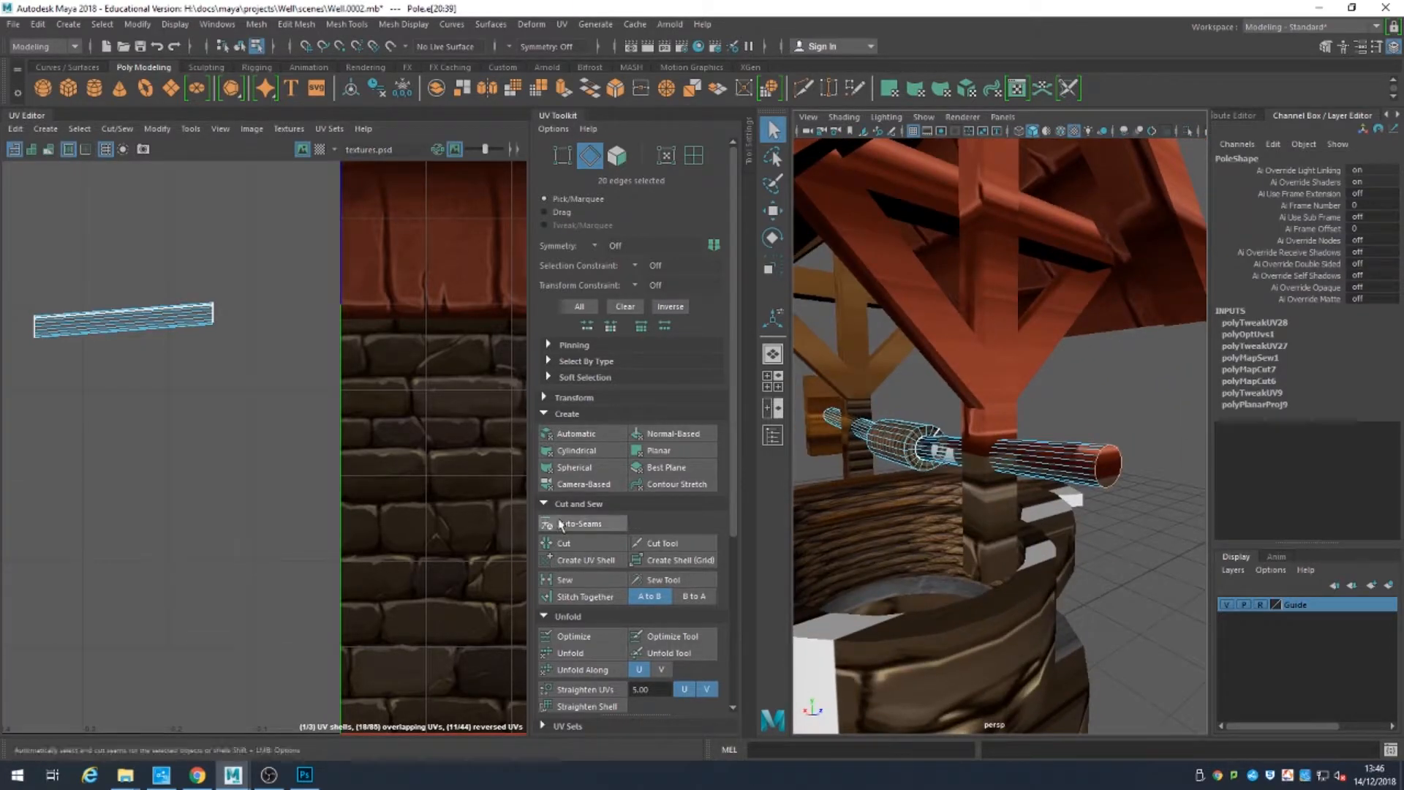
{"action": "left_click", "coordinate": [564, 542]}
Step: Try unfolding a pole end shell after separating the cap, and undo the unfold
{"action": "left_click", "coordinate": [617, 156]}
{"action": "key", "text": "w"}
{"action": "right_click_drag", "start_coordinate": [190, 319], "coordinate": [178, 379]}
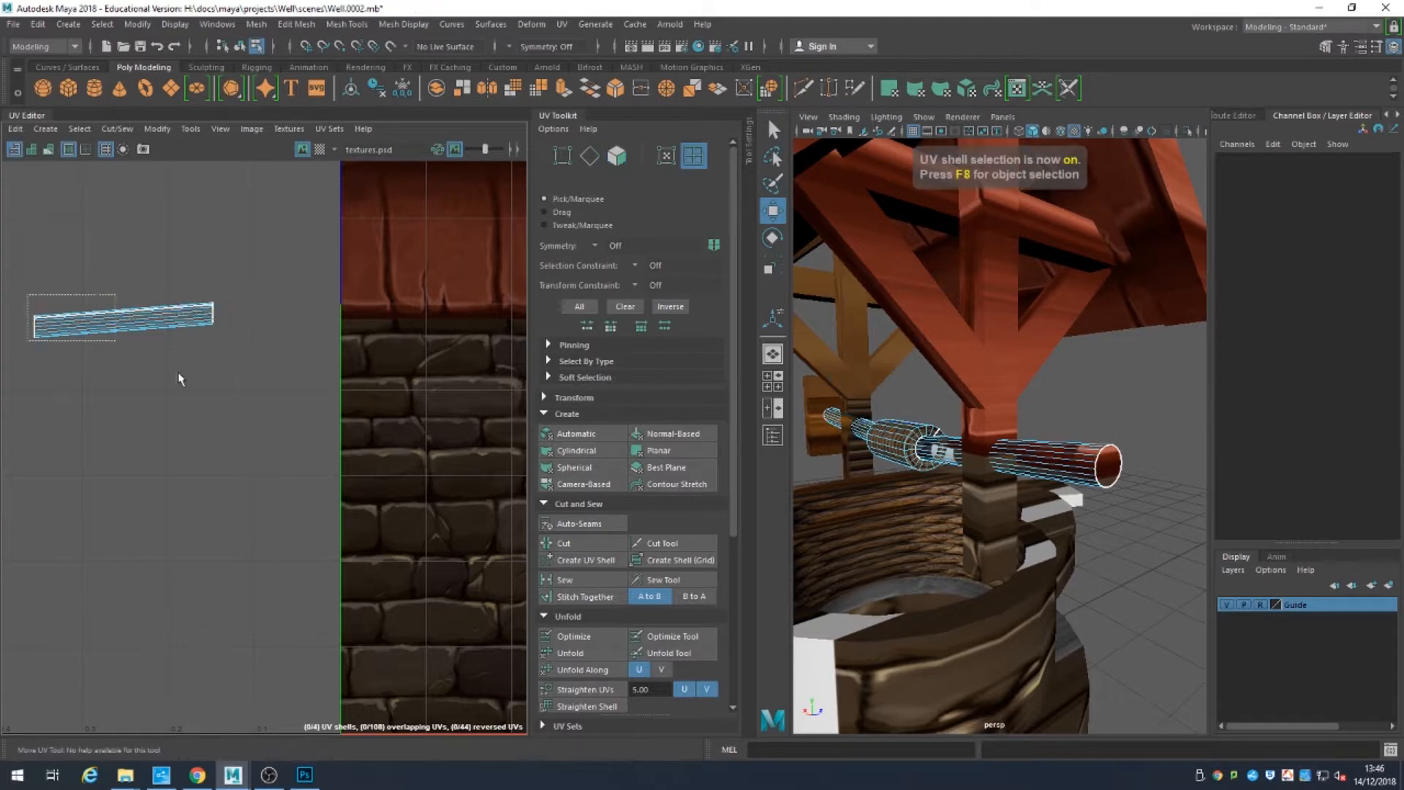
{"action": "middle_click_drag", "start_coordinate": [250, 377], "coordinate": [520, 407], "text": "alt"}
{"action": "left_click", "coordinate": [129, 354]}
{"action": "left_click", "coordinate": [589, 651]}
{"action": "right_click_drag", "start_coordinate": [263, 556], "coordinate": [147, 467], "text": "alt"}
{"action": "key", "text": "ctrl+z"}
Step: Select the near end section's UV shell and unfold it
{"action": "left_click_drag", "start_coordinate": [231, 289], "coordinate": [191, 456]}
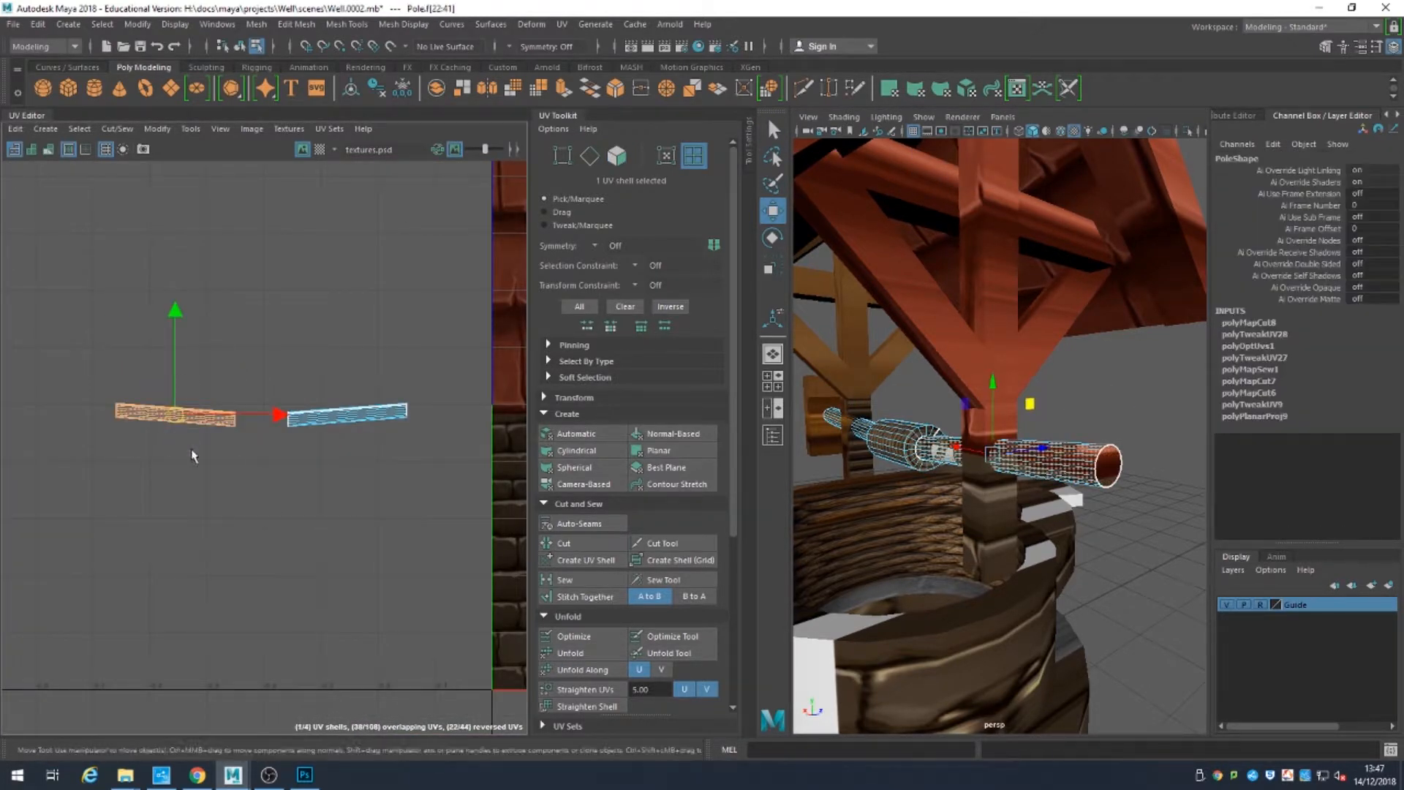
{"action": "left_click", "coordinate": [572, 653]}
{"action": "left_click", "coordinate": [583, 691]}
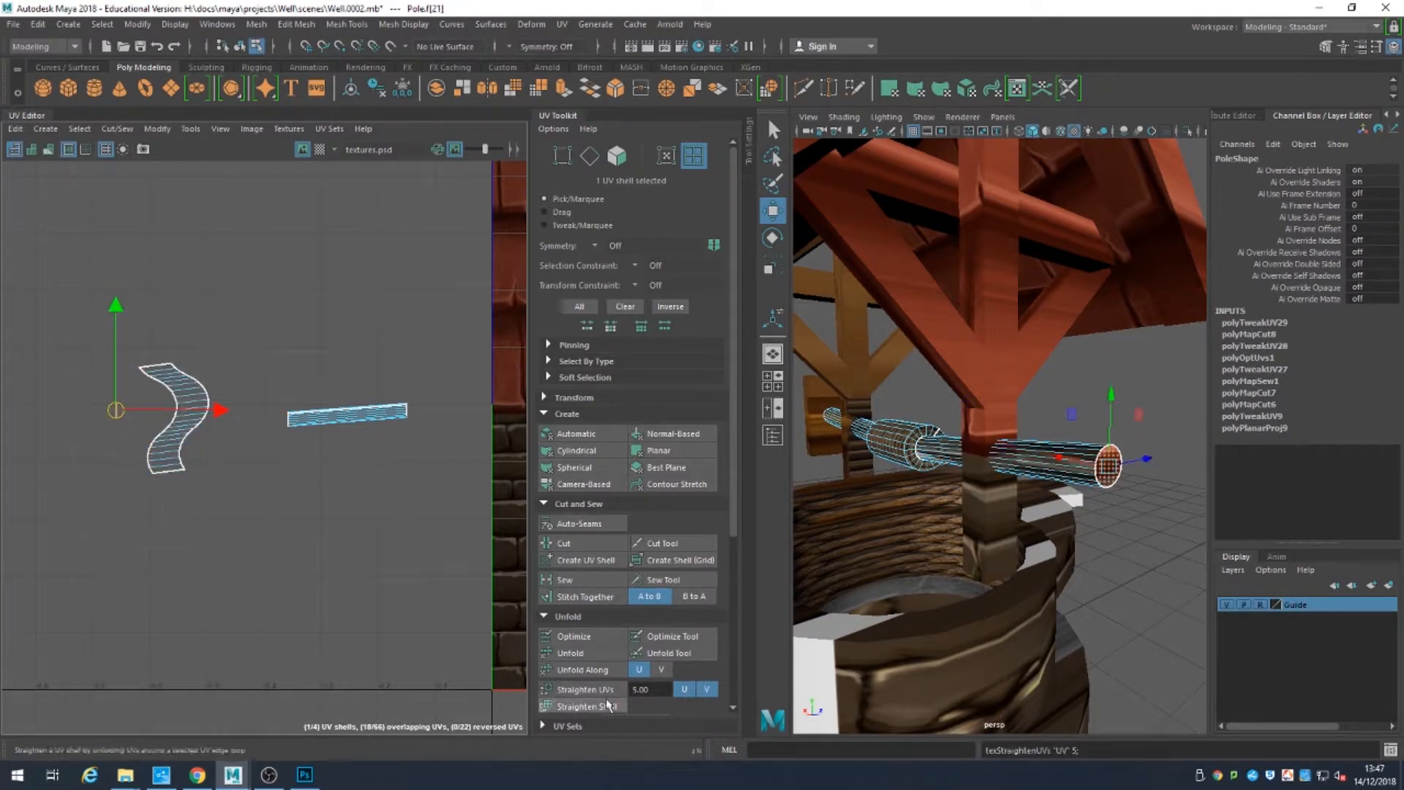
Step: Try to straighten, unfold and enlarge the separated end cap's UV shell
{"action": "left_click", "coordinate": [606, 704]}
{"action": "left_click", "coordinate": [583, 654]}
{"action": "key", "text": "r"}
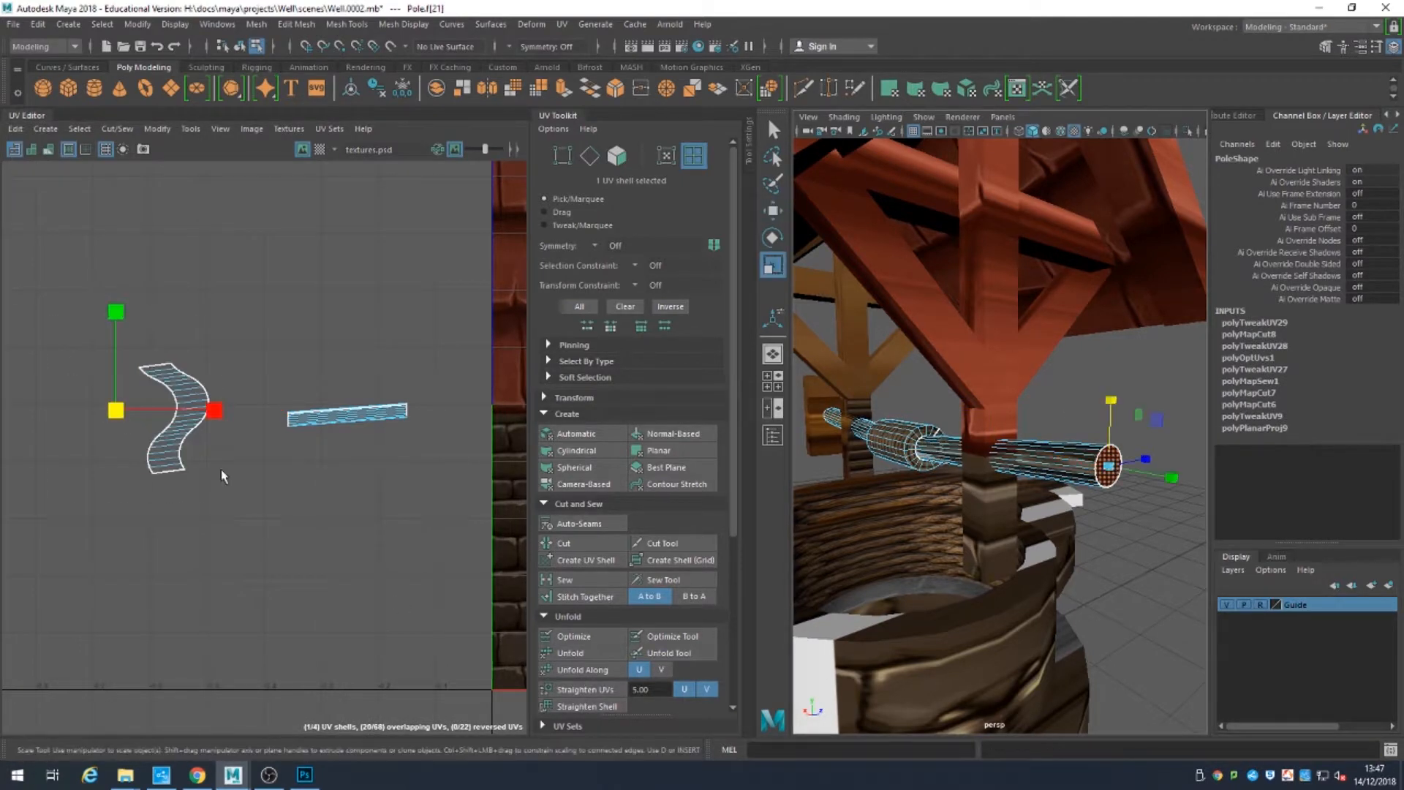
{"action": "left_click_drag", "start_coordinate": [116, 410], "coordinate": [182, 351]}
{"action": "key", "text": "f"}
{"action": "key", "text": "ctrl+z"}
{"action": "key", "text": "ctrl+z"}
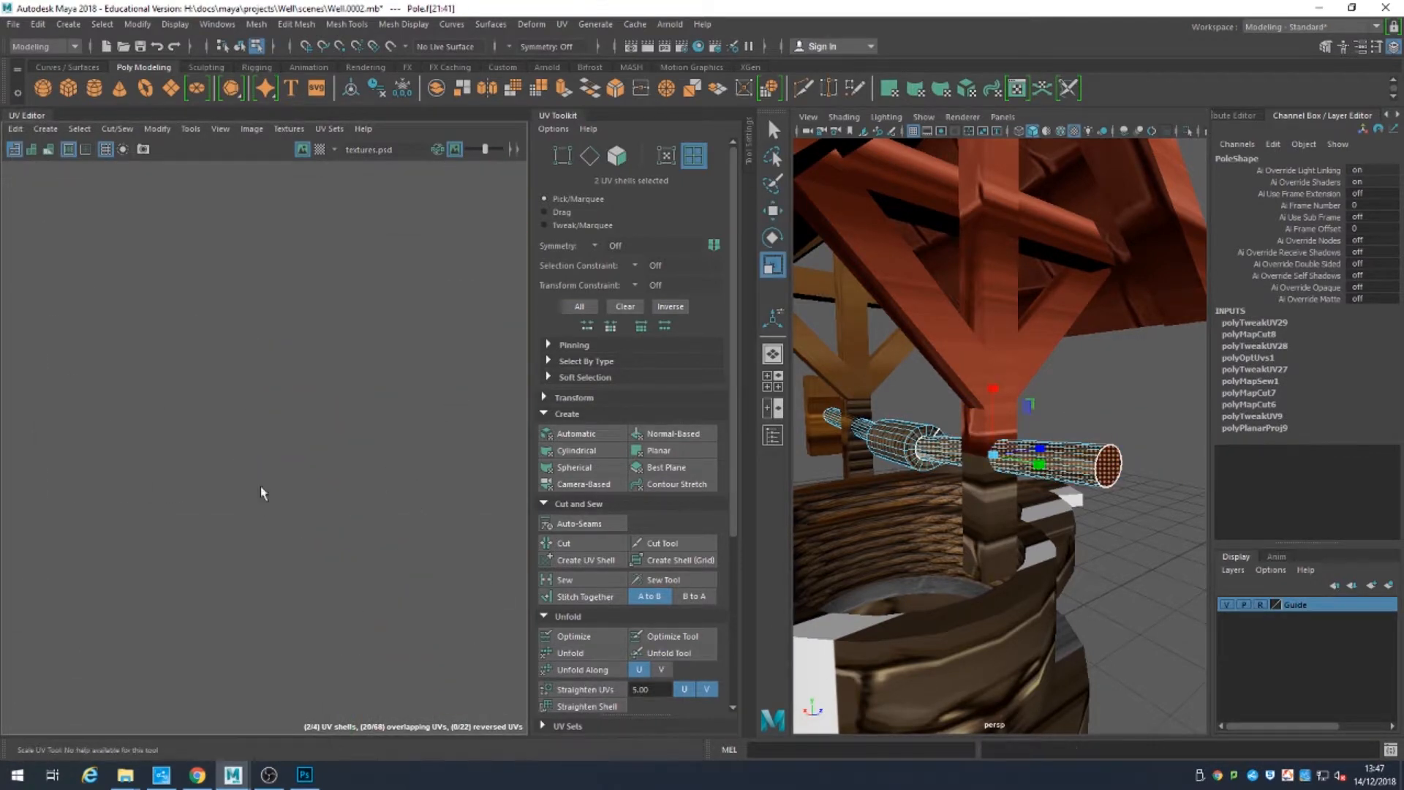
Step: Planar-project the near end cap's face from the side view and place its small shell over the grey metal texture
{"action": "key", "text": "F11"}
{"action": "key", "text": "space"}
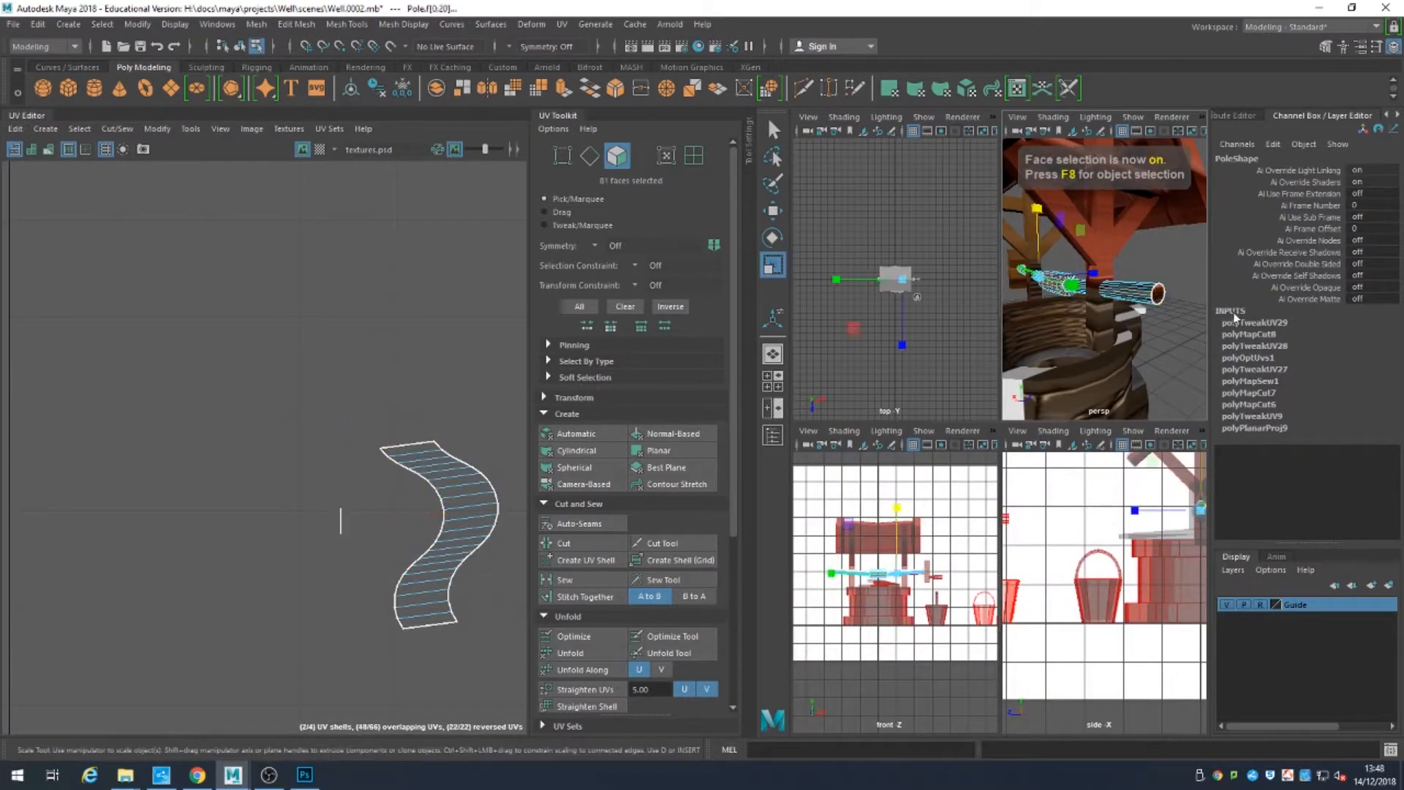
{"action": "left_click", "coordinate": [1056, 279]}
{"action": "key", "text": "space"}
{"action": "left_click", "coordinate": [545, 413]}
{"action": "left_click", "coordinate": [549, 413]}
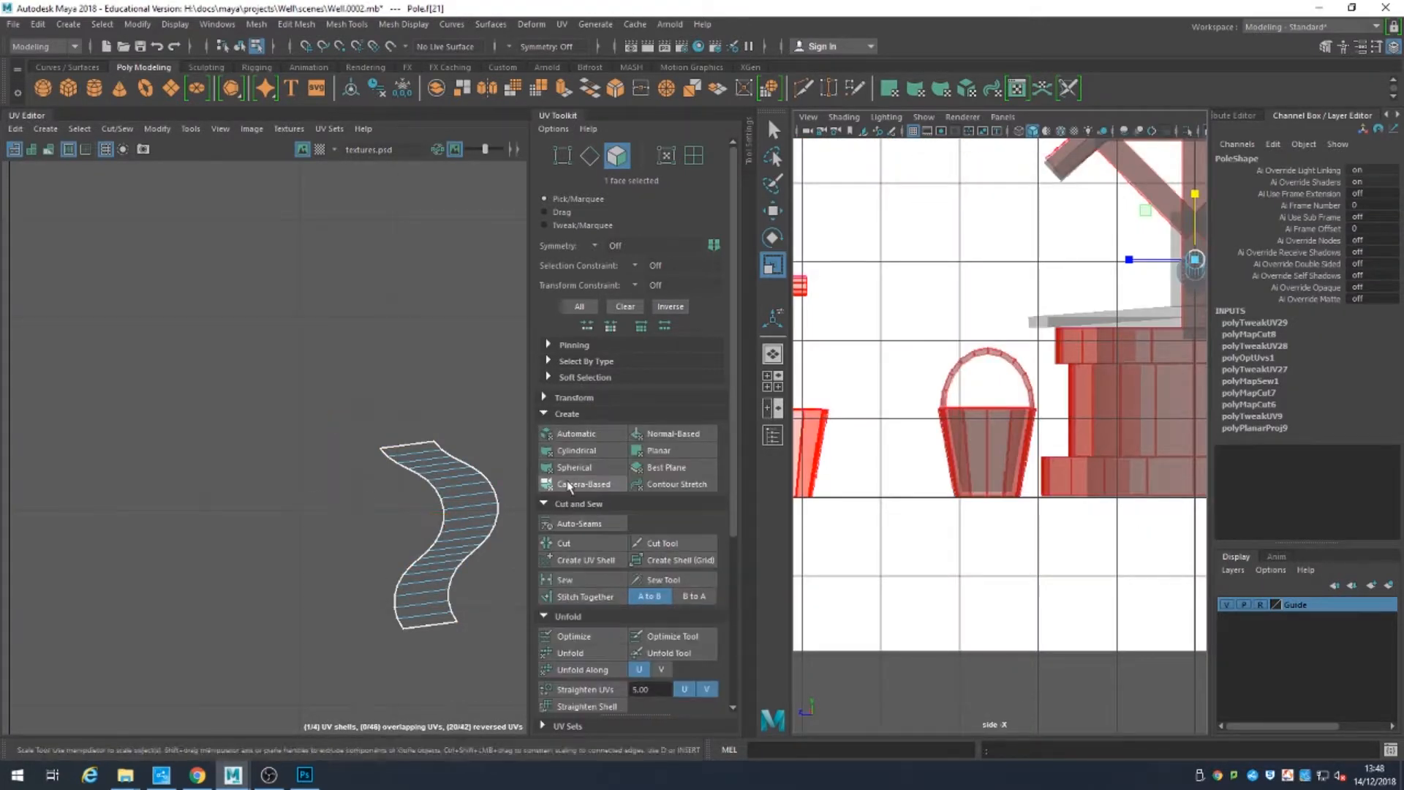
{"action": "left_click", "coordinate": [658, 451]}
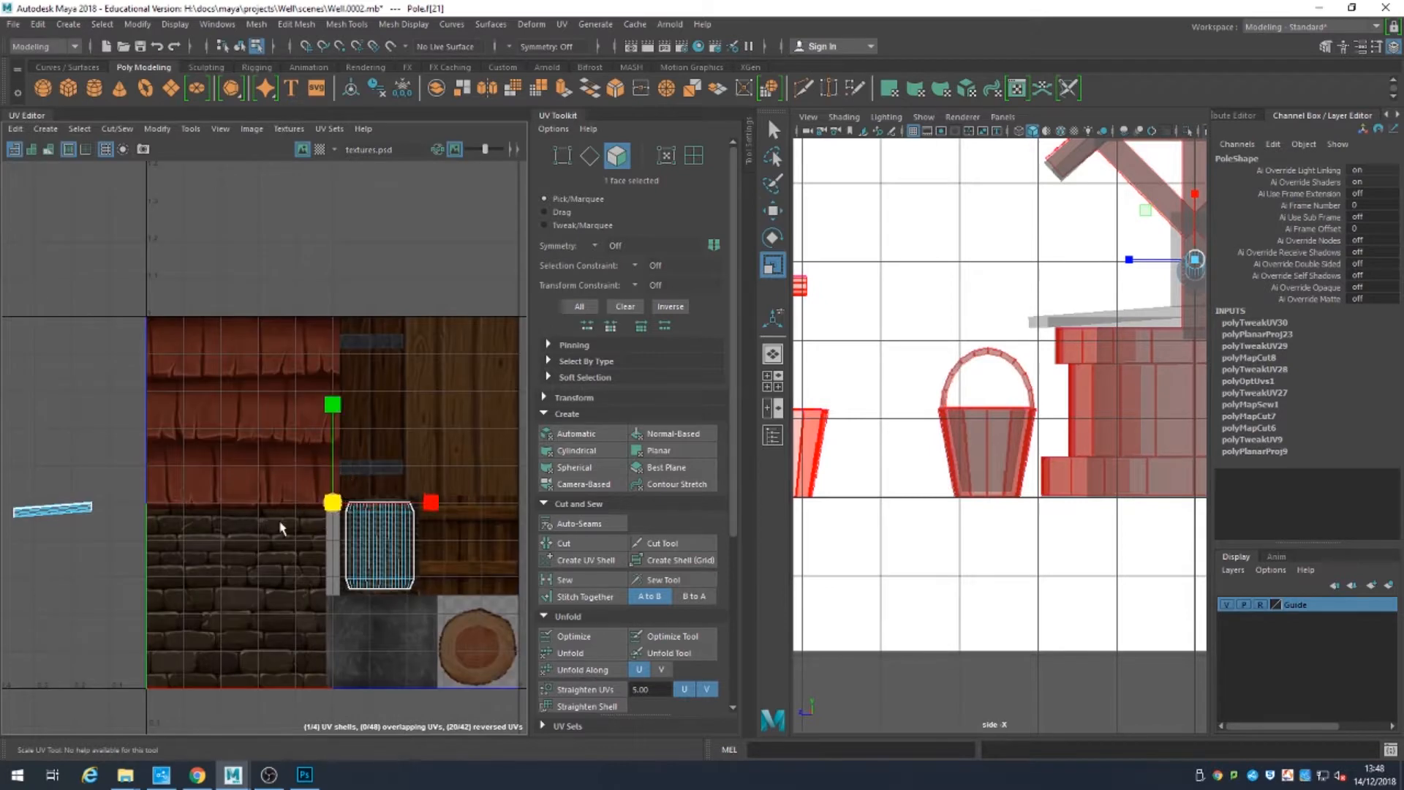
{"action": "key", "text": "w"}
{"action": "middle_click_drag", "start_coordinate": [51, 530], "coordinate": [149, 469], "text": "alt"}
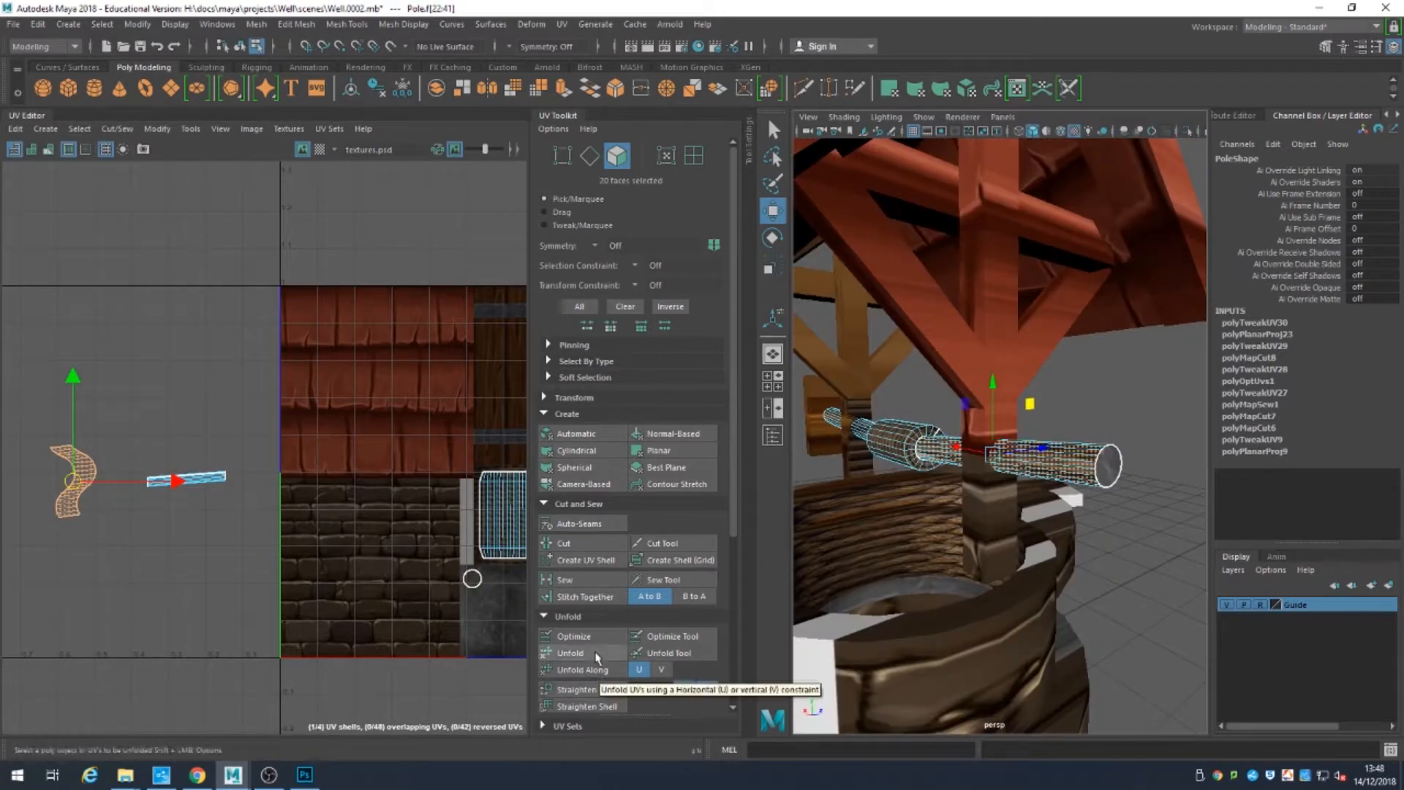
Step: Try straightening the near end section's curved UV shell and mapping the pole with an automatic projection
{"action": "scroll", "coordinate": [586, 644], "scroll_direction": "down", "scroll_amount": 5}
{"action": "left_click", "coordinate": [585, 628]}
{"action": "left_click", "coordinate": [585, 451]}
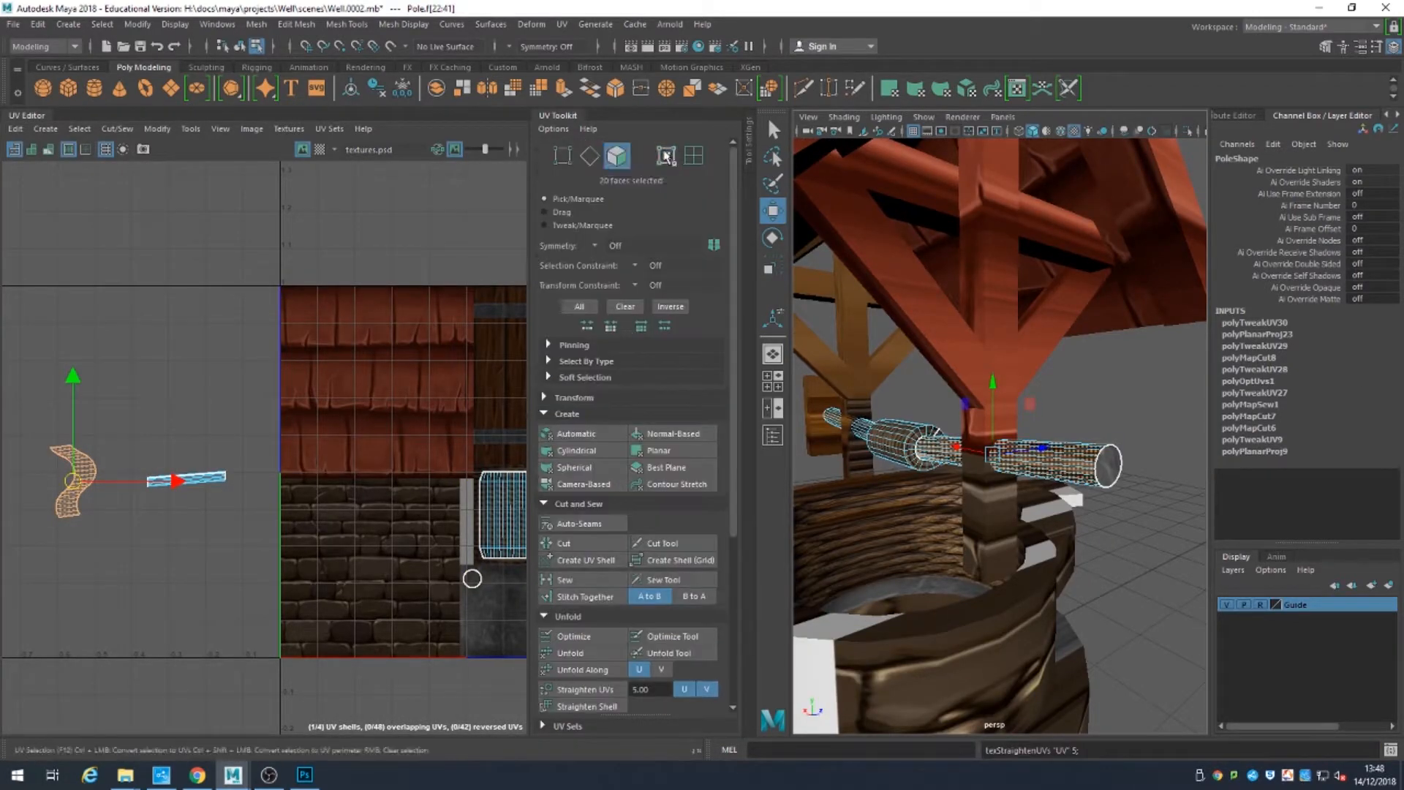
{"action": "left_click", "coordinate": [586, 601]}
{"action": "left_click", "coordinate": [585, 618]}
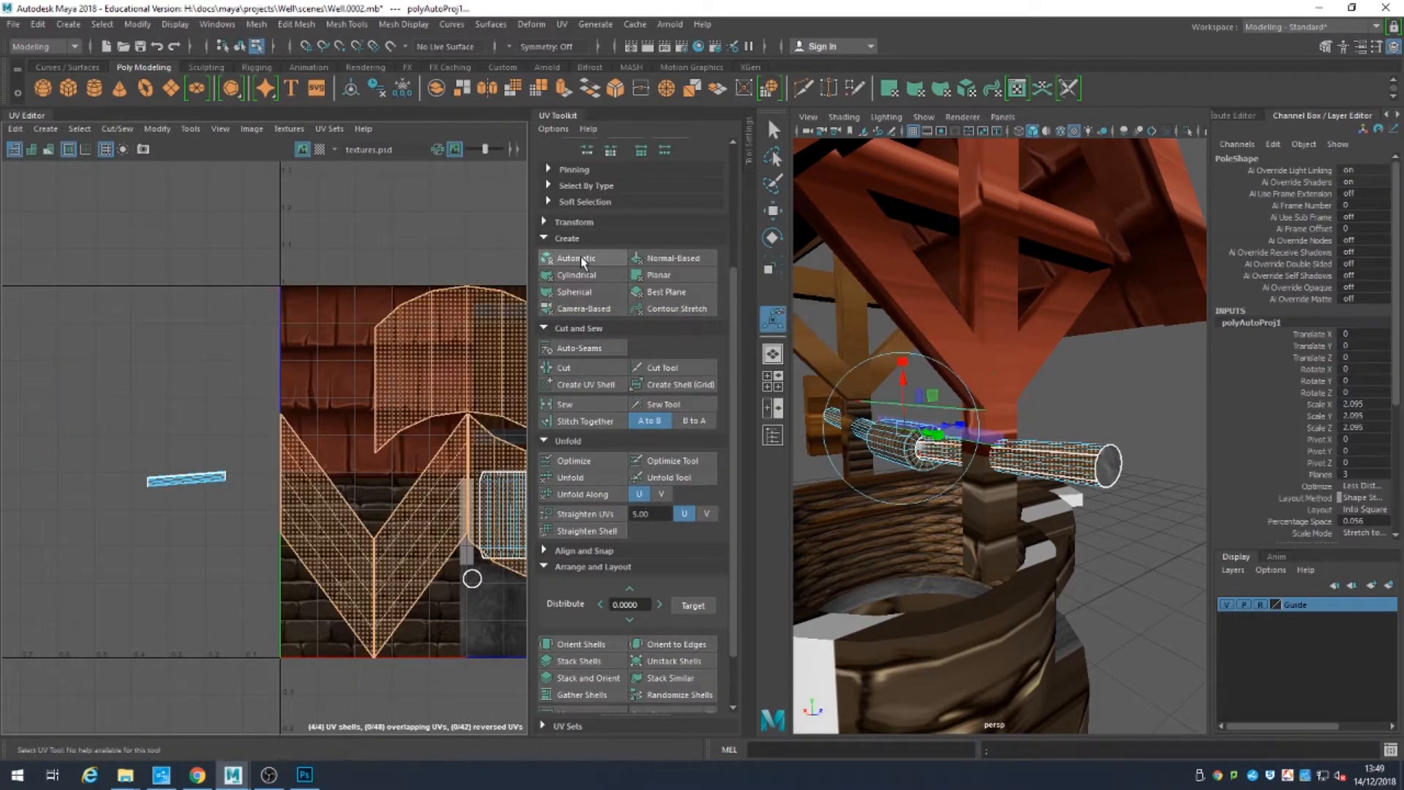
Step: Rotate the near end section's curved UV shell upright and flatten its long borders into straight vertical lines
{"action": "key", "text": "f"}
{"action": "key", "text": "e"}
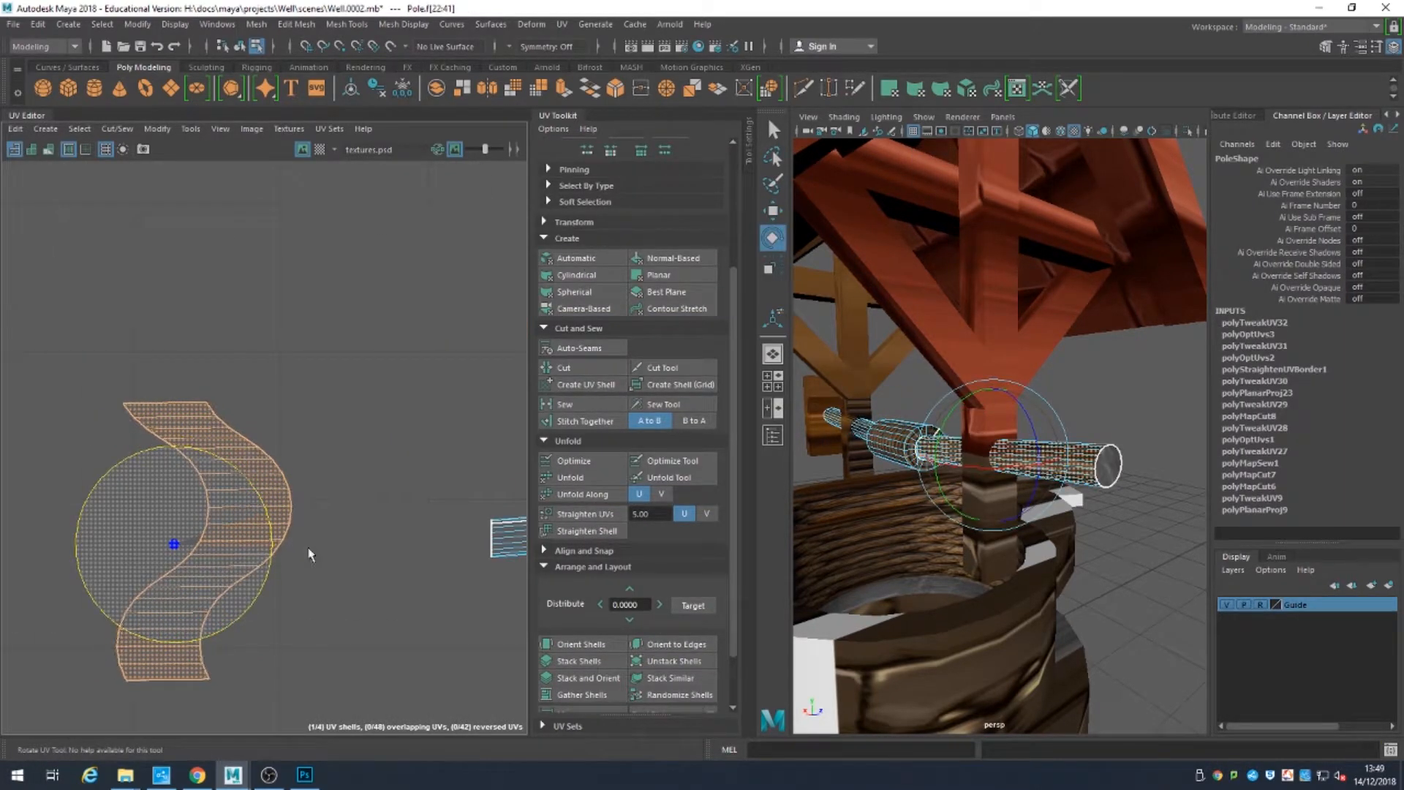
{"action": "key", "text": "q"}
{"action": "right_click_drag", "start_coordinate": [219, 511], "coordinate": [190, 468]}
{"action": "double_click", "coordinate": [161, 458]}
{"action": "left_click_drag", "start_coordinate": [176, 454], "coordinate": [235, 565]}
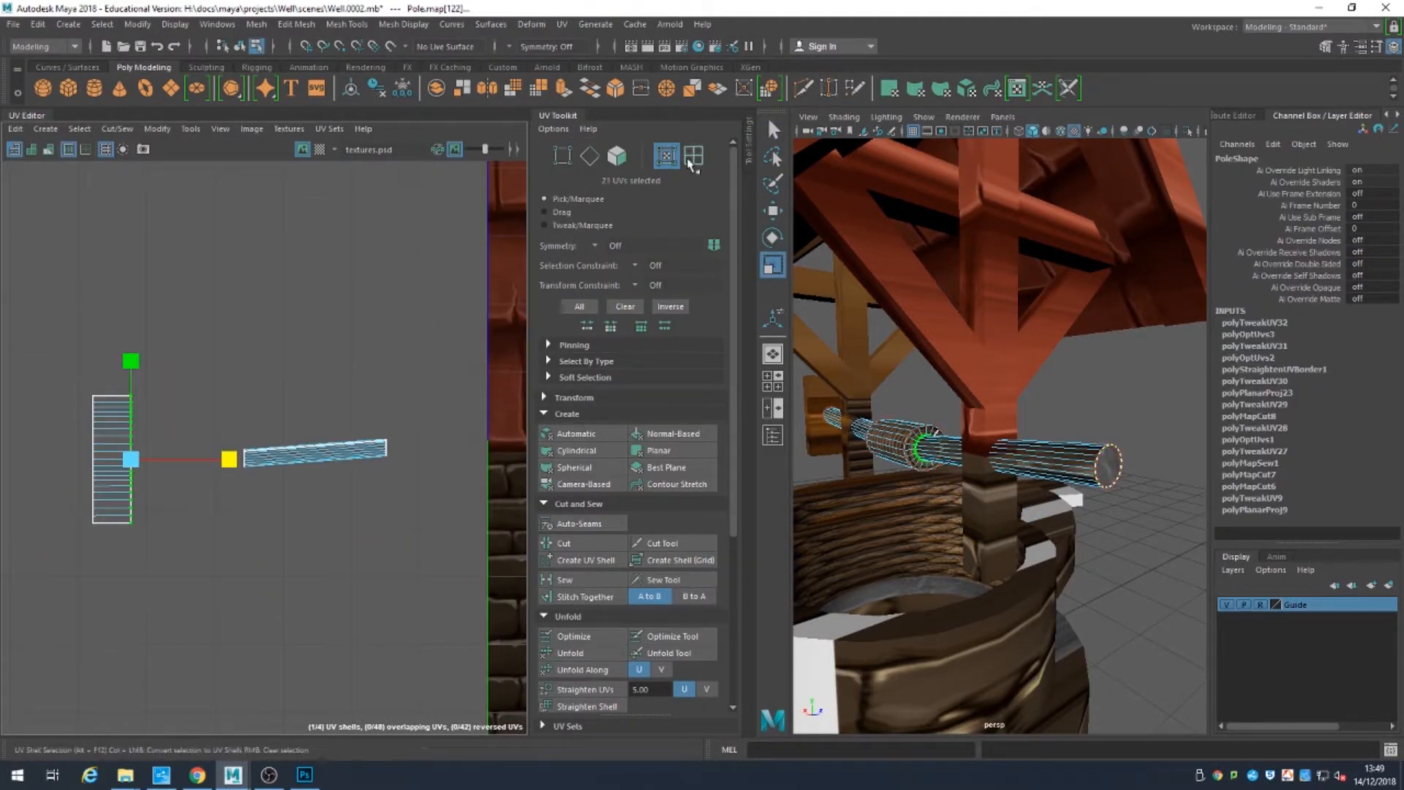
Step: Move the straightened end-section shell aside, below the other end section's shell
{"action": "key", "text": "w"}
{"action": "left_click", "coordinate": [141, 417]}
{"action": "key", "text": "F8"}
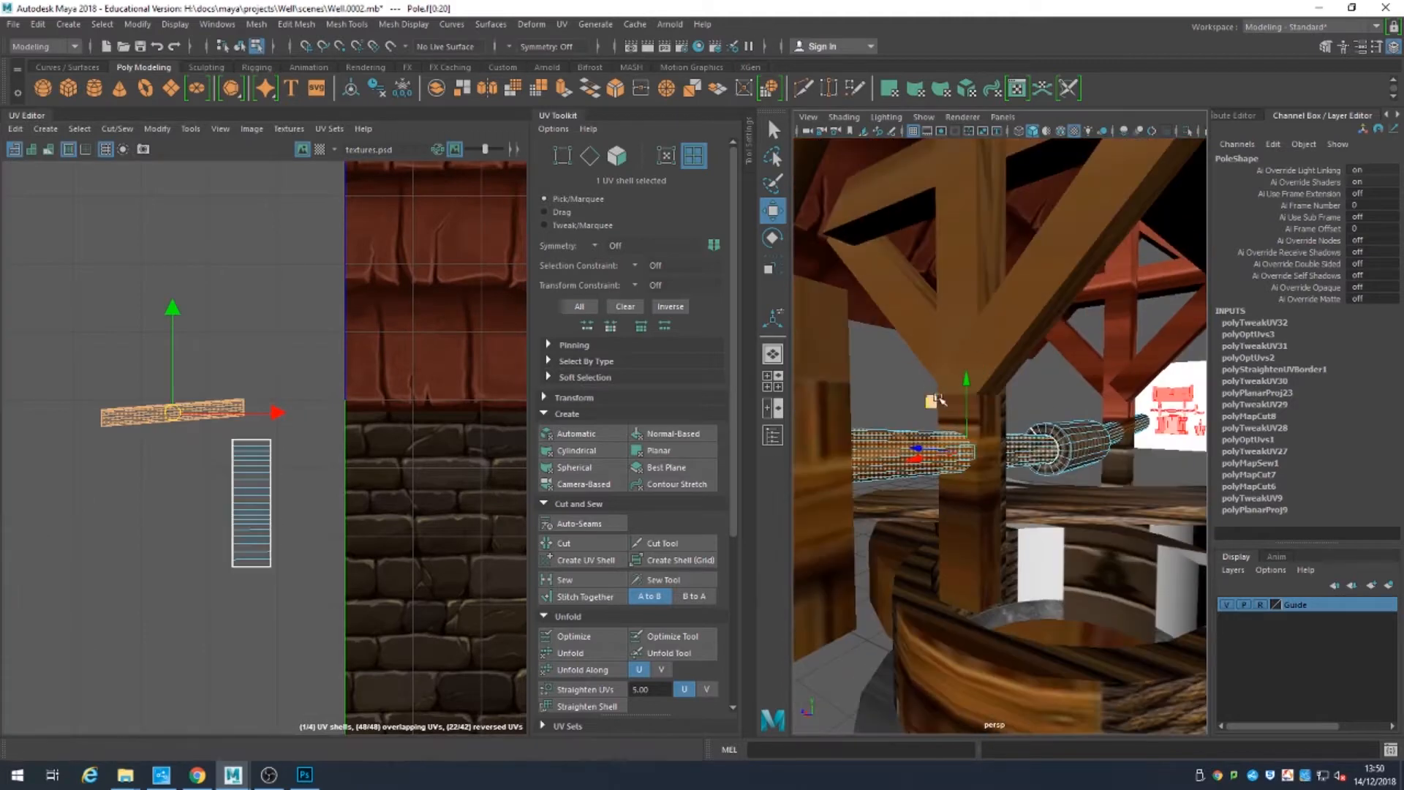
Step: Cut the edge loop around the pole's opposite end cap and planar-project the cap face from the side view
{"action": "left_click", "coordinate": [588, 155]}
{"action": "mouse_move", "coordinate": [1009, 380]}
{"action": "left_mouse_down", "text": "alt"}
{"action": "mouse_move", "coordinate": [914, 340]}
{"action": "mouse_move", "coordinate": [950, 541]}
{"action": "left_mouse_up", "text": "alt"}
{"action": "double_click", "coordinate": [914, 340]}
{"action": "key", "text": "5"}
{"action": "mouse_move", "coordinate": [950, 541]}
{"action": "right_mouse_down", "text": "alt"}
{"action": "mouse_move", "coordinate": [1039, 511]}
{"action": "mouse_move", "coordinate": [1092, 557]}
{"action": "mouse_move", "coordinate": [1024, 512]}
{"action": "right_mouse_up", "text": "alt"}
{"action": "key", "text": "F11"}
{"action": "left_click", "coordinate": [909, 471]}
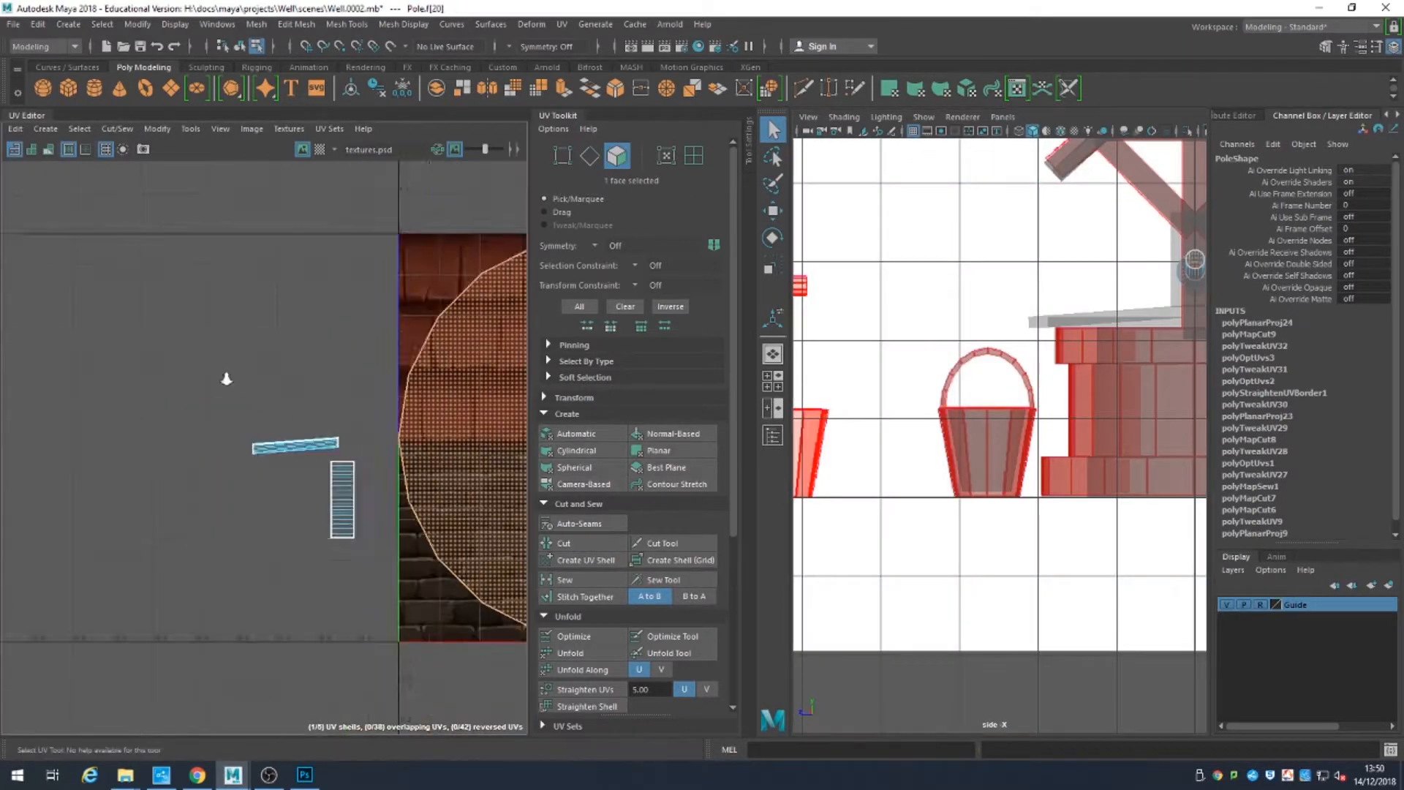
Step: Scale down the opposite end cap's projected shell and move it to the other cap's shell
{"action": "right_click_drag", "start_coordinate": [227, 379], "coordinate": [147, 379], "text": "alt"}
{"action": "key", "text": "r"}
{"action": "left_click_drag", "start_coordinate": [342, 451], "coordinate": [250, 451]}
{"action": "key", "text": "w"}
{"action": "left_click_drag", "start_coordinate": [344, 356], "coordinate": [343, 440]}
{"action": "right_click_drag", "start_coordinate": [355, 517], "coordinate": [491, 593], "text": "alt"}
{"action": "right_click_drag", "start_coordinate": [365, 669], "coordinate": [442, 669], "text": "alt"}
Step: Stack the two end-cap shells on each other and position them over the grey metal texture
{"action": "left_click_drag", "start_coordinate": [145, 398], "coordinate": [341, 555]}
{"action": "scroll", "coordinate": [613, 633], "scroll_direction": "down", "scroll_amount": 5}
{"action": "left_click", "coordinate": [649, 613]}
{"action": "left_click_drag", "start_coordinate": [247, 488], "coordinate": [284, 437]}
{"action": "right_click_drag", "start_coordinate": [282, 439], "coordinate": [147, 504], "text": "alt"}
{"action": "middle_click_drag", "start_coordinate": [147, 512], "coordinate": [445, 582], "text": "alt"}
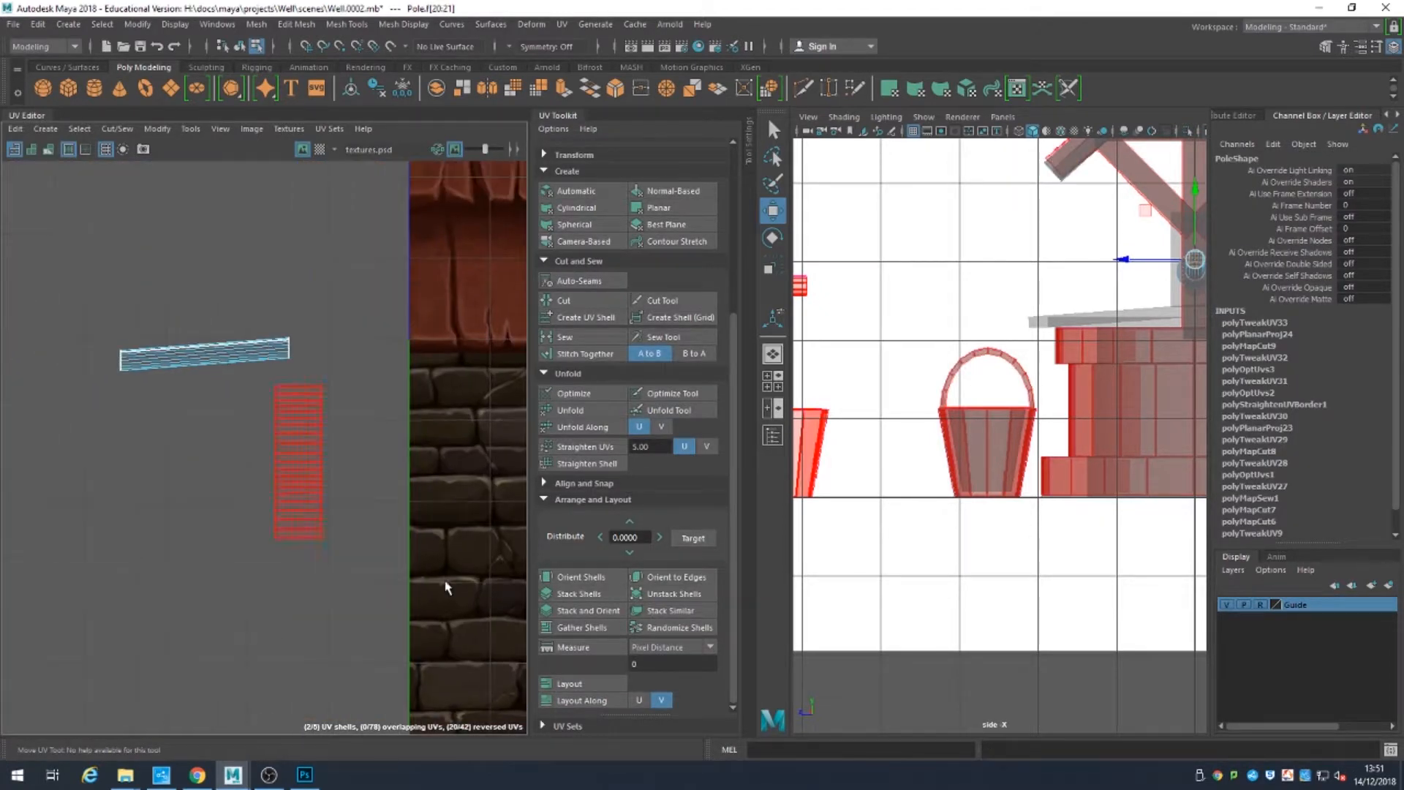
Step: Unfold the opposite end section's shell, turn it upright and flatten its curved borders into straight vertical lines
{"action": "left_click", "coordinate": [574, 410]}
{"action": "key", "text": "e"}
{"action": "key", "text": "F12"}
{"action": "left_click_drag", "start_coordinate": [94, 219], "coordinate": [210, 495]}
{"action": "key", "text": "r"}
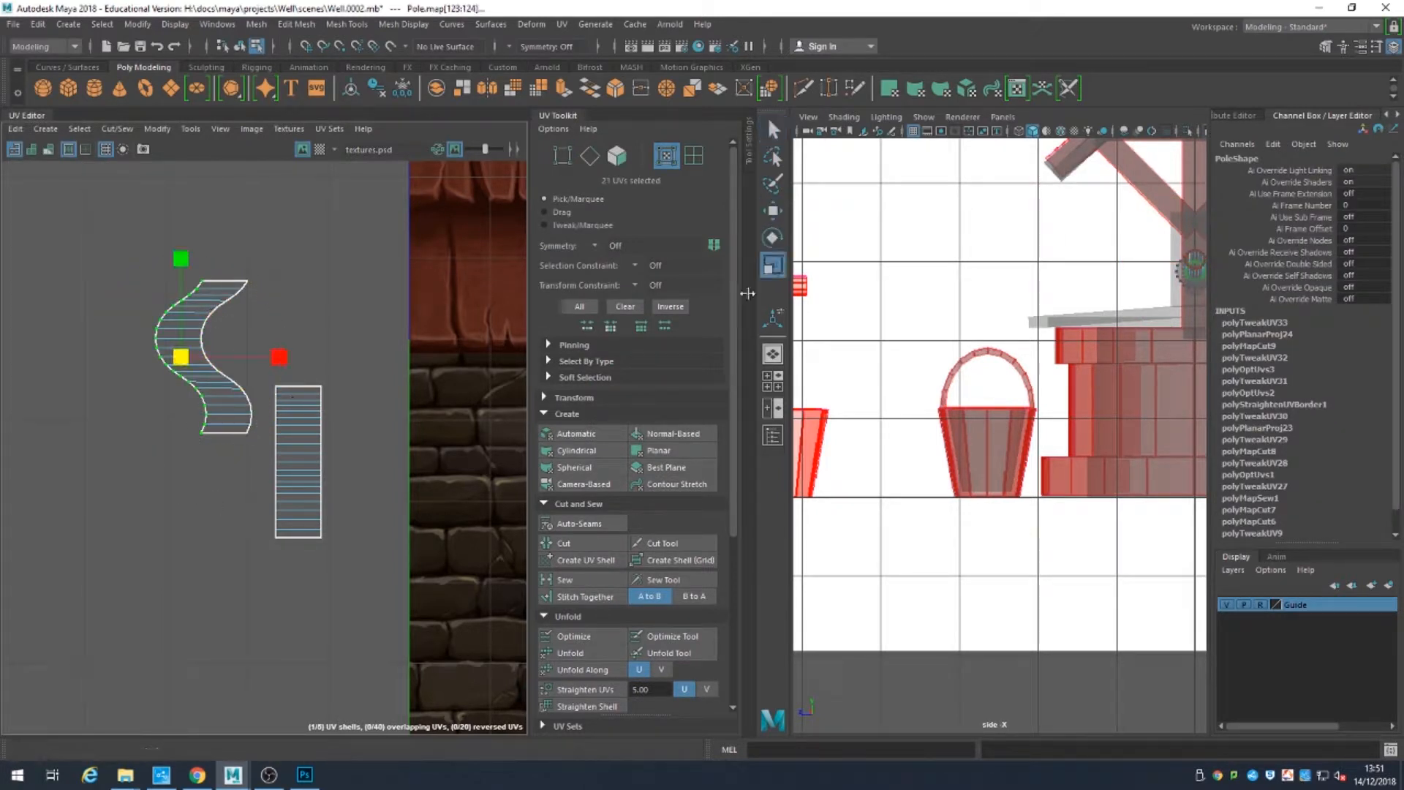
{"action": "left_click_drag", "start_coordinate": [236, 352], "coordinate": [196, 447]}
{"action": "left_click_drag", "start_coordinate": [322, 357], "coordinate": [298, 461]}
Step: Stack the two straightened end-section shells and move them onto the grey metal texture
{"action": "left_click", "coordinate": [693, 155]}
{"action": "left_click", "coordinate": [204, 342]}
{"action": "key", "text": "w"}
{"action": "left_click_drag", "start_coordinate": [204, 346], "coordinate": [332, 577]}
{"action": "scroll", "coordinate": [604, 578], "scroll_direction": "down", "scroll_amount": 3}
{"action": "middle_click_drag", "start_coordinate": [117, 474], "coordinate": [348, 488]}
{"action": "middle_click_drag", "start_coordinate": [399, 481], "coordinate": [380, 568], "text": "alt"}
{"action": "scroll", "coordinate": [51, 476], "scroll_direction": "down", "scroll_amount": 3}
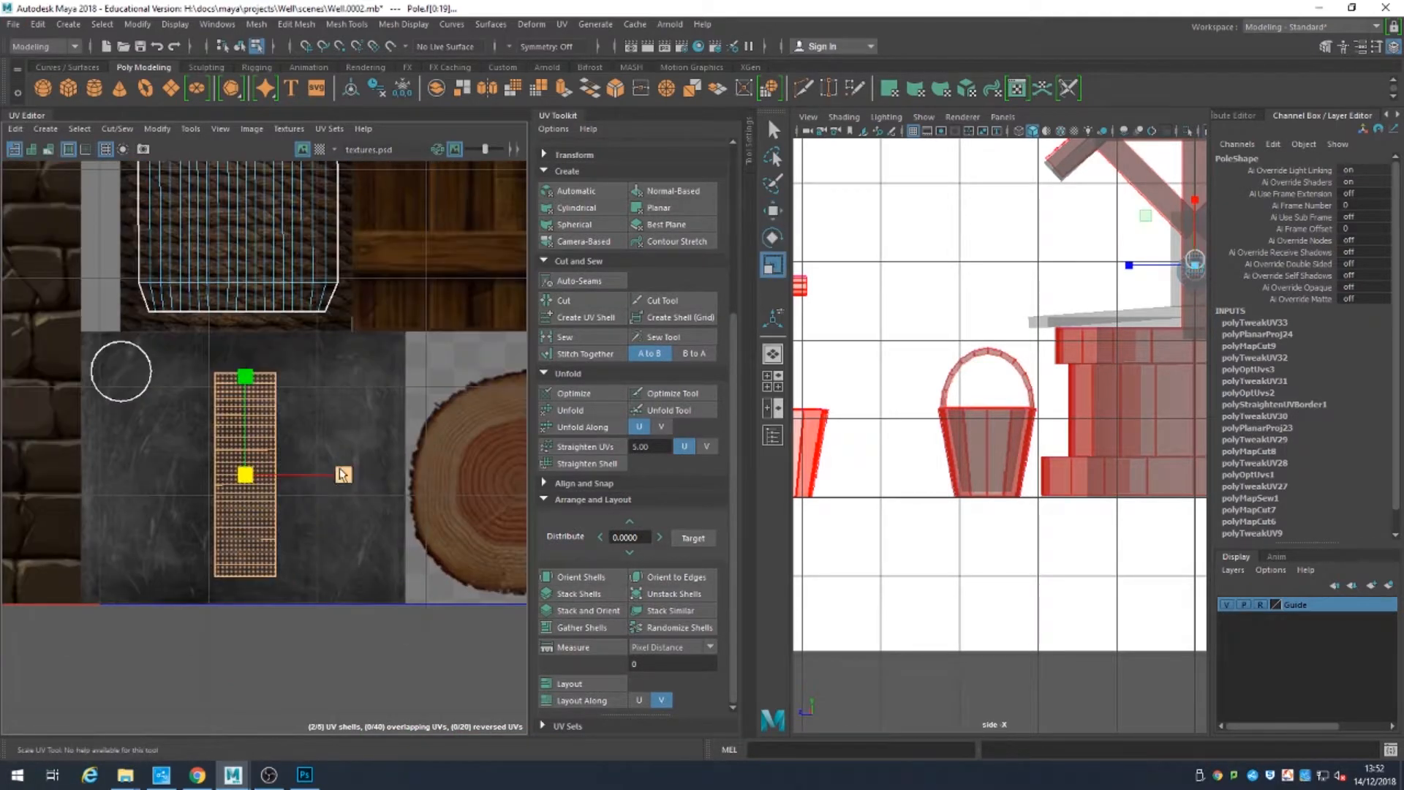
Step: Widen the stacked end-section shells across the metal texture and check the textured pole in the perspective view
{"action": "left_click_drag", "start_coordinate": [343, 474], "coordinate": [731, 505]}
{"action": "key", "text": "space"}
{"action": "key", "text": "space"}
{"action": "left_click_drag", "start_coordinate": [1060, 351], "coordinate": [1101, 397], "text": "alt"}
{"action": "key", "text": "6"}
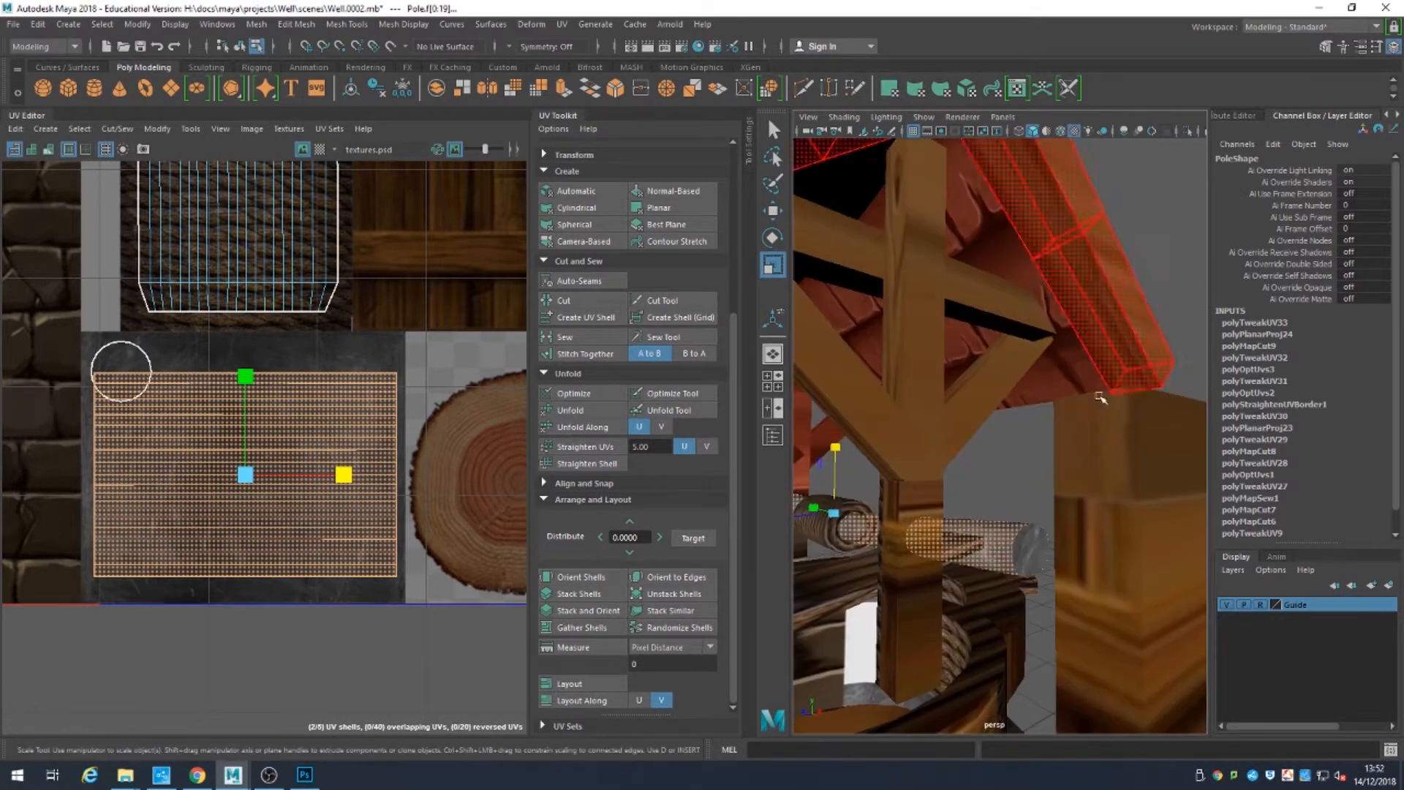
{"action": "left_click", "coordinate": [1101, 397]}
{"action": "left_click_drag", "start_coordinate": [1064, 611], "coordinate": [1069, 552], "text": "alt"}
{"action": "left_click", "coordinate": [1085, 511]}
{"action": "left_click_drag", "start_coordinate": [973, 546], "coordinate": [888, 464], "text": "alt"}
{"action": "scroll", "coordinate": [363, 465], "scroll_direction": "down", "scroll_amount": 5}
Step: Select the wooden PoleBlock and move it along X to 2.697 so it meets the end of the pole
{"action": "left_click", "coordinate": [868, 439]}
{"action": "right_click_drag", "start_coordinate": [868, 439], "coordinate": [928, 329]}
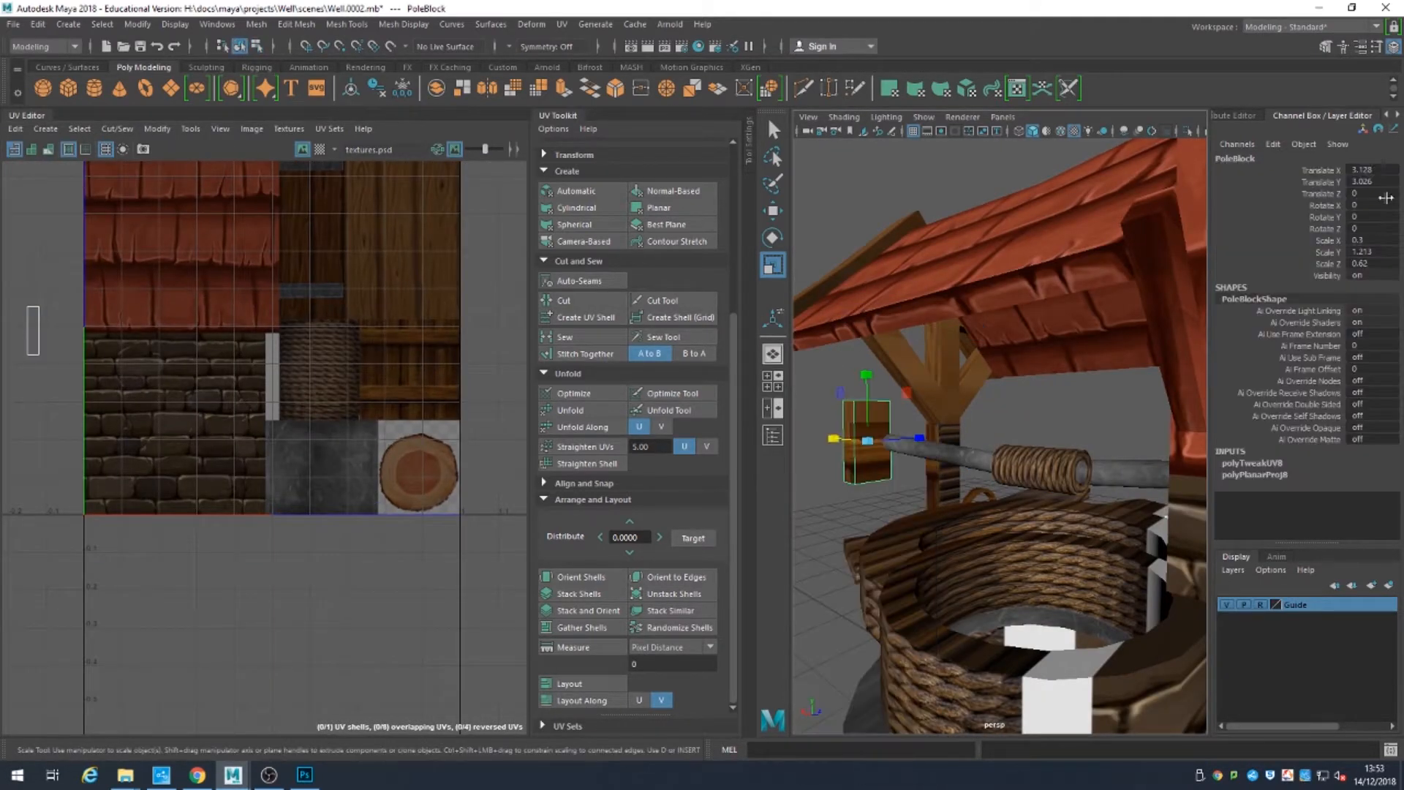
{"action": "key", "text": "Return"}
{"action": "key", "text": "f"}
{"action": "key", "text": "w"}
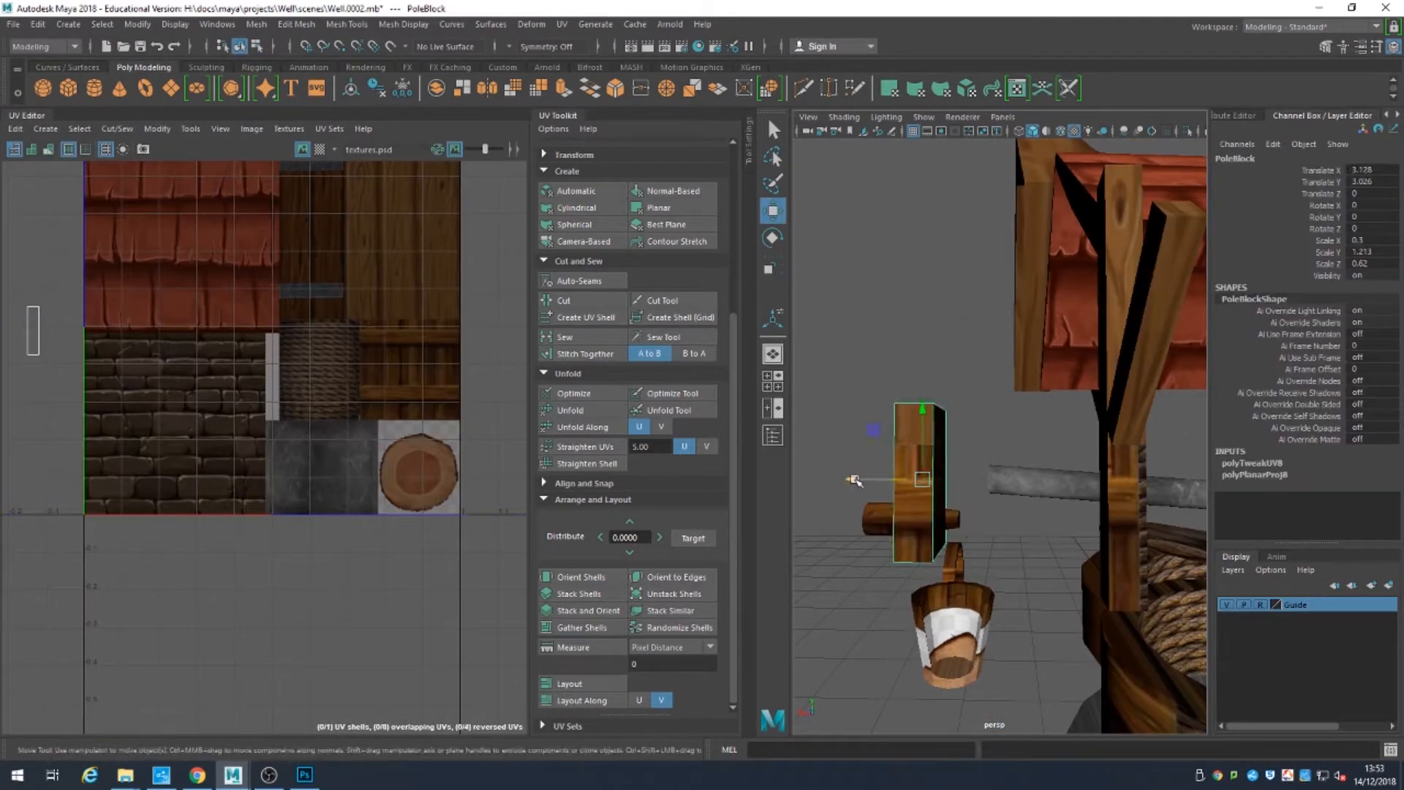
{"action": "left_click_drag", "start_coordinate": [907, 497], "coordinate": [896, 498]}
{"action": "key", "text": "space"}
{"action": "key", "text": "f"}
{"action": "key", "text": "space"}
Step: Delete the PoleBlock's construction history and freeze its transformations
{"action": "left_click", "coordinate": [37, 24]}
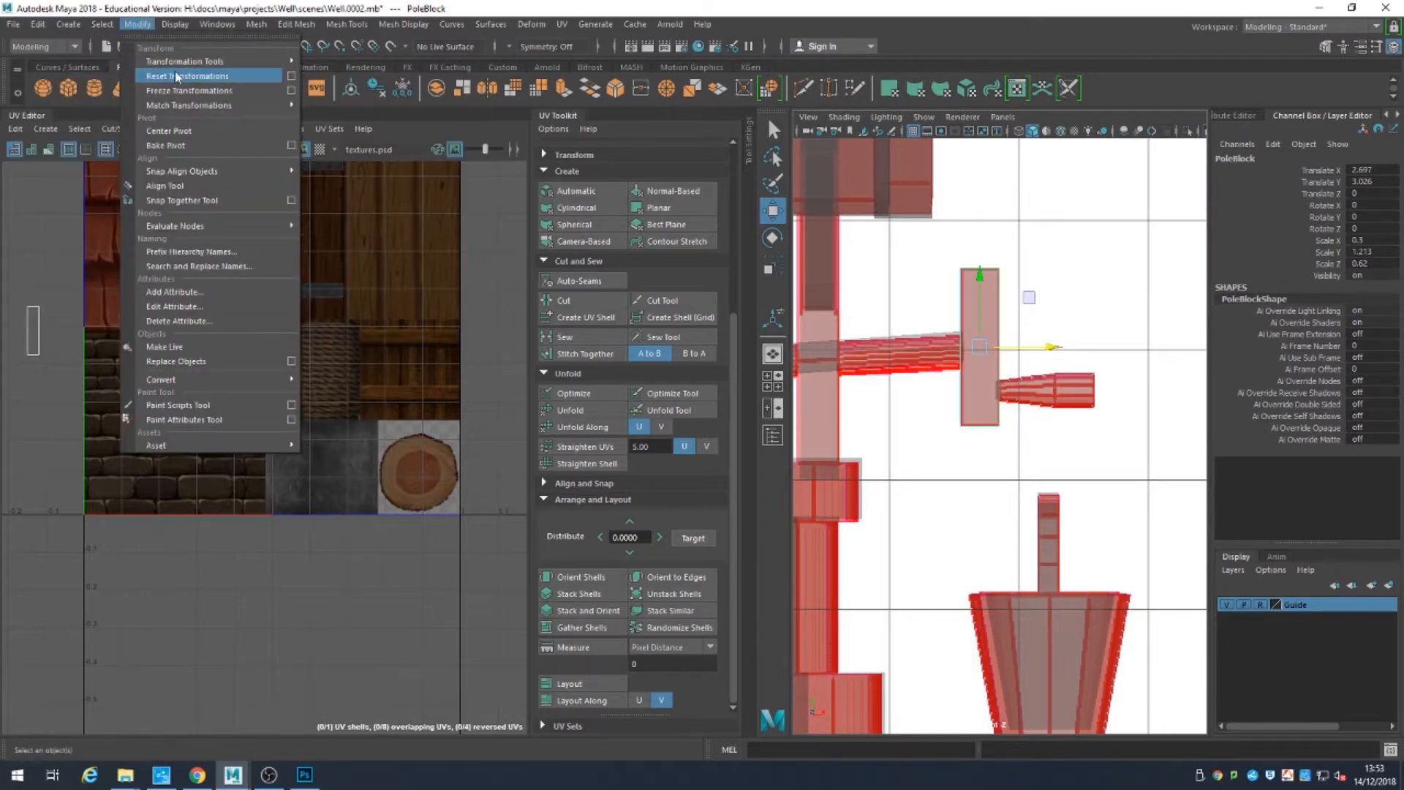
{"action": "left_click", "coordinate": [183, 161]}
{"action": "key", "text": "space"}
{"action": "key", "text": "space"}
{"action": "left_click_drag", "start_coordinate": [951, 586], "coordinate": [1033, 574], "text": "alt"}
{"action": "left_click_drag", "start_coordinate": [1068, 371], "coordinate": [821, 402], "text": "alt"}
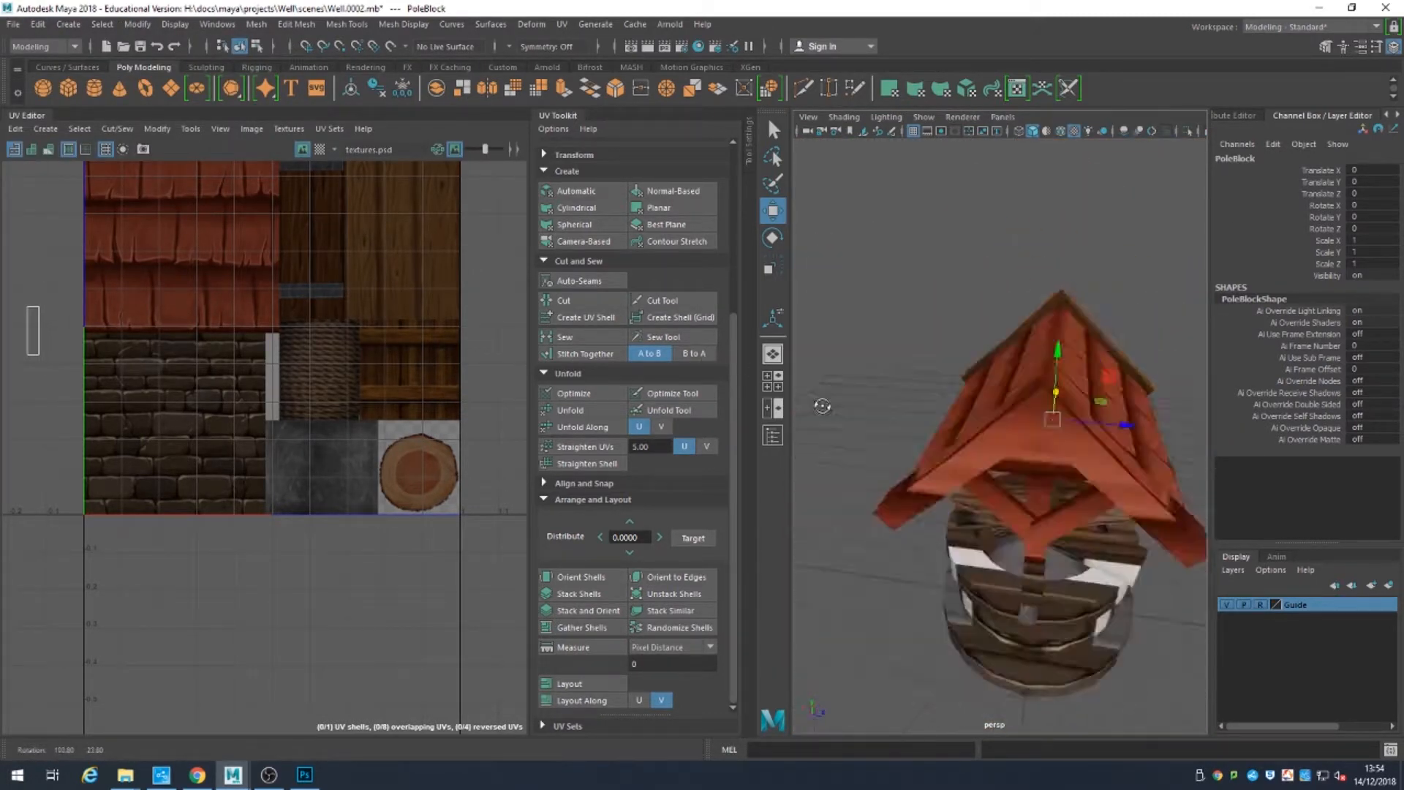
Step: Switch to Photoshop and save the texture atlas as a Baseline ("Standard") JPEG at maximum quality 12
{"action": "left_click", "coordinate": [305, 775]}
{"action": "key", "text": "shift+ctrl+s"}
{"action": "left_click", "coordinate": [149, 322]}
{"action": "left_click", "coordinate": [578, 454]}
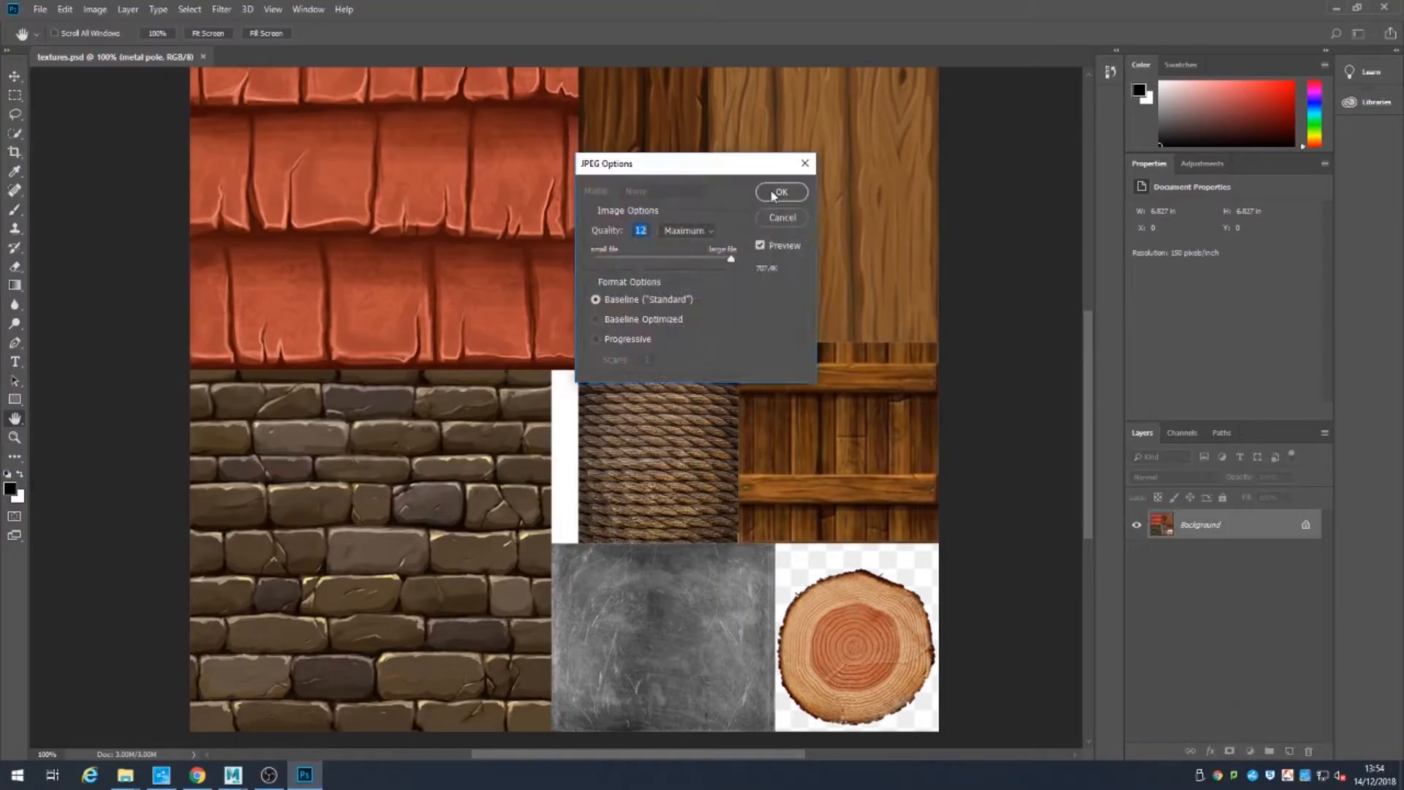
{"action": "left_click", "coordinate": [778, 195]}
Step: Return to Maya, open the Hypershade and graph the network of lambert_WellMaterial
{"action": "left_click", "coordinate": [232, 775]}
{"action": "left_click", "coordinate": [217, 24]}
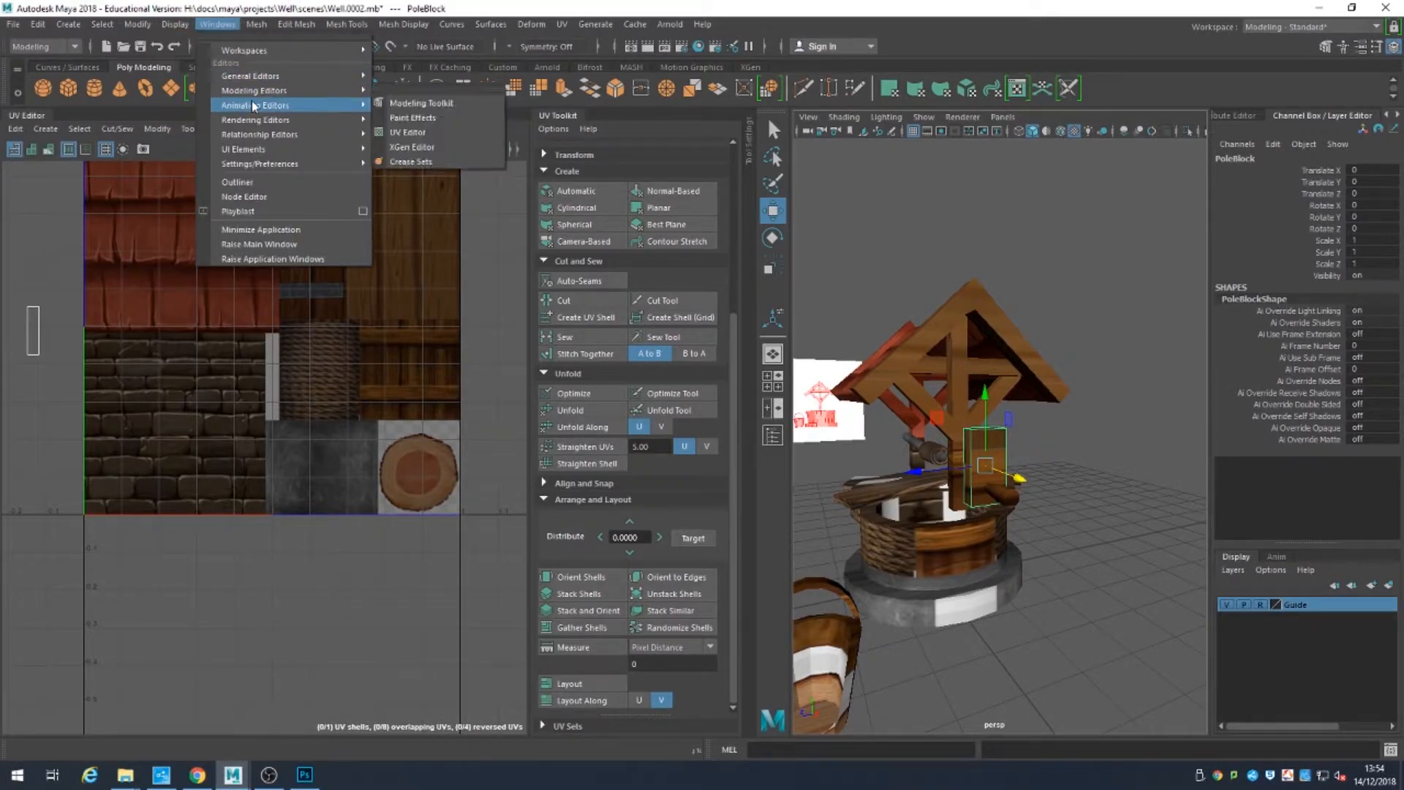
{"action": "mouse_move", "coordinate": [258, 107]}
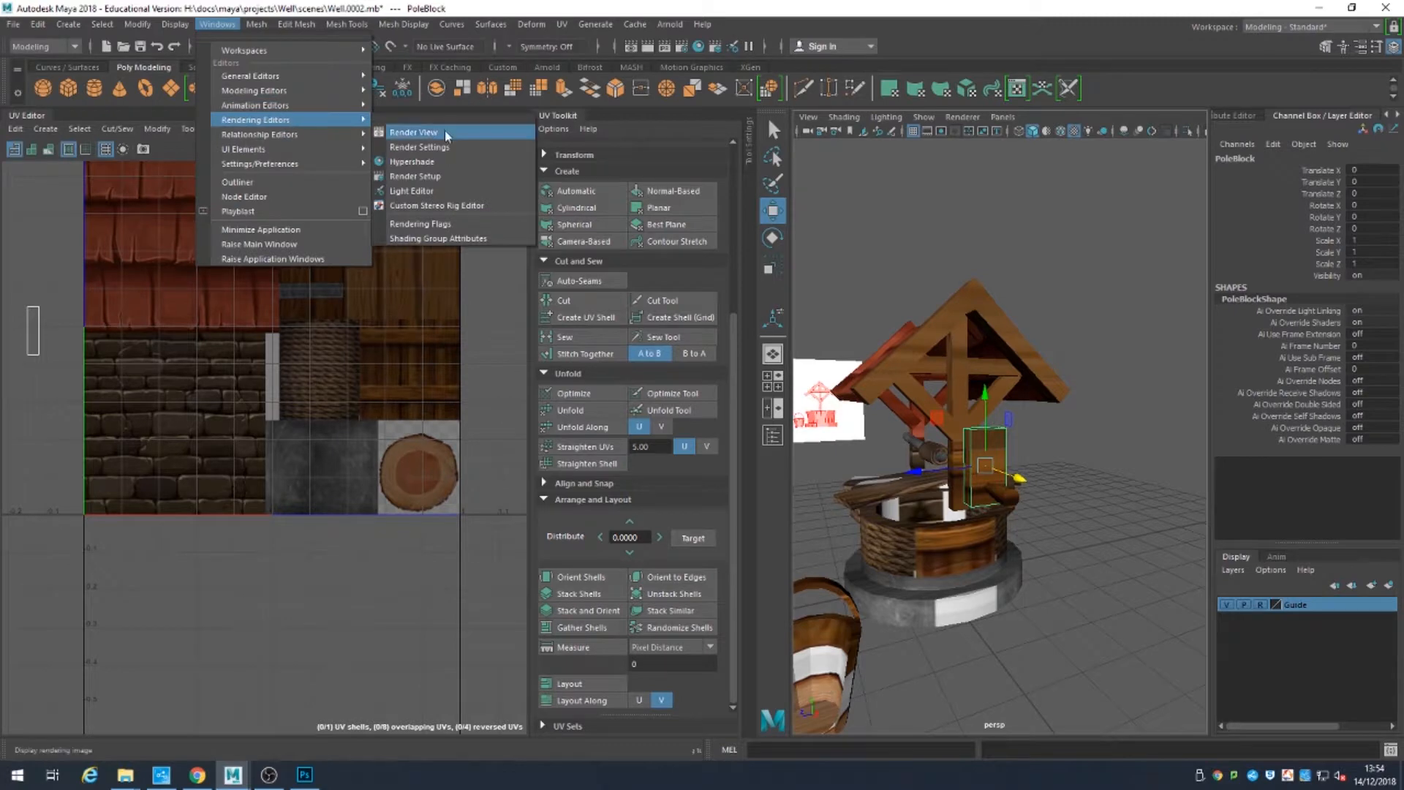
{"action": "left_click", "coordinate": [458, 164]}
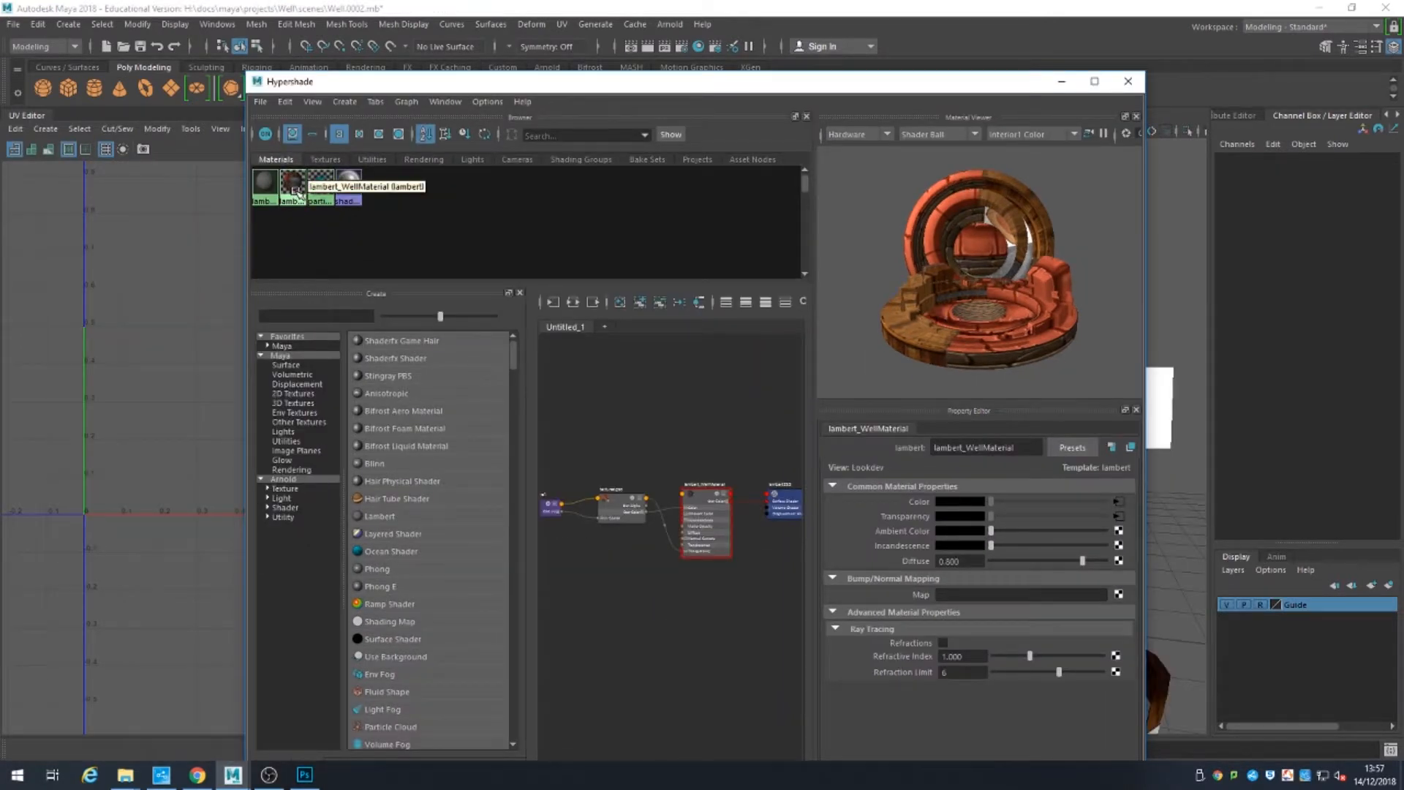
{"action": "right_click", "coordinate": [295, 191]}
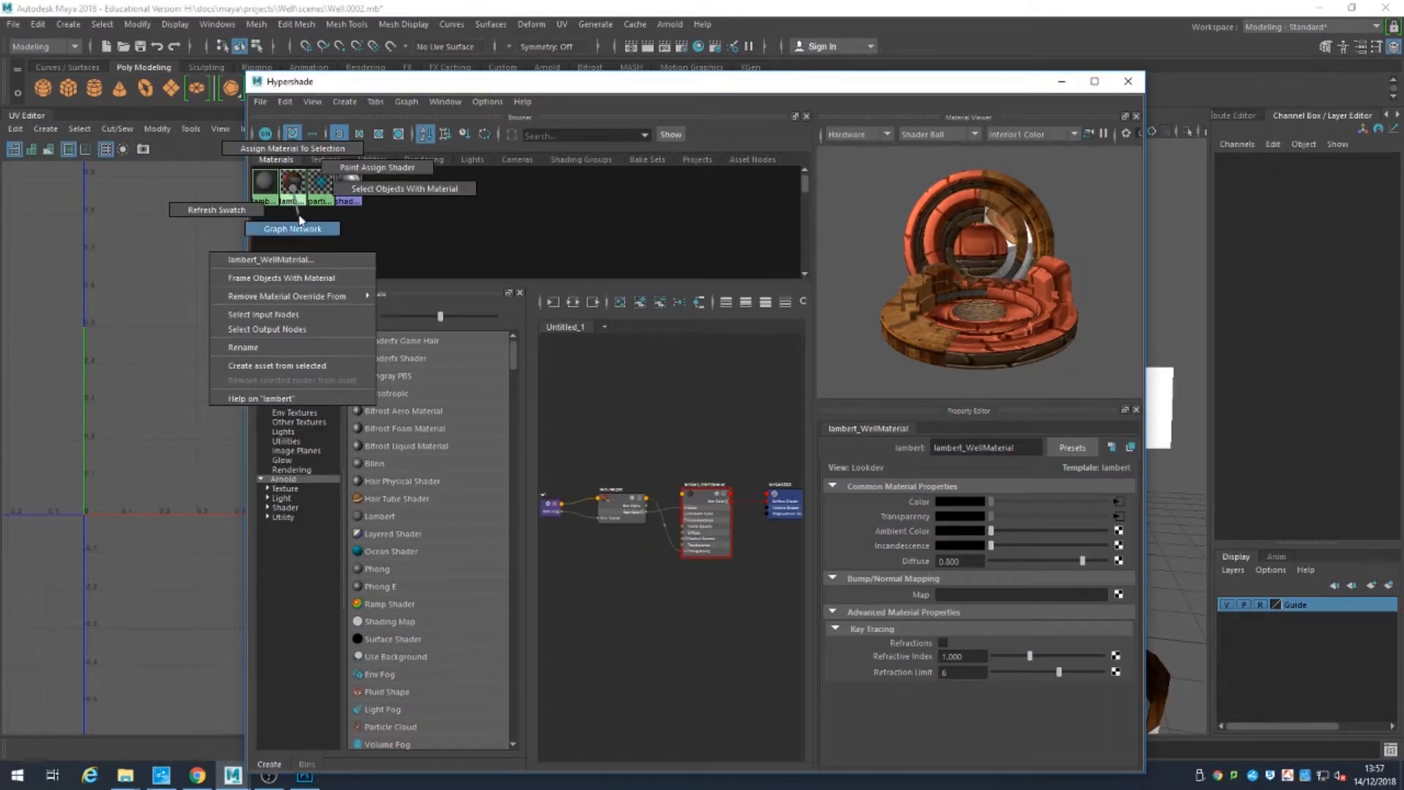
{"action": "left_click", "coordinate": [300, 219]}
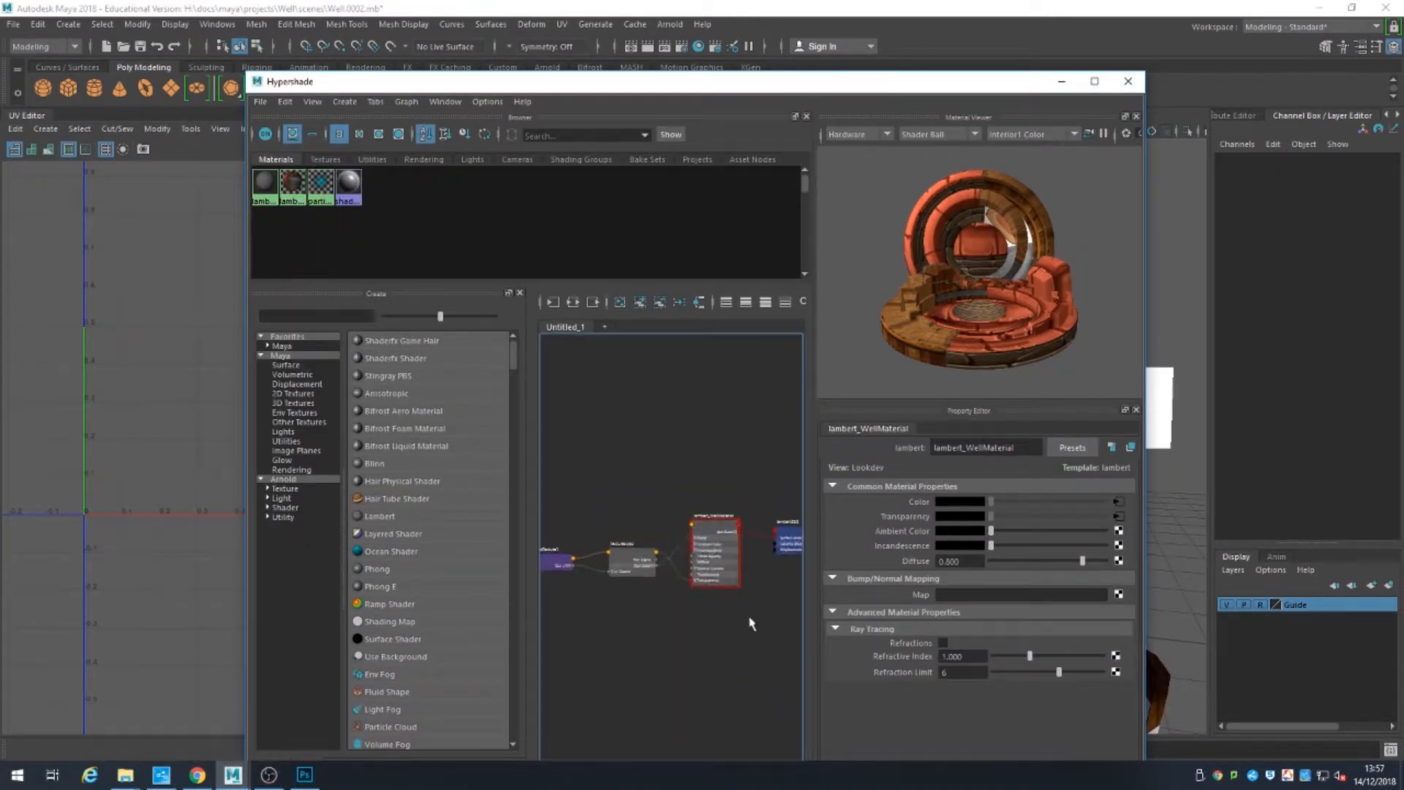
Step: Disconnect the texture from the Transparency input of lambert_WellMaterial
{"action": "right_click_drag", "start_coordinate": [752, 623], "coordinate": [814, 699], "text": "alt"}
{"action": "middle_click_drag", "start_coordinate": [795, 715], "coordinate": [705, 605], "text": "alt"}
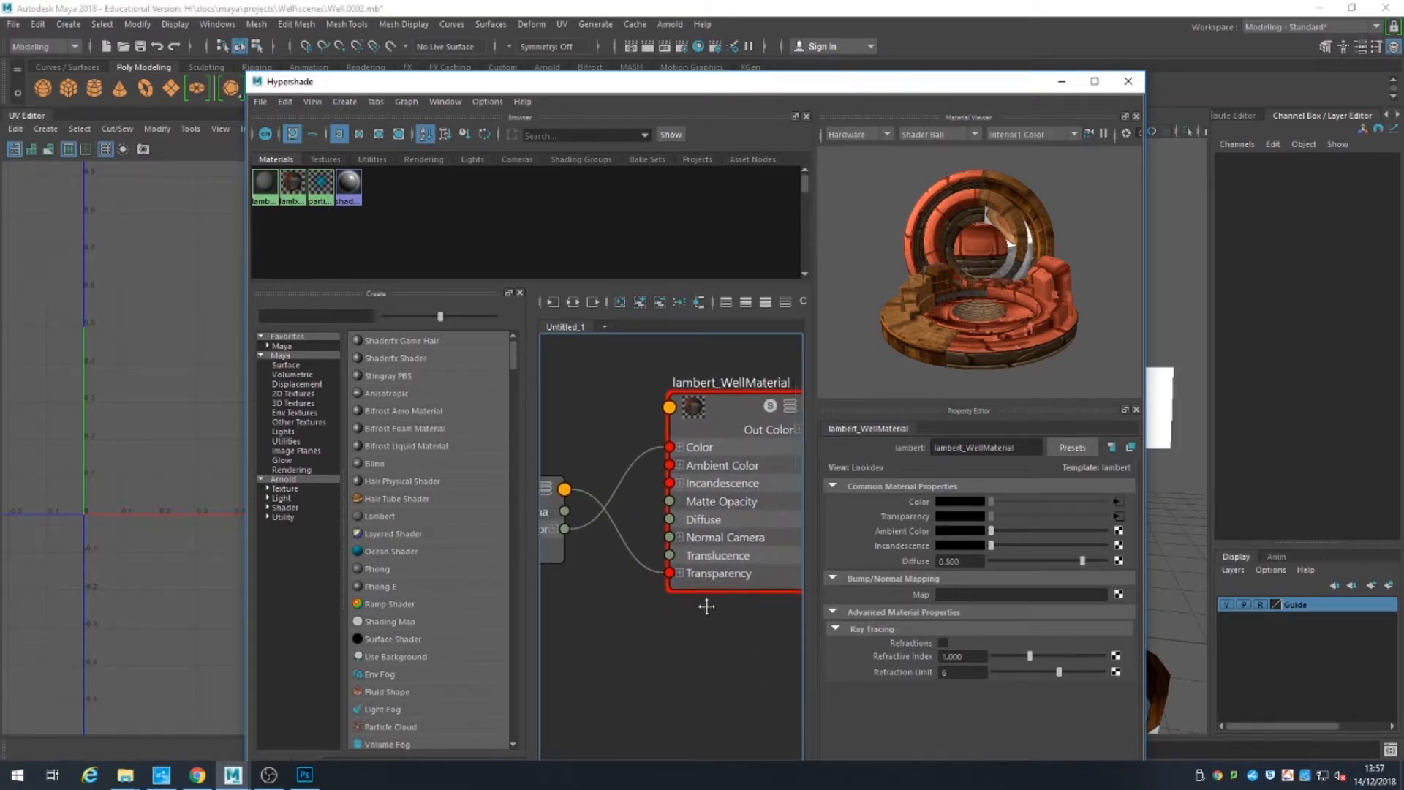
{"action": "scroll", "coordinate": [704, 606], "scroll_direction": "up", "scroll_amount": 2}
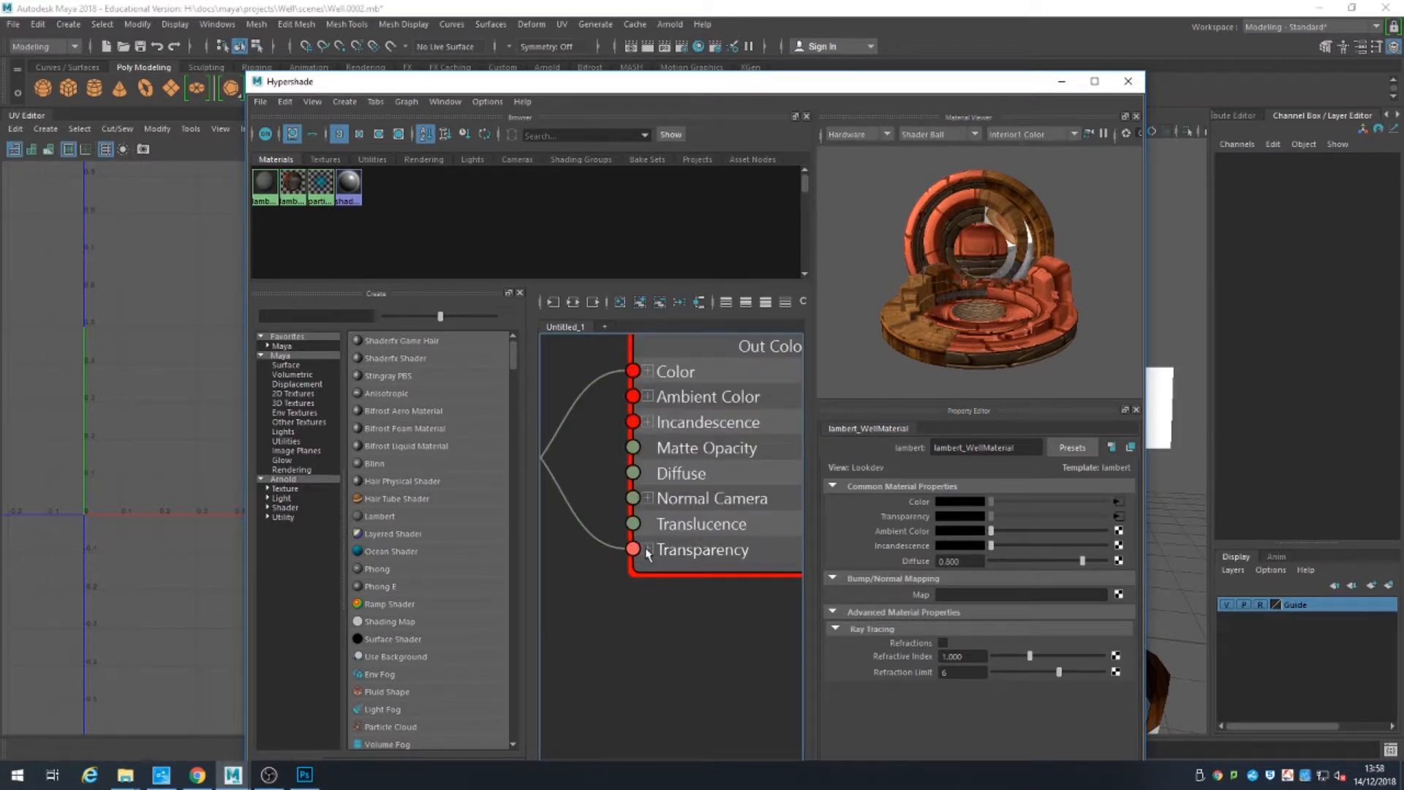
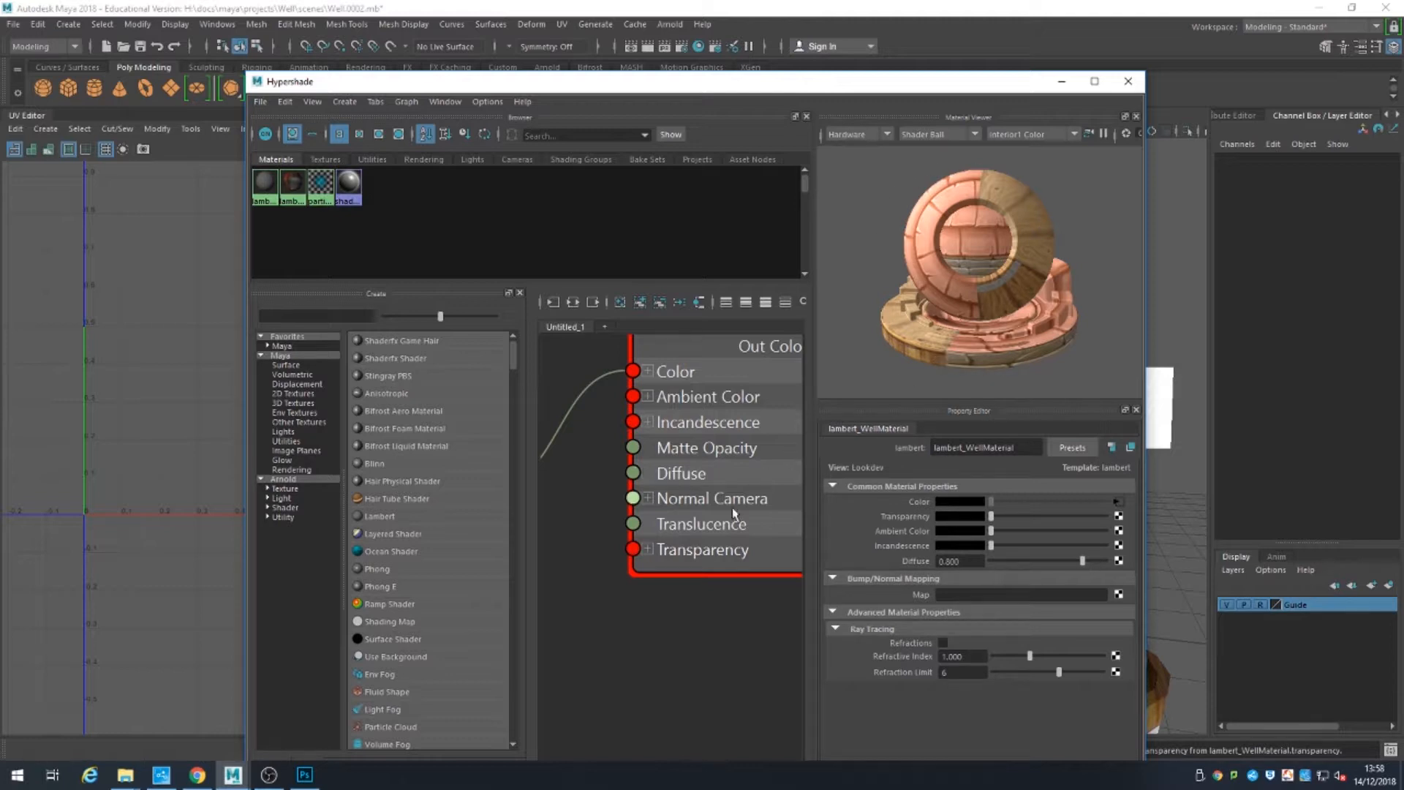
Step: Close the Hypershade and select the RoofBeam_R roof beam for UV editing
{"action": "scroll", "coordinate": [714, 650], "scroll_direction": "down", "scroll_amount": 5}
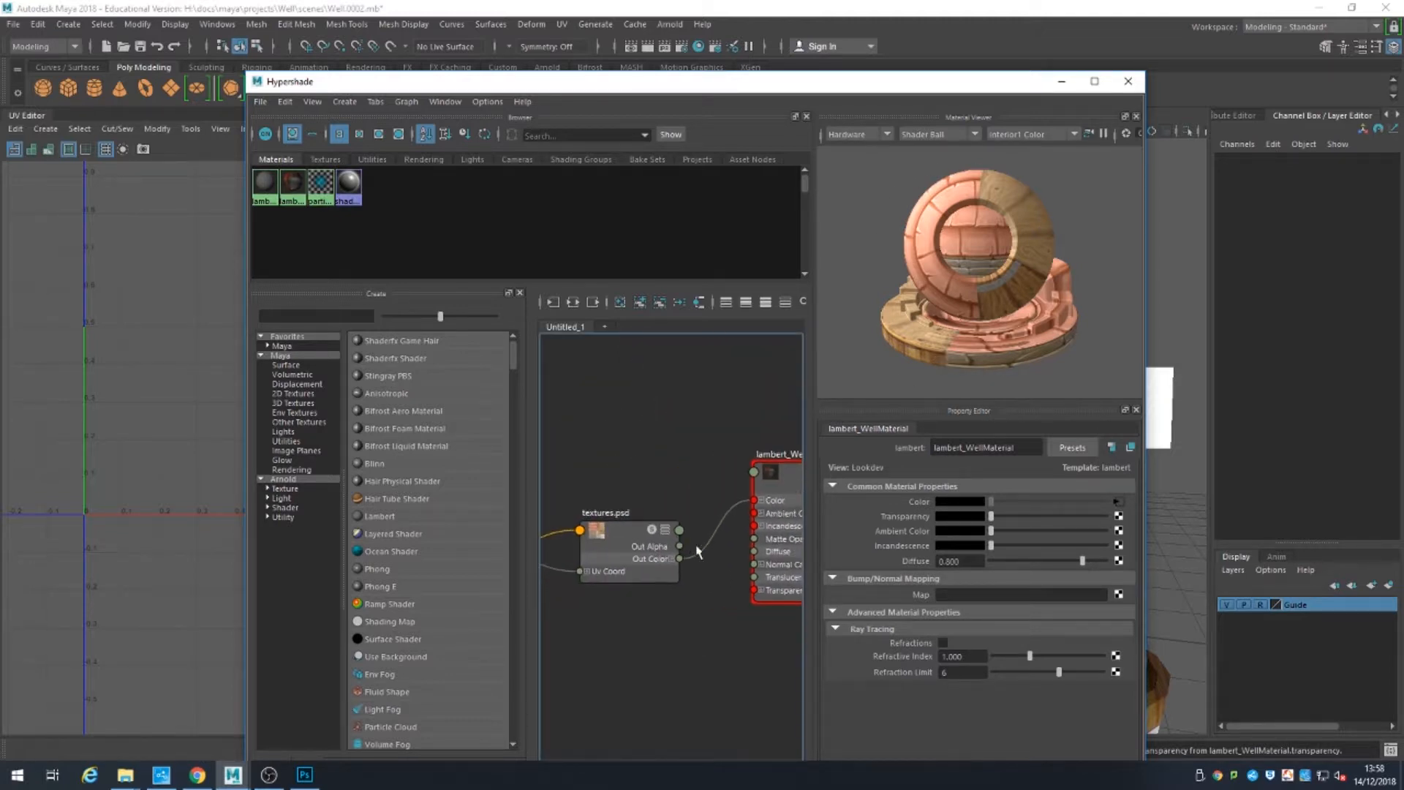
{"action": "left_click", "coordinate": [1139, 84]}
{"action": "left_click_drag", "start_coordinate": [1090, 539], "coordinate": [1035, 499], "text": "alt"}
{"action": "left_click", "coordinate": [1004, 381]}
{"action": "middle_click_drag", "start_coordinate": [145, 487], "coordinate": [364, 541], "text": "alt"}
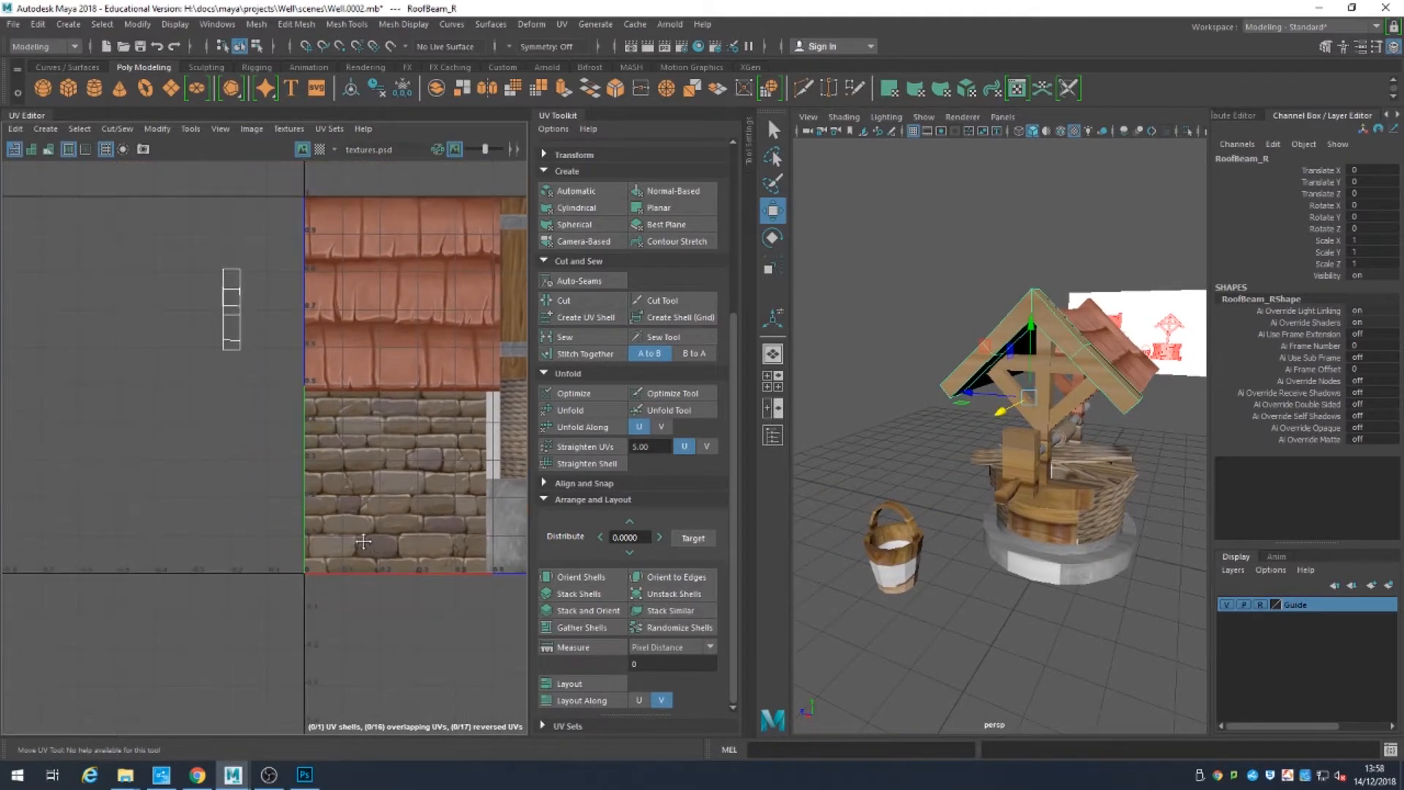
Step: Try to cut the roof beam's UVs along its edges and unfold the resulting shells
{"action": "left_click_drag", "start_coordinate": [1020, 440], "coordinate": [958, 366], "text": "alt"}
{"action": "key", "text": "ctrl+z"}
{"action": "scroll", "coordinate": [983, 310], "scroll_direction": "up", "scroll_amount": 3}
{"action": "key", "text": "F10"}
{"action": "key", "text": "q"}
{"action": "double_click", "coordinate": [930, 270]}
{"action": "left_click_drag", "start_coordinate": [928, 269], "coordinate": [955, 272], "text": "alt"}
{"action": "left_click", "coordinate": [563, 543]}
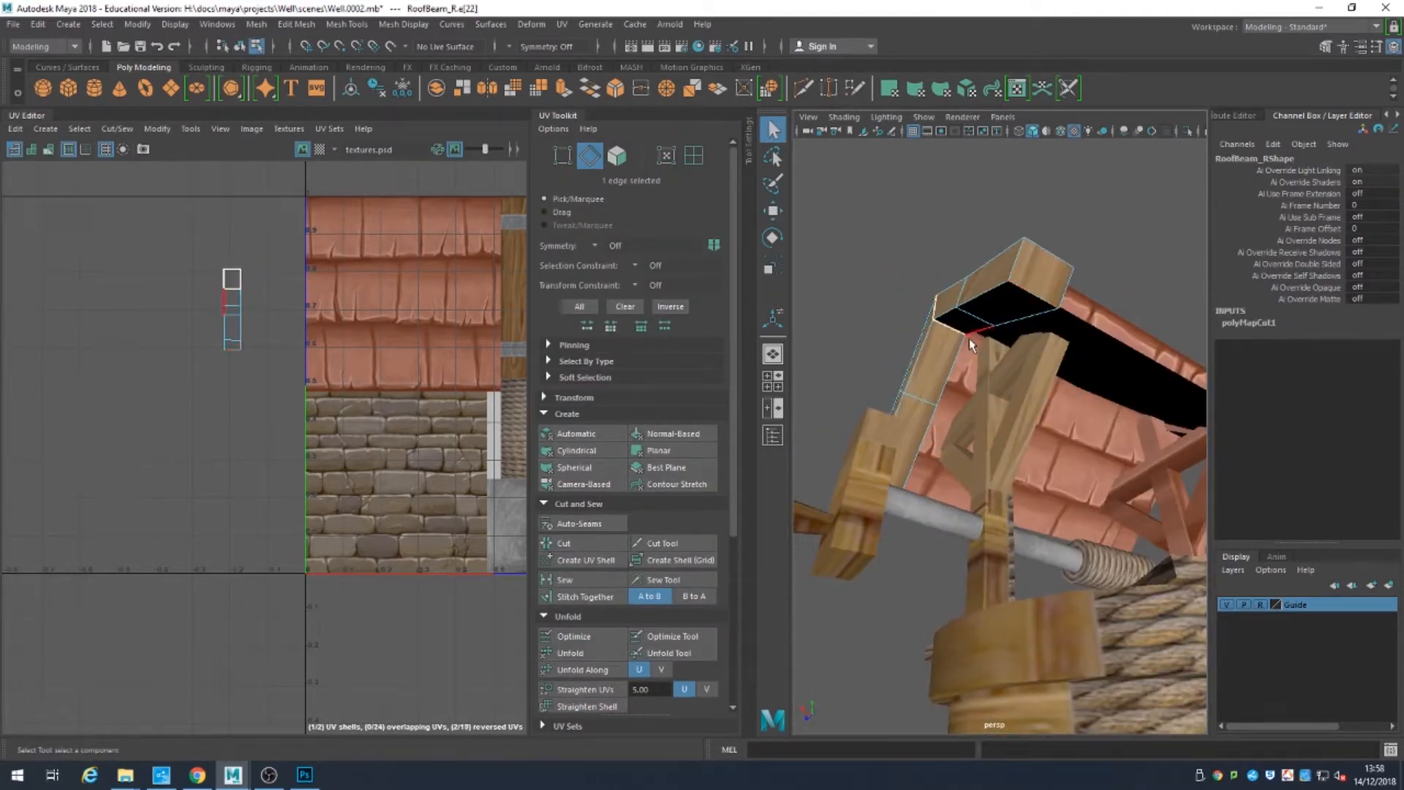
{"action": "left_click", "coordinate": [564, 542]}
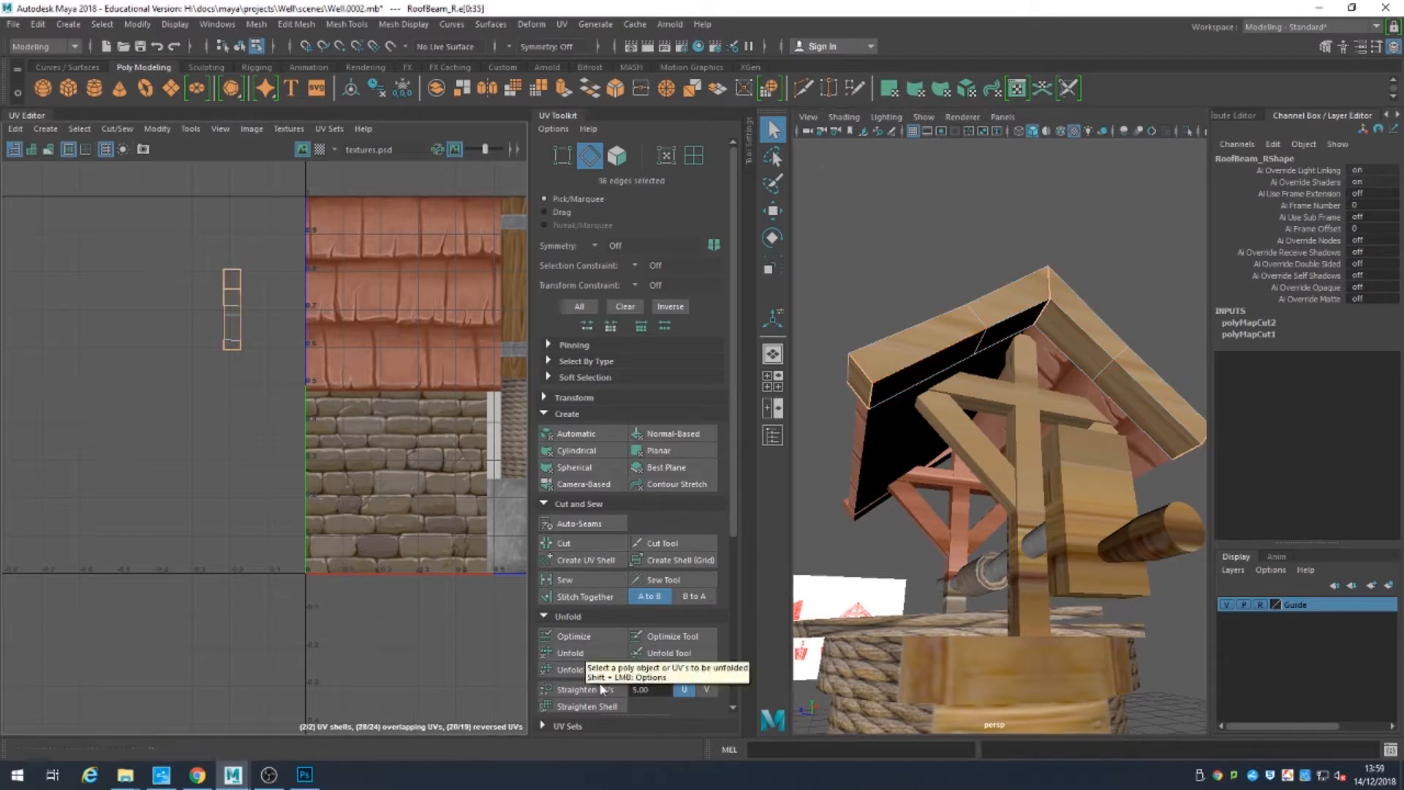
{"action": "scroll", "coordinate": [601, 689], "scroll_direction": "down", "scroll_amount": 4}
{"action": "left_click", "coordinate": [574, 412]}
Step: Create an automatic UV projection for the roof beam
{"action": "scroll", "coordinate": [581, 467], "scroll_direction": "up", "scroll_amount": 4}
{"action": "left_click", "coordinate": [572, 436]}
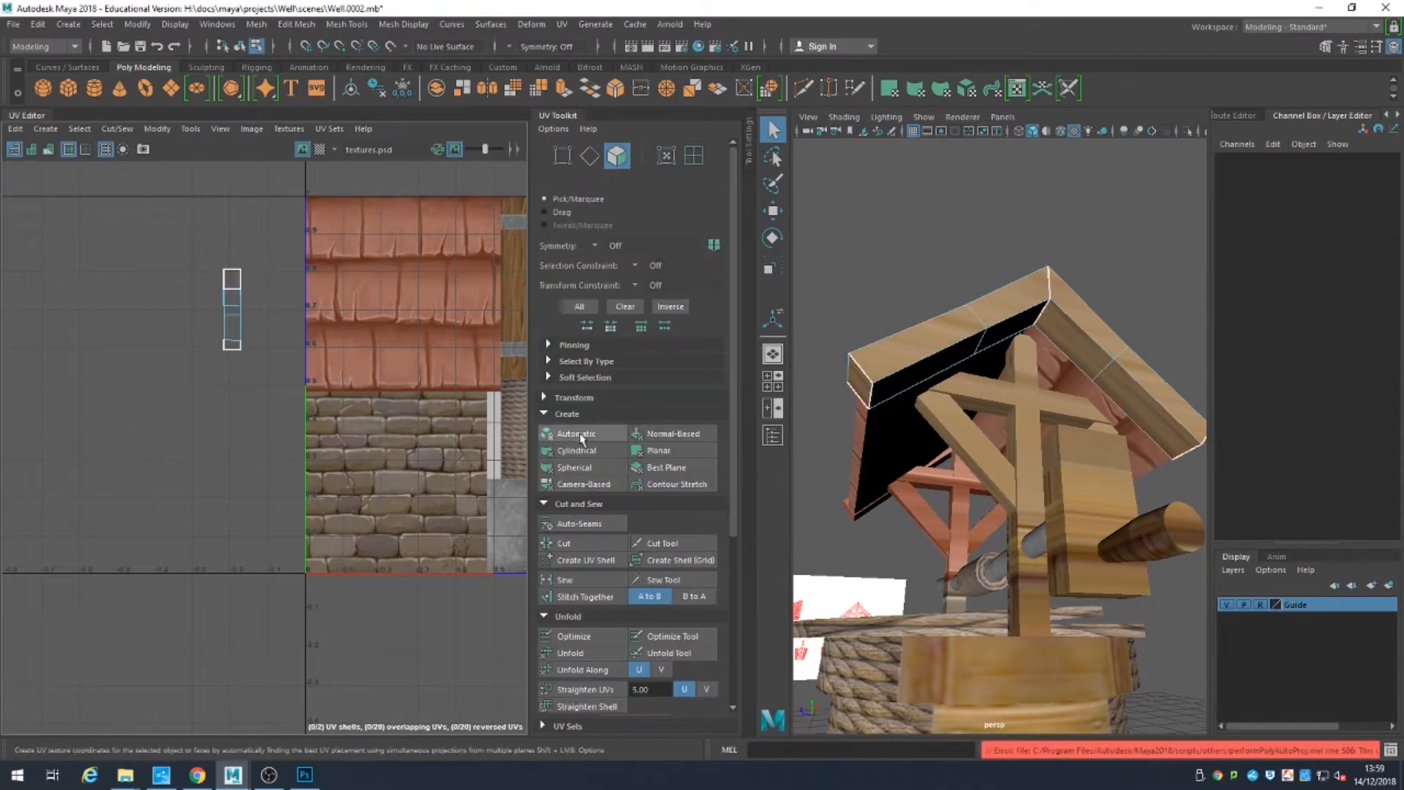
{"action": "middle_click_drag", "start_coordinate": [322, 400], "coordinate": [81, 397], "text": "alt"}
Step: Cut the roof beam's V-shaped UV shells apart at the apex
{"action": "left_click", "coordinate": [424, 304]}
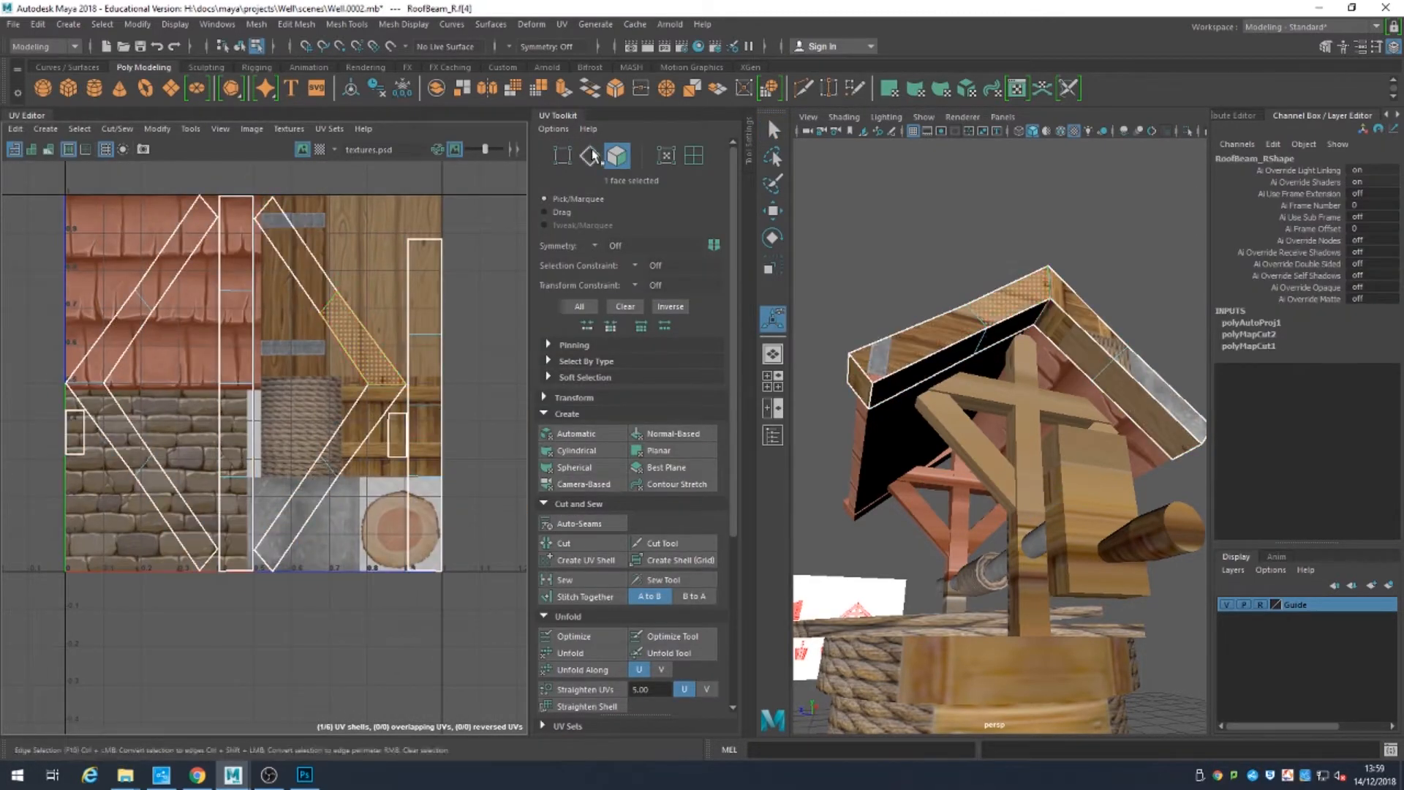
{"action": "left_click", "coordinate": [577, 539]}
{"action": "left_click", "coordinate": [693, 155]}
Step: Flip one V-shaped pair of shells horizontally and move it onto the opposite V-shaped pair
{"action": "left_click_drag", "start_coordinate": [391, 347], "coordinate": [340, 424]}
{"action": "scroll", "coordinate": [630, 575], "scroll_direction": "down", "scroll_amount": 2}
{"action": "scroll", "coordinate": [607, 512], "scroll_direction": "up", "scroll_amount": 3}
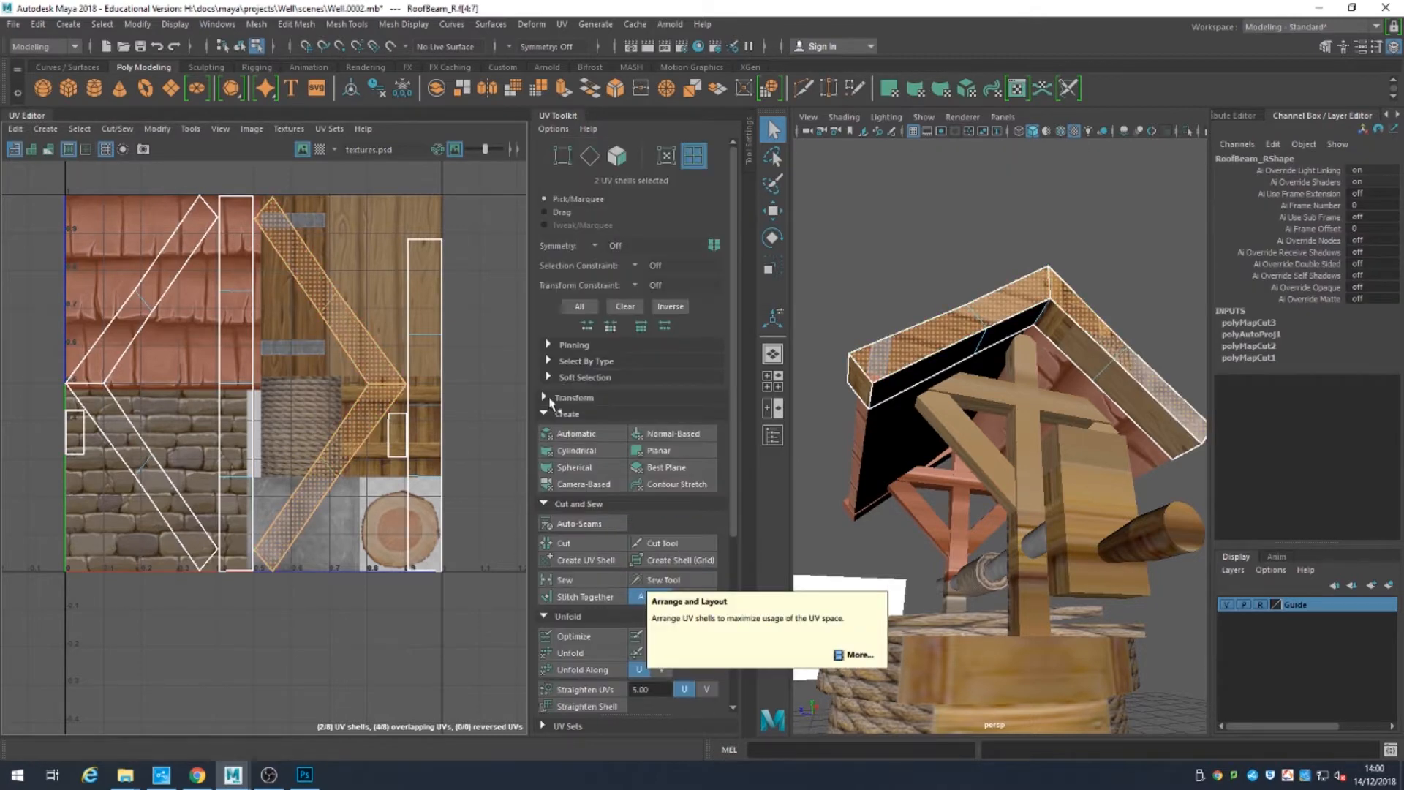
{"action": "left_click", "coordinate": [547, 397]}
{"action": "scroll", "coordinate": [607, 439], "scroll_direction": "down", "scroll_amount": 4}
{"action": "left_click", "coordinate": [636, 573]}
{"action": "key", "text": "ctrl+z"}
{"action": "left_click", "coordinate": [684, 571]}
{"action": "left_click", "coordinate": [630, 573]}
{"action": "key", "text": "w"}
{"action": "left_click_drag", "start_coordinate": [433, 383], "coordinate": [244, 382]}
Step: Try to stack the overlapping V-shaped shells with Stack Similar
{"action": "scroll", "coordinate": [601, 512], "scroll_direction": "down", "scroll_amount": 5}
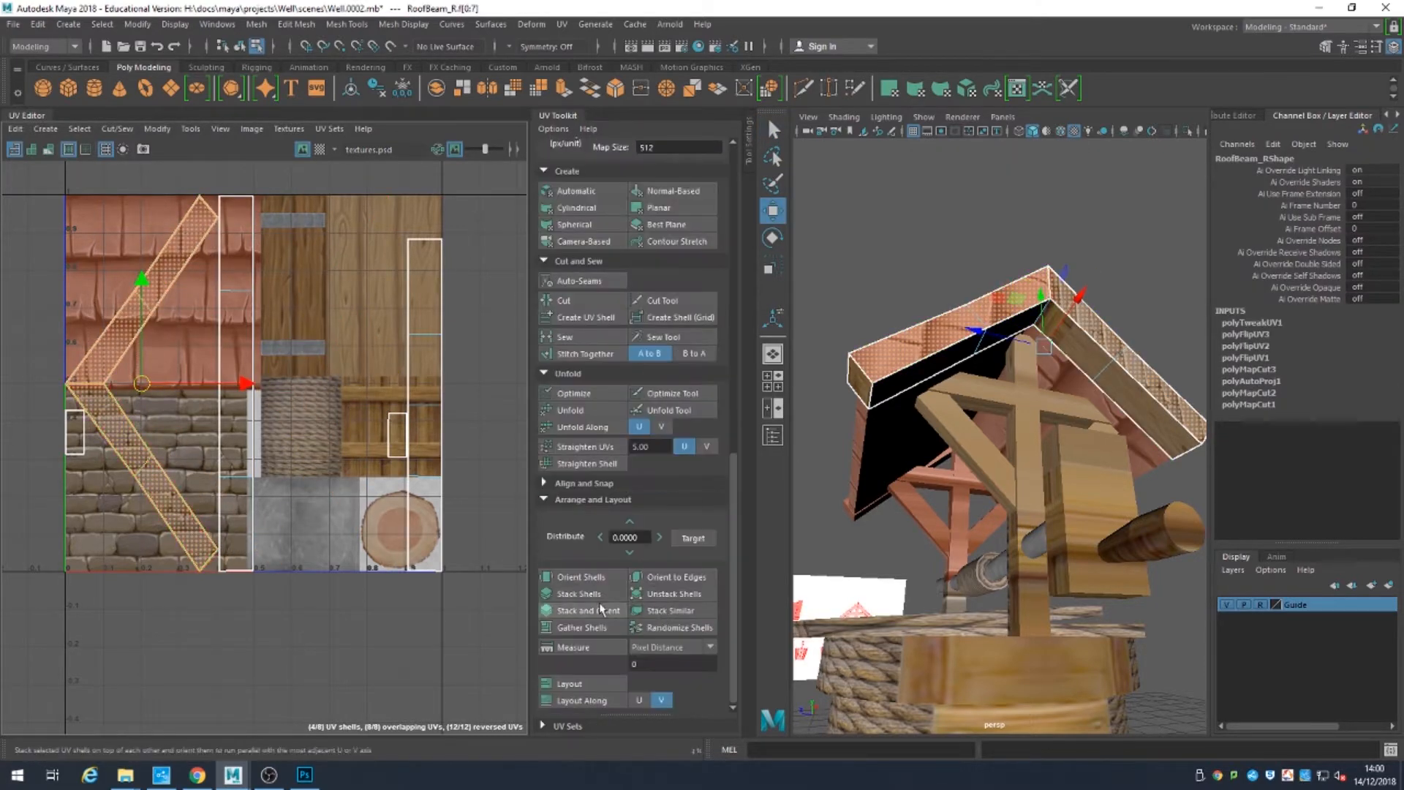
{"action": "left_click", "coordinate": [658, 610]}
{"action": "left_click", "coordinate": [479, 329]}
{"action": "key", "text": "ctrl+z"}
{"action": "key", "text": "ctrl+z"}
{"action": "left_click_drag", "start_coordinate": [900, 380], "coordinate": [887, 318], "text": "alt"}
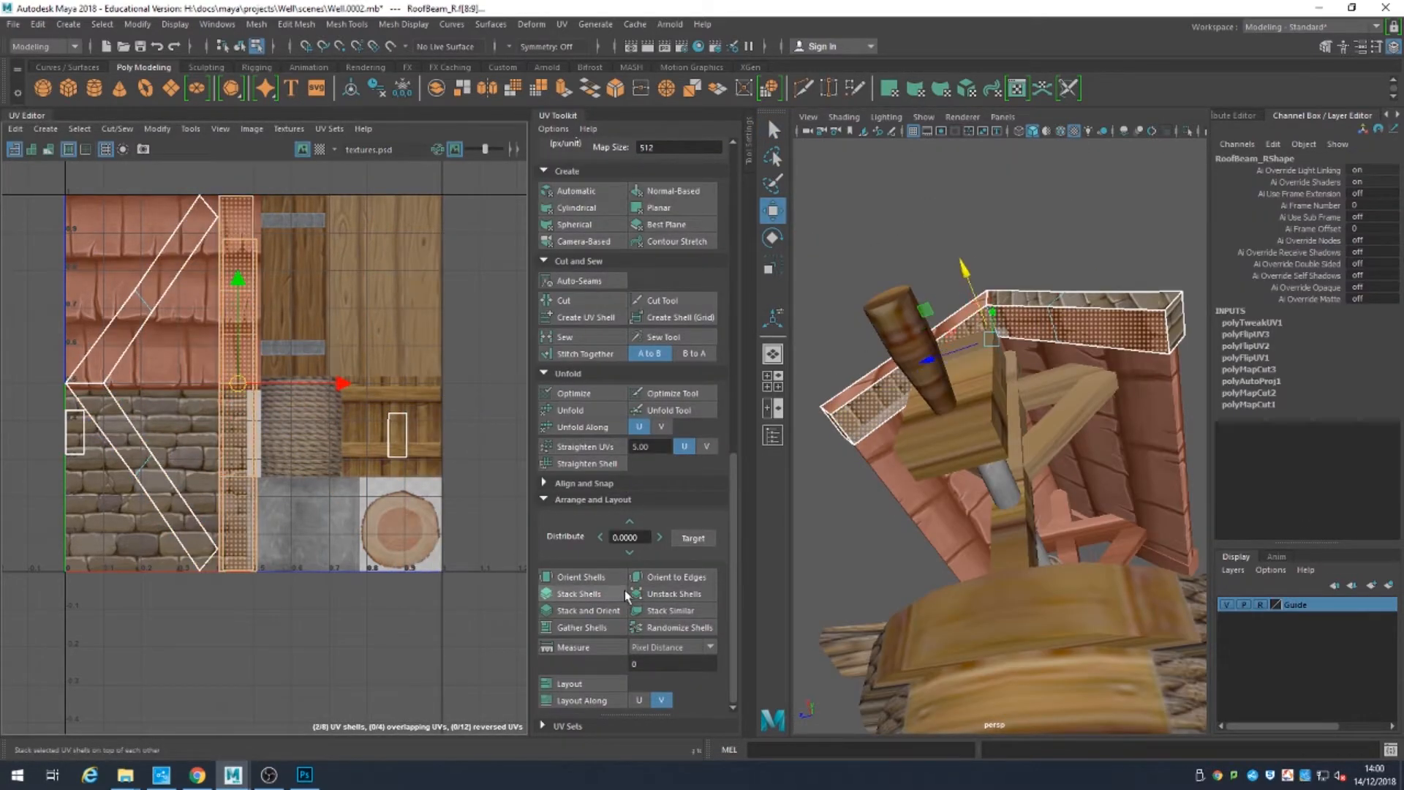
Step: Match the two overlapping long strip shells in size and stack the beam's small end-cap shells
{"action": "left_click", "coordinate": [244, 246]}
{"action": "key", "text": "r"}
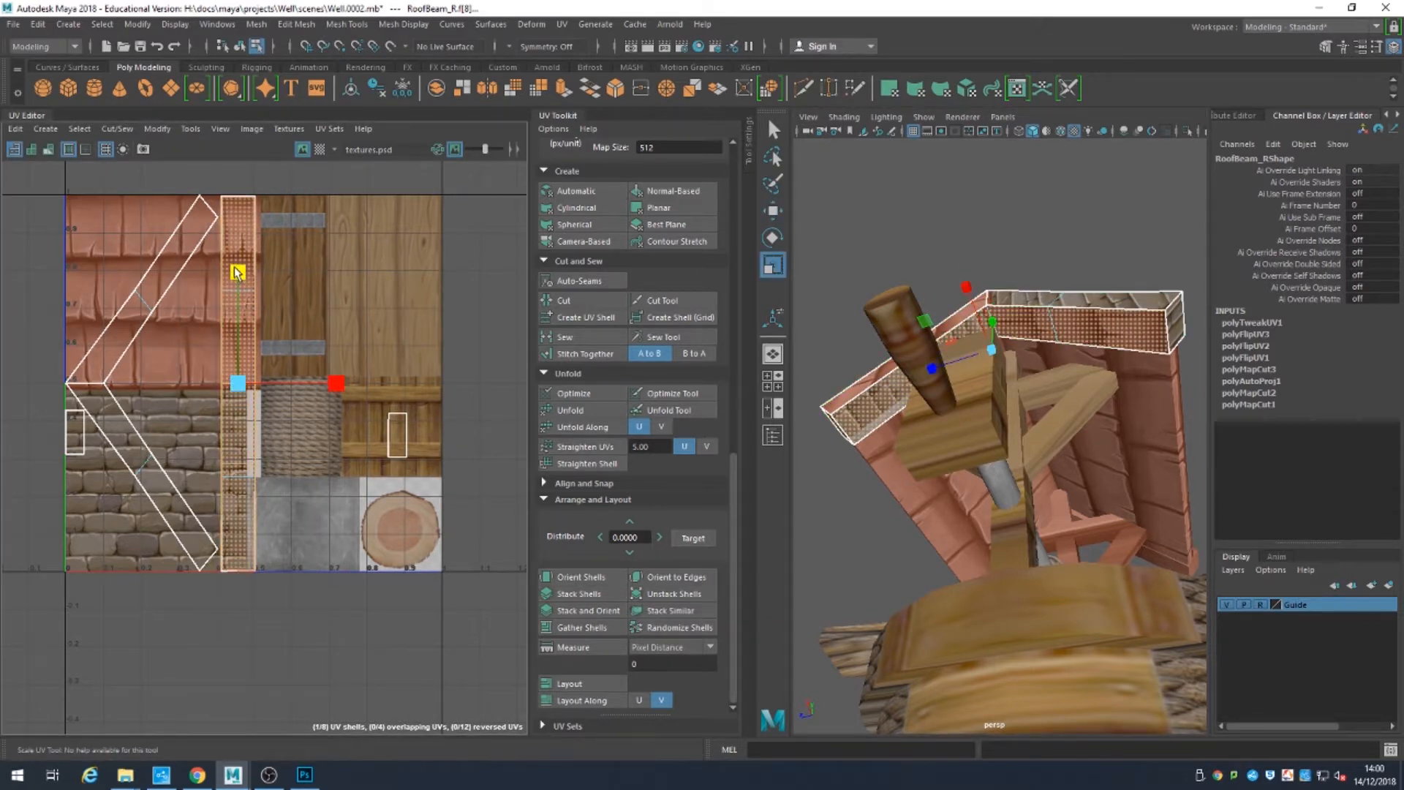
{"action": "left_click", "coordinate": [397, 435]}
{"action": "key", "text": "w"}
Step: Try rotating the upper half of the V-shaped shells upright
{"action": "left_click", "coordinate": [162, 272]}
{"action": "key", "text": "e"}
{"action": "left_click_drag", "start_coordinate": [239, 303], "coordinate": [244, 255]}
{"action": "right_click_drag", "start_coordinate": [244, 256], "coordinate": [849, 275], "text": "alt"}
Step: Try levelling the slanted ends of the upright upper shells and straightening their long edge
{"action": "key", "text": "F12"}
{"action": "left_click_drag", "start_coordinate": [179, 556], "coordinate": [296, 639]}
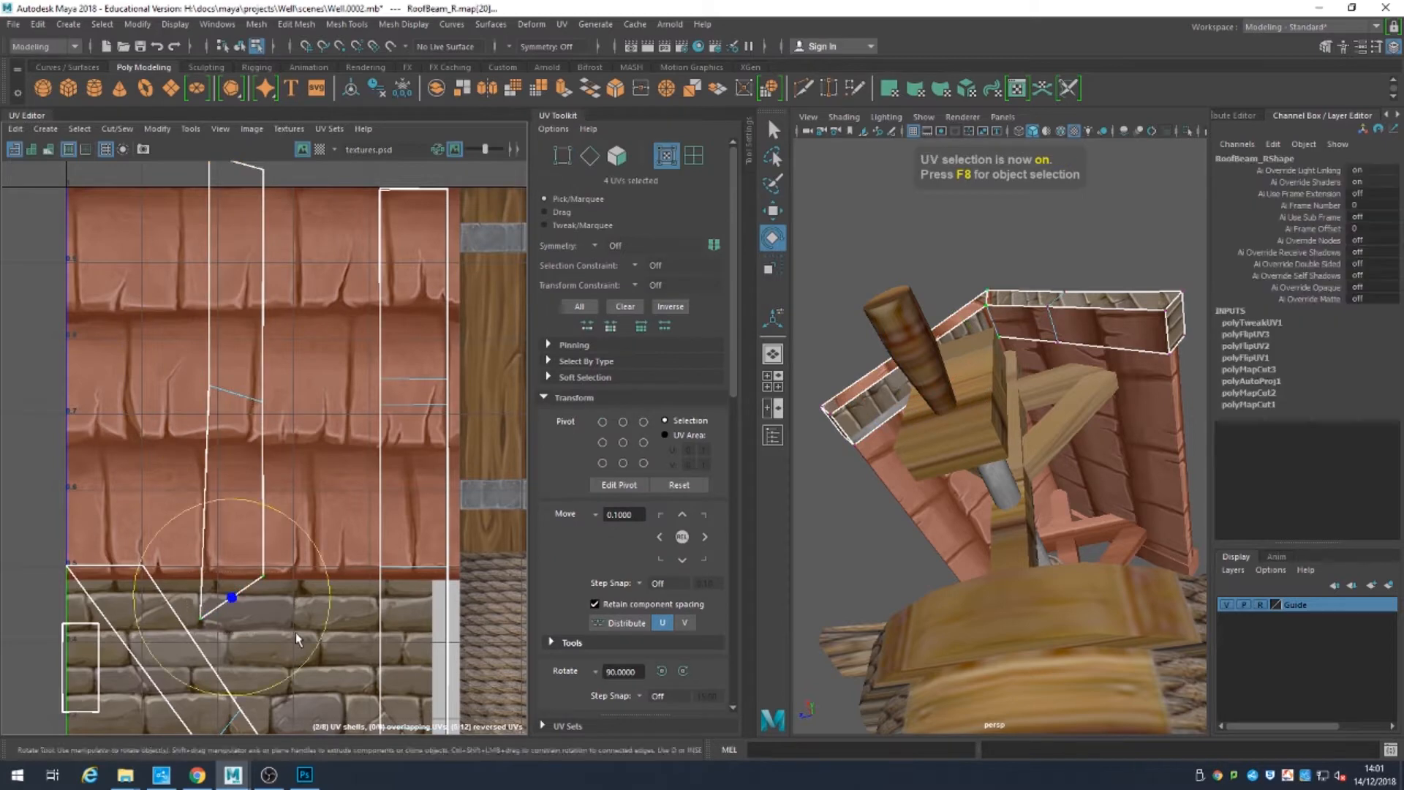
{"action": "middle_click_drag", "start_coordinate": [226, 346], "coordinate": [238, 422], "text": "alt"}
{"action": "left_click_drag", "start_coordinate": [191, 209], "coordinate": [256, 344]}
{"action": "middle_click_drag", "start_coordinate": [358, 548], "coordinate": [357, 362], "text": "alt"}
{"action": "left_click_drag", "start_coordinate": [192, 571], "coordinate": [242, 615]}
{"action": "key", "text": "w"}
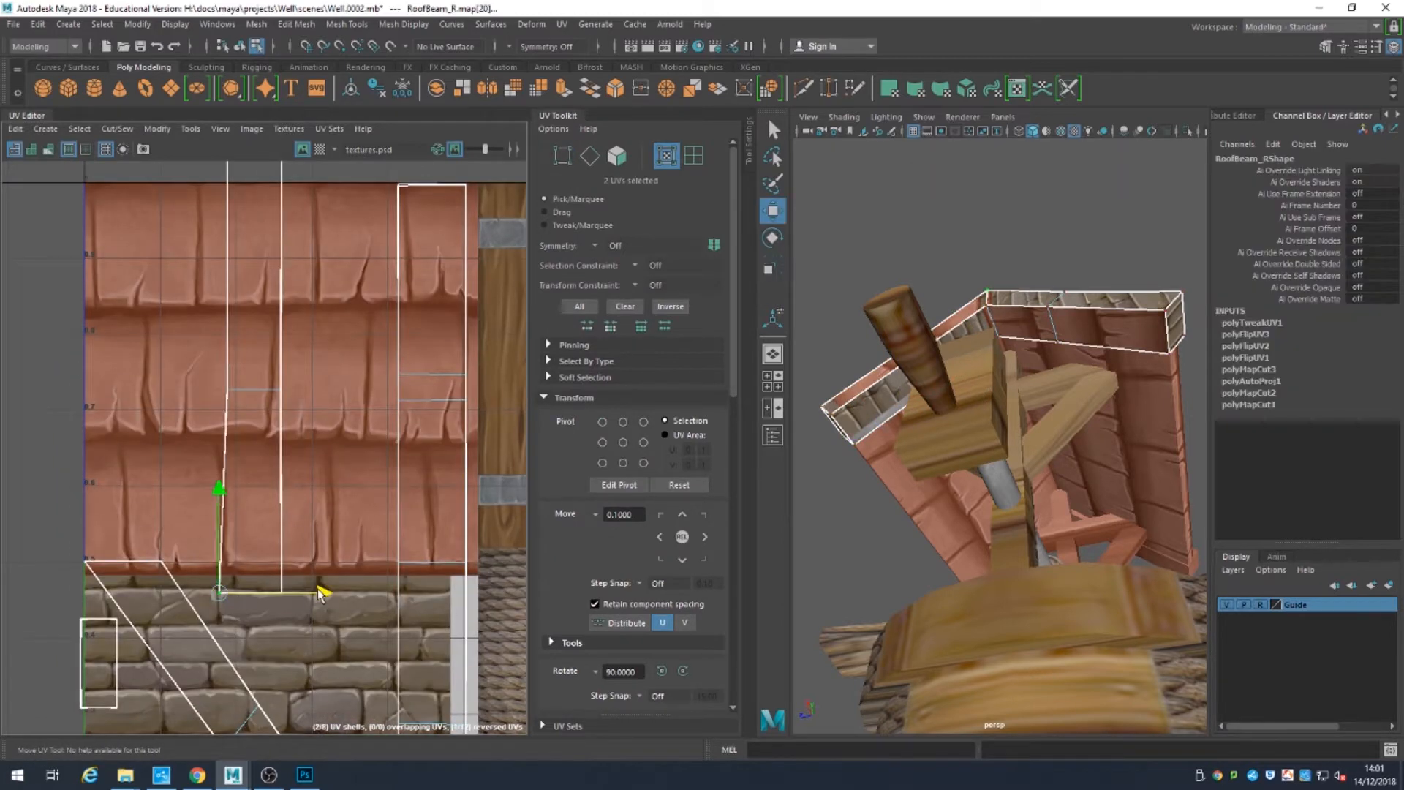
{"action": "left_click_drag", "start_coordinate": [322, 590], "coordinate": [331, 589]}
Step: Try rotating the lower half of the V-shaped shells upright and moving it beside the upper half
{"action": "right_click_drag", "start_coordinate": [351, 480], "coordinate": [218, 381], "text": "alt"}
{"action": "middle_click_drag", "start_coordinate": [218, 381], "coordinate": [204, 284], "text": "alt"}
{"action": "left_click", "coordinate": [241, 527]}
{"action": "key", "text": "e"}
{"action": "left_click_drag", "start_coordinate": [323, 486], "coordinate": [354, 533]}
{"action": "key", "text": "w"}
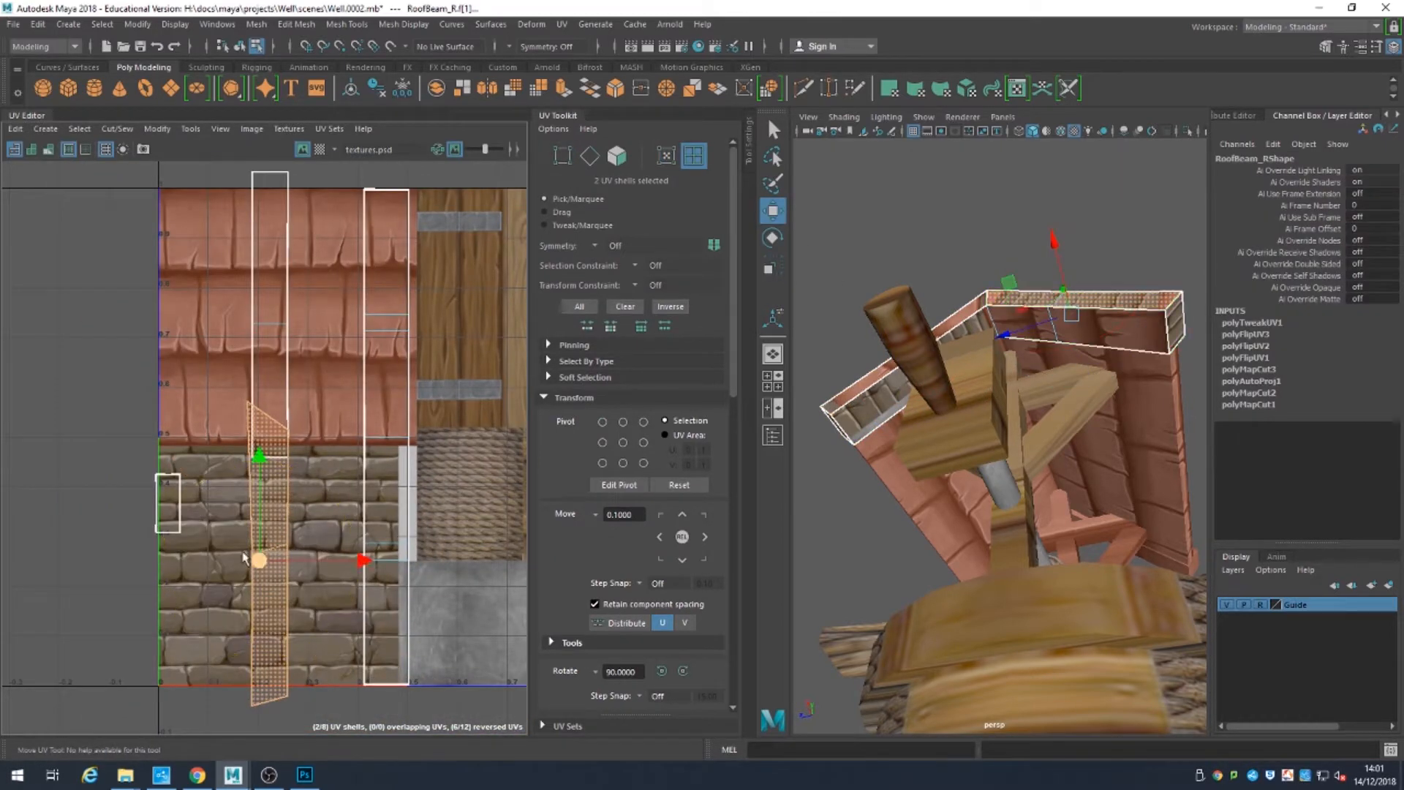
{"action": "left_click_drag", "start_coordinate": [260, 558], "coordinate": [214, 517]}
Step: Try levelling the slanted end UVs of the lower beam shells
{"action": "key", "text": "F9"}
{"action": "key", "text": "F12"}
{"action": "left_click_drag", "start_coordinate": [146, 337], "coordinate": [242, 413]}
{"action": "key", "text": "r"}
{"action": "left_click_drag", "start_coordinate": [213, 276], "coordinate": [301, 376]}
Step: Try placing the straightened lower shells on the plain wood area of the texture
{"action": "key", "text": "alt+F12"}
{"action": "left_click", "coordinate": [213, 480]}
{"action": "middle_click_drag", "start_coordinate": [213, 480], "coordinate": [443, 330]}
{"action": "middle_click_drag", "start_coordinate": [443, 330], "coordinate": [346, 338], "text": "alt"}
{"action": "right_click_drag", "start_coordinate": [346, 338], "coordinate": [409, 339], "text": "alt"}
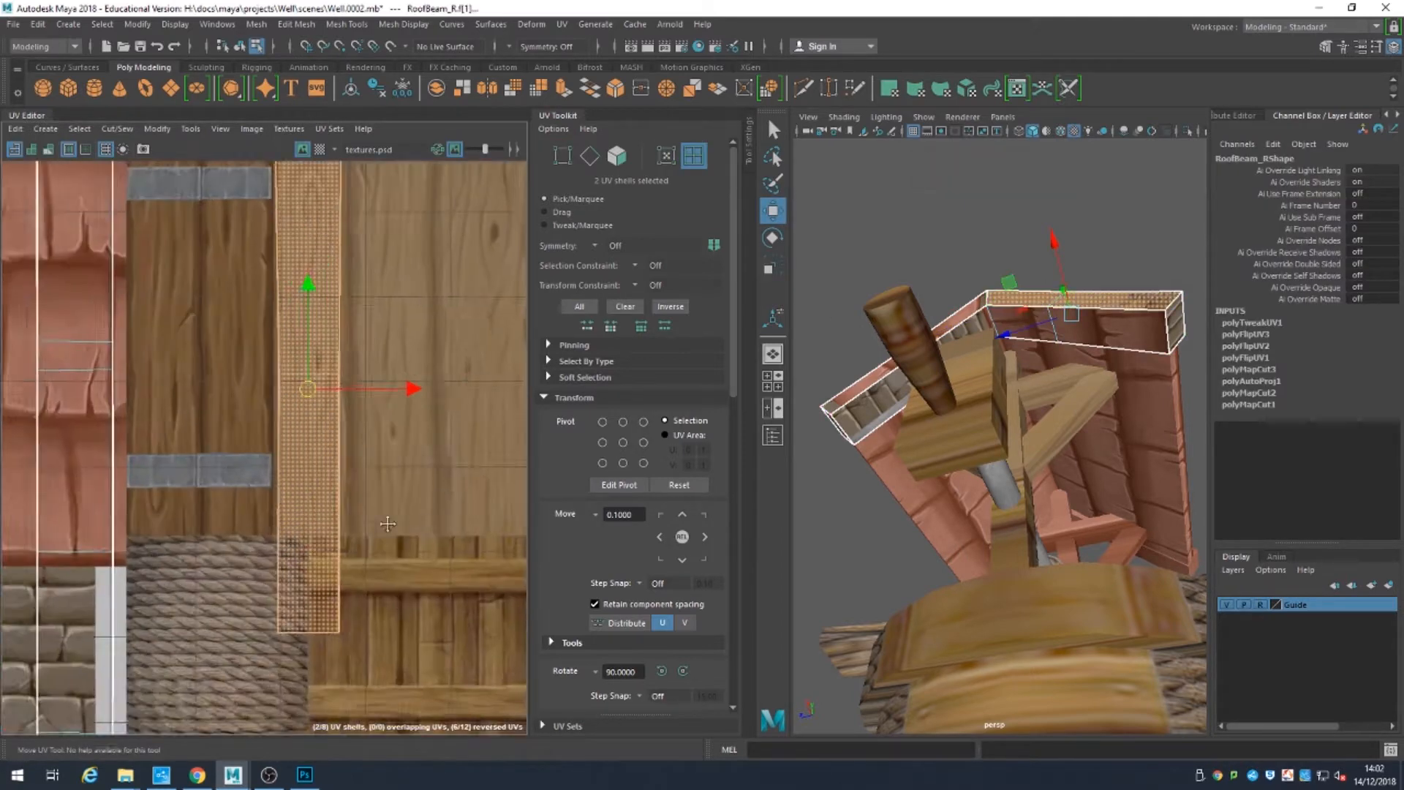
{"action": "middle_click_drag", "start_coordinate": [292, 347], "coordinate": [247, 424], "text": "alt"}
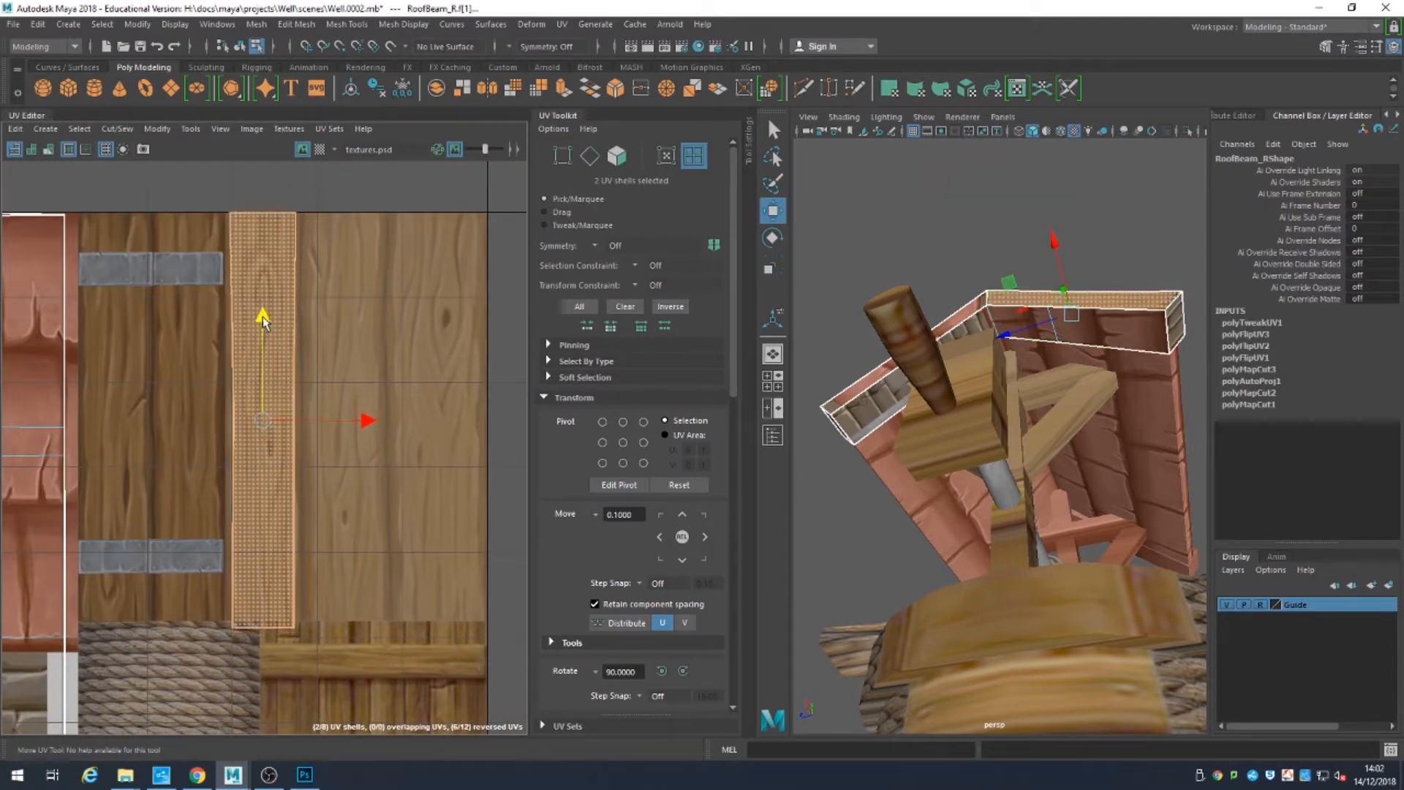
Step: Undo the rotating, straightening and placing of the V-shaped beam shells
{"action": "left_click_drag", "start_coordinate": [998, 365], "coordinate": [999, 512], "text": "alt"}
{"action": "right_click_drag", "start_coordinate": [378, 510], "coordinate": [160, 478], "text": "alt"}
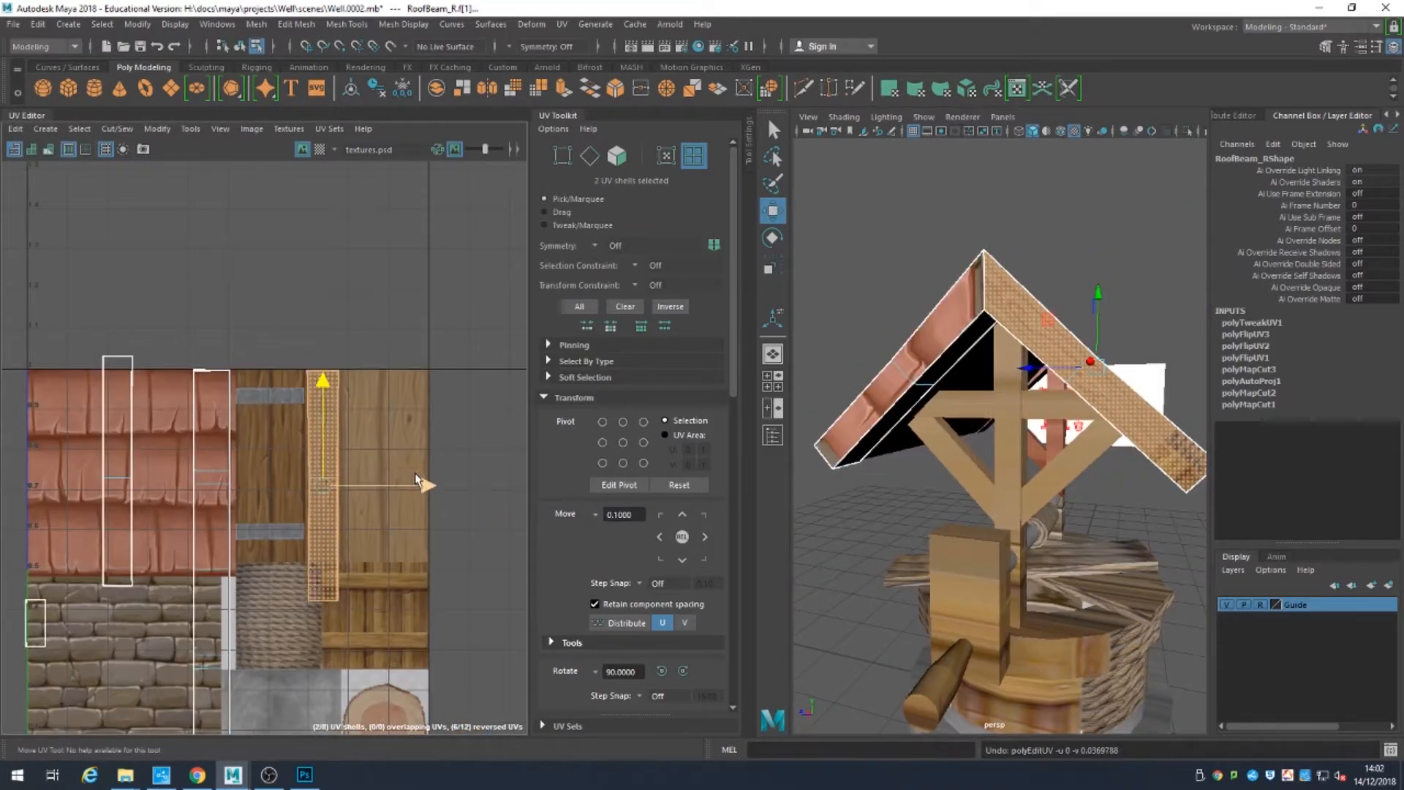
{"action": "key", "text": "ctrl+z"}
{"action": "key", "text": "ctrl+z"}
{"action": "key", "text": "ctrl+z"}
{"action": "key", "text": "ctrl+z"}
{"action": "key", "text": "ctrl+z"}
Step: Show the UVs of both roof beams and apply an automatic UV projection to RoofBeam_L's faces
{"action": "left_click_drag", "start_coordinate": [999, 439], "coordinate": [1079, 406], "text": "alt"}
{"action": "right_click_drag", "start_coordinate": [220, 454], "coordinate": [121, 352], "text": "alt"}
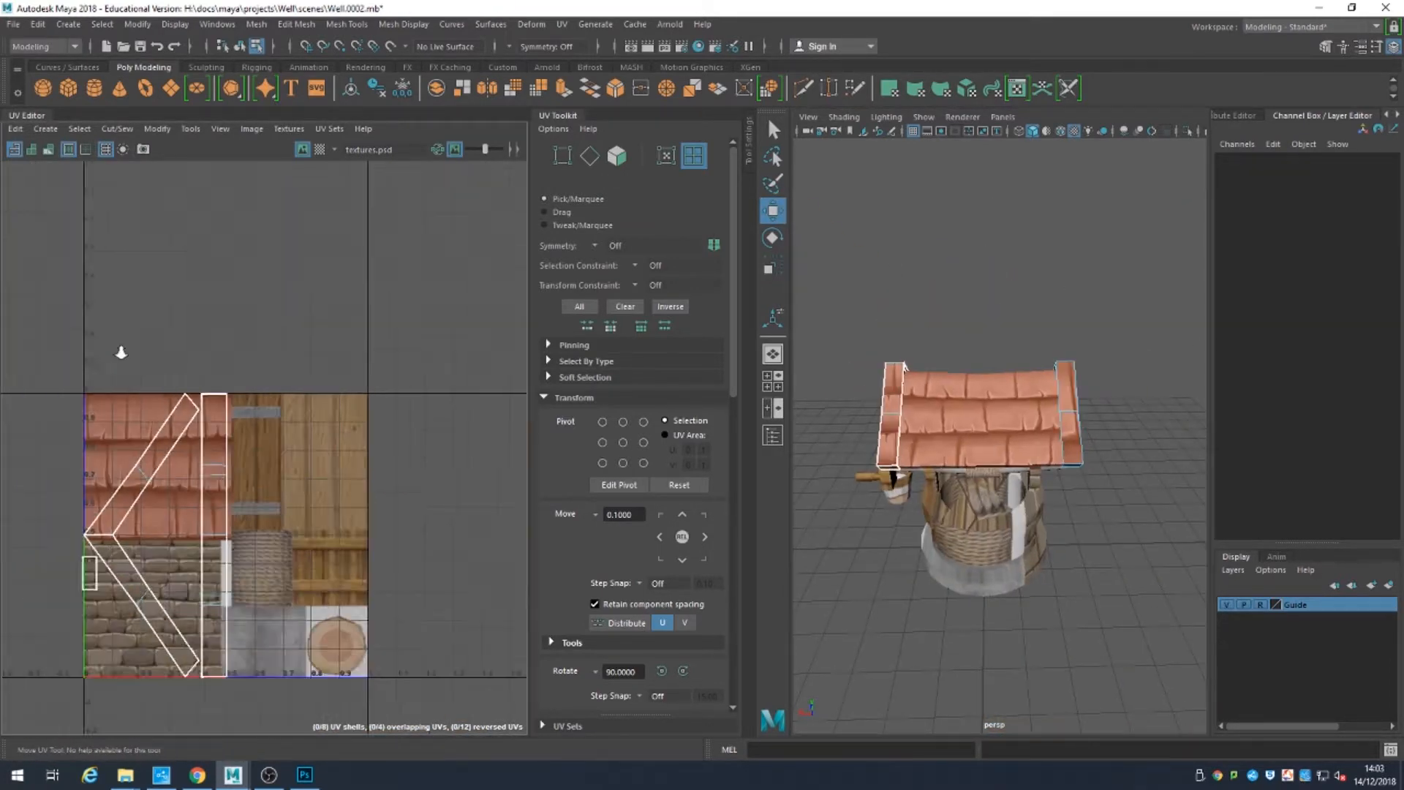
{"action": "middle_click_drag", "start_coordinate": [121, 352], "coordinate": [466, 313], "text": "alt"}
{"action": "key", "text": "F11"}
{"action": "left_click_drag", "start_coordinate": [204, 379], "coordinate": [293, 490]}
{"action": "left_click", "coordinate": [574, 397]}
{"action": "left_click", "coordinate": [615, 436]}
{"action": "middle_click_drag", "start_coordinate": [512, 658], "coordinate": [294, 659], "text": "alt"}
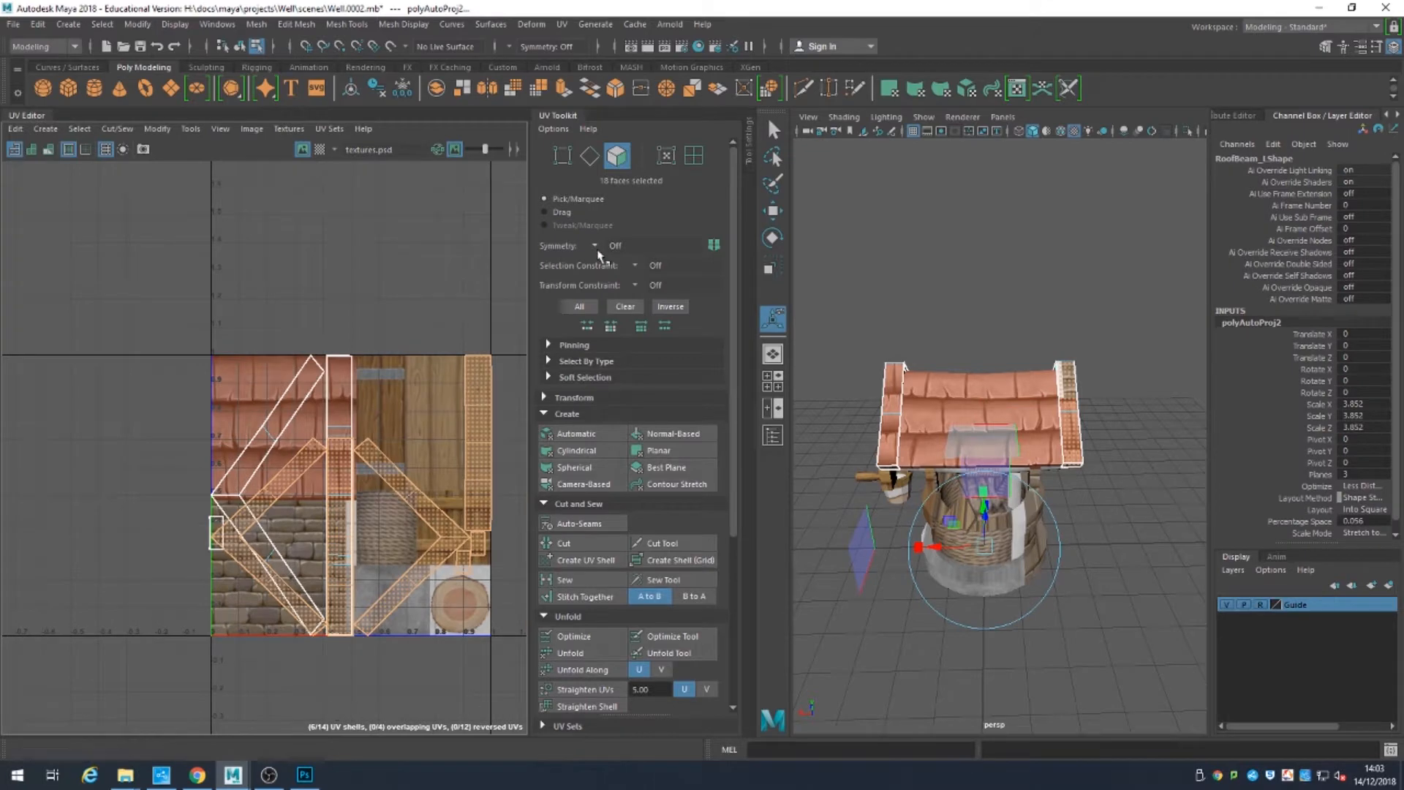
Step: Move RoofBeam_L's projected shells off the texture into the empty UV space beside it
{"action": "key", "text": "w"}
{"action": "left_click_drag", "start_coordinate": [458, 496], "coordinate": [157, 496]}
{"action": "middle_click_drag", "start_coordinate": [157, 496], "coordinate": [332, 456], "text": "alt"}
Step: Move RoofBeam_L's end-cap shells onto RoofBeam_R's end caps and stack them
{"action": "right_click_drag", "start_coordinate": [335, 581], "coordinate": [410, 582], "text": "alt"}
{"action": "left_click_drag", "start_coordinate": [366, 395], "coordinate": [431, 482]}
{"action": "left_click_drag", "start_coordinate": [395, 437], "coordinate": [436, 422]}
{"action": "scroll", "coordinate": [586, 662], "scroll_direction": "down", "scroll_amount": 5}
{"action": "left_click", "coordinate": [591, 585]}
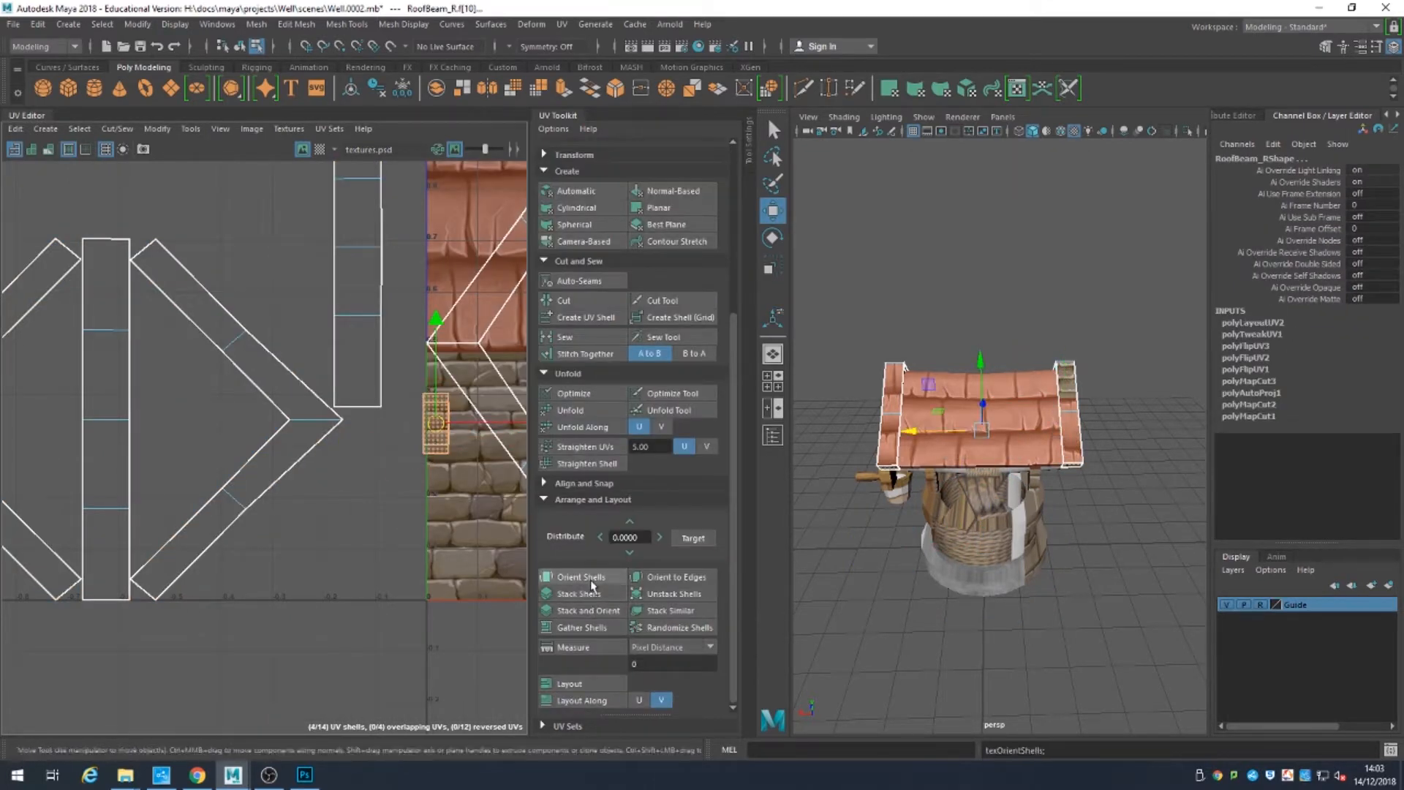
Step: Line up the end-cap shells of both beams and move them onto the grey area of the texture
{"action": "right_click_drag", "start_coordinate": [439, 519], "coordinate": [703, 603], "text": "alt"}
{"action": "middle_click_drag", "start_coordinate": [395, 588], "coordinate": [314, 532], "text": "alt"}
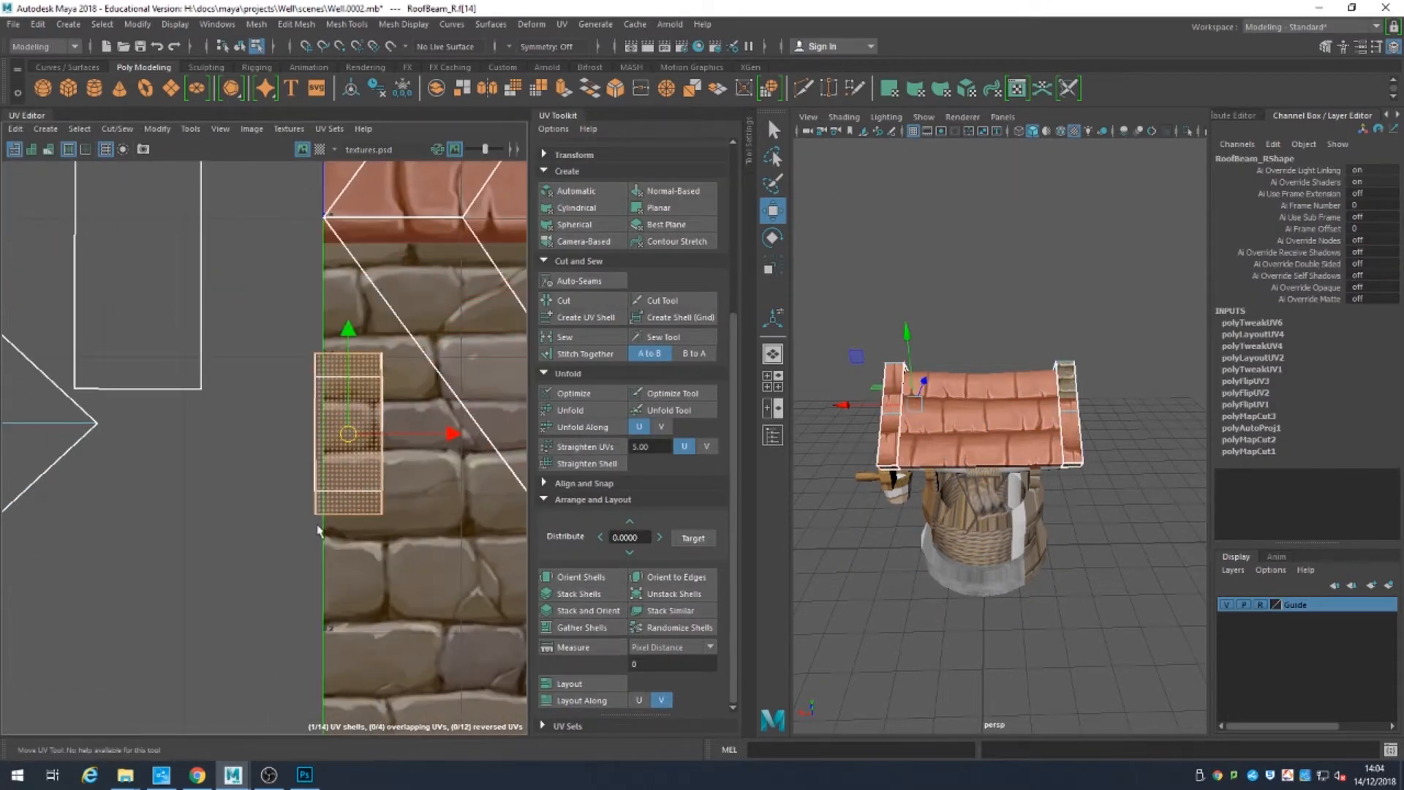
{"action": "left_click_drag", "start_coordinate": [207, 620], "coordinate": [429, 507]}
{"action": "left_click_drag", "start_coordinate": [354, 366], "coordinate": [355, 366]}
{"action": "right_click_drag", "start_coordinate": [386, 518], "coordinate": [387, 587], "text": "alt"}
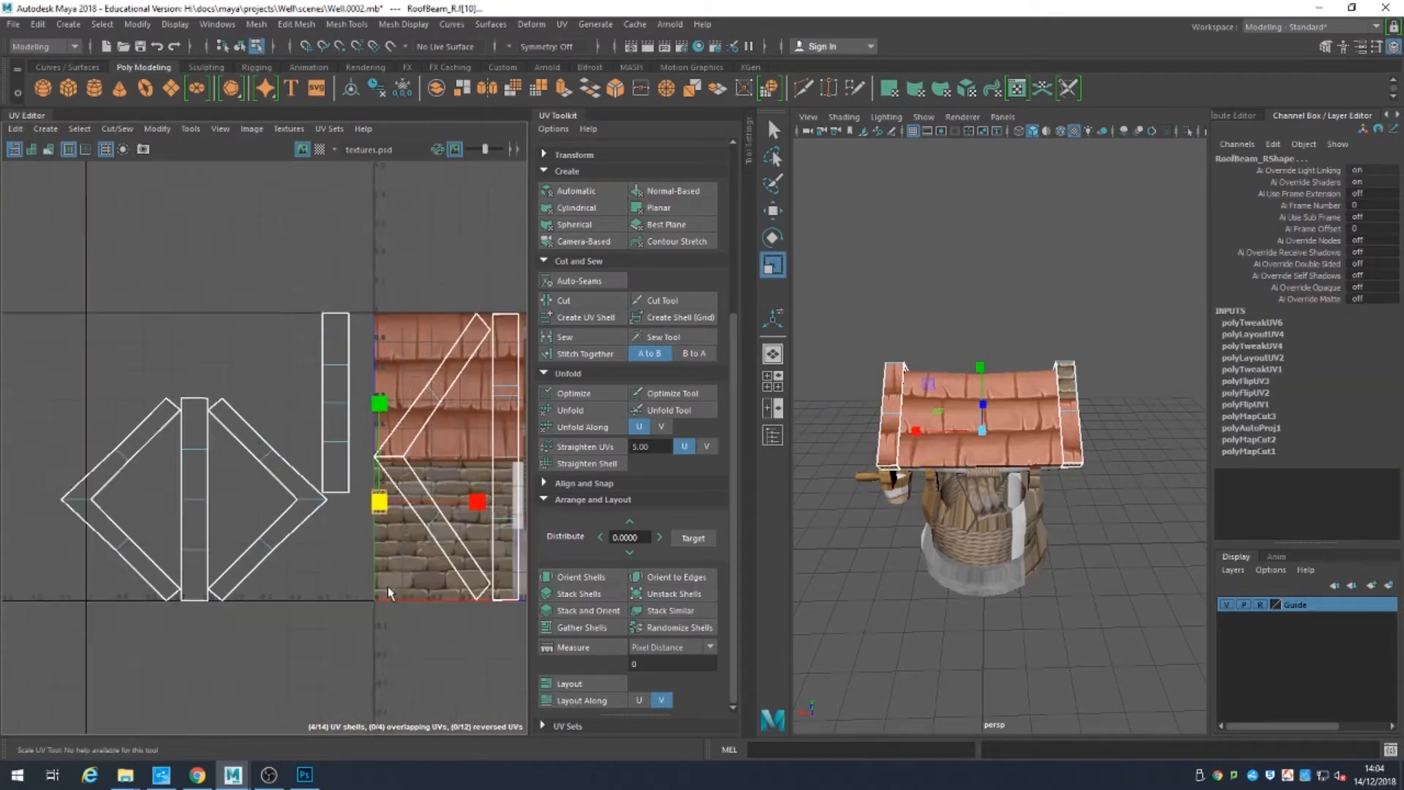
{"action": "middle_click_drag", "start_coordinate": [387, 586], "coordinate": [272, 571], "text": "alt"}
{"action": "key", "text": "w"}
{"action": "left_click_drag", "start_coordinate": [263, 488], "coordinate": [454, 548]}
Step: Stack RoofBeam_L's long strip shells onto RoofBeam_R's strip and scale them to the same length
{"action": "left_click", "coordinate": [219, 386]}
{"action": "left_click_drag", "start_coordinate": [219, 385], "coordinate": [396, 448]}
{"action": "key", "text": "w"}
{"action": "scroll", "coordinate": [443, 466], "scroll_direction": "up", "scroll_amount": 3}
{"action": "left_click", "coordinate": [580, 594]}
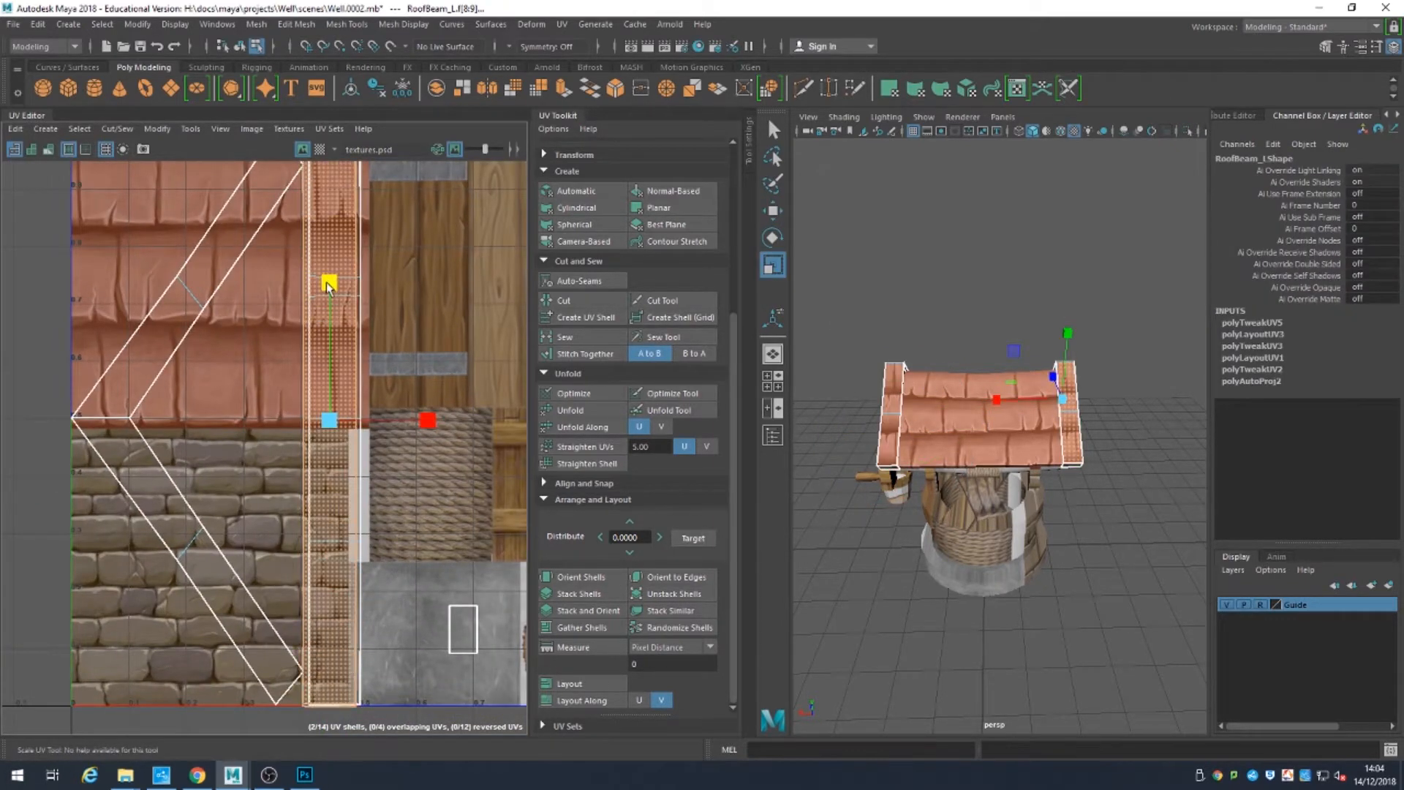
{"action": "left_click_drag", "start_coordinate": [410, 215], "coordinate": [325, 625]}
Step: Flip one of RoofBeam_L's V-shaped shells horizontally and stack it on the opposite V-shaped shell
{"action": "scroll", "coordinate": [468, 505], "scroll_direction": "down", "scroll_amount": 3}
{"action": "middle_click_drag", "start_coordinate": [220, 497], "coordinate": [443, 482], "text": "alt"}
{"action": "left_click", "coordinate": [307, 468]}
{"action": "scroll", "coordinate": [611, 398], "scroll_direction": "up", "scroll_amount": 5}
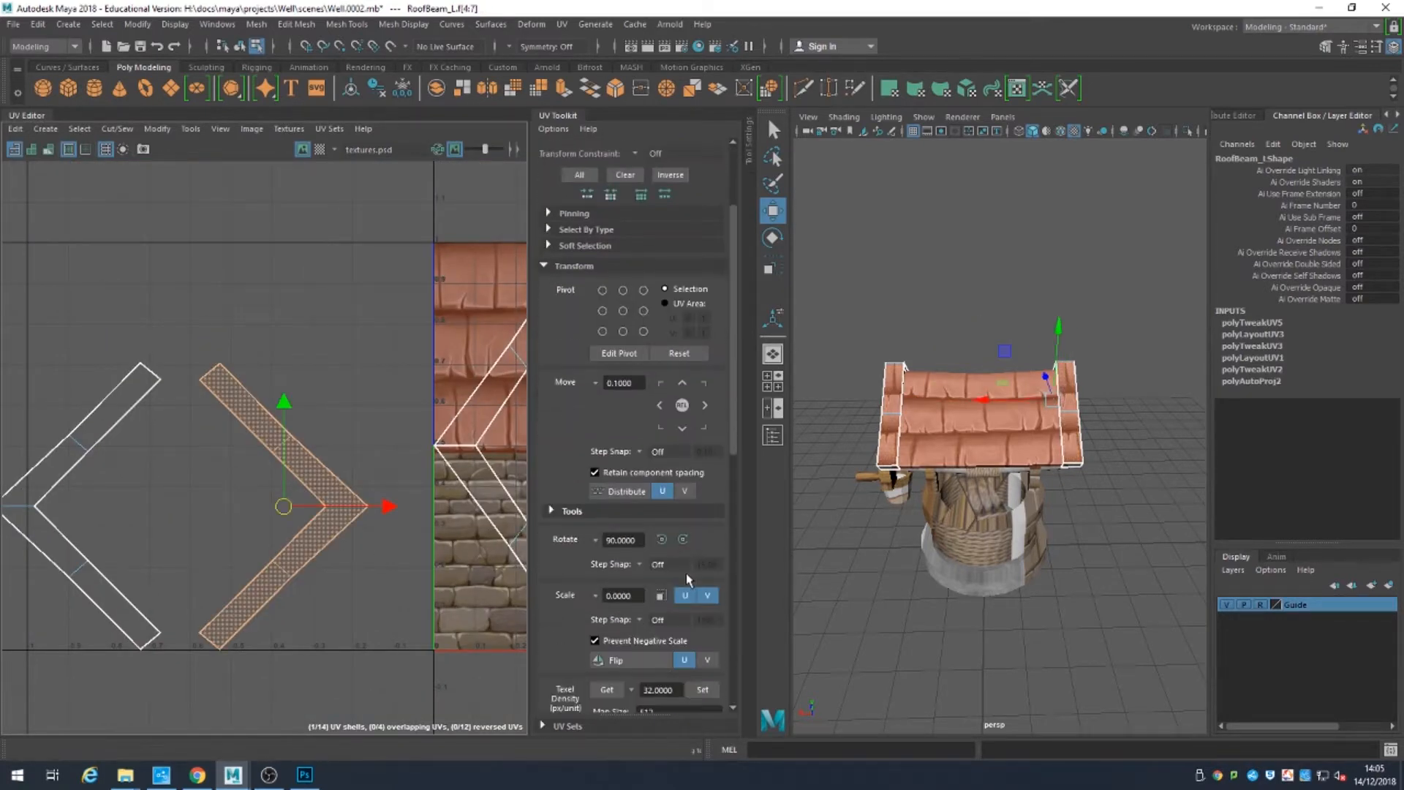
{"action": "left_click", "coordinate": [629, 660]}
{"action": "left_click_drag", "start_coordinate": [384, 510], "coordinate": [180, 509]}
{"action": "middle_click_drag", "start_coordinate": [180, 509], "coordinate": [363, 512], "text": "alt"}
{"action": "scroll", "coordinate": [612, 512], "scroll_direction": "down", "scroll_amount": 5}
{"action": "left_click", "coordinate": [581, 595]}
Step: Cut RoofBeam_L's V-shaped shells apart along the apex edges
{"action": "right_click_drag", "start_coordinate": [235, 508], "coordinate": [236, 457]}
{"action": "left_click", "coordinate": [213, 508]}
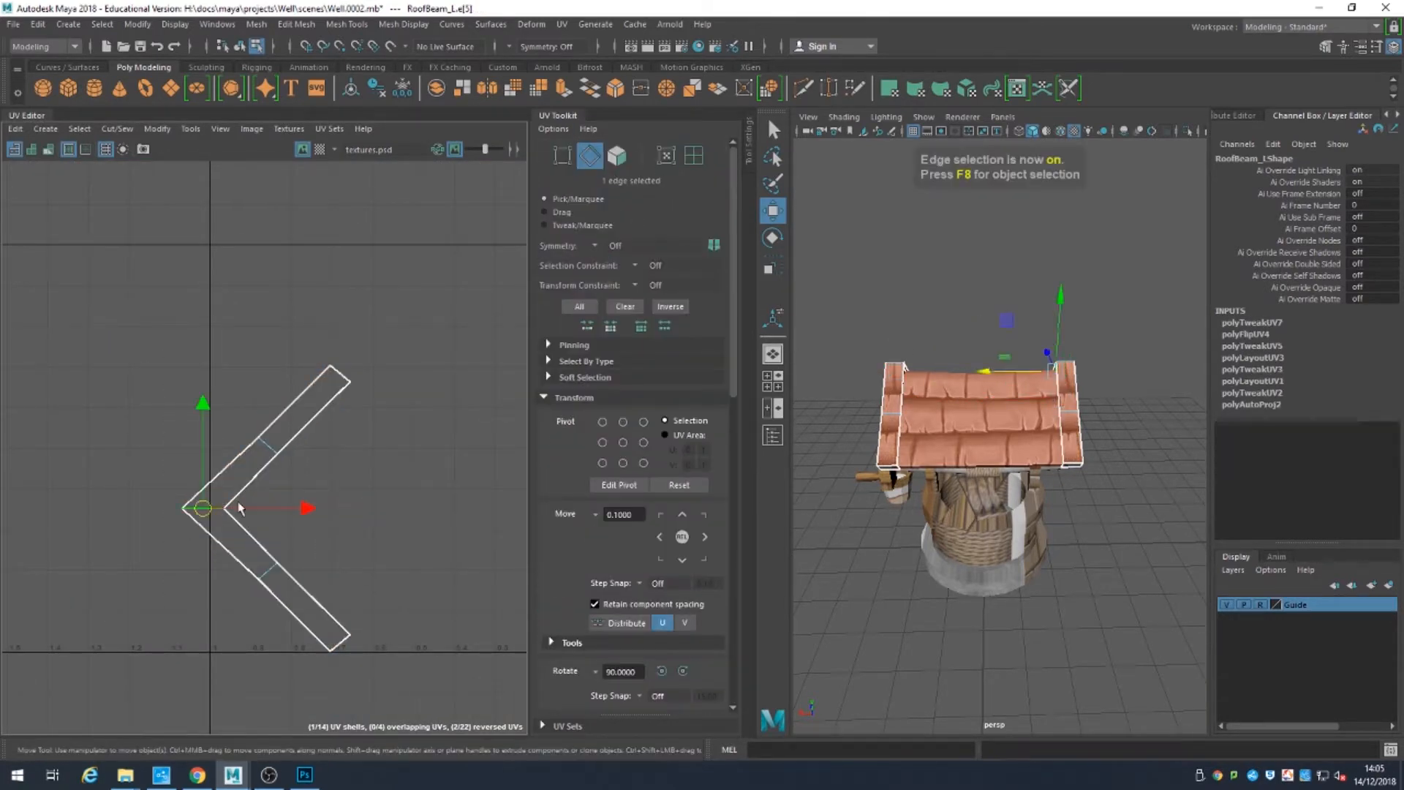
{"action": "left_click_drag", "start_coordinate": [1082, 351], "coordinate": [1008, 313], "text": "alt"}
{"action": "scroll", "coordinate": [1007, 313], "scroll_direction": "up", "scroll_amount": 5}
{"action": "left_click", "coordinate": [1030, 306], "text": "shift"}
{"action": "left_click", "coordinate": [575, 397]}
{"action": "left_click", "coordinate": [559, 544]}
Step: Move RoofBeam_L's V-shaped shells onto RoofBeam_R's V-shaped shells and match their size
{"action": "left_click", "coordinate": [693, 155], "text": "ctrl"}
{"action": "scroll", "coordinate": [413, 541], "scroll_direction": "down", "scroll_amount": 3}
{"action": "left_click_drag", "start_coordinate": [406, 523], "coordinate": [520, 523]}
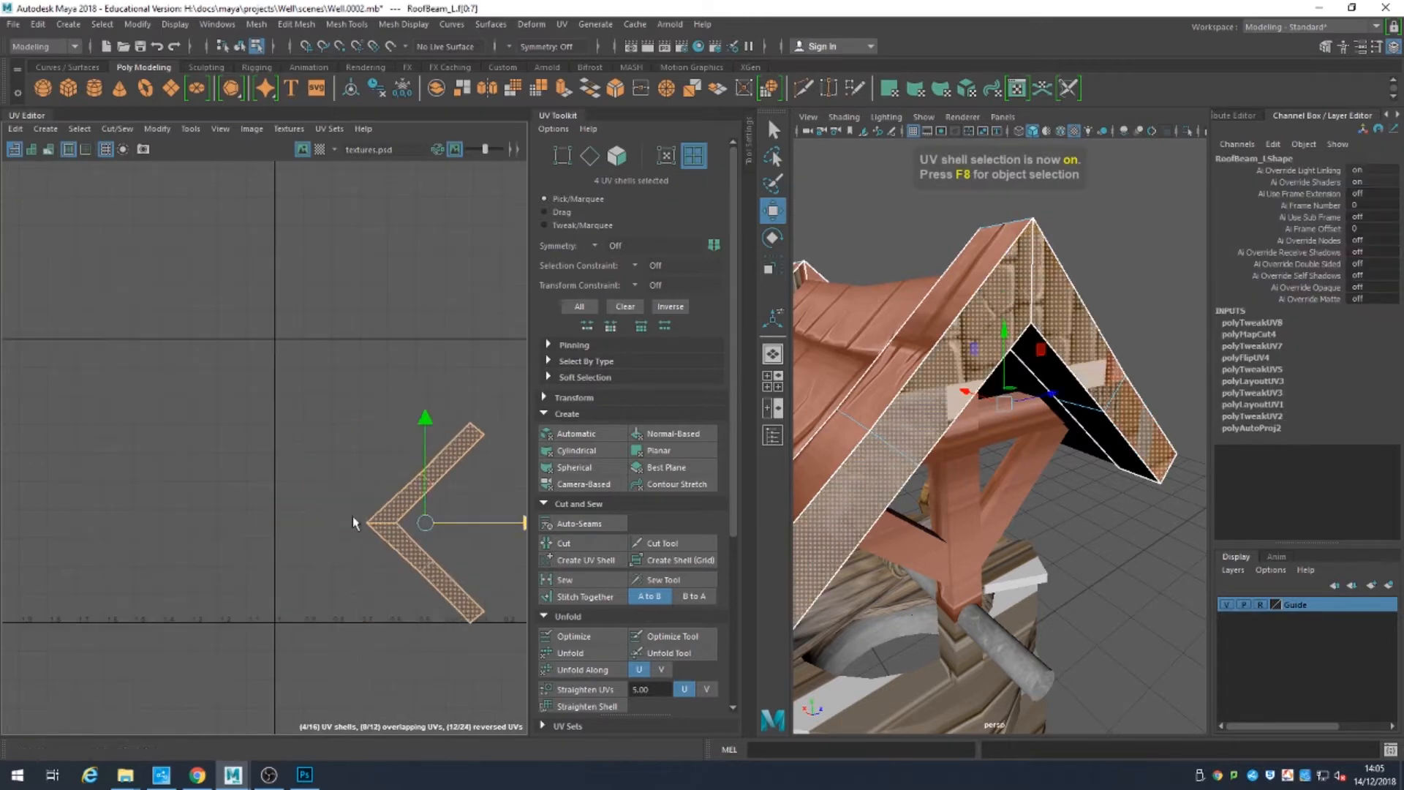
{"action": "middle_click_drag", "start_coordinate": [520, 523], "coordinate": [373, 513], "text": "alt"}
{"action": "left_click_drag", "start_coordinate": [280, 513], "coordinate": [468, 476]}
{"action": "key", "text": "r"}
{"action": "scroll", "coordinate": [614, 577], "scroll_direction": "down", "scroll_amount": 4}
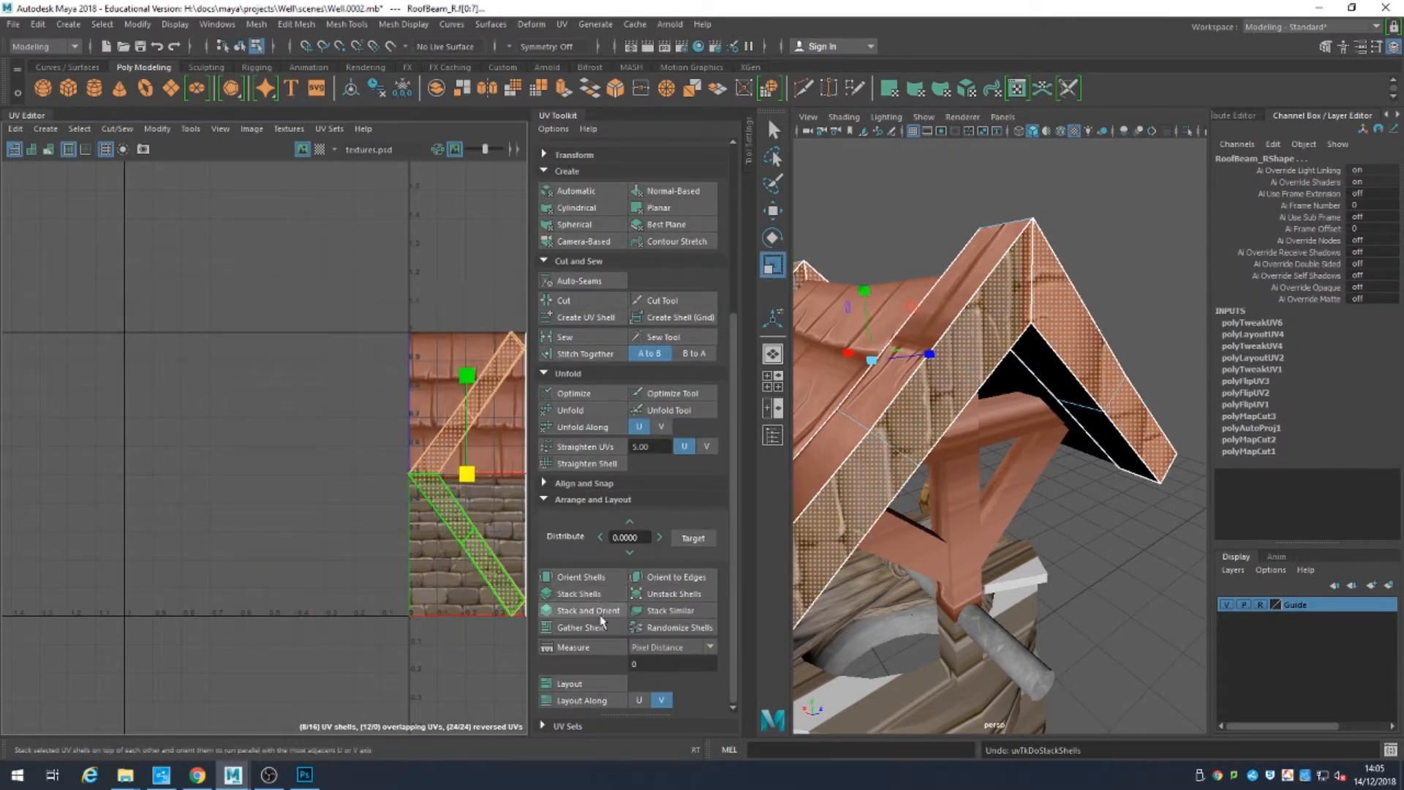
Step: Rotate the upper and lower halves of the combined V-shaped shells upright
{"action": "middle_click_drag", "start_coordinate": [333, 528], "coordinate": [209, 511], "text": "alt"}
{"action": "scroll", "coordinate": [250, 512], "scroll_direction": "up", "scroll_amount": 3}
{"action": "left_click", "coordinate": [443, 272]}
{"action": "key", "text": "e"}
{"action": "left_click_drag", "start_coordinate": [509, 296], "coordinate": [514, 235]}
{"action": "left_click", "coordinate": [432, 540]}
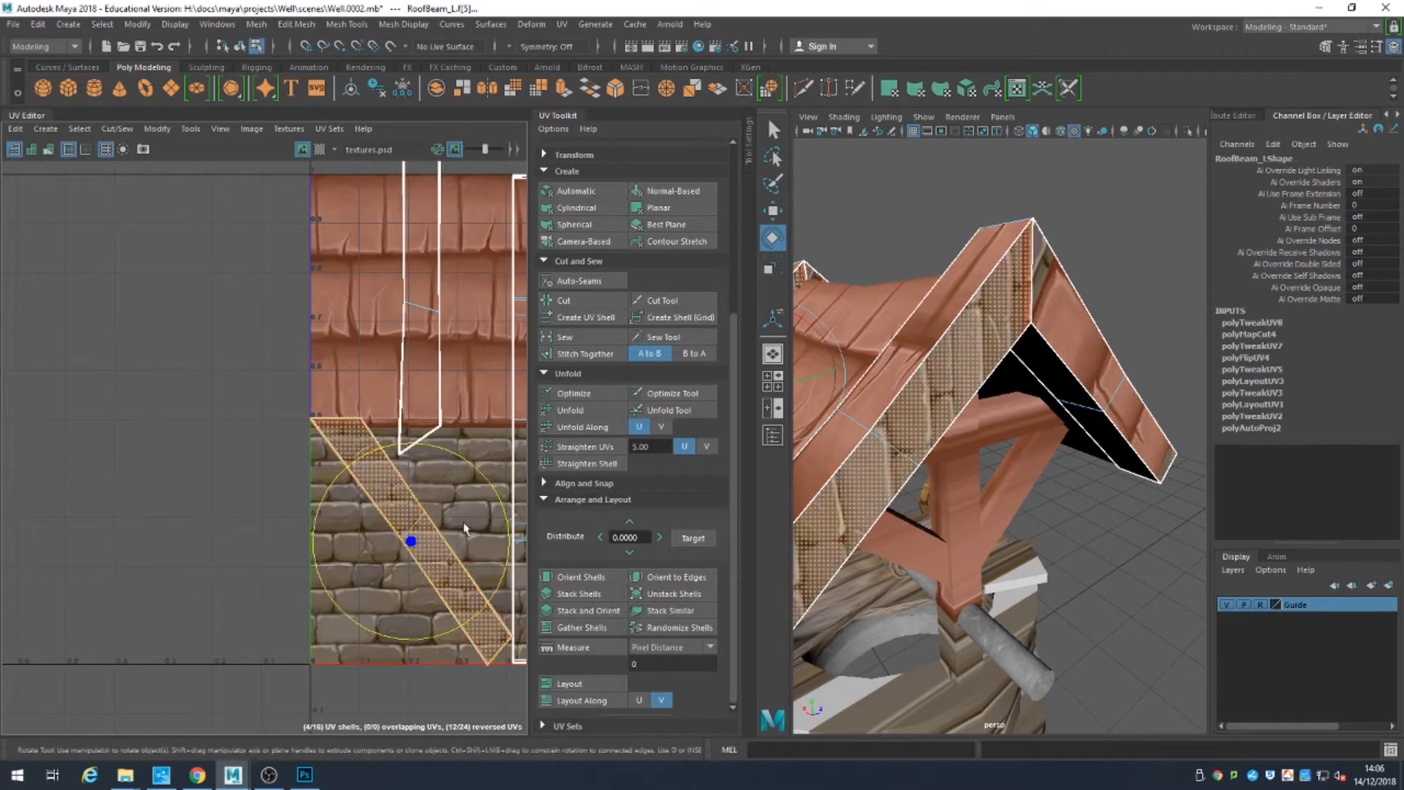
{"action": "left_click_drag", "start_coordinate": [466, 530], "coordinate": [333, 464]}
{"action": "key", "text": "w"}
Step: Flatten the slanted end and middle UVs of both upright shell stacks so they run level
{"action": "key", "text": "F12"}
{"action": "left_click_drag", "start_coordinate": [229, 298], "coordinate": [388, 351]}
{"action": "key", "text": "r"}
{"action": "left_click_drag", "start_coordinate": [341, 223], "coordinate": [341, 322]}
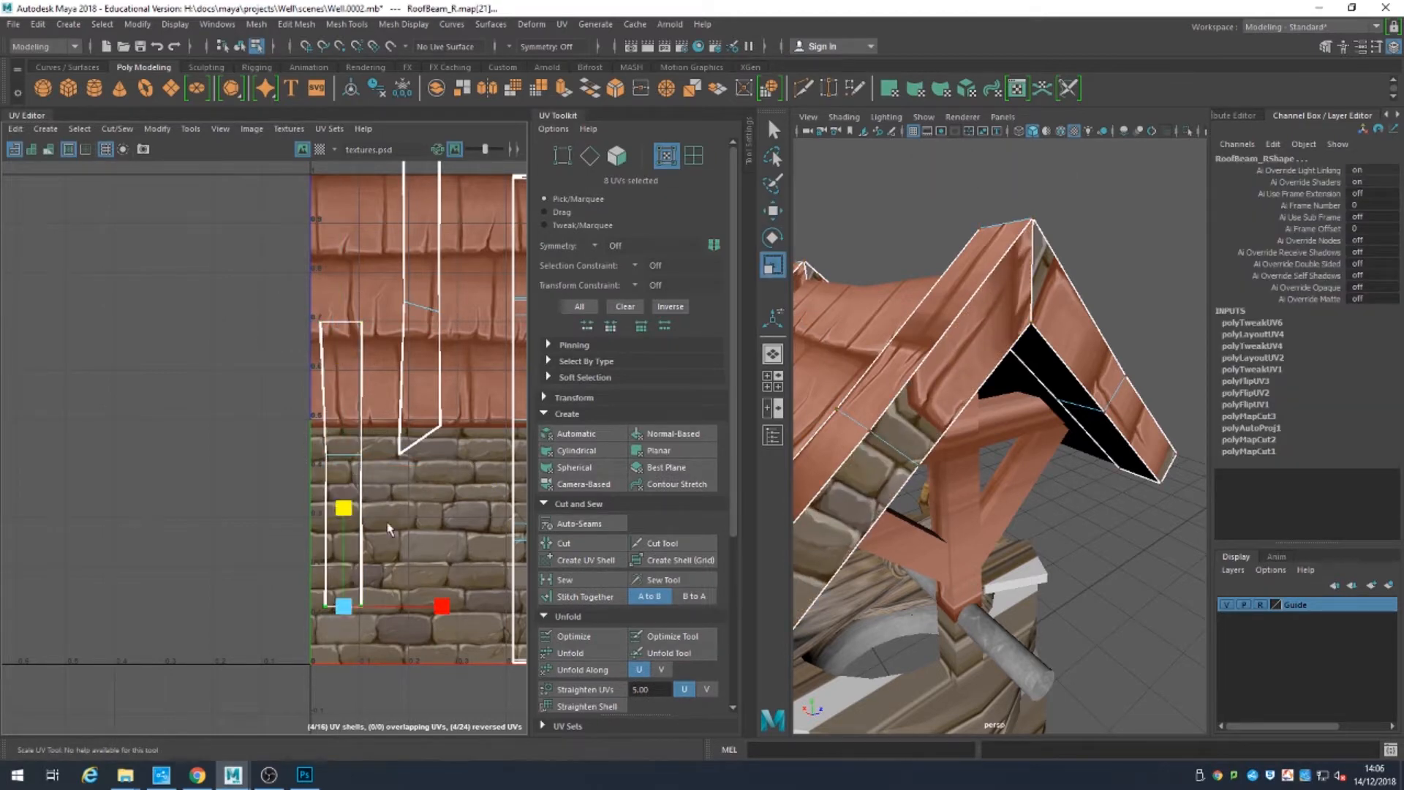
{"action": "left_click_drag", "start_coordinate": [421, 211], "coordinate": [421, 307]}
{"action": "left_click_drag", "start_coordinate": [485, 150], "coordinate": [494, 149]}
{"action": "middle_click_drag", "start_coordinate": [421, 219], "coordinate": [373, 325], "text": "alt"}
{"action": "left_click_drag", "start_coordinate": [335, 237], "coordinate": [408, 282]}
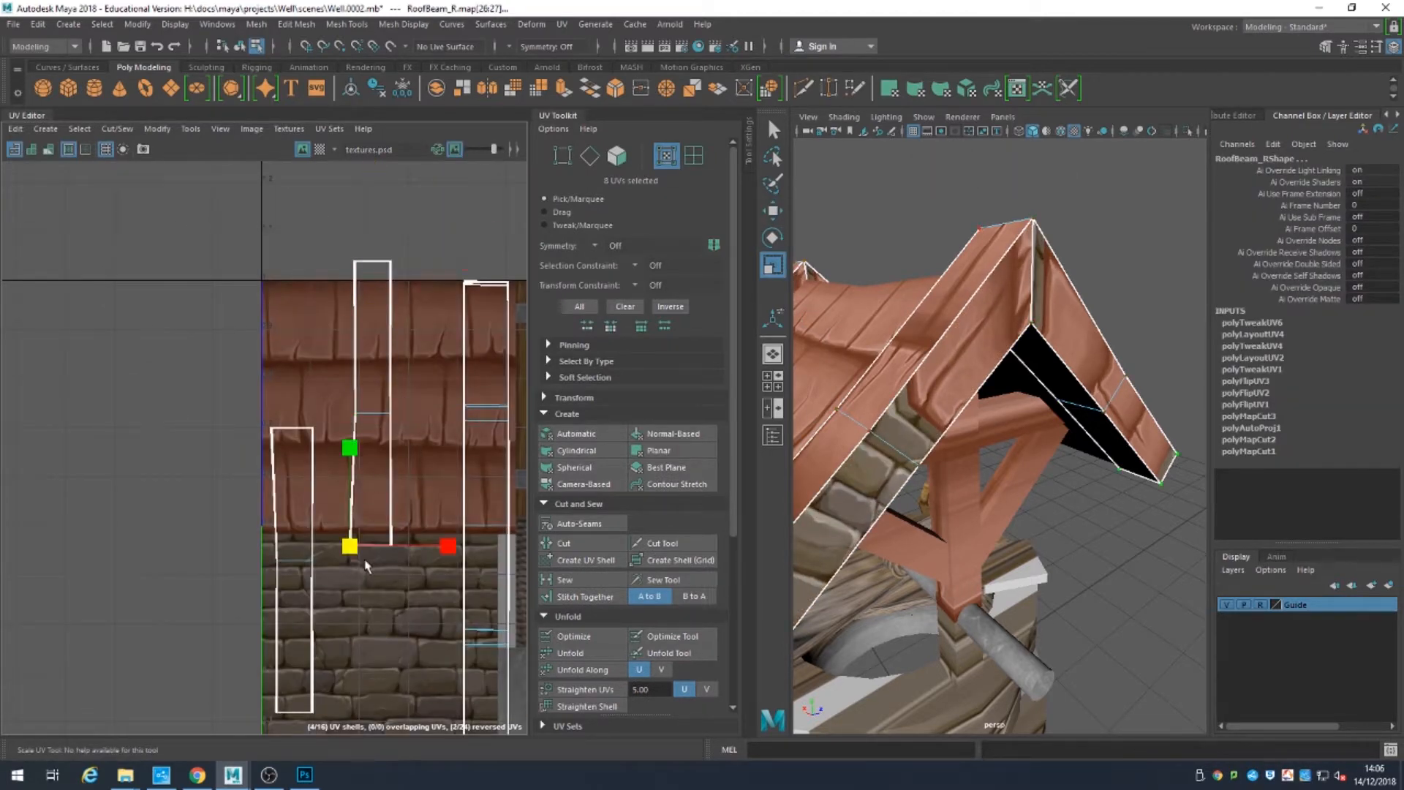
Step: Place the upper upright shell stack on the plain wood area and scale it to fit
{"action": "right_click_drag", "start_coordinate": [372, 432], "coordinate": [475, 454]}
{"action": "left_click", "coordinate": [384, 407]}
{"action": "middle_click_drag", "start_coordinate": [384, 407], "coordinate": [186, 382], "text": "alt"}
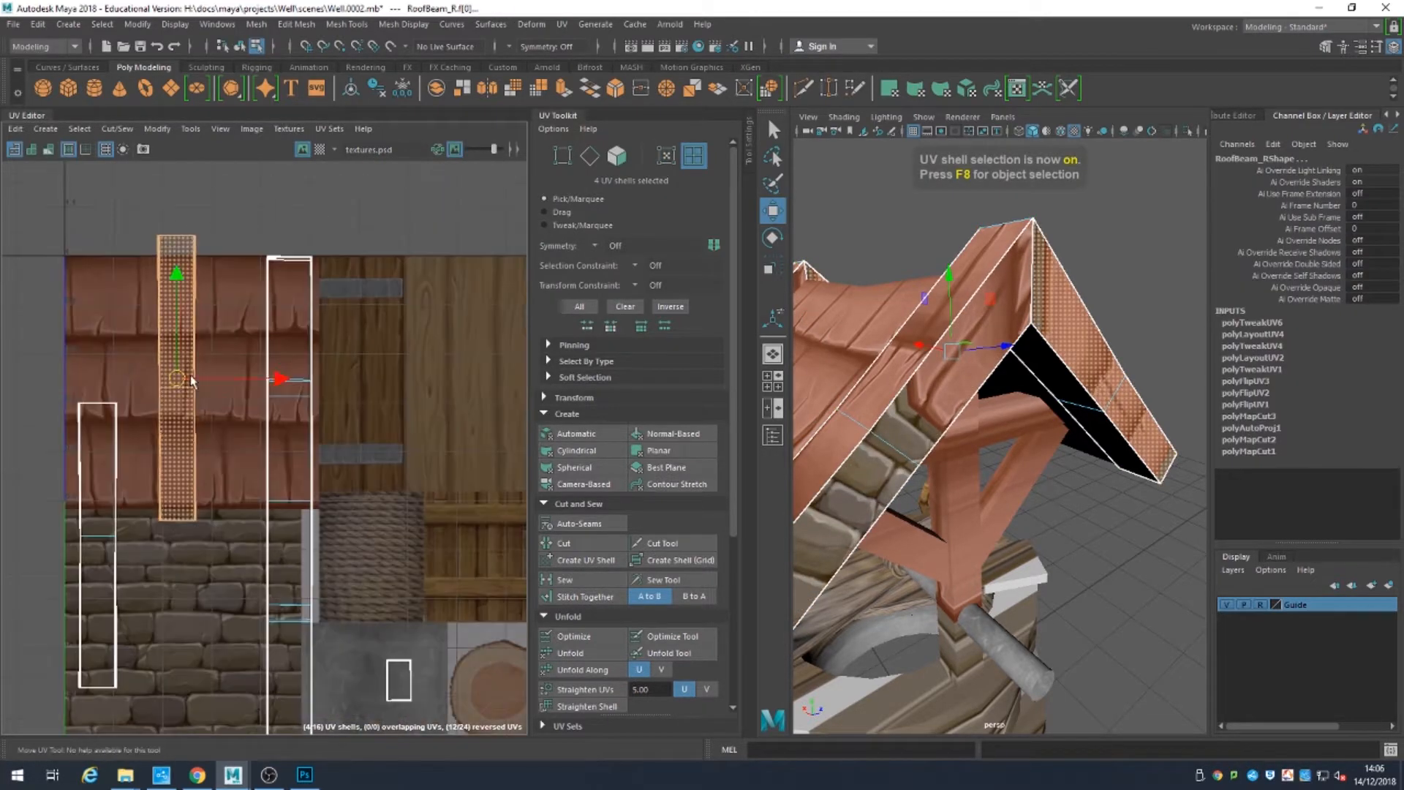
{"action": "left_click_drag", "start_coordinate": [183, 380], "coordinate": [432, 378]}
{"action": "key", "text": "r"}
Step: Place the upright shell stacks of the roof beams' front faces side by side on the plain wood area and scale them to fit
{"action": "left_click_drag", "start_coordinate": [40, 490], "coordinate": [139, 541]}
{"action": "key", "text": "w"}
{"action": "left_click_drag", "start_coordinate": [97, 545], "coordinate": [472, 387]}
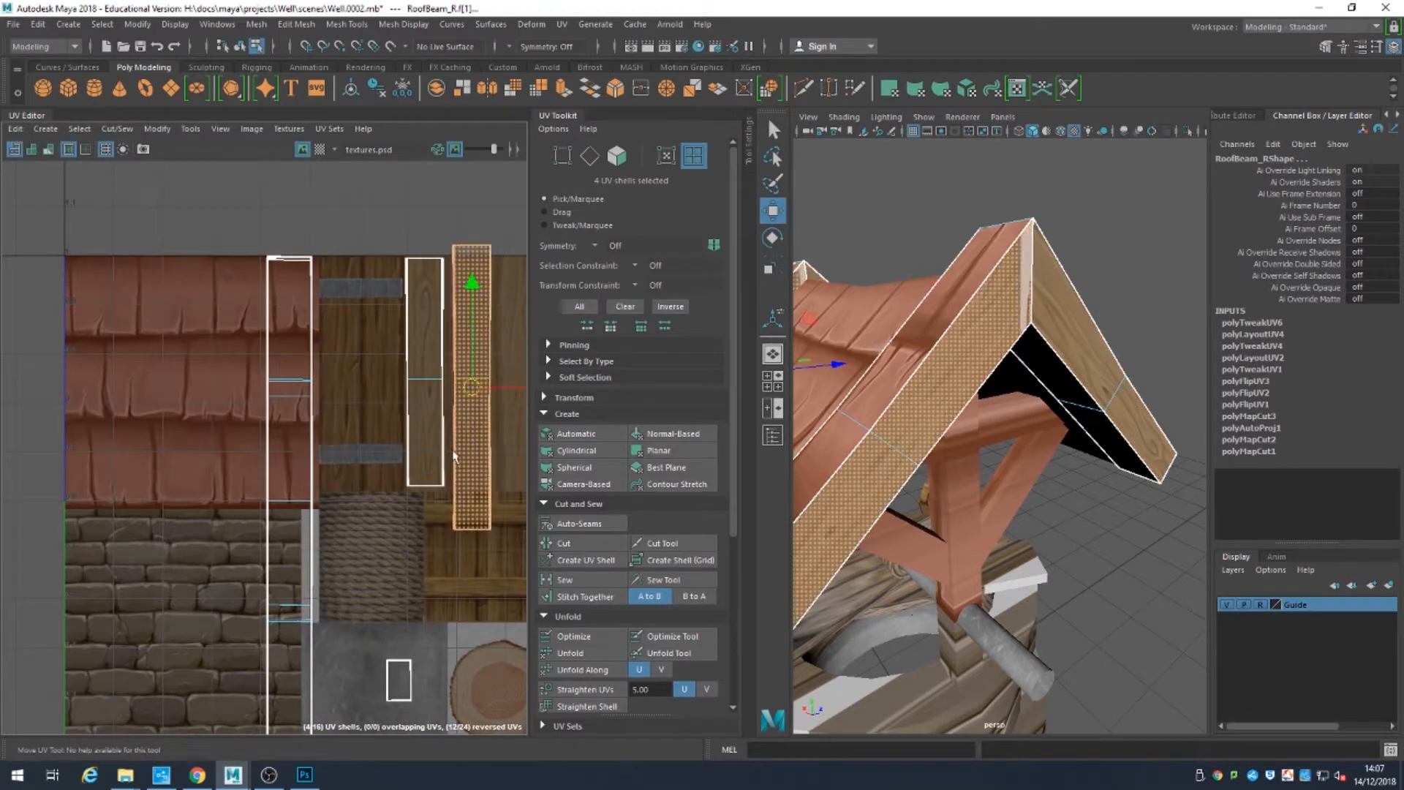
{"action": "middle_click_drag", "start_coordinate": [472, 388], "coordinate": [313, 385], "text": "alt"}
{"action": "scroll", "coordinate": [313, 385], "scroll_direction": "up", "scroll_amount": 2}
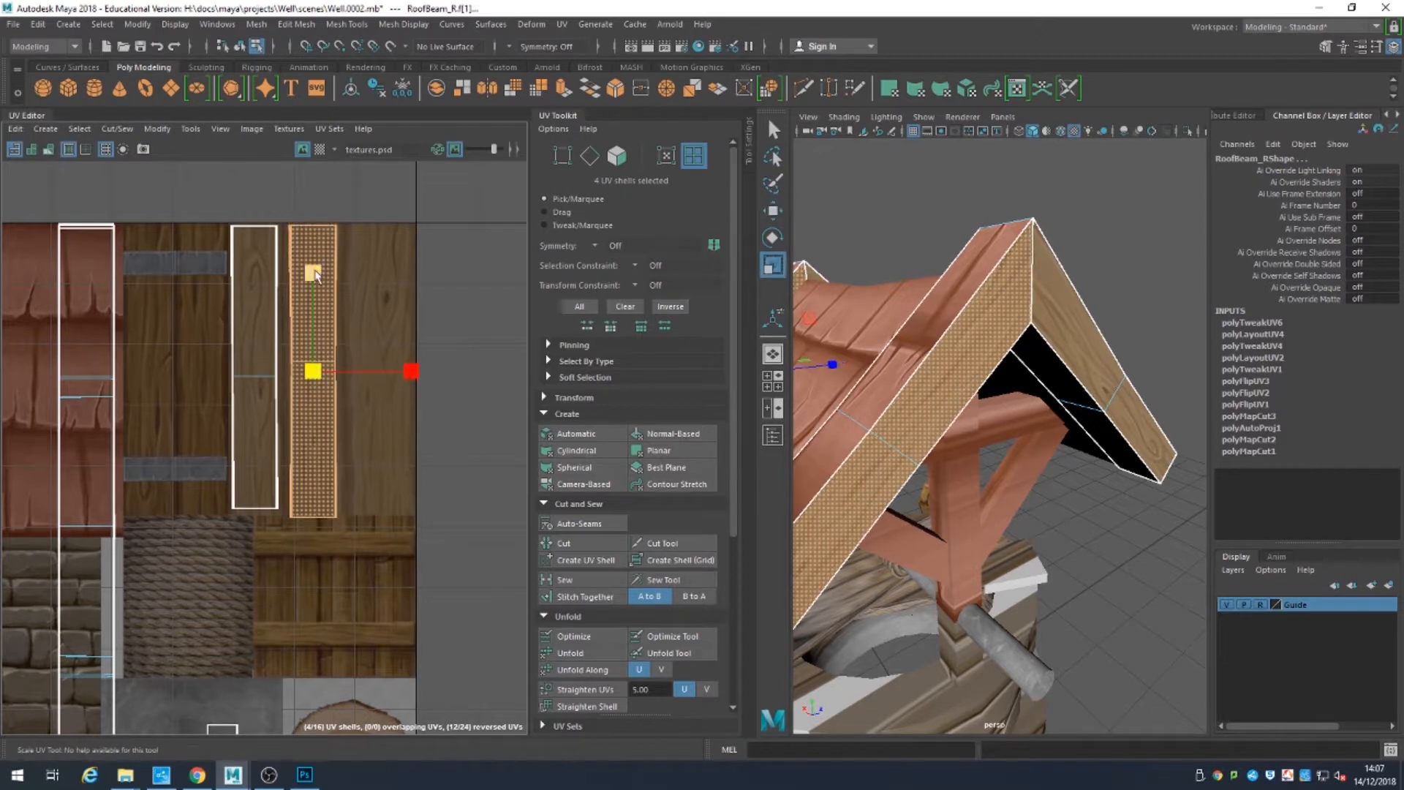
{"action": "left_click", "coordinate": [258, 389]}
{"action": "left_click_drag", "start_coordinate": [411, 367], "coordinate": [356, 367]}
{"action": "key", "text": "w"}
{"action": "middle_click_drag", "start_coordinate": [114, 559], "coordinate": [234, 485], "text": "alt"}
{"action": "scroll", "coordinate": [234, 486], "scroll_direction": "down", "scroll_amount": 1}
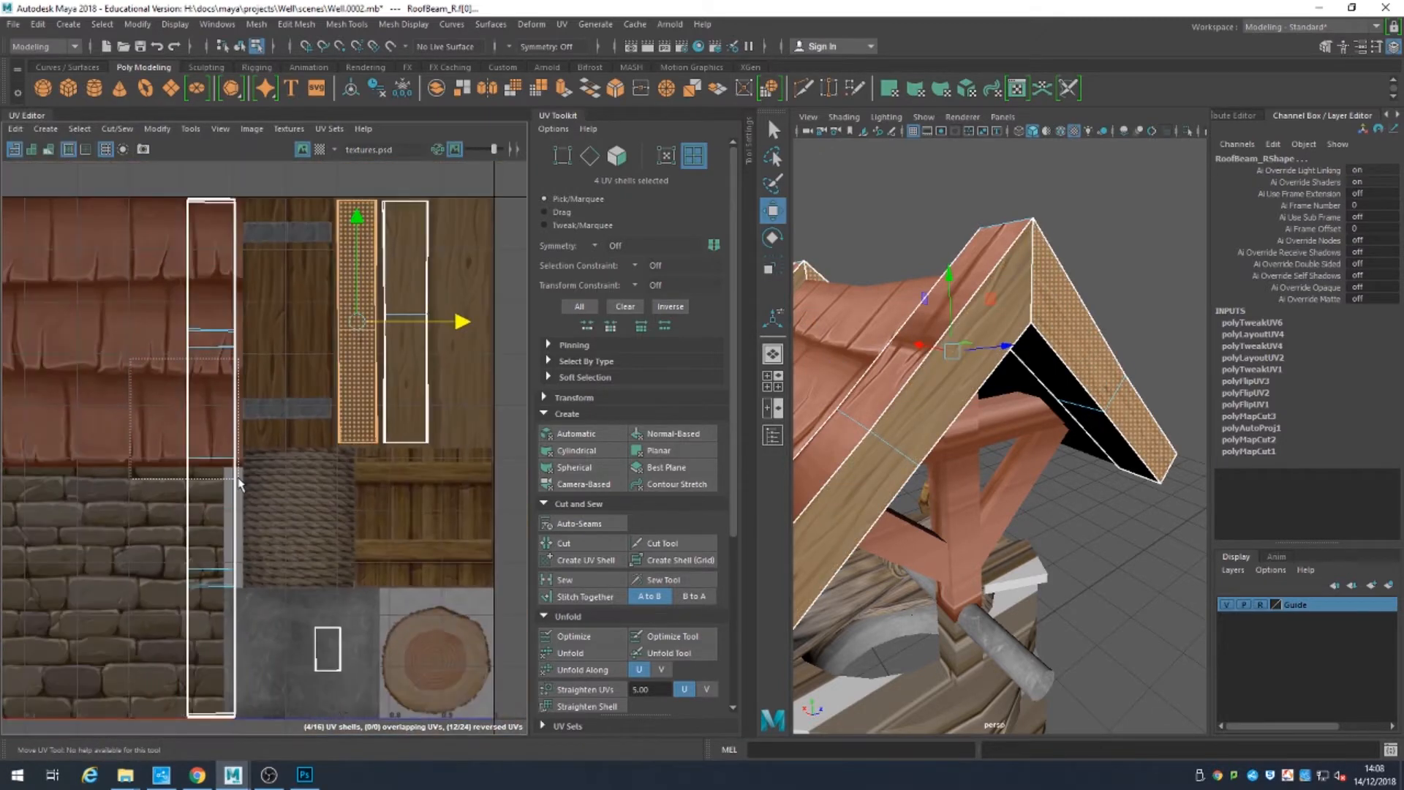
Step: Cut the long edge-strip shells of both roof beams in two at the underside edges of the roof peak
{"action": "left_click", "coordinate": [219, 482]}
{"action": "left_click", "coordinate": [512, 431]}
{"action": "left_click", "coordinate": [905, 376]}
{"action": "left_click_drag", "start_coordinate": [905, 376], "coordinate": [1000, 301], "text": "alt"}
{"action": "right_click_drag", "start_coordinate": [1000, 301], "coordinate": [1000, 249]}
{"action": "left_click", "coordinate": [927, 414]}
{"action": "left_click_drag", "start_coordinate": [1000, 249], "coordinate": [877, 329], "text": "alt"}
{"action": "left_click", "coordinate": [923, 417], "text": "shift"}
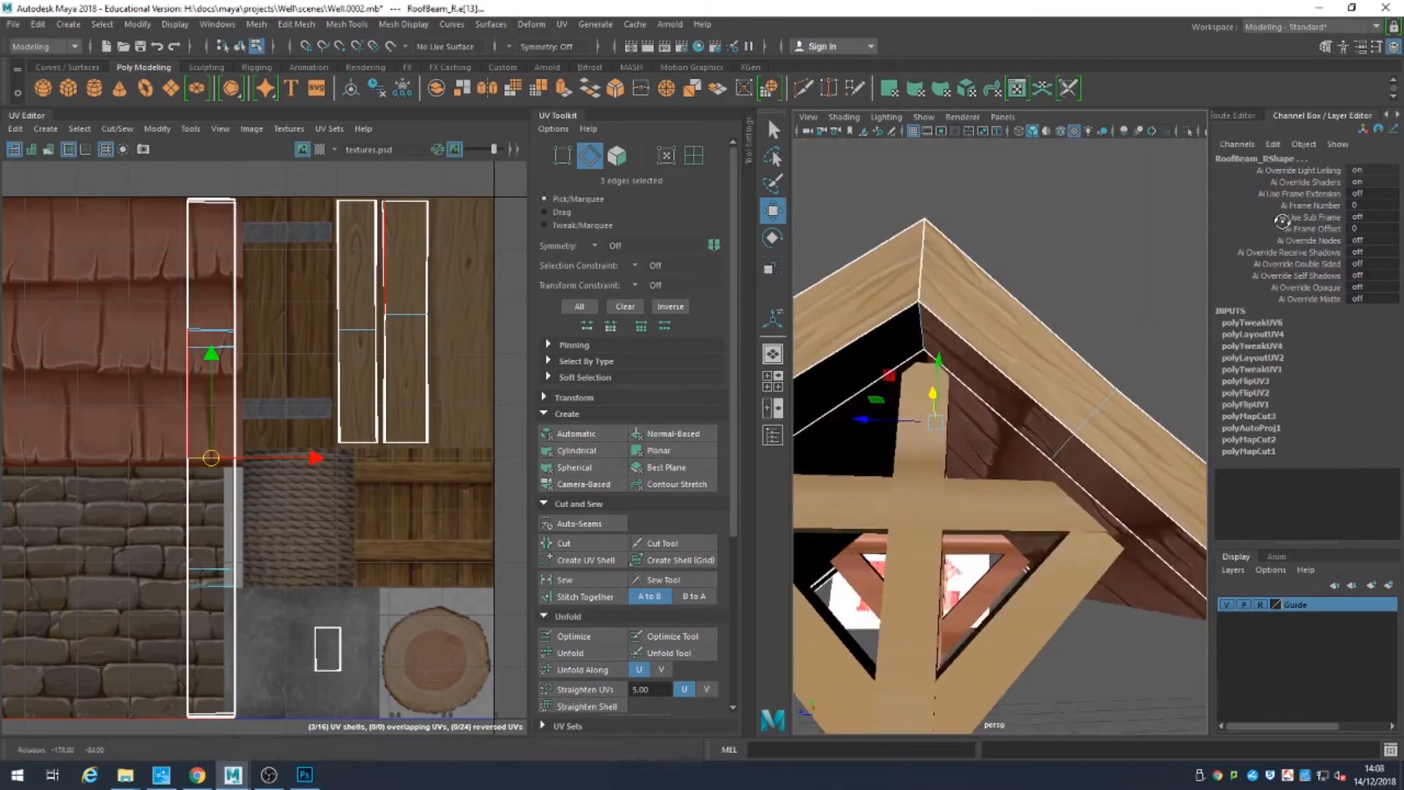
{"action": "left_click", "coordinate": [572, 543]}
Step: Move both halves of the cut edge strips onto the plain wood area and scale them to its height
{"action": "right_click_drag", "start_coordinate": [219, 381], "coordinate": [260, 417]}
{"action": "left_click_drag", "start_coordinate": [171, 300], "coordinate": [564, 349]}
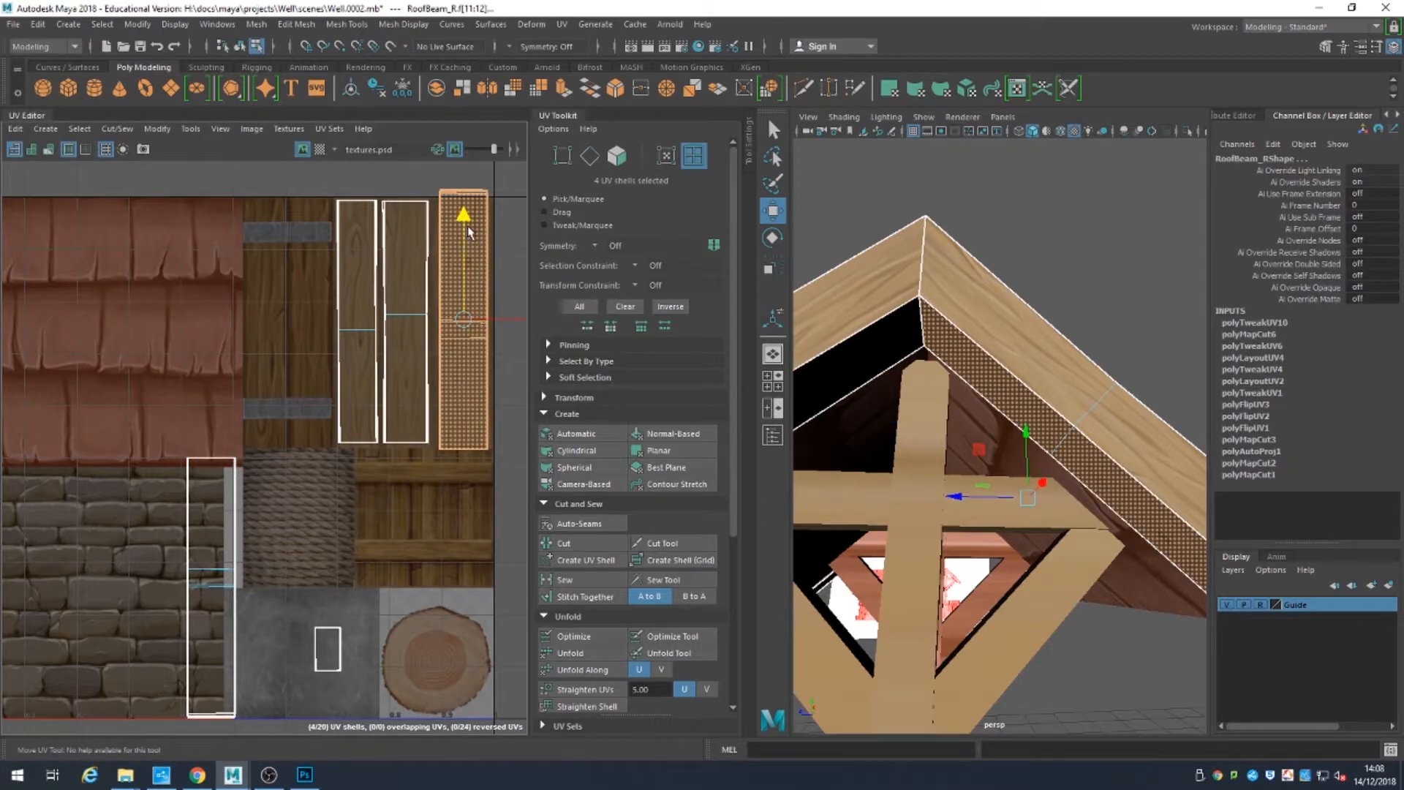
{"action": "key", "text": "r"}
{"action": "scroll", "coordinate": [486, 402], "scroll_direction": "up", "scroll_amount": 2}
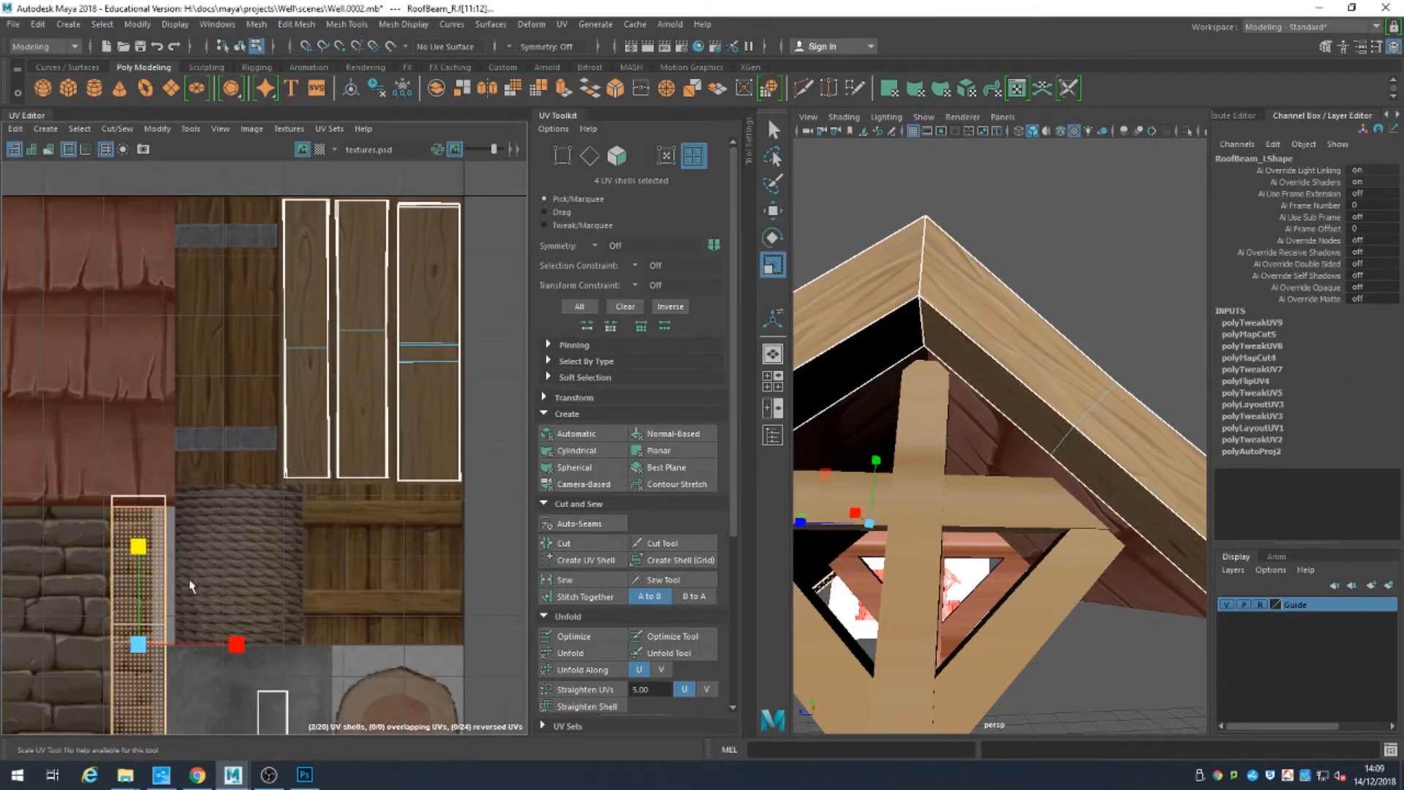
{"action": "key", "text": "w"}
{"action": "left_click", "coordinate": [358, 335]}
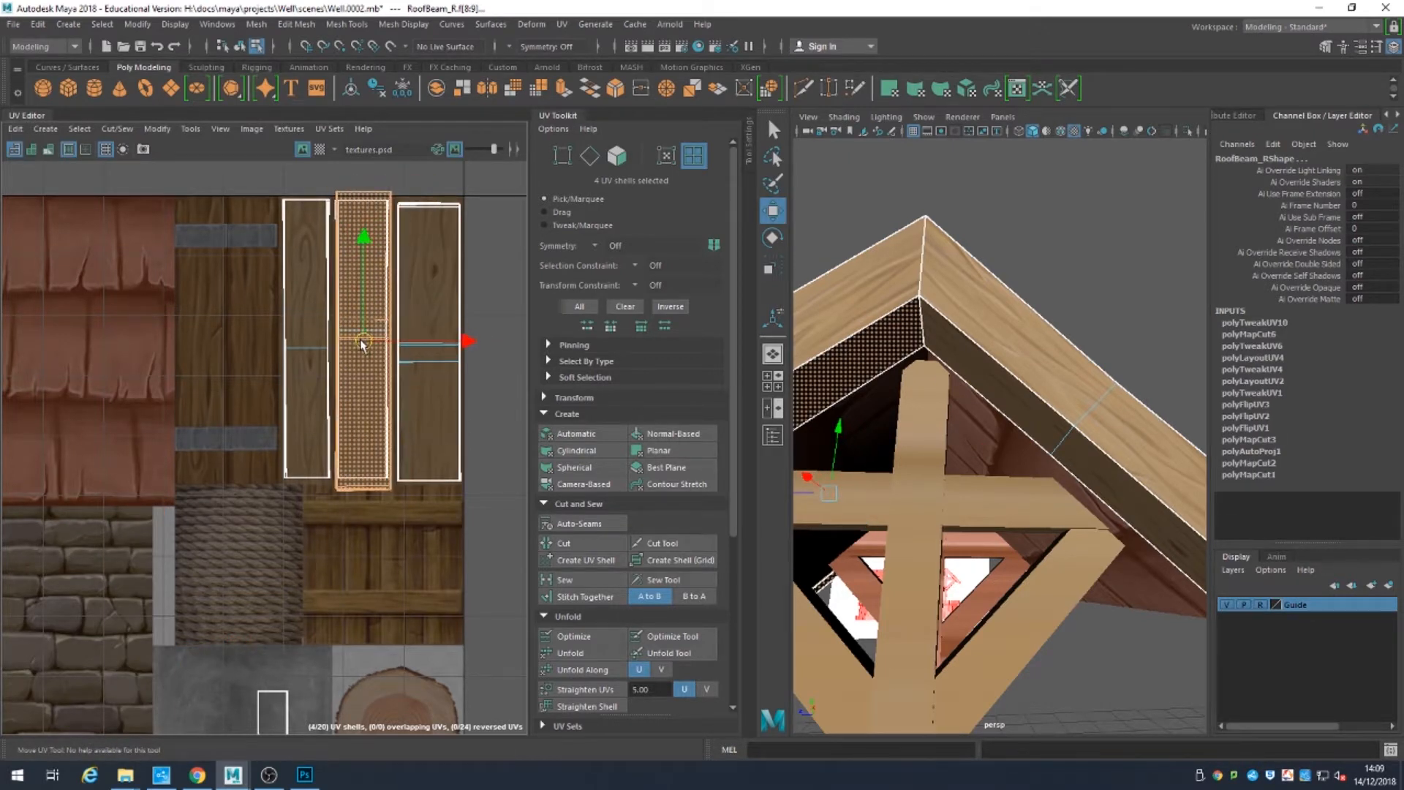
Step: Turn the roof beams' small end shells sideways and place them on the plain wood area
{"action": "left_click", "coordinate": [435, 448]}
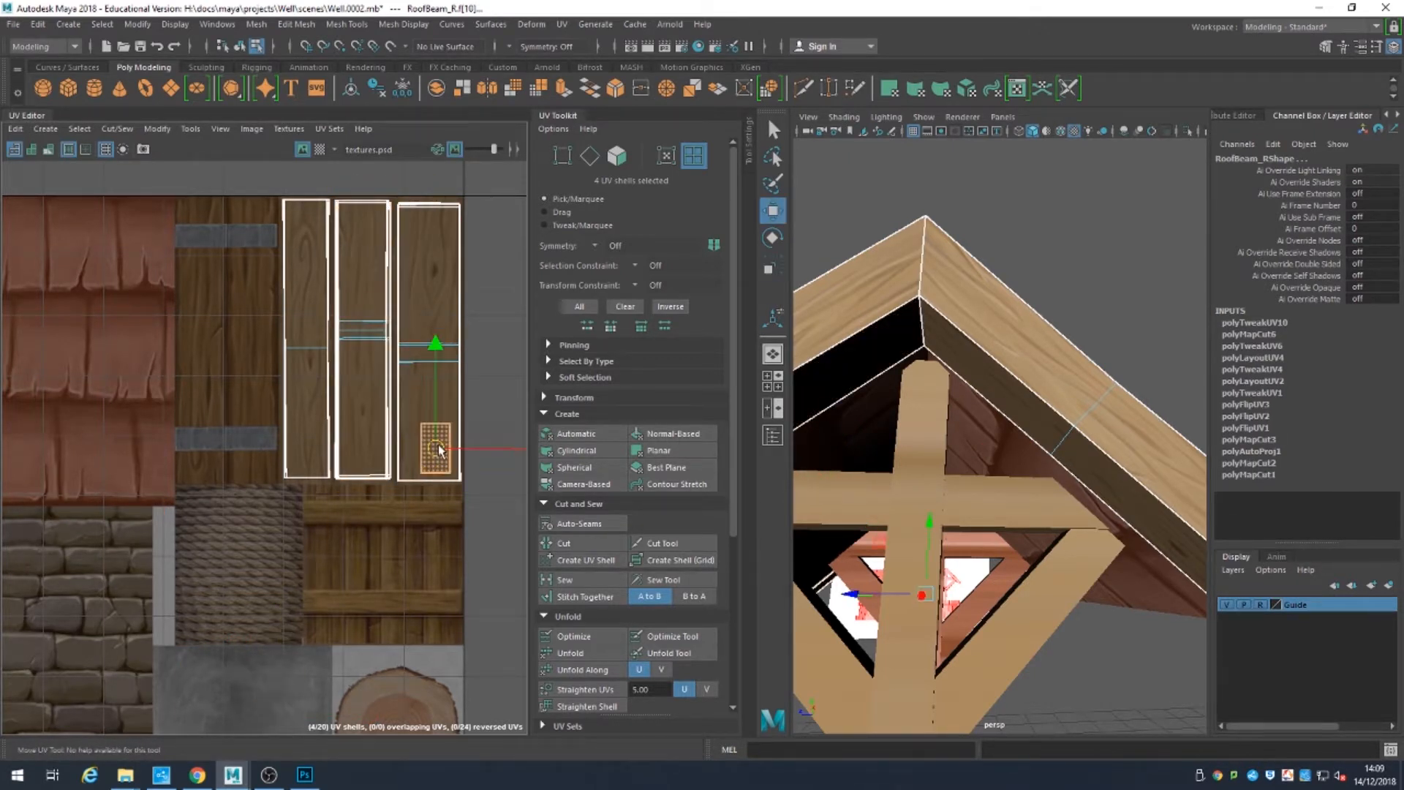
{"action": "key", "text": "e"}
{"action": "key", "text": "w"}
{"action": "left_click_drag", "start_coordinate": [435, 448], "coordinate": [428, 454]}
Step: Select the main upright beams on both sides of the well and create automatic UVs for all their faces
{"action": "left_click_drag", "start_coordinate": [1119, 366], "coordinate": [1040, 385], "text": "alt"}
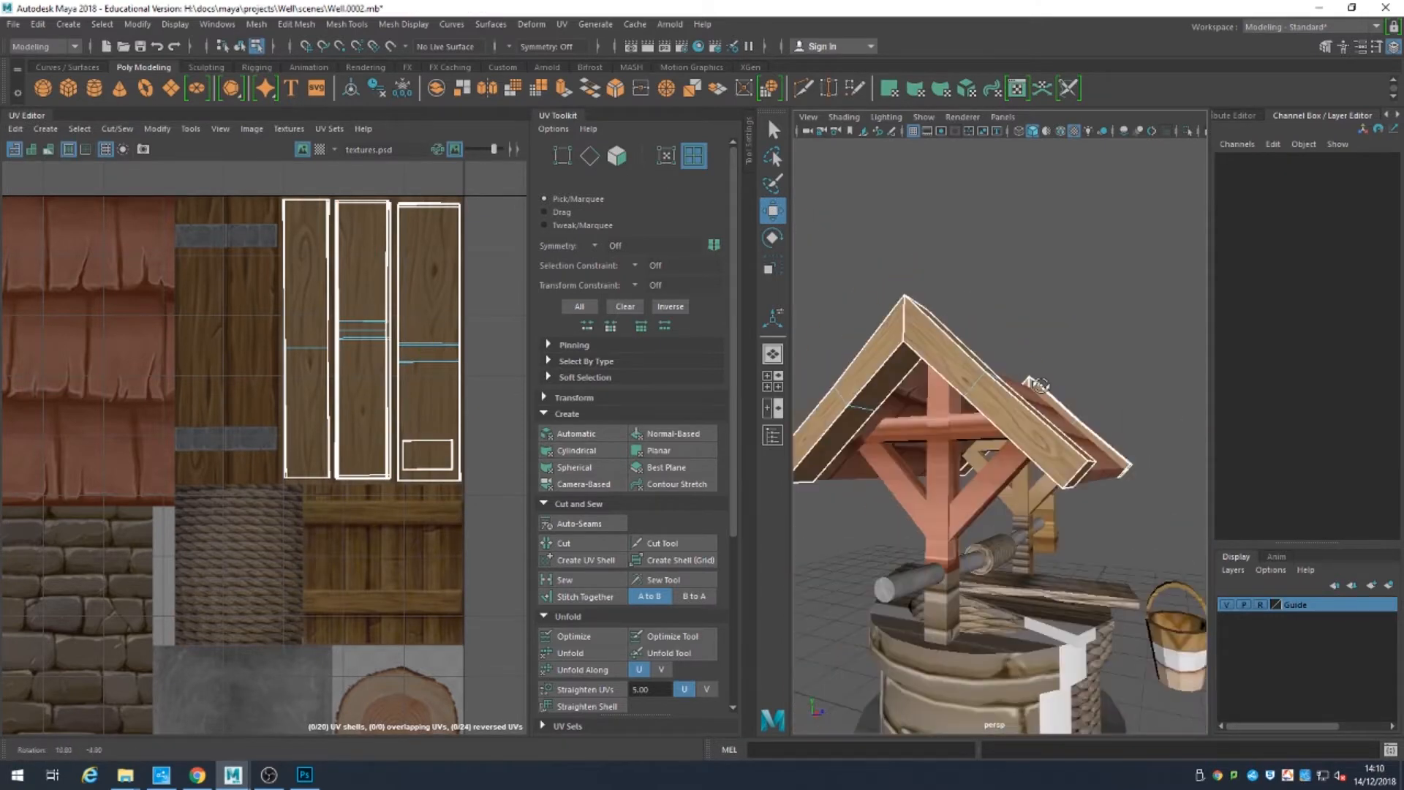
{"action": "left_click", "coordinate": [1009, 459]}
{"action": "scroll", "coordinate": [1010, 459], "scroll_direction": "down", "scroll_amount": 8}
{"action": "scroll", "coordinate": [264, 439], "scroll_direction": "down", "scroll_amount": 3}
{"action": "middle_click_drag", "start_coordinate": [85, 342], "coordinate": [330, 371], "text": "alt"}
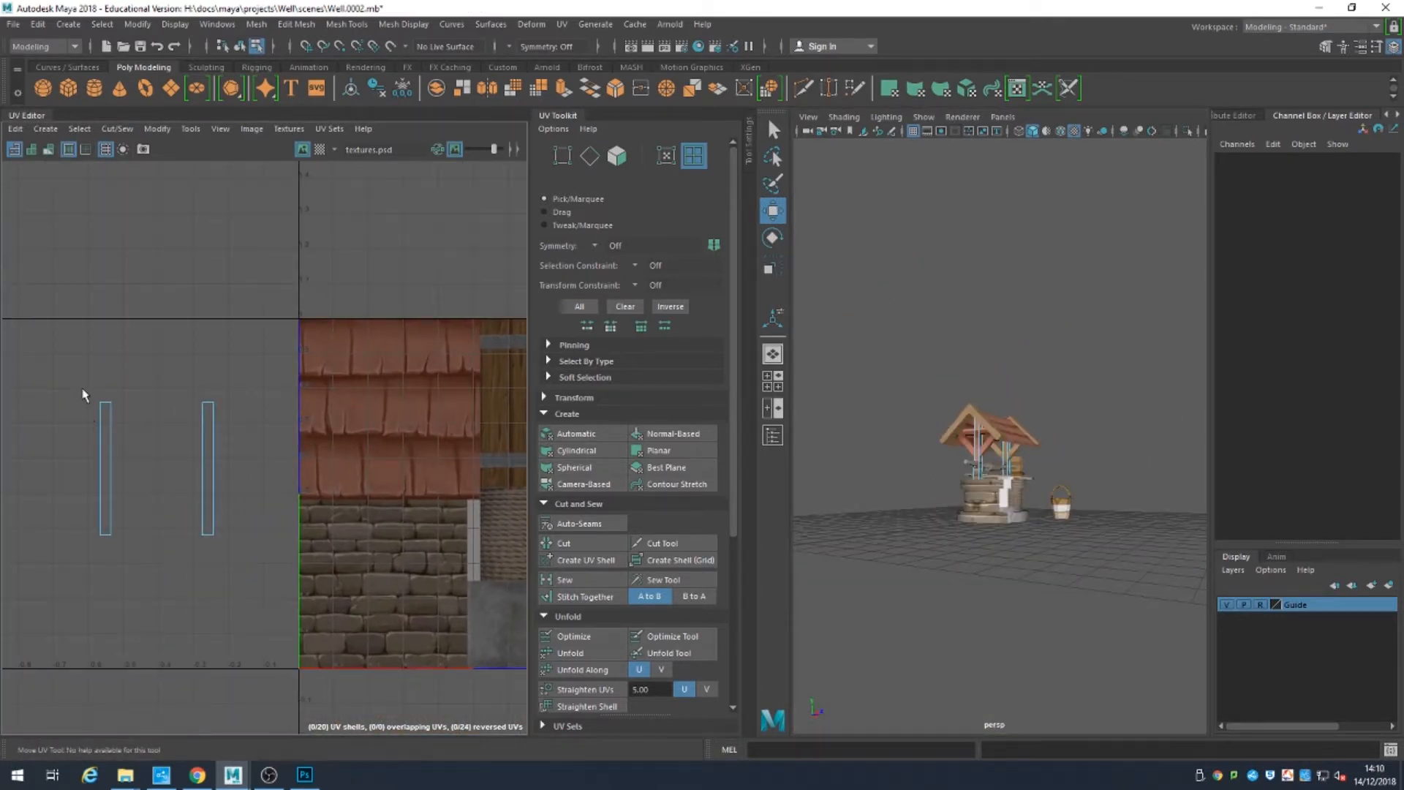
{"action": "left_click", "coordinate": [616, 155]}
{"action": "left_click", "coordinate": [576, 433]}
{"action": "key", "text": "f"}
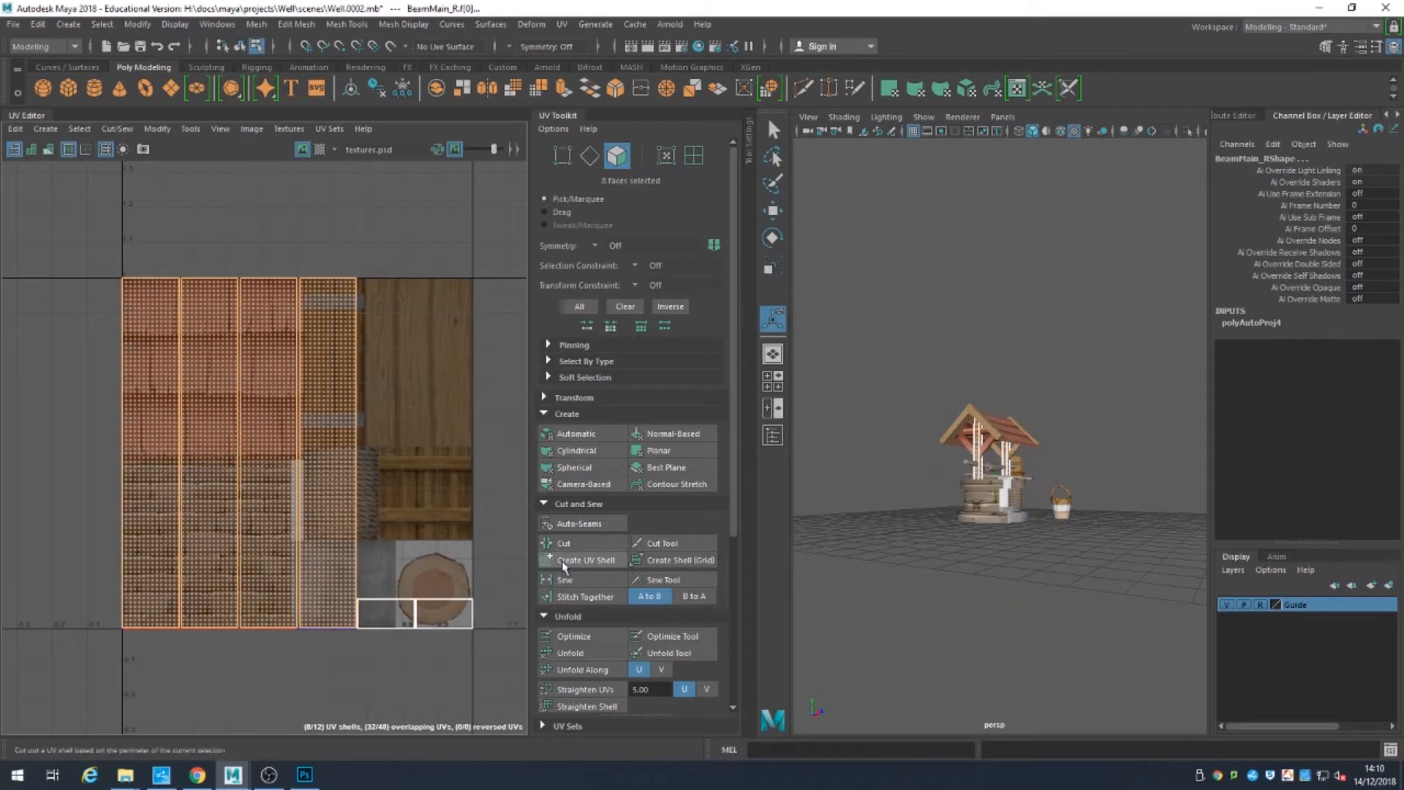
Step: Overlap the outermost long upright-beam shells with their neighbours and move the resulting three columns over the plain wood area
{"action": "scroll", "coordinate": [585, 585], "scroll_direction": "down", "scroll_amount": 5}
{"action": "left_click", "coordinate": [329, 358]}
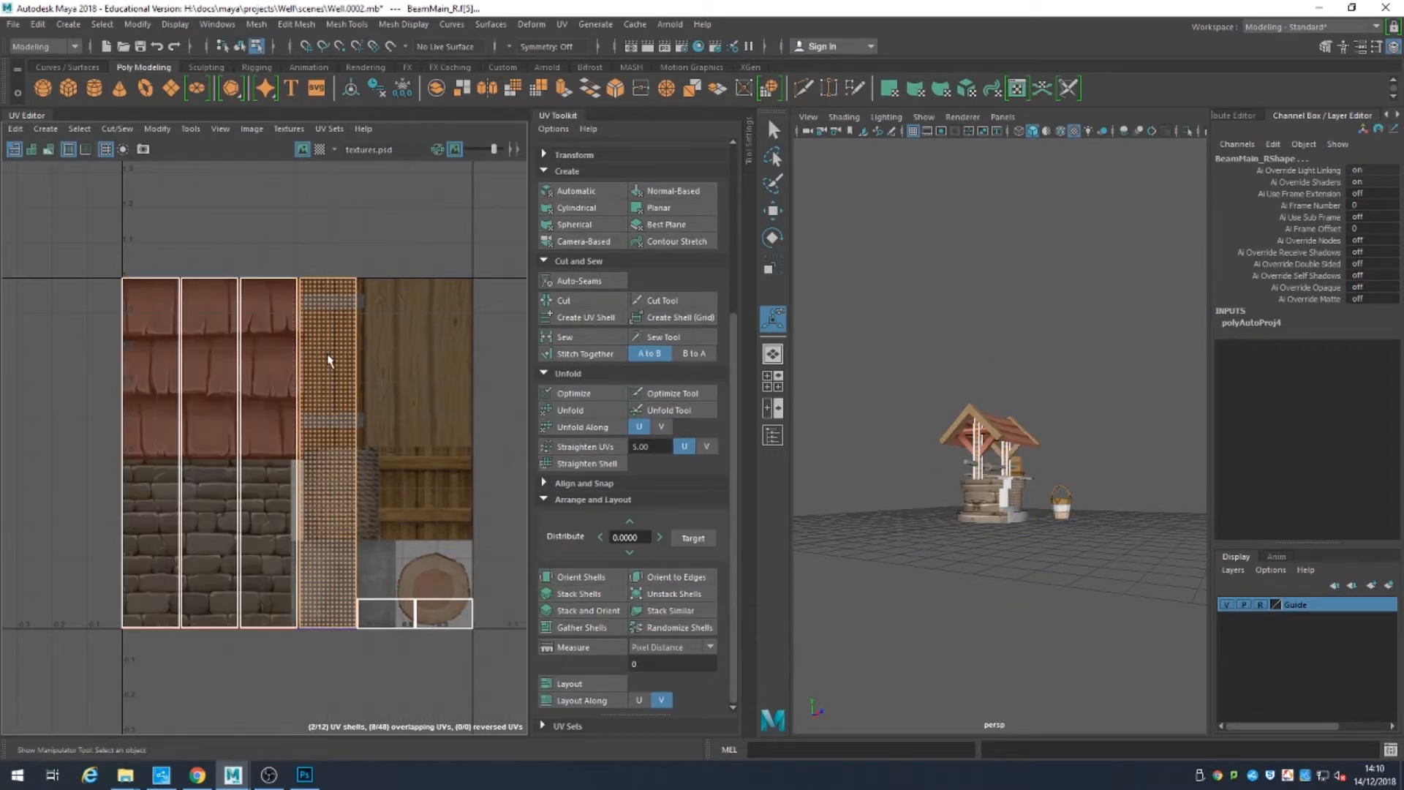
{"action": "right_click_drag", "start_coordinate": [900, 482], "coordinate": [1021, 589], "text": "alt"}
{"action": "left_click_drag", "start_coordinate": [1022, 589], "coordinate": [1163, 585], "text": "alt"}
{"action": "key", "text": "w"}
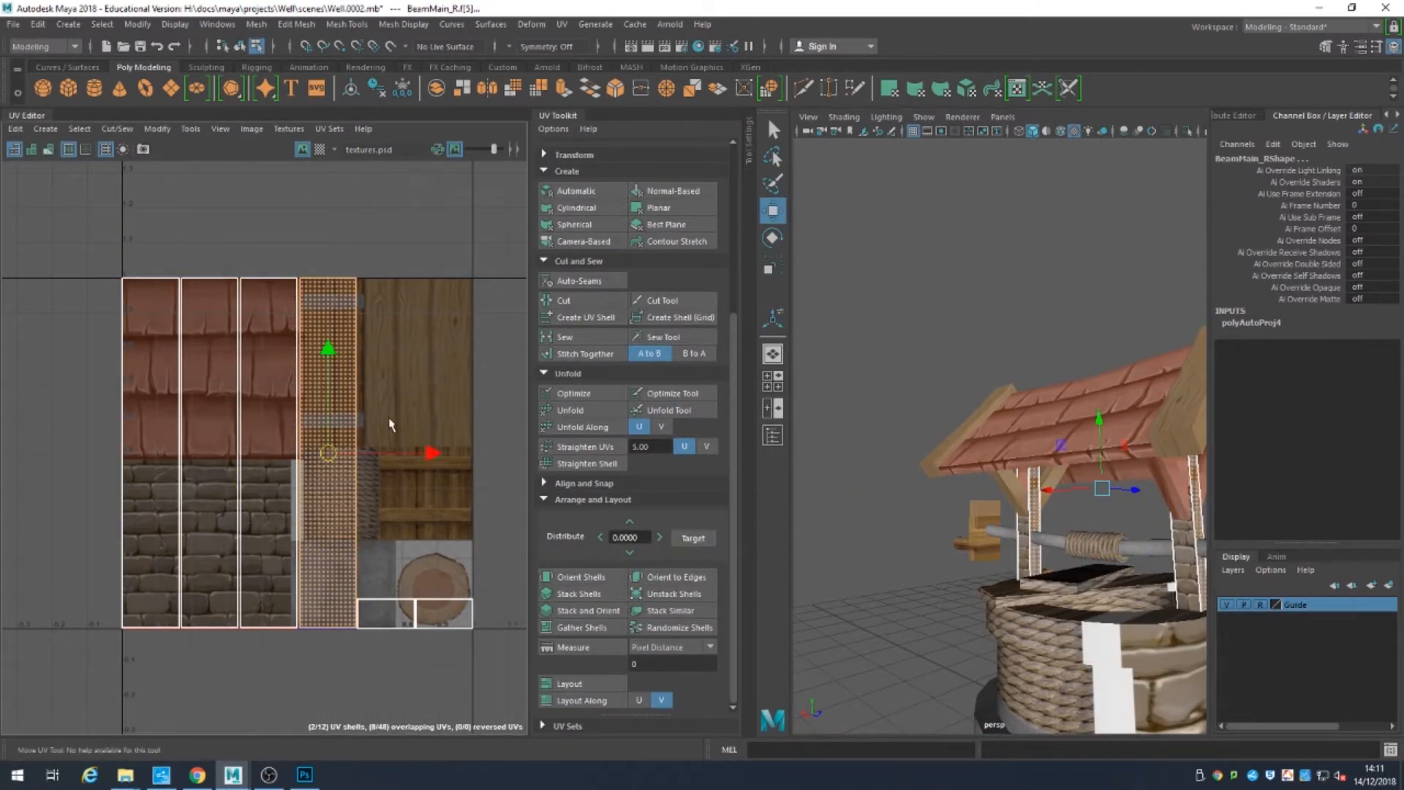
{"action": "left_click", "coordinate": [150, 439]}
{"action": "left_click_drag", "start_coordinate": [251, 455], "coordinate": [311, 455]}
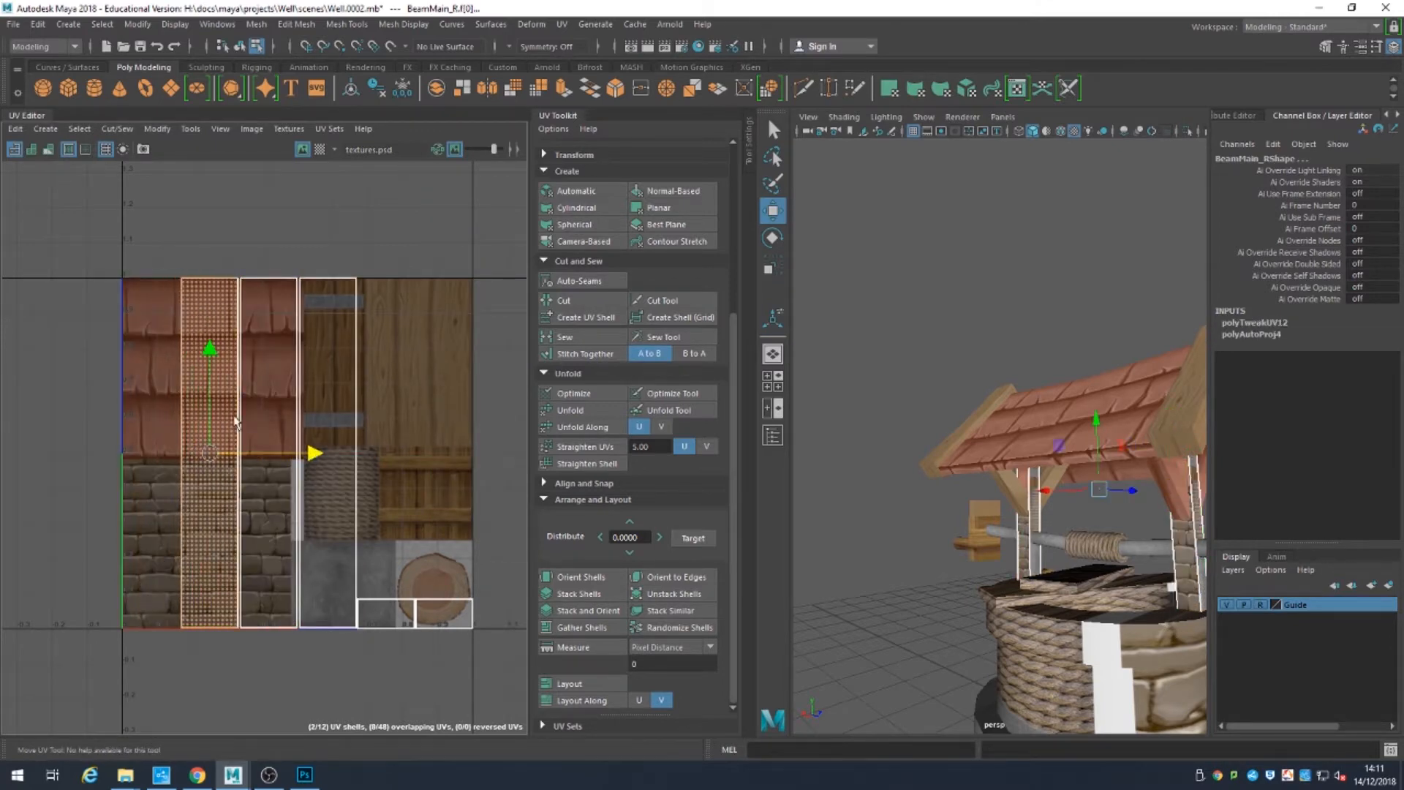
{"action": "left_click_drag", "start_coordinate": [219, 409], "coordinate": [399, 459]}
{"action": "left_click_drag", "start_coordinate": [271, 452], "coordinate": [411, 375]}
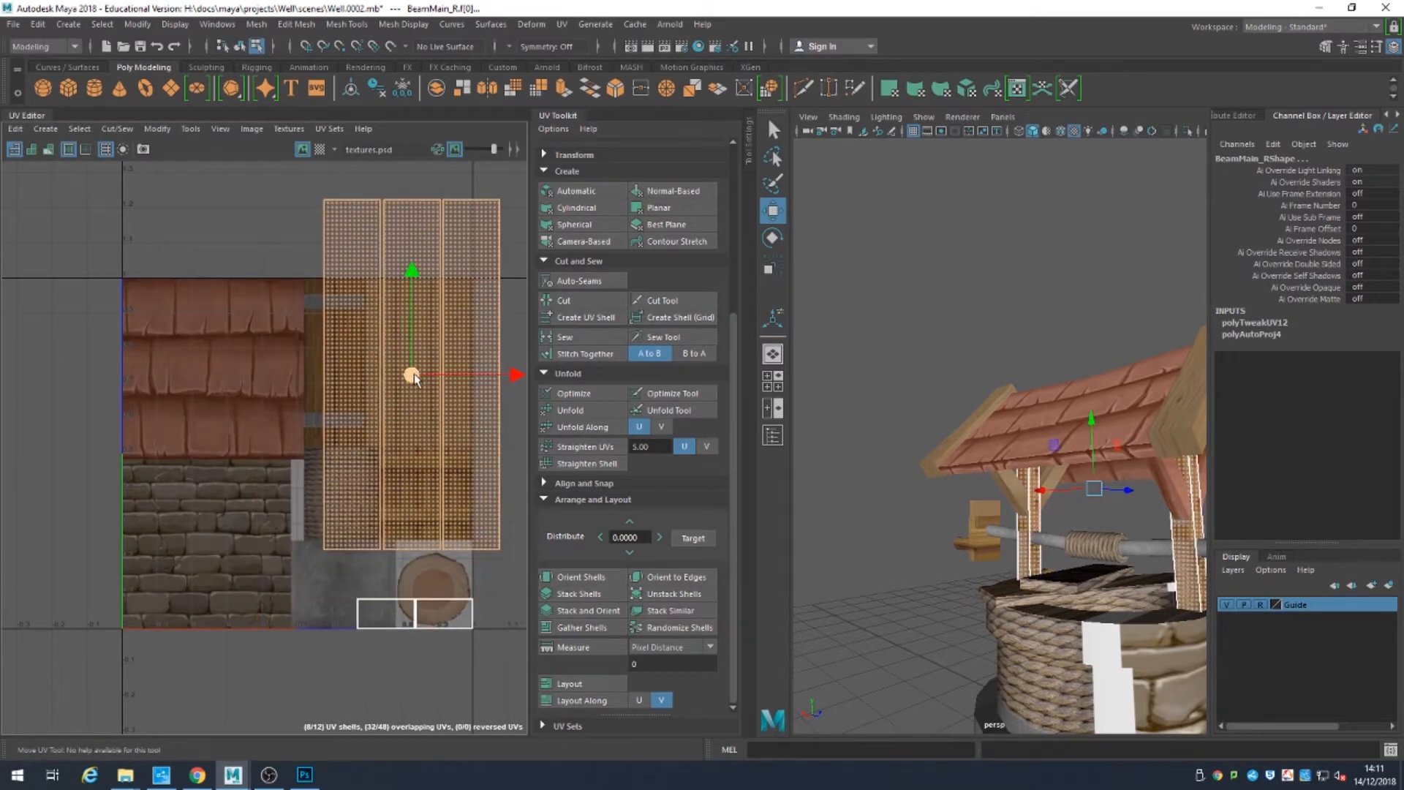
Step: Scale the three columns of upright-beam shells down to fit within the plain wood area
{"action": "key", "text": "r"}
{"action": "middle_click_drag", "start_coordinate": [516, 311], "coordinate": [482, 311]}
{"action": "scroll", "coordinate": [450, 407], "scroll_direction": "up", "scroll_amount": 4}
{"action": "left_click_drag", "start_coordinate": [379, 278], "coordinate": [379, 315]}
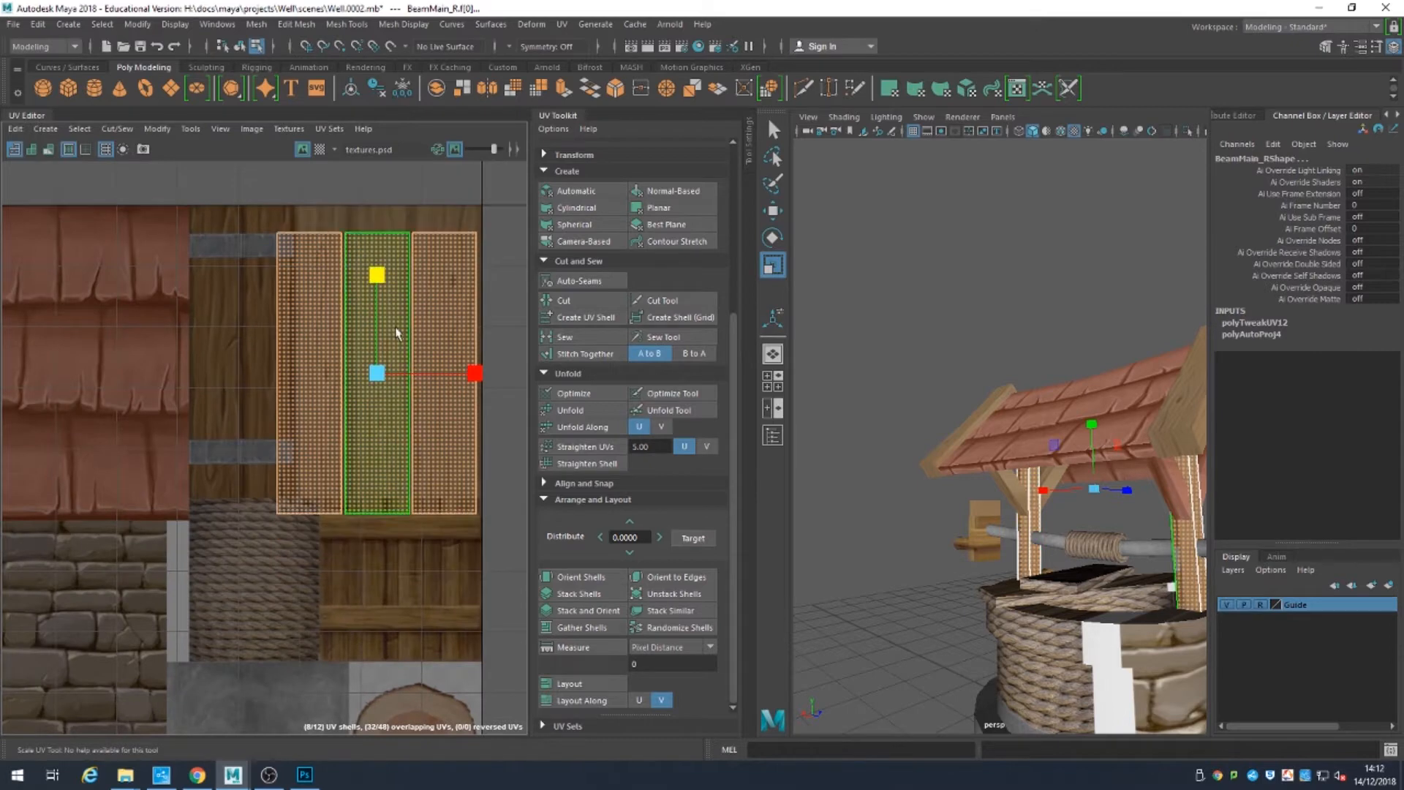
Step: Adjust the upright-beam shell columns across the plain wood and move the small end shells onto the same wood
{"action": "key", "text": "w"}
{"action": "key", "text": "q"}
{"action": "scroll", "coordinate": [398, 400], "scroll_direction": "up", "scroll_amount": 3}
{"action": "left_click", "coordinate": [287, 516]}
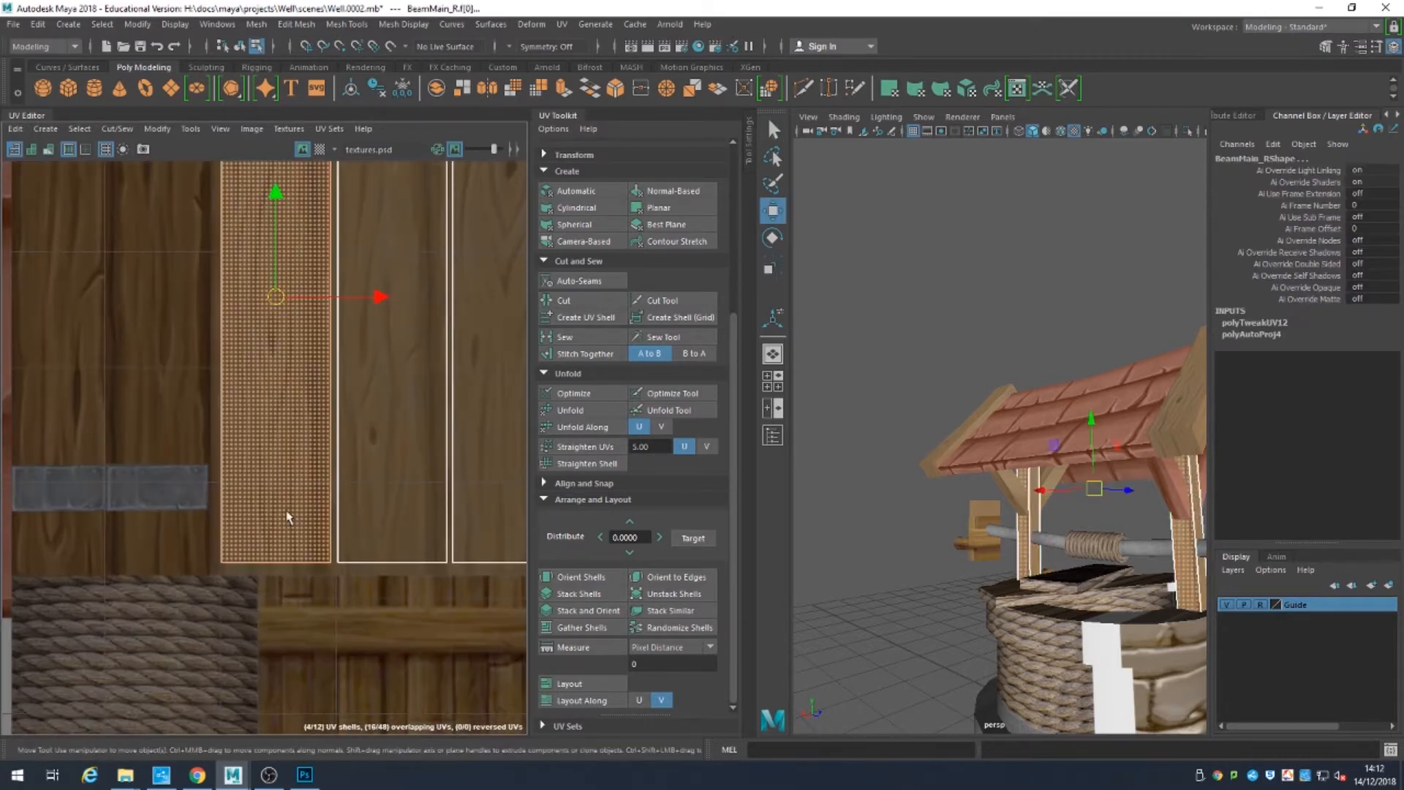
{"action": "left_click_drag", "start_coordinate": [369, 298], "coordinate": [492, 297]}
{"action": "middle_click_drag", "start_coordinate": [492, 297], "coordinate": [491, 407], "text": "alt"}
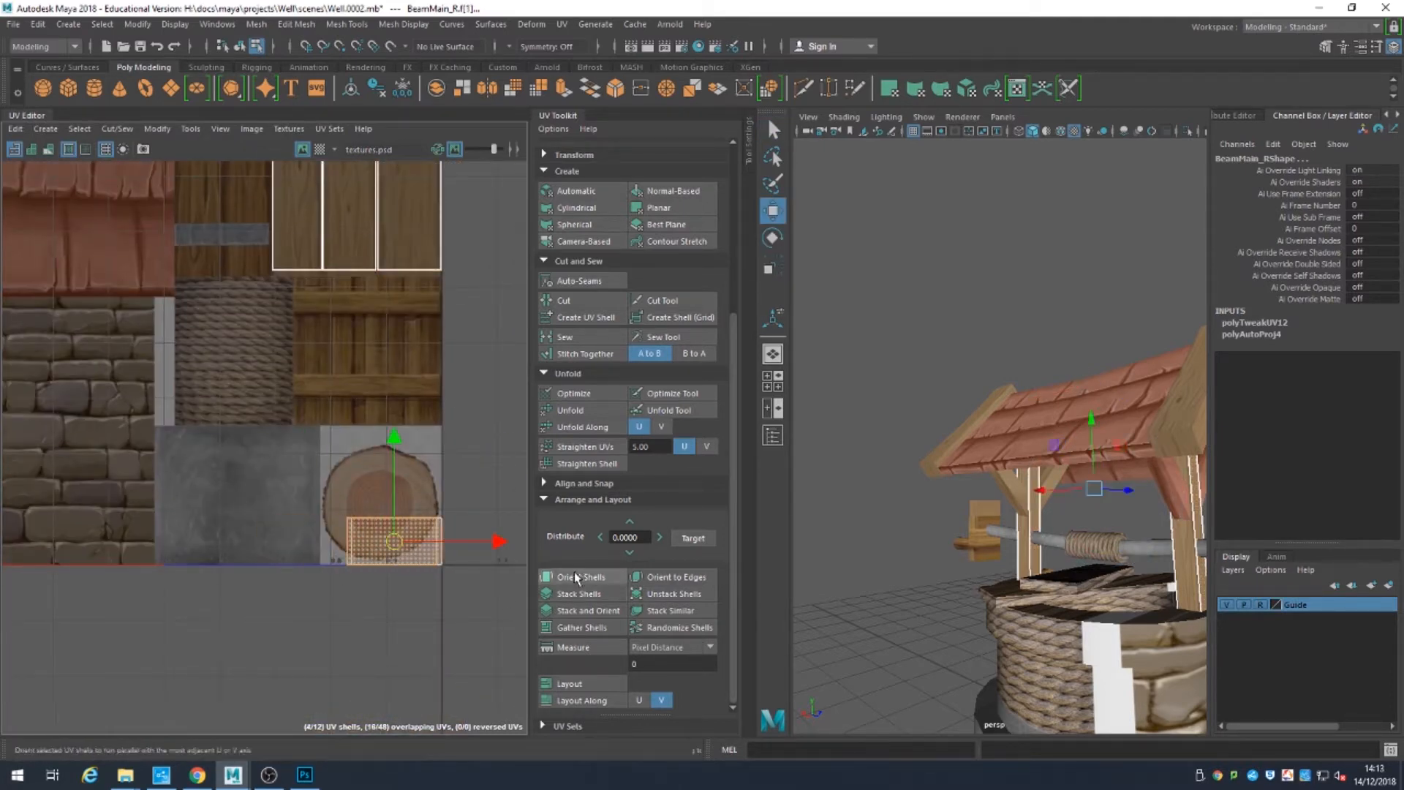
{"action": "left_click_drag", "start_coordinate": [395, 546], "coordinate": [408, 259]}
Step: Select the six side and top support beams beneath both ends of the roof
{"action": "left_click", "coordinate": [951, 366]}
{"action": "left_click_drag", "start_coordinate": [1024, 512], "coordinate": [1051, 599], "text": "alt"}
{"action": "left_click", "coordinate": [884, 459]}
{"action": "left_click_drag", "start_coordinate": [884, 461], "coordinate": [987, 546], "text": "alt"}
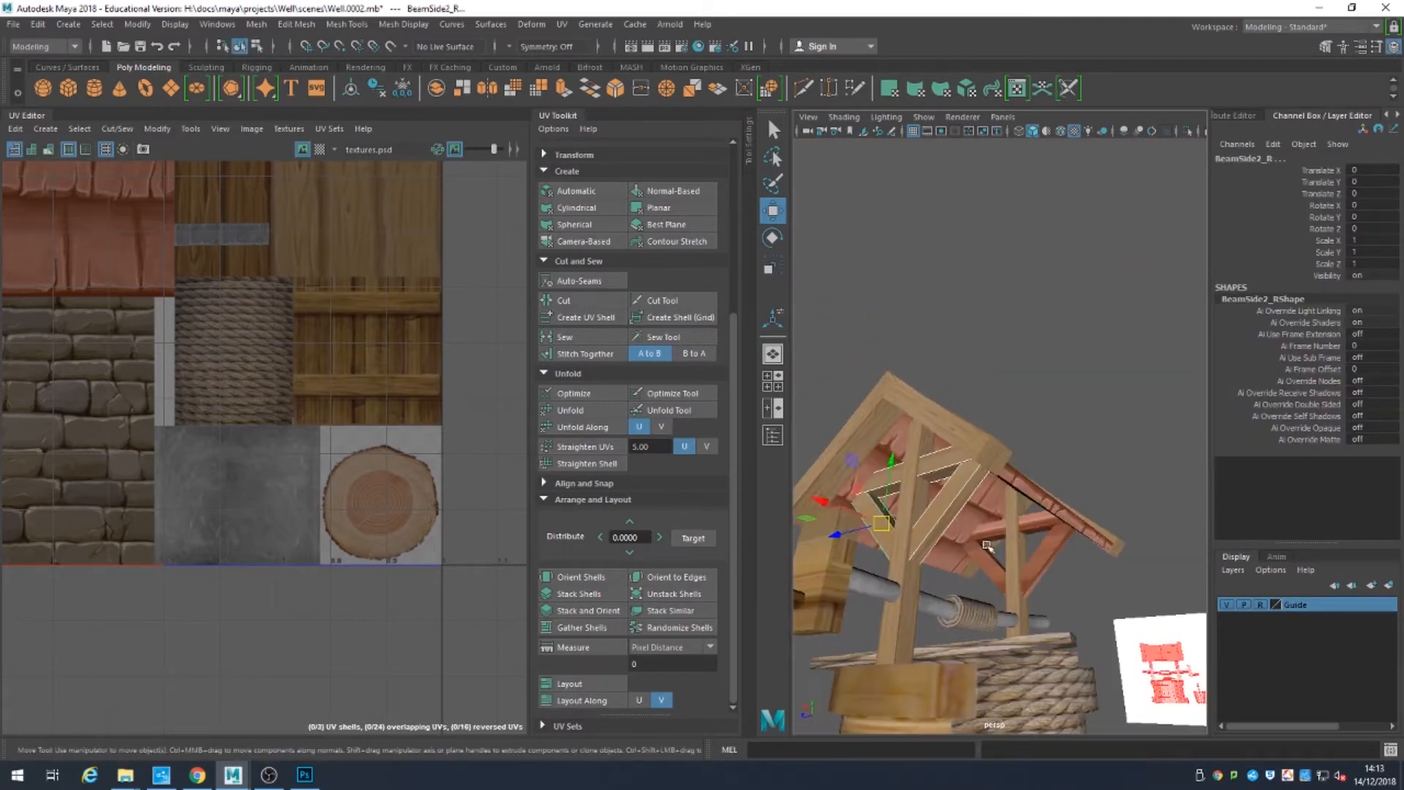
{"action": "scroll", "coordinate": [976, 561], "scroll_direction": "down", "scroll_amount": 5}
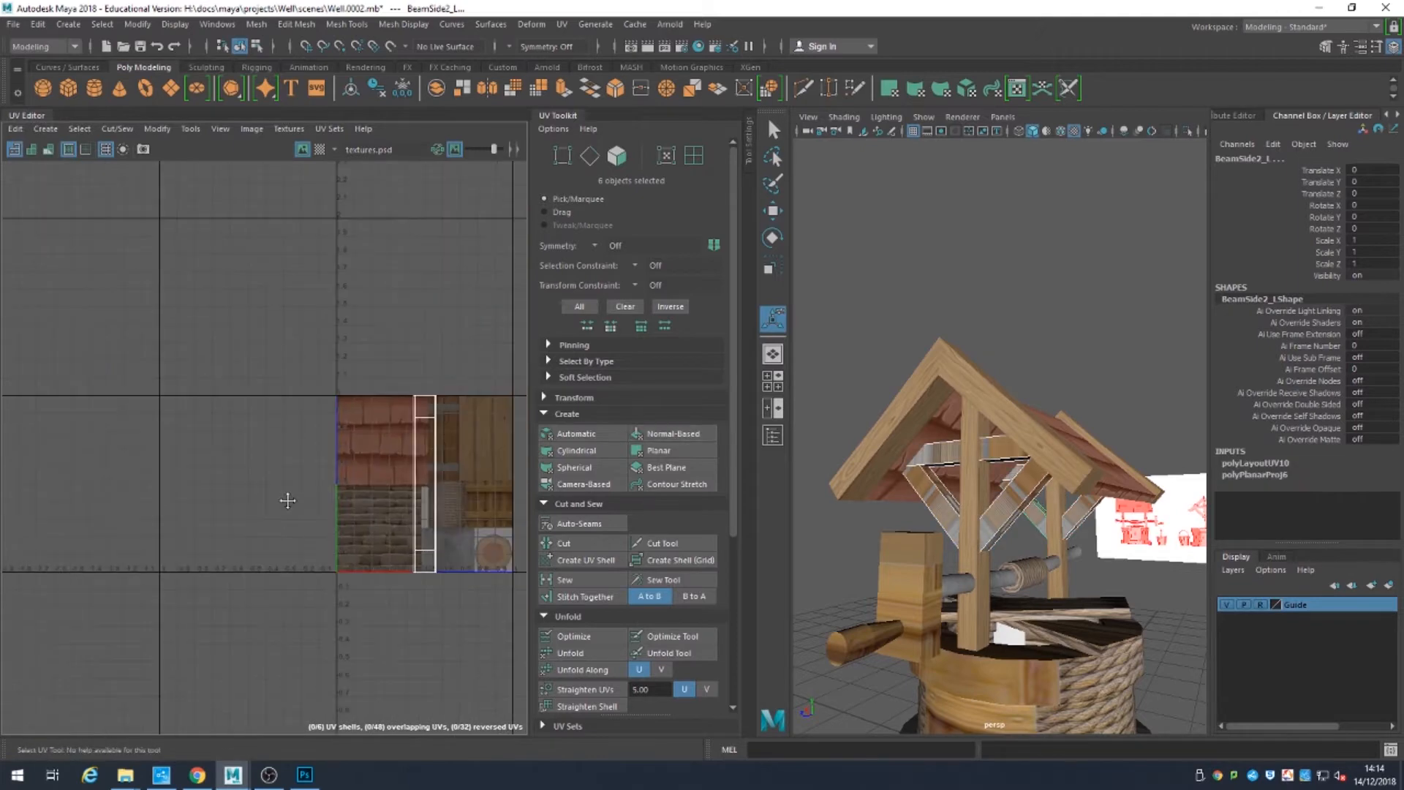
Step: Try projecting the support beams' UVs with Best Plane based on one beam face
{"action": "scroll", "coordinate": [288, 500], "scroll_direction": "up", "scroll_amount": 3}
{"action": "left_click", "coordinate": [617, 156]}
{"action": "left_click", "coordinate": [679, 472]}
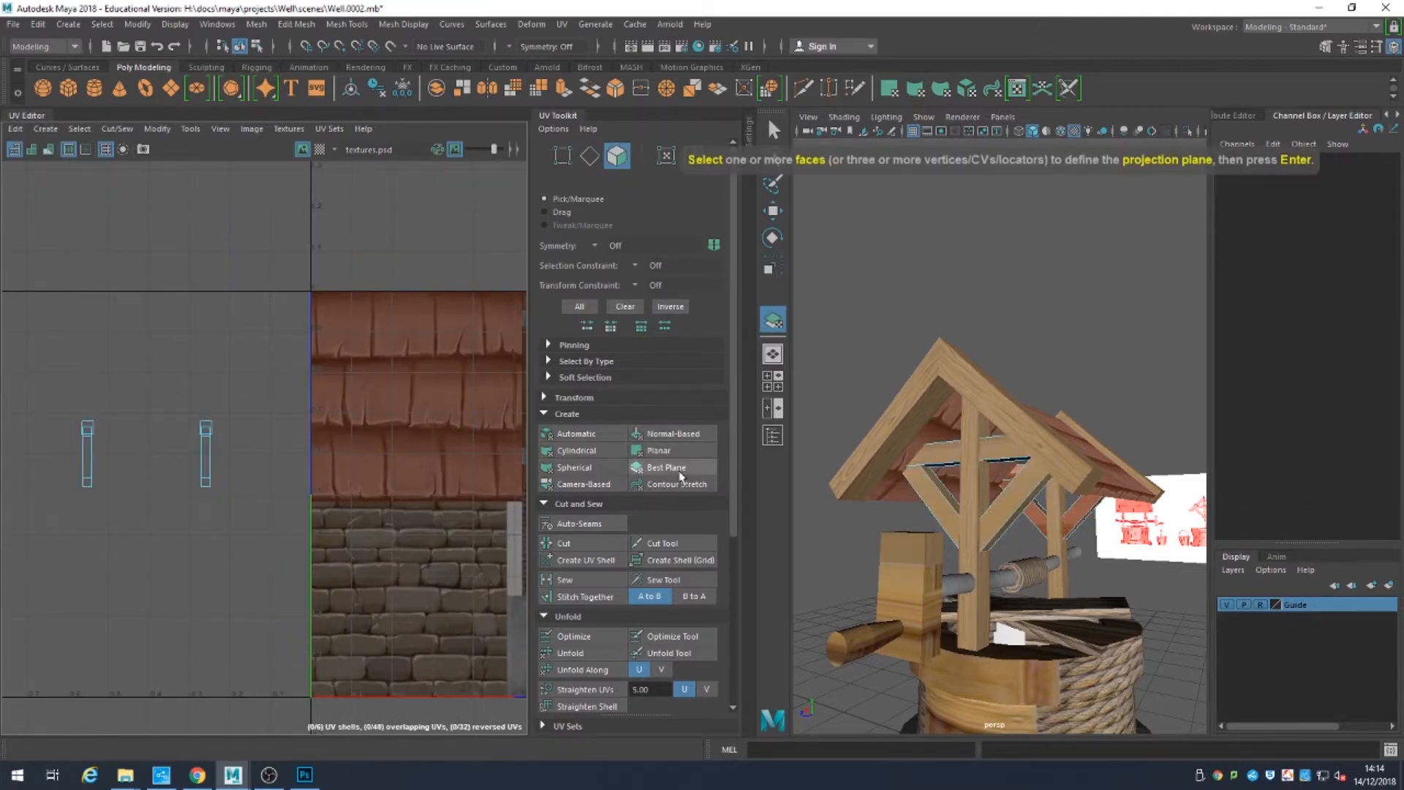
{"action": "left_click", "coordinate": [998, 448]}
{"action": "key", "text": "Return"}
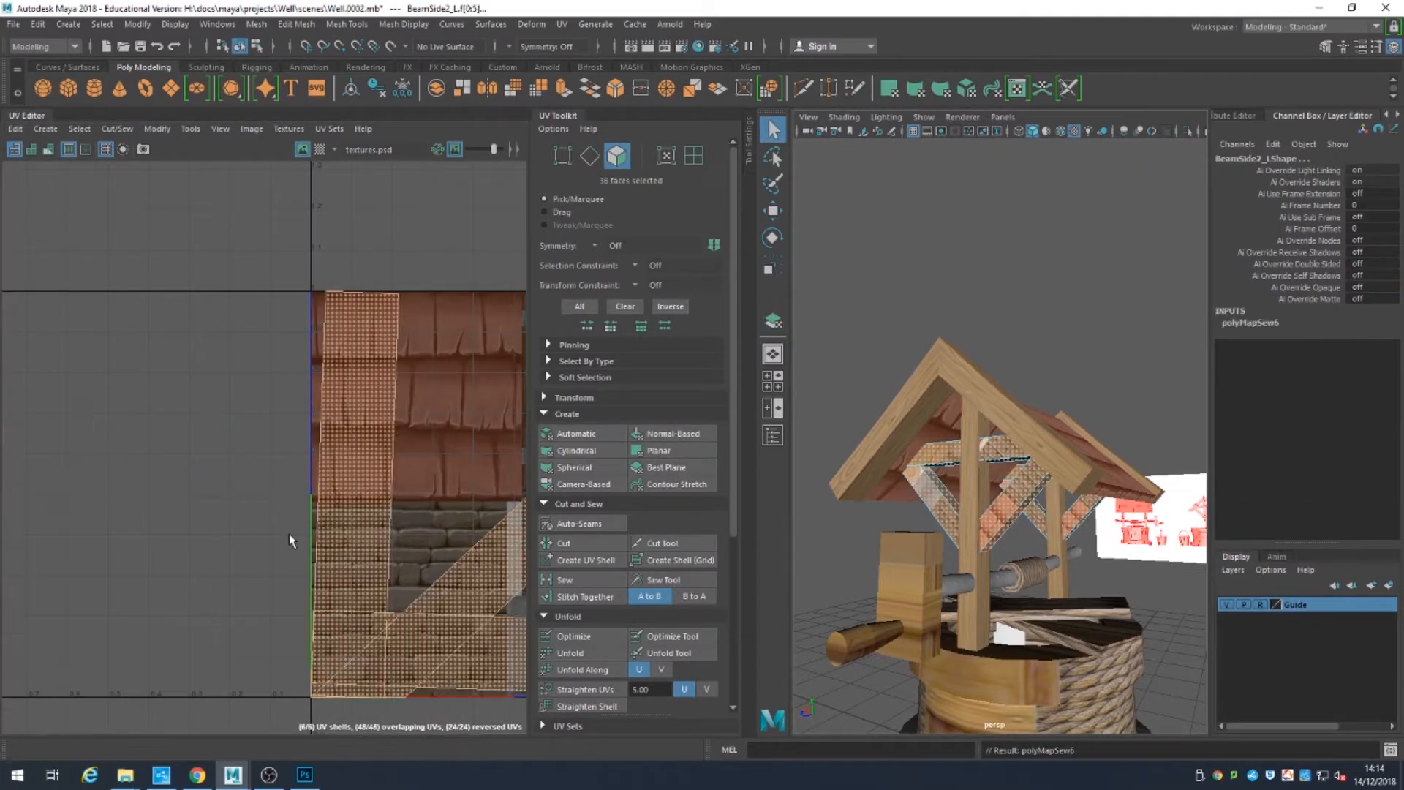
{"action": "key", "text": "ctrl+z"}
Step: Create automatic UVs for all faces of the six support beams
{"action": "scroll", "coordinate": [241, 526], "scroll_direction": "down", "scroll_amount": 2}
{"action": "left_click", "coordinate": [617, 155]}
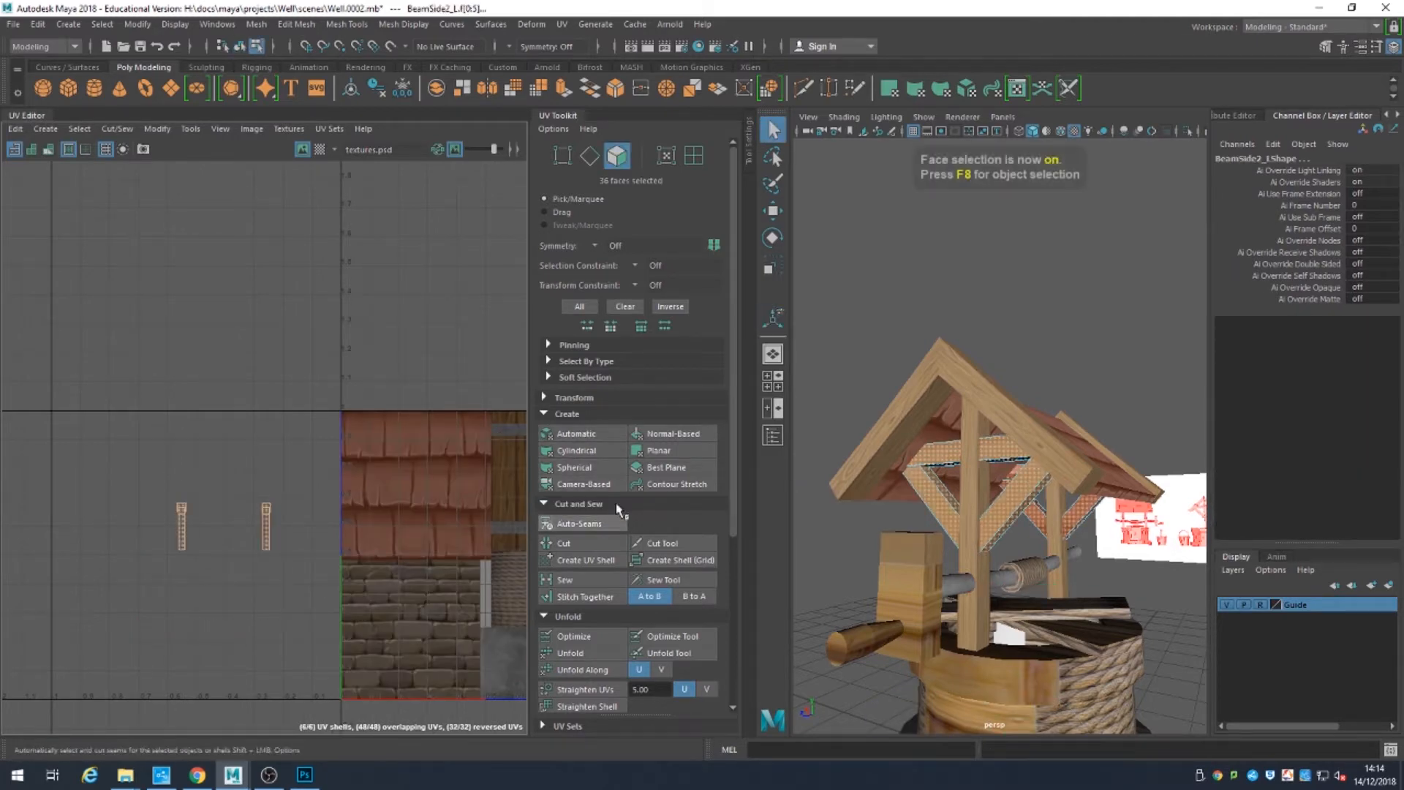
{"action": "left_click", "coordinate": [576, 433]}
Step: Move the support beams' UV shells off the texture into the empty space and stack them on top of each other
{"action": "key", "text": "w"}
{"action": "left_click_drag", "start_coordinate": [503, 555], "coordinate": [200, 574]}
{"action": "scroll", "coordinate": [596, 614], "scroll_direction": "down", "scroll_amount": 3}
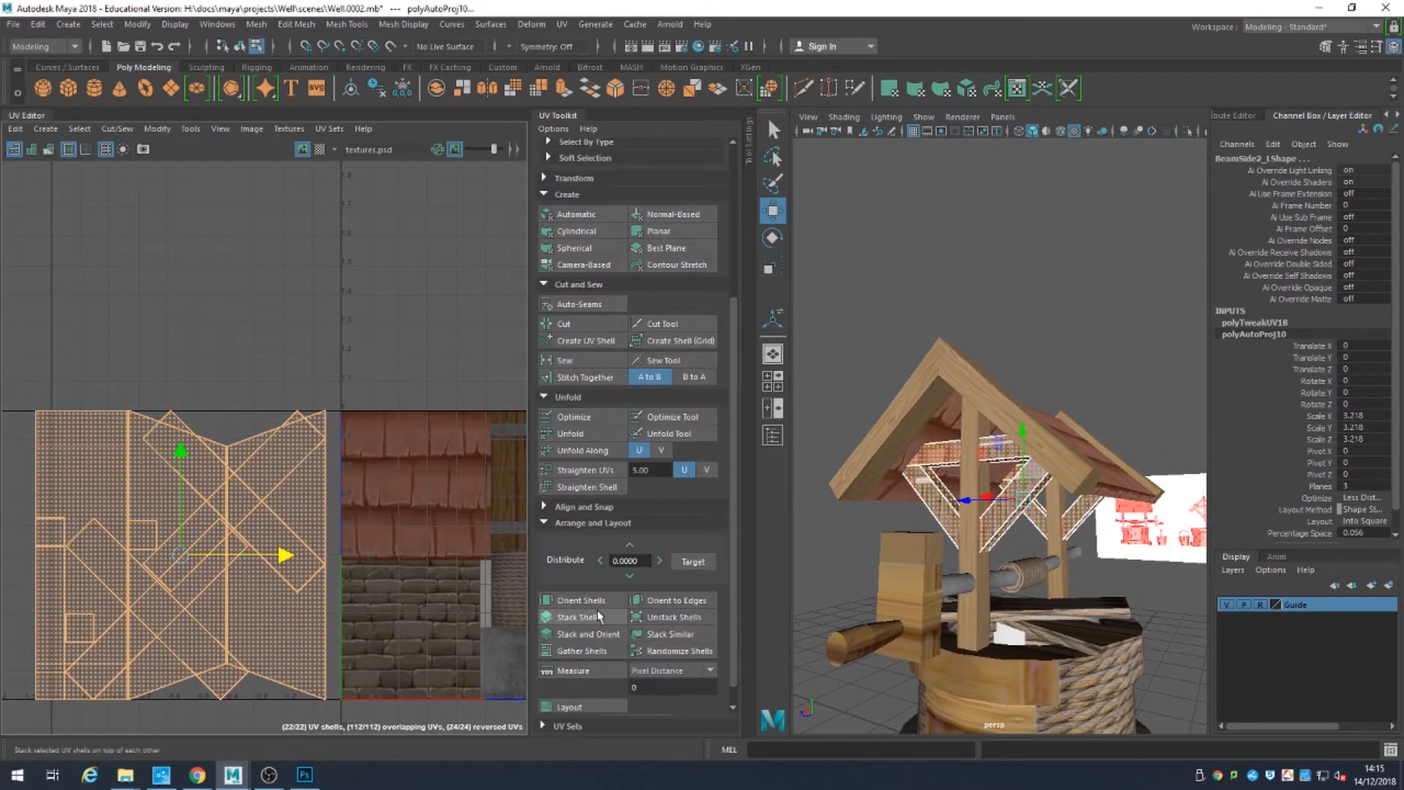
{"action": "left_click", "coordinate": [593, 617]}
Step: Try rotating the two diagonal shell groups upright and moving them out of the stack
{"action": "left_click", "coordinate": [247, 492]}
{"action": "left_click_drag", "start_coordinate": [284, 555], "coordinate": [350, 468]}
{"action": "key", "text": "e"}
{"action": "left_click", "coordinate": [124, 492]}
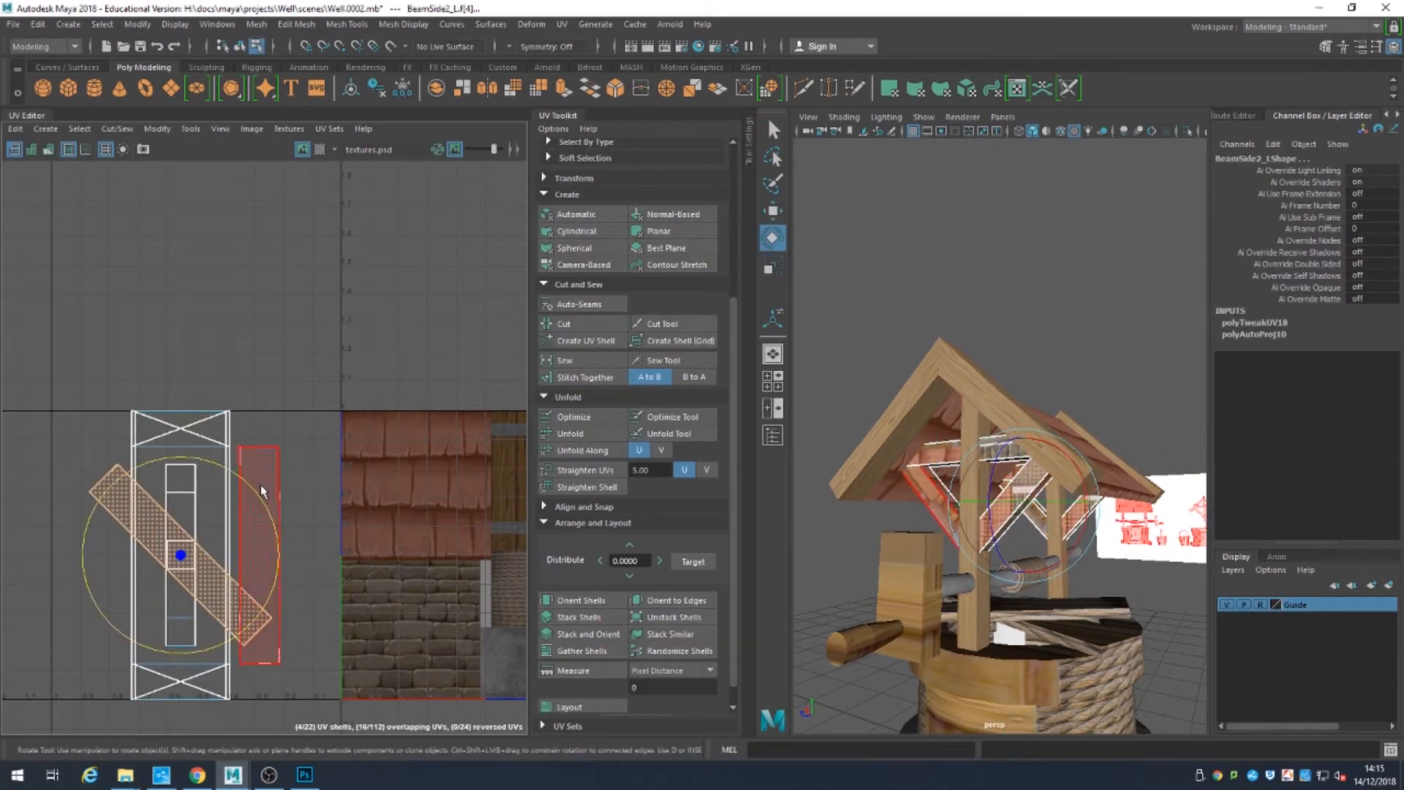
{"action": "key", "text": "w"}
{"action": "left_click_drag", "start_coordinate": [284, 555], "coordinate": [414, 555]}
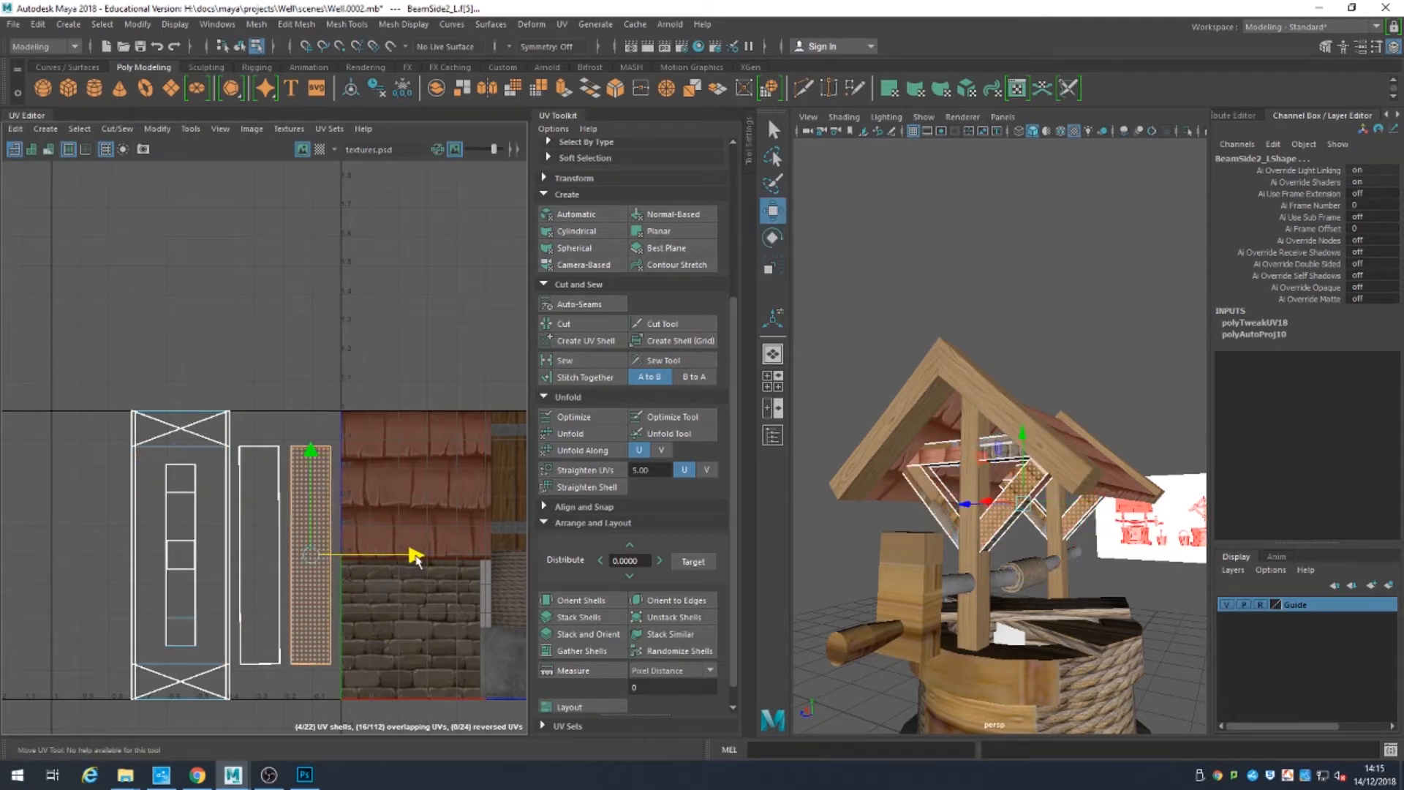
{"action": "left_click", "coordinate": [181, 555]}
{"action": "left_click_drag", "start_coordinate": [181, 555], "coordinate": [193, 541]}
{"action": "key", "text": "ctrl+z"}
{"action": "key", "text": "ctrl+z"}
{"action": "key", "text": "ctrl+z"}
{"action": "key", "text": "ctrl+z"}
{"action": "key", "text": "ctrl+z"}
{"action": "key", "text": "ctrl+z"}
{"action": "key", "text": "ctrl+z"}
Step: Try Layout Along on the diagonal side-beam shells
{"action": "left_click_drag", "start_coordinate": [61, 422], "coordinate": [307, 680]}
{"action": "left_click_drag", "start_coordinate": [907, 532], "coordinate": [965, 431], "text": "alt"}
{"action": "left_click", "coordinate": [129, 194]}
{"action": "left_click", "coordinate": [38, 24]}
{"action": "left_click", "coordinate": [45, 61]}
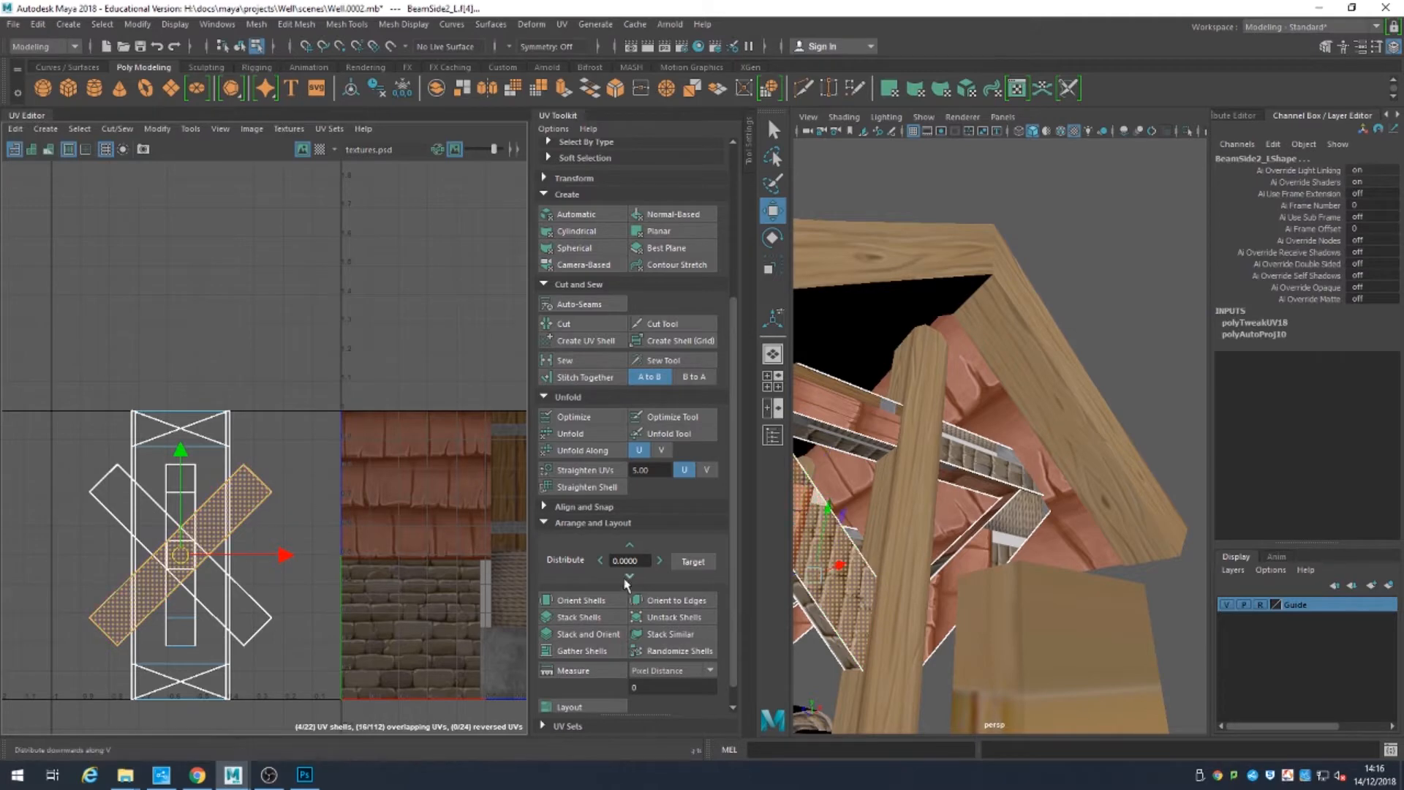
{"action": "scroll", "coordinate": [625, 585], "scroll_direction": "down", "scroll_amount": 1}
{"action": "left_click", "coordinate": [556, 700]}
{"action": "left_click", "coordinate": [548, 703]}
{"action": "key", "text": "ctrl+z"}
{"action": "key", "text": "ctrl+z"}
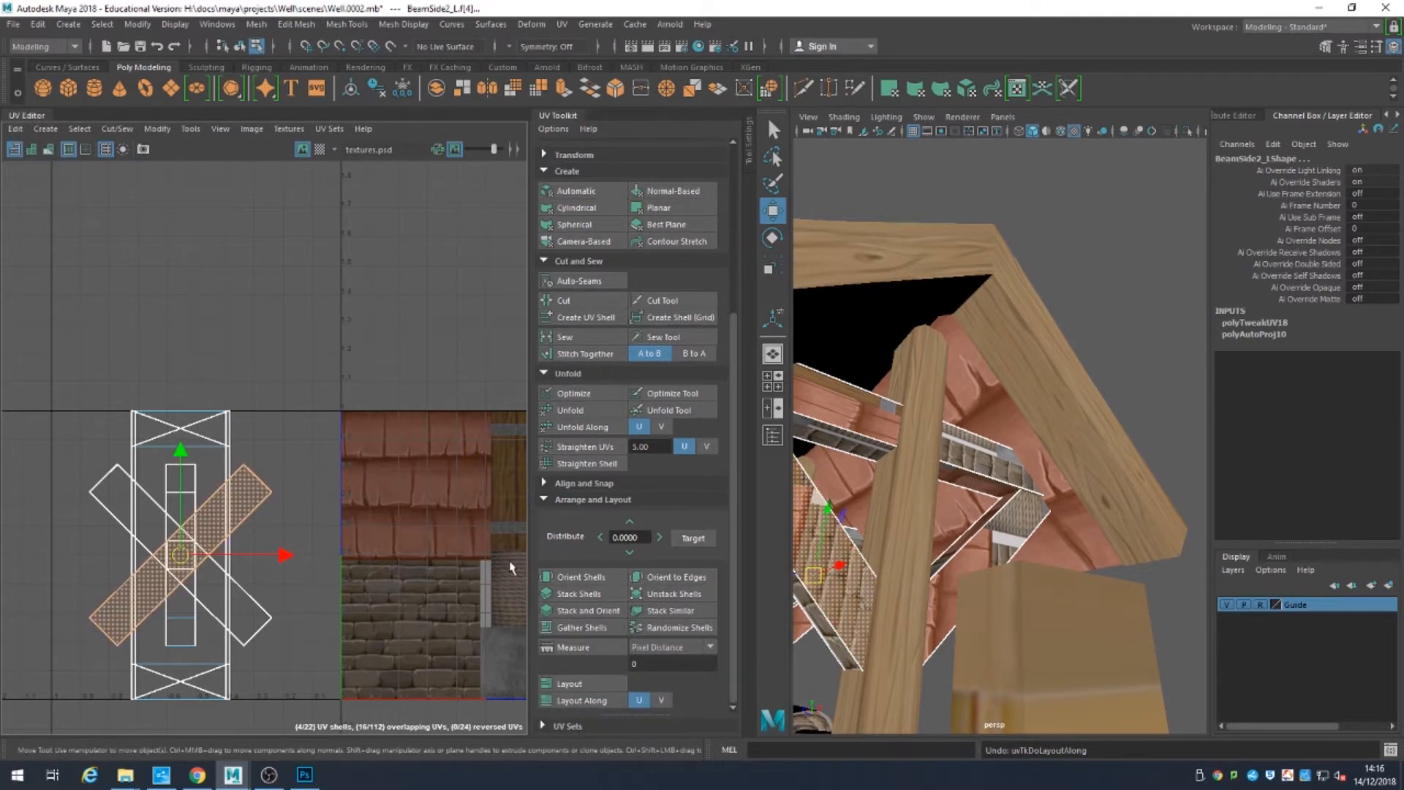
Step: Rotate both diagonal side-beam shell groups upright and place them next to each other beside the main stack
{"action": "key", "text": "e"}
{"action": "middle_click_drag", "start_coordinate": [322, 491], "coordinate": [231, 422]}
{"action": "key", "text": "w"}
{"action": "left_click_drag", "start_coordinate": [286, 554], "coordinate": [404, 552]}
{"action": "left_click", "coordinate": [121, 486]}
{"action": "key", "text": "e"}
{"action": "middle_click_drag", "start_coordinate": [169, 367], "coordinate": [330, 385]}
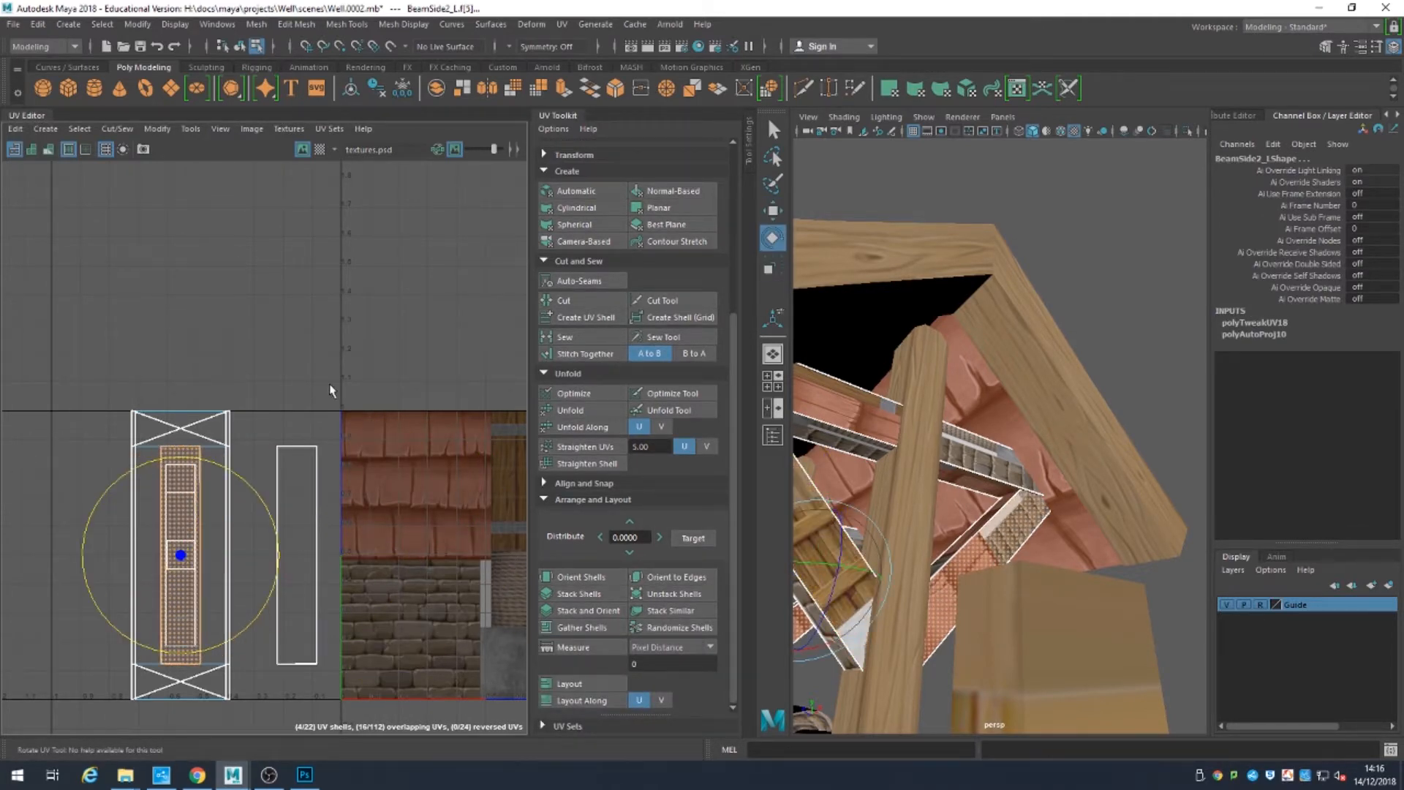
{"action": "left_click_drag", "start_coordinate": [289, 555], "coordinate": [364, 555]}
Step: Separate the wide top-beam shells from the narrow strip stack by moving them into the empty space beside it
{"action": "left_click", "coordinate": [183, 437]}
{"action": "scroll", "coordinate": [159, 382], "scroll_direction": "up", "scroll_amount": 4}
{"action": "scroll", "coordinate": [655, 206], "scroll_direction": "up", "scroll_amount": 5}
{"action": "left_click", "coordinate": [692, 155]}
{"action": "left_click", "coordinate": [275, 554]}
{"action": "scroll", "coordinate": [275, 554], "scroll_direction": "down", "scroll_amount": 4}
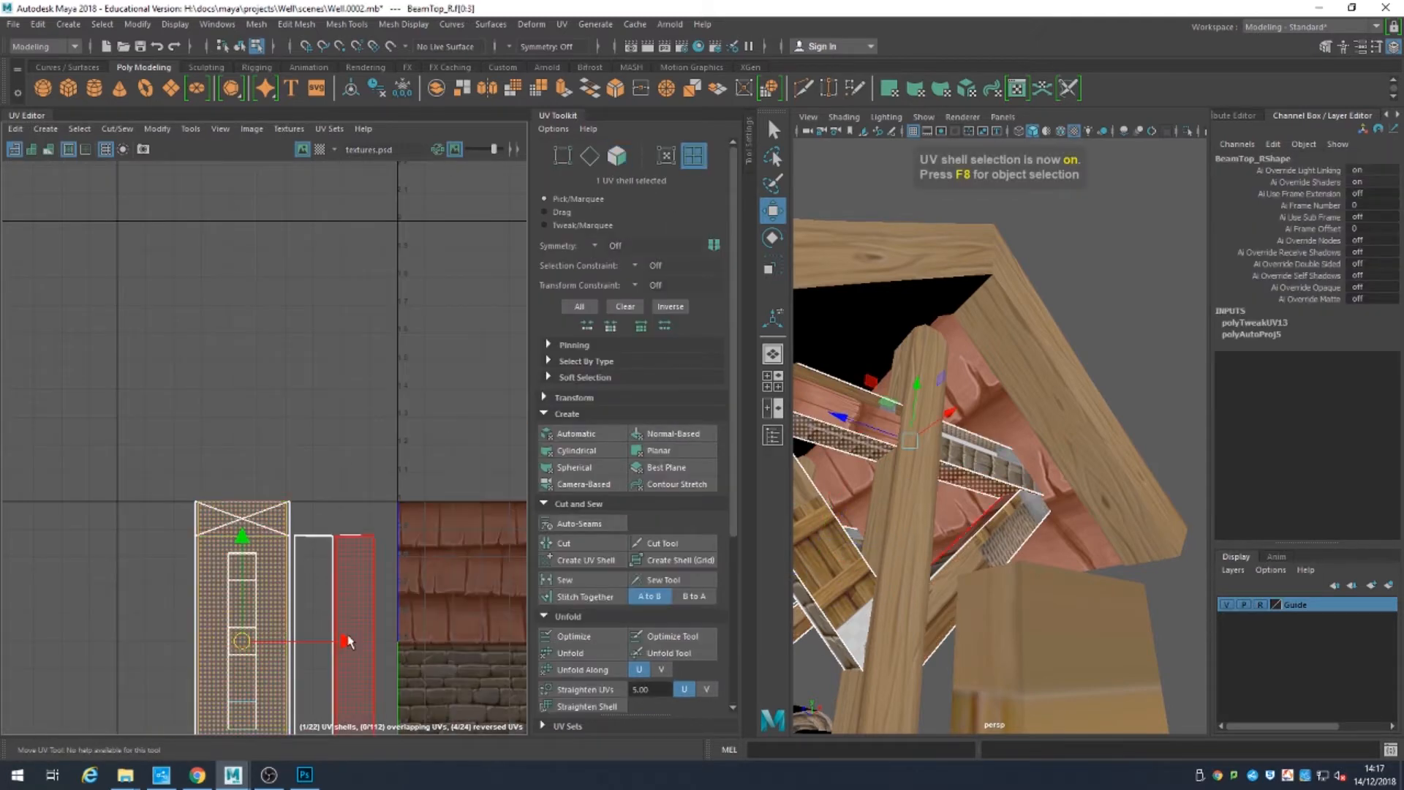
{"action": "middle_click_drag", "start_coordinate": [242, 547], "coordinate": [349, 350], "text": "alt"}
{"action": "left_click", "coordinate": [348, 350], "text": "shift"}
{"action": "left_click_drag", "start_coordinate": [451, 443], "coordinate": [261, 443]}
{"action": "left_click", "coordinate": [310, 347]}
{"action": "left_click", "coordinate": [345, 345], "text": "shift"}
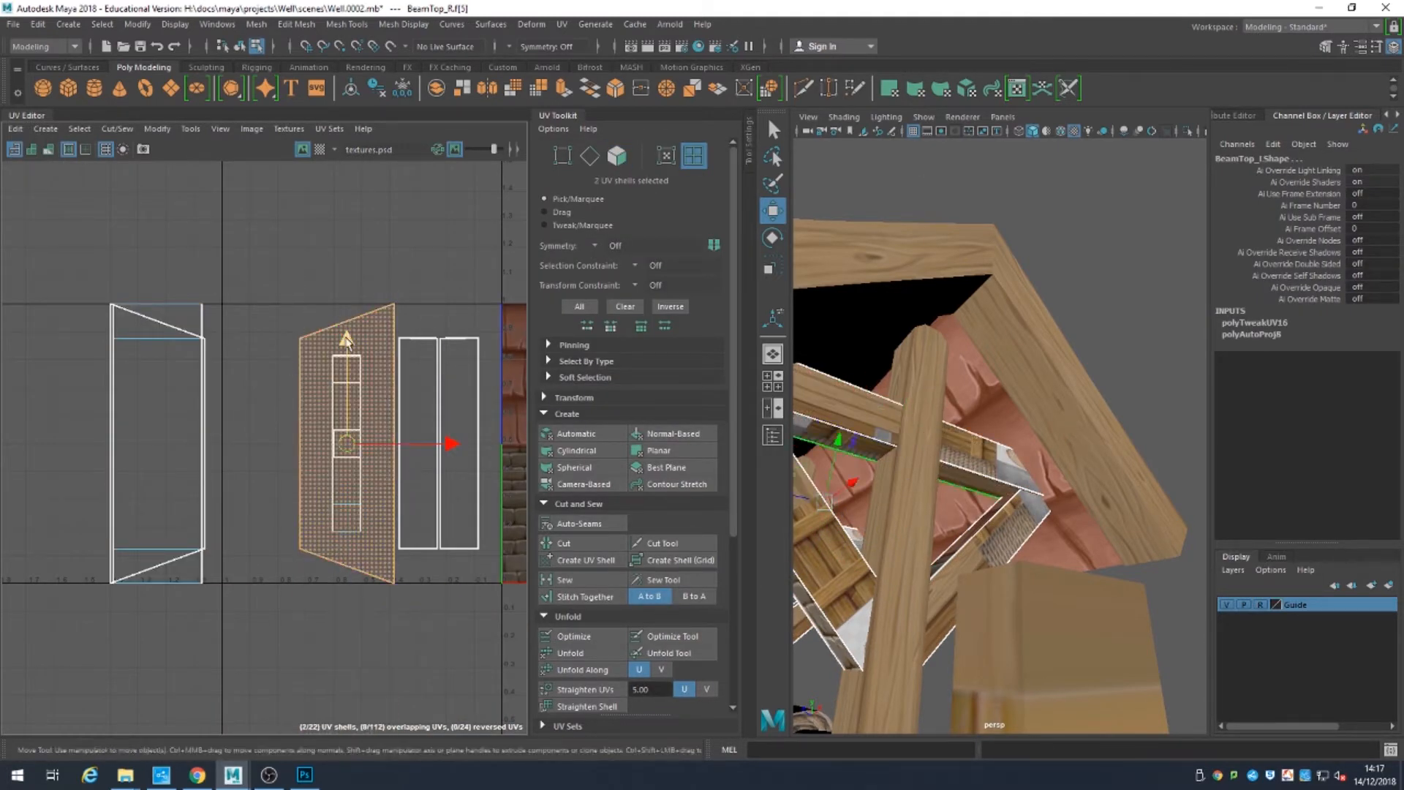
{"action": "left_click_drag", "start_coordinate": [450, 443], "coordinate": [131, 447]}
Step: Move the narrow strip stack upward and set the small square end shells apart below it
{"action": "left_click_drag", "start_coordinate": [322, 483], "coordinate": [376, 544]}
{"action": "left_click_drag", "start_coordinate": [347, 338], "coordinate": [345, 219]}
{"action": "left_click_drag", "start_coordinate": [354, 448], "coordinate": [482, 591]}
{"action": "left_click", "coordinate": [338, 354]}
{"action": "scroll", "coordinate": [335, 354], "scroll_direction": "up", "scroll_amount": 1}
{"action": "left_click_drag", "start_coordinate": [448, 319], "coordinate": [373, 317]}
Step: Cut the side-beam strip shells along the short crosswise edges near their ends
{"action": "key", "text": "ctrl+z"}
{"action": "key", "text": "ctrl+z"}
{"action": "key", "text": "ctrl+z"}
{"action": "key", "text": "ctrl+z"}
{"action": "key", "text": "ctrl+z"}
{"action": "key", "text": "ctrl+z"}
{"action": "key", "text": "ctrl+z"}
{"action": "key", "text": "ctrl+z"}
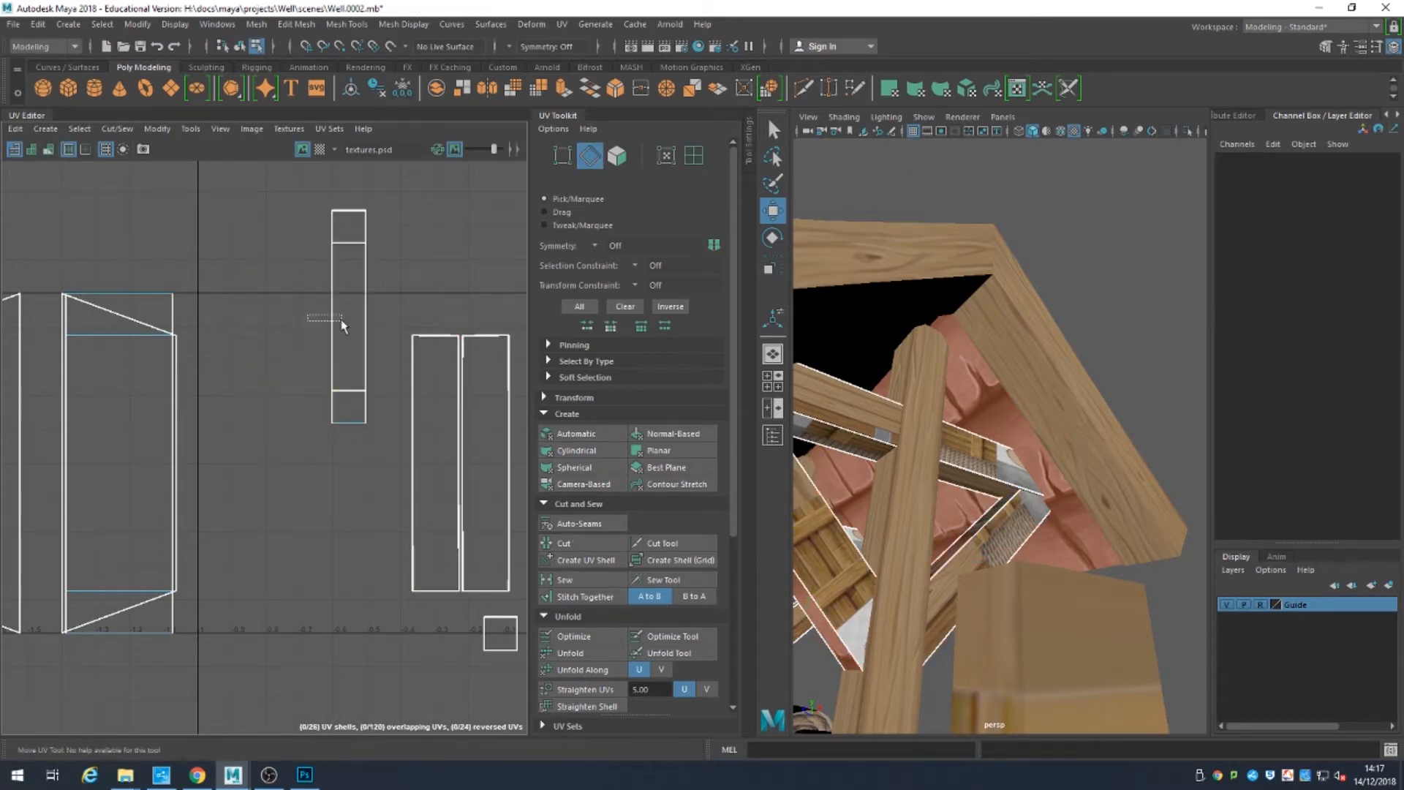
{"action": "key", "text": "ctrl+z"}
{"action": "key", "text": "ctrl+z"}
{"action": "key", "text": "ctrl+z"}
{"action": "key", "text": "ctrl+z"}
{"action": "key", "text": "ctrl+z"}
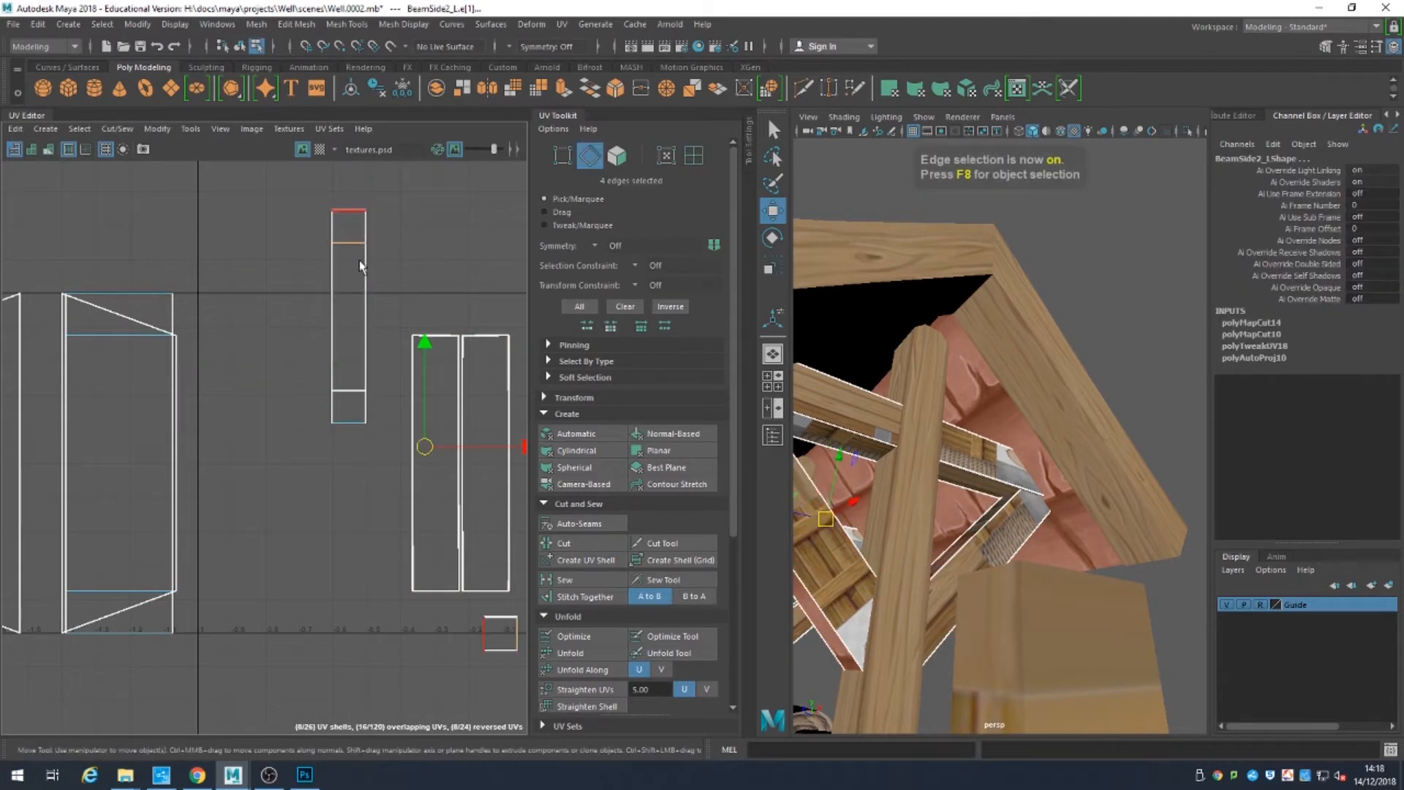
{"action": "left_click_drag", "start_coordinate": [523, 673], "coordinate": [523, 673]}
{"action": "key", "text": "shift+x"}
Step: Select the overlapping narrow strip shells and pull them apart into two separate columns
{"action": "right_click_drag", "start_coordinate": [344, 417], "coordinate": [394, 373]}
{"action": "left_click", "coordinate": [349, 314]}
{"action": "left_click_drag", "start_coordinate": [425, 303], "coordinate": [348, 303]}
{"action": "left_click", "coordinate": [351, 406]}
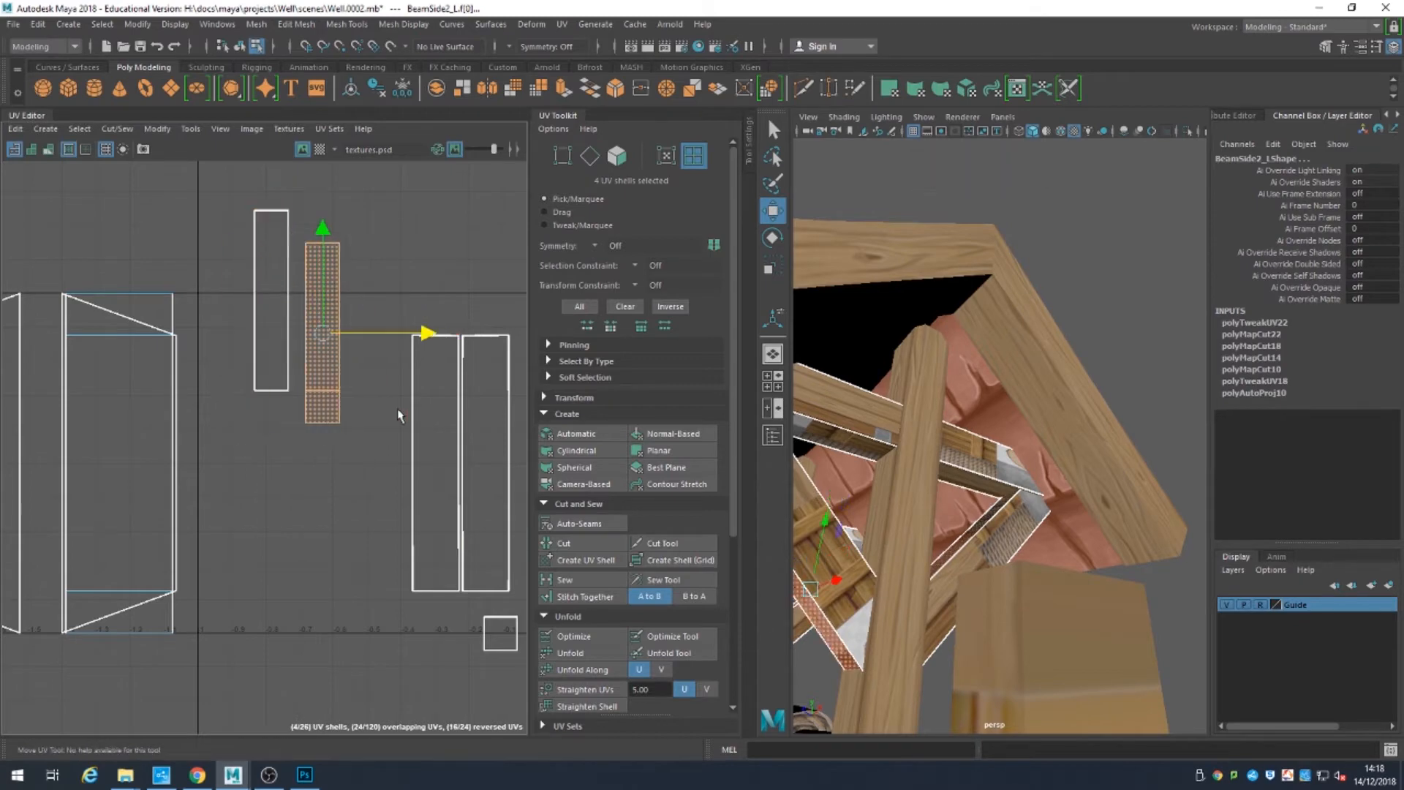
Step: Separate the remaining square end pieces from the narrow side-beam strips and move them onto the small square end shells
{"action": "key", "text": "ctrl+y"}
{"action": "key", "text": "ctrl+y"}
{"action": "key", "text": "ctrl+y"}
{"action": "key", "text": "ctrl+y"}
{"action": "key", "text": "ctrl+y"}
{"action": "key", "text": "ctrl+y"}
{"action": "key", "text": "ctrl+y"}
{"action": "key", "text": "ctrl+y"}
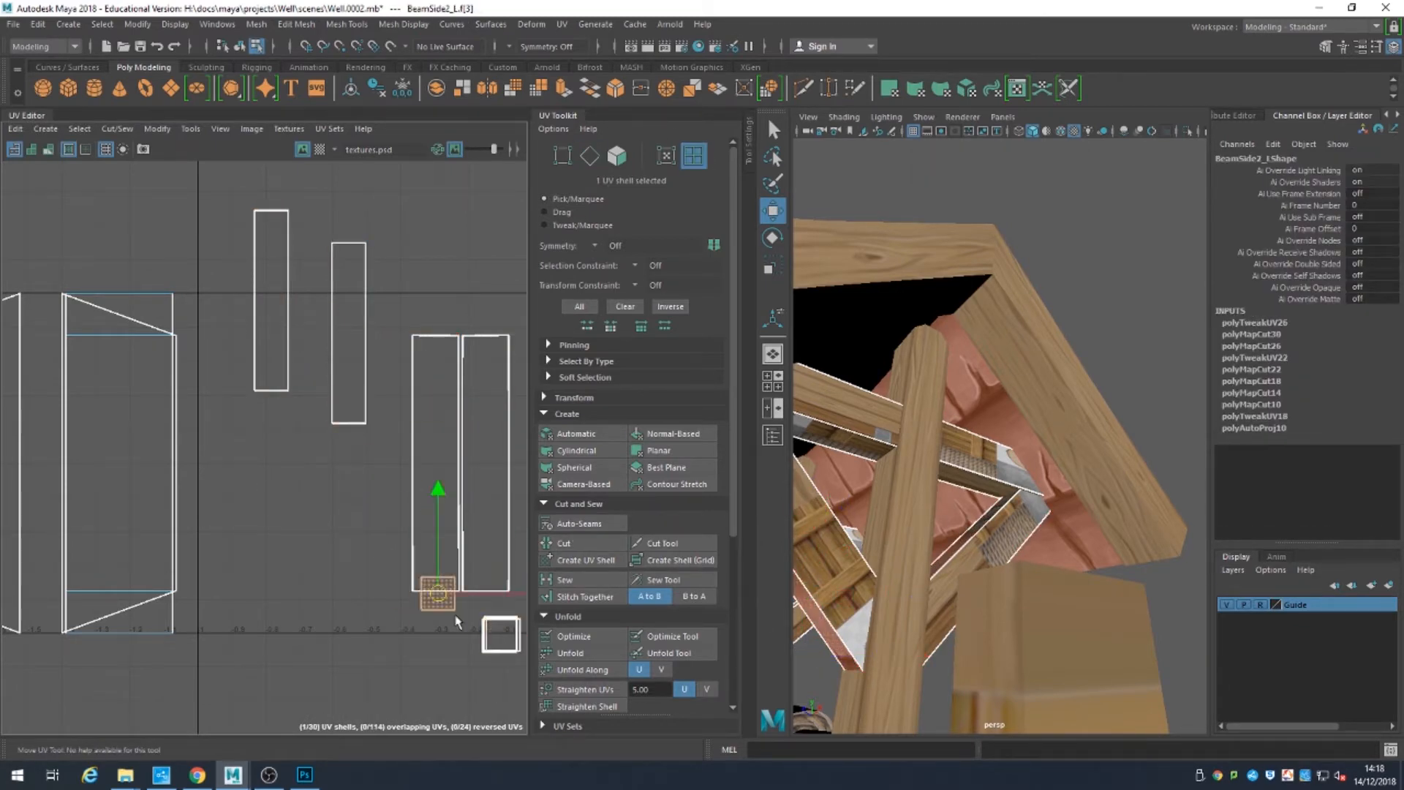
{"action": "left_click_drag", "start_coordinate": [438, 593], "coordinate": [501, 634]}
Step: Stack the narrow side-beam strips beside the two wider strip columns, and stack the small square end shells
{"action": "left_click", "coordinate": [349, 334]}
{"action": "left_click_drag", "start_coordinate": [453, 334], "coordinate": [443, 334]}
{"action": "left_click_drag", "start_coordinate": [914, 527], "coordinate": [244, 441], "text": "alt"}
{"action": "left_click", "coordinate": [272, 333], "text": "shift"}
{"action": "scroll", "coordinate": [589, 644], "scroll_direction": "down", "scroll_amount": 3}
{"action": "left_click", "coordinate": [585, 593]}
{"action": "left_click_drag", "start_coordinate": [306, 316], "coordinate": [379, 425]}
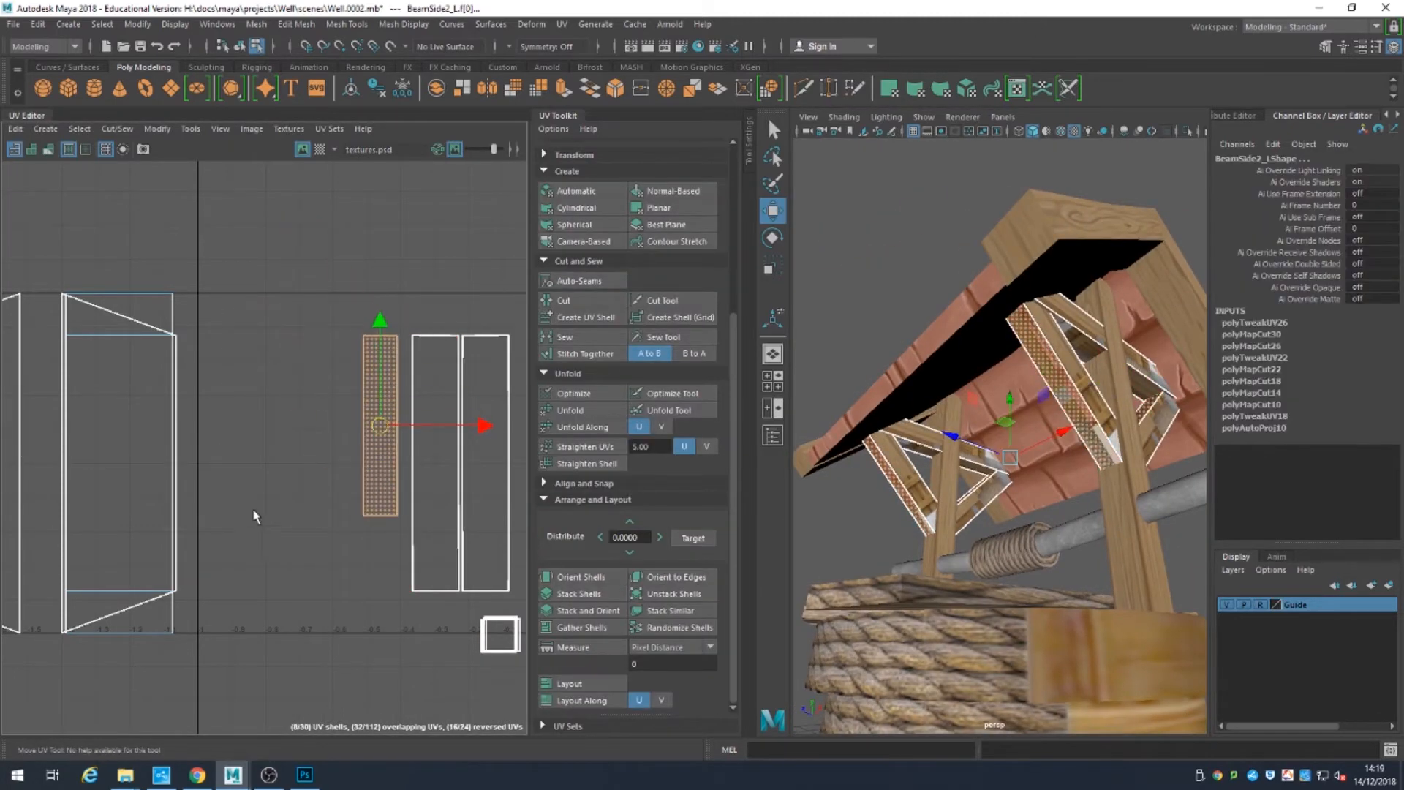
{"action": "left_click_drag", "start_coordinate": [460, 615], "coordinate": [522, 653]}
{"action": "left_click", "coordinate": [572, 593]}
Step: Flatten the slanted ends of the separated trapezoid top-beam shells so they become straight rectangles
{"action": "left_click", "coordinate": [407, 730]}
{"action": "middle_click_drag", "start_coordinate": [215, 563], "coordinate": [392, 548], "text": "alt"}
{"action": "left_click", "coordinate": [146, 450]}
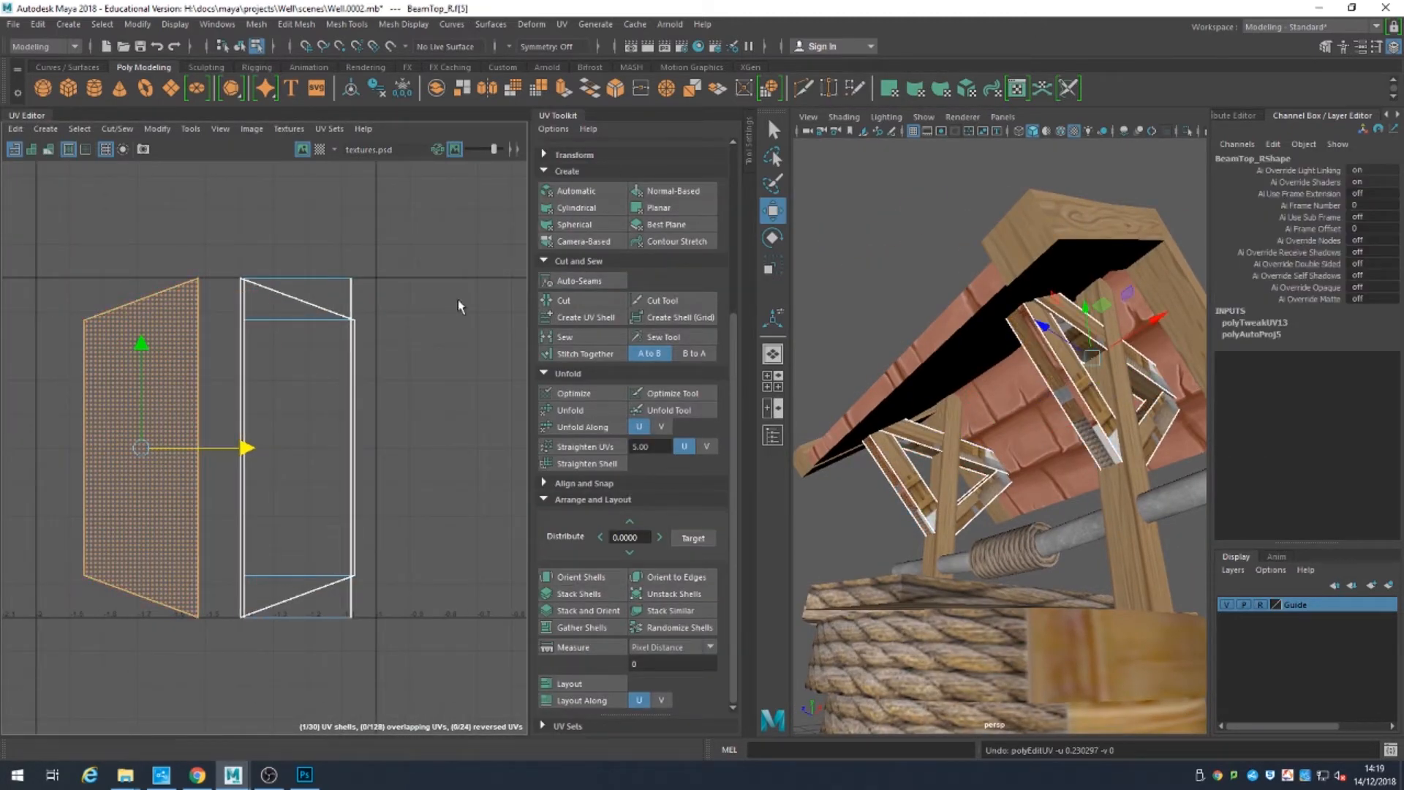
{"action": "key", "text": "F12"}
{"action": "left_click_drag", "start_coordinate": [38, 249], "coordinate": [223, 360]}
{"action": "key", "text": "e"}
{"action": "key", "text": "r"}
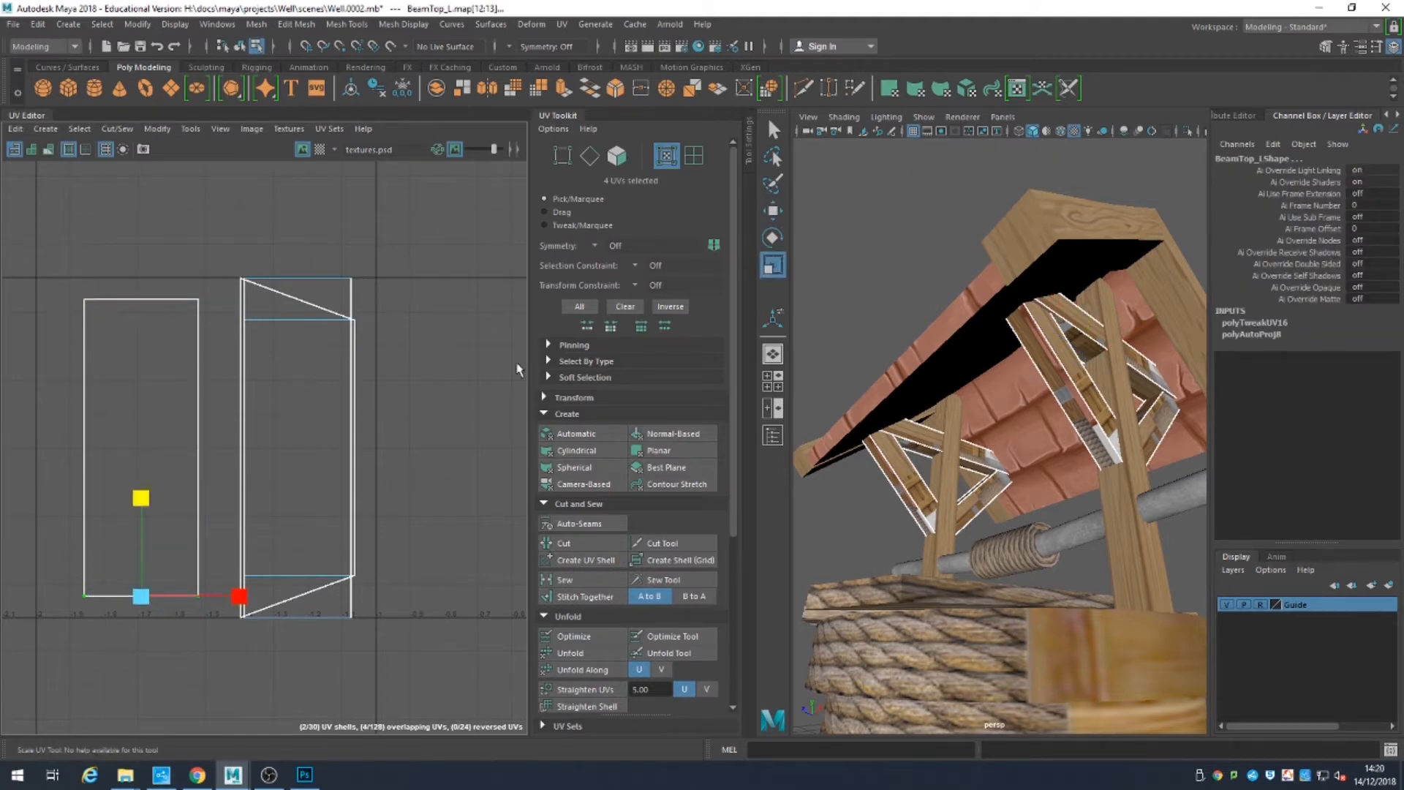
Step: Narrow the straightened top-beam shells and move them next to the narrow side-beam strips
{"action": "key", "text": "alt+F12"}
{"action": "left_click_drag", "start_coordinate": [1053, 369], "coordinate": [823, 384], "text": "alt"}
{"action": "scroll", "coordinate": [237, 466], "scroll_direction": "down", "scroll_amount": 5}
{"action": "key", "text": "w"}
{"action": "left_click_drag", "start_coordinate": [297, 460], "coordinate": [431, 461]}
{"action": "key", "text": "r"}
{"action": "left_click_drag", "start_coordinate": [427, 459], "coordinate": [374, 474]}
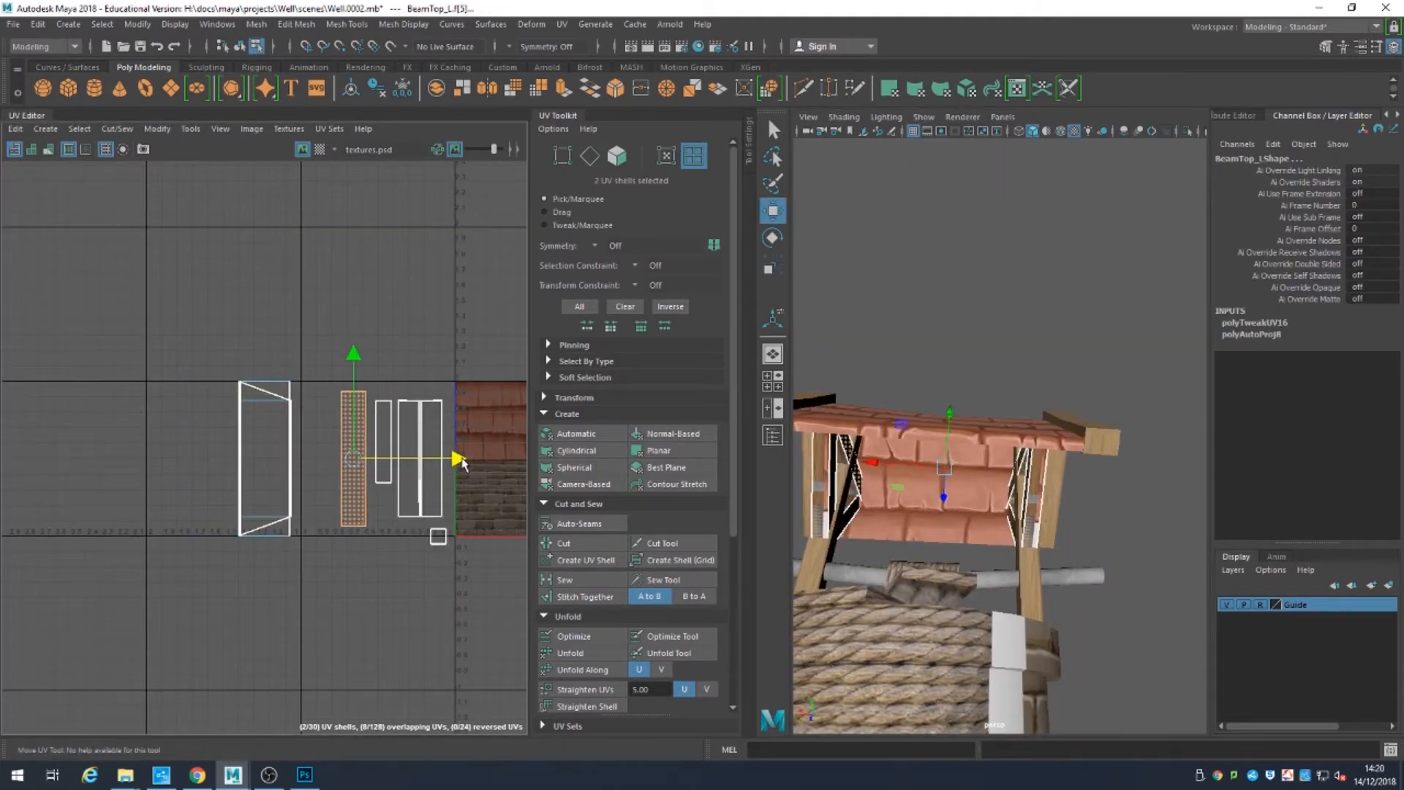
Step: Move the rectangular top-beam shells away from the trapezoid shells they overlap
{"action": "scroll", "coordinate": [342, 533], "scroll_direction": "up", "scroll_amount": 5}
{"action": "left_click", "coordinate": [220, 531]}
{"action": "left_click_drag", "start_coordinate": [256, 577], "coordinate": [214, 530]}
{"action": "left_click_drag", "start_coordinate": [276, 373], "coordinate": [148, 373]}
{"action": "middle_click_drag", "start_coordinate": [222, 304], "coordinate": [317, 324], "text": "alt"}
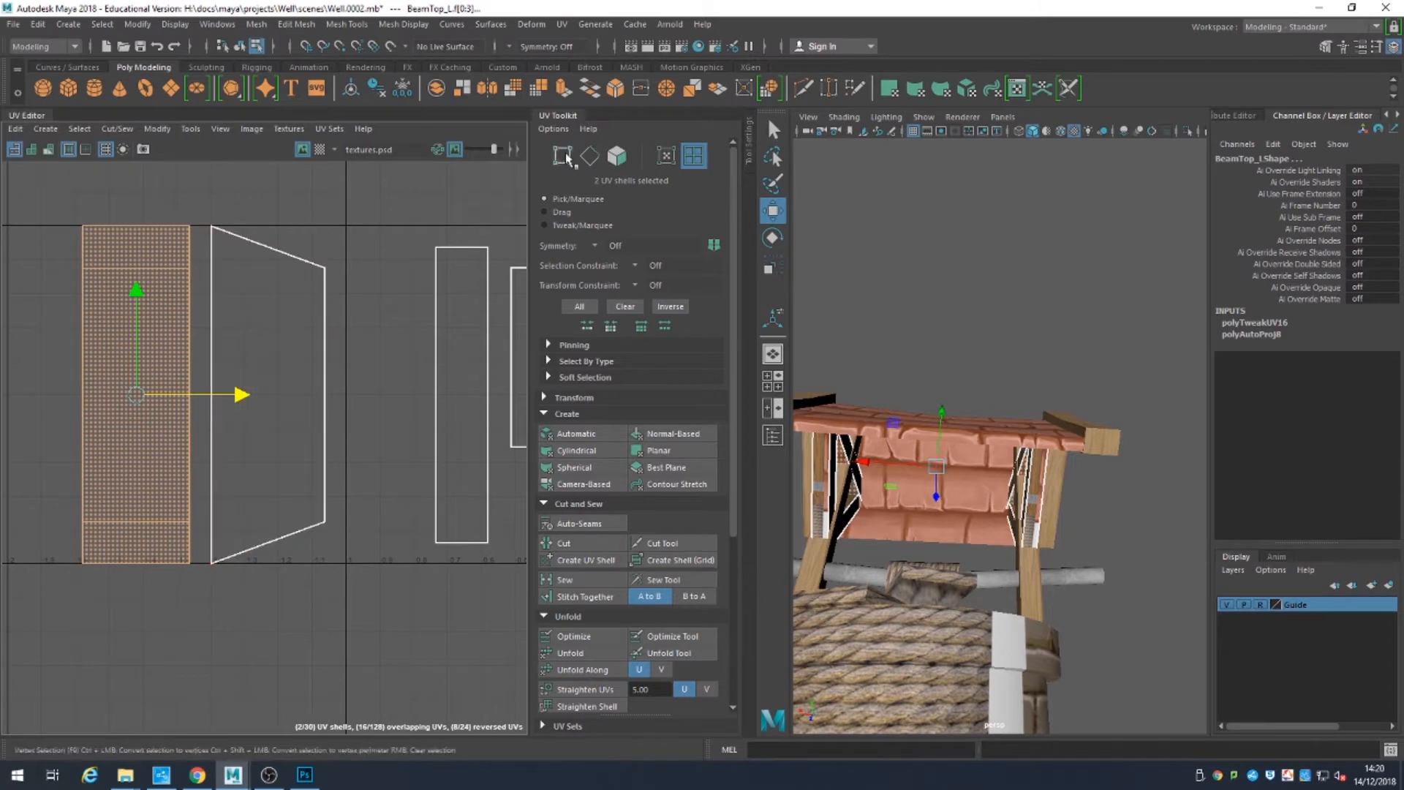
Step: Flatten the slanted upper and lower ends of the remaining trapezoid top-beam shell into a rectangle
{"action": "left_click", "coordinate": [665, 155]}
{"action": "left_click_drag", "start_coordinate": [207, 198], "coordinate": [340, 285]}
{"action": "key", "text": "e"}
{"action": "key", "text": "r"}
{"action": "middle_click_drag", "start_coordinate": [307, 241], "coordinate": [312, 378], "text": "alt"}
{"action": "left_click_drag", "start_coordinate": [276, 288], "coordinate": [276, 382]}
{"action": "left_click_drag", "start_coordinate": [278, 472], "coordinate": [278, 570]}
Step: Narrow the second straightened top-beam shell and overlay it on the first one beside the narrow strips
{"action": "key", "text": "alt+F12"}
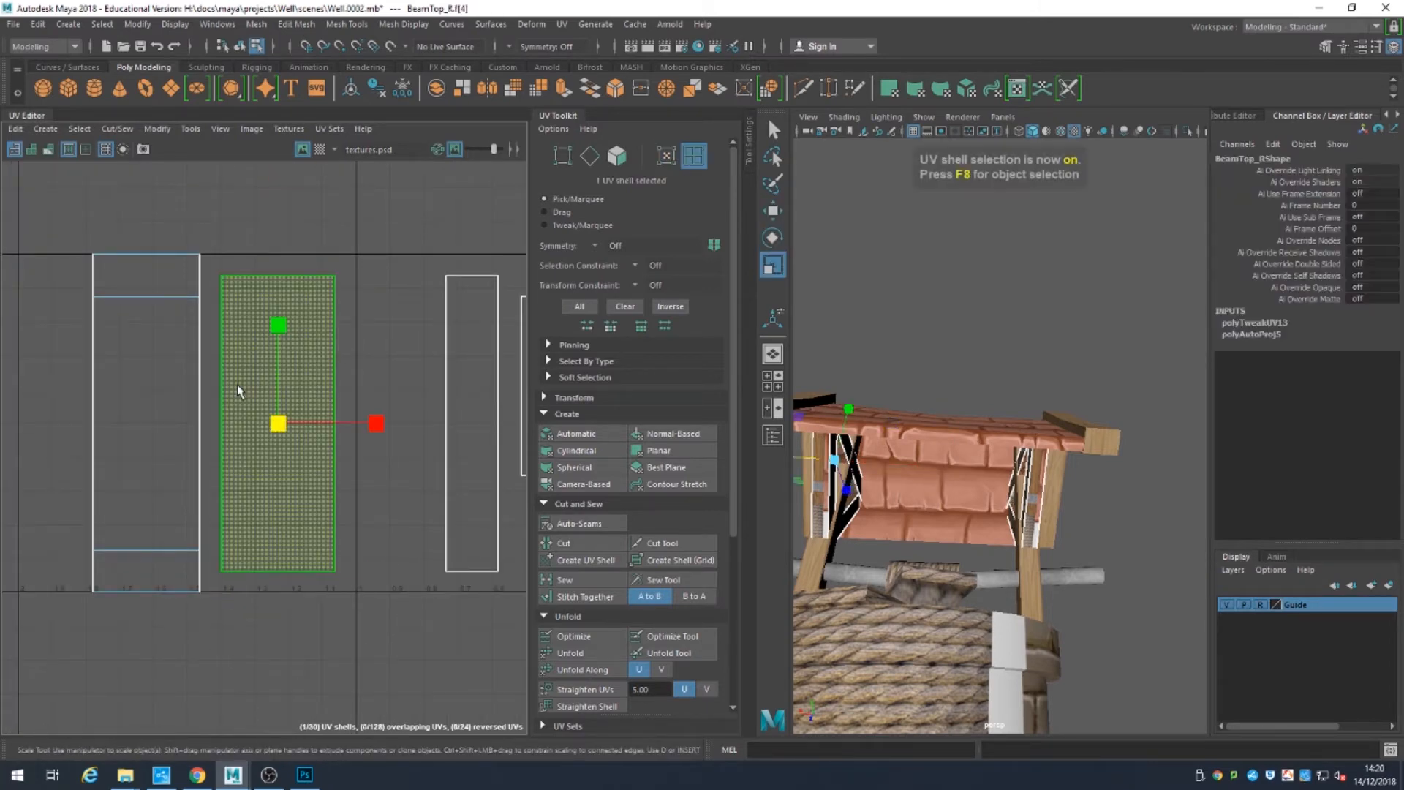
{"action": "left_click_drag", "start_coordinate": [238, 385], "coordinate": [278, 424]}
{"action": "key", "text": "w"}
{"action": "left_click_drag", "start_coordinate": [279, 424], "coordinate": [469, 427]}
{"action": "middle_click_drag", "start_coordinate": [469, 426], "coordinate": [334, 428], "text": "alt"}
{"action": "key", "text": "r"}
{"action": "left_click_drag", "start_coordinate": [435, 426], "coordinate": [381, 436]}
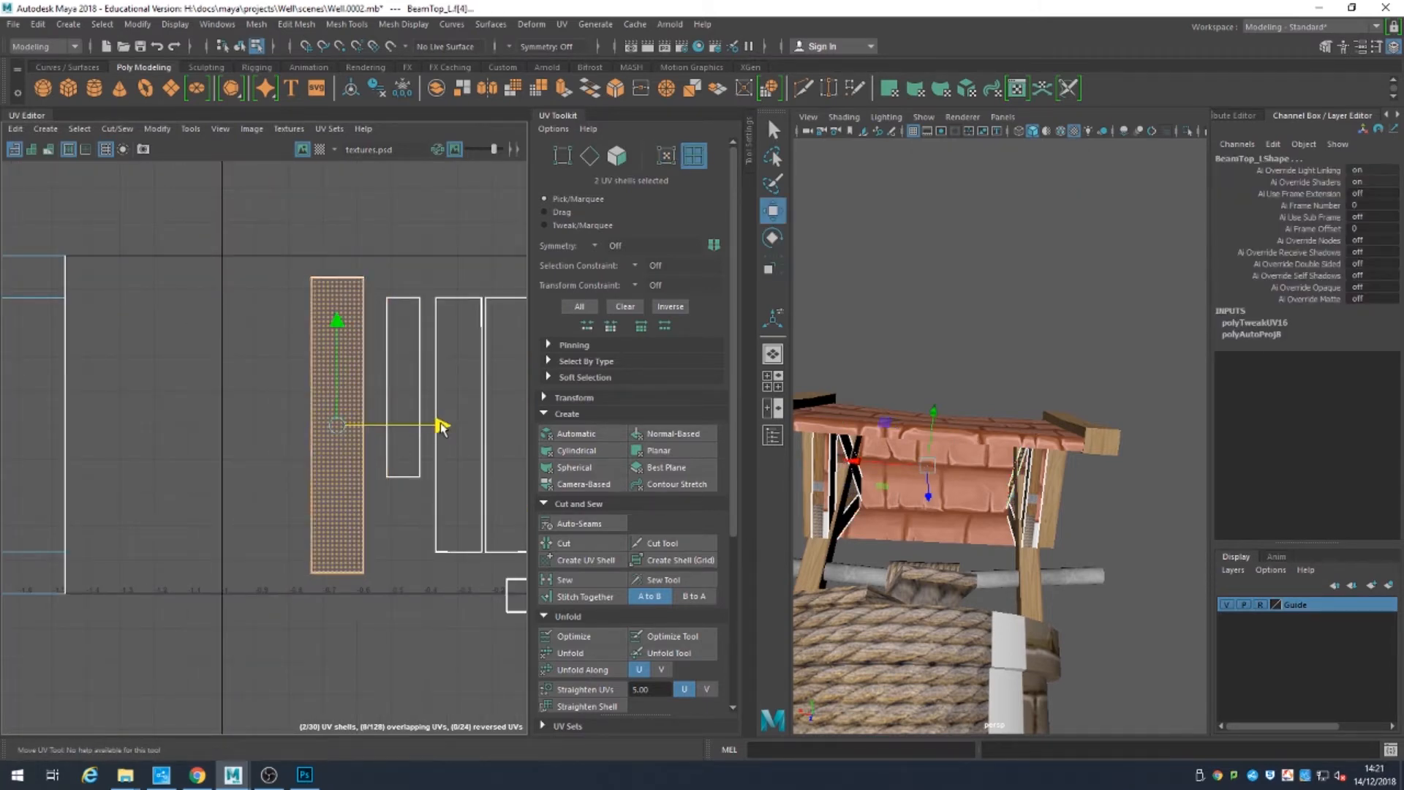
Step: Cut the remaining wide top-beam shells along the crosswise edges near both ends
{"action": "scroll", "coordinate": [580, 571], "scroll_direction": "down", "scroll_amount": 5}
{"action": "left_click", "coordinate": [205, 307]}
{"action": "middle_click_drag", "start_coordinate": [146, 292], "coordinate": [395, 304], "text": "alt"}
{"action": "right_click_drag", "start_coordinate": [222, 282], "coordinate": [223, 234]}
{"action": "left_click_drag", "start_coordinate": [229, 288], "coordinate": [285, 329]}
{"action": "left_click_drag", "start_coordinate": [224, 511], "coordinate": [300, 615], "text": "shift"}
{"action": "key", "text": "shift+x"}
Step: Move the cut end pieces below the strips and set the full-length top-beam shell beside the shorter one
{"action": "key", "text": "alt+F12"}
{"action": "mouse_move", "coordinate": [363, 431]}
{"action": "left_mouse_down"}
{"action": "mouse_move", "coordinate": [475, 428]}
{"action": "mouse_move", "coordinate": [373, 428]}
{"action": "left_mouse_up"}
{"action": "key", "text": "ctrl+z"}
{"action": "left_click", "coordinate": [270, 298]}
{"action": "scroll", "coordinate": [270, 300], "scroll_direction": "down", "scroll_amount": 2}
{"action": "middle_click_drag", "start_coordinate": [270, 300], "coordinate": [159, 341], "text": "alt"}
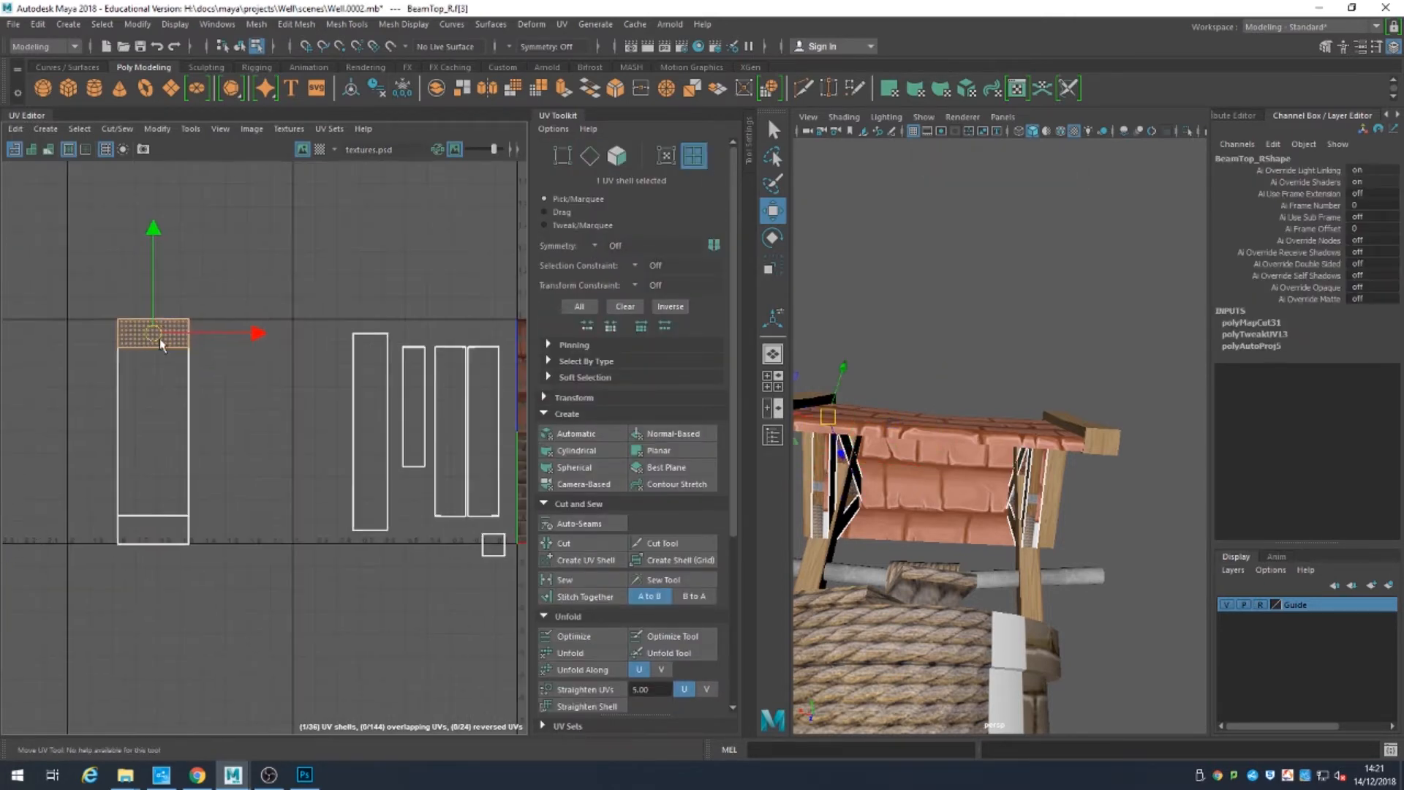
{"action": "left_click", "coordinate": [154, 439]}
{"action": "left_click_drag", "start_coordinate": [257, 431], "coordinate": [360, 432]}
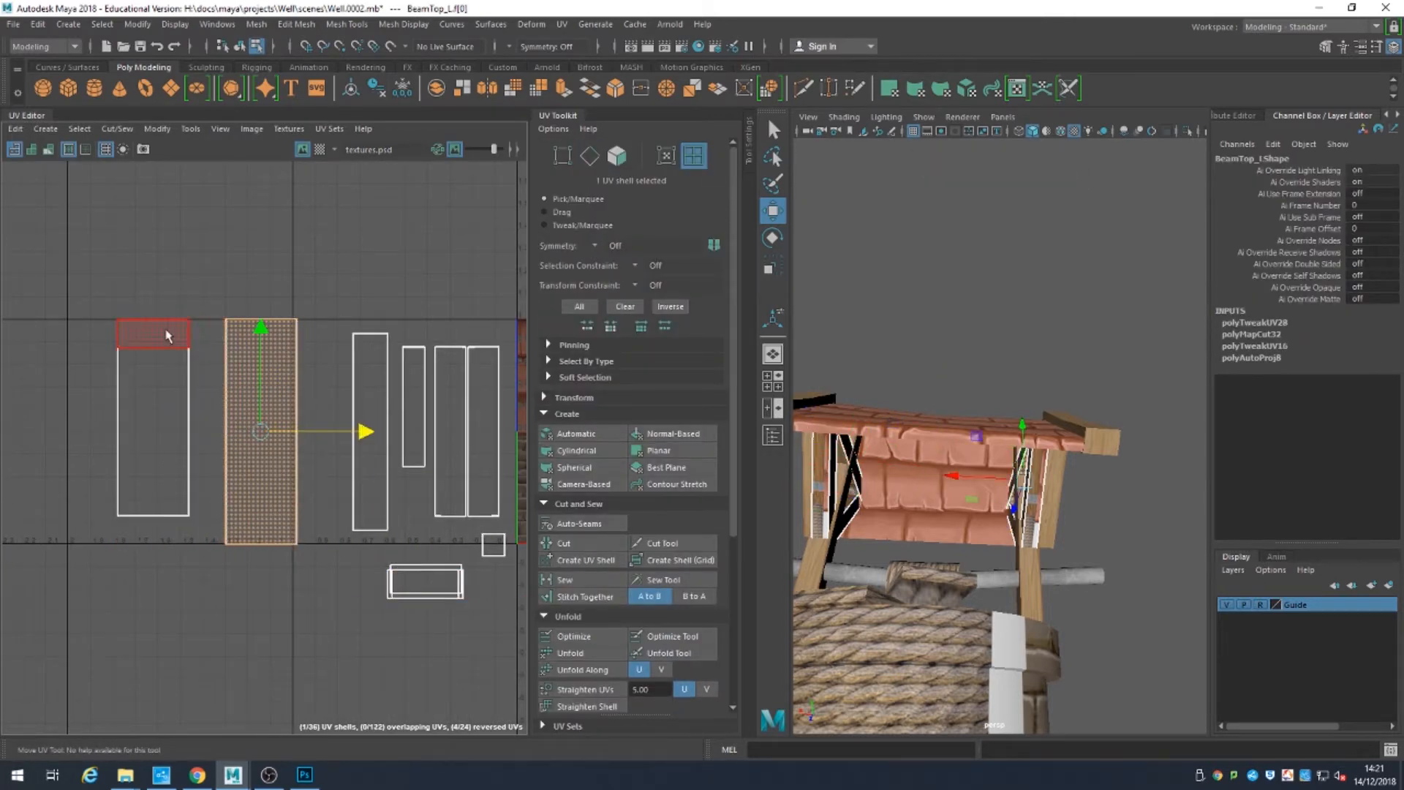
Step: Stack the rectangular top-beam end shells and the square side-beam end shells on top of each other
{"action": "left_click_drag", "start_coordinate": [376, 556], "coordinate": [471, 607]}
{"action": "scroll", "coordinate": [598, 585], "scroll_direction": "down", "scroll_amount": 3}
{"action": "left_click", "coordinate": [598, 633]}
{"action": "scroll", "coordinate": [439, 585], "scroll_direction": "up", "scroll_amount": 4}
{"action": "left_click_drag", "start_coordinate": [395, 348], "coordinate": [244, 437]}
{"action": "left_click_drag", "start_coordinate": [163, 388], "coordinate": [278, 487]}
{"action": "left_click", "coordinate": [585, 617]}
{"action": "left_click", "coordinate": [351, 504]}
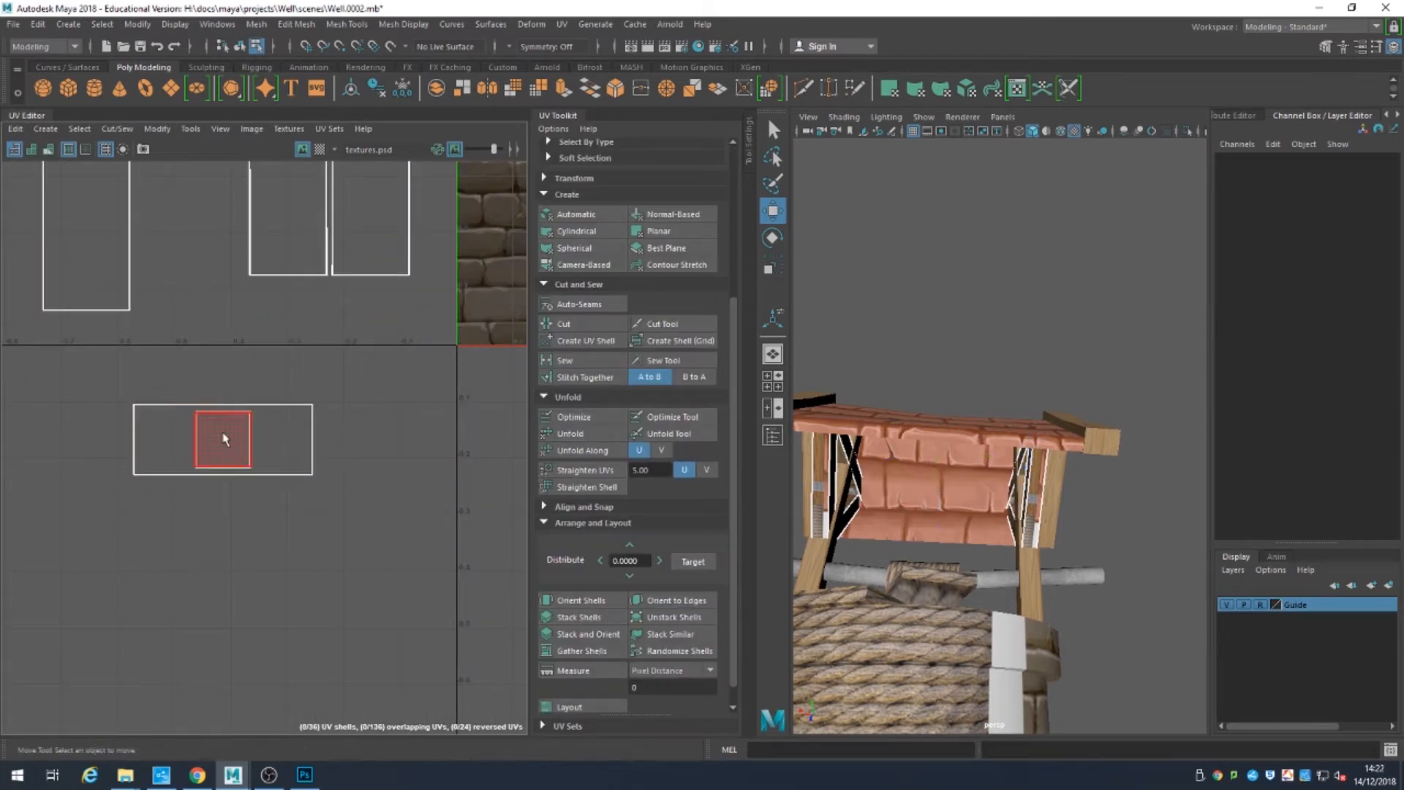
Step: Stretch the square side-beam end shells to the size of the rectangular top-beam ends and stack them all together
{"action": "left_click", "coordinate": [282, 439]}
{"action": "left_click_drag", "start_coordinate": [222, 344], "coordinate": [223, 425]}
{"action": "left_click_drag", "start_coordinate": [176, 384], "coordinate": [294, 469]}
{"action": "key", "text": "r"}
{"action": "left_click_drag", "start_coordinate": [322, 439], "coordinate": [514, 429]}
{"action": "key", "text": "w"}
{"action": "left_click_drag", "start_coordinate": [227, 334], "coordinate": [239, 414]}
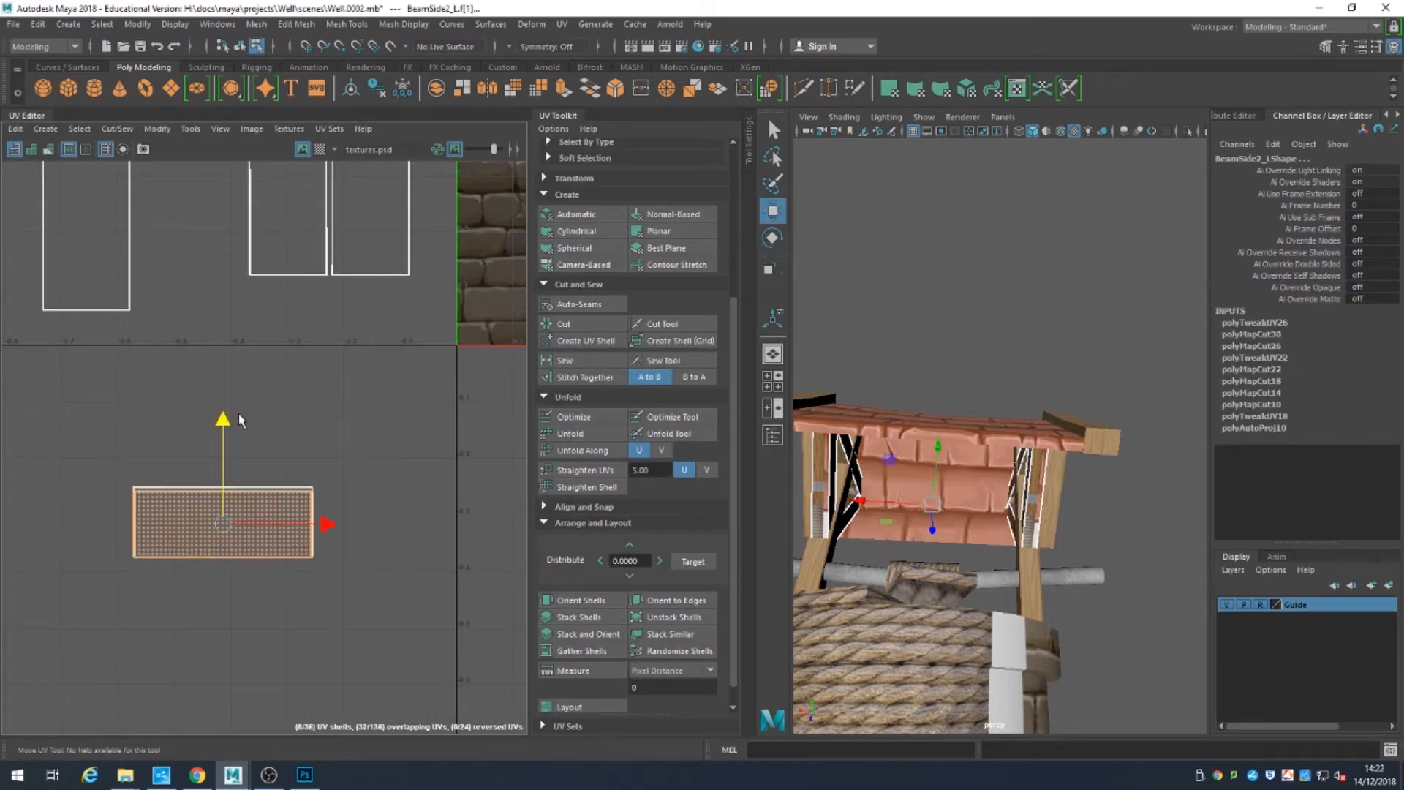
{"action": "key", "text": "r"}
{"action": "left_click", "coordinate": [586, 616]}
Step: Move the stacked beam end shells onto the texture atlas and scale them down
{"action": "scroll", "coordinate": [432, 614], "scroll_direction": "down", "scroll_amount": 4}
{"action": "key", "text": "w"}
{"action": "left_click_drag", "start_coordinate": [317, 564], "coordinate": [627, 360]}
{"action": "middle_click_drag", "start_coordinate": [523, 517], "coordinate": [393, 514], "text": "alt"}
{"action": "scroll", "coordinate": [392, 513], "scroll_direction": "up", "scroll_amount": 4}
{"action": "key", "text": "r"}
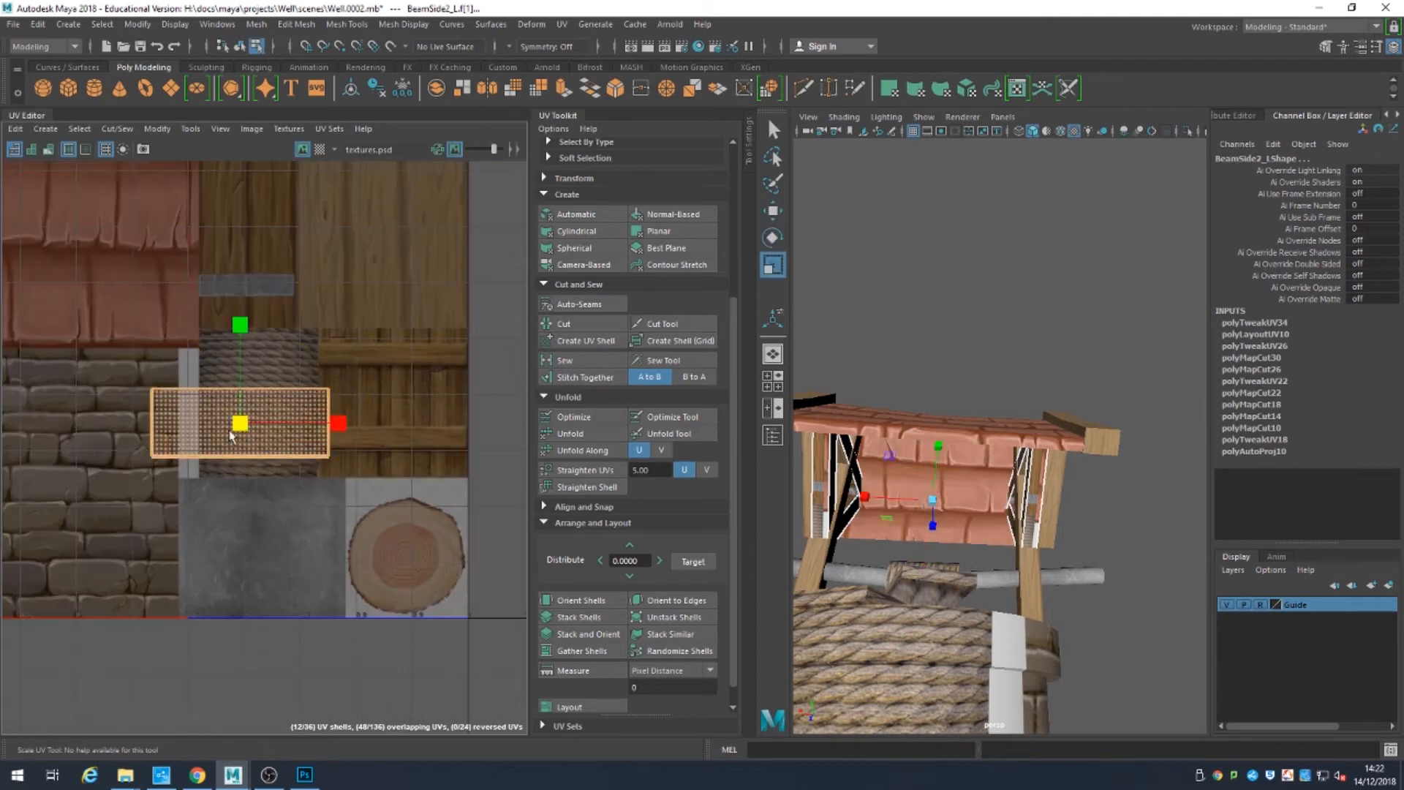
{"action": "left_click_drag", "start_coordinate": [239, 423], "coordinate": [195, 432]}
Step: Fit the stacked beam end shells into the lower outer corner of the plain wood planks on the atlas
{"action": "key", "text": "w"}
{"action": "left_click_drag", "start_coordinate": [239, 423], "coordinate": [433, 300]}
{"action": "scroll", "coordinate": [439, 314], "scroll_direction": "up", "scroll_amount": 4}
{"action": "key", "text": "r"}
{"action": "left_click_drag", "start_coordinate": [276, 367], "coordinate": [303, 497]}
{"action": "left_click", "coordinate": [395, 410]}
{"action": "scroll", "coordinate": [420, 567], "scroll_direction": "down", "scroll_amount": 3}
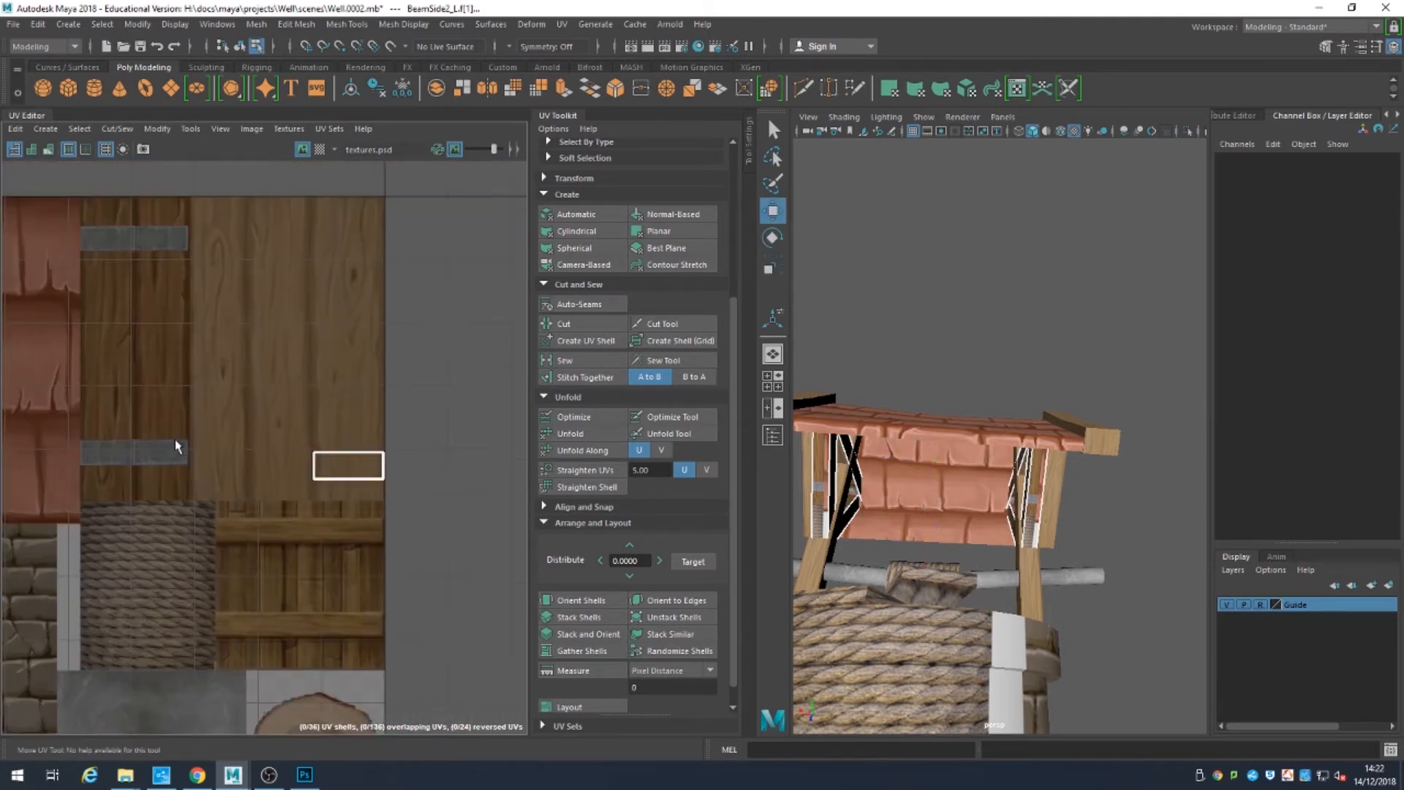
Step: Select the UV shells of the narrow edge faces on the diagonal side beams in the 3D view
{"action": "scroll", "coordinate": [173, 444], "scroll_direction": "down", "scroll_amount": 3}
{"action": "middle_click_drag", "start_coordinate": [173, 445], "coordinate": [512, 468], "text": "alt"}
{"action": "left_click_drag", "start_coordinate": [951, 512], "coordinate": [914, 512], "text": "alt"}
{"action": "left_click_drag", "start_coordinate": [146, 512], "coordinate": [66, 453]}
{"action": "left_click_drag", "start_coordinate": [1112, 599], "coordinate": [906, 567], "text": "alt"}
{"action": "scroll", "coordinate": [906, 567], "scroll_direction": "up", "scroll_amount": 5}
{"action": "left_click", "coordinate": [943, 468]}
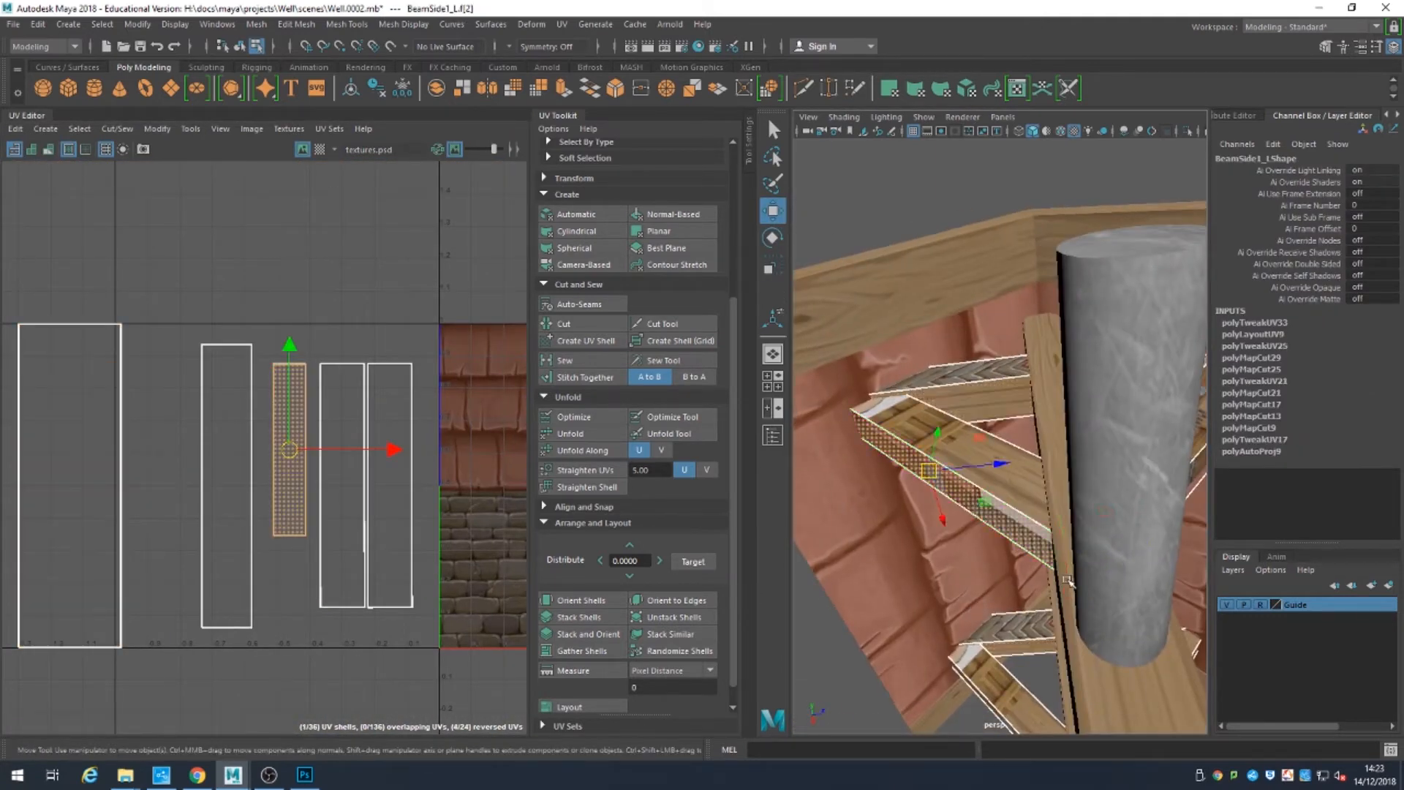
{"action": "left_click_drag", "start_coordinate": [944, 468], "coordinate": [1038, 512], "text": "alt"}
{"action": "left_click", "coordinate": [1075, 468], "text": "shift"}
{"action": "left_click_drag", "start_coordinate": [1075, 468], "coordinate": [934, 573], "text": "alt"}
{"action": "left_click", "coordinate": [933, 574], "text": "shift"}
Step: Add the remaining narrow edge faces of the side and top beams to the UV shell selection
{"action": "left_click_drag", "start_coordinate": [1024, 556], "coordinate": [1038, 599], "text": "alt"}
{"action": "left_click", "coordinate": [923, 607], "text": "shift"}
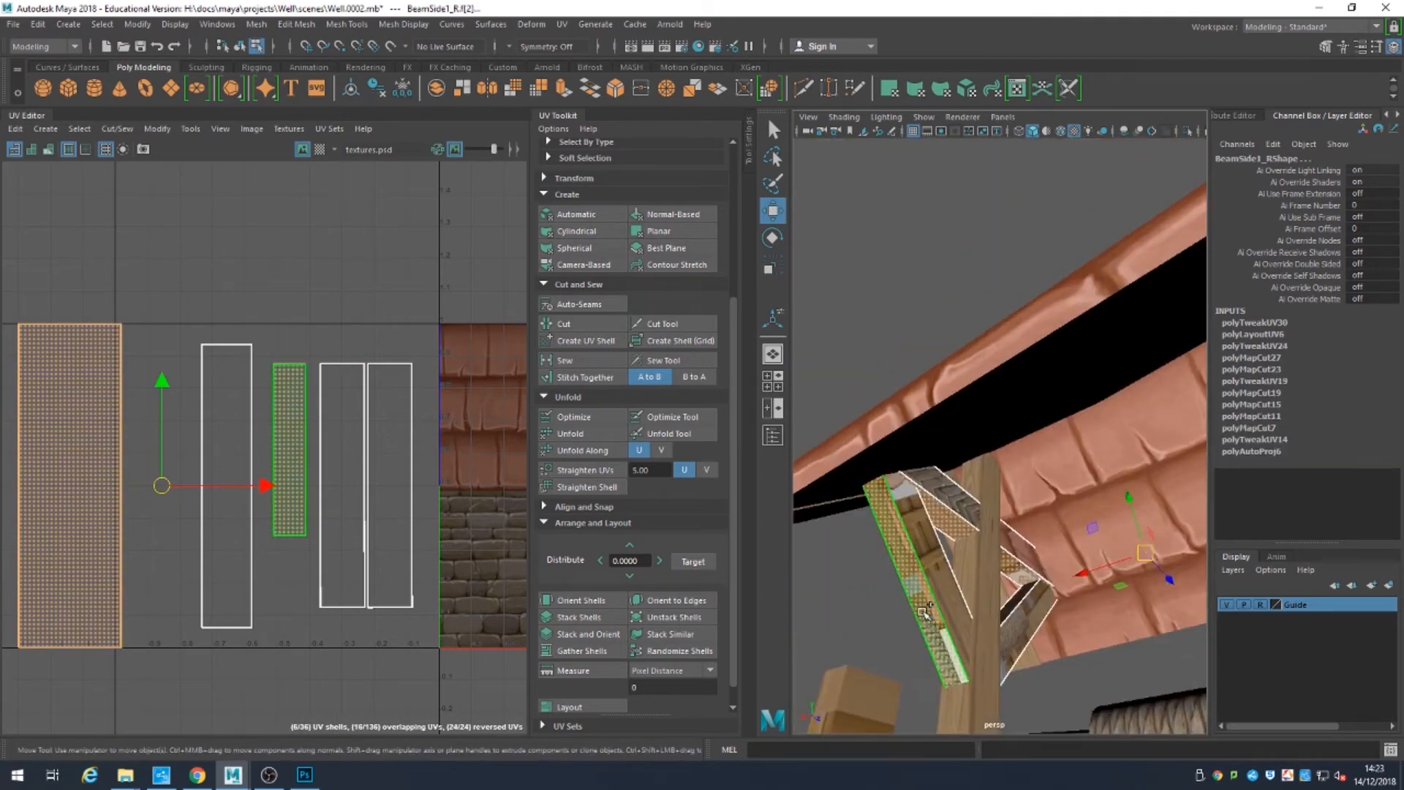
{"action": "left_click_drag", "start_coordinate": [918, 556], "coordinate": [1024, 556], "text": "alt"}
{"action": "left_click", "coordinate": [972, 497], "text": "shift"}
{"action": "right_click_drag", "start_coordinate": [951, 497], "coordinate": [878, 468], "text": "alt"}
{"action": "left_click", "coordinate": [900, 585], "text": "shift"}
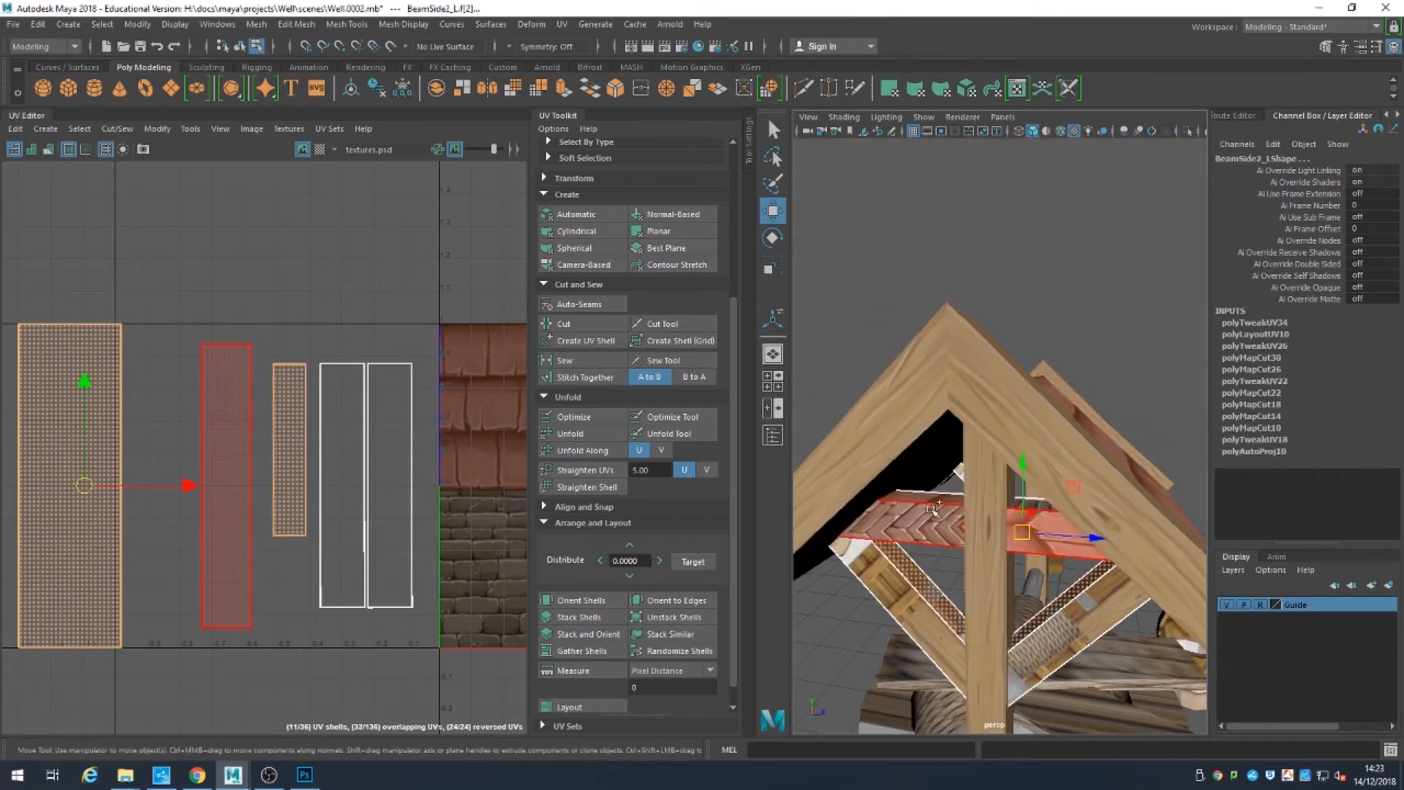
{"action": "left_click", "coordinate": [951, 526], "text": "shift"}
Step: Move the selected edge-face shells below the other strips and lay the shorter top-beam shells over the narrow side-beam strips
{"action": "left_click_drag", "start_coordinate": [86, 446], "coordinate": [101, 643]}
{"action": "scroll", "coordinate": [100, 643], "scroll_direction": "down", "scroll_amount": 3}
{"action": "middle_click_drag", "start_coordinate": [100, 643], "coordinate": [284, 504], "text": "alt"}
{"action": "left_click_drag", "start_coordinate": [274, 445], "coordinate": [279, 529]}
{"action": "left_click_drag", "start_coordinate": [170, 521], "coordinate": [146, 585]}
{"action": "left_click_drag", "start_coordinate": [255, 633], "coordinate": [494, 604]}
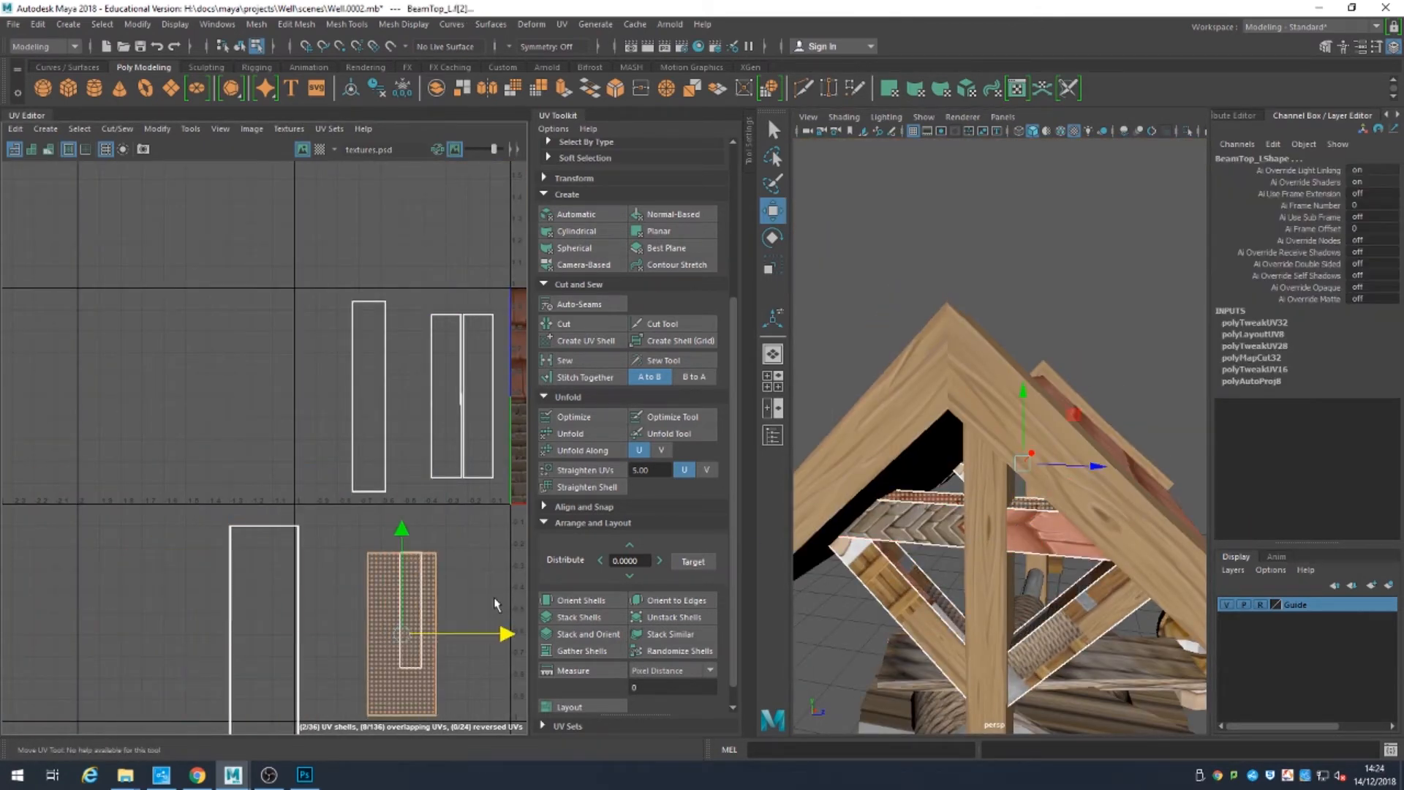
Step: Scale the shorter top-beam edge shells to match the width of the narrow side-beam strips beneath them
{"action": "key", "text": "w"}
{"action": "scroll", "coordinate": [422, 577], "scroll_direction": "up", "scroll_amount": 3}
{"action": "middle_click_drag", "start_coordinate": [422, 577], "coordinate": [349, 447], "text": "alt"}
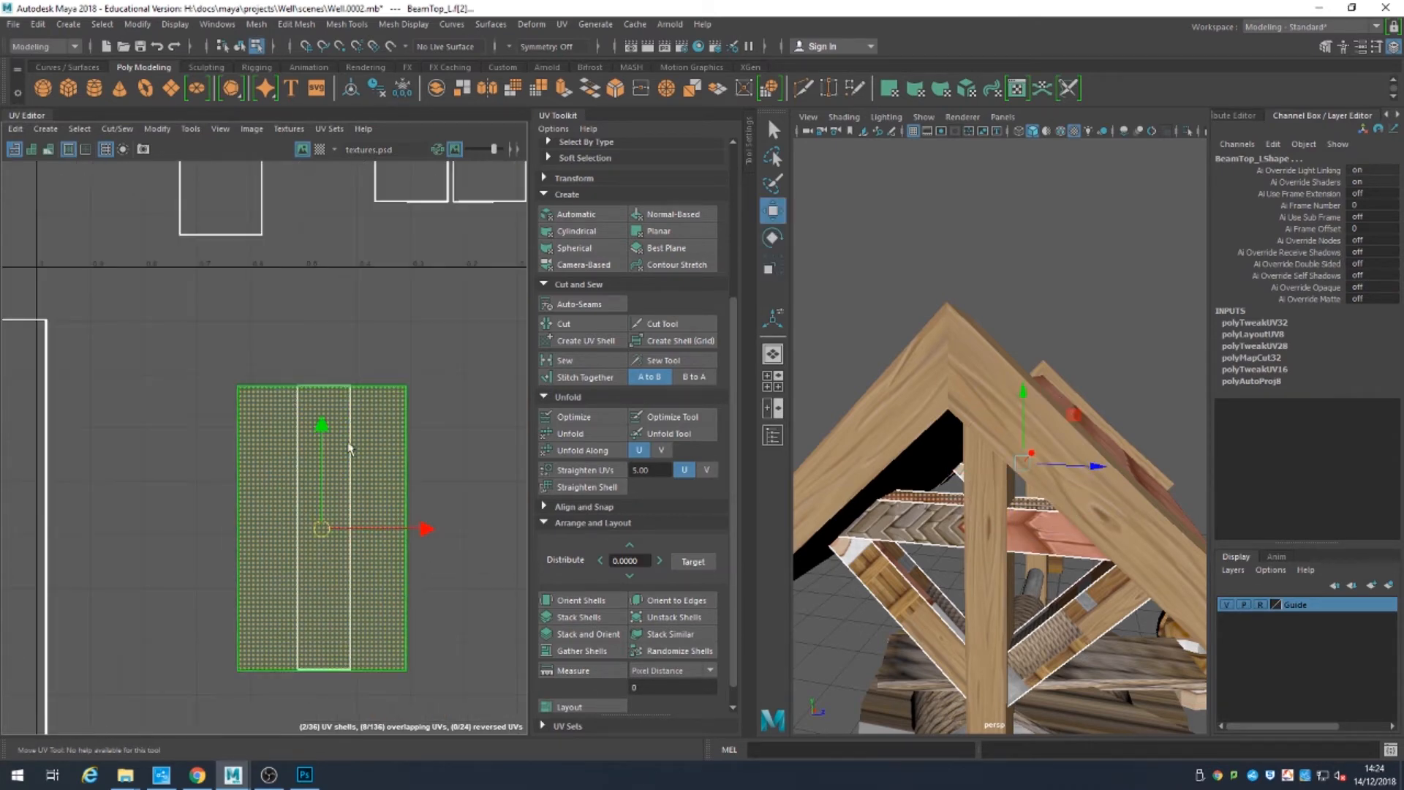
{"action": "key", "text": "r"}
{"action": "left_click_drag", "start_coordinate": [430, 528], "coordinate": [356, 570]}
{"action": "key", "text": "ctrl+z"}
{"action": "key", "text": "r"}
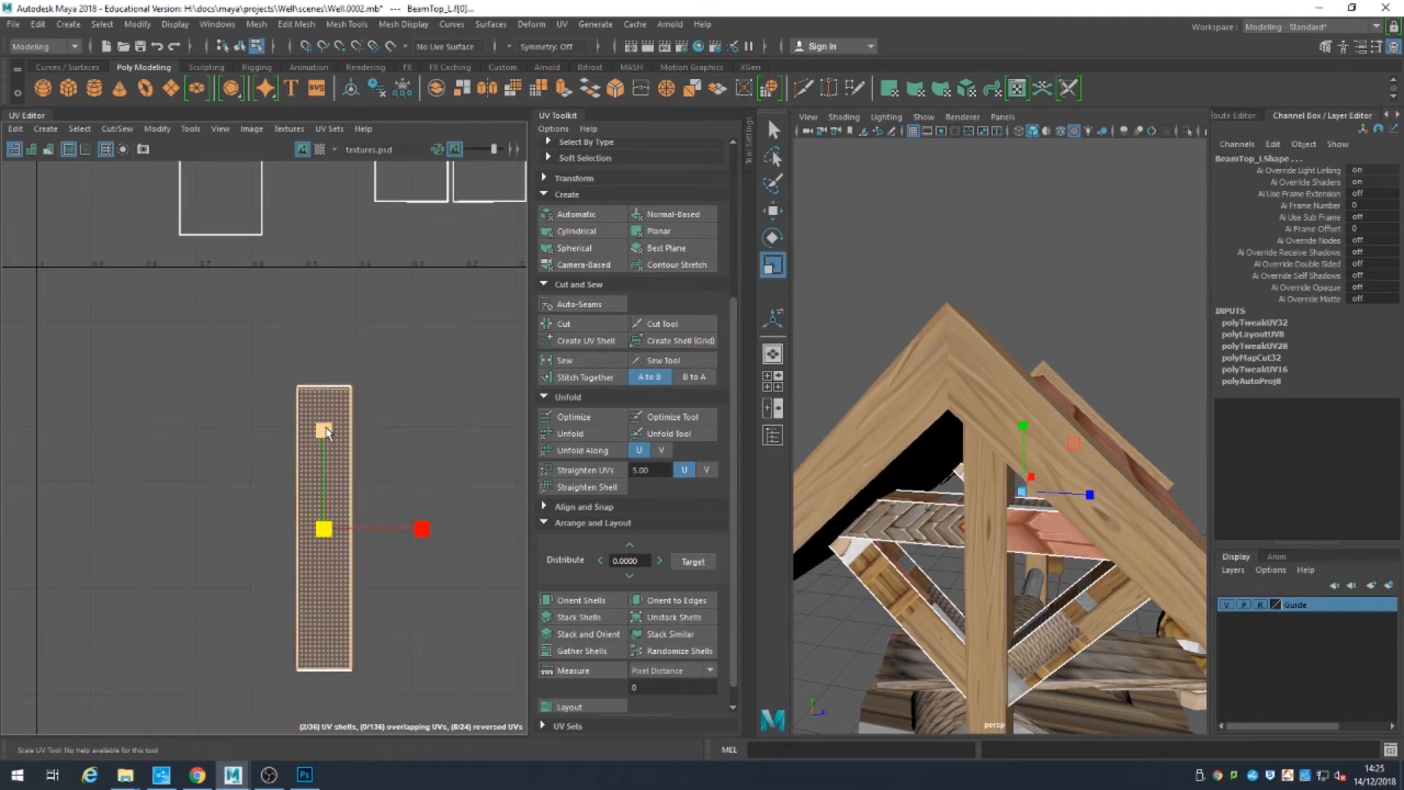
Step: Fit the long top-beam edge shells over the matching side-beam strips and gather them into one column
{"action": "left_click", "coordinate": [459, 507]}
{"action": "left_click", "coordinate": [1022, 474]}
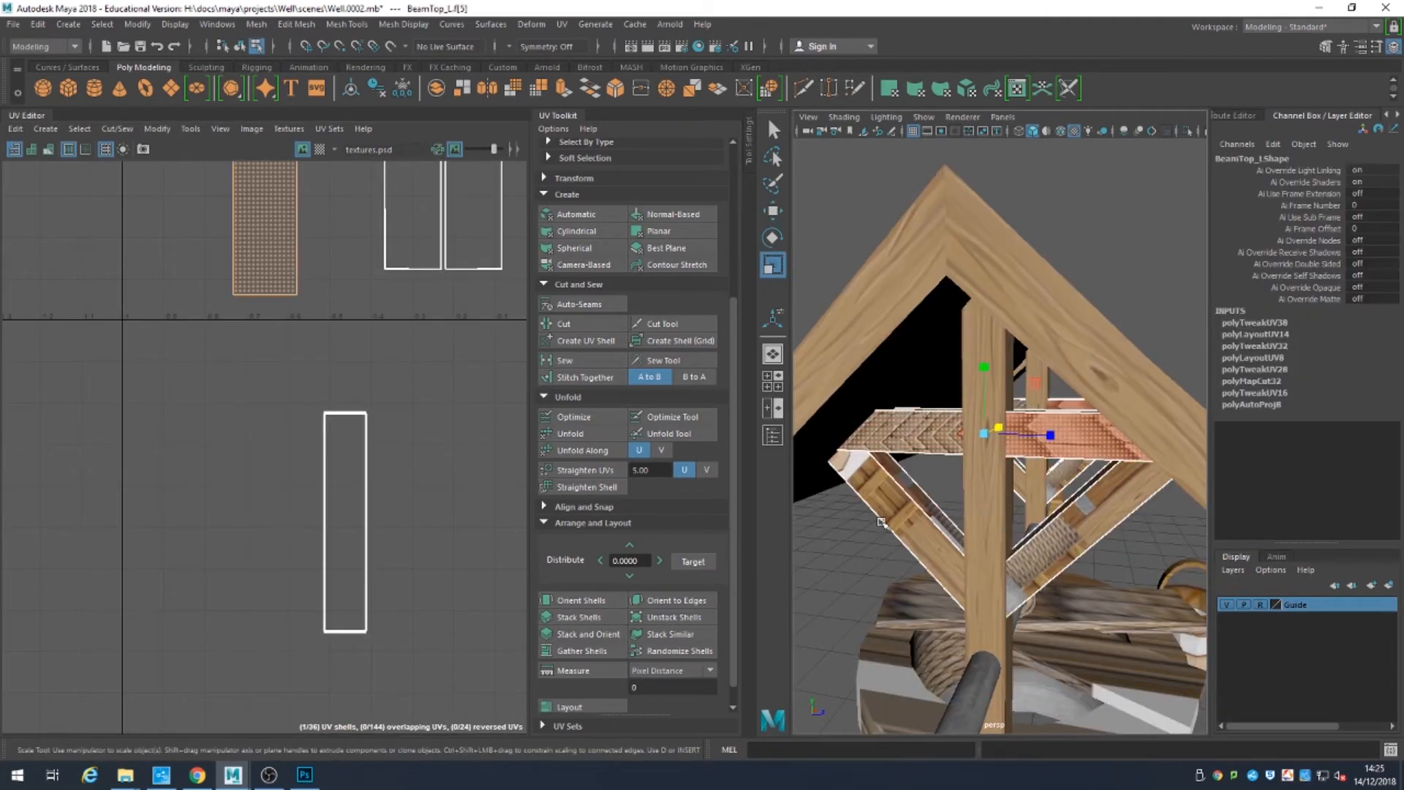
{"action": "left_click", "coordinate": [984, 385]}
{"action": "key", "text": "w"}
{"action": "left_click_drag", "start_coordinate": [179, 448], "coordinate": [320, 428]}
{"action": "scroll", "coordinate": [233, 361], "scroll_direction": "up", "scroll_amount": 5}
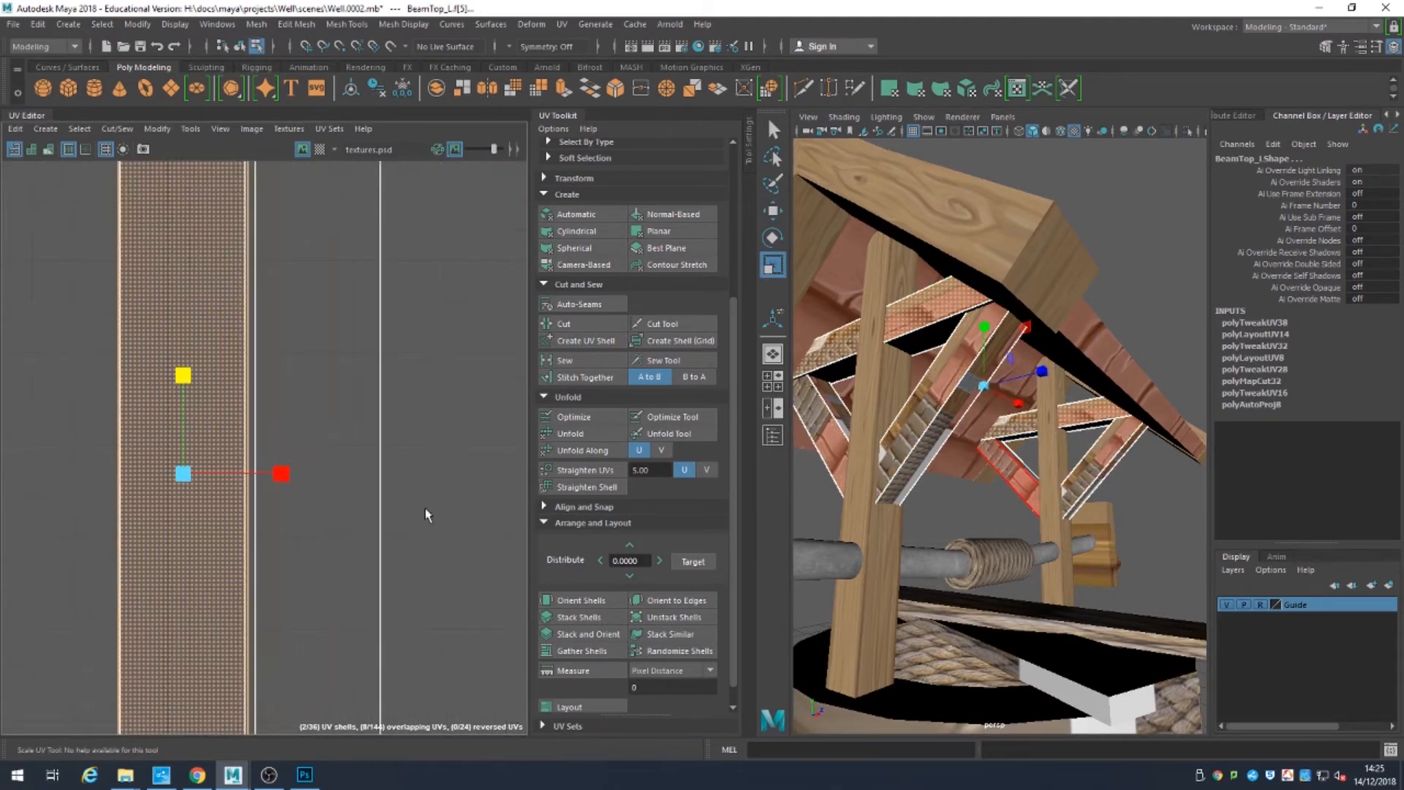
{"action": "scroll", "coordinate": [286, 475], "scroll_direction": "down", "scroll_amount": 3}
{"action": "left_click", "coordinate": [322, 439]}
{"action": "scroll", "coordinate": [307, 438], "scroll_direction": "down", "scroll_amount": 3}
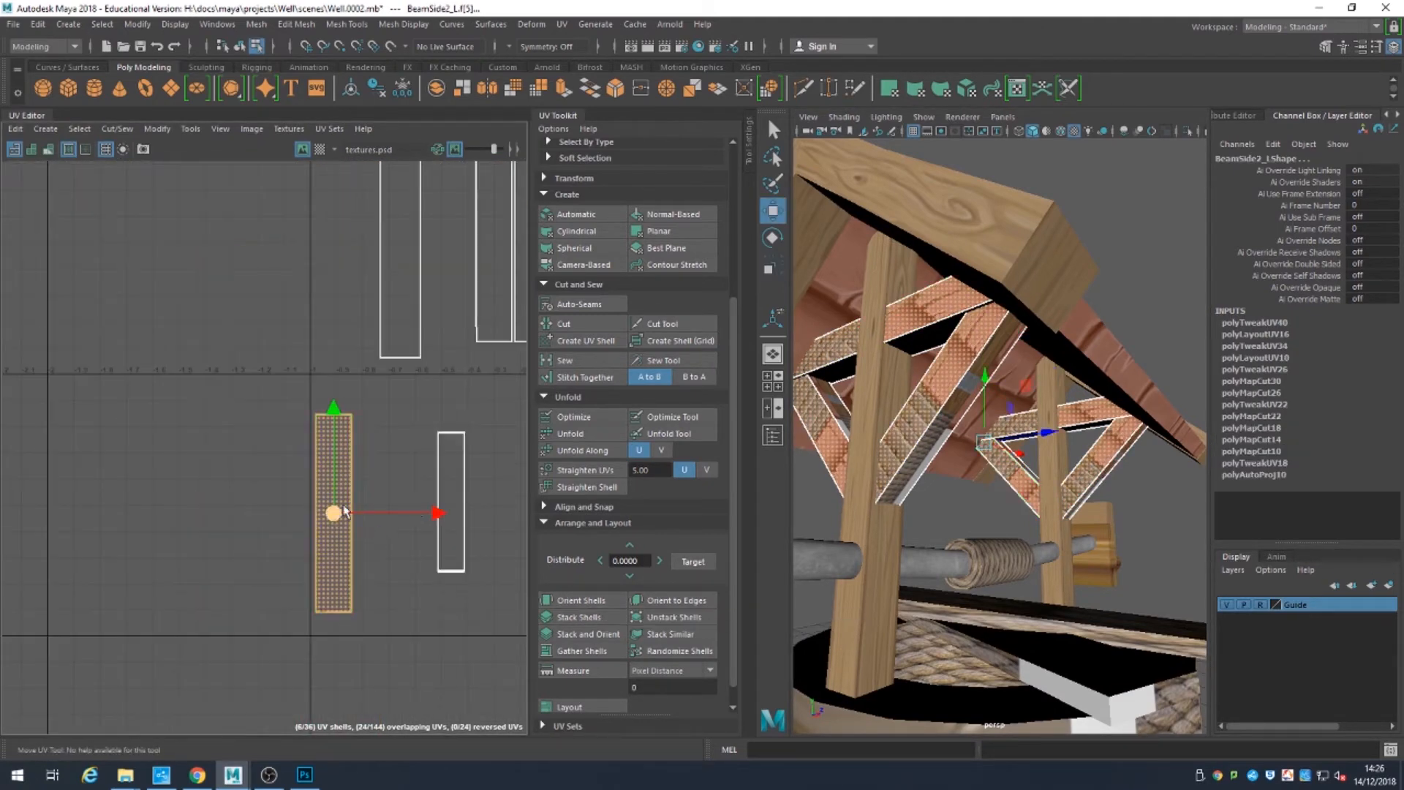
Step: Match the top-beam side-face shells to the wider side-beam strips and combine them into a single stacked column
{"action": "middle_click_drag", "start_coordinate": [296, 230], "coordinate": [244, 275], "text": "alt"}
{"action": "left_click", "coordinate": [245, 277]}
{"action": "scroll", "coordinate": [256, 292], "scroll_direction": "up", "scroll_amount": 3}
{"action": "scroll", "coordinate": [138, 353], "scroll_direction": "down", "scroll_amount": 1}
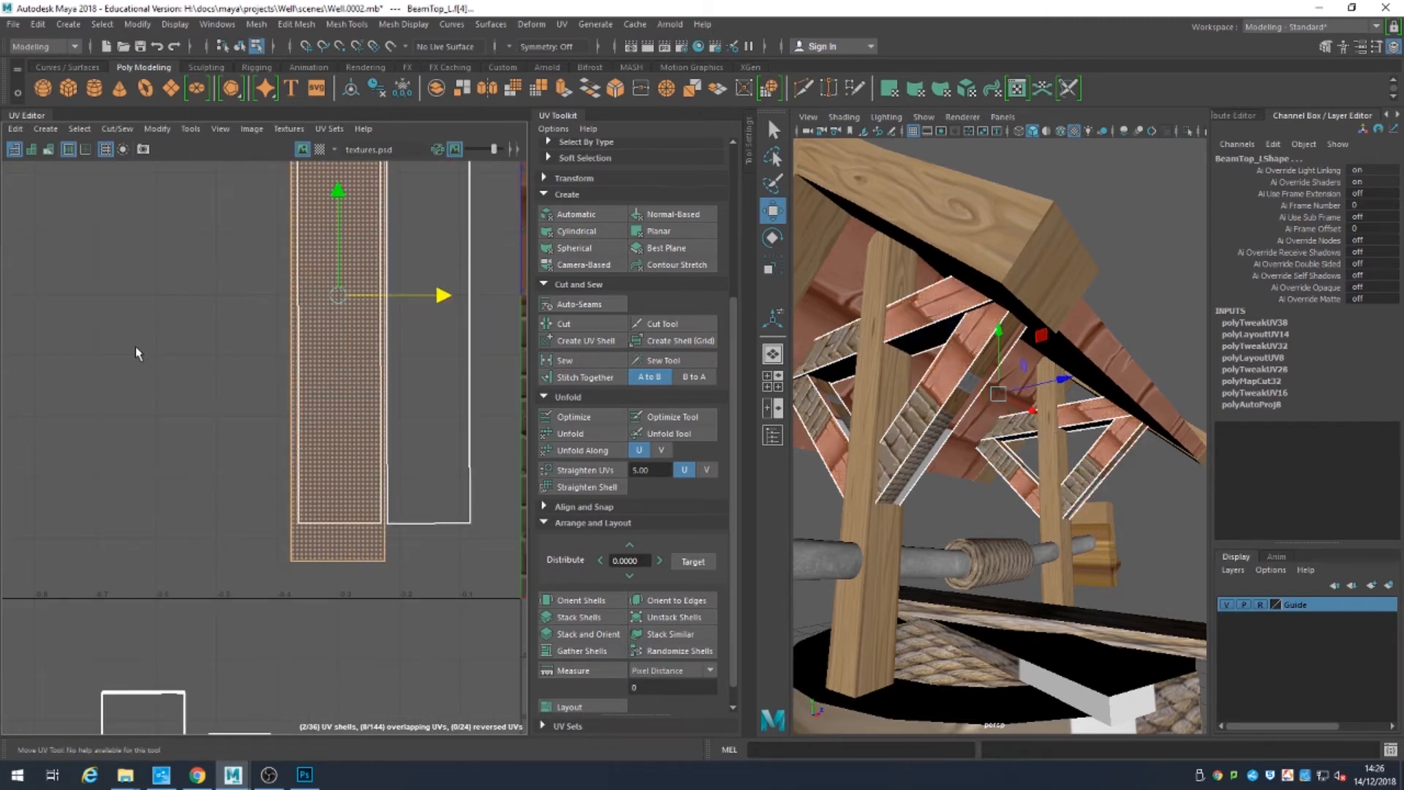
{"action": "left_click", "coordinate": [428, 329]}
{"action": "scroll", "coordinate": [348, 292], "scroll_direction": "down", "scroll_amount": 3}
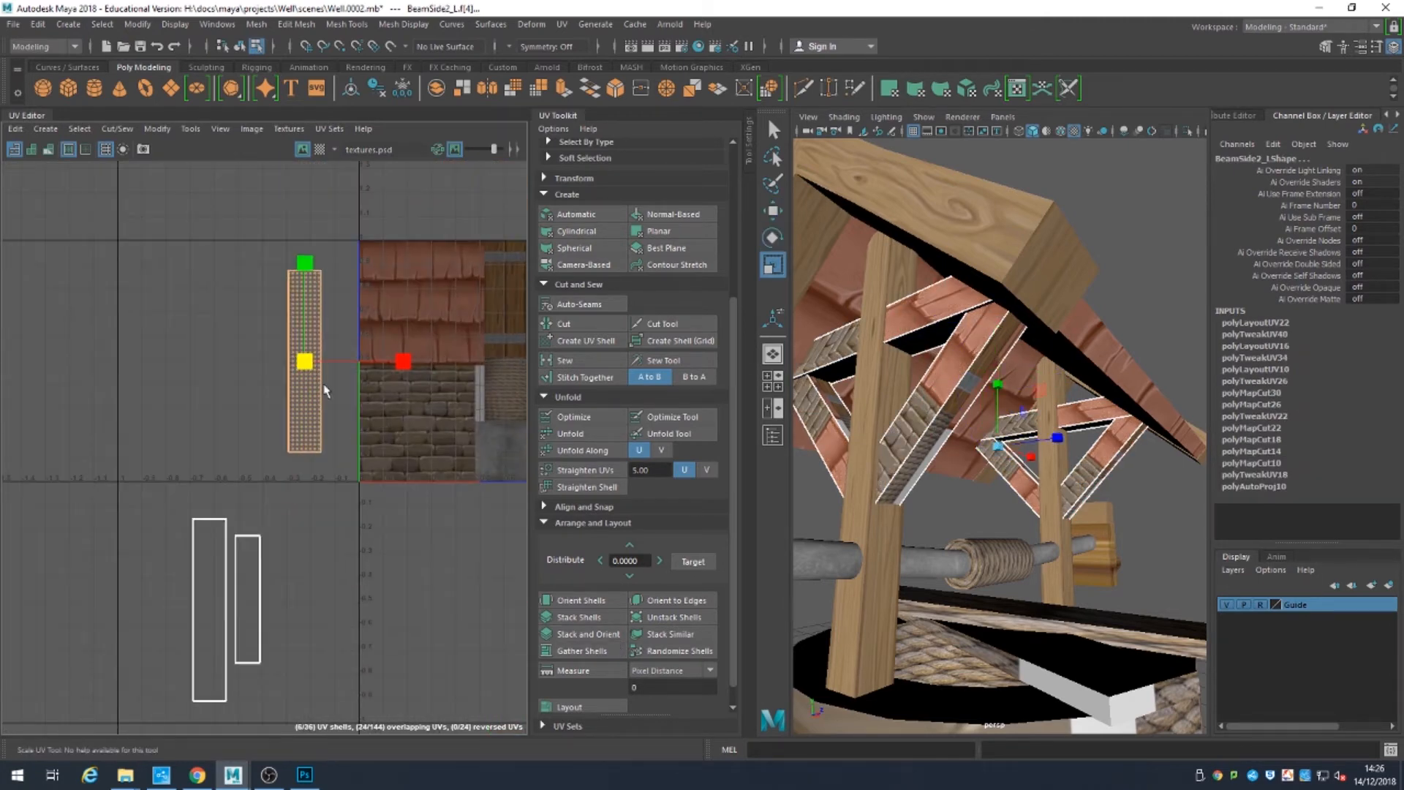
Step: Move the stacked beam columns onto the atlas and fit the first one along the plain wood's outer edge
{"action": "key", "text": "w"}
{"action": "middle_click_drag", "start_coordinate": [396, 377], "coordinate": [570, 338]}
{"action": "scroll", "coordinate": [439, 366], "scroll_direction": "up", "scroll_amount": 3}
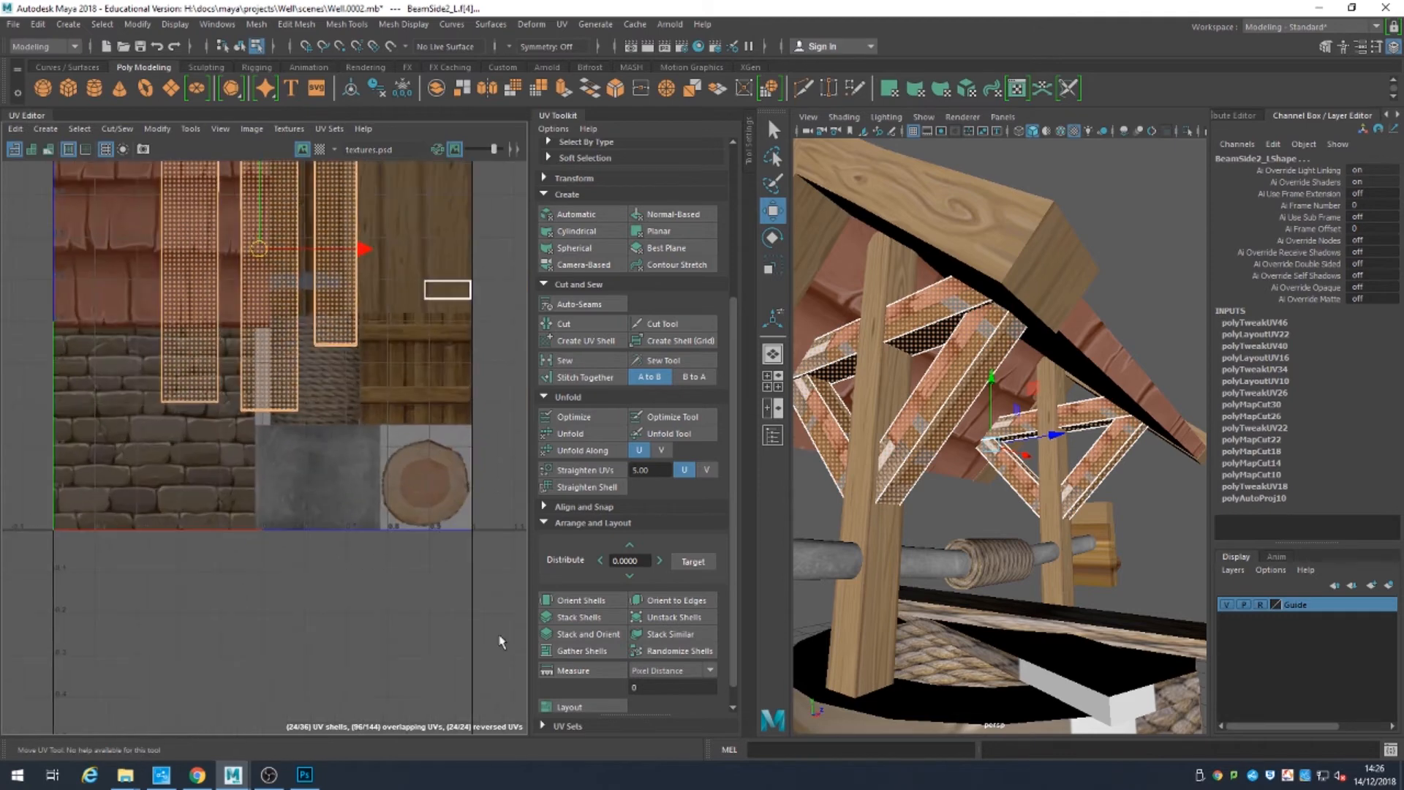
{"action": "middle_click_drag", "start_coordinate": [383, 322], "coordinate": [210, 321], "text": "alt"}
{"action": "left_click", "coordinate": [318, 376]}
{"action": "scroll", "coordinate": [319, 376], "scroll_direction": "up", "scroll_amount": 2}
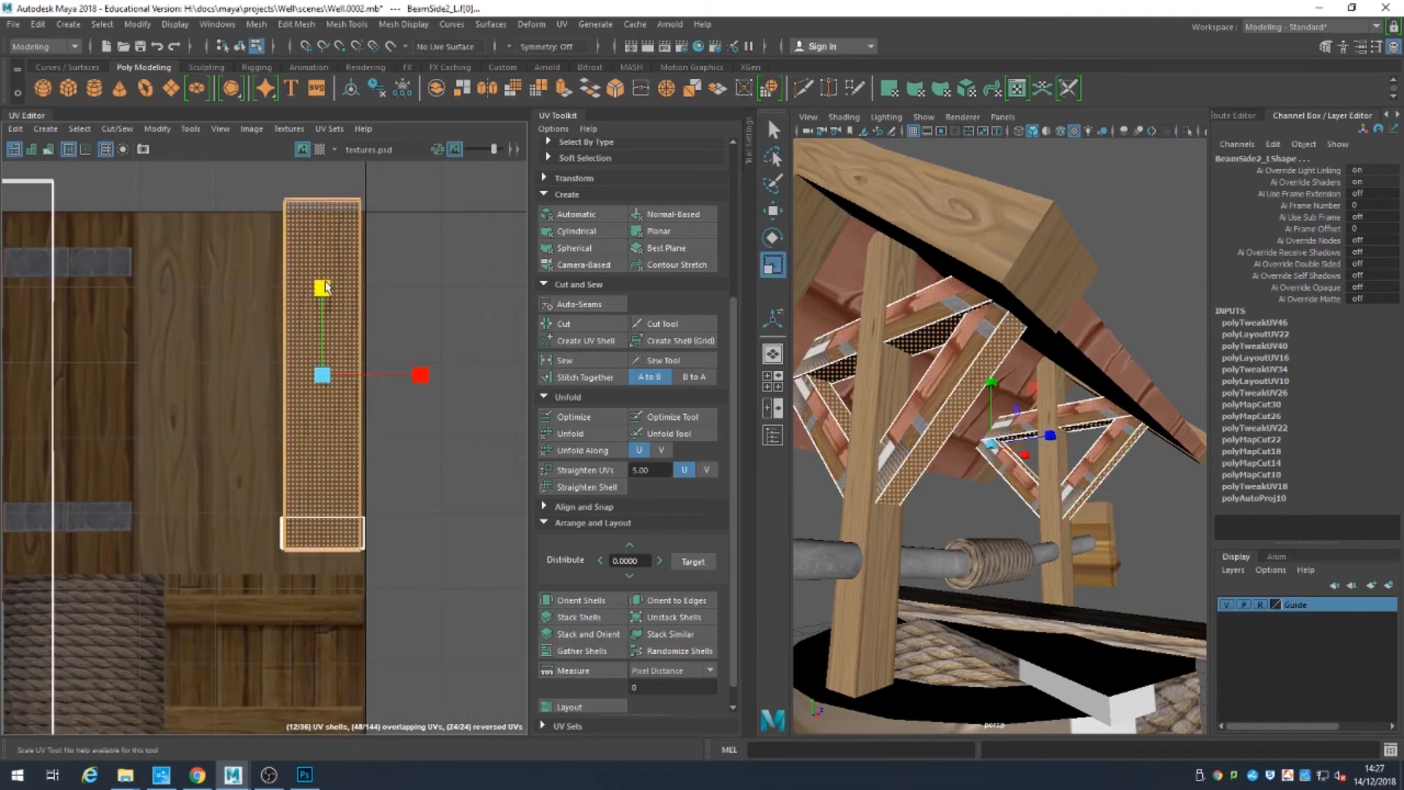
Step: Place the other two stacked beam columns side by side over the plain wood planks of the atlas
{"action": "scroll", "coordinate": [326, 287], "scroll_direction": "down", "scroll_amount": 1}
{"action": "left_click_drag", "start_coordinate": [15, 454], "coordinate": [408, 460]}
{"action": "key", "text": "w"}
{"action": "left_click_drag", "start_coordinate": [341, 380], "coordinate": [341, 332]}
{"action": "left_click", "coordinate": [319, 334], "text": "ctrl"}
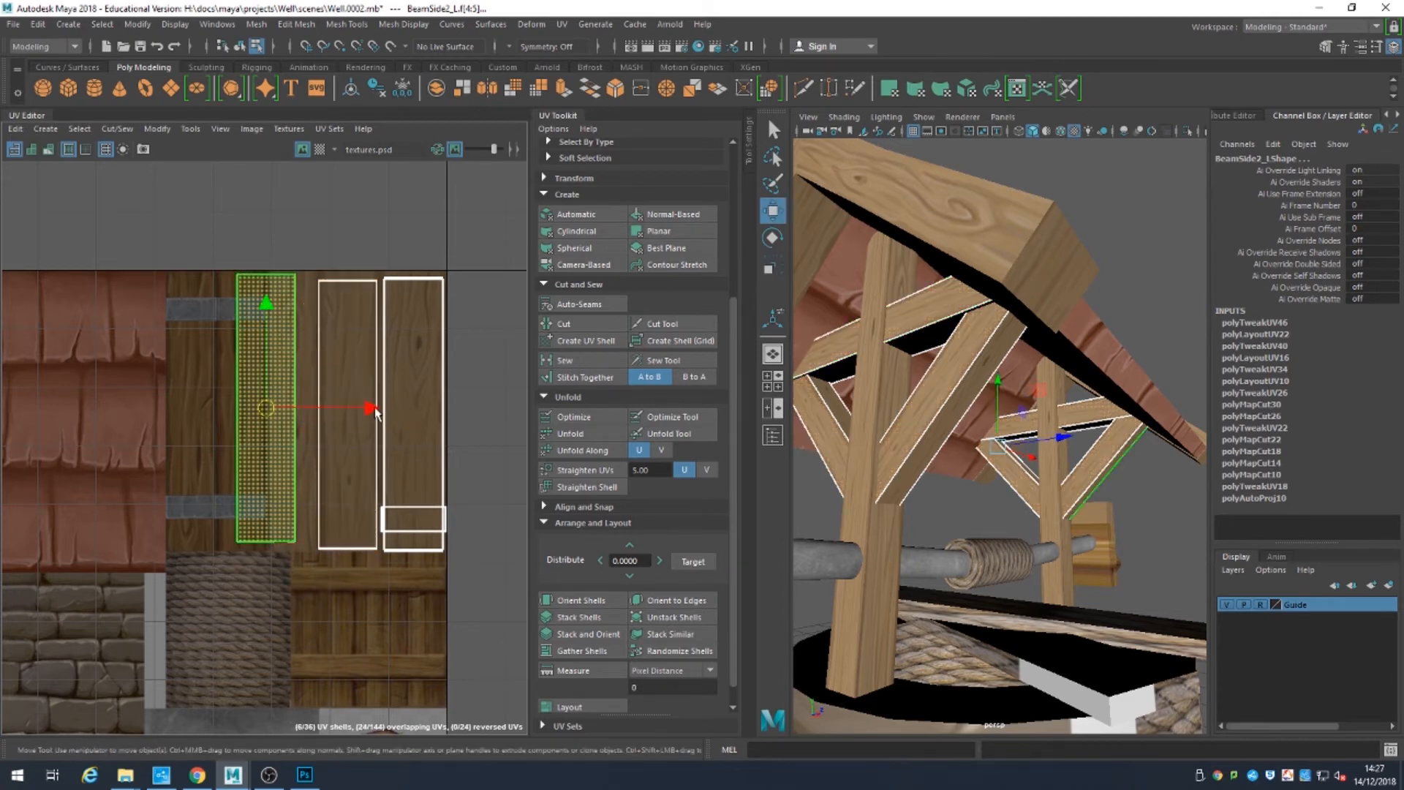
{"action": "left_click_drag", "start_coordinate": [331, 391], "coordinate": [355, 392]}
{"action": "scroll", "coordinate": [333, 486], "scroll_direction": "up", "scroll_amount": 2}
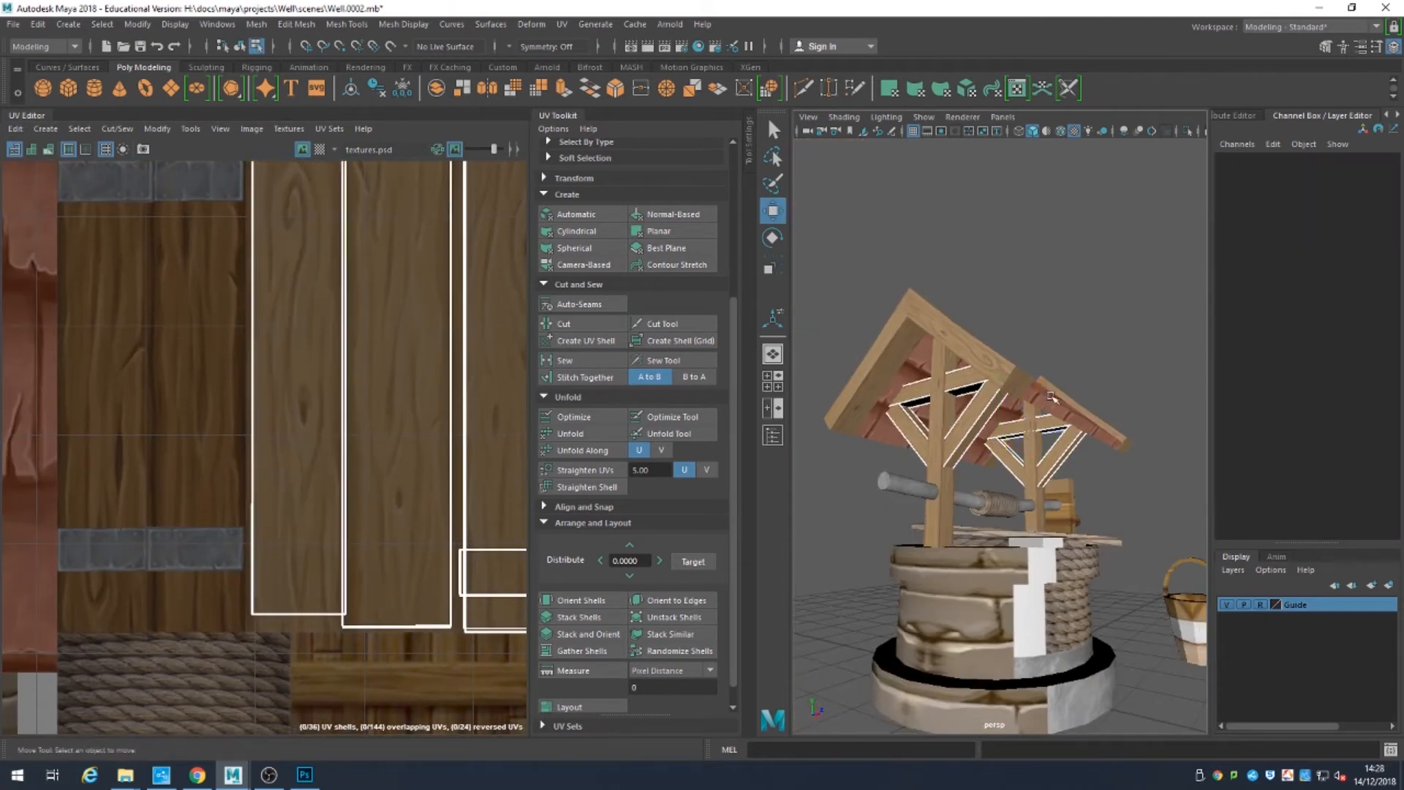
Step: Place the roof beams' end shells at the centre of the log-end texture and inspect the beam ends
{"action": "scroll", "coordinate": [215, 361], "scroll_direction": "down", "scroll_amount": 3}
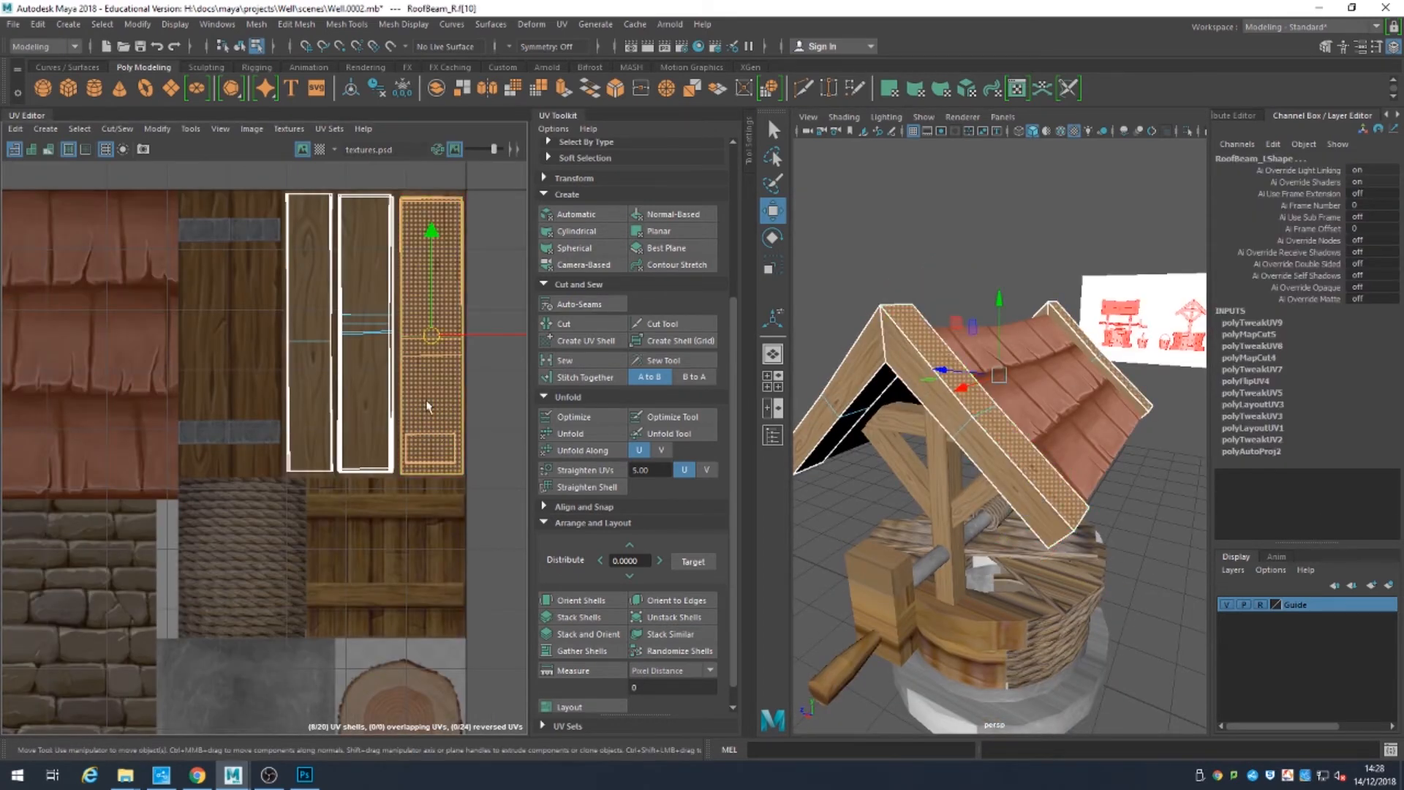
{"action": "left_click", "coordinate": [424, 599]}
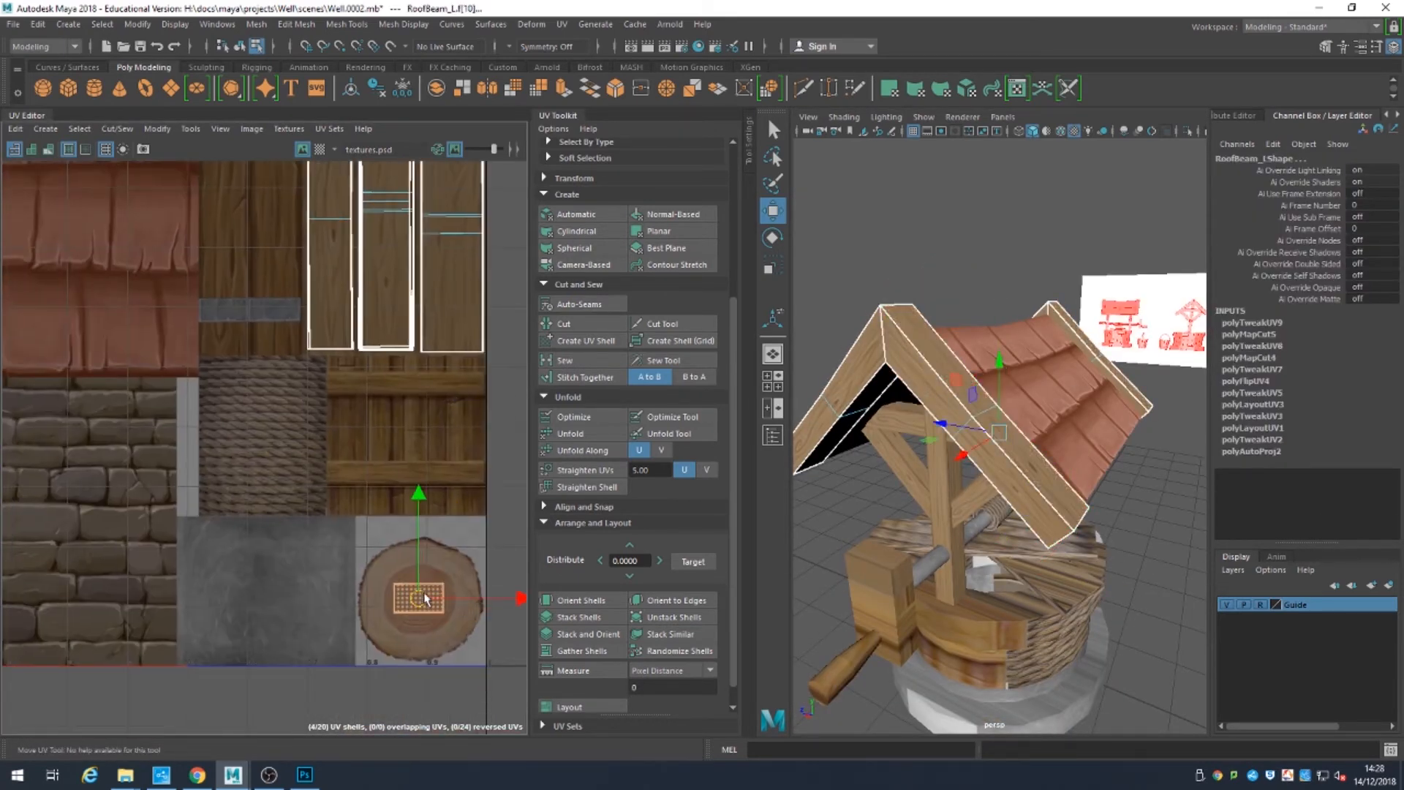
{"action": "left_click_drag", "start_coordinate": [878, 454], "coordinate": [948, 494], "text": "alt"}
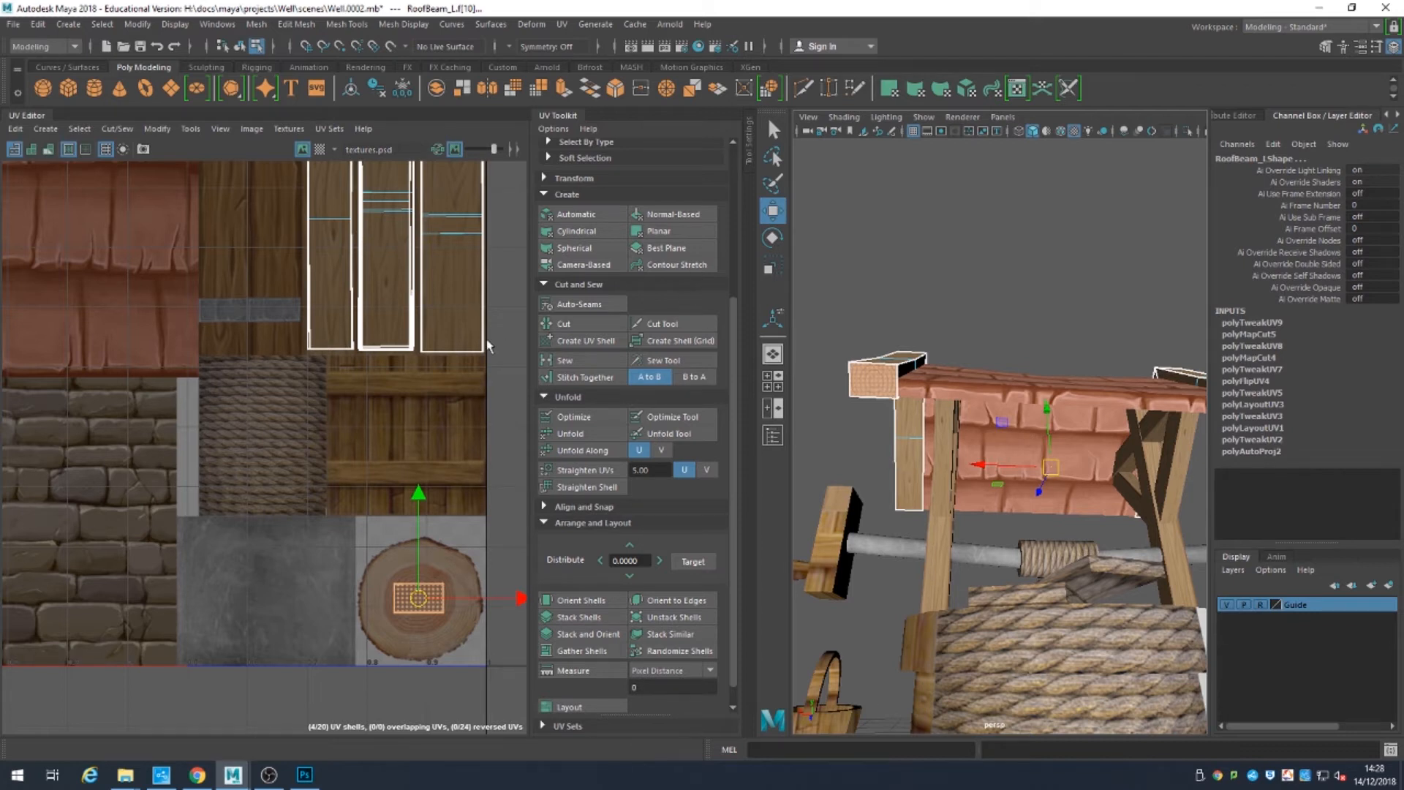
Step: Deselect the roof beams' end shells and save the textured well scene as a new incremental version
{"action": "left_click", "coordinate": [358, 405]}
{"action": "middle_click_drag", "start_coordinate": [380, 413], "coordinate": [407, 422], "text": "alt"}
{"action": "mouse_move", "coordinate": [1038, 381]}
{"action": "left_mouse_down", "text": "alt"}
{"action": "mouse_move", "coordinate": [1129, 364]}
{"action": "mouse_move", "coordinate": [1050, 393]}
{"action": "left_mouse_up", "text": "alt"}
{"action": "scroll", "coordinate": [1130, 364], "scroll_direction": "down", "scroll_amount": 5}
{"action": "right_click_drag", "start_coordinate": [1049, 393], "coordinate": [1129, 367], "text": "alt"}
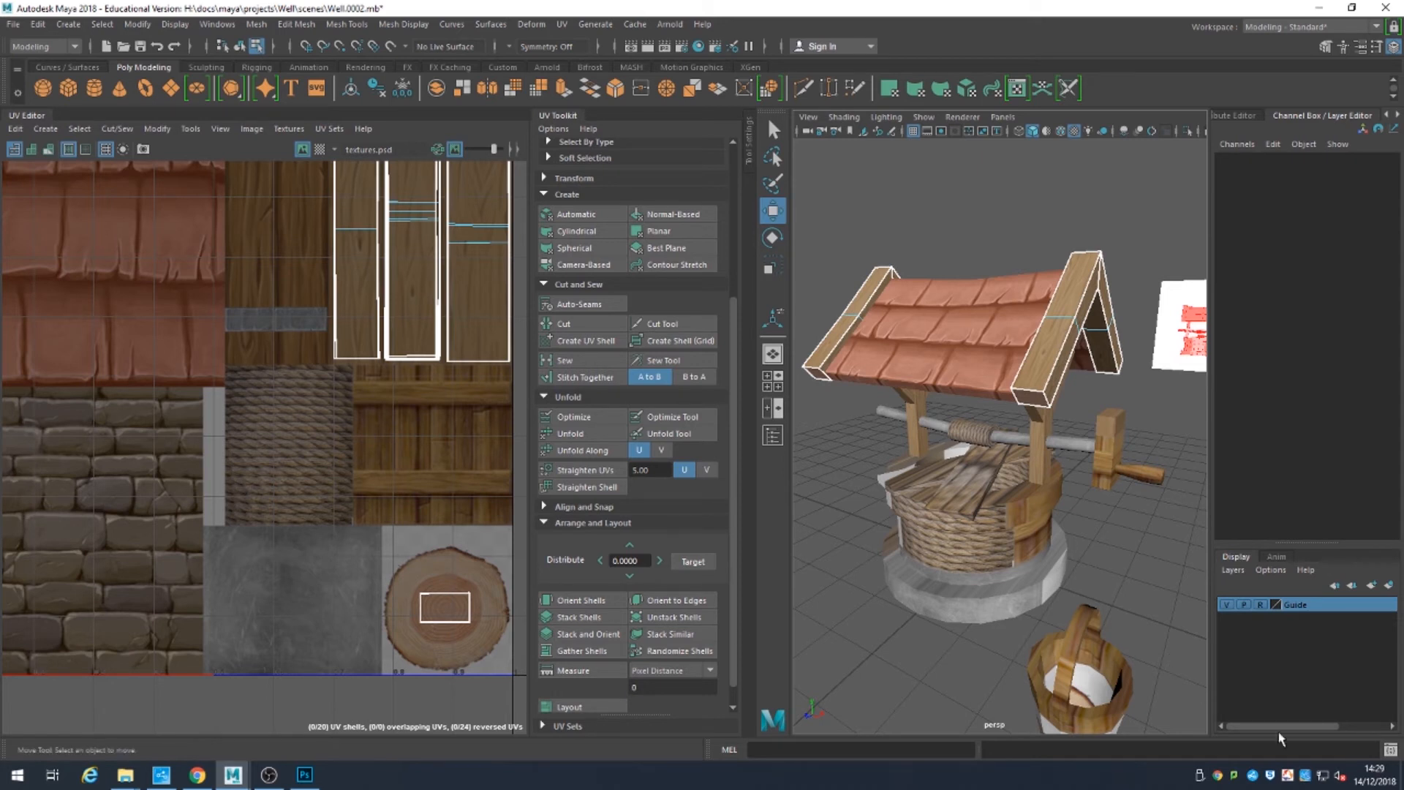
{"action": "left_click", "coordinate": [12, 25]}
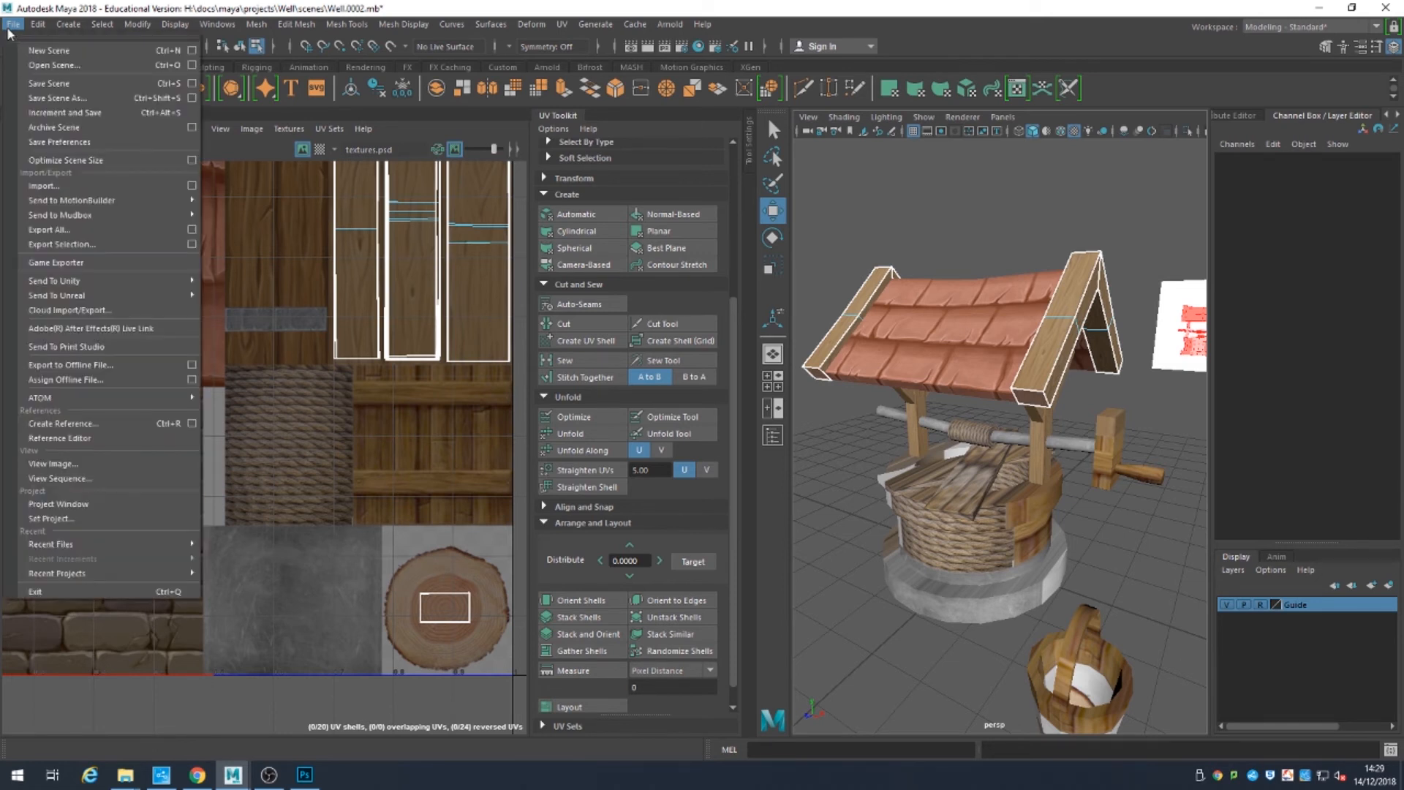
{"action": "left_click", "coordinate": [76, 114]}
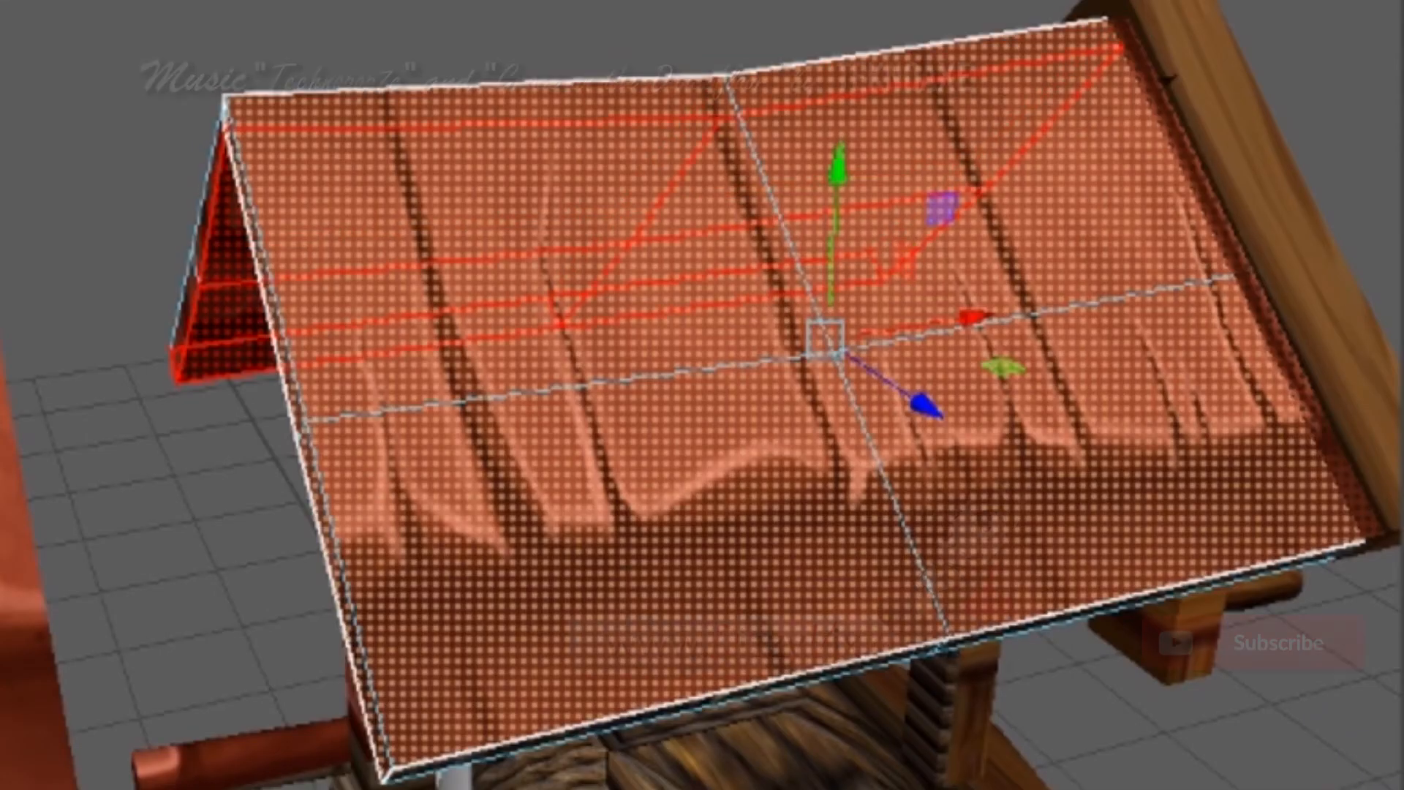